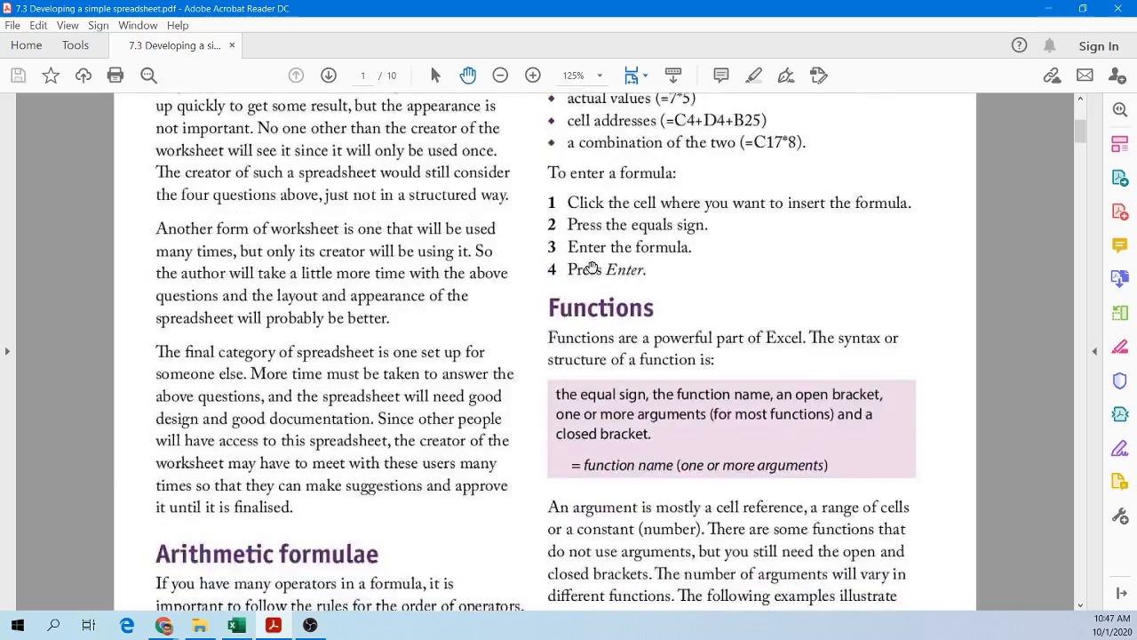
Step: Scroll through the chapter pages on spreadsheet functions, addressing and the practical Excel exercises
scroll(589, 269, "down", 15)
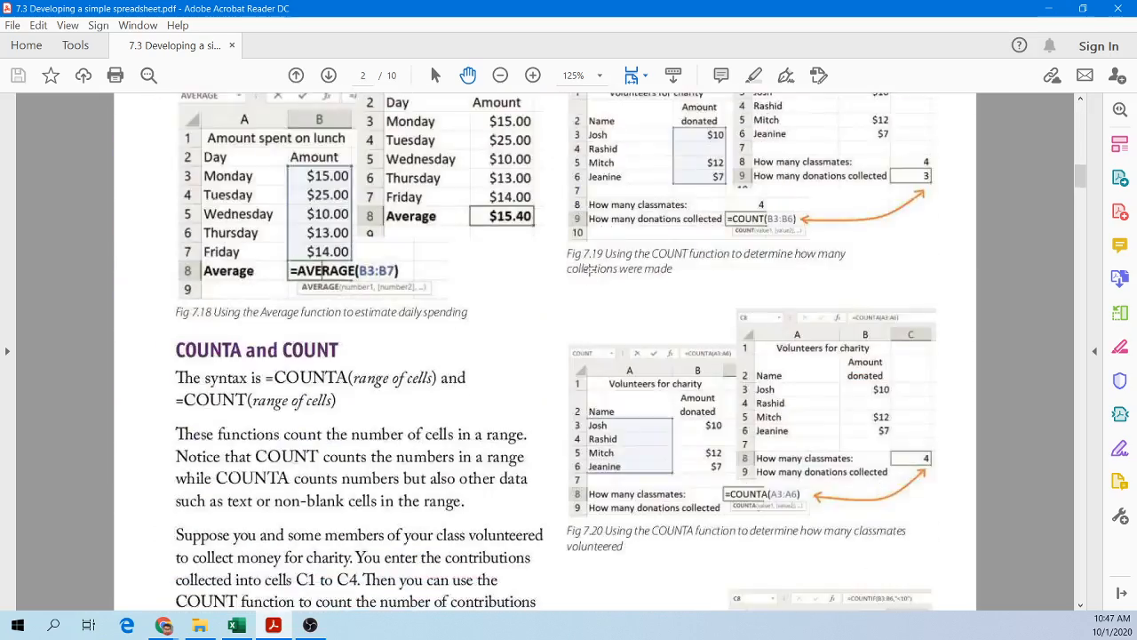
scroll(589, 269, "down", 10)
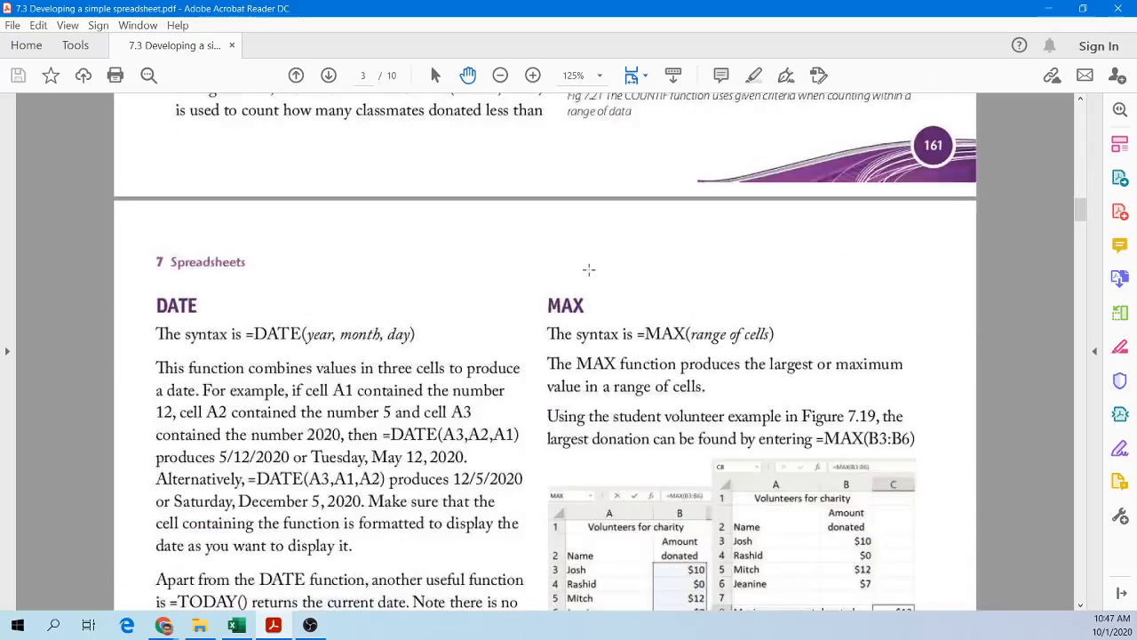
scroll(591, 267, "down", 20)
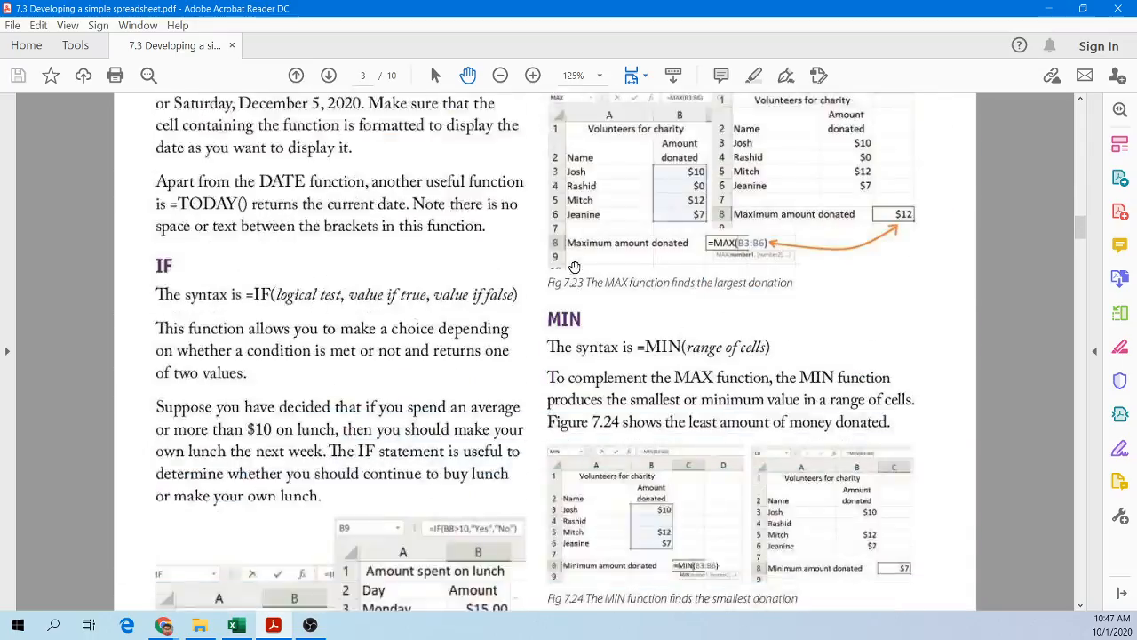
scroll(573, 259, "down", 20)
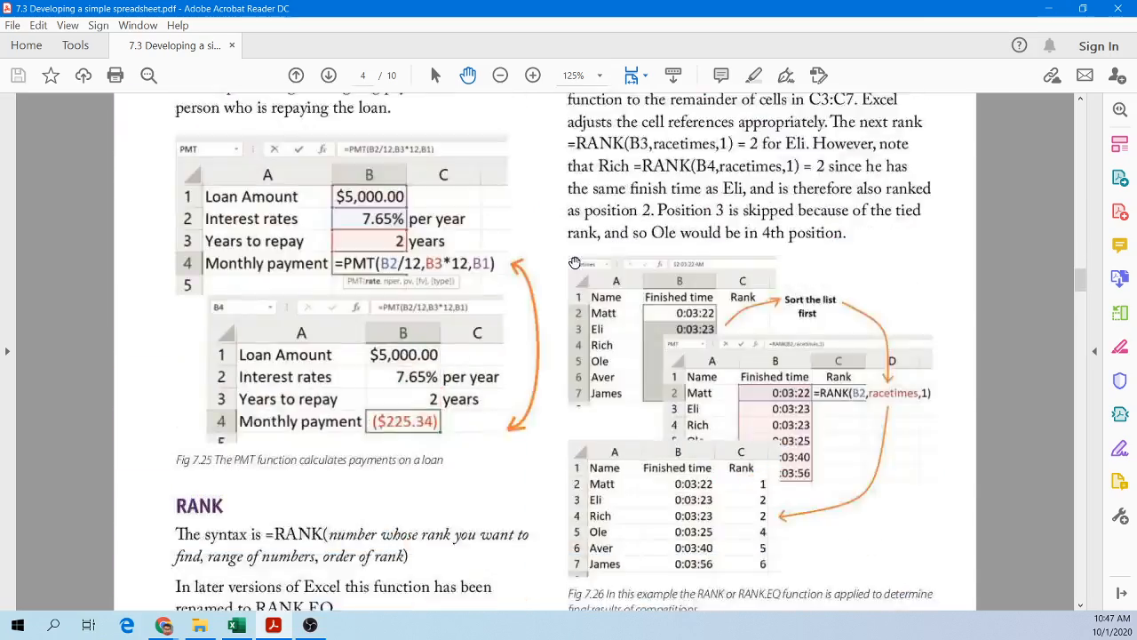
scroll(573, 260, "down", 2)
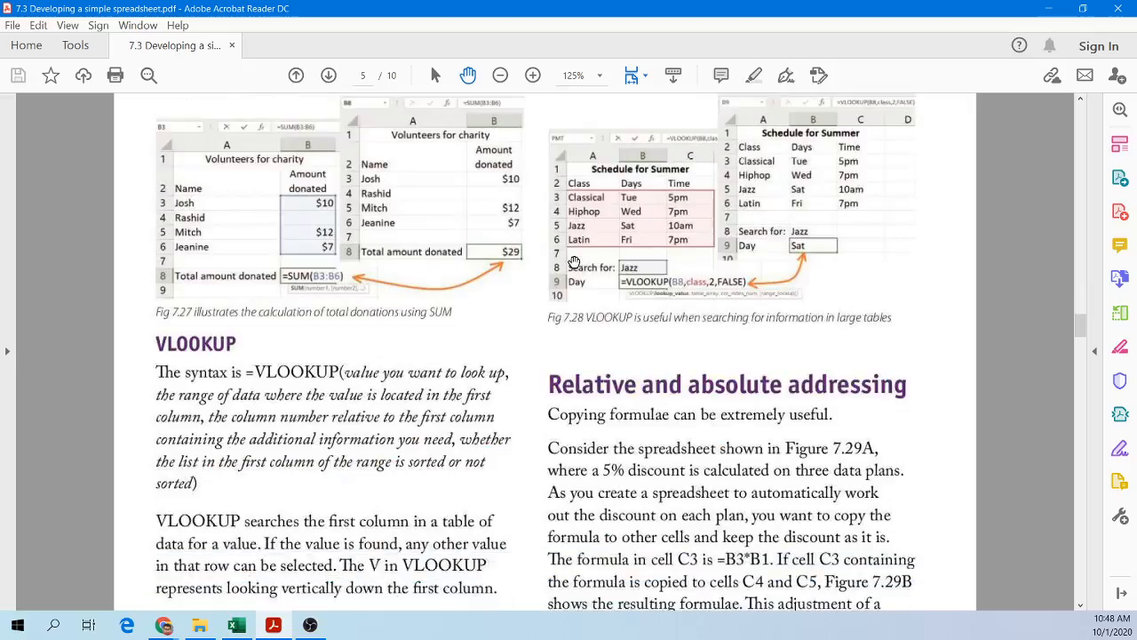
scroll(574, 260, "down", 7)
scroll(574, 262, "up", 2)
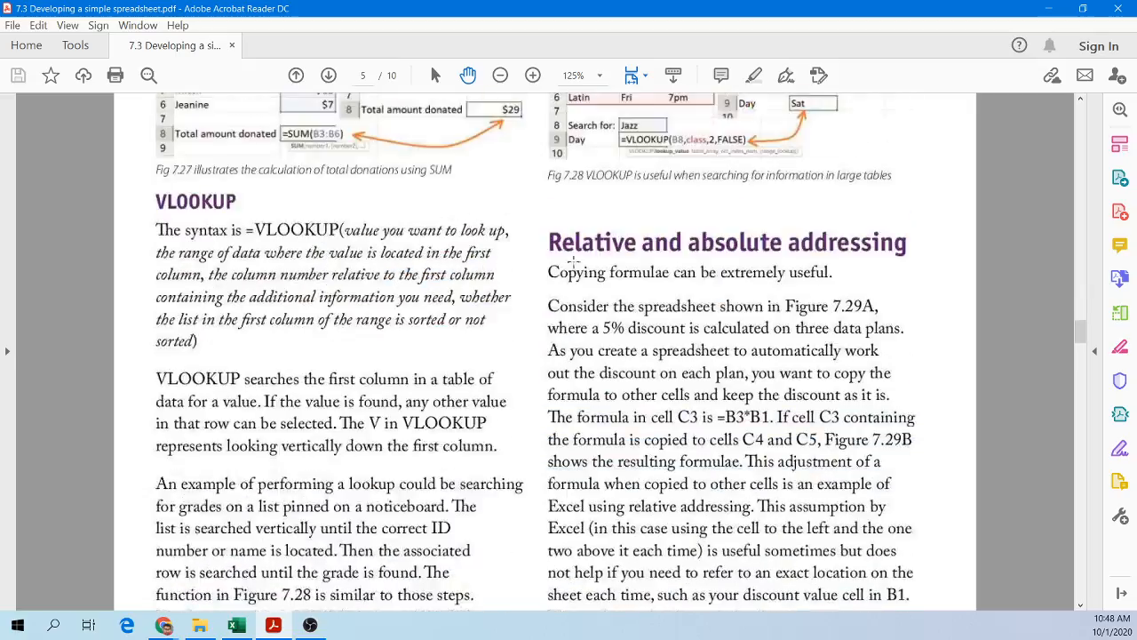
scroll(573, 259, "down", 13)
scroll(573, 259, "up", 11)
scroll(573, 260, "down", 11)
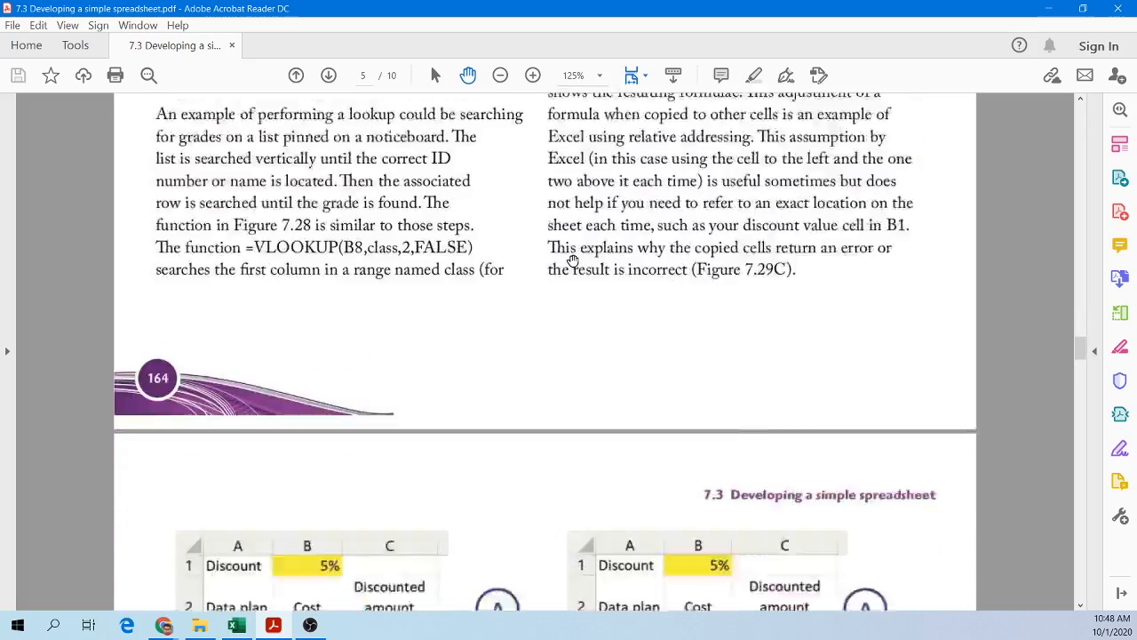
scroll(573, 259, "down", 20)
scroll(573, 259, "up", 9)
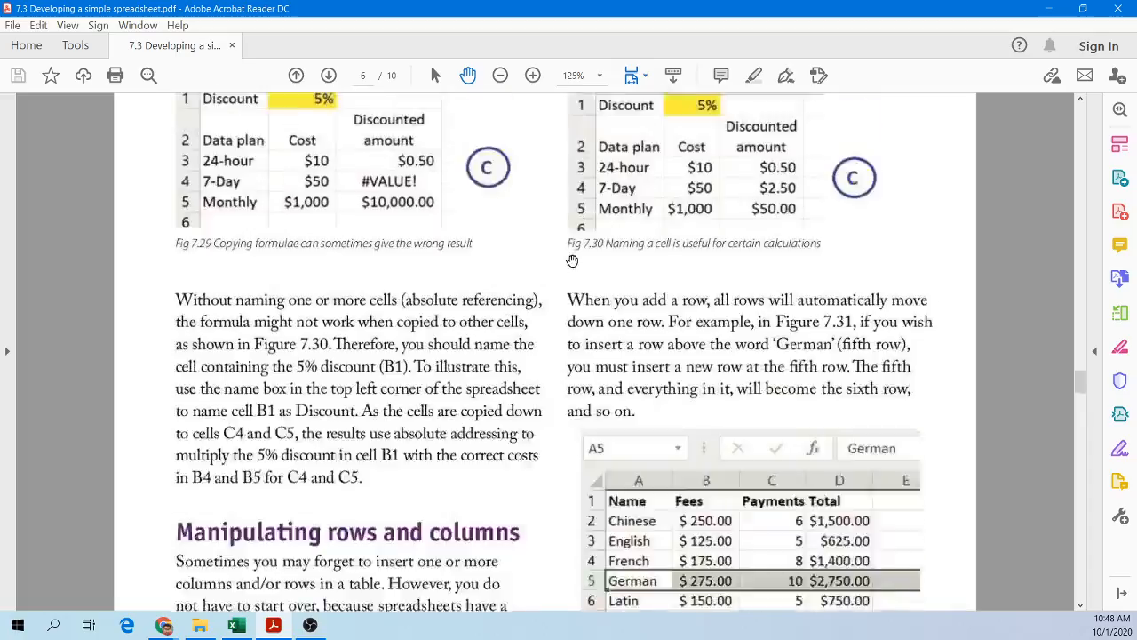
scroll(573, 260, "up", 20)
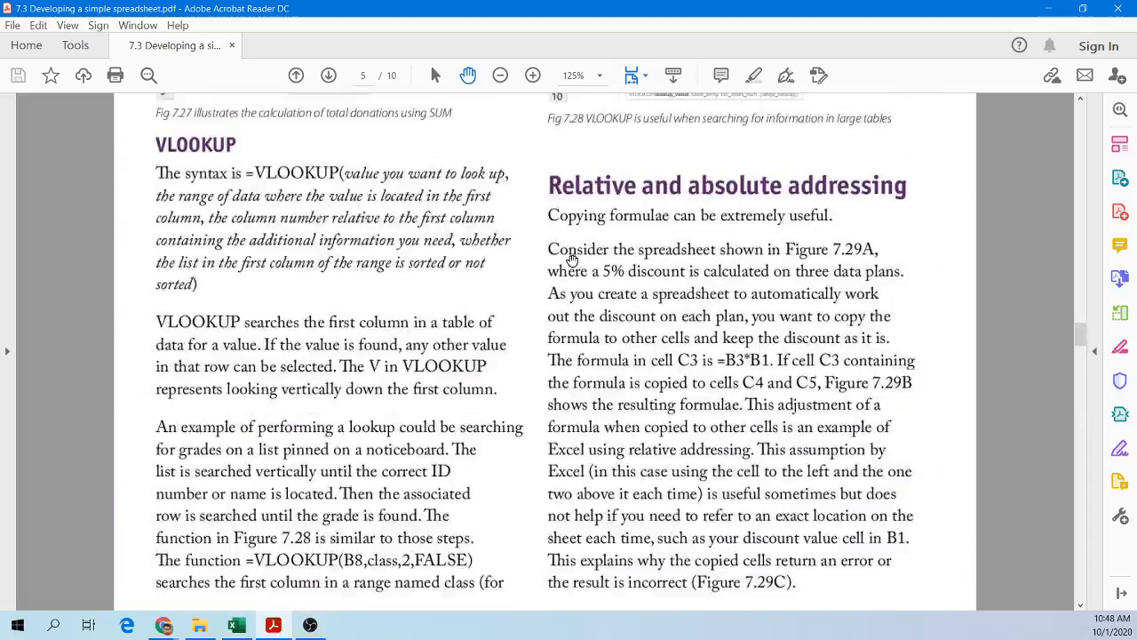
scroll(573, 259, "down", 20)
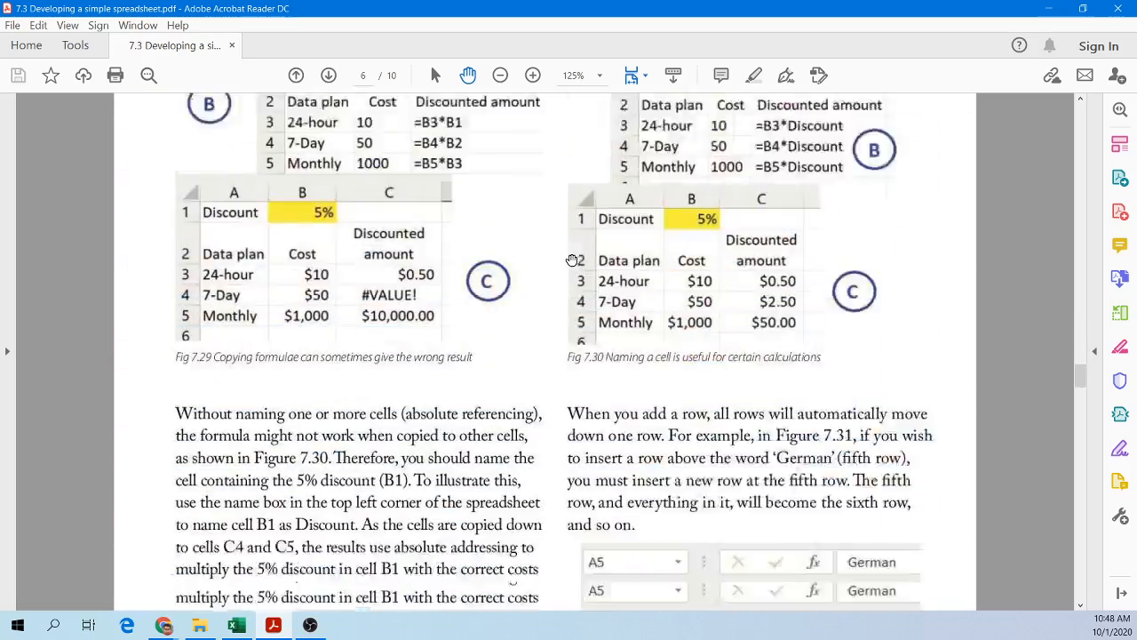
scroll(572, 259, "down", 10)
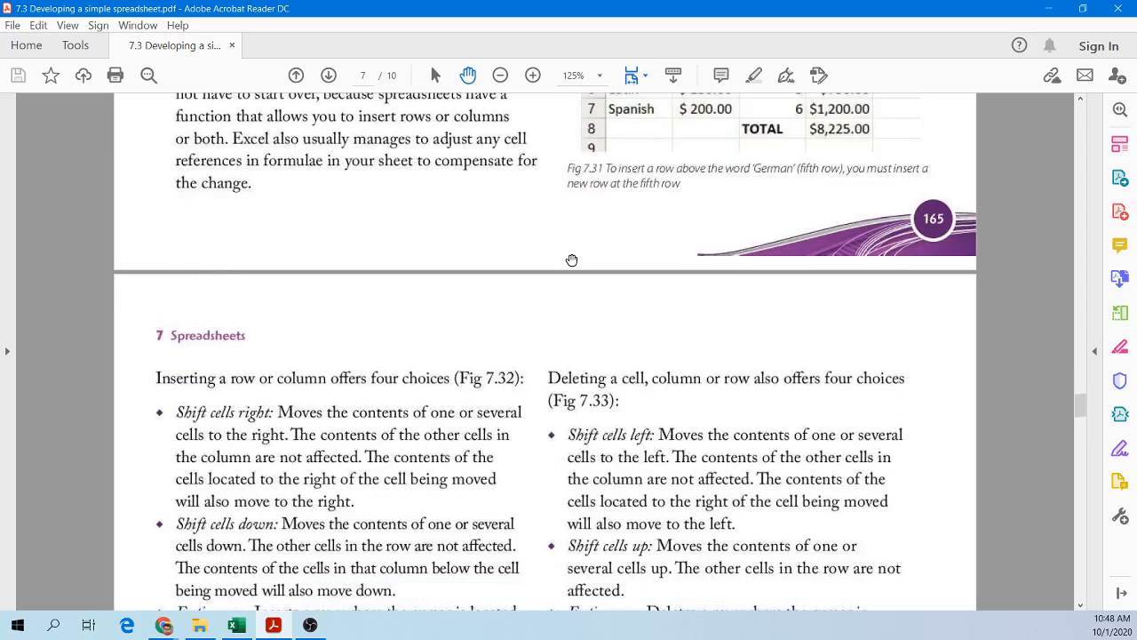
scroll(572, 260, "down", 20)
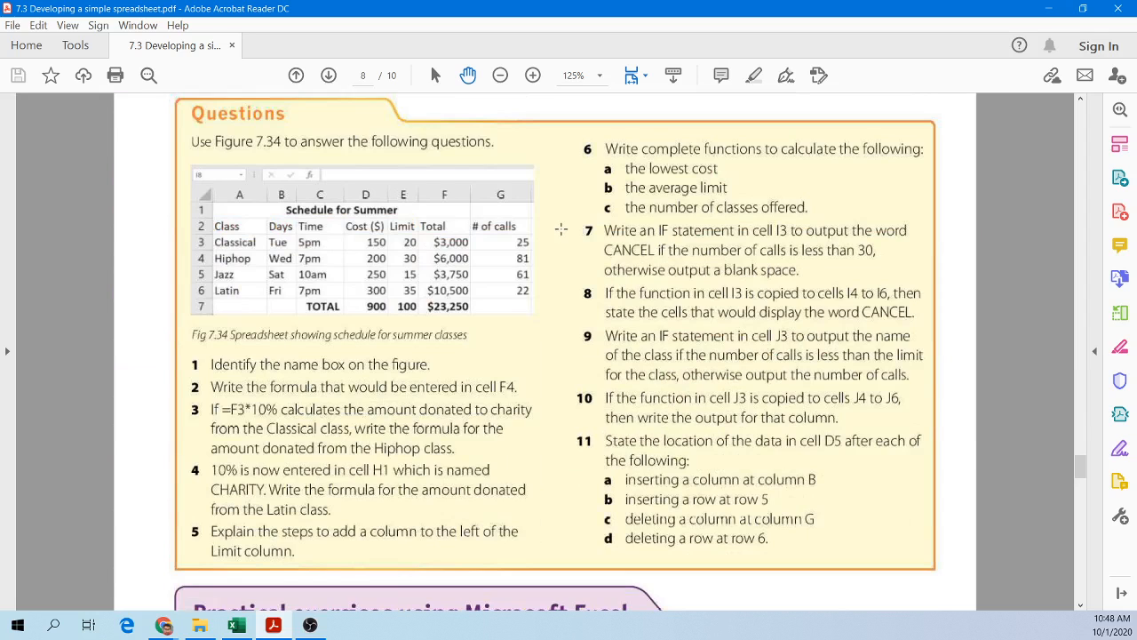
scroll(557, 230, "down", 8)
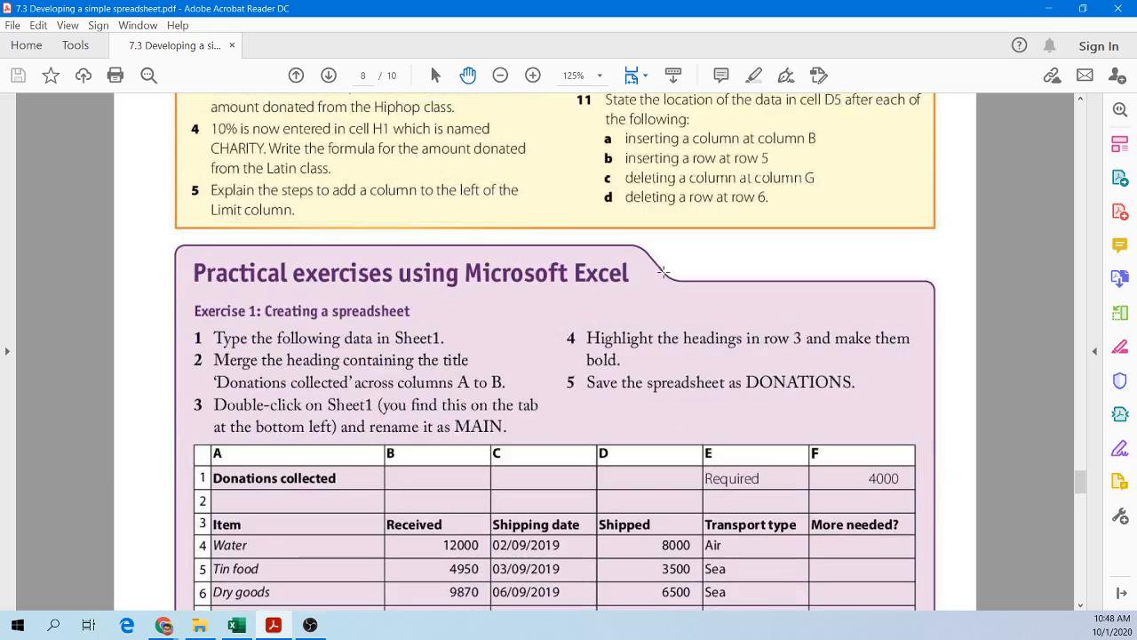
scroll(689, 340, "down", 6)
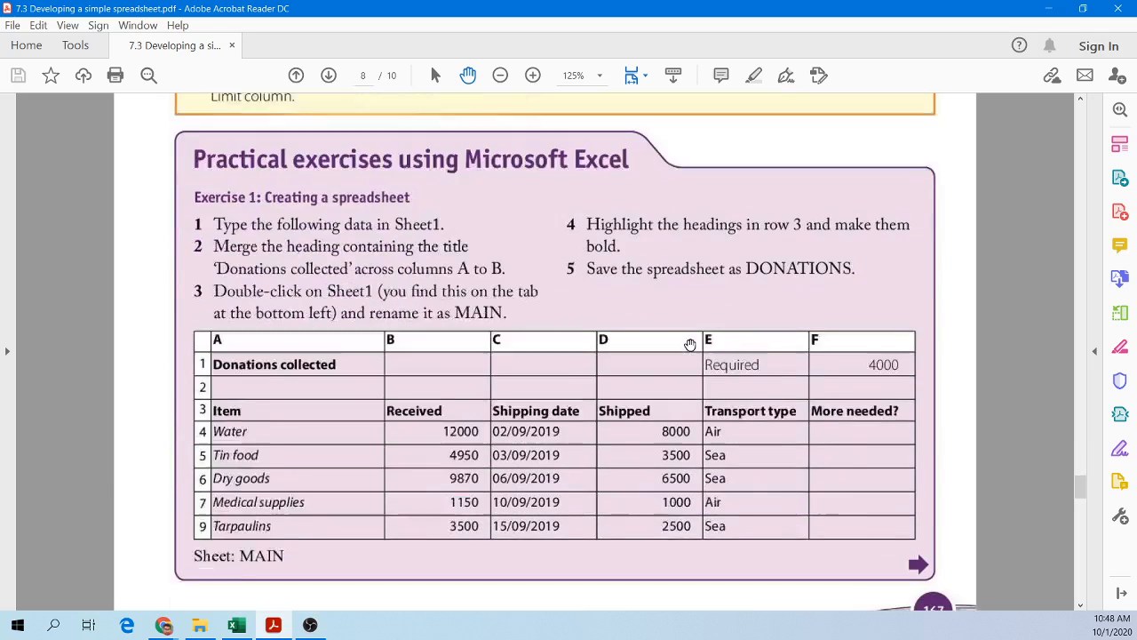
scroll(686, 340, "up", 18)
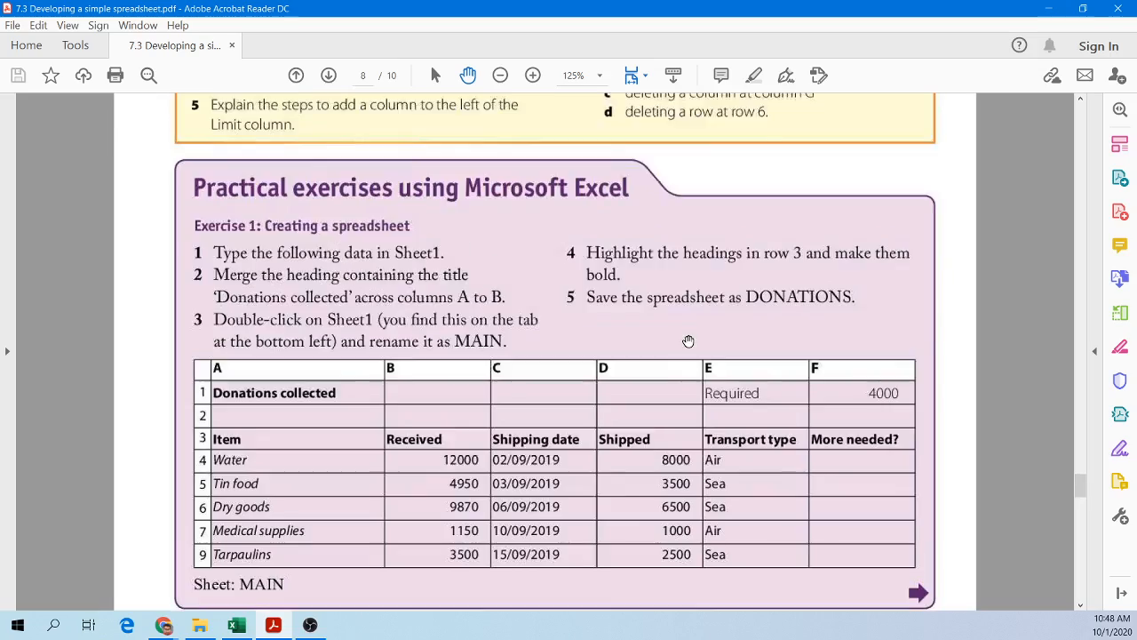
scroll(686, 341, "up", 20)
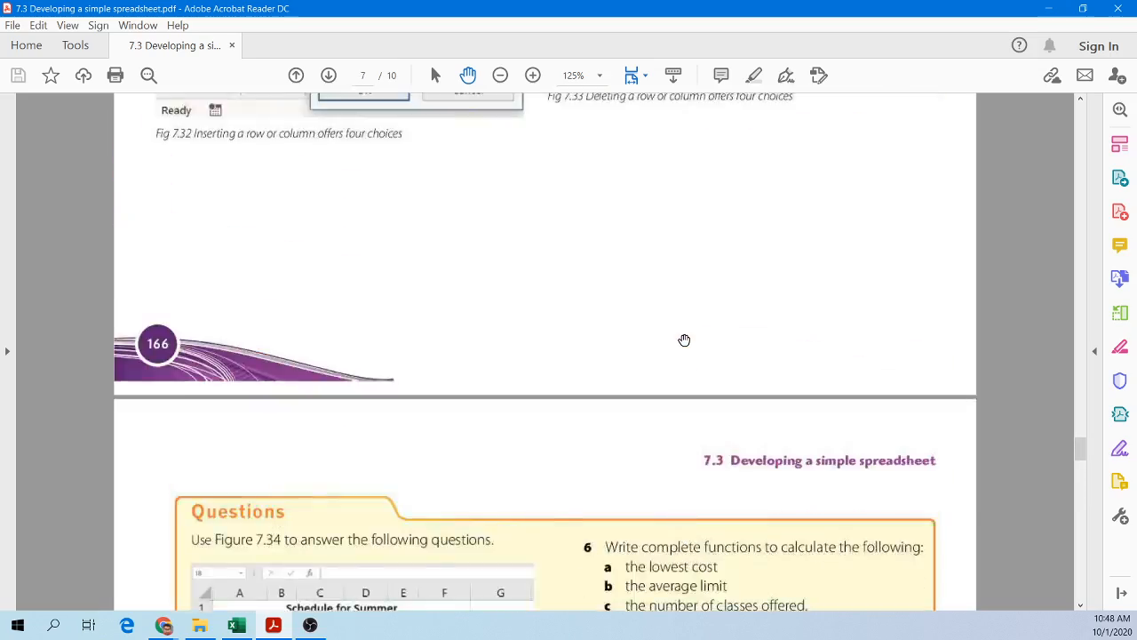
scroll(682, 338, "up", 20)
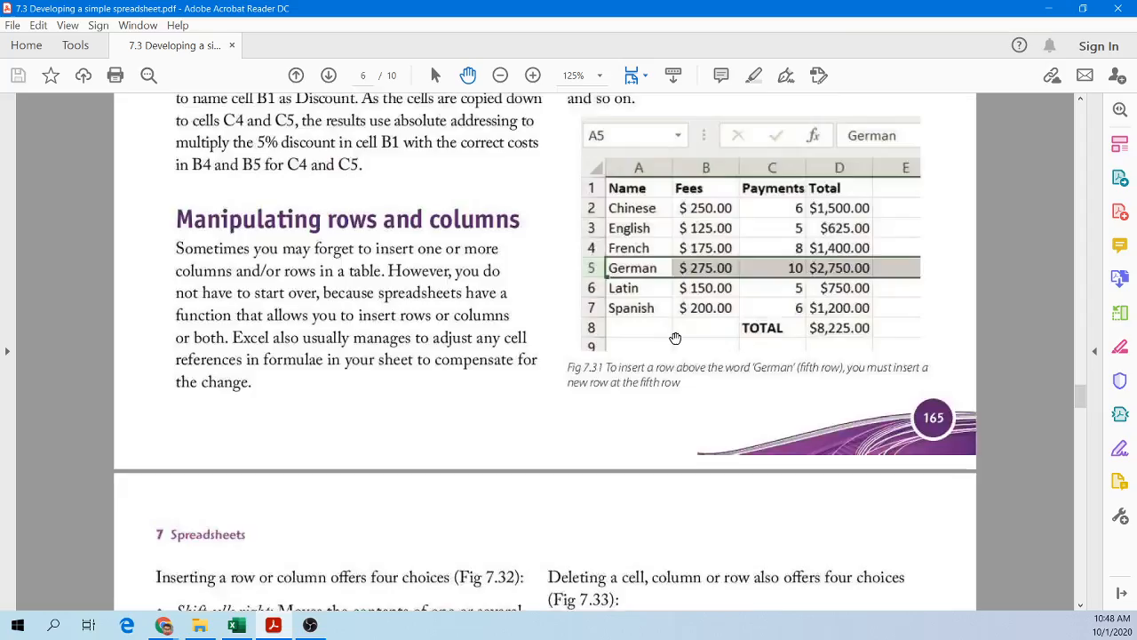
scroll(671, 337, "up", 15)
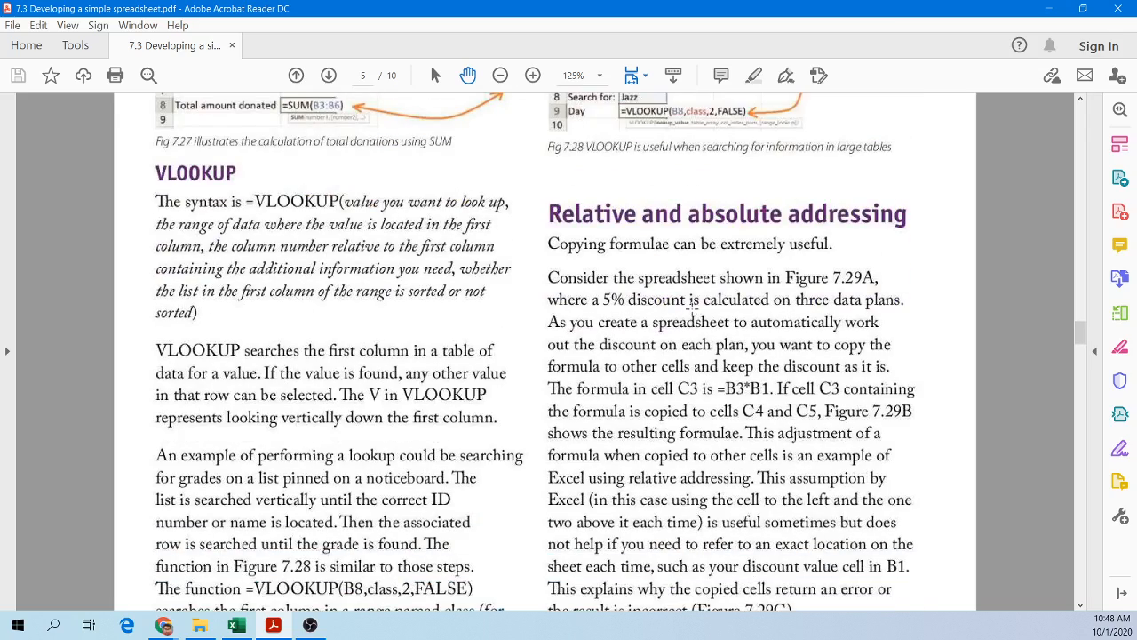
Step: Zoom in on the Relative and absolute addressing section and read it alongside Figures 7.29 and 7.30
scroll(697, 308, "down", 1)
scroll(693, 308, "up", 1, "ctrl")
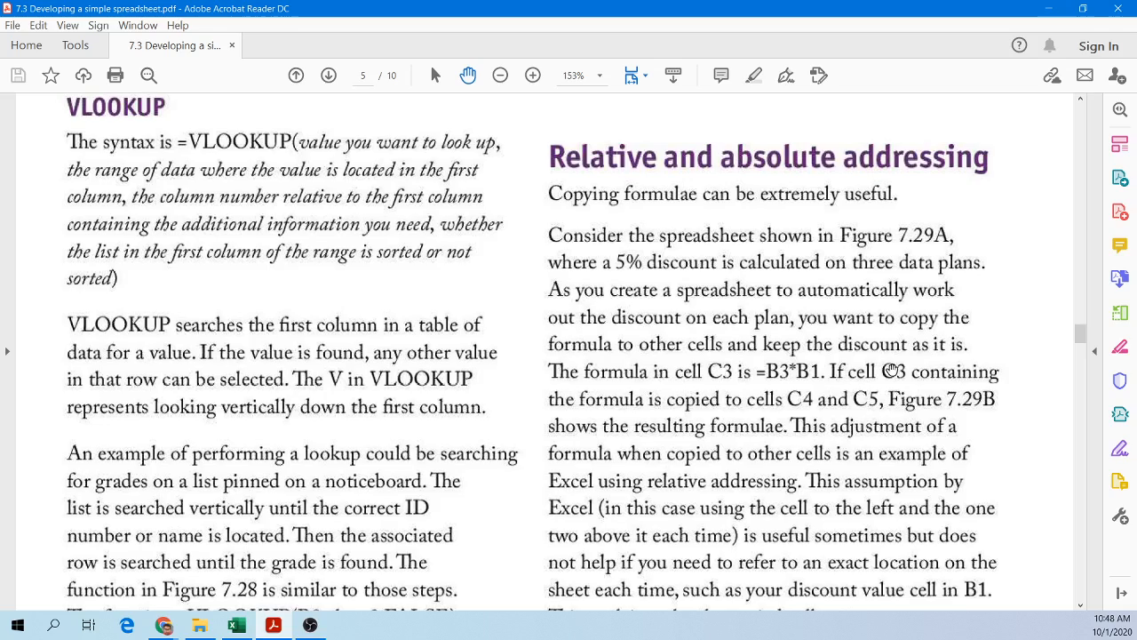
scroll(798, 442, "up", 1, "ctrl")
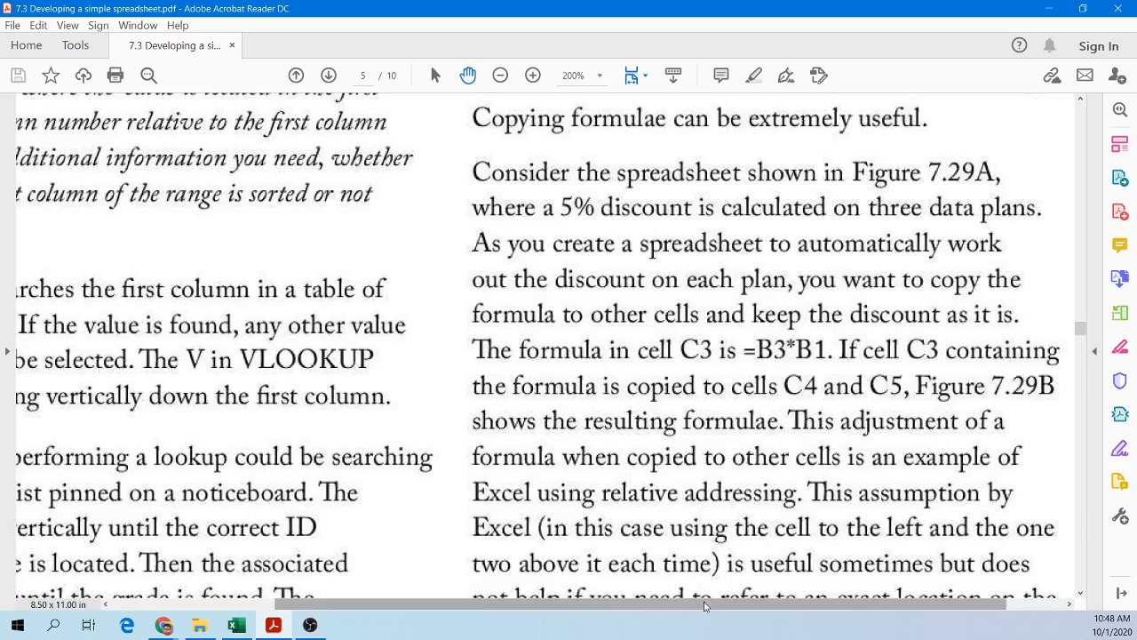
scroll(807, 480, "down", 1, "ctrl")
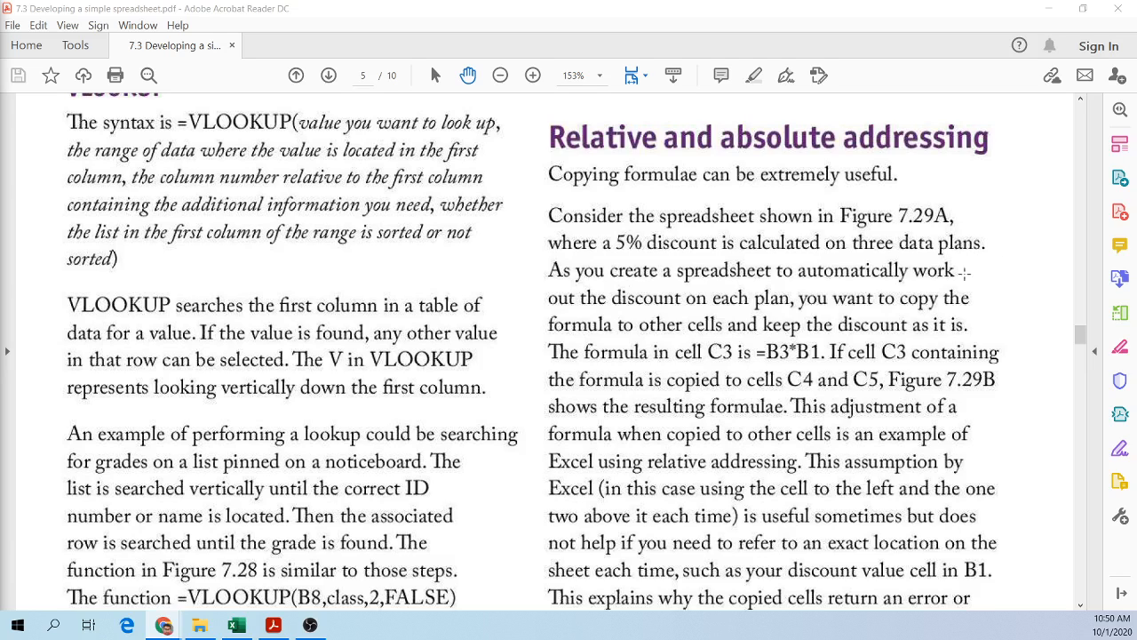
scroll(641, 323, "down", 2)
scroll(642, 323, "down", 12)
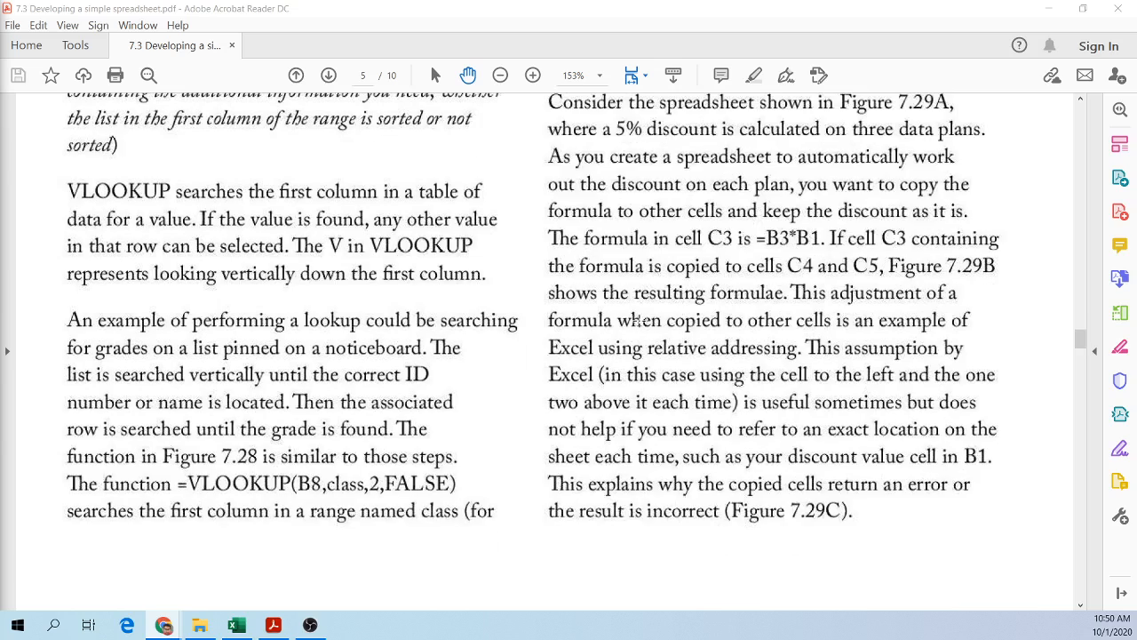
scroll(639, 321, "down", 2)
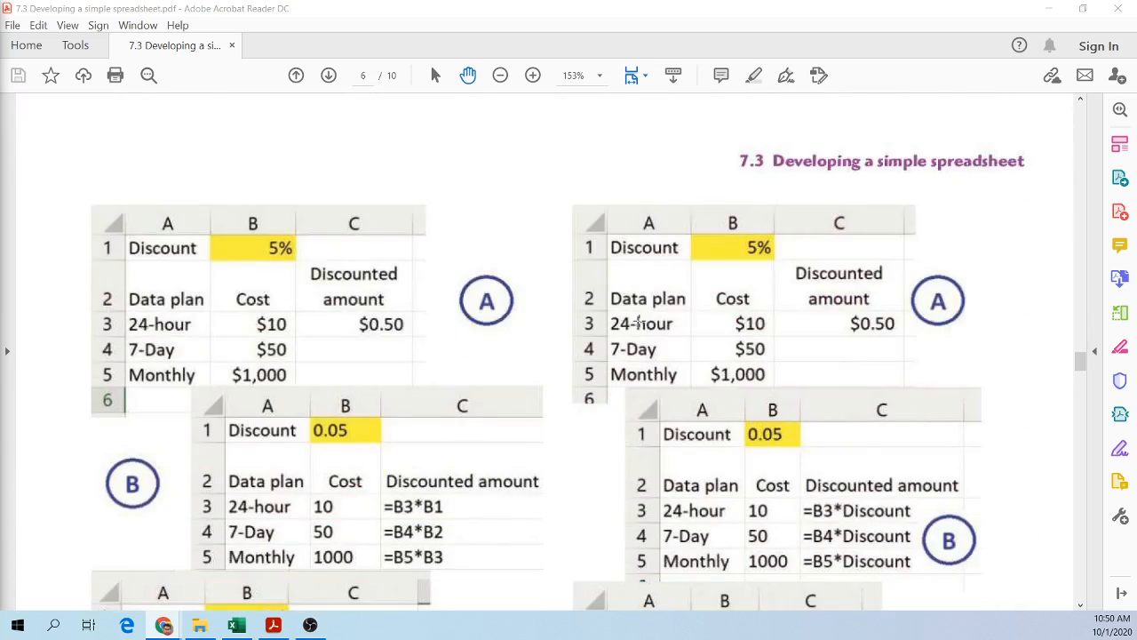
scroll(639, 318, "up", 9)
scroll(639, 318, "up", 8)
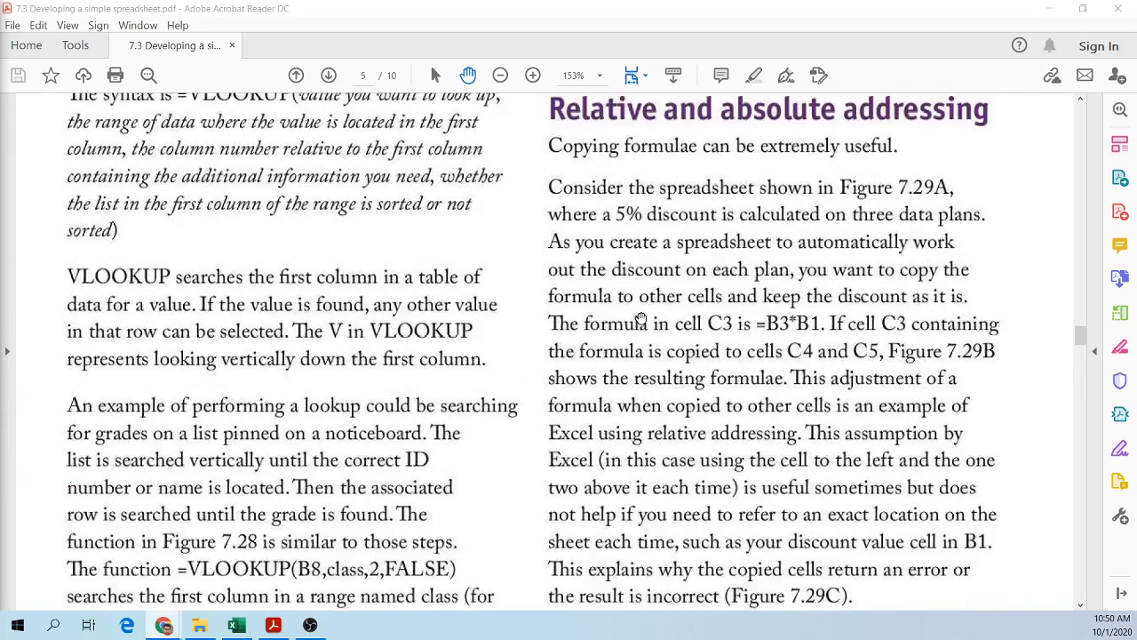
scroll(853, 241, "down", 18)
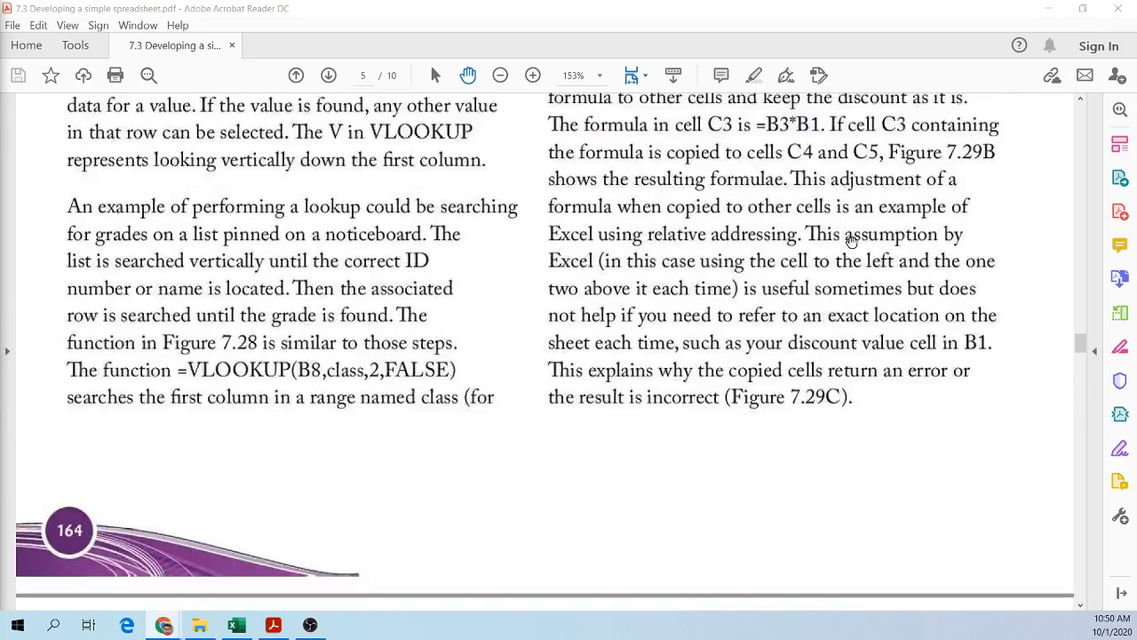
scroll(851, 243, "down", 10)
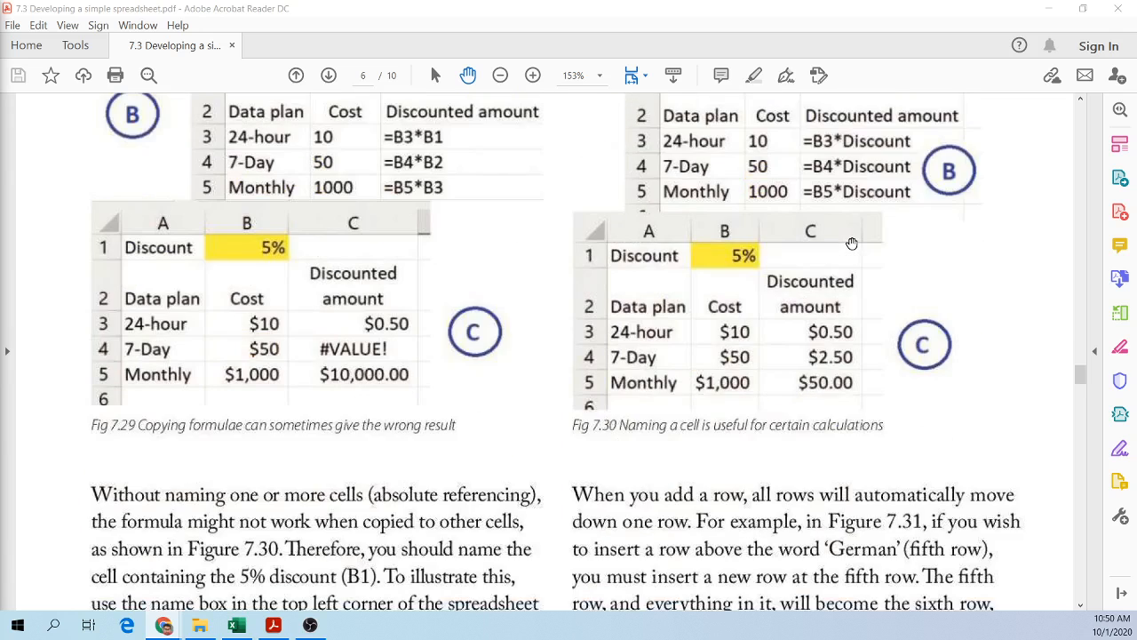
scroll(848, 240, "up", 6)
scroll(309, 337, "up", 2)
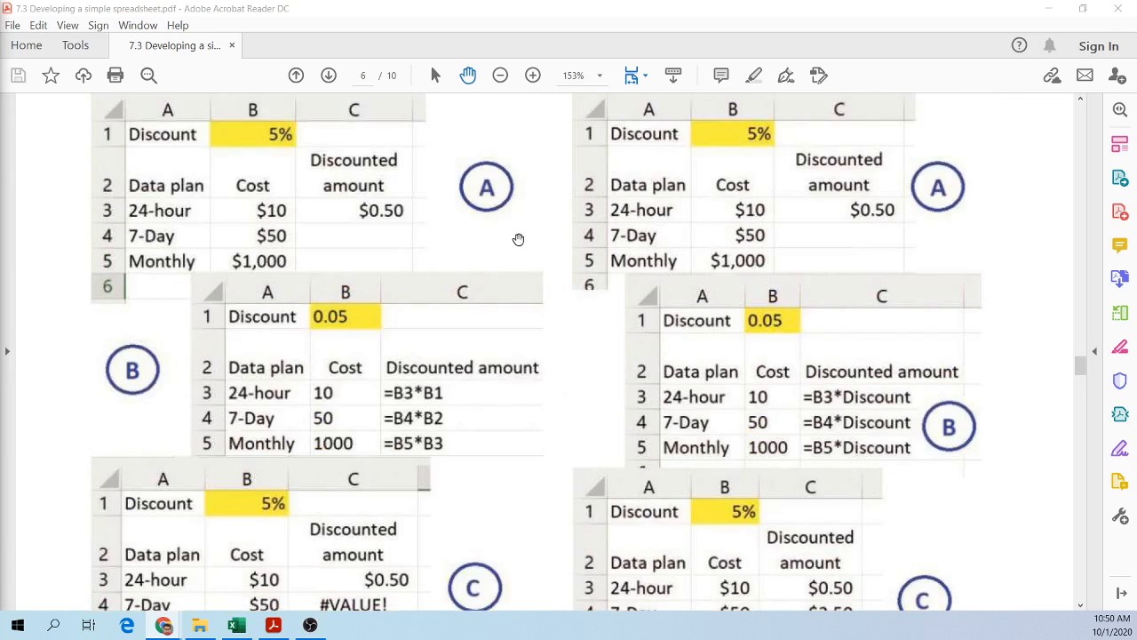
scroll(651, 349, "up", 4)
scroll(651, 349, "up", 10)
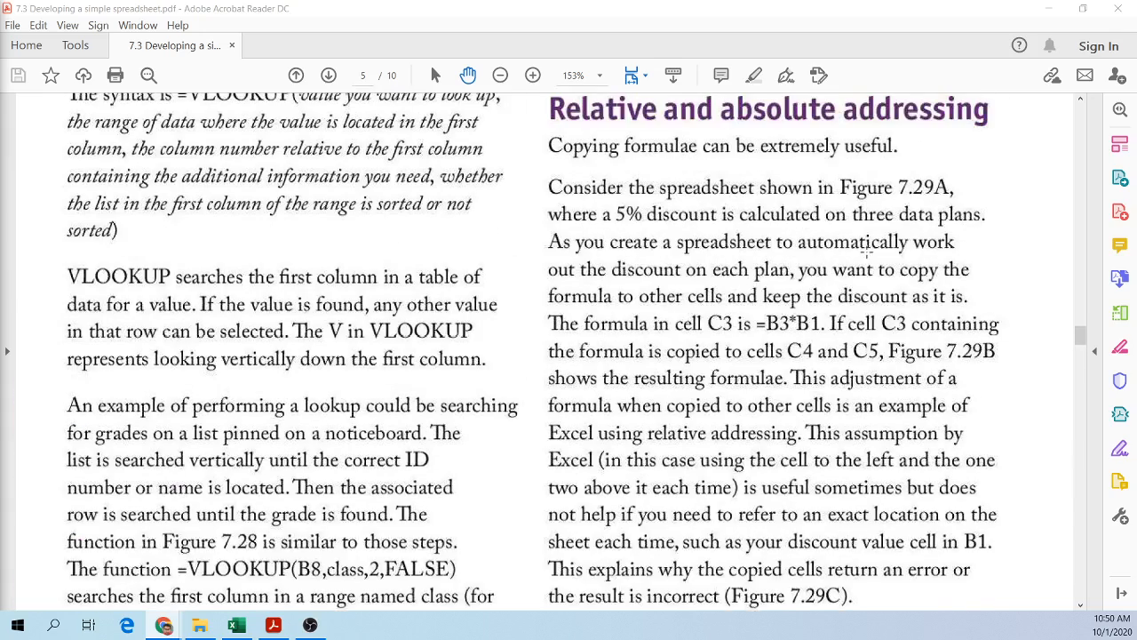
scroll(867, 252, "up", 1)
Step: Zoom to 200% and move to the Figure 7.29 discount spreadsheet examples
left_click(966, 224)
scroll(899, 298, "up", 2)
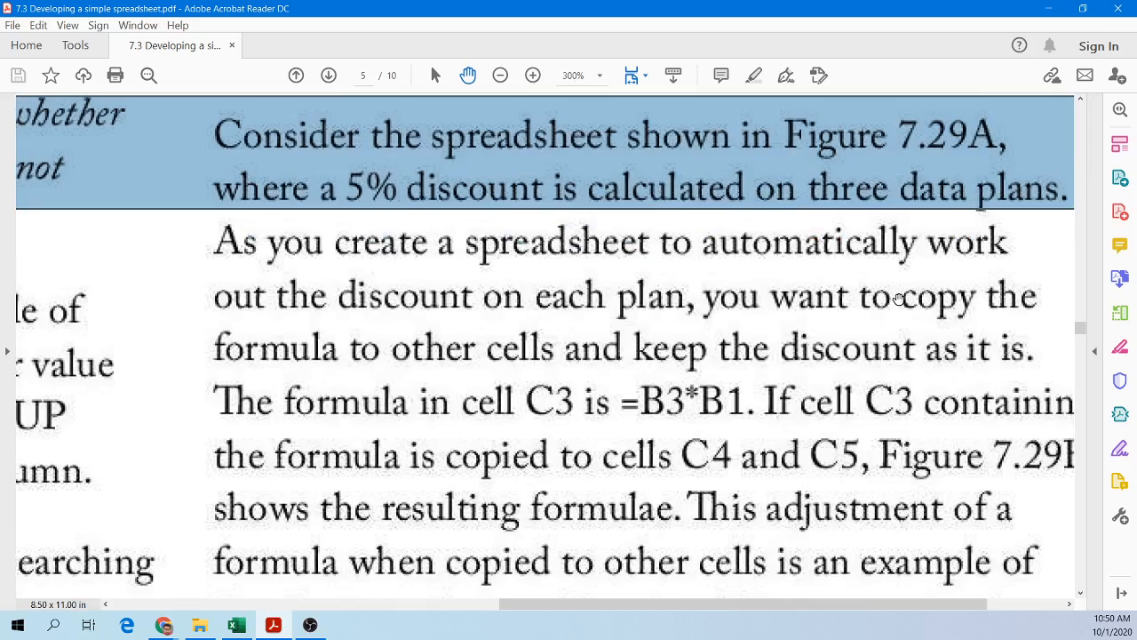
scroll(898, 299, "down", 2)
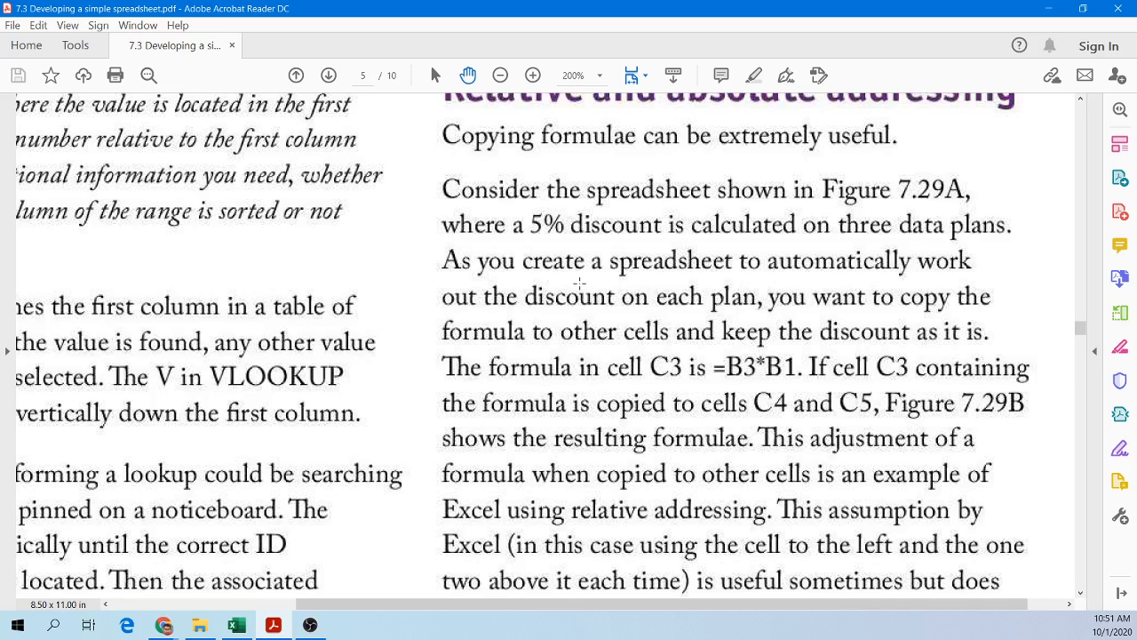
scroll(591, 331, "down", 10)
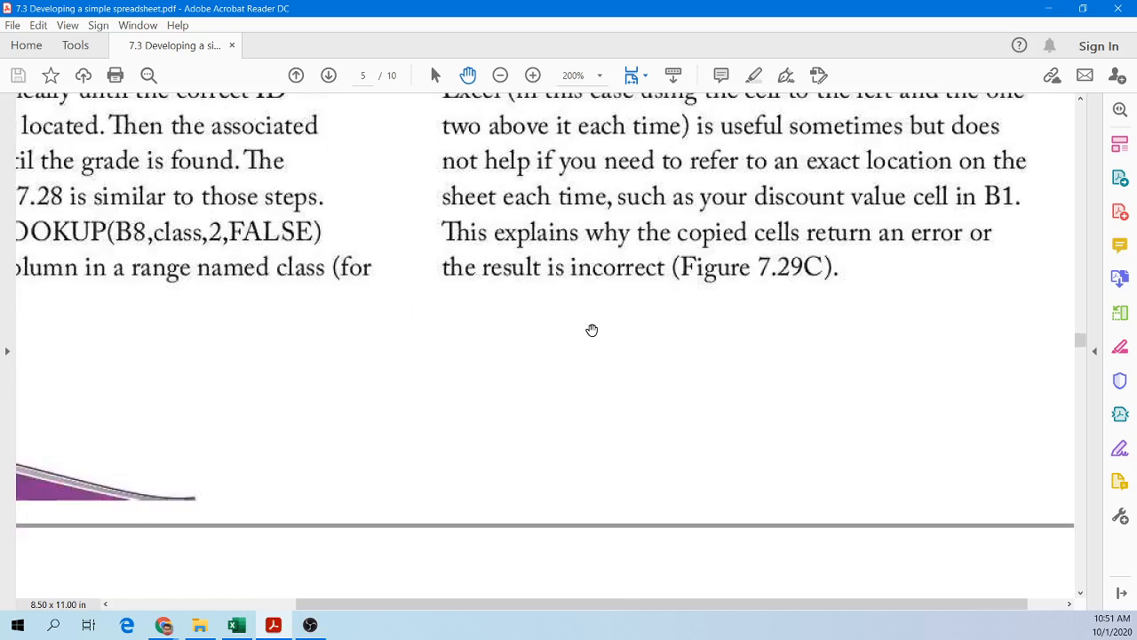
scroll(591, 331, "down", 3)
left_click_drag(414, 609, 264, 526)
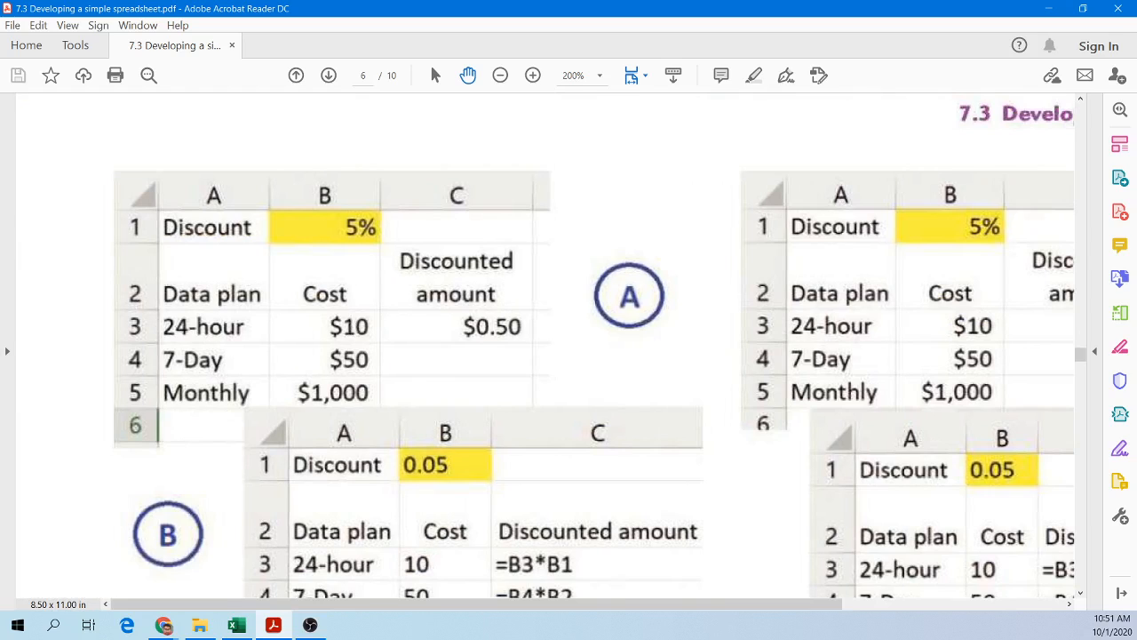
Step: Examine the discount cell, column headings and data rows of the Figure 7.29A spreadsheet
double_click(501, 12)
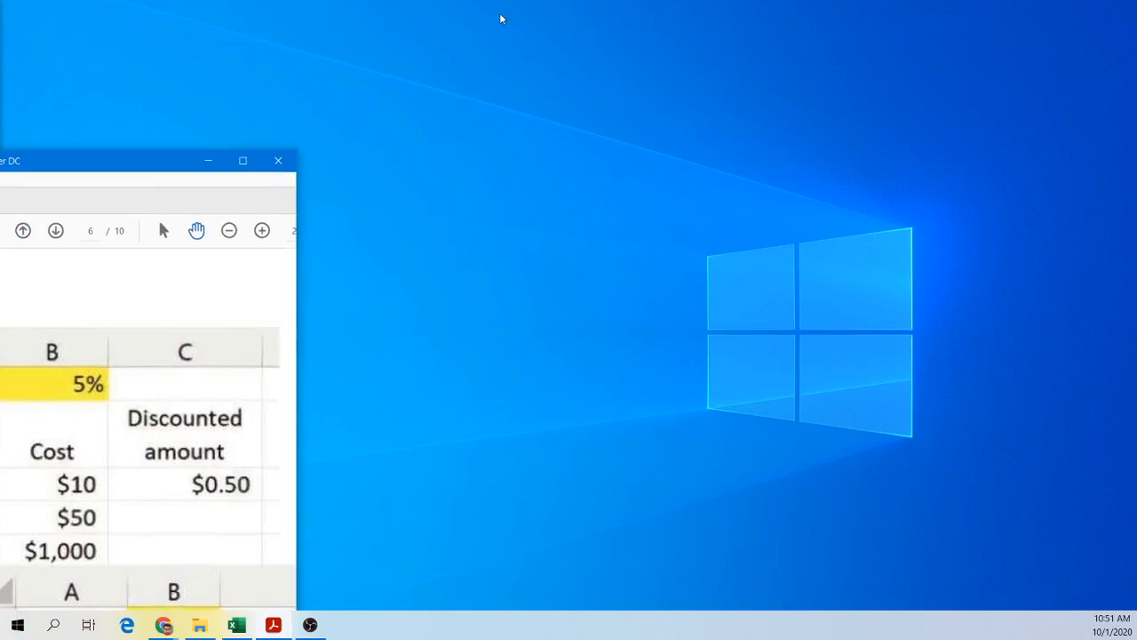
left_click_drag(159, 169, 622, 3)
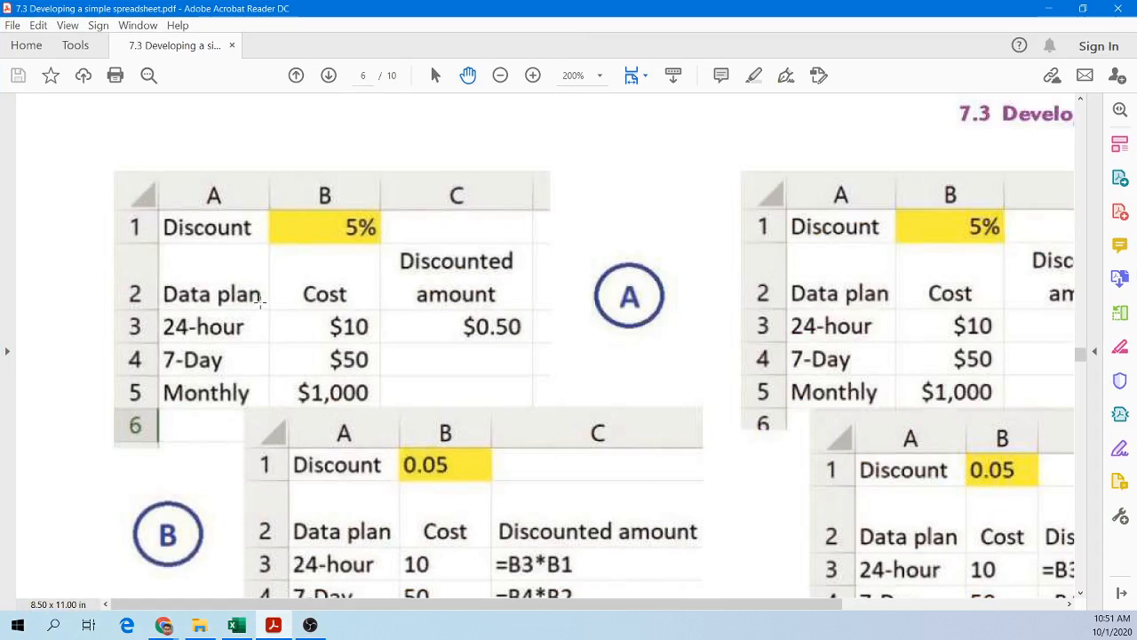
left_click_drag(267, 214, 382, 242)
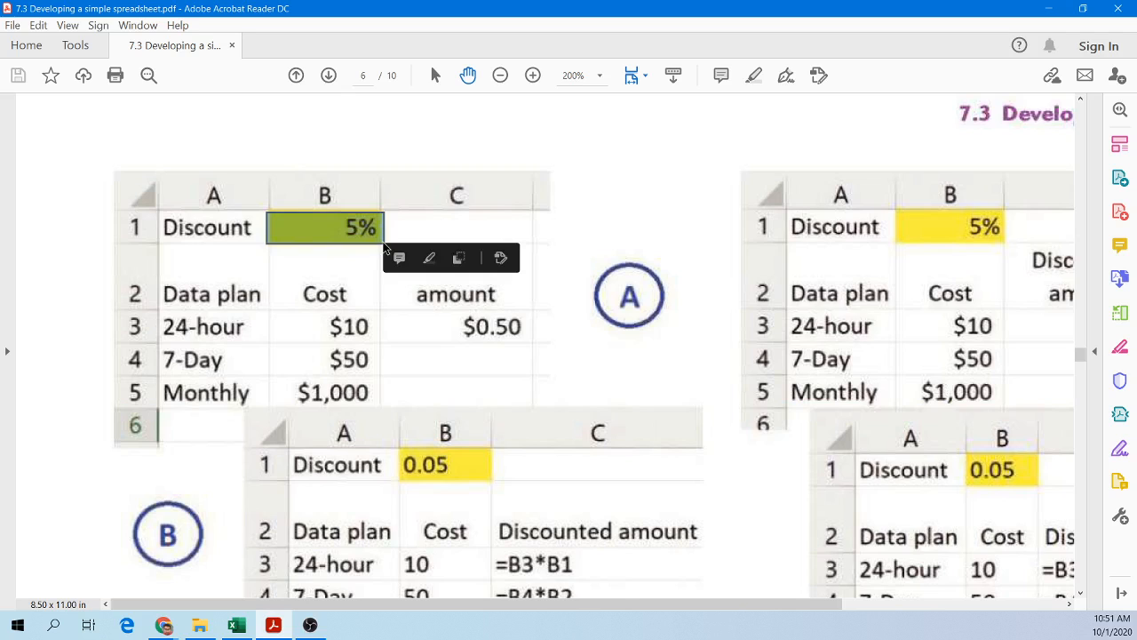
left_click(432, 318)
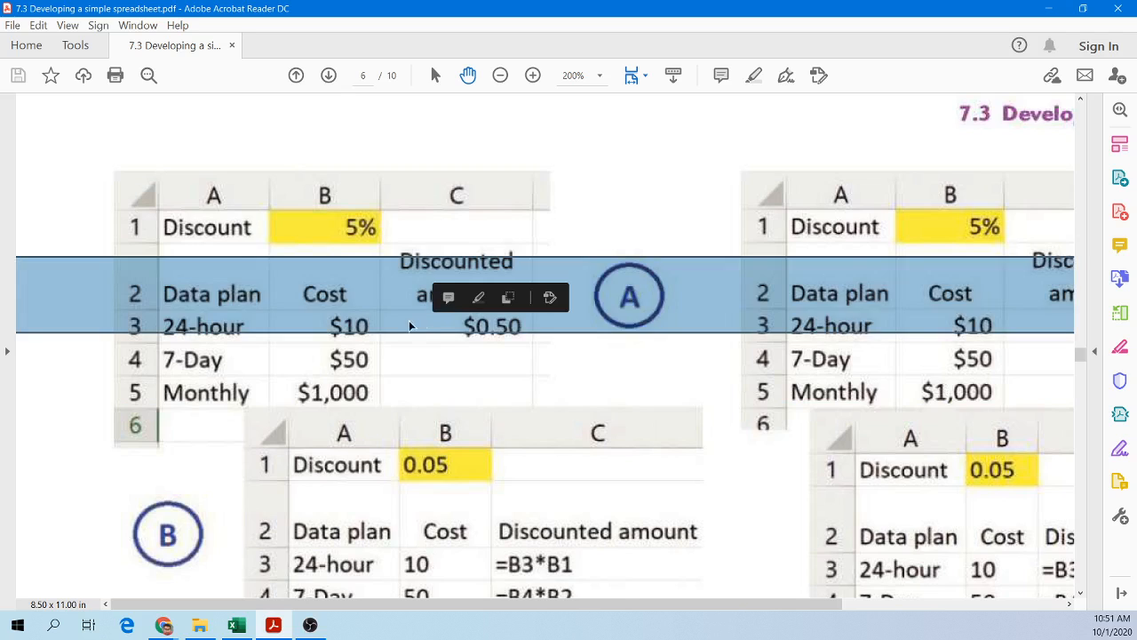
left_click(409, 273)
left_click_drag(379, 239, 530, 311)
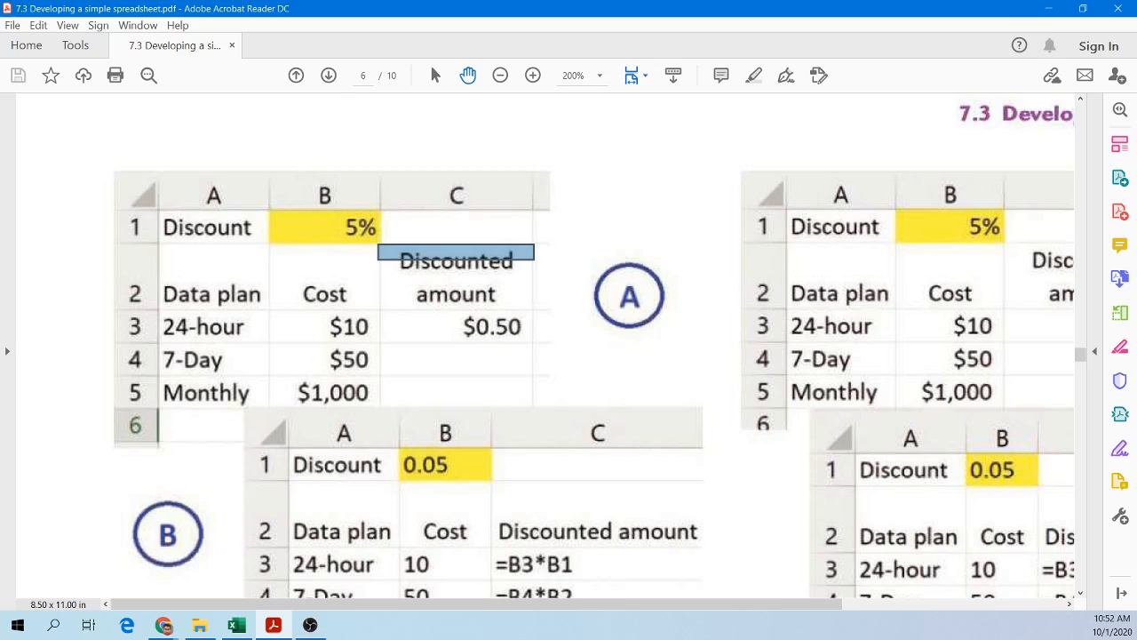
Step: Open Excel with a blank workbook and maximize its window
key("alt+Tab")
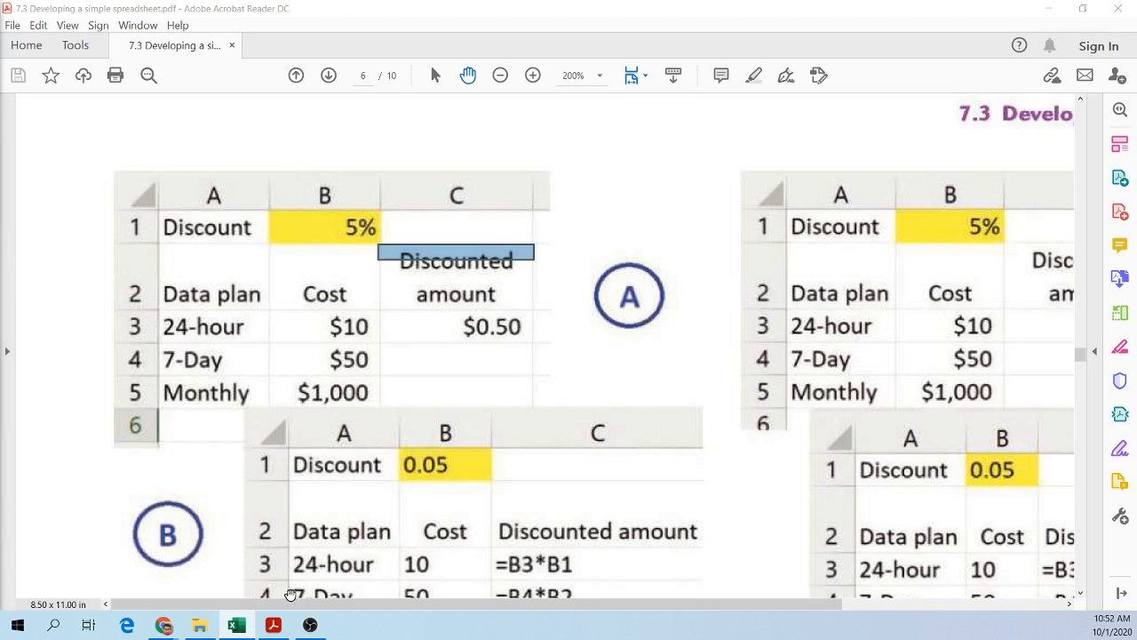
key("super")
left_click(349, 217)
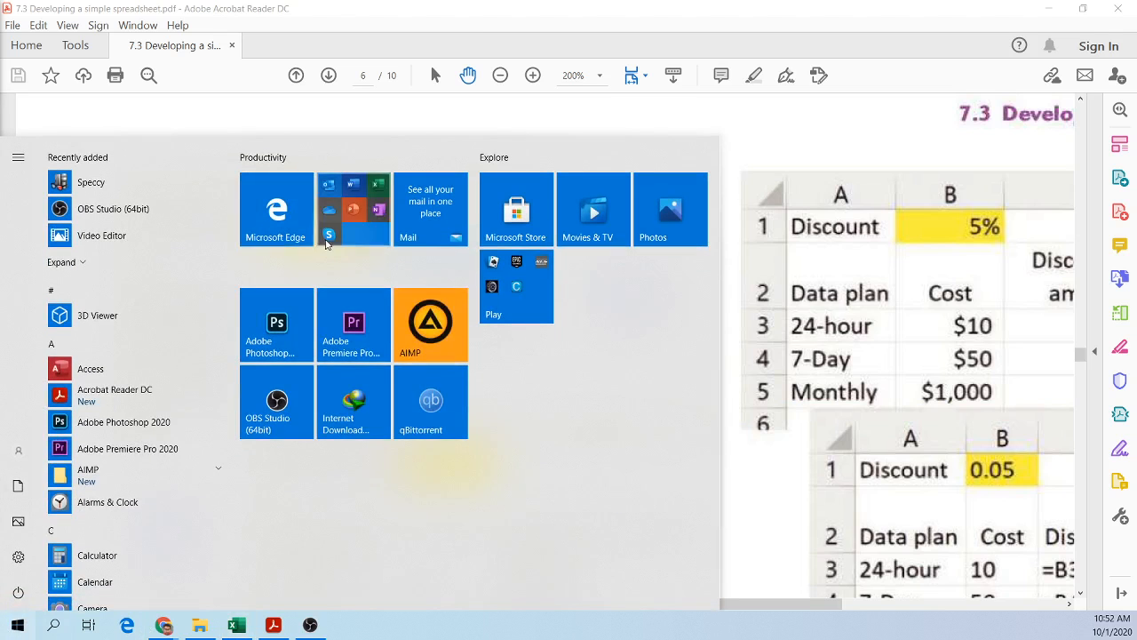
left_click(434, 329)
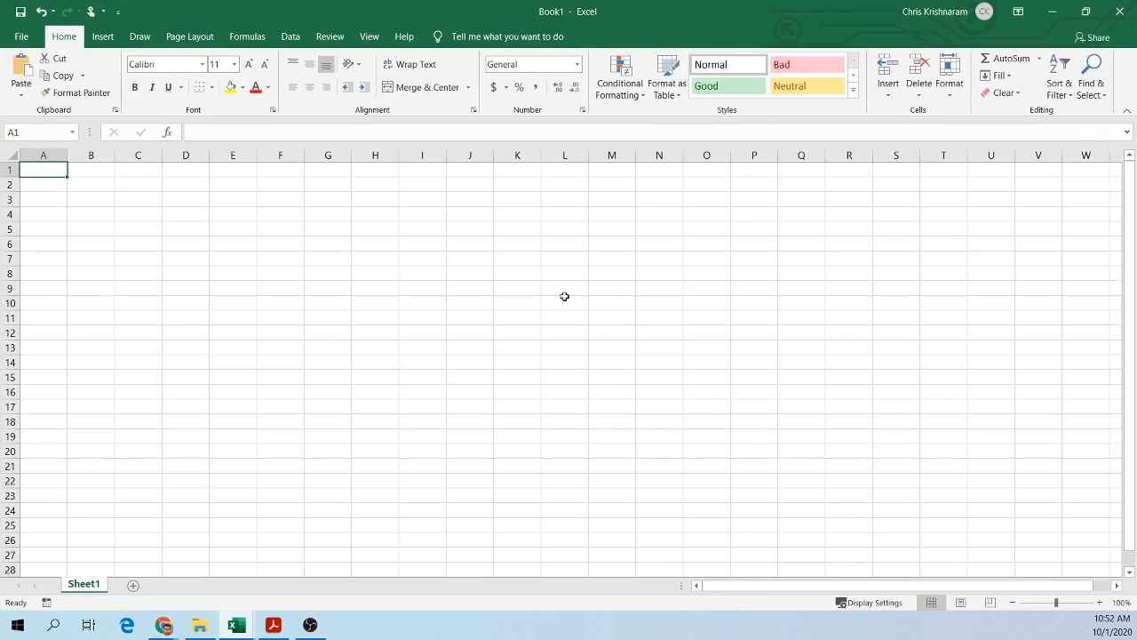
left_click(444, 288)
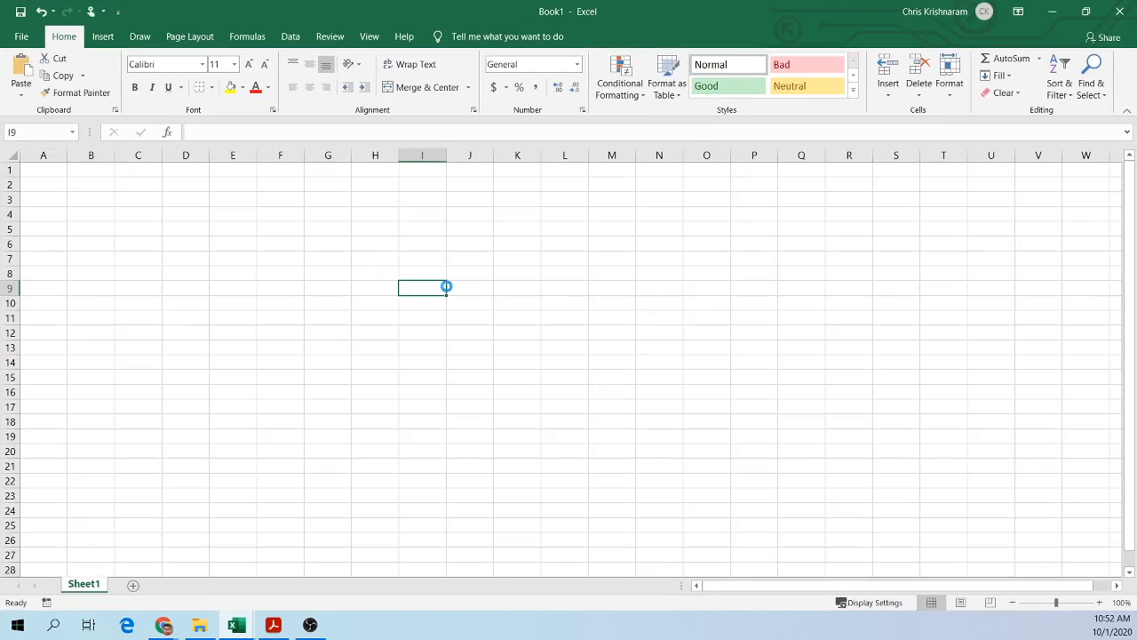
Step: Zoom in on the sheet and enter the formula =A1+A2 in cell D3
scroll(447, 286, "up", 10, "ctrl")
left_click(447, 286)
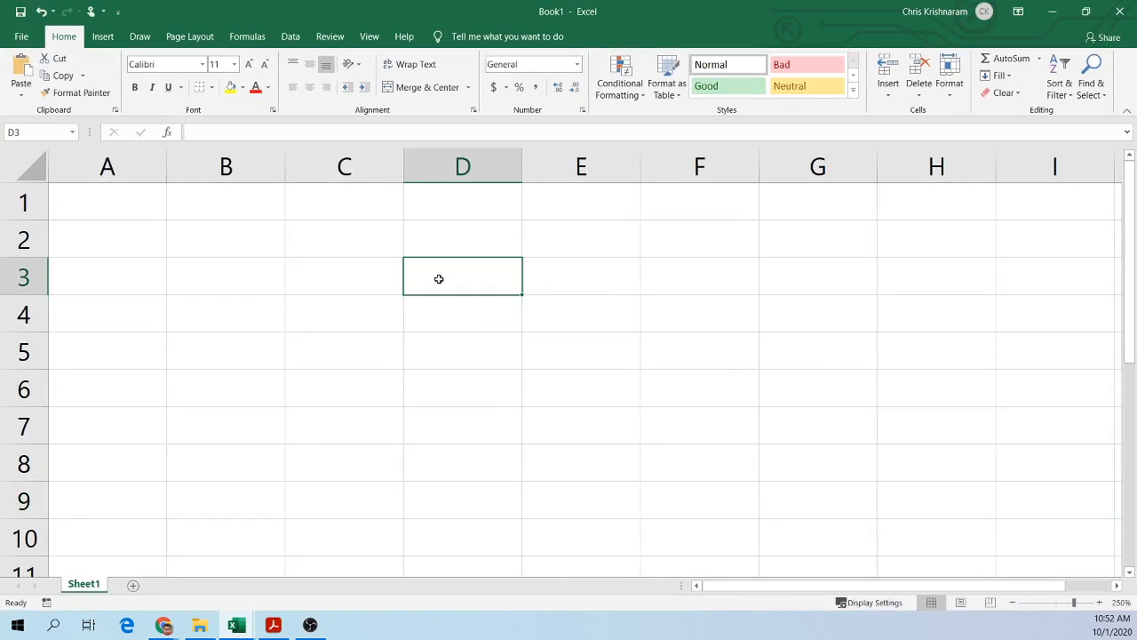
type("+")
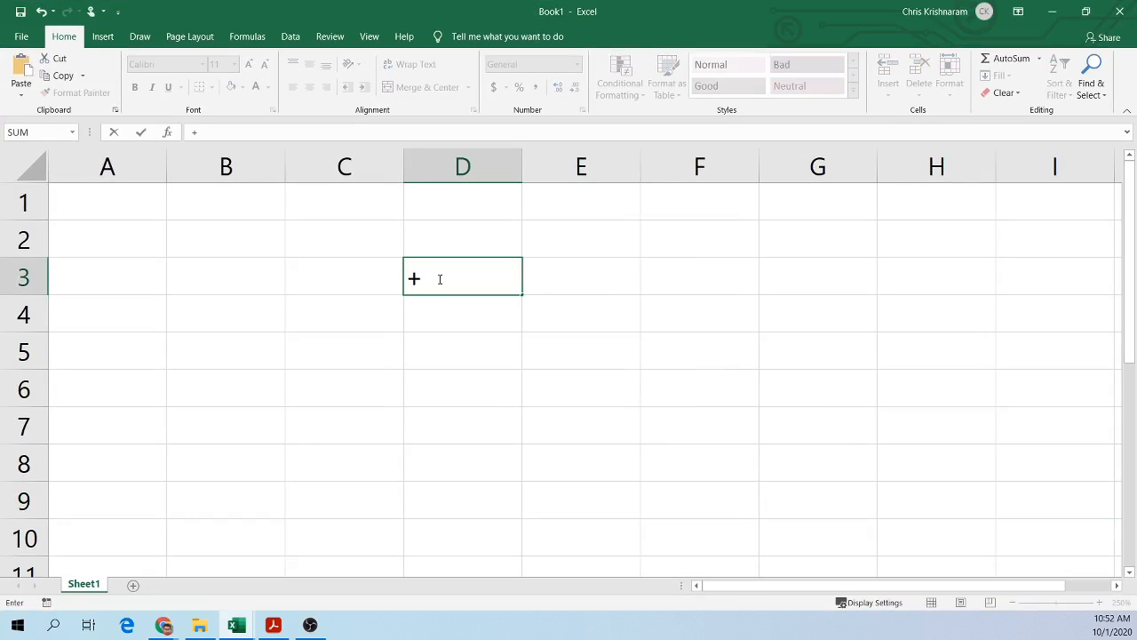
key("BackSpace")
type("=A1")
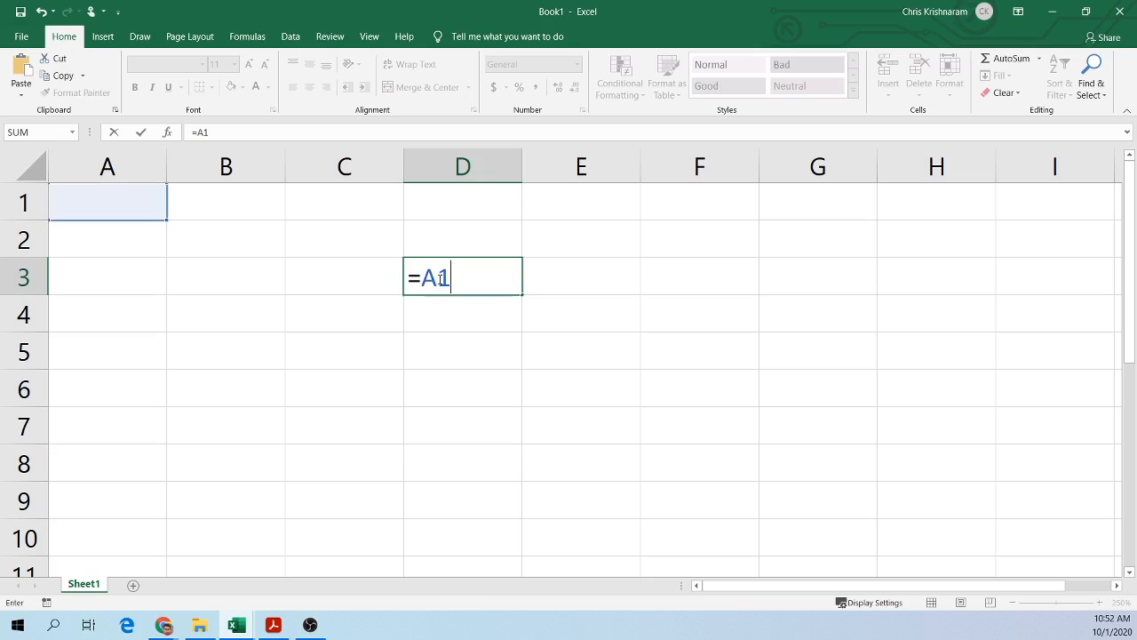
type("+A2")
key("Return")
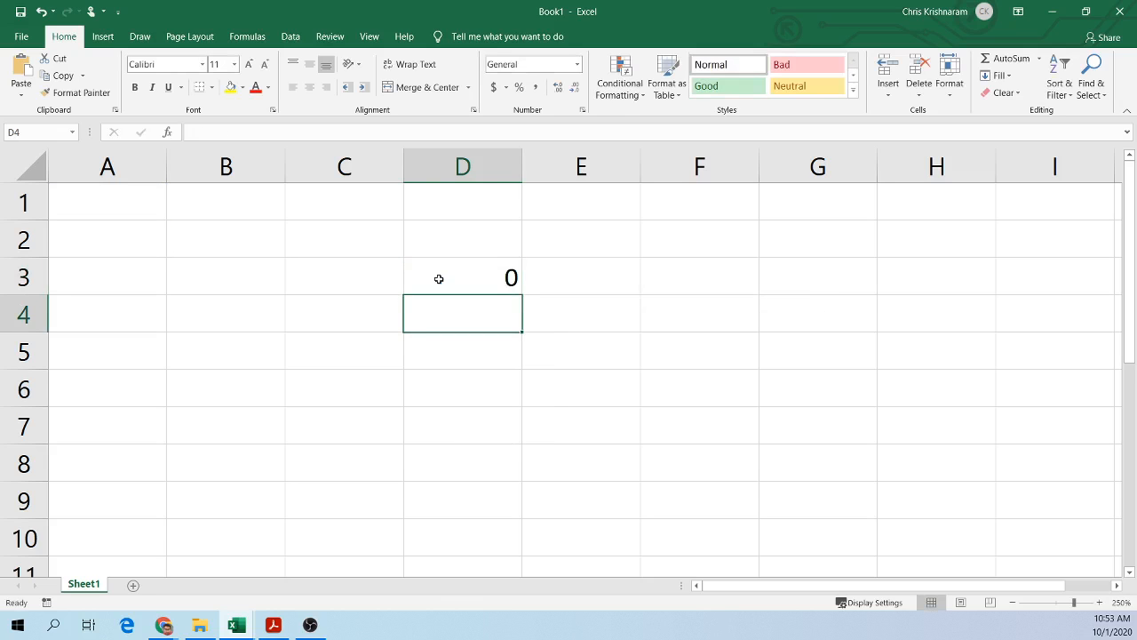
Step: Fill the D3 formula down to D6 and switch the sheet to show formulas instead of values
left_click(439, 279)
left_click_drag(522, 294, 525, 399)
left_click(550, 300)
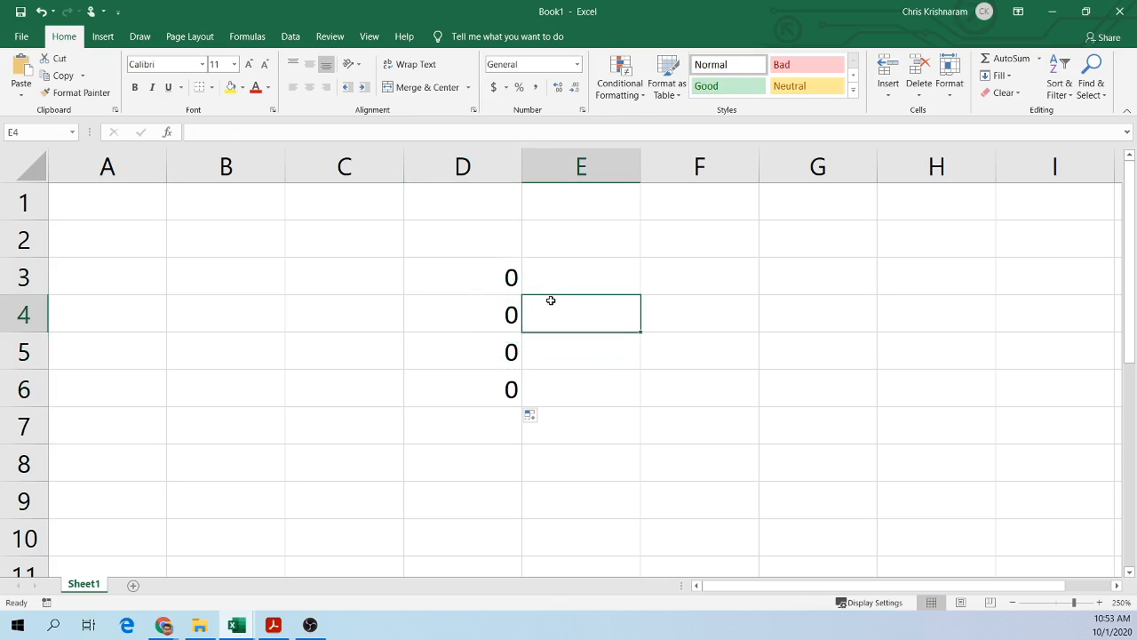
key("ctrl+grave")
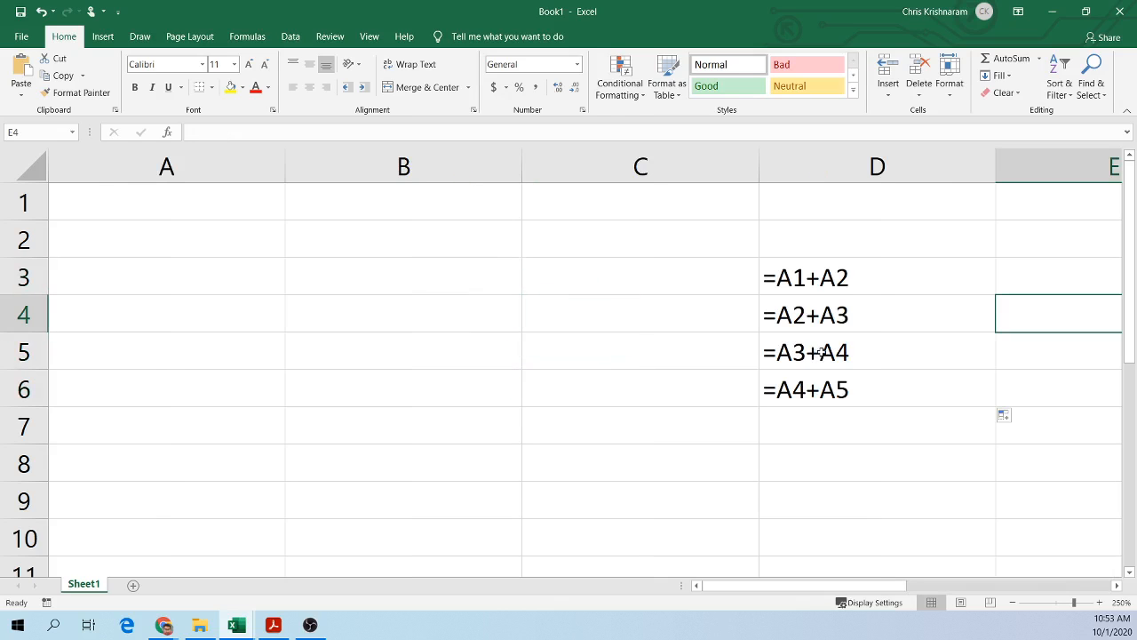
left_click_drag(824, 589, 878, 589)
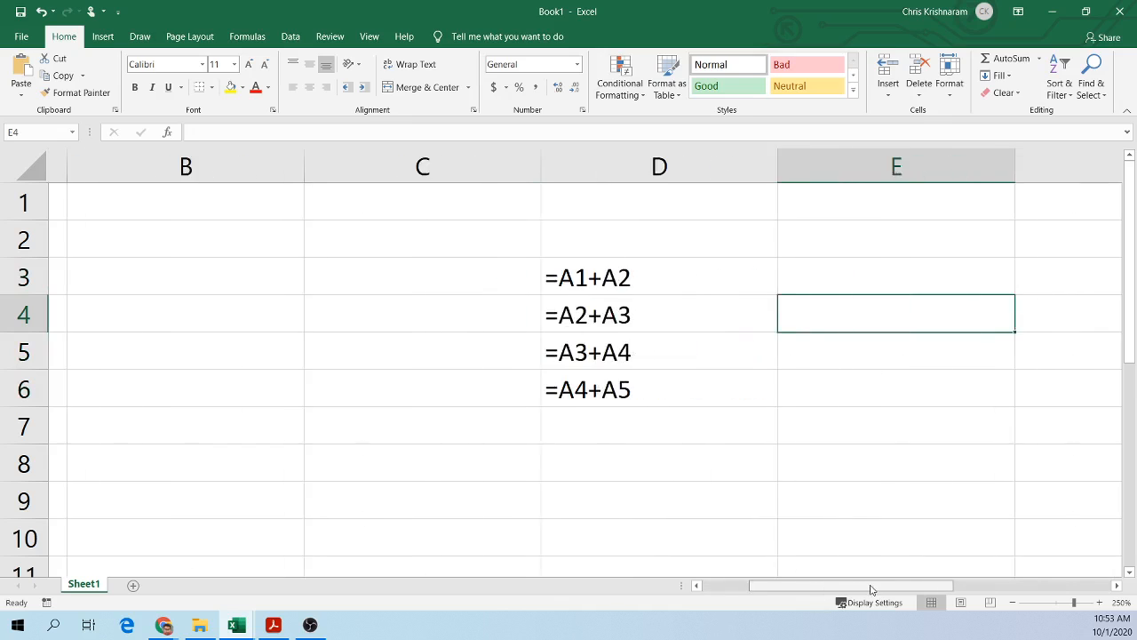
Step: Inspect each copied formula in D3 to D6 to compare how their cell references shift
left_click(577, 278)
left_click(574, 313)
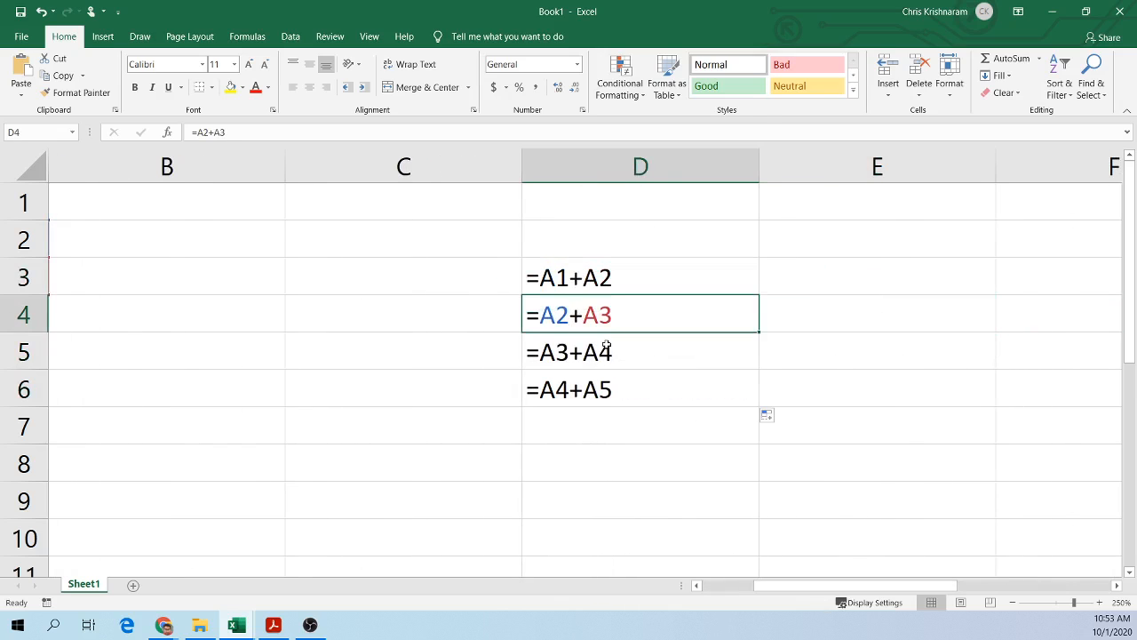
left_click(607, 357)
left_click(575, 394)
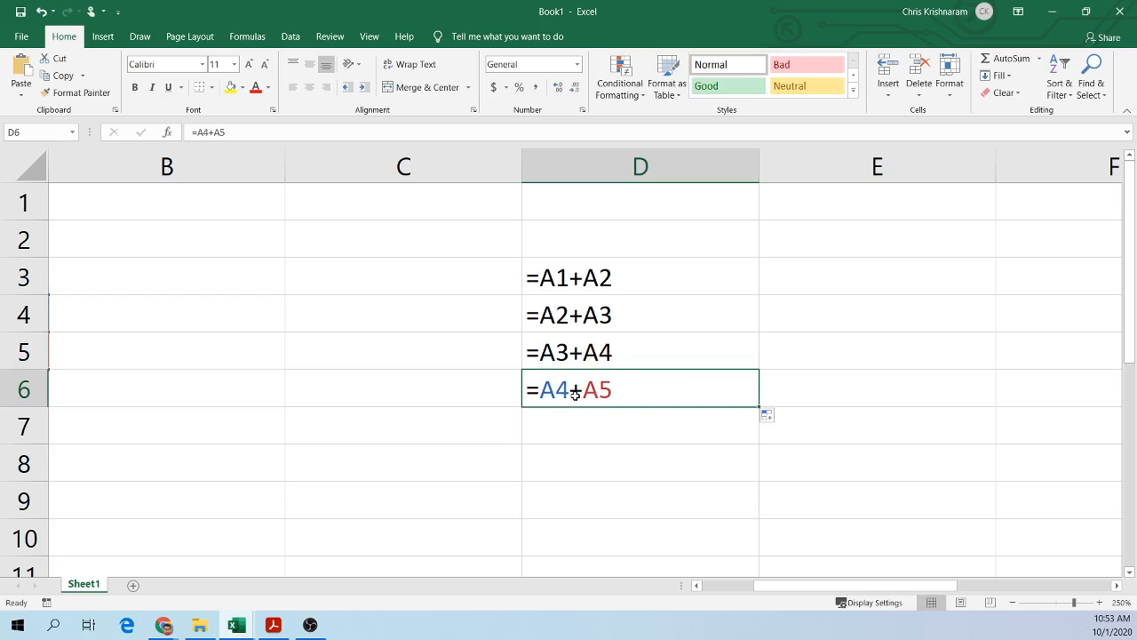
left_click(579, 277)
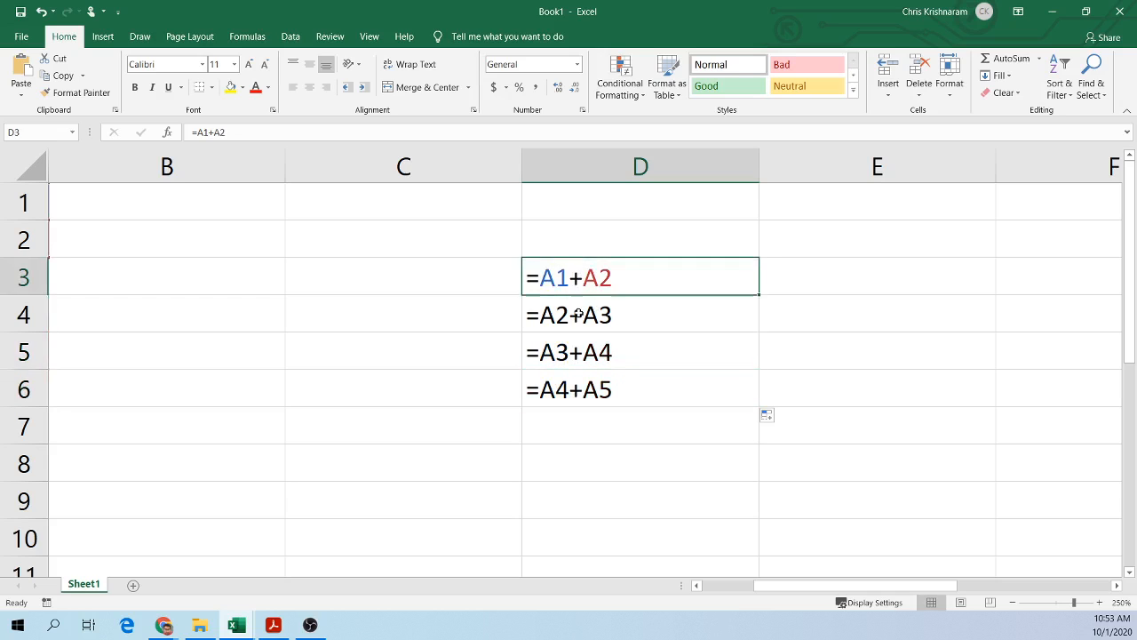
left_click(582, 311)
left_click(587, 366)
left_click(591, 384)
left_click(580, 284)
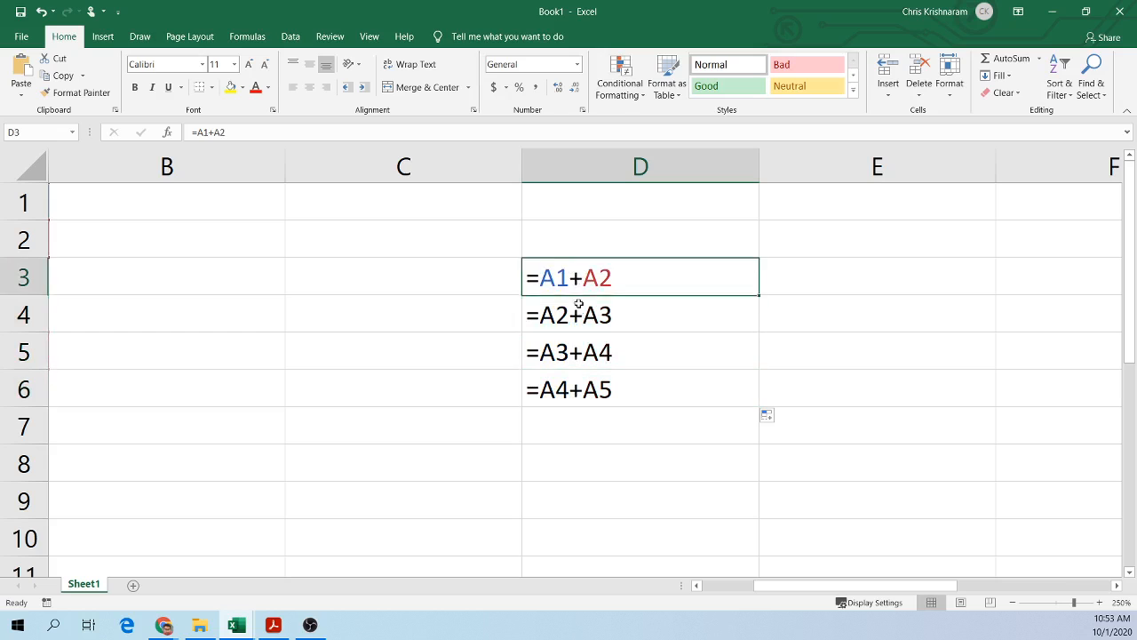
left_click(575, 320)
left_click(573, 359)
left_click(576, 389)
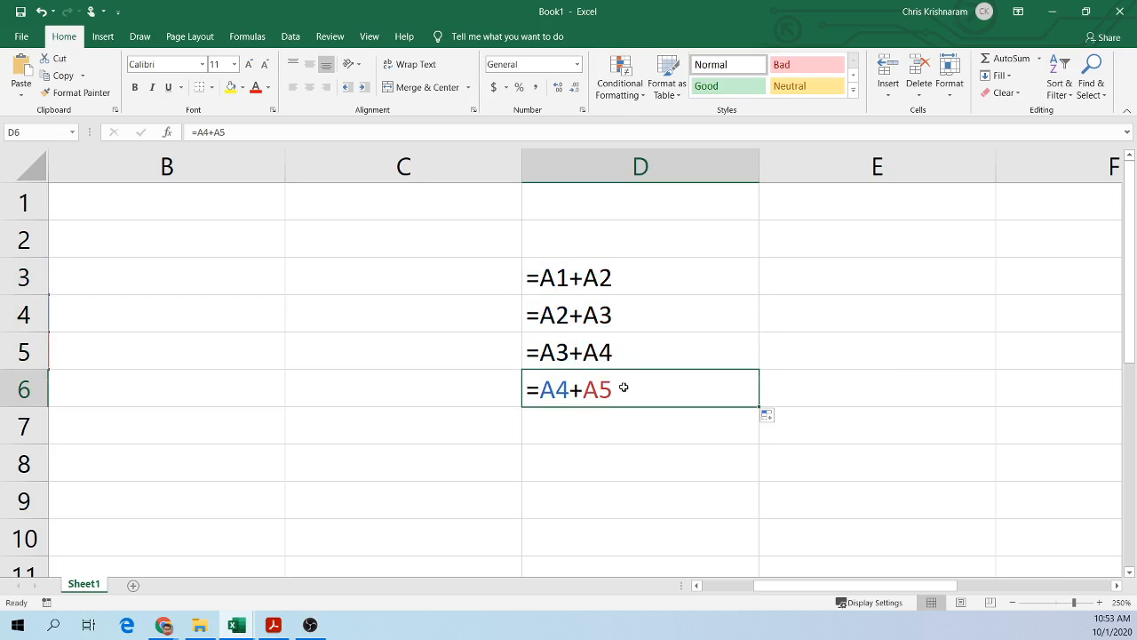
Step: Return to the PDF and scroll between the relative addressing text and the Figure 7.29 spreadsheets
left_click(1054, 11)
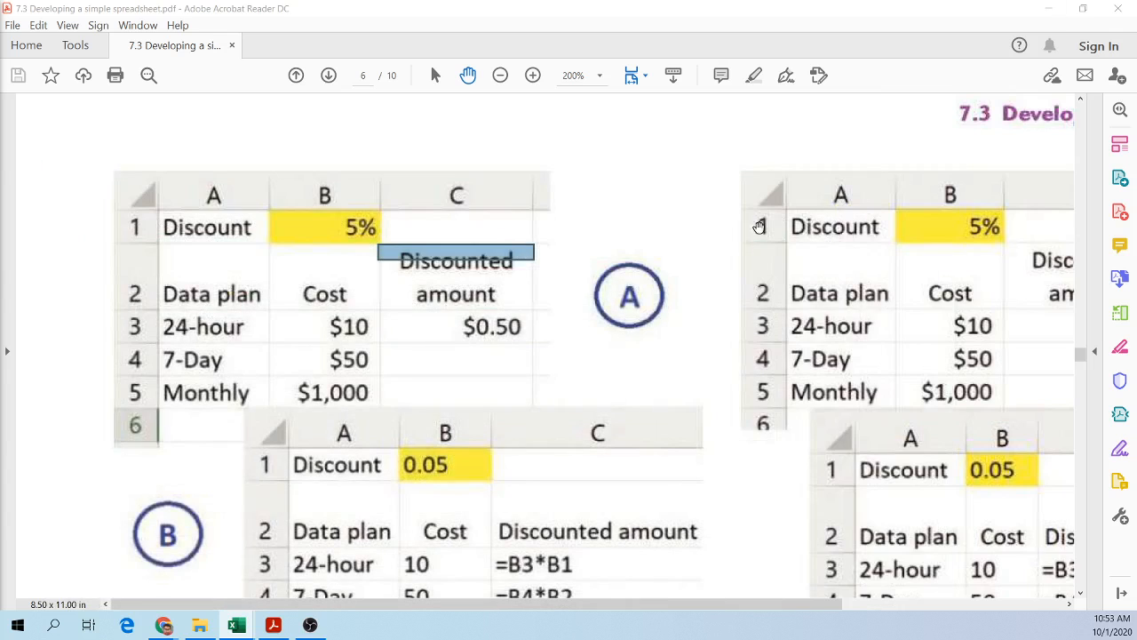
scroll(830, 310, "down", 2)
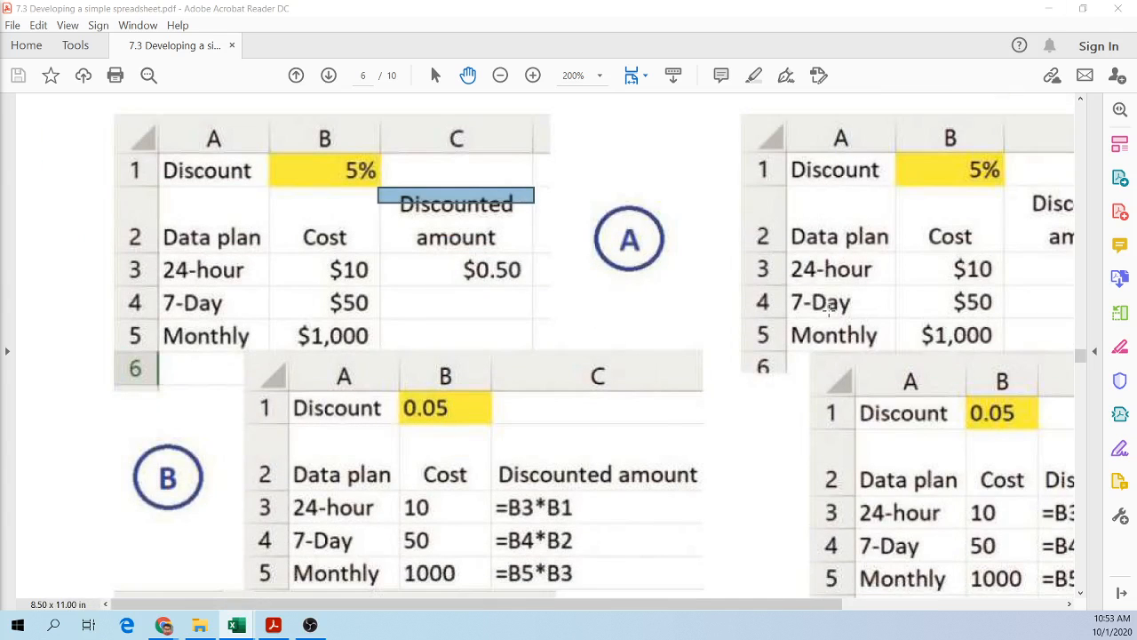
left_click(828, 309)
scroll(824, 350, "down", 1)
scroll(849, 342, "down", 1)
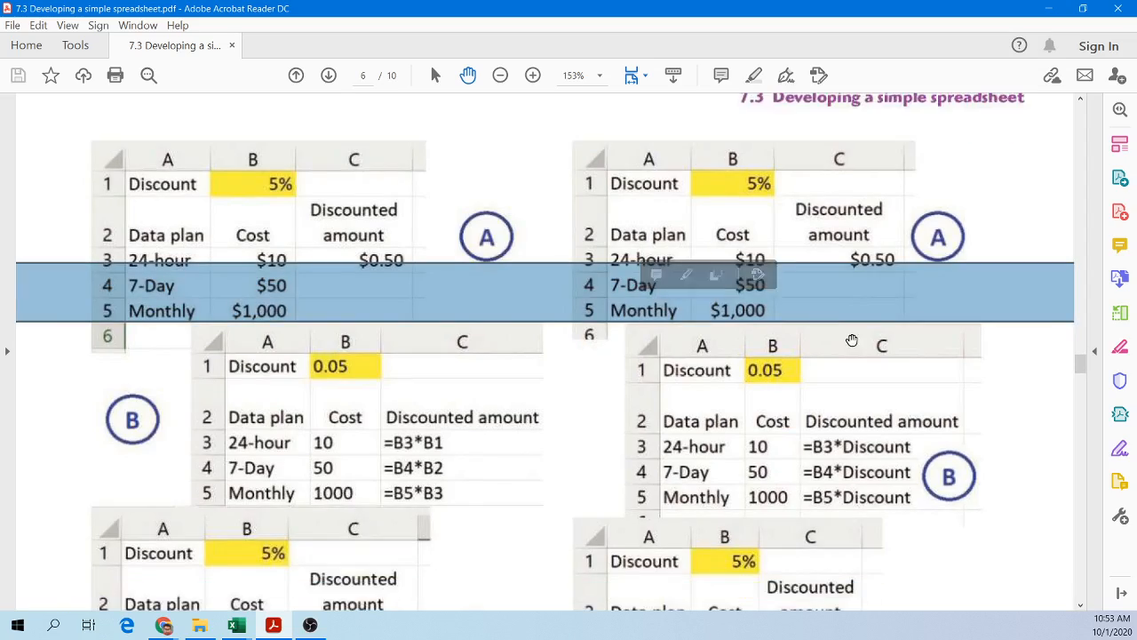
scroll(948, 469, "up", 10)
scroll(948, 468, "up", 15)
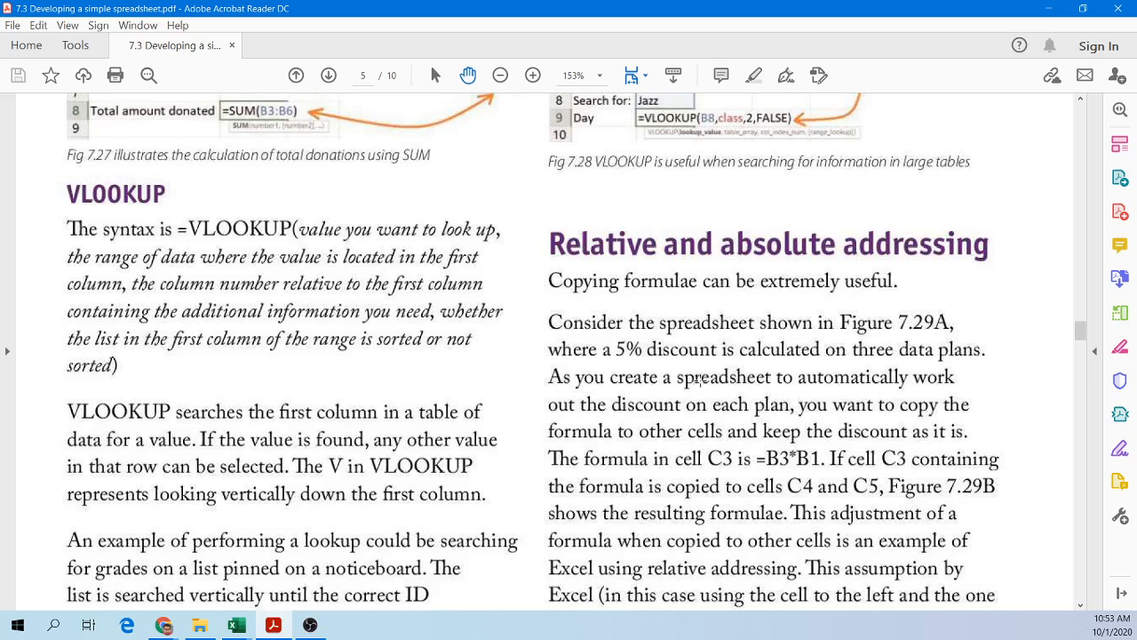
scroll(699, 379, "down", 1)
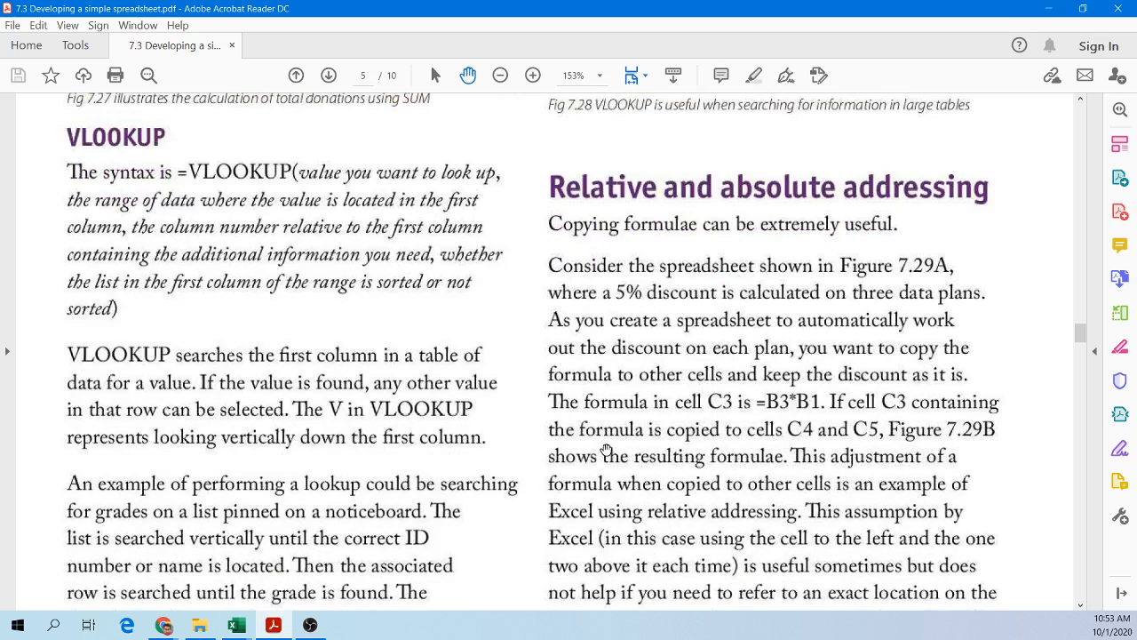
scroll(434, 446, "down", 4)
scroll(434, 446, "down", 8)
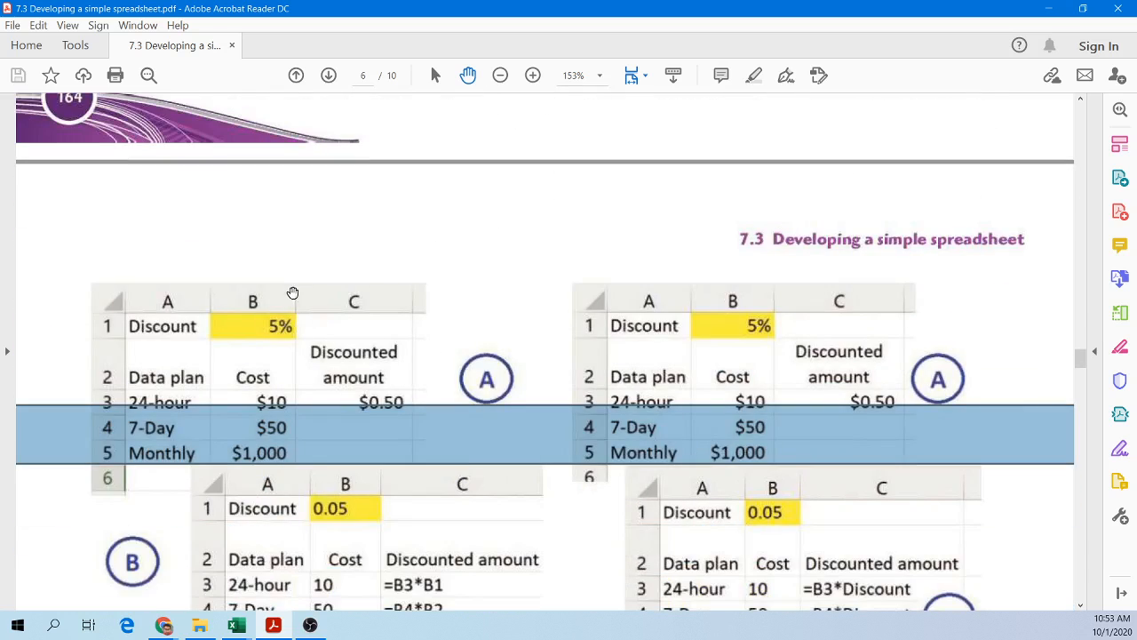
Step: Highlight the discount cell, the discounted amount and the remaining rows of Figure 7.29A to examine them
left_click(292, 294)
left_click(282, 325)
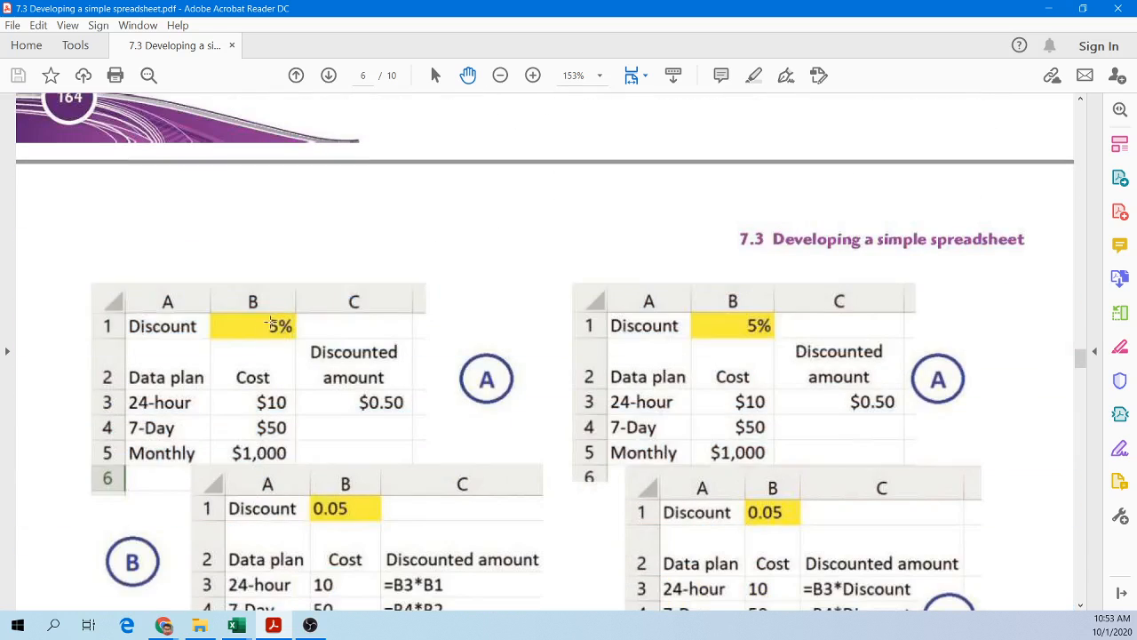
left_click_drag(278, 335, 299, 336)
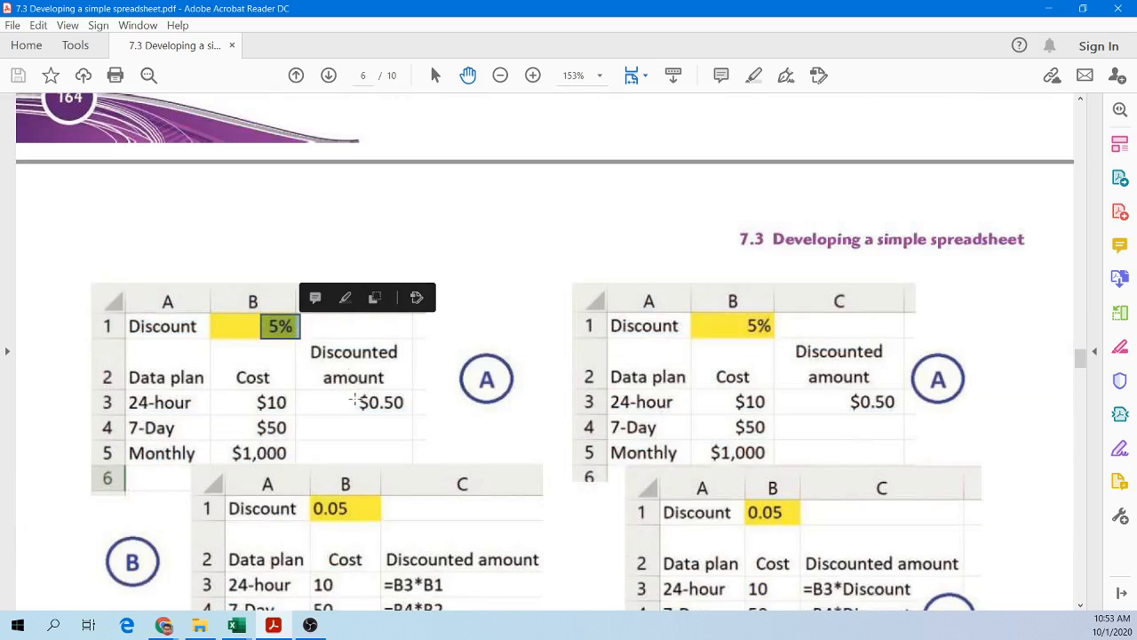
left_click_drag(343, 401, 409, 407)
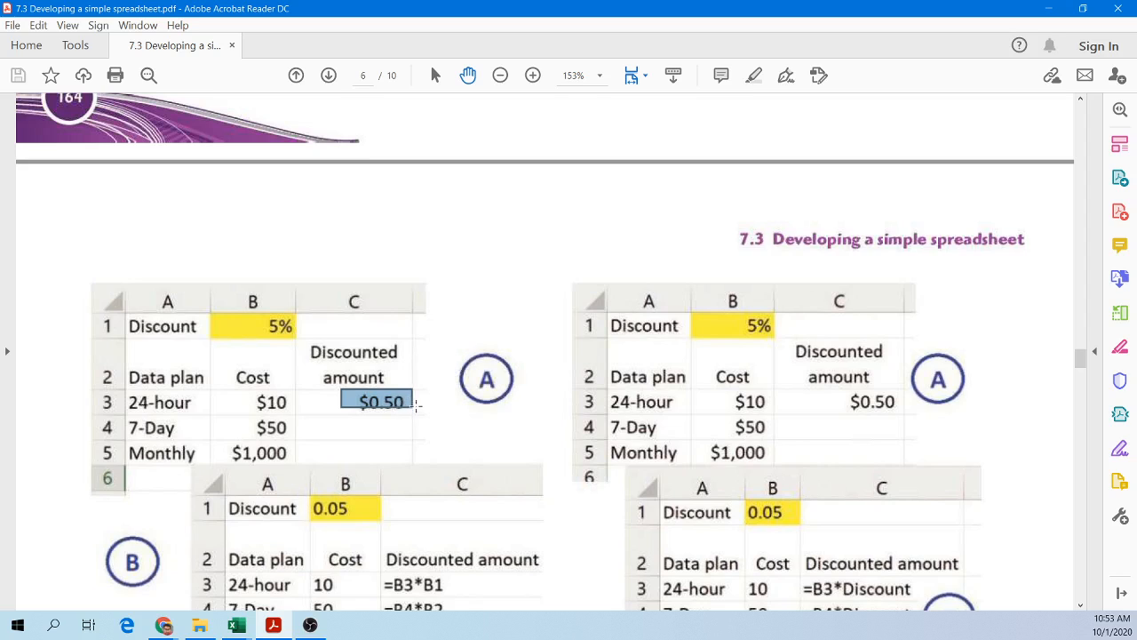
left_click_drag(413, 440, 413, 469)
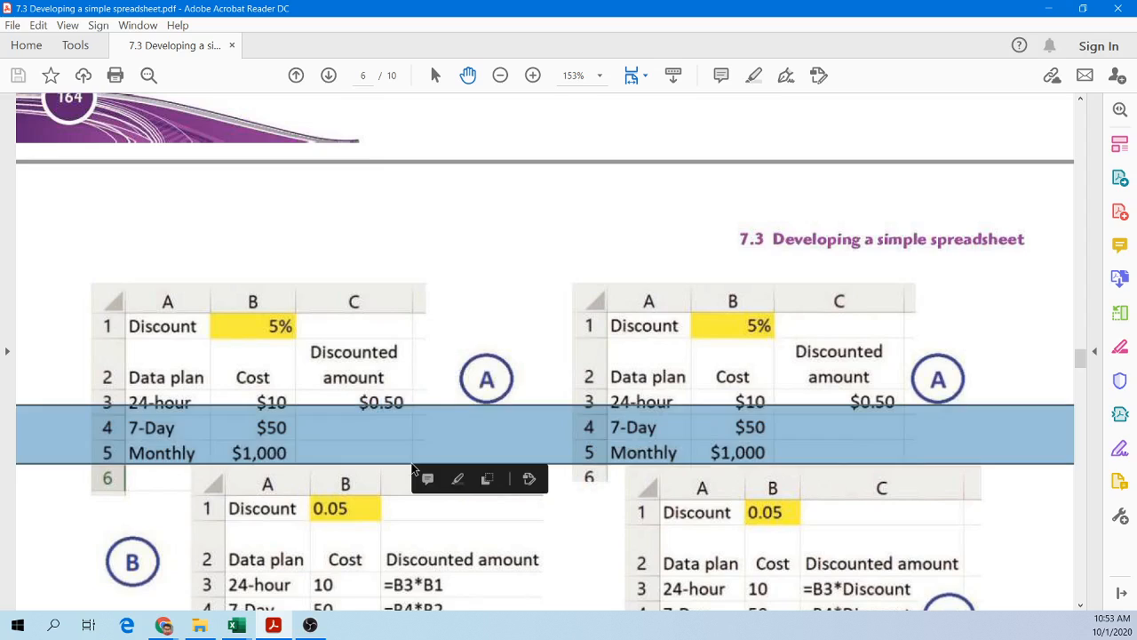
left_click(401, 432)
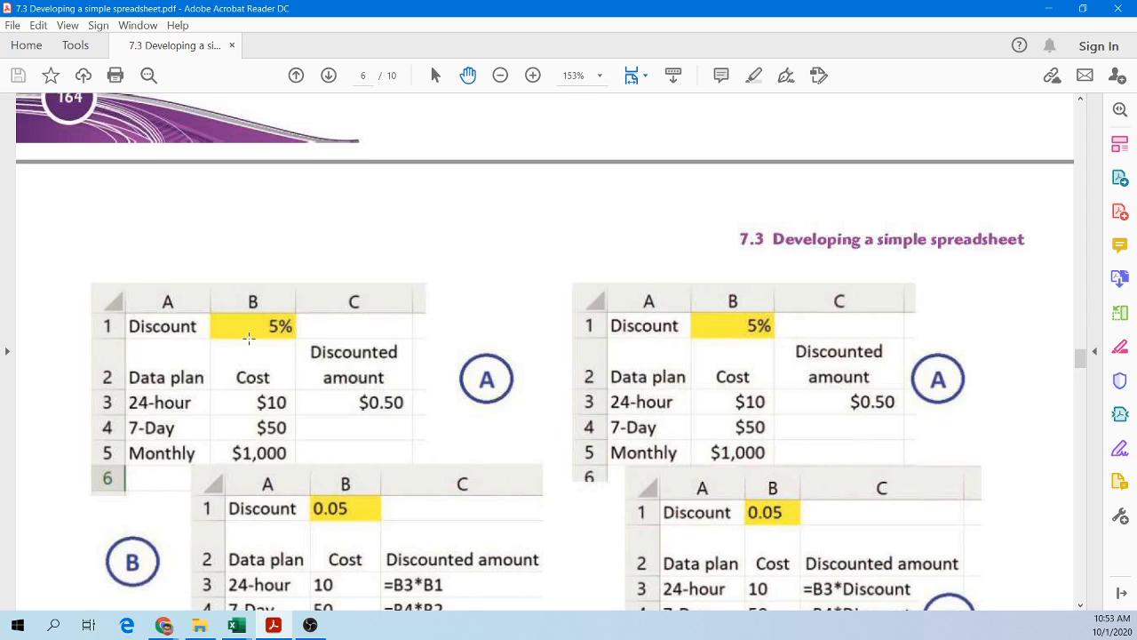
Step: Magnify the Figure 7.29A spreadsheet and settle back at 200% zoom
scroll(253, 355, "up", 2)
scroll(271, 382, "up", 2)
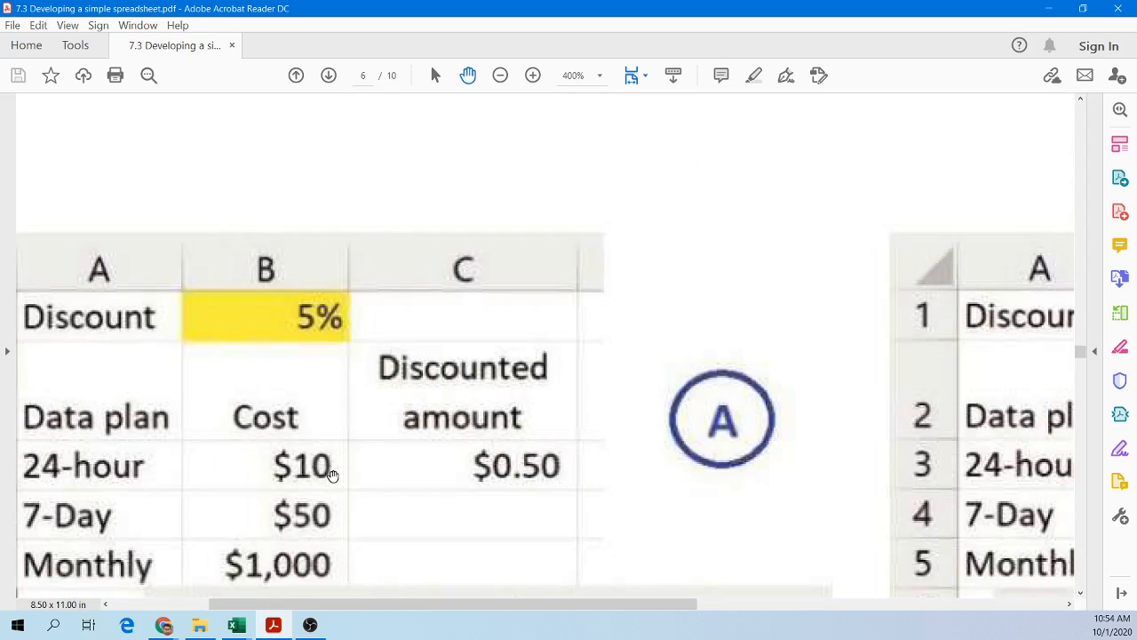
scroll(333, 475, "down", 1)
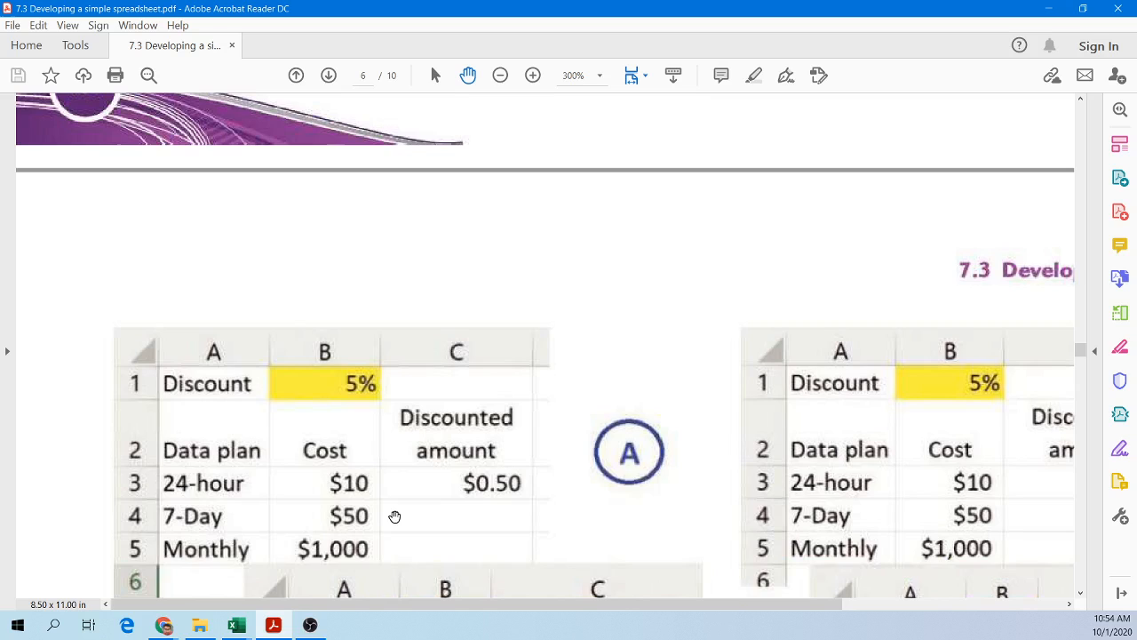
scroll(435, 466, "down", 1)
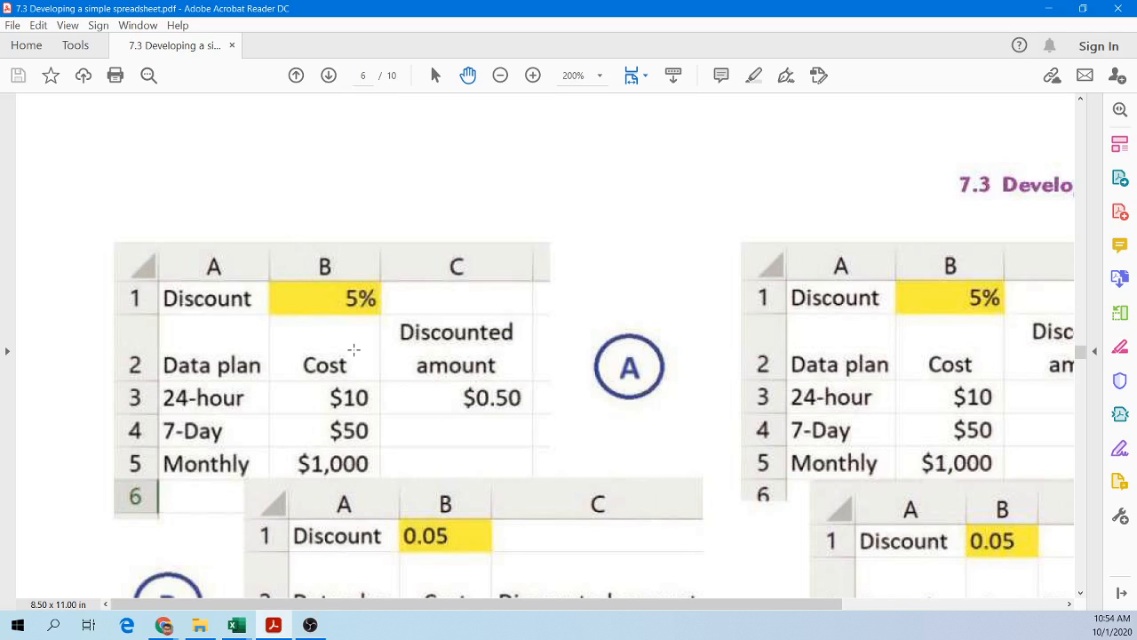
Step: Highlight the cost header area of the Figure 7.29A spreadsheet and examine the figure
left_click_drag(328, 285, 382, 314)
left_click(613, 280)
left_click(617, 283)
scroll(614, 330, "down", 2)
scroll(845, 439, "up", 5)
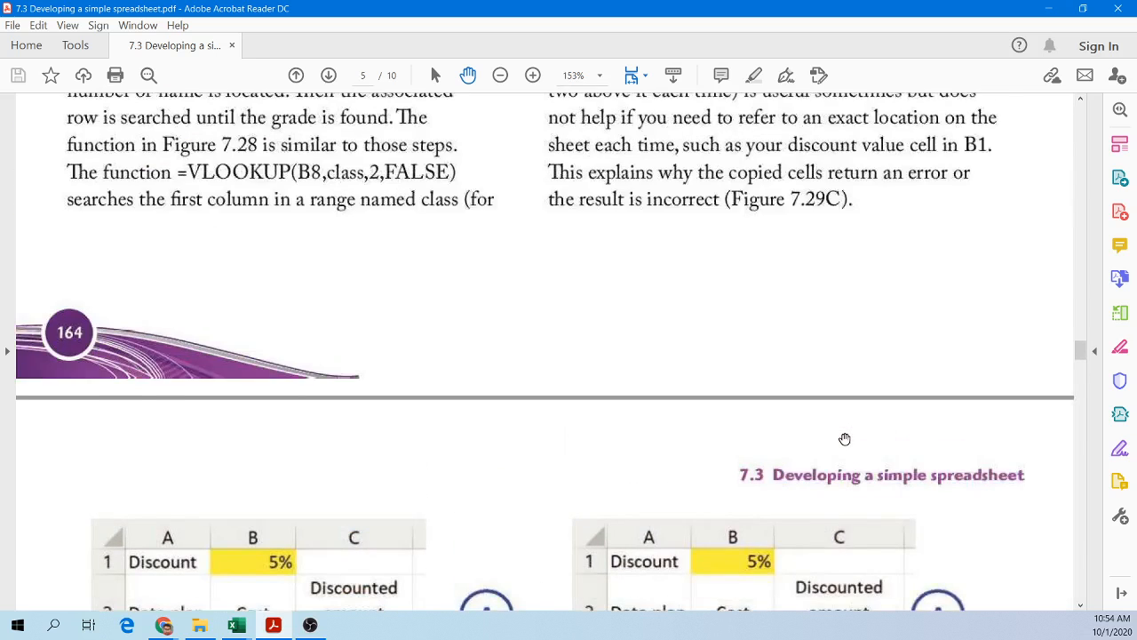
Step: Scroll up to the relative addressing paragraph and highlight the lines about copying C3 to cells C4 and C5
scroll(845, 438, "up", 5)
scroll(940, 388, "up", 1)
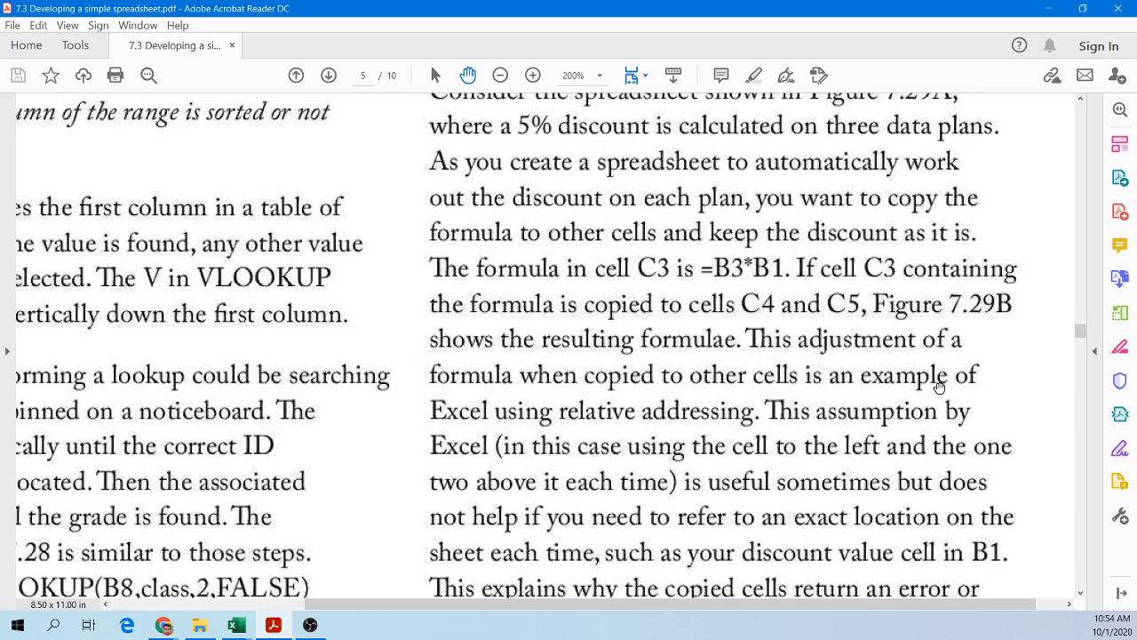
scroll(939, 387, "up", 1)
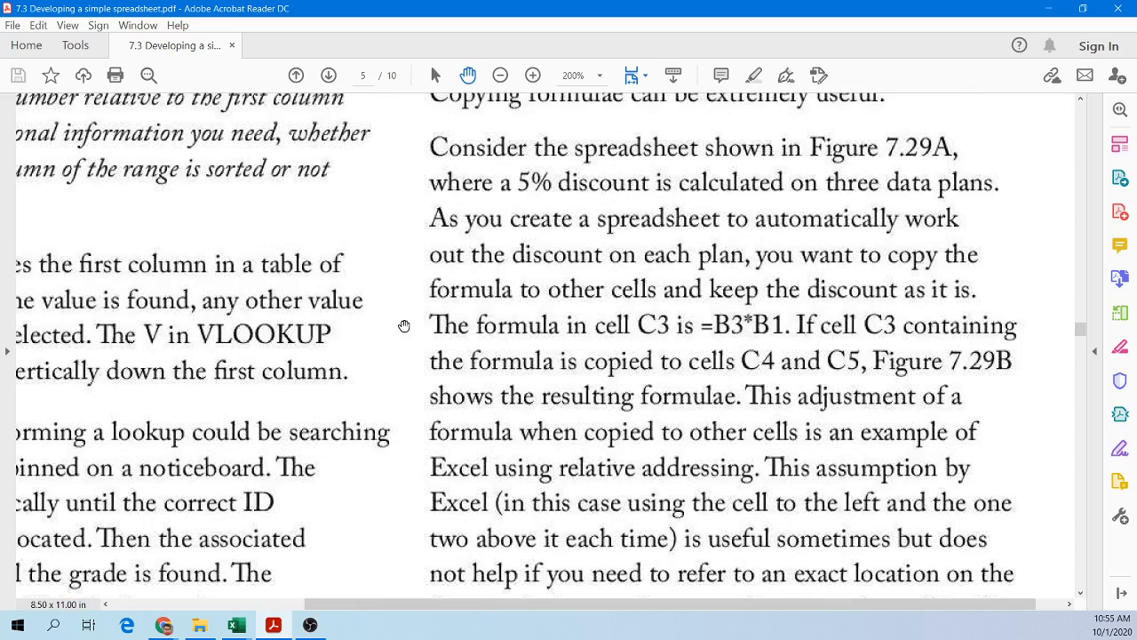
left_click(393, 332)
left_click(484, 359)
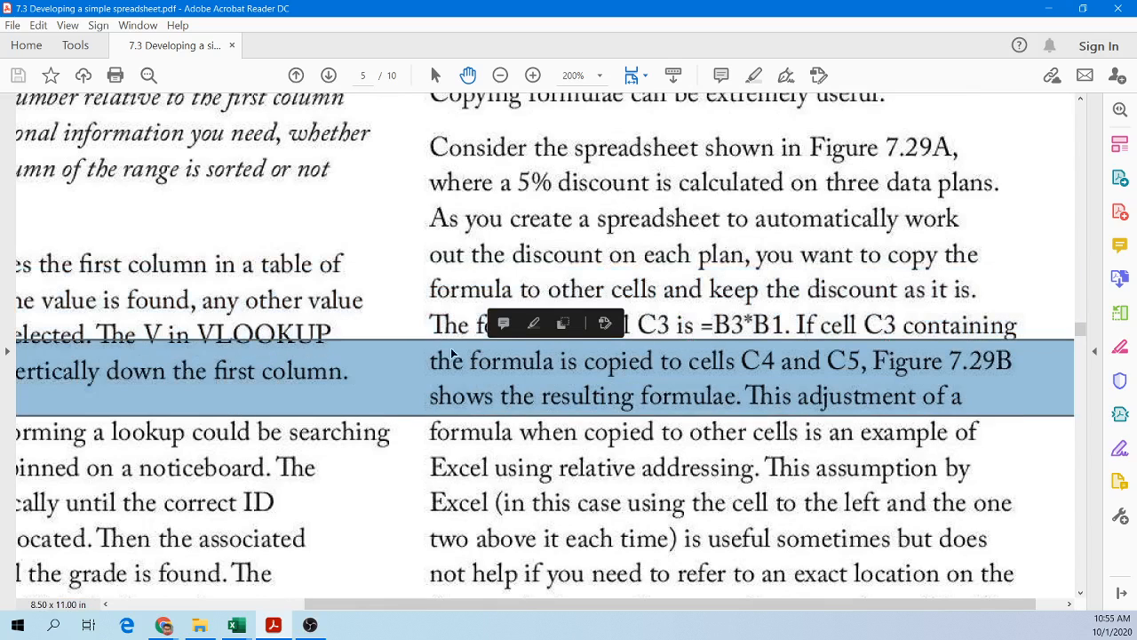
left_click(435, 351)
left_click(595, 357)
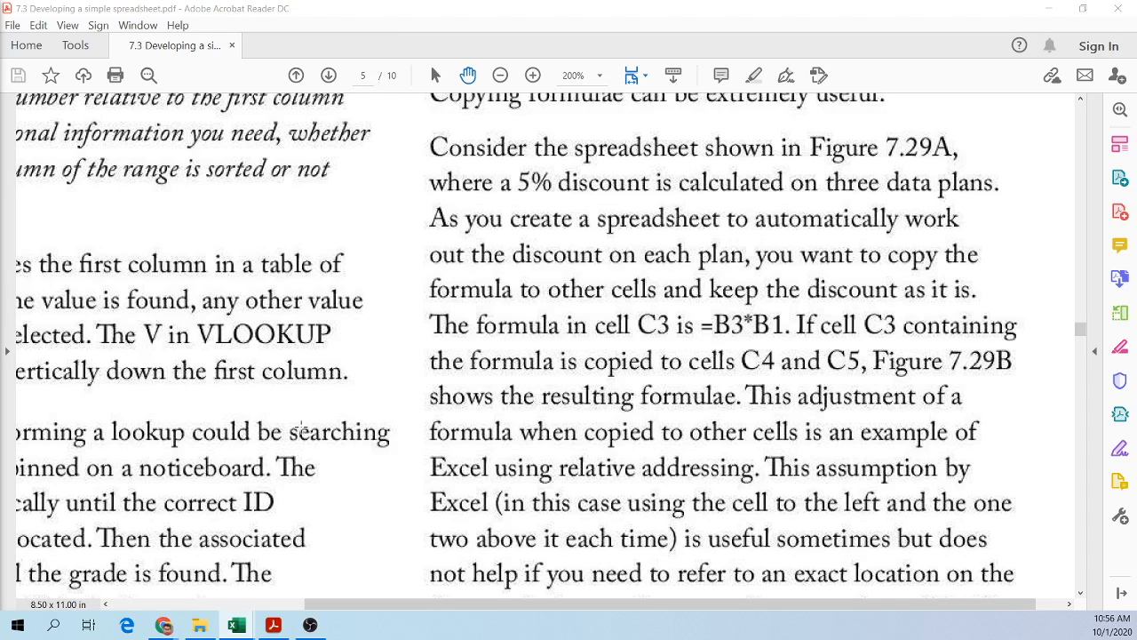
Step: Highlight the sentence naming this adjustment relative addressing, then scroll down to the Figure 7.29 spreadsheets
scroll(506, 434, "down", 4)
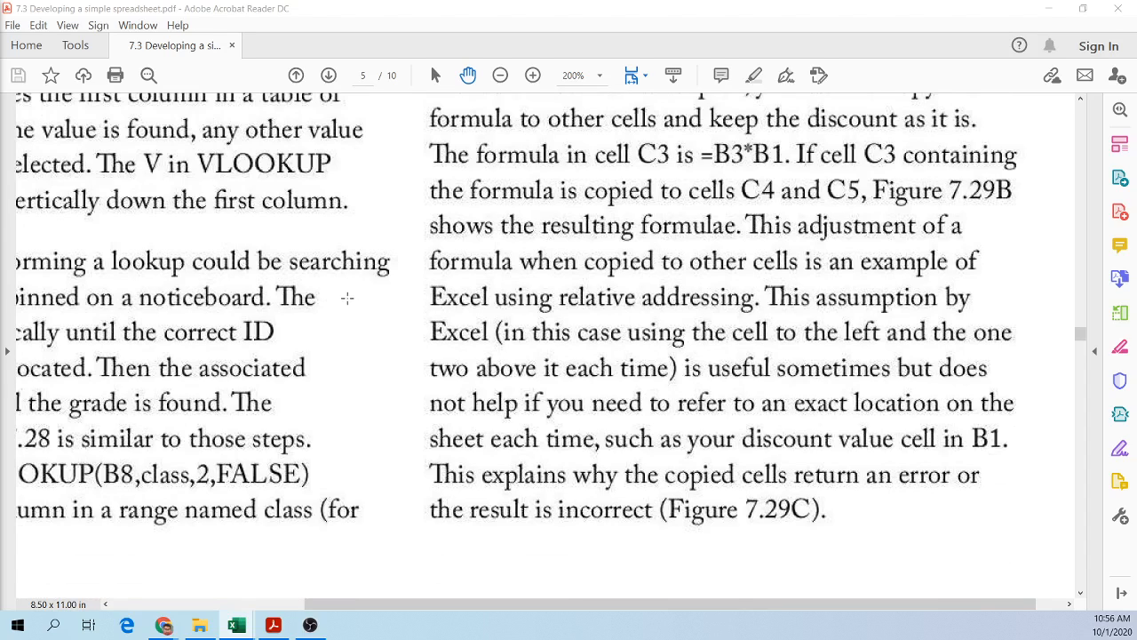
left_click(360, 297)
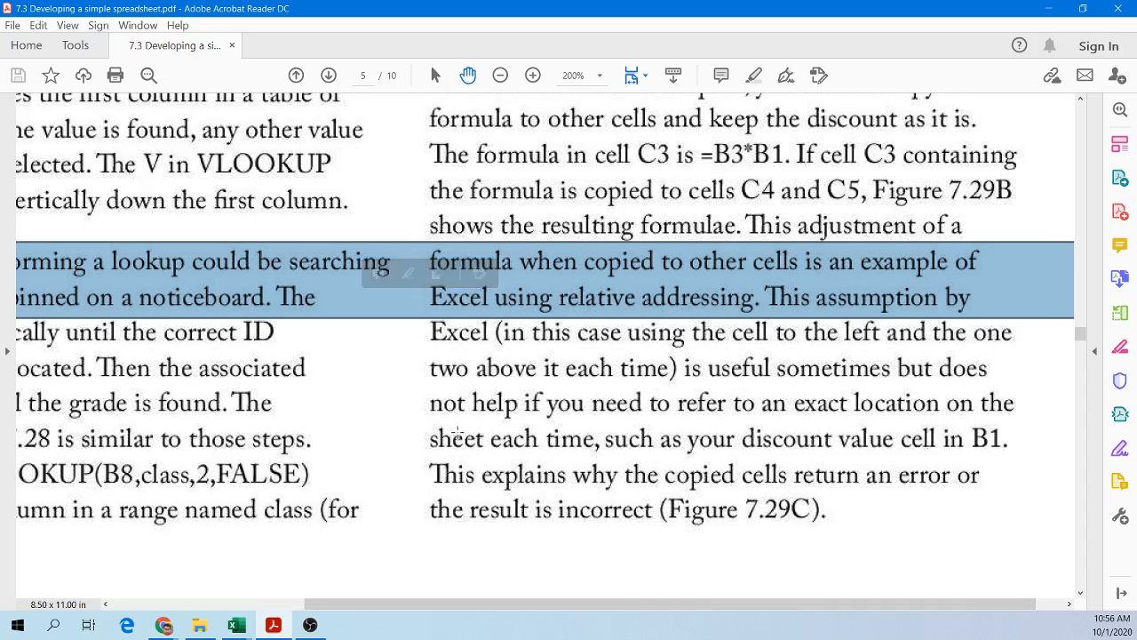
scroll(458, 433, "down", 2, "ctrl")
scroll(457, 426, "down", 3)
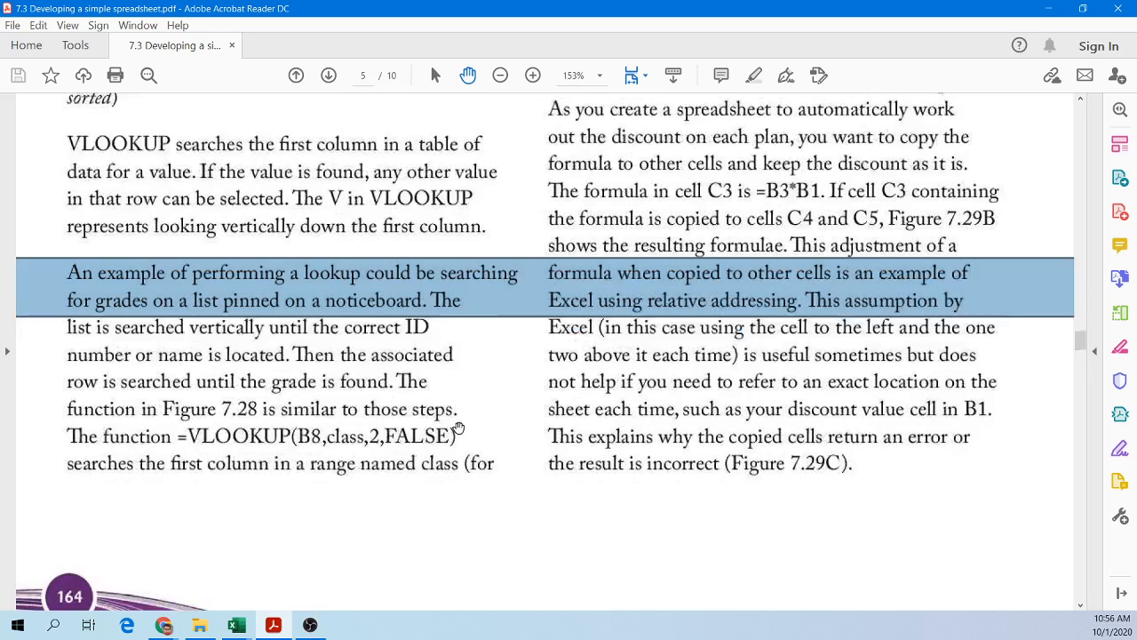
scroll(458, 421, "down", 6)
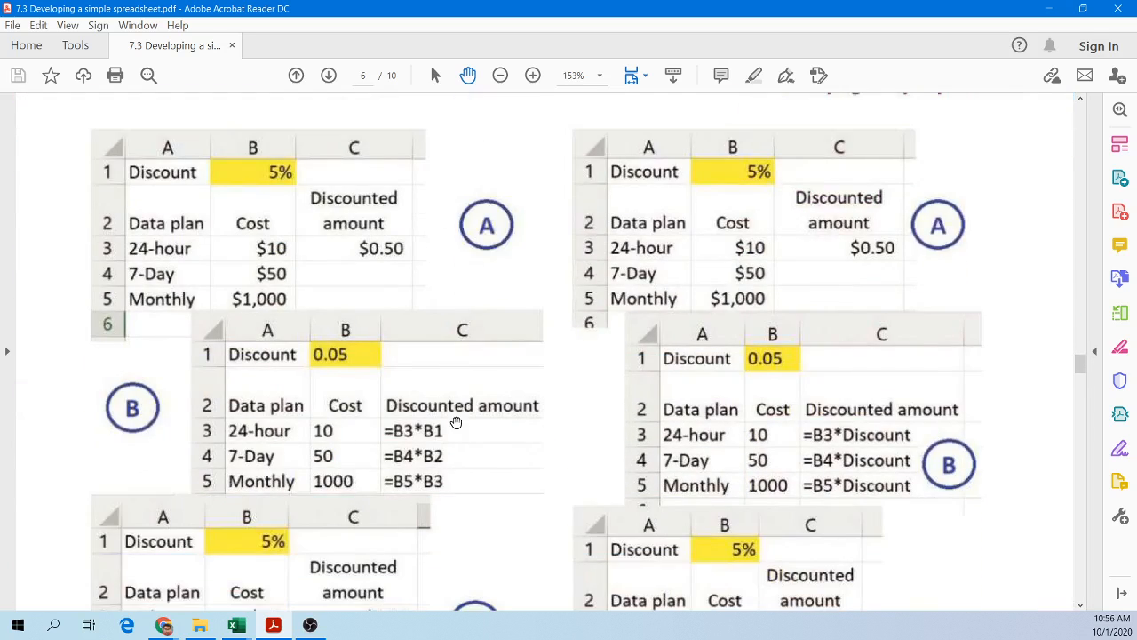
Step: Pan across Figure 7.29A and highlight its $0.50 discounted amount in cell C3
scroll(389, 428, "up", 2, "ctrl")
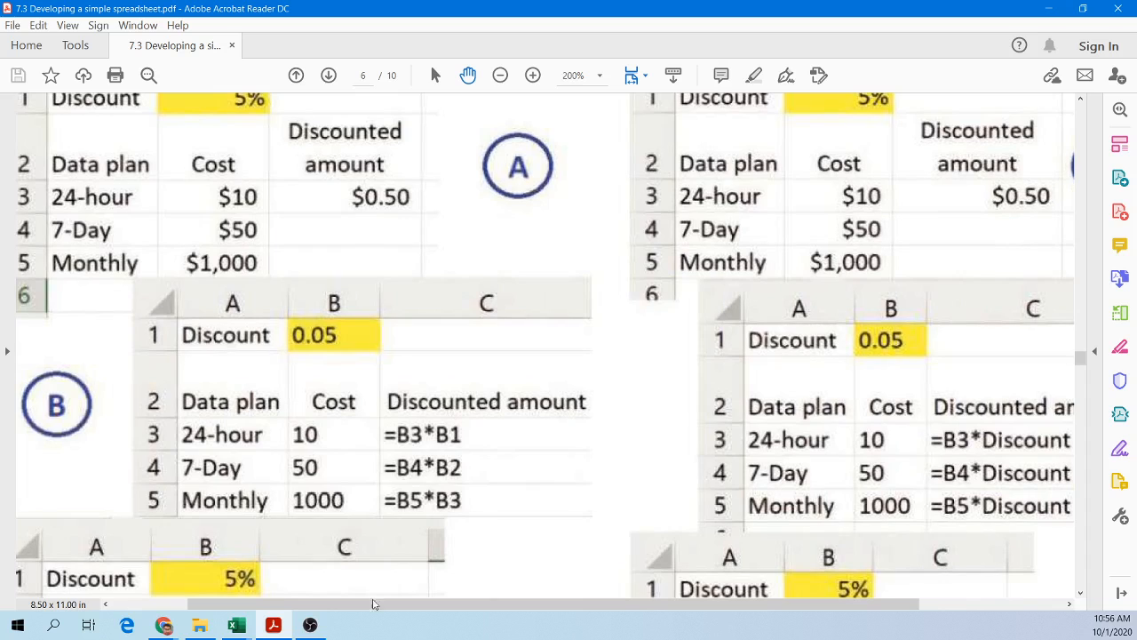
left_click_drag(368, 605, 292, 605)
scroll(338, 507, "up", 2)
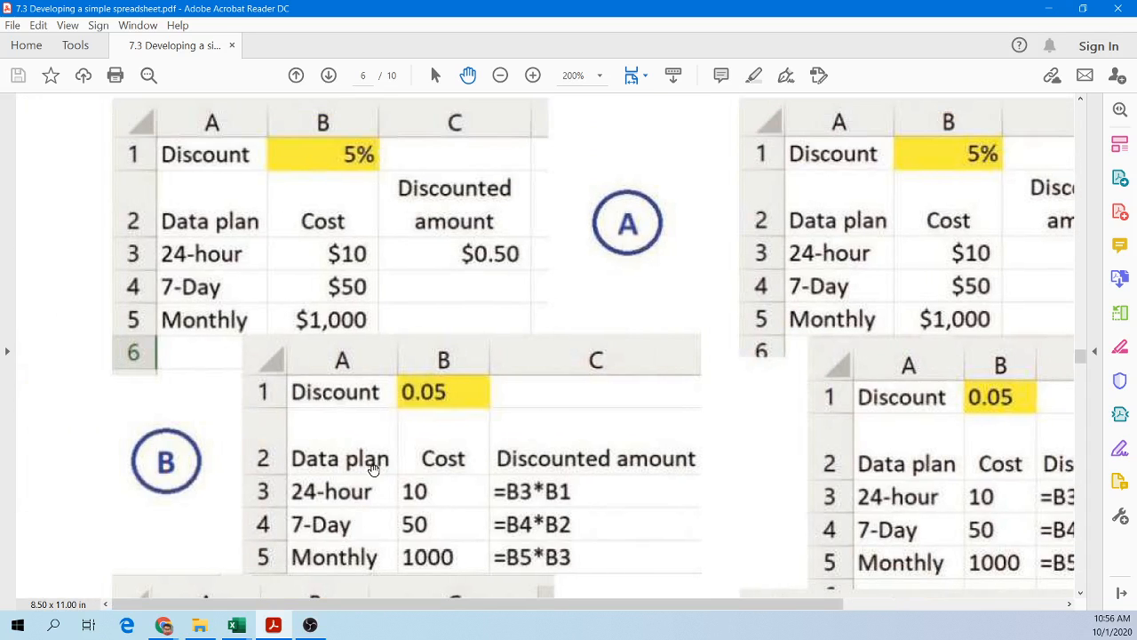
scroll(525, 498, "down", 1)
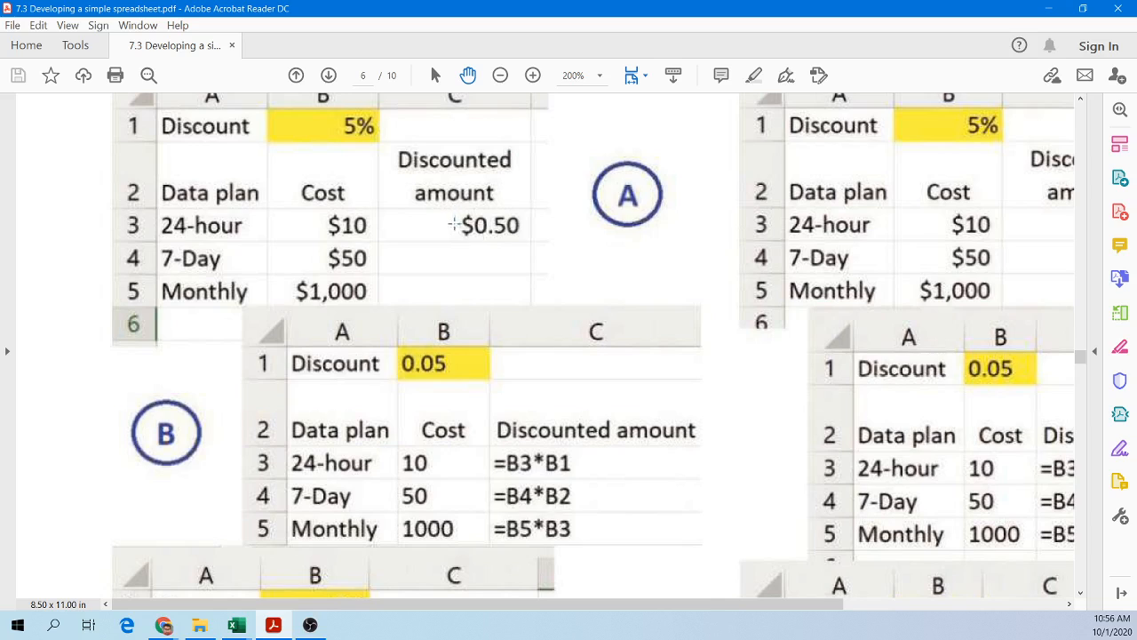
left_click_drag(455, 212, 531, 242)
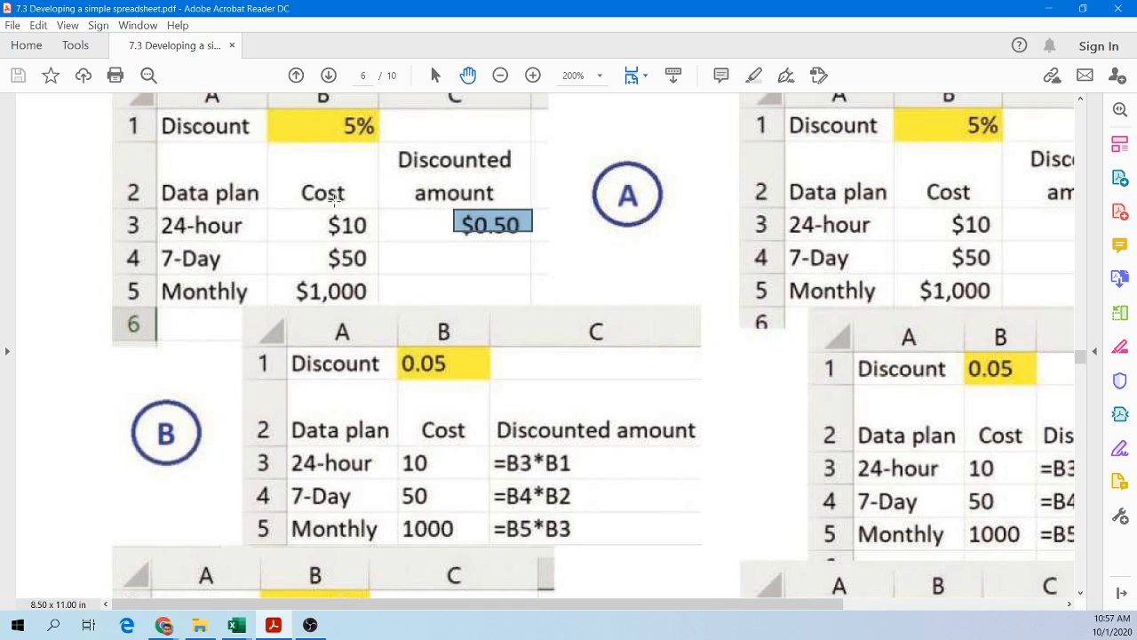
Step: Scroll to Figure 7.29C and highlight the #VALUE! error cell and the rows beneath it
scroll(293, 268, "down", 5)
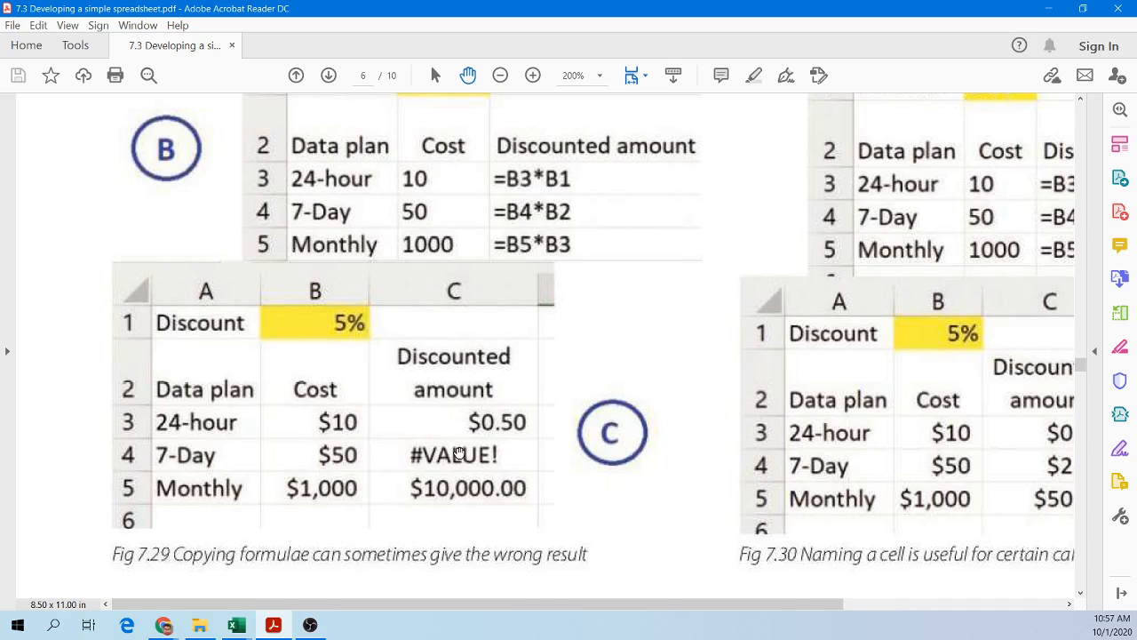
left_click_drag(364, 435, 546, 454)
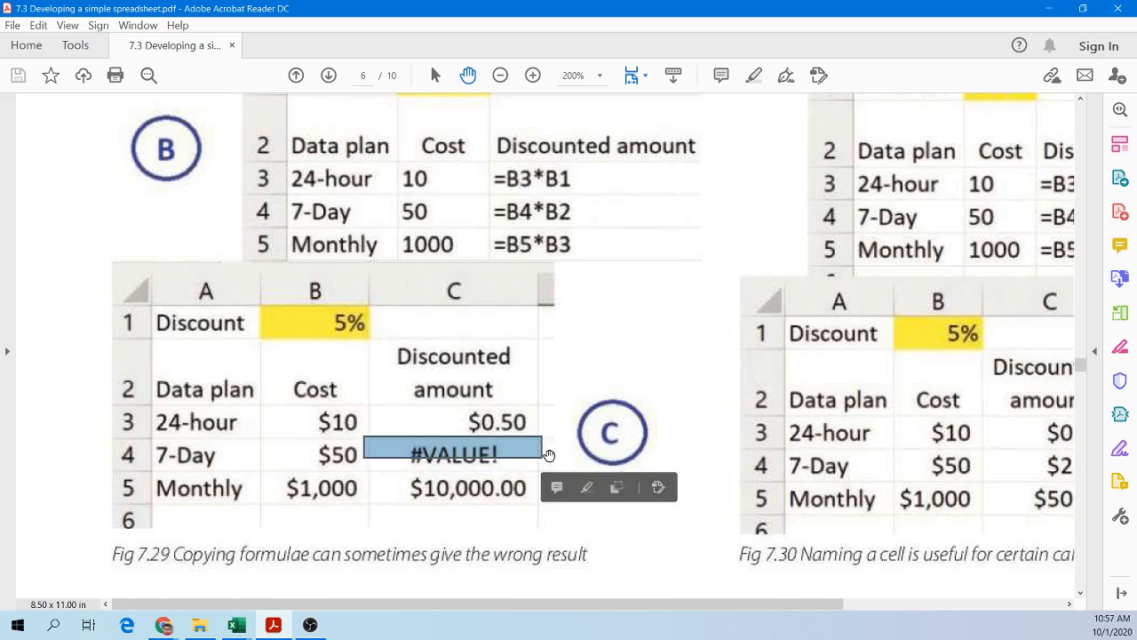
scroll(506, 440, "up", 1)
scroll(507, 442, "up", 1)
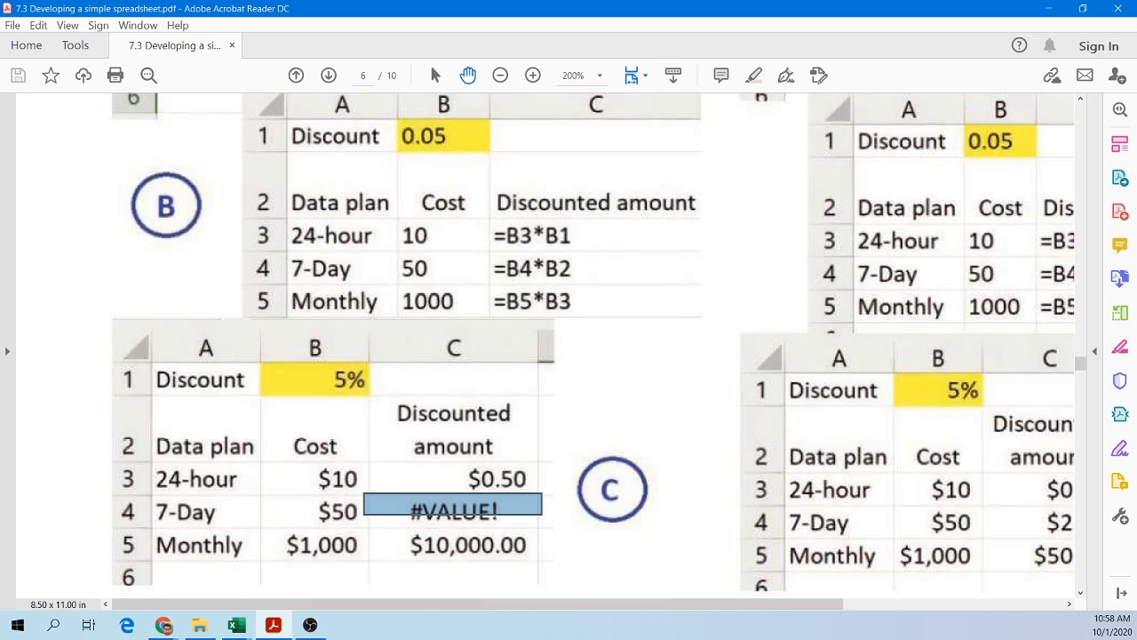
left_click(391, 513)
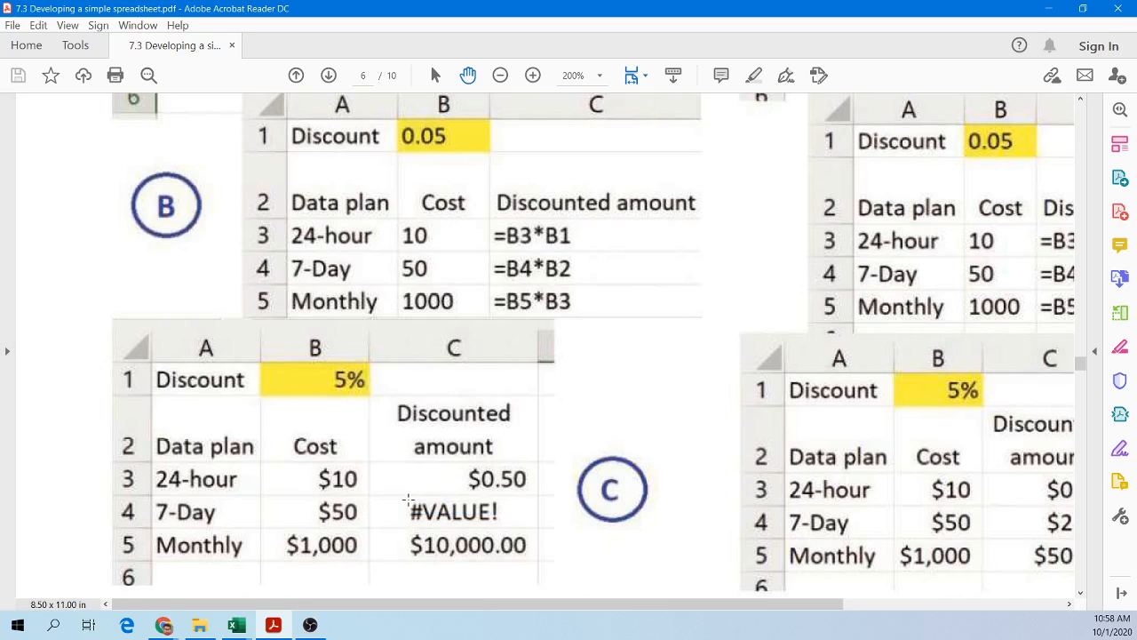
left_click_drag(397, 496, 504, 520)
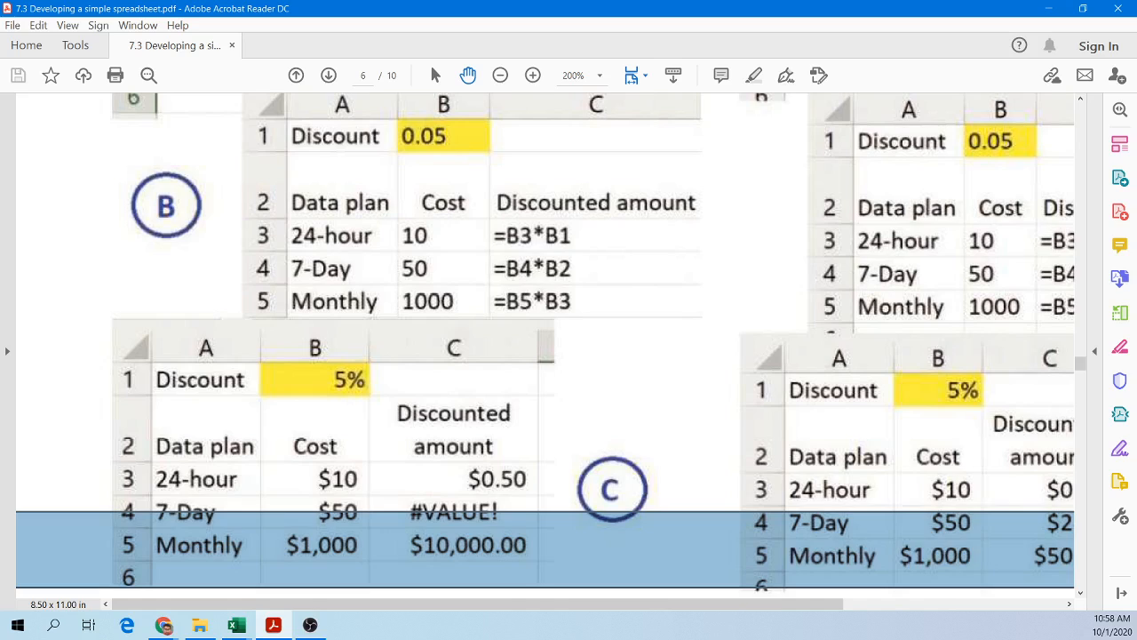
key("alt+Tab")
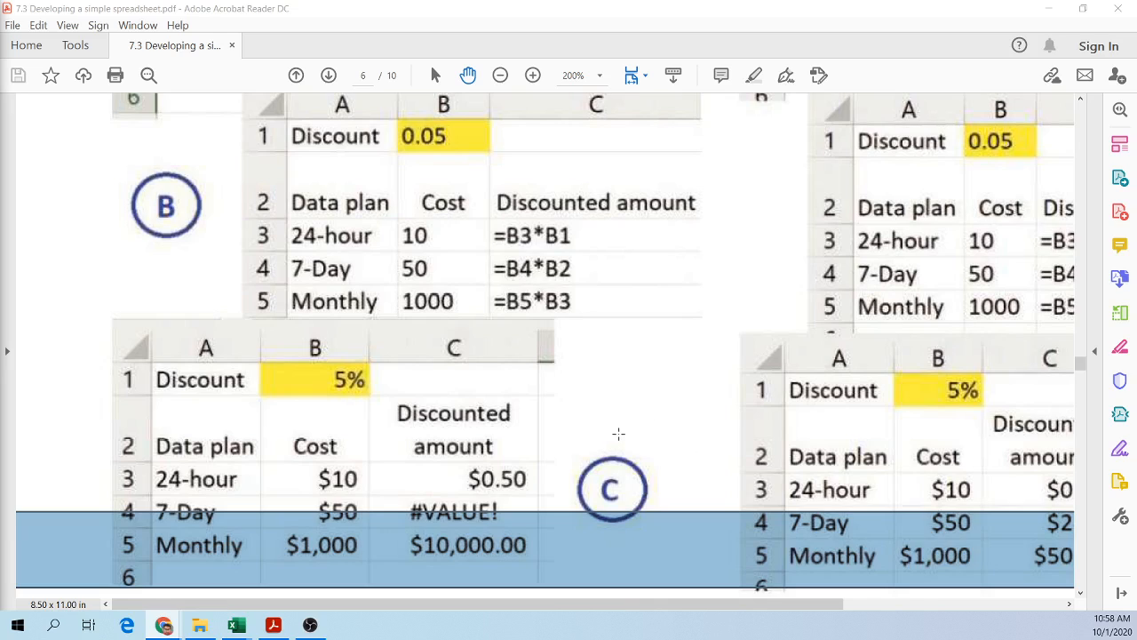
Step: Highlight the =B4*B2 formula and cost 10 in Figure 7.29B and the #VALUE! and $10,000.00 results in Figure 7.29C
left_click(437, 510)
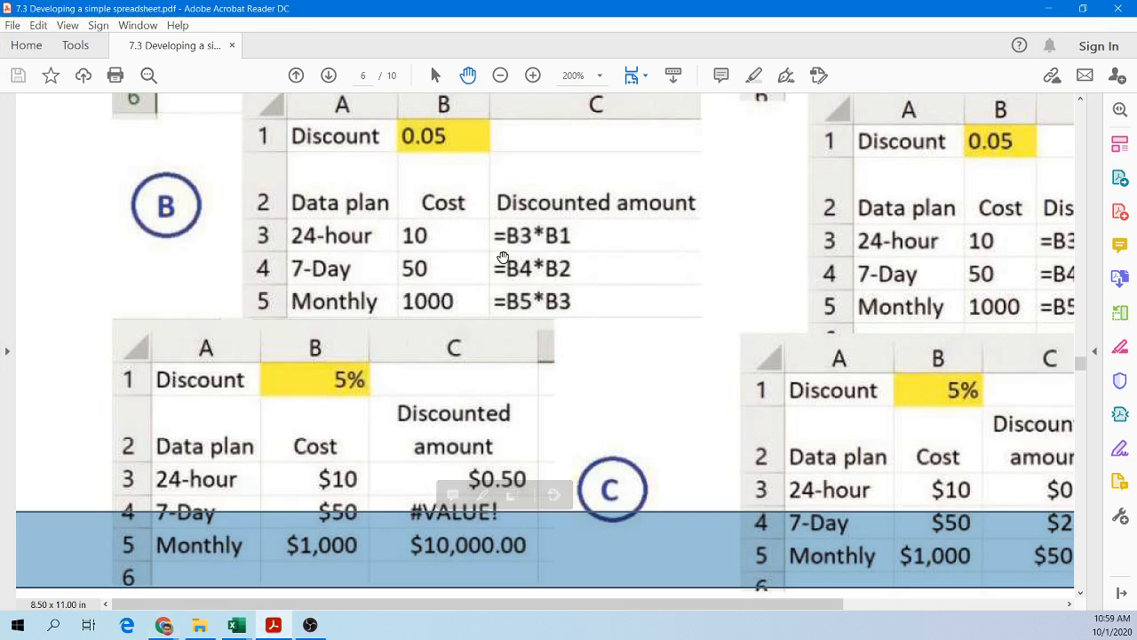
left_click_drag(494, 255, 592, 295)
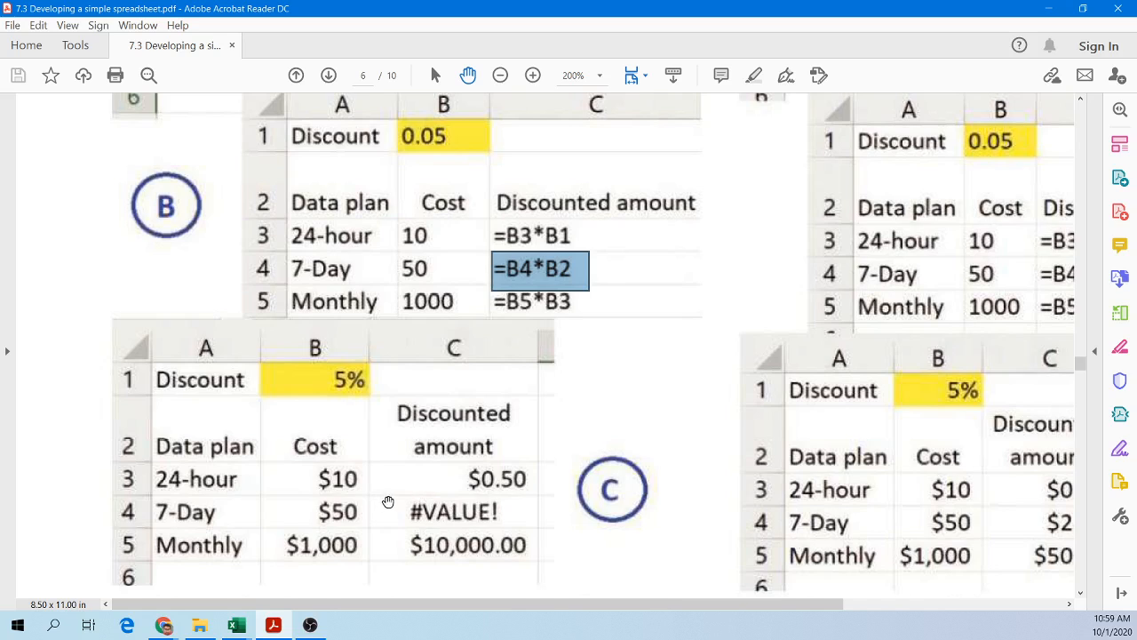
left_click_drag(369, 495, 539, 530)
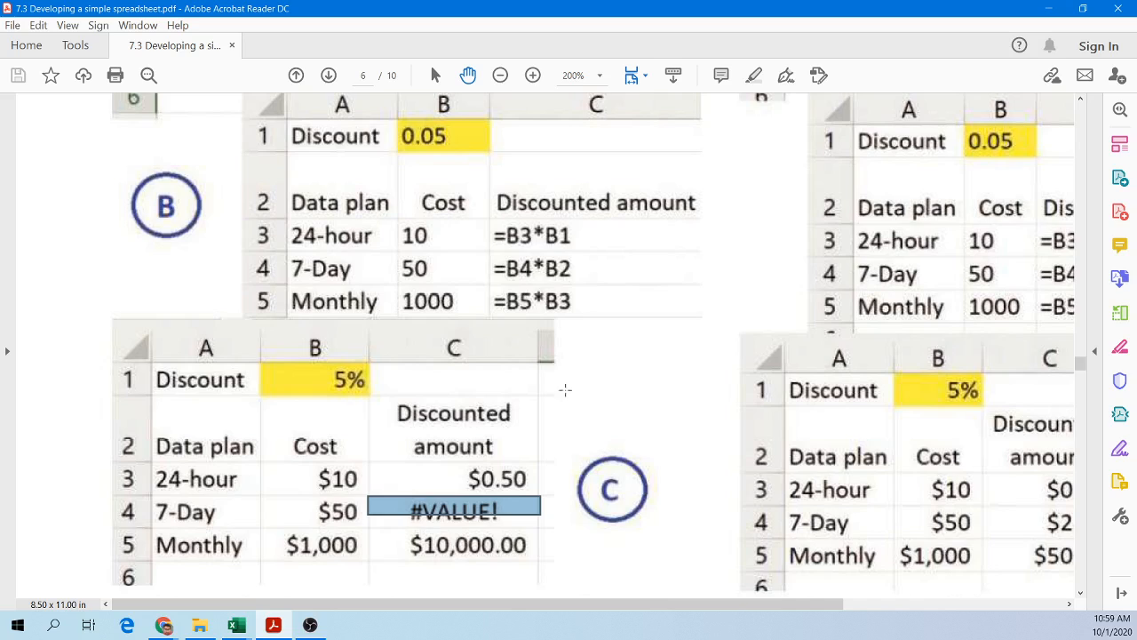
left_click(505, 509)
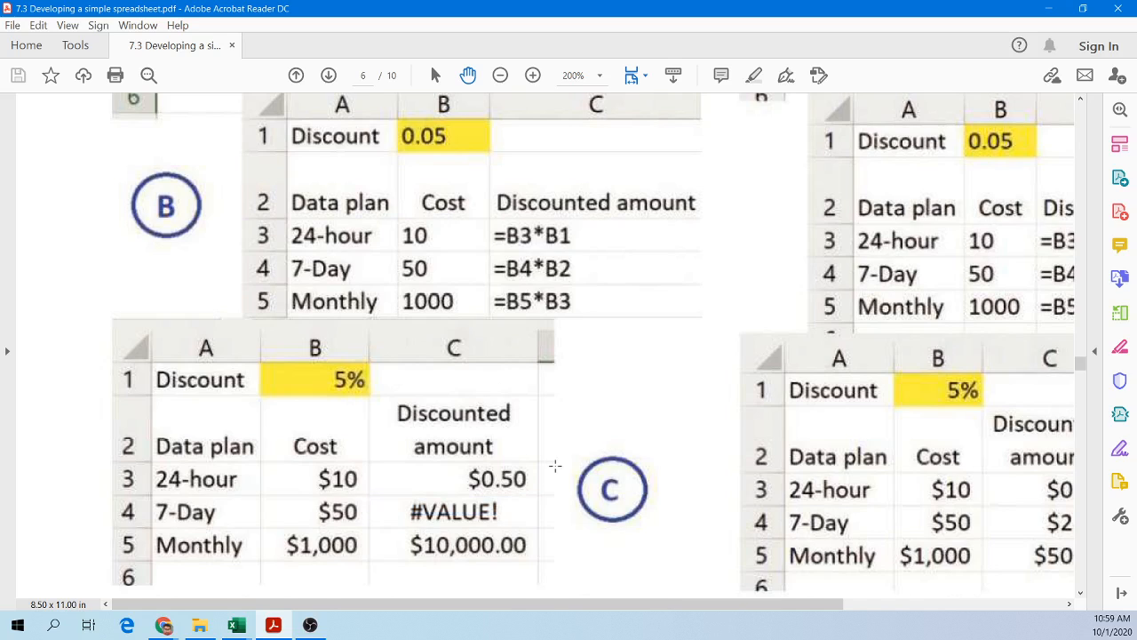
left_click_drag(400, 531, 548, 560)
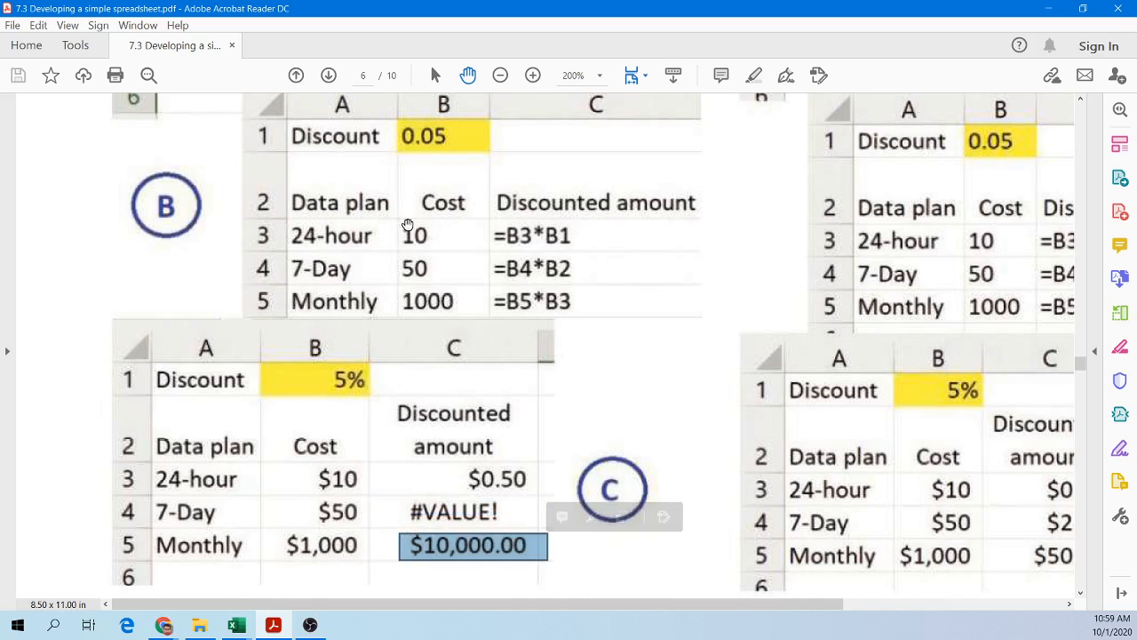
left_click_drag(402, 224, 446, 252)
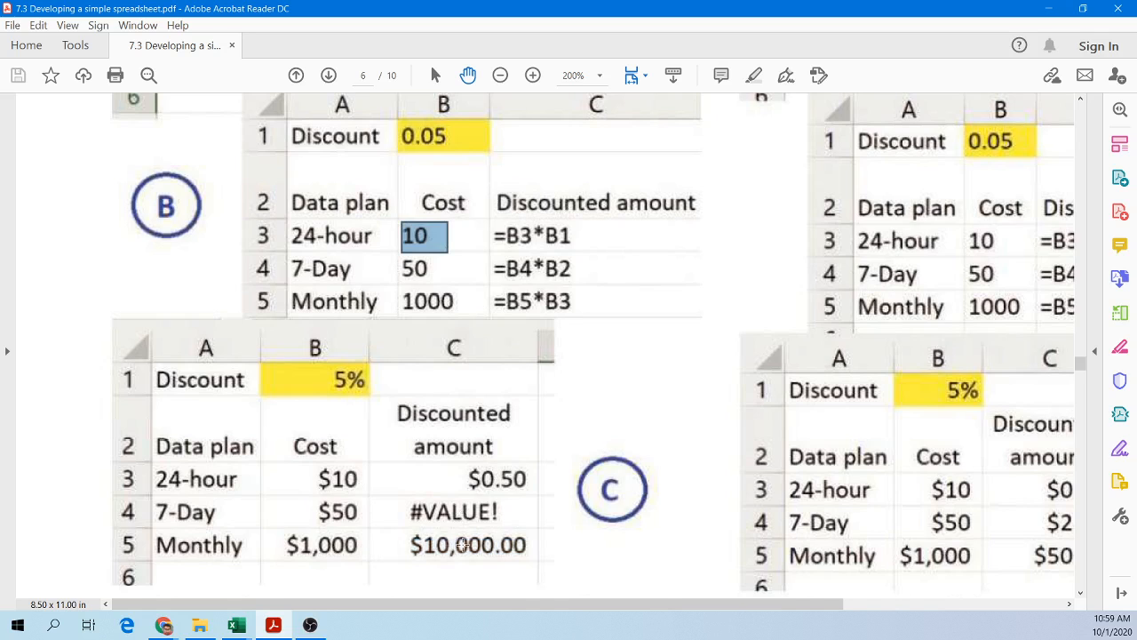
Step: Scroll and pan across Figures 7.29 and 7.30 to compare the relative and named-cell discount formulas
scroll(461, 545, "down", 1)
scroll(461, 544, "up", 2)
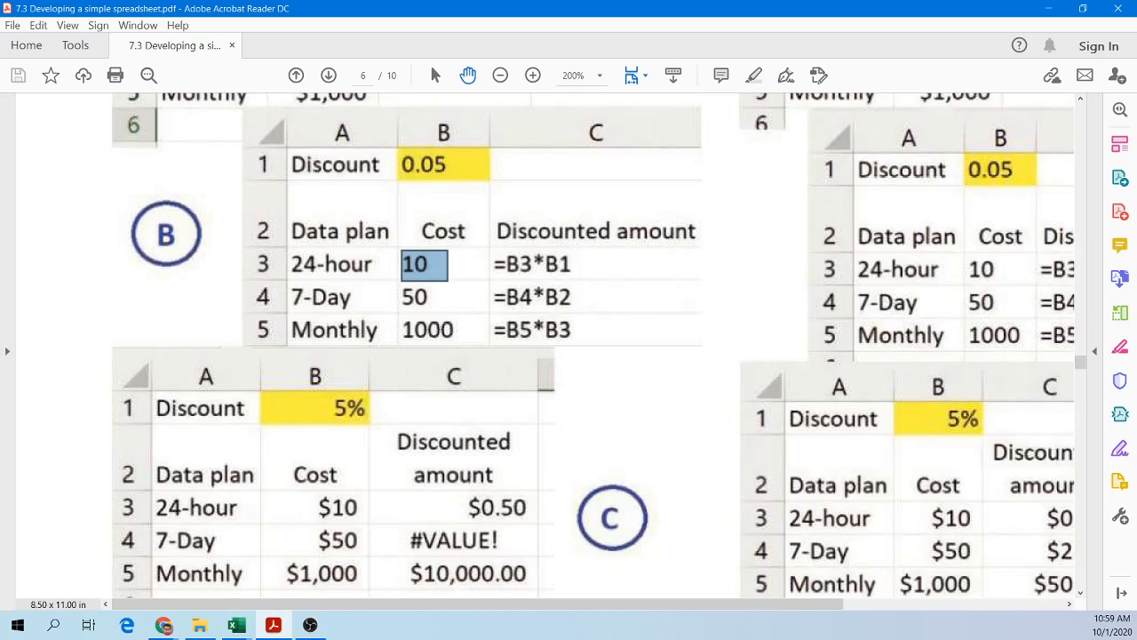
key("alt+Tab")
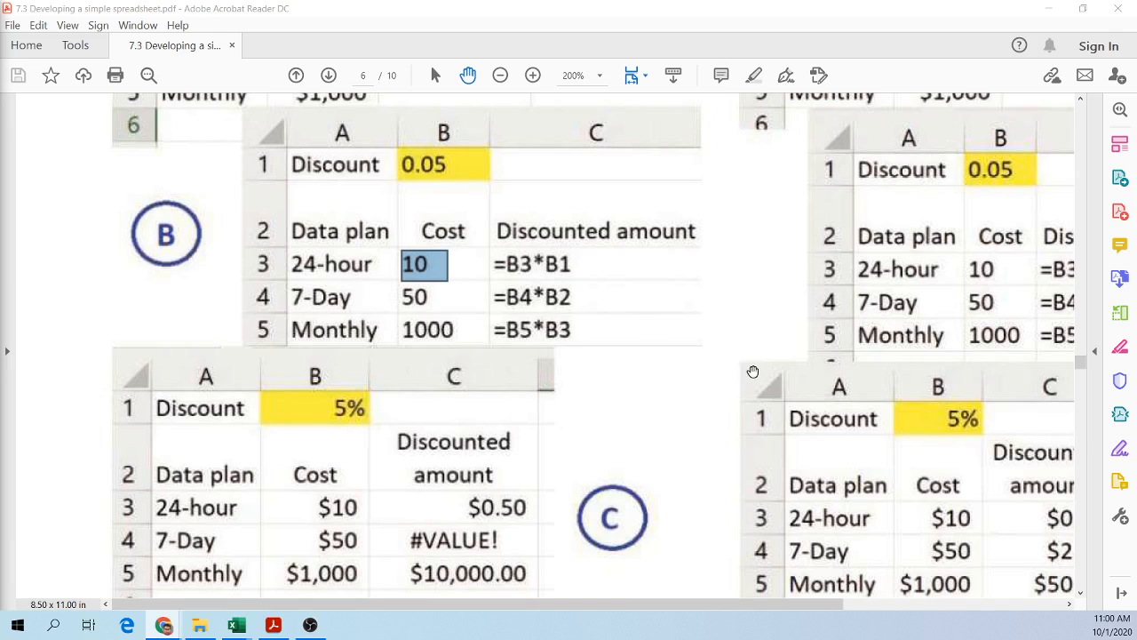
scroll(698, 392, "down", 1)
scroll(698, 391, "up", 7)
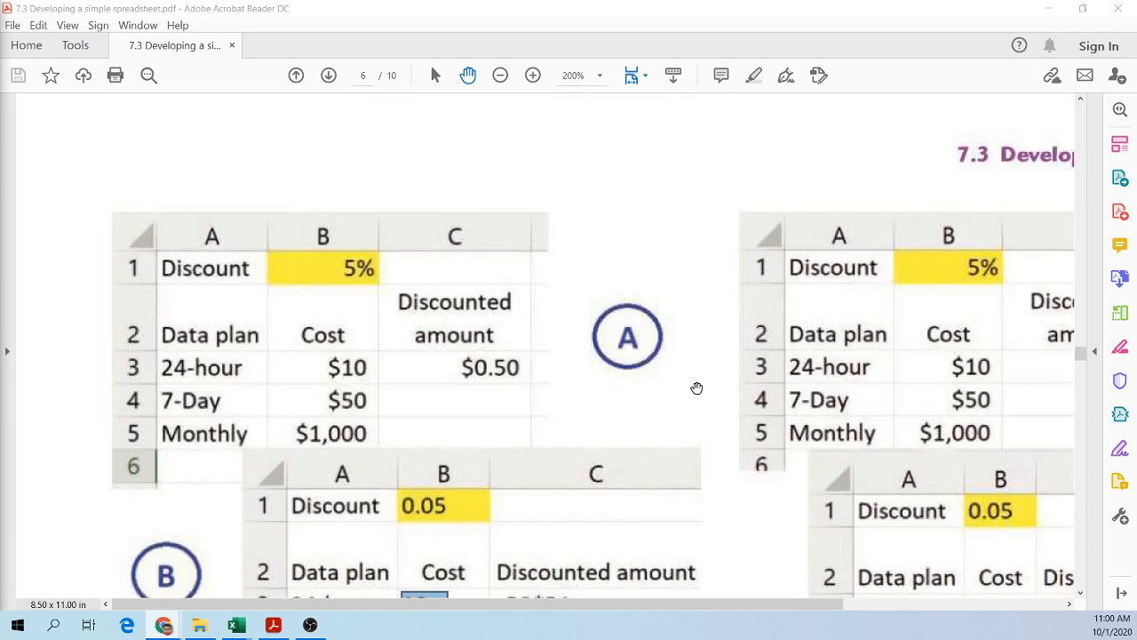
left_click_drag(662, 611, 889, 611)
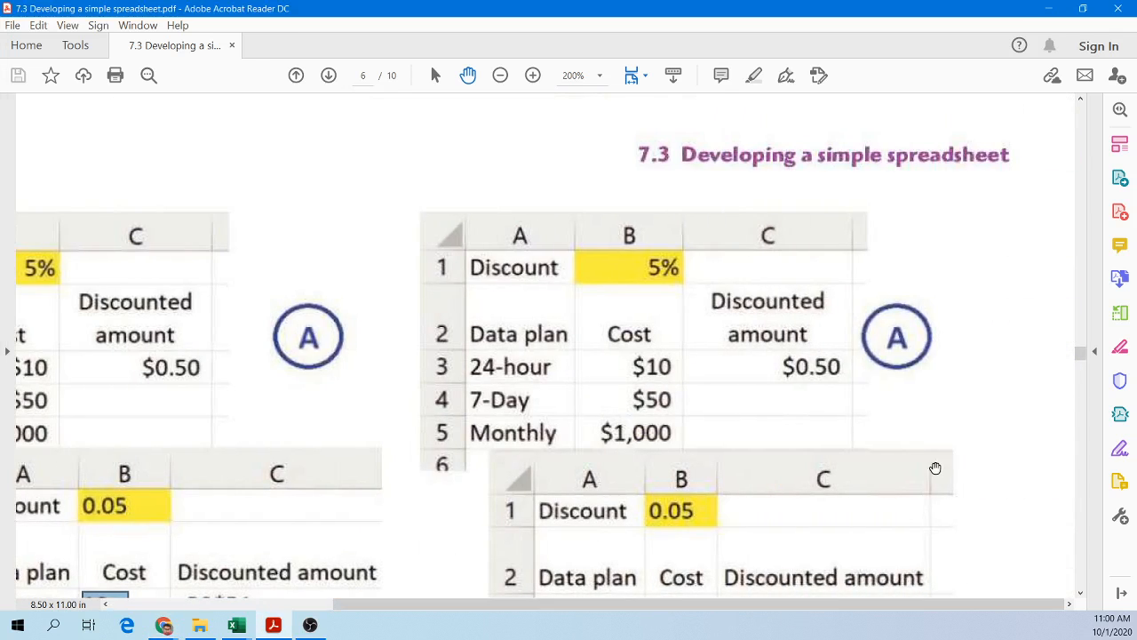
scroll(879, 461, "down", 5)
scroll(879, 458, "up", 3)
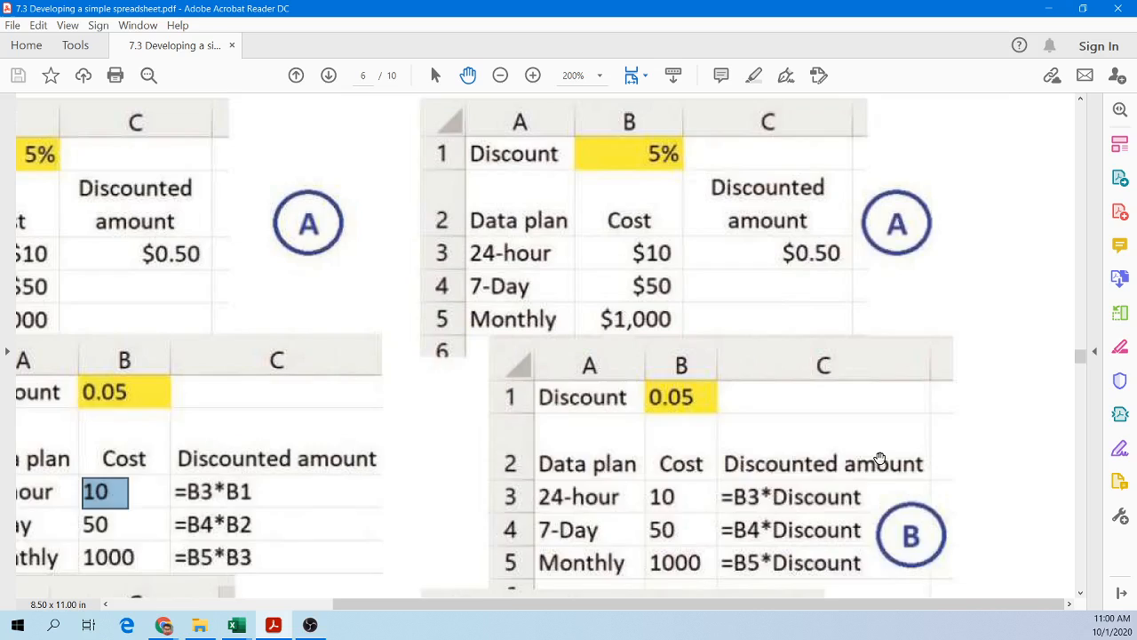
scroll(877, 453, "down", 3)
scroll(818, 450, "up", 10)
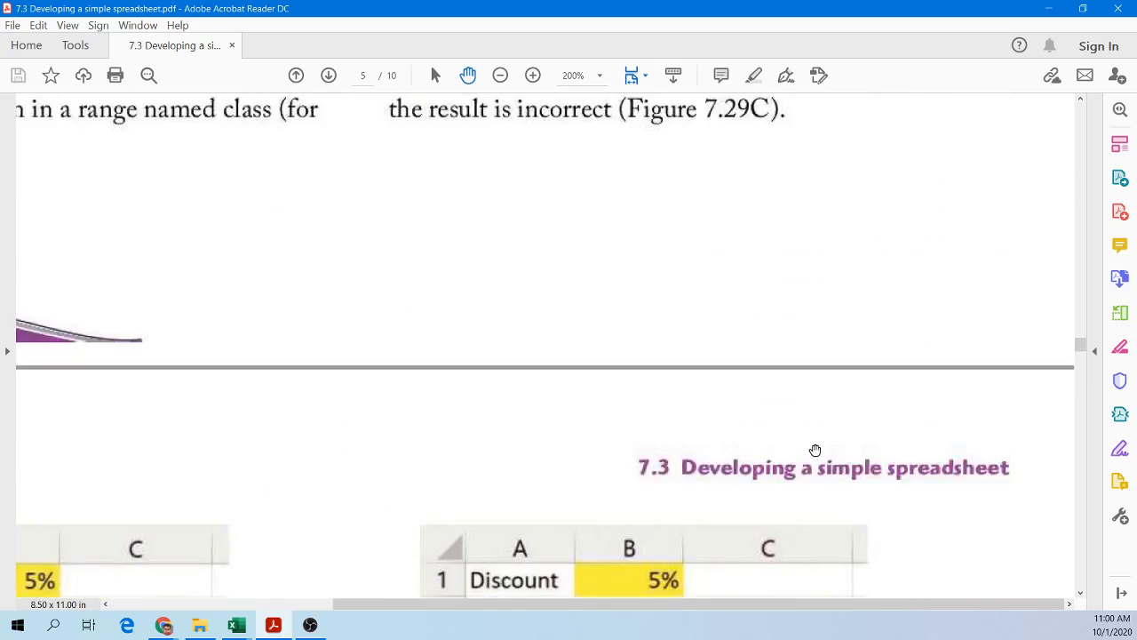
Step: Scroll down past Figures 7.29 and 7.30 to the paragraph on absolute referencing with a named cell
scroll(808, 448, "down", 3)
scroll(797, 444, "down", 5)
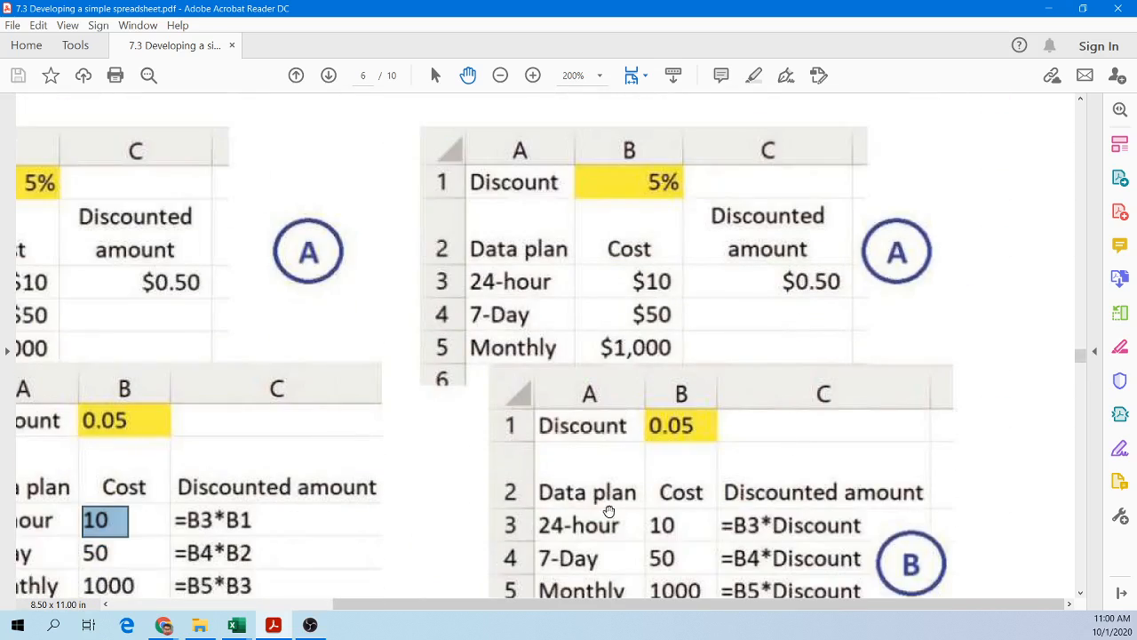
scroll(400, 460, "down", 2)
scroll(459, 510, "down", 4)
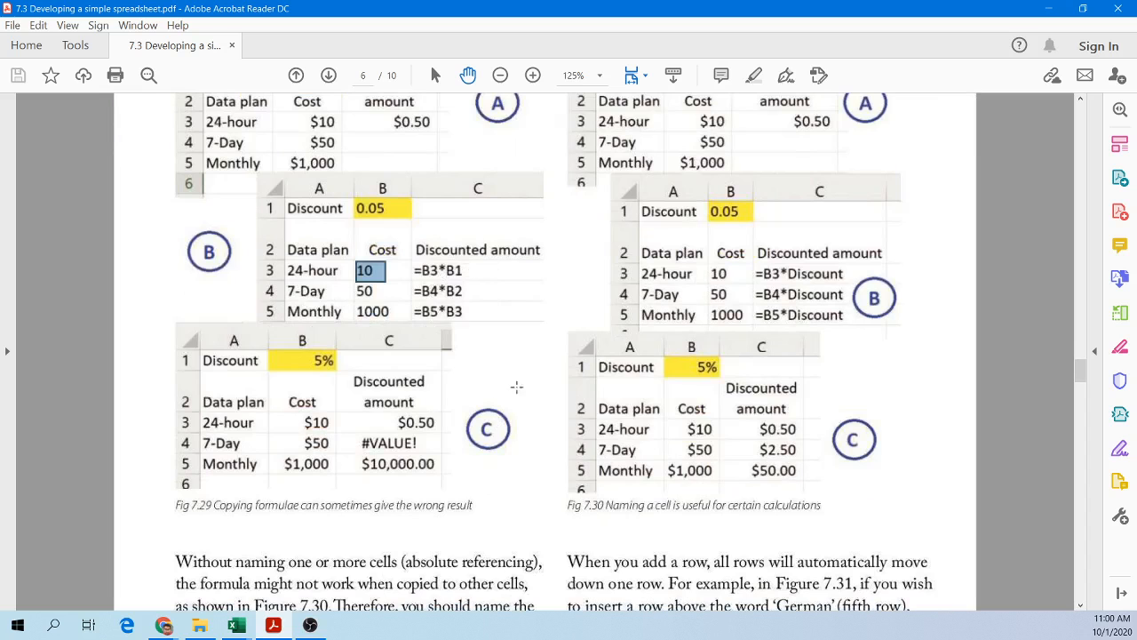
scroll(435, 359, "up", 2)
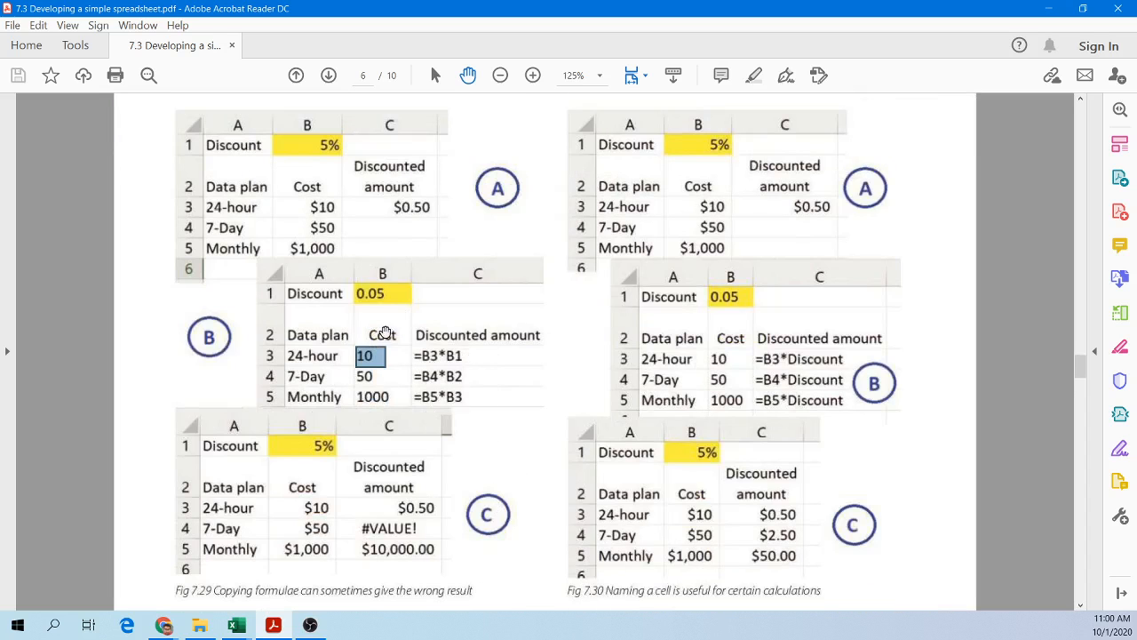
scroll(380, 331, "down", 8)
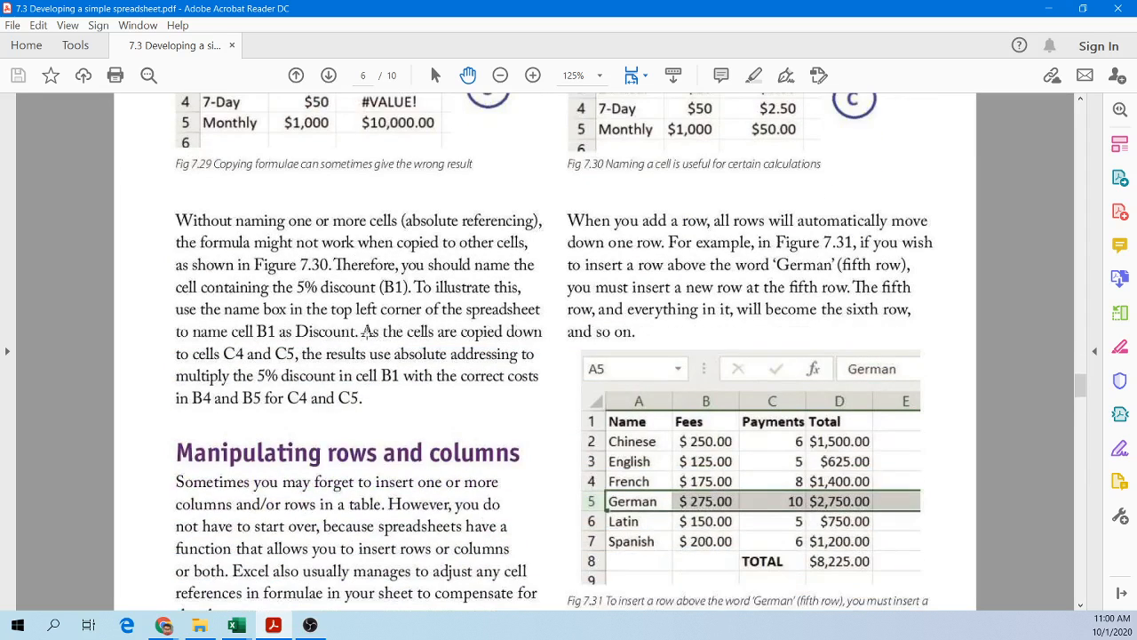
Step: Scroll and pan through the paragraph on naming cell B1 as Discount and the figures above it
scroll(258, 343, "up", 2)
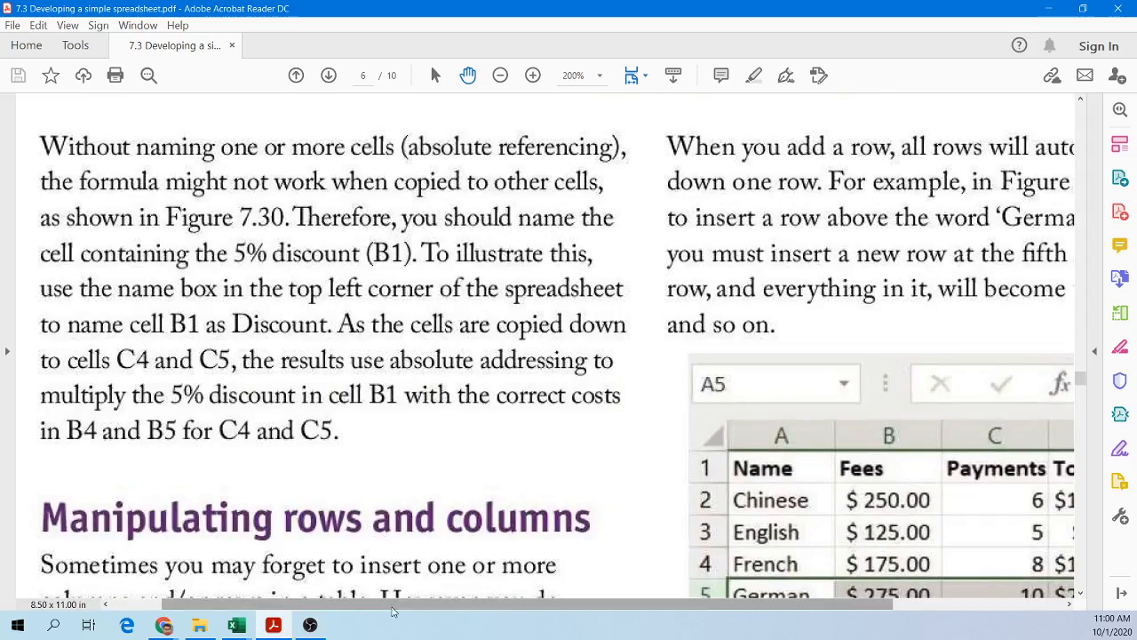
left_click_drag(393, 605, 344, 605)
scroll(556, 432, "down", 2)
scroll(551, 432, "up", 15)
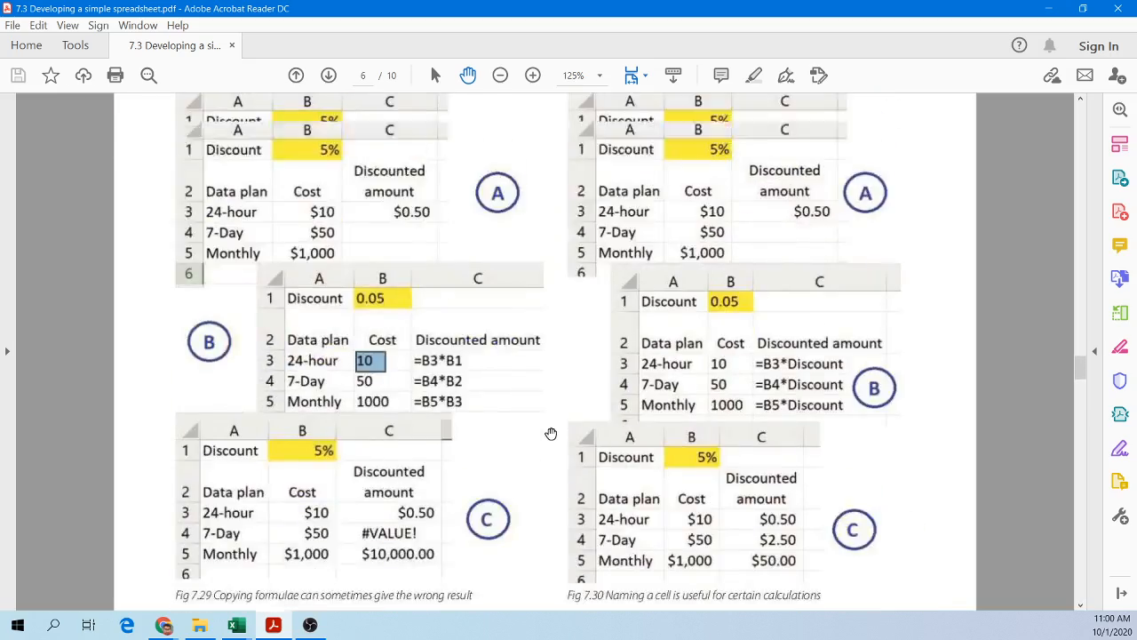
scroll(543, 406, "down", 2)
scroll(543, 406, "down", 10)
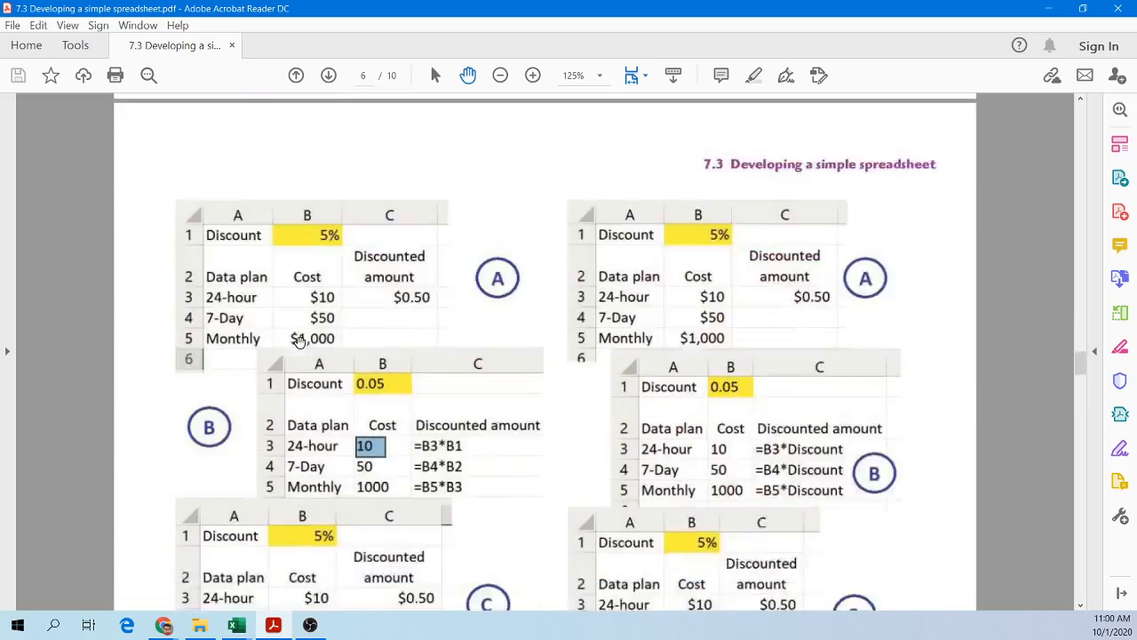
scroll(302, 377, "up", 2)
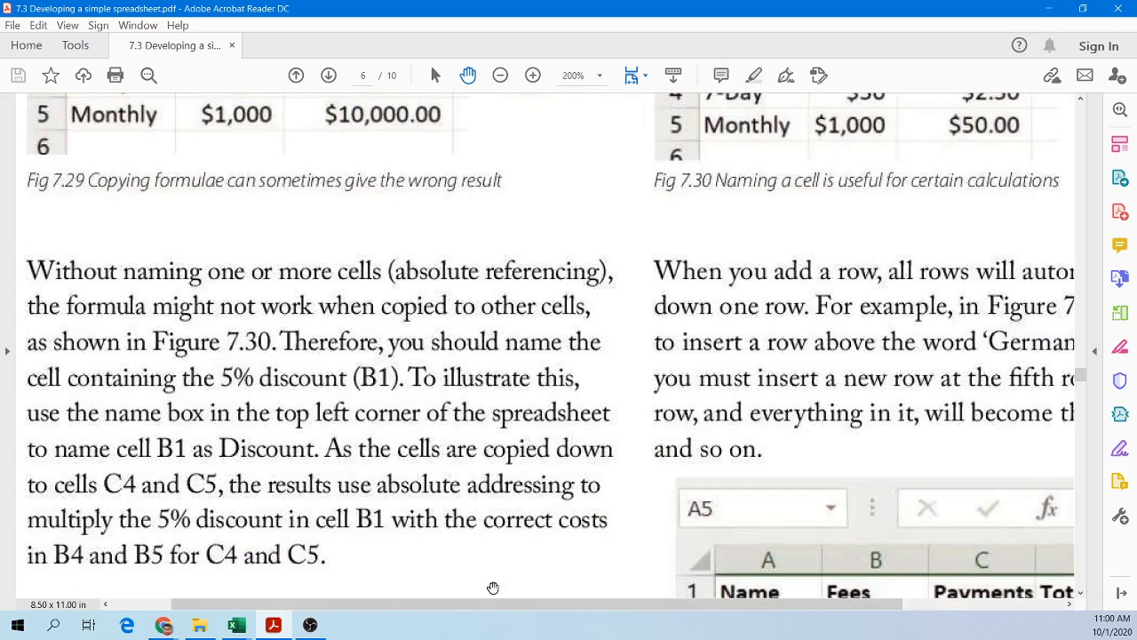
left_click_drag(443, 605, 382, 605)
scroll(390, 526, "down", 2)
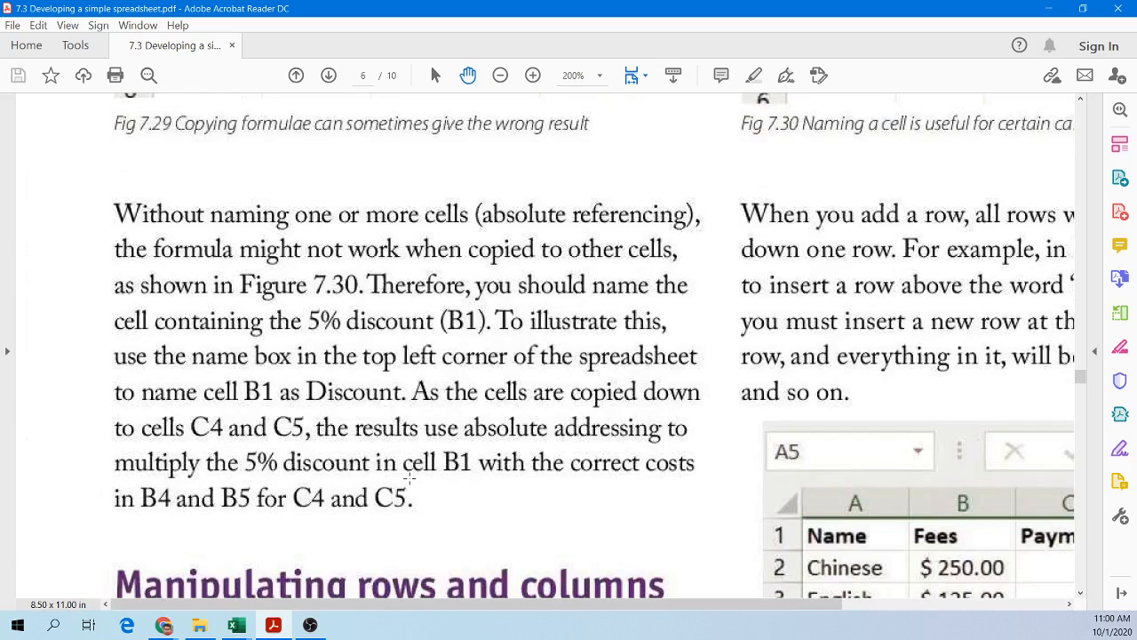
Step: Highlight the =B3*Discount and =B4*Discount formulas in Figure 7.30B
left_click(74, 204)
left_click(73, 204)
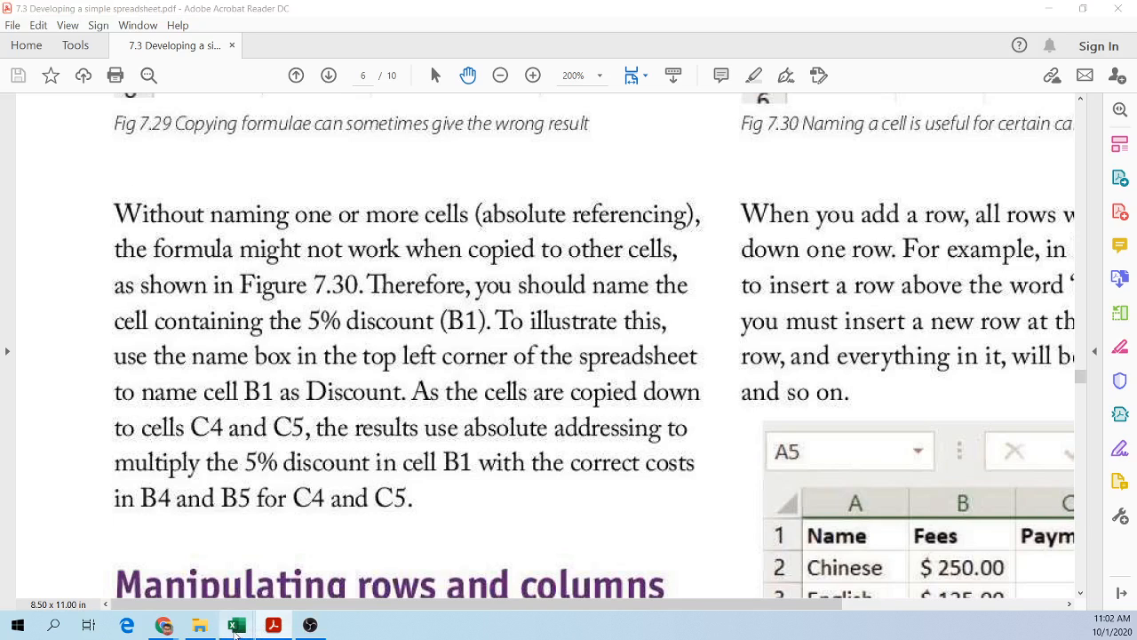
mouse_move(237, 627)
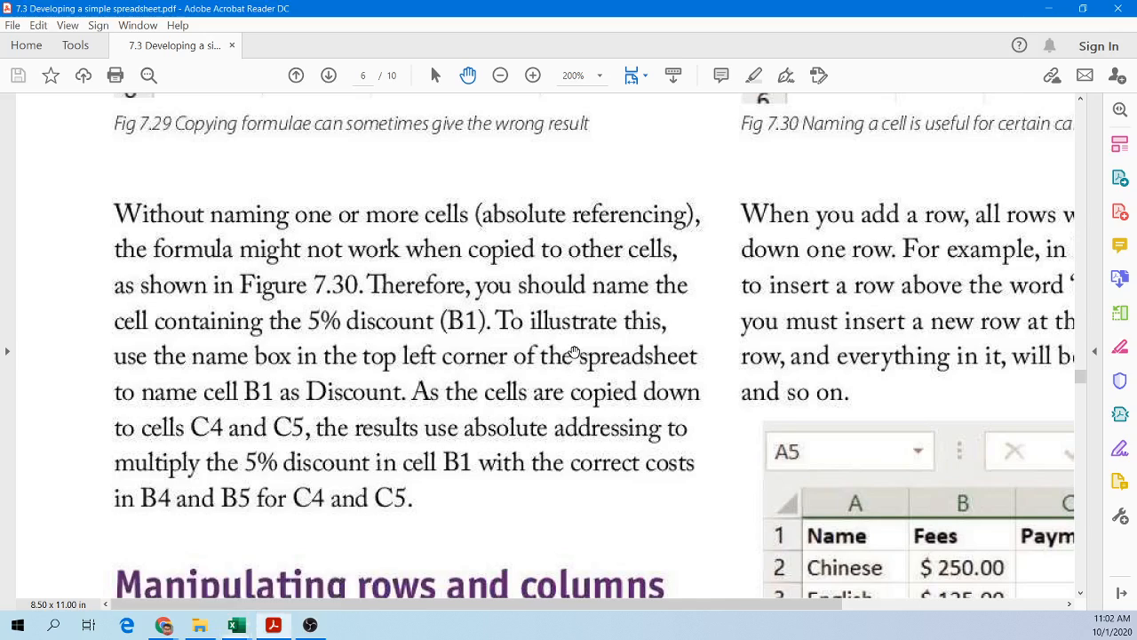
scroll(593, 402, "up", 10)
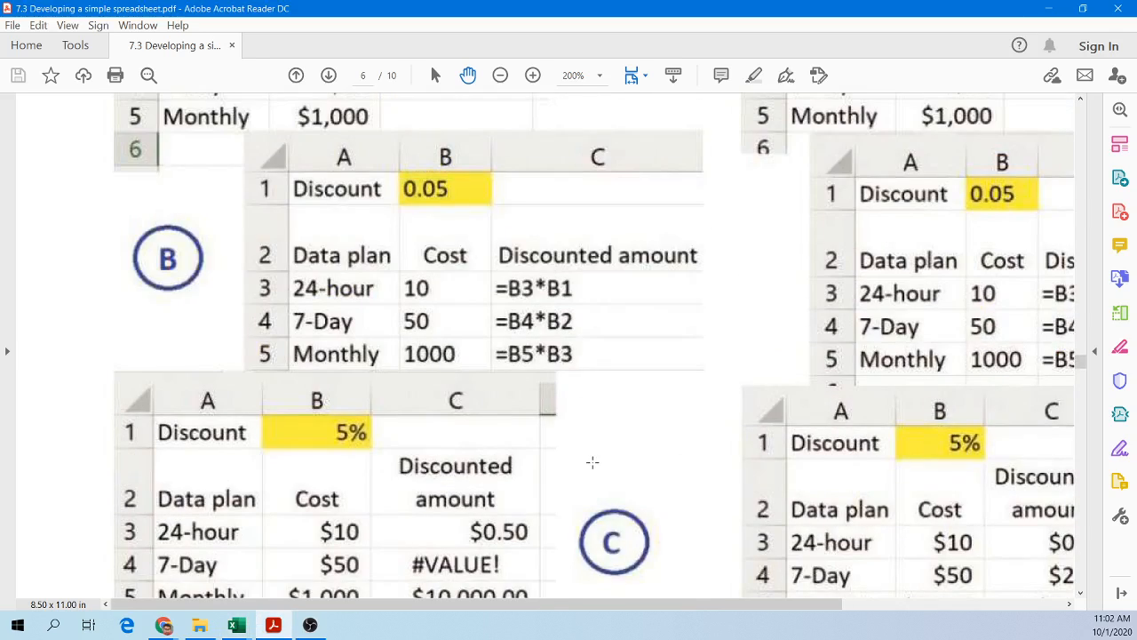
scroll(594, 463, "down", 2)
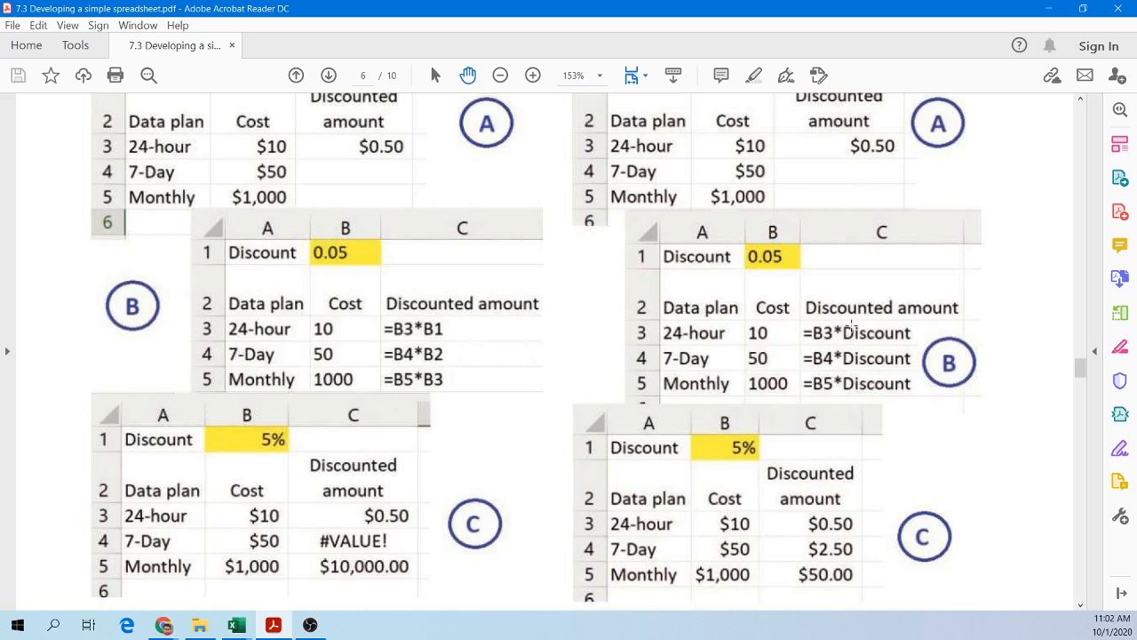
left_click_drag(800, 331, 933, 398)
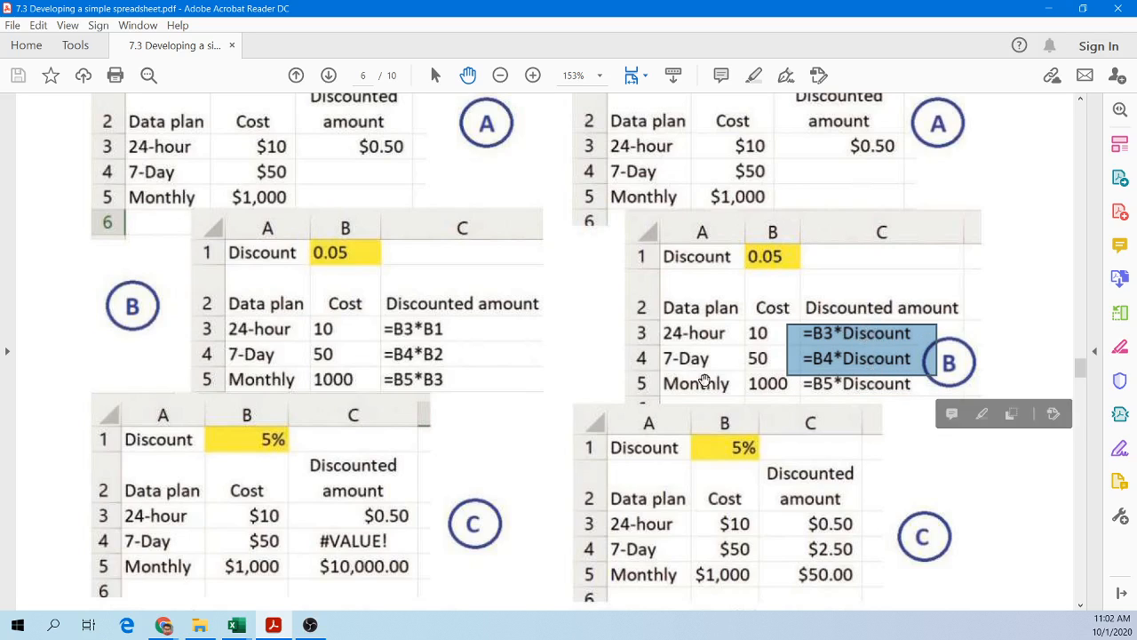
Step: Switch to Excel and clear the formulas in D3:D6
scroll(546, 407, "down", 5)
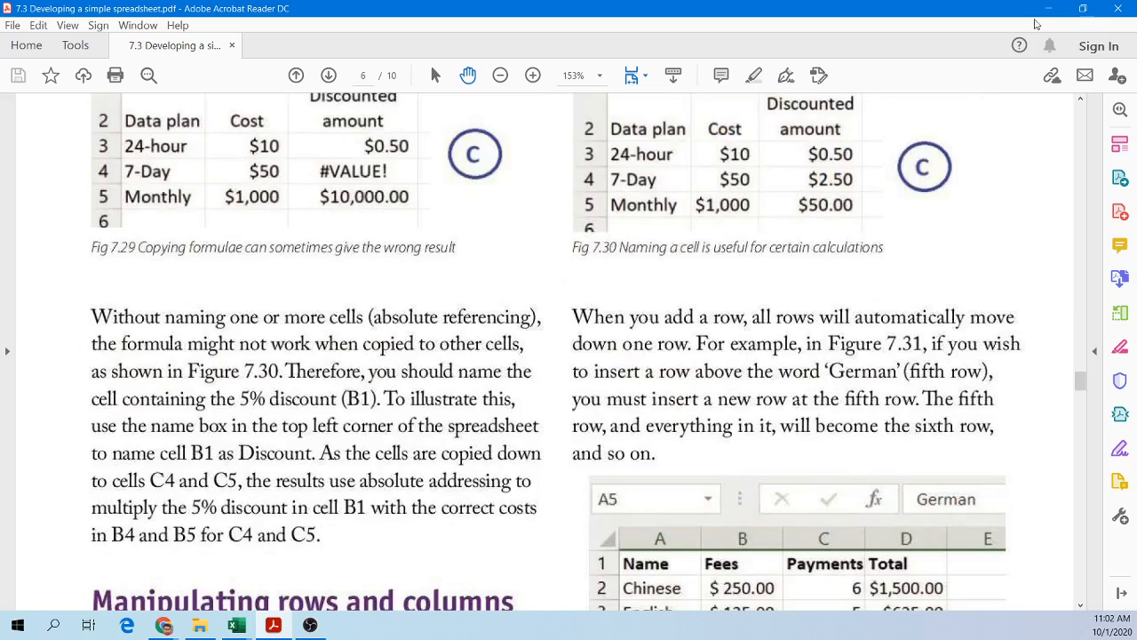
scroll(885, 273, "up", 2)
scroll(885, 273, "up", 9)
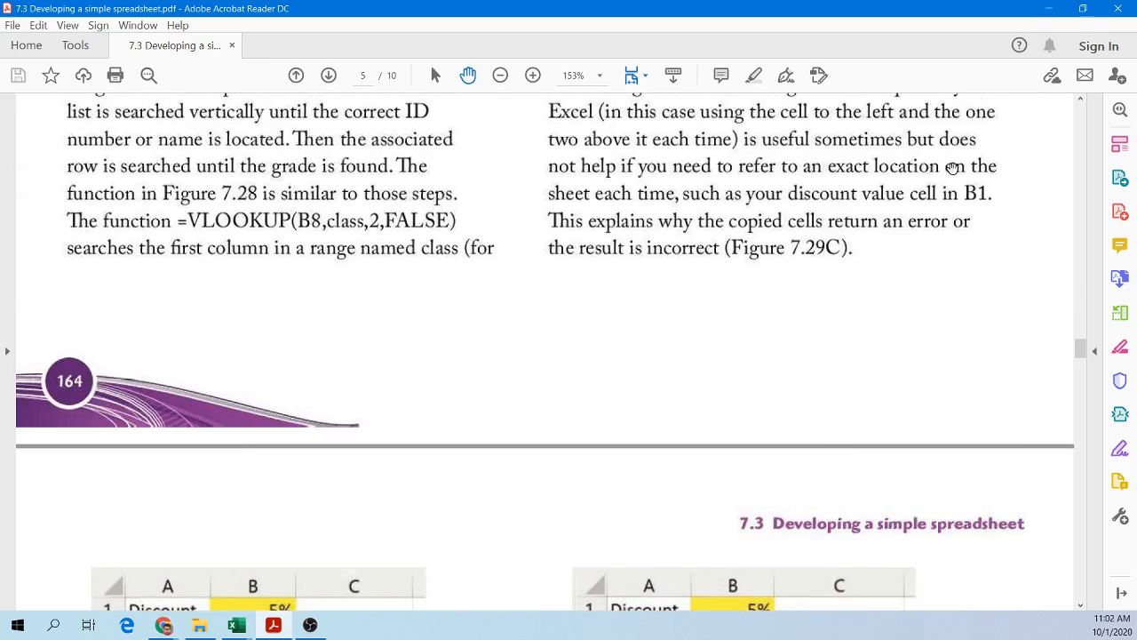
left_click(290, 559)
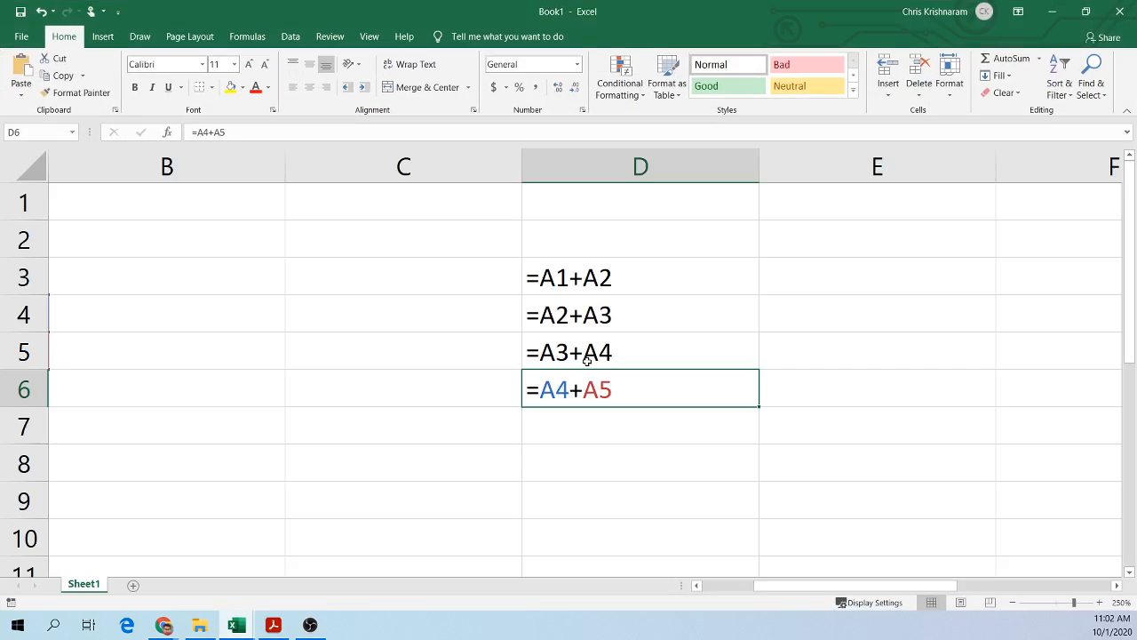
left_click_drag(566, 326, 602, 414)
key("Delete")
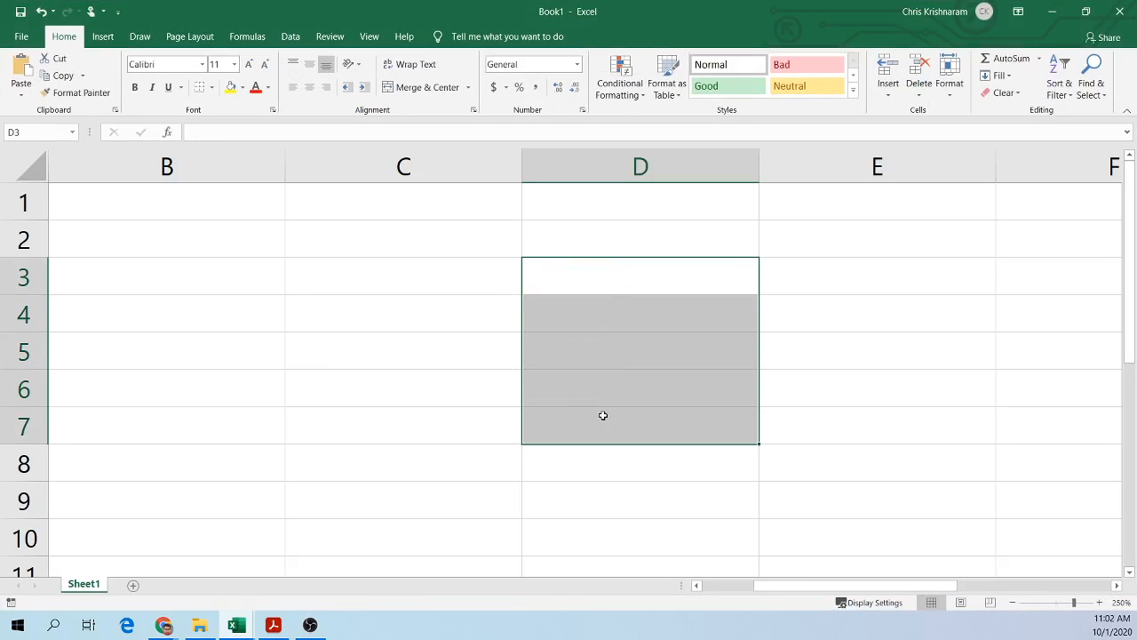
Step: Enter 1 in C3 and fill it down to C10 as a series
left_click(446, 282)
type("1")
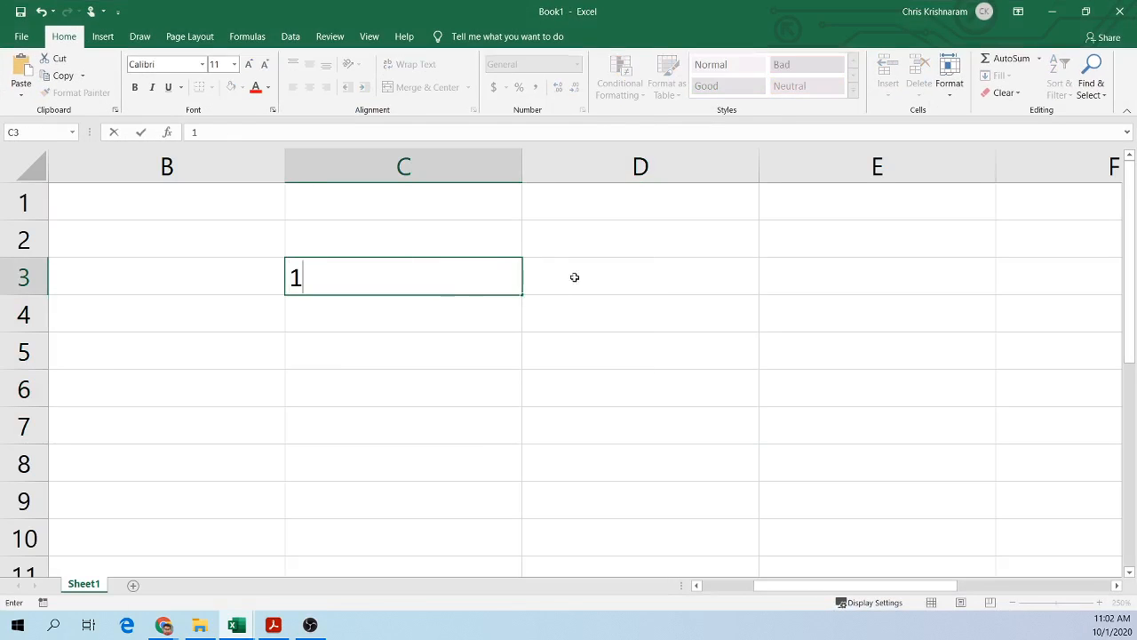
key("Tab")
left_click(510, 289)
left_click_drag(523, 296, 460, 549)
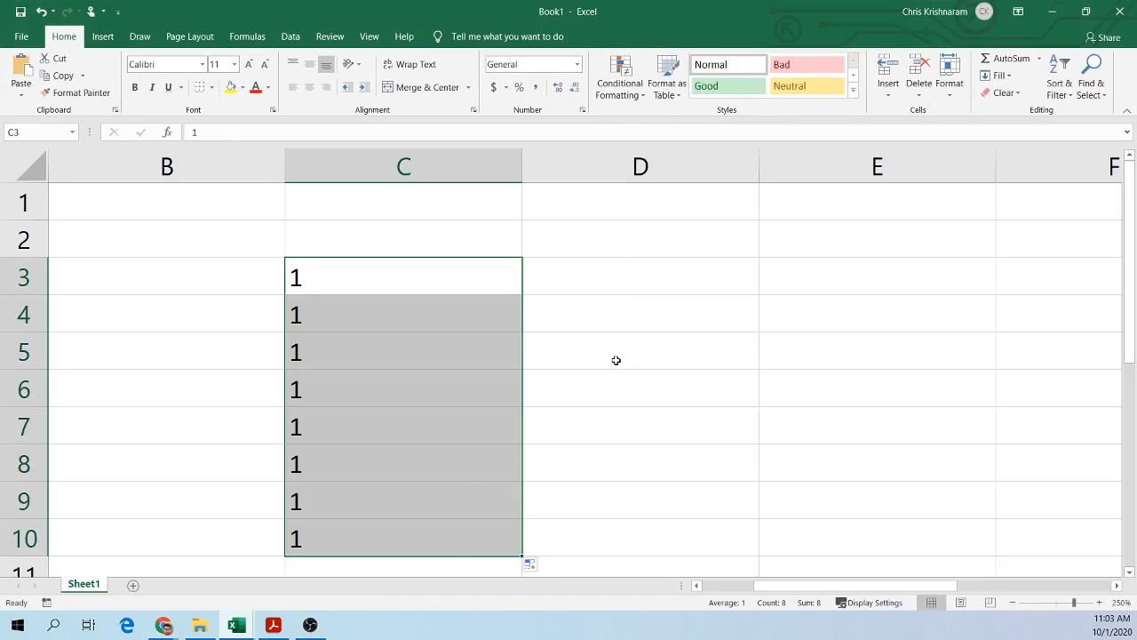
left_click(531, 565)
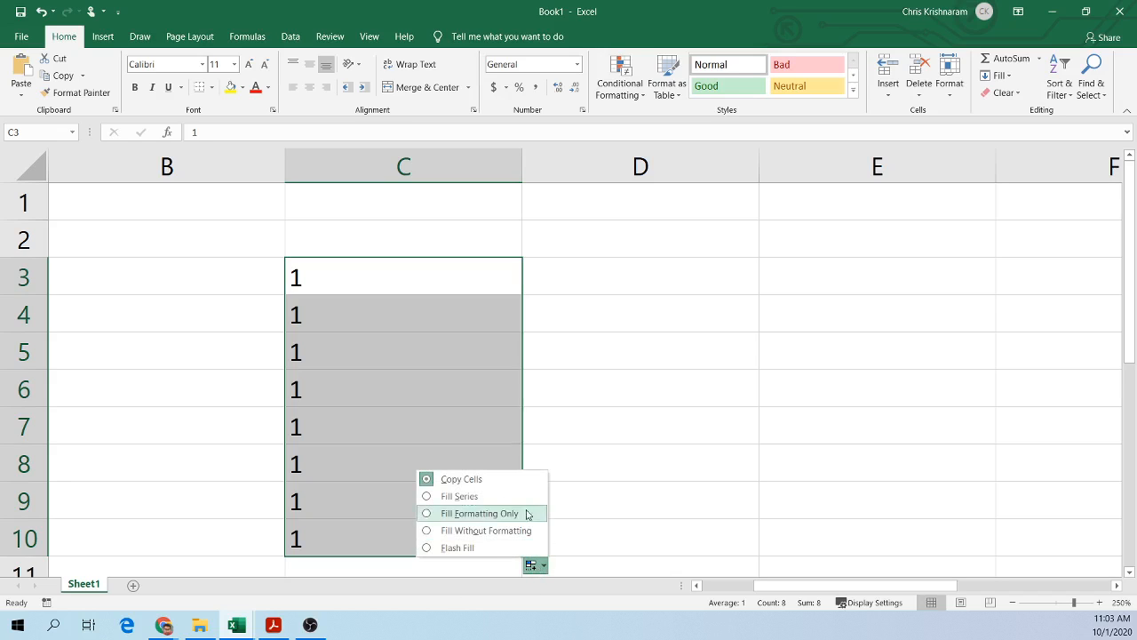
left_click(461, 497)
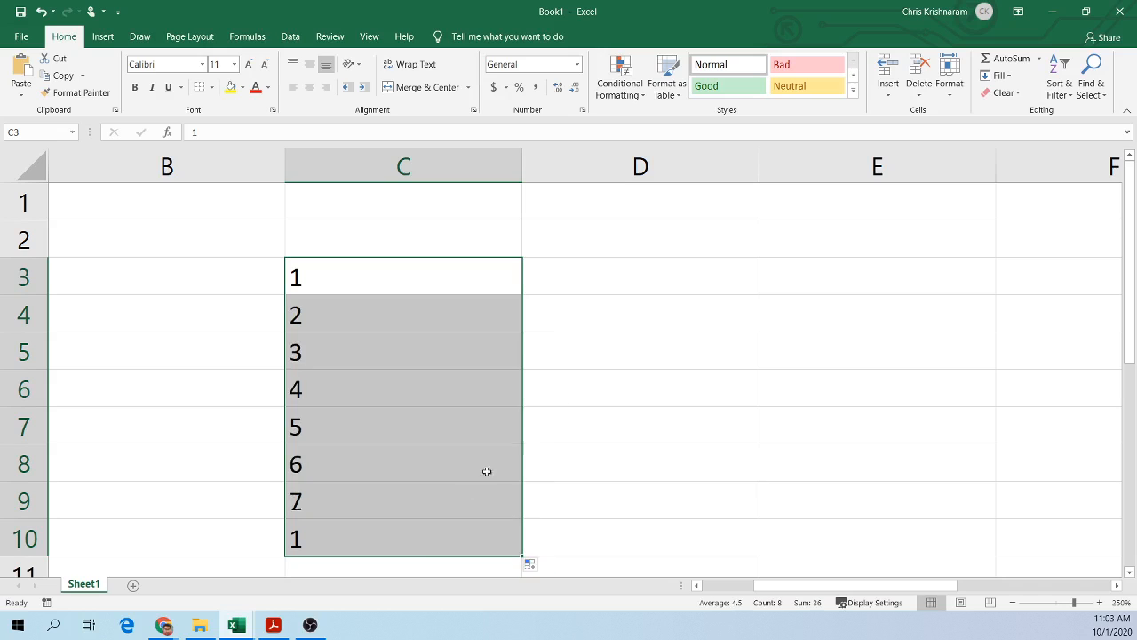
Step: Clear the filled numbers from C3:C10
left_click(606, 345)
left_click_drag(412, 294, 392, 530)
key("Delete")
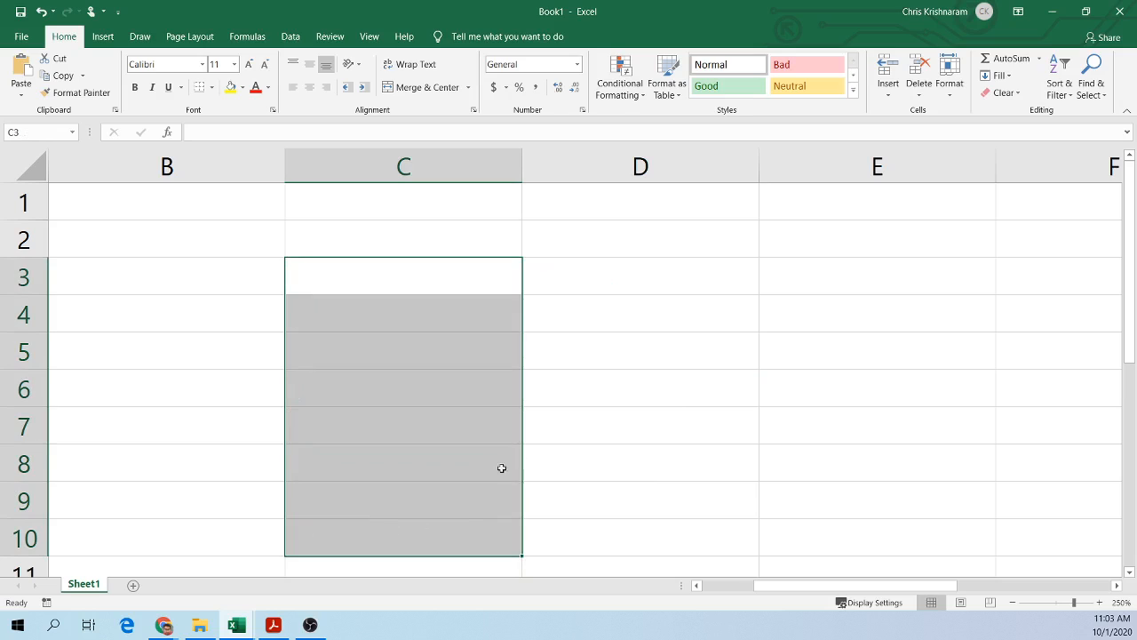
Step: Enter 0 in C3 and 10 in C4
left_click(398, 270)
type("0")
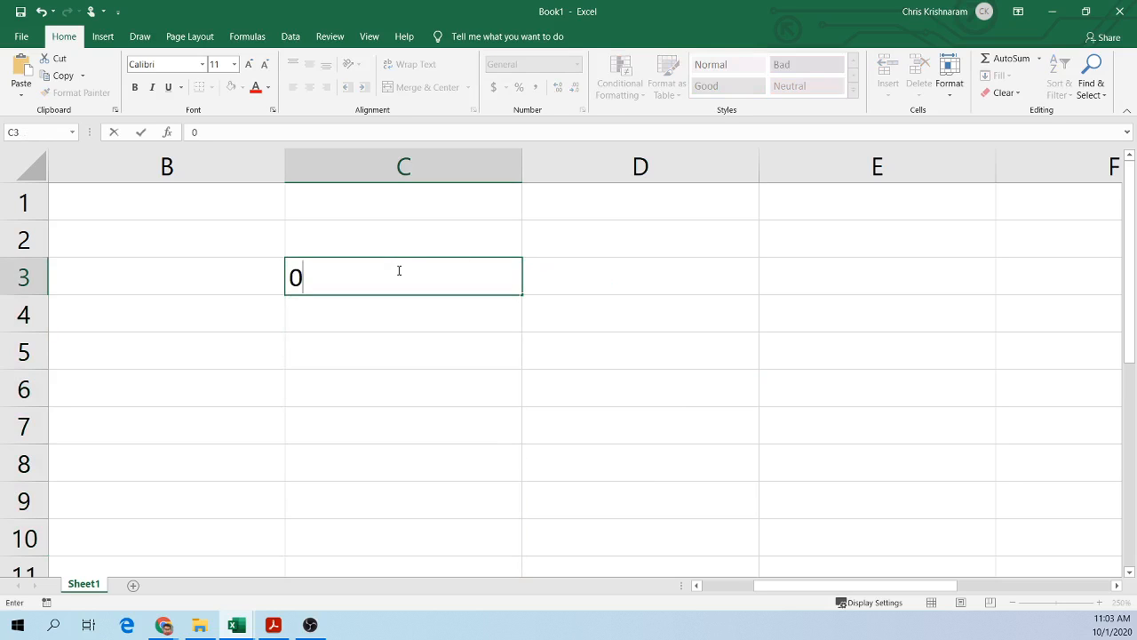
left_click(418, 302)
type("10")
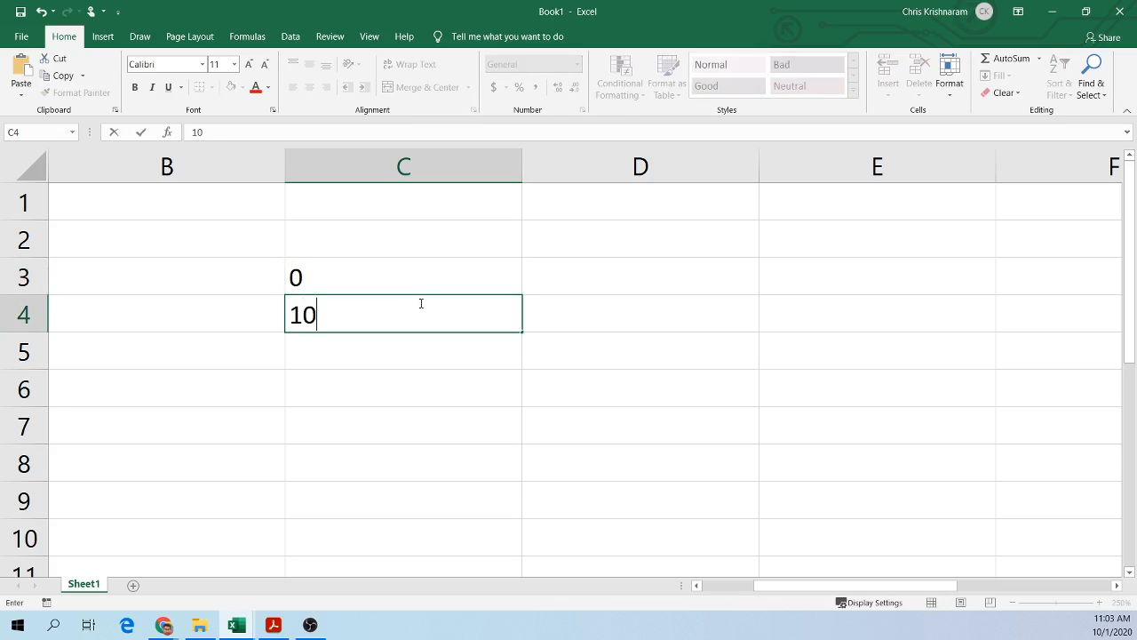
key("Return")
type("\\")
key("BackSpace")
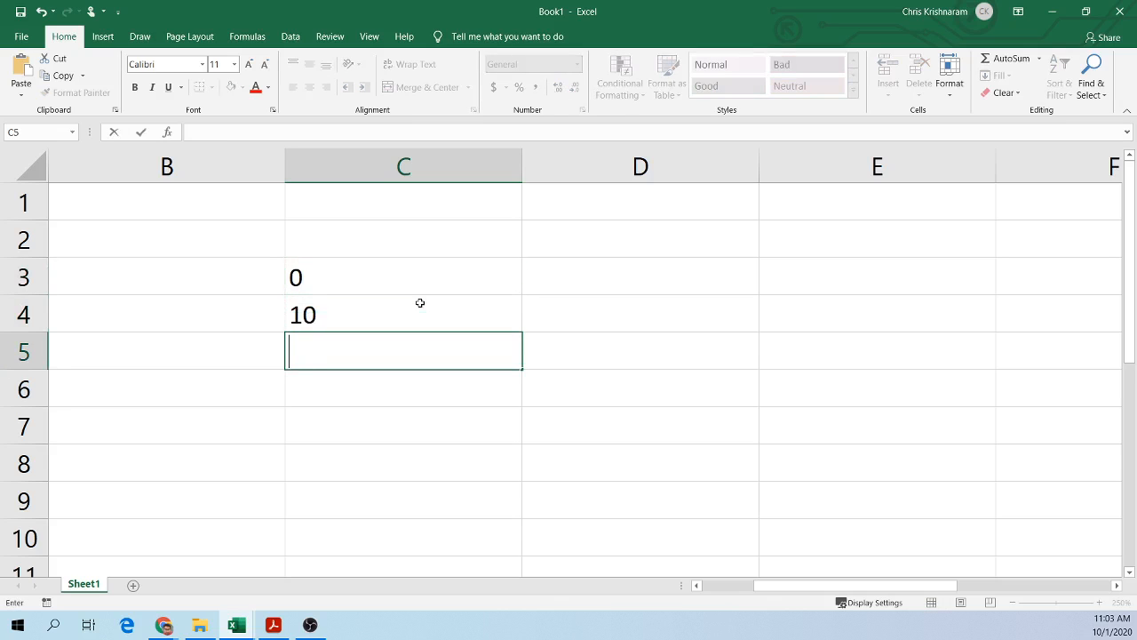
Step: Select C3:C4 and fill the step pattern down to C10
left_click(313, 282)
left_click(351, 311)
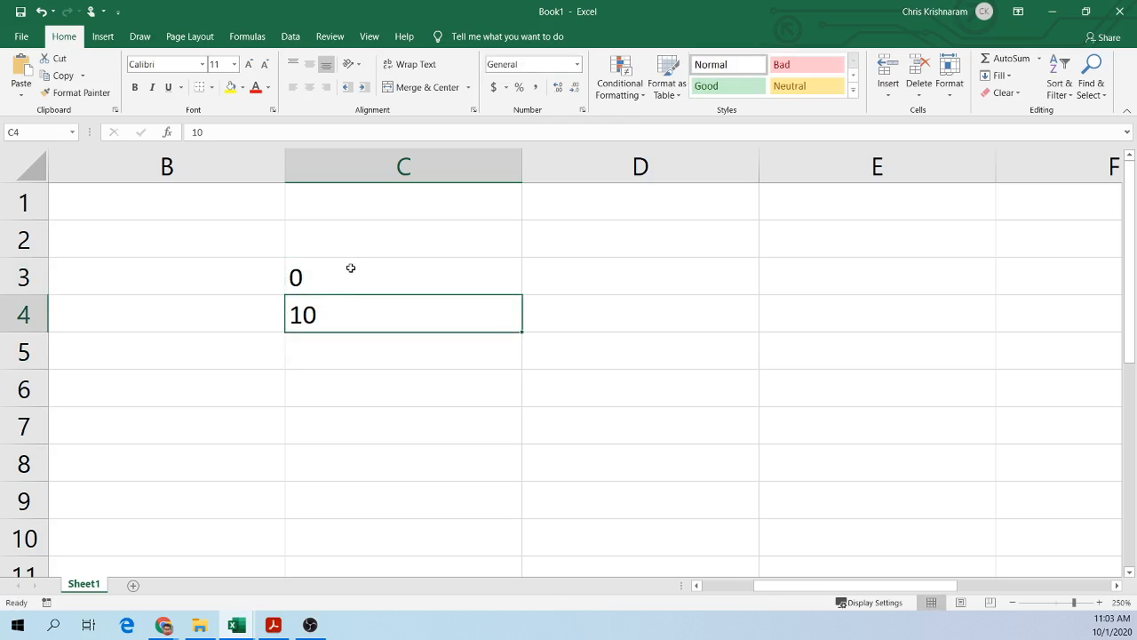
left_click(348, 284)
left_click(345, 313)
left_click_drag(321, 272, 335, 310)
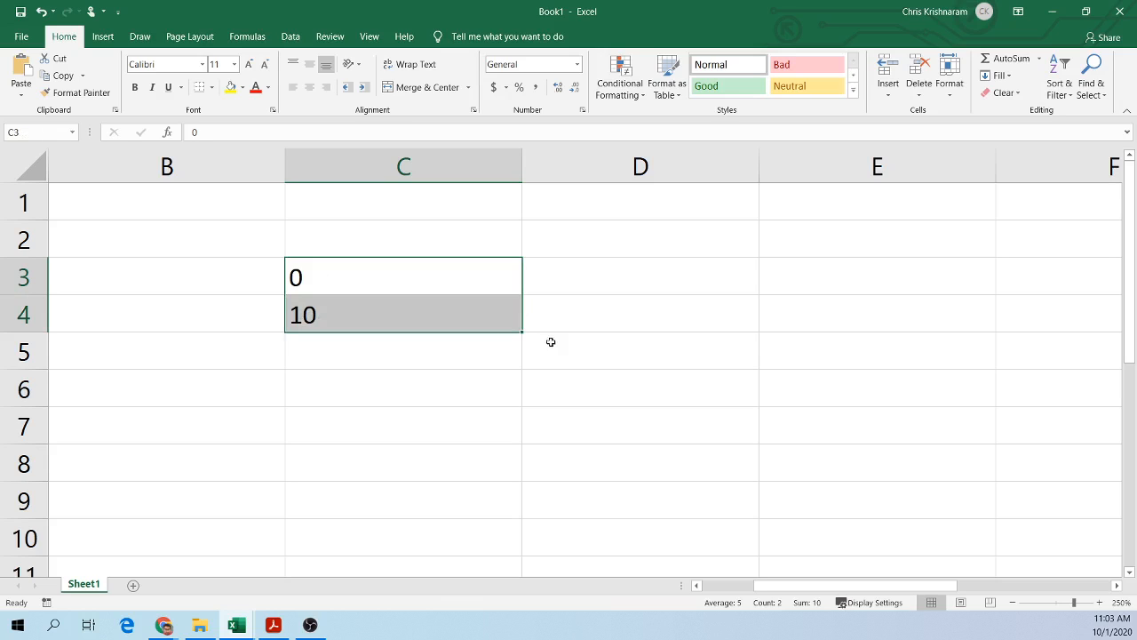
left_click_drag(522, 330, 507, 539)
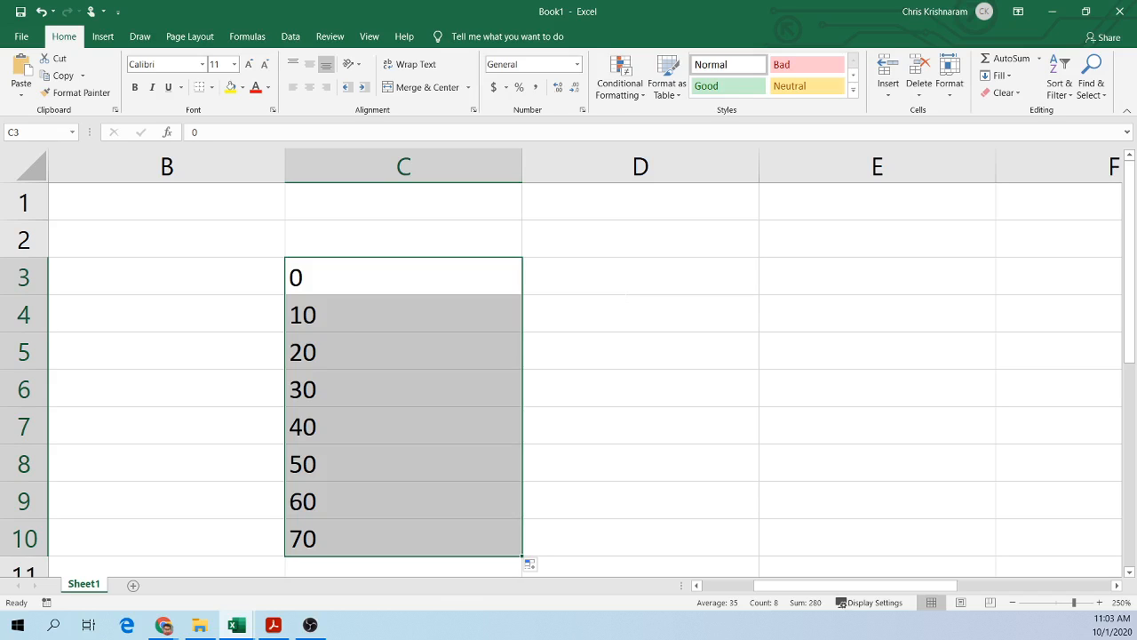
Step: Clear the series of tens from C3:C10
key("alt+Tab")
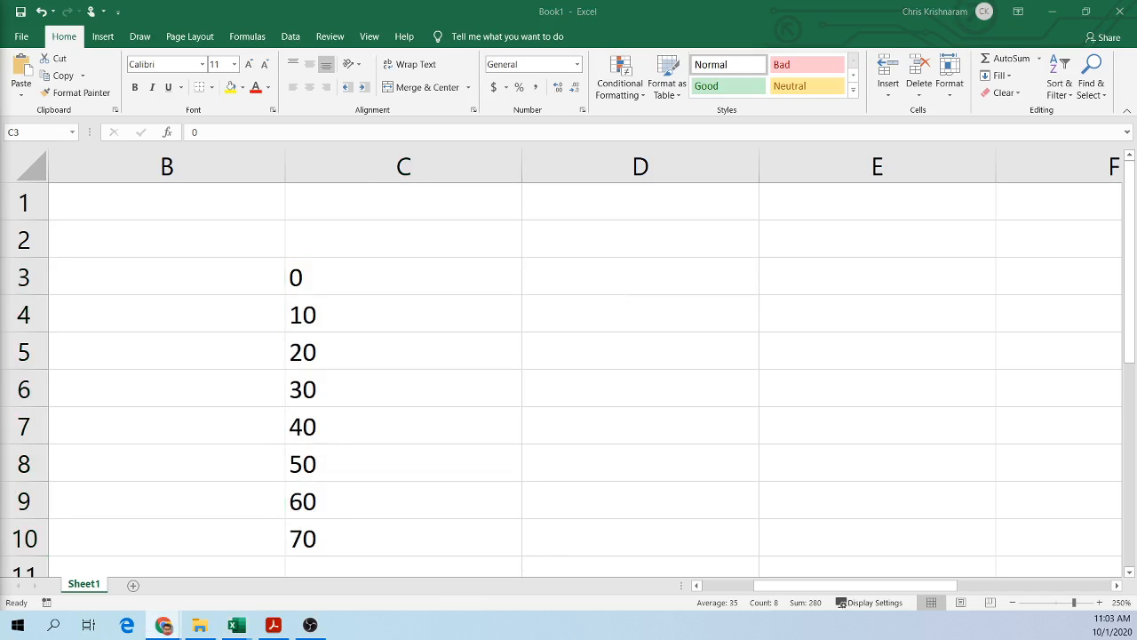
key("alt+Tab")
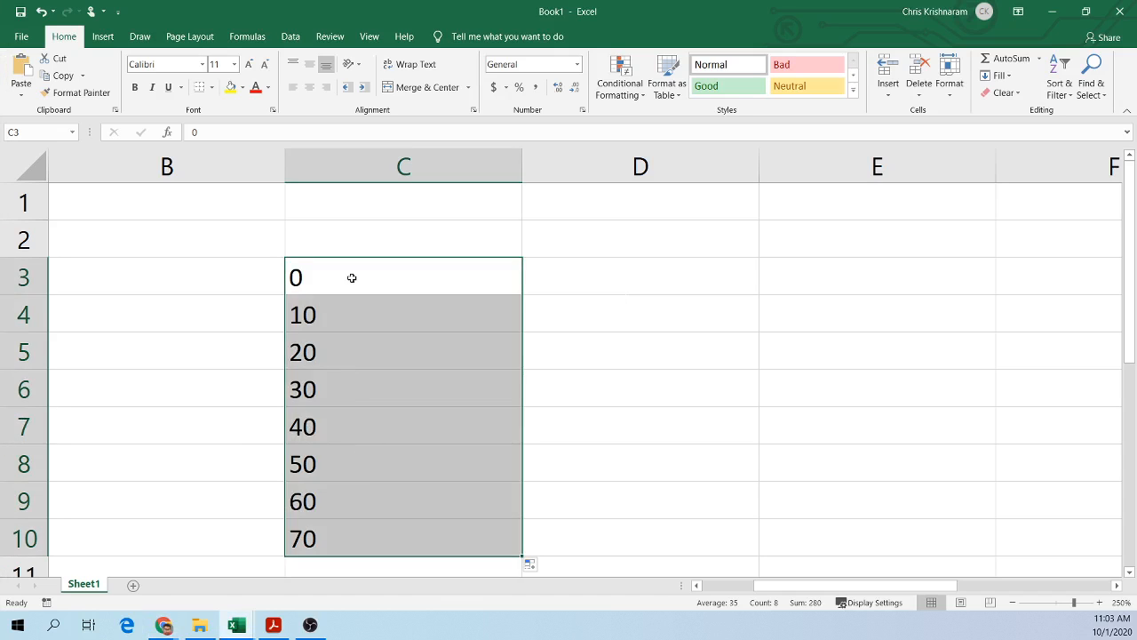
left_click(352, 278)
left_click_drag(343, 266, 401, 535)
key("Delete")
Step: Enter the heading Eng in B2
left_click(658, 226)
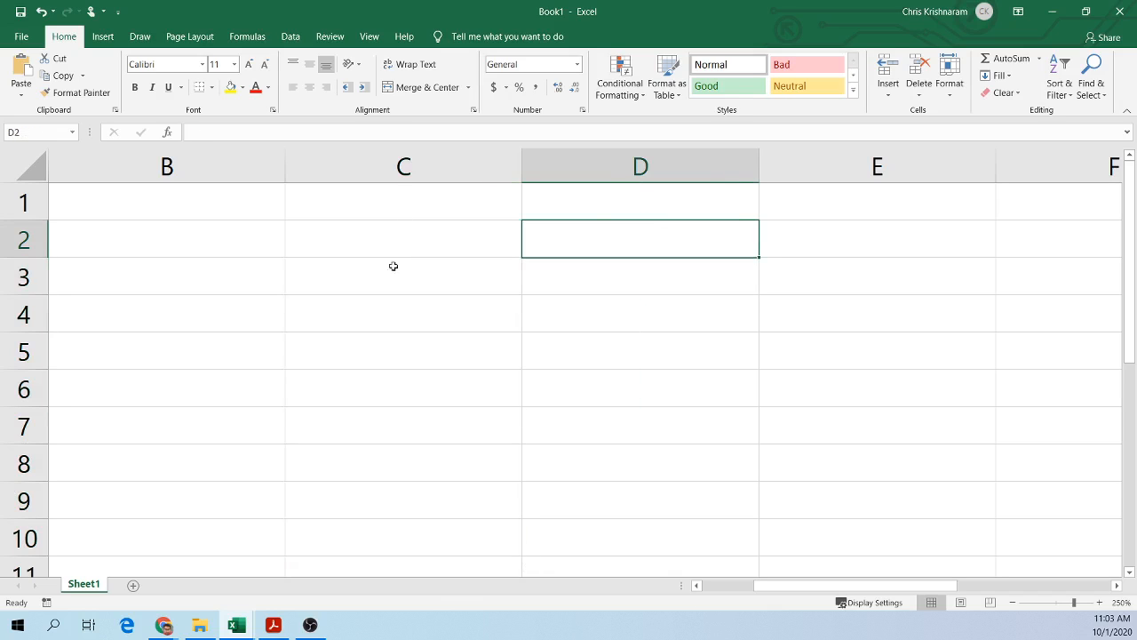
left_click(305, 247)
left_click(222, 243)
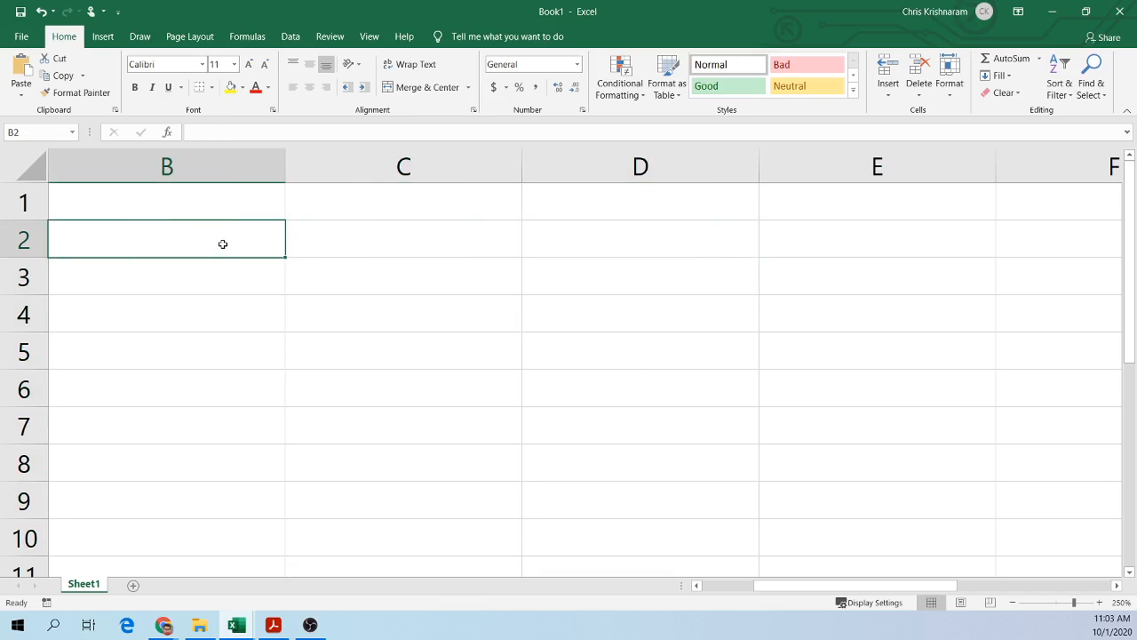
type("Eng")
key("Tab")
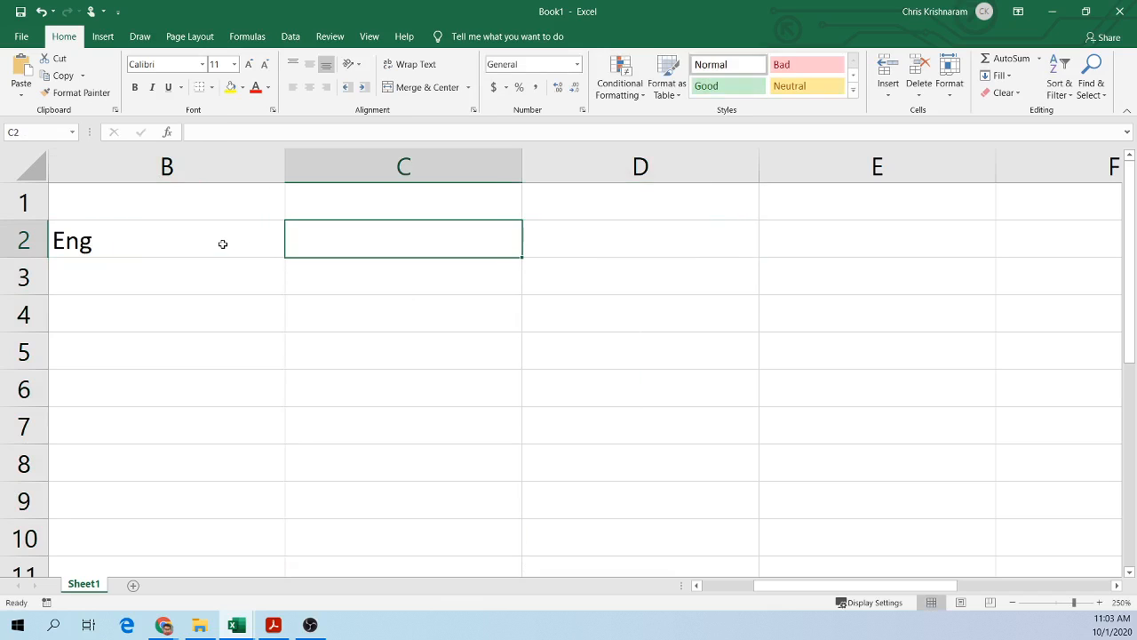
Step: Enter the heading grade in C2 and the value 10 in B3
type("Ba")
key("BackSpace")
key("BackSpace")
type("ma")
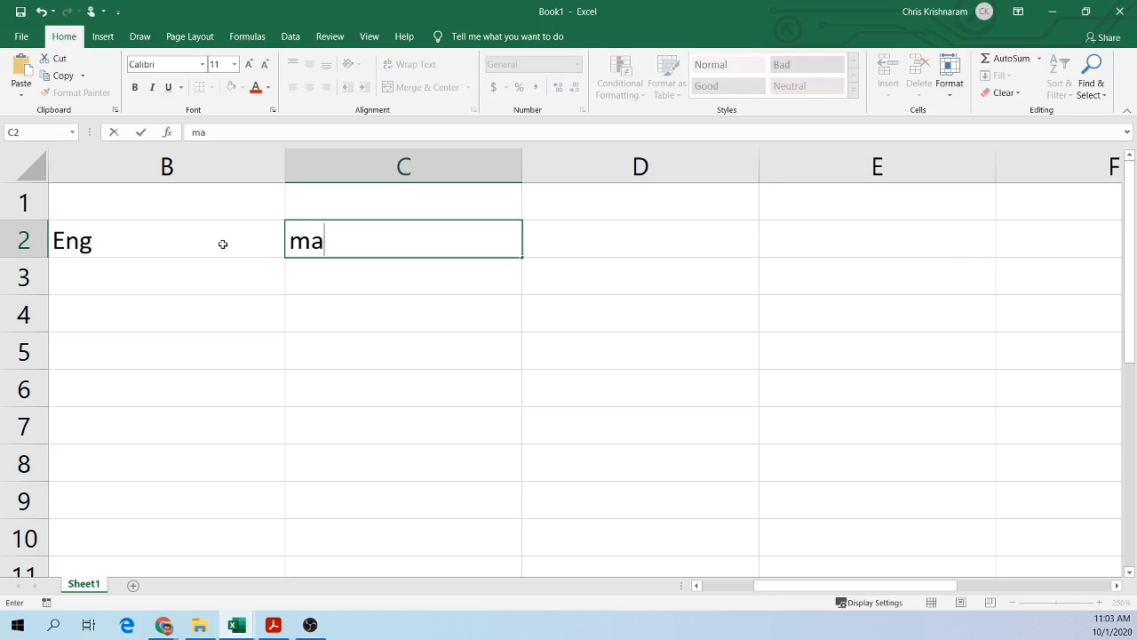
key("BackSpace")
key("BackSpace")
type("grad")
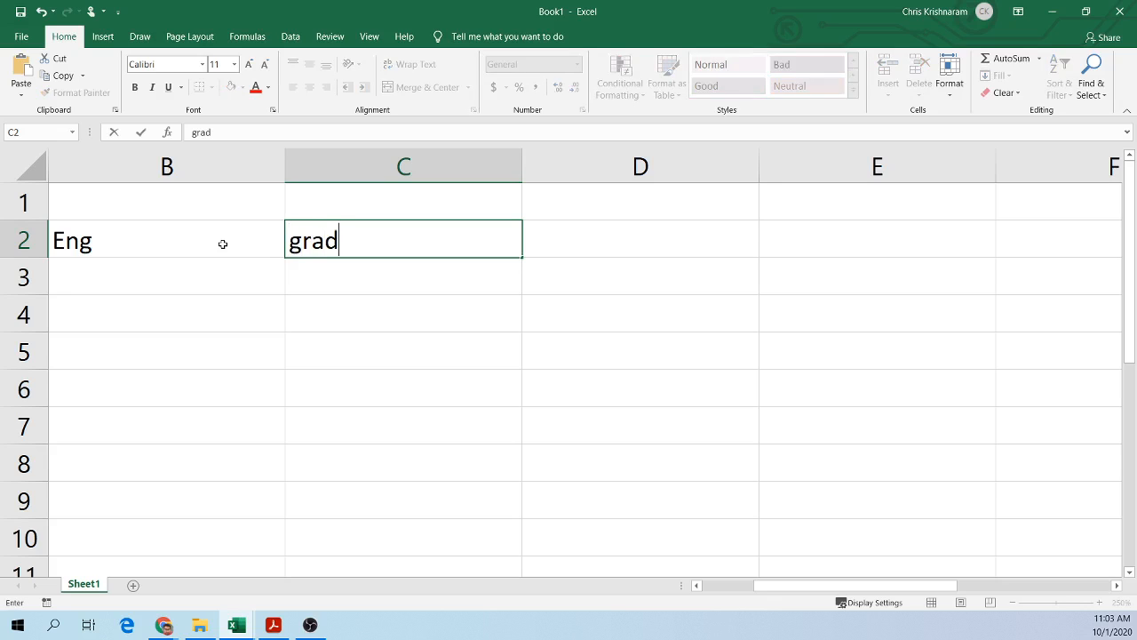
type("e")
key("Return")
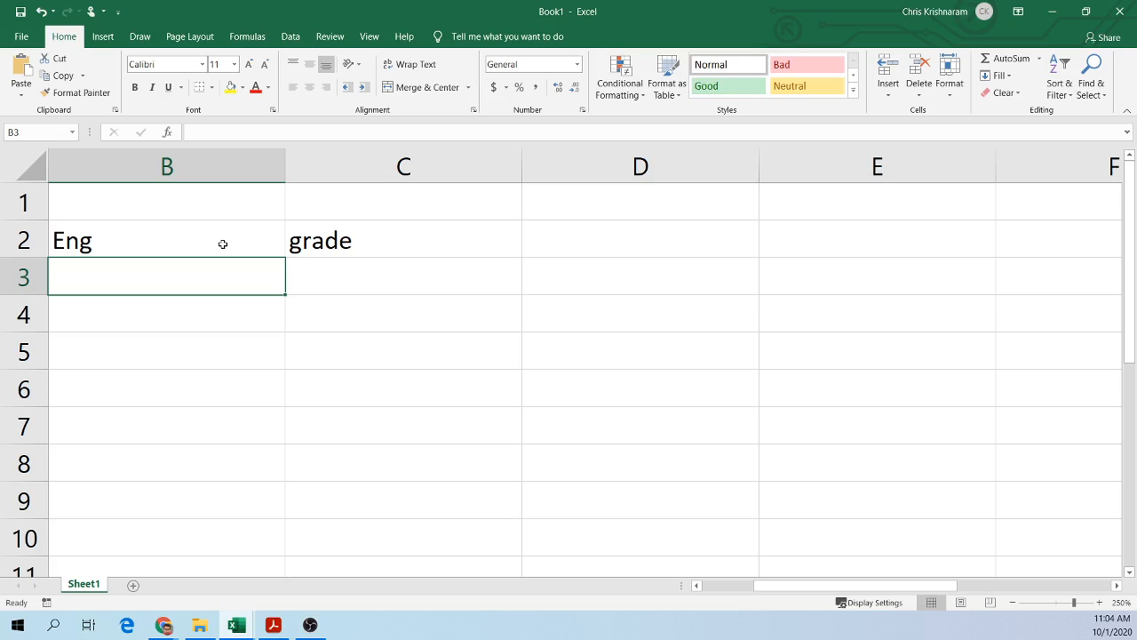
type("10")
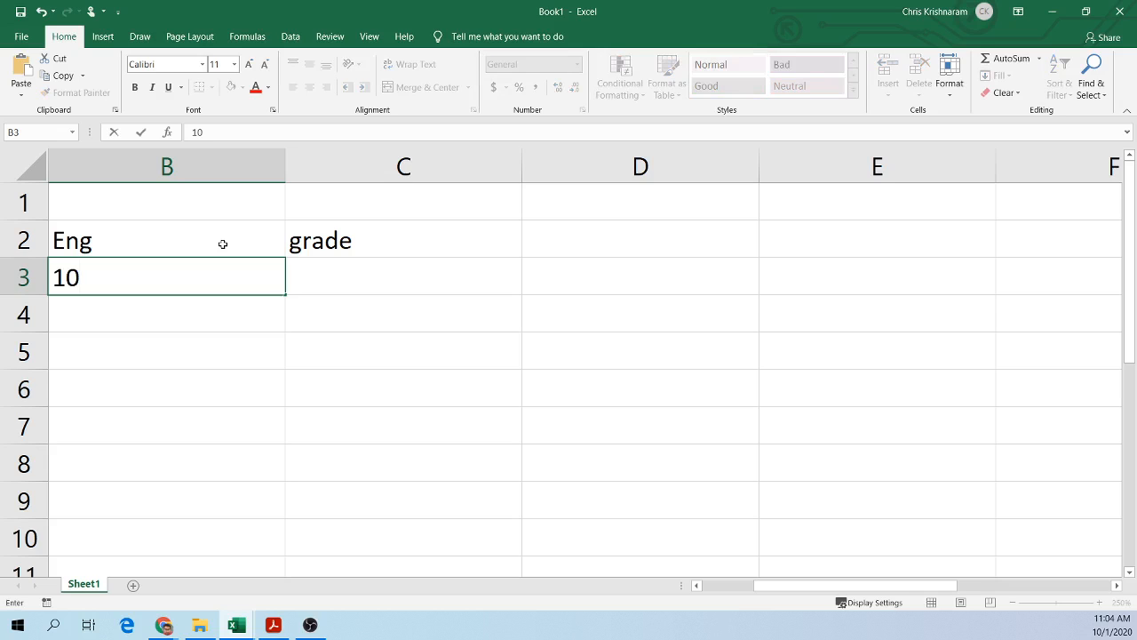
left_click(105, 320)
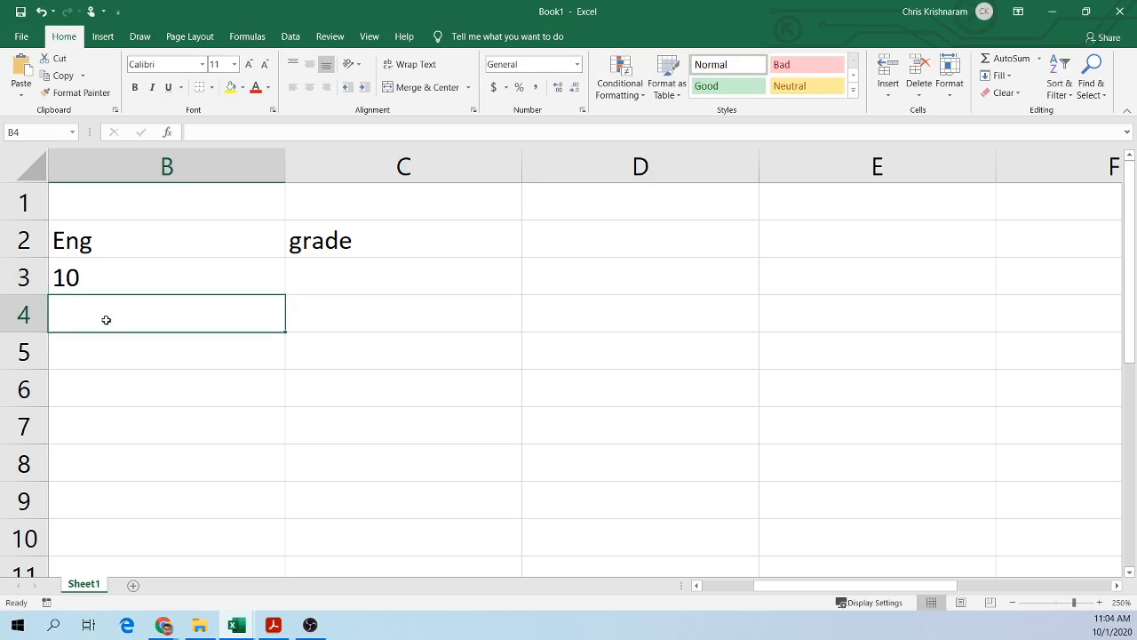
Step: Enter the value 10 in cells B3 through B5 of the Eng column
type("10")
key("Return")
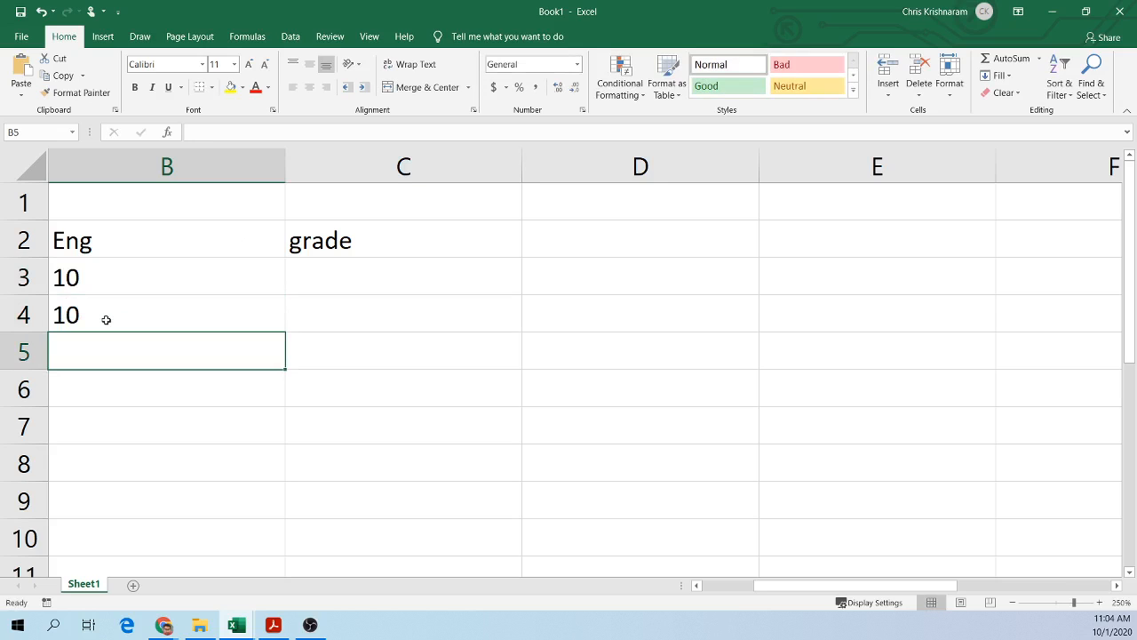
left_click(169, 274)
left_click(128, 242)
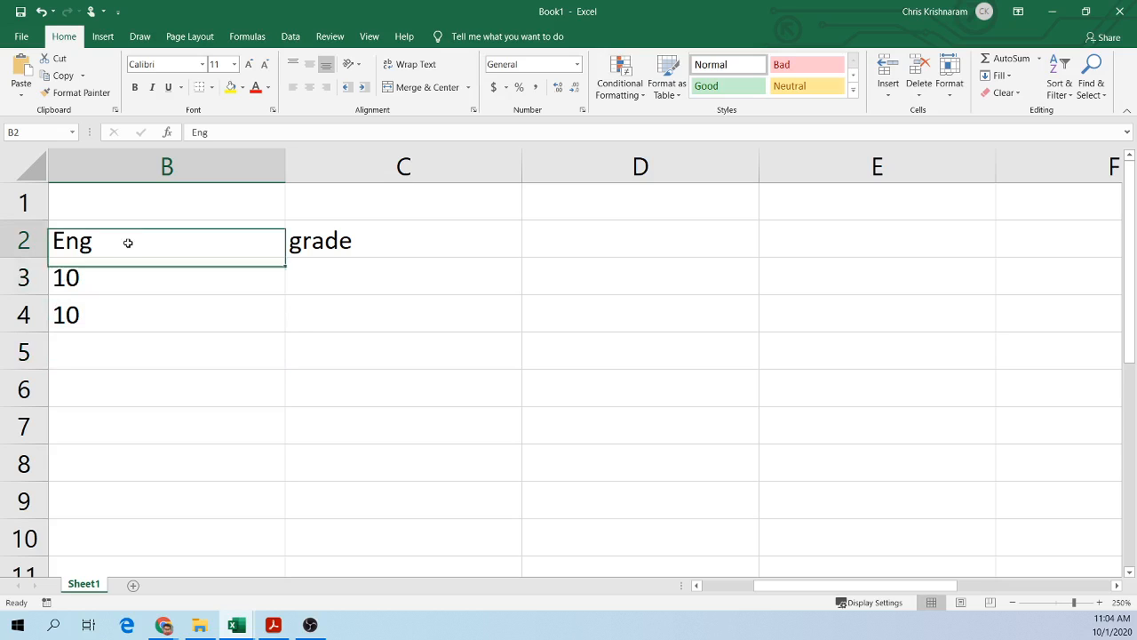
left_click(258, 280)
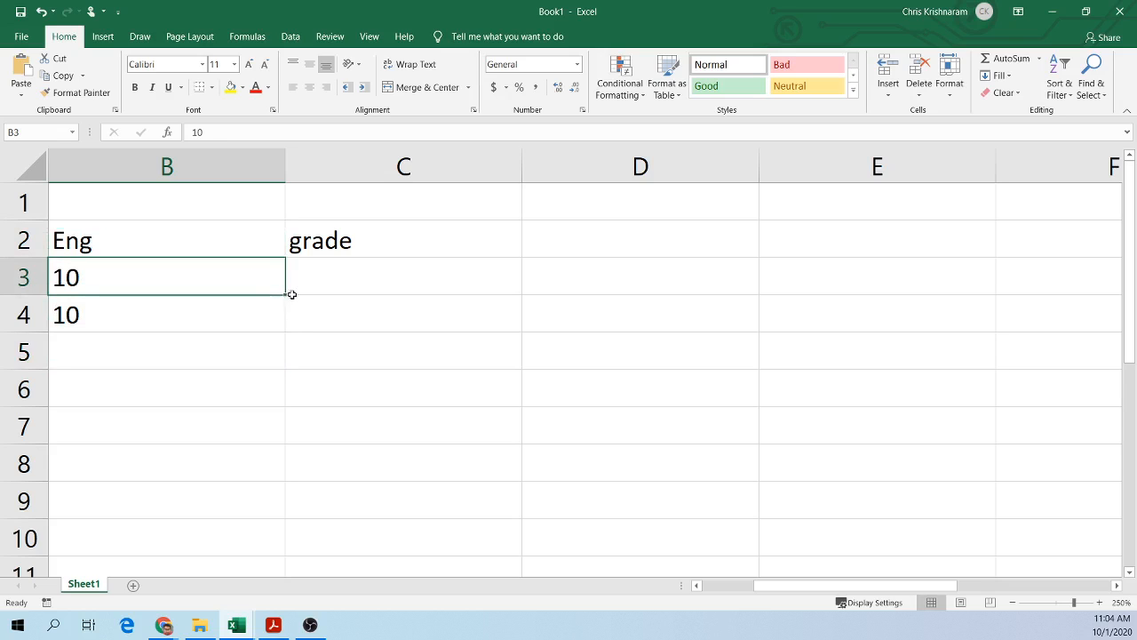
left_click_drag(291, 294, 292, 369)
left_click(243, 276)
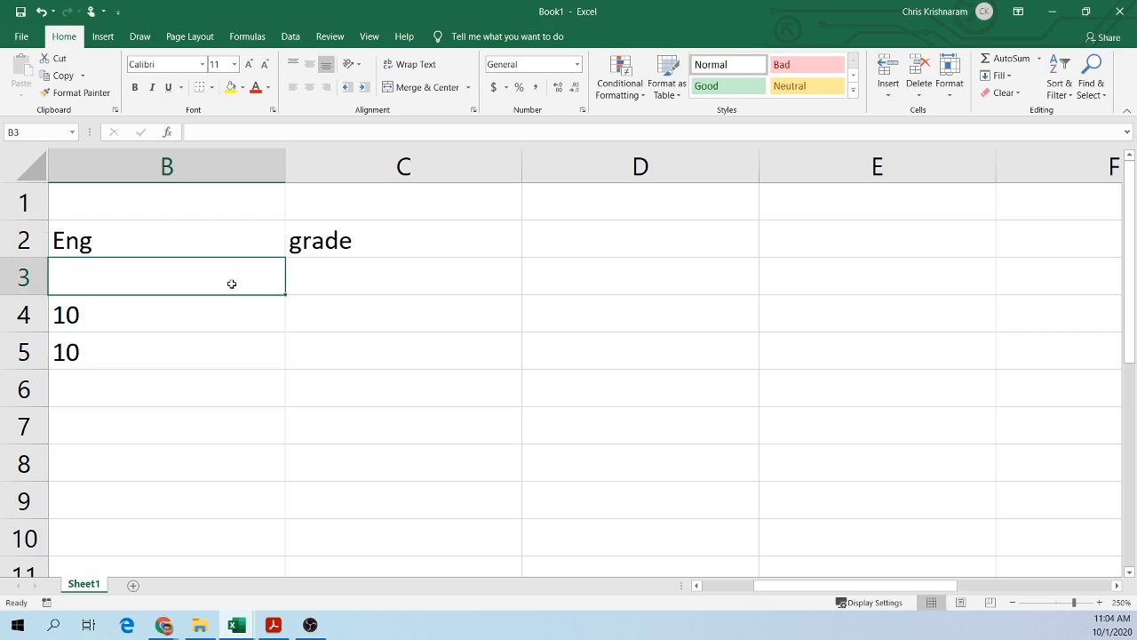
type("10")
Step: Enter the grades 12, 13 and 14 in C3, C4 and C5
left_click(397, 271)
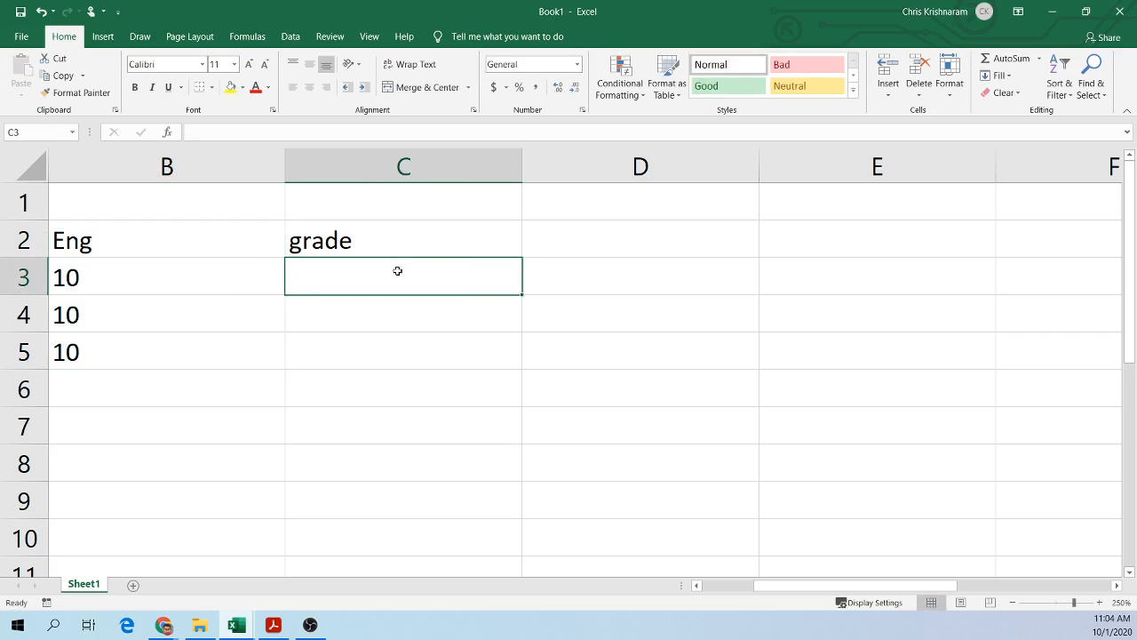
type("12")
left_click(373, 317)
type("13")
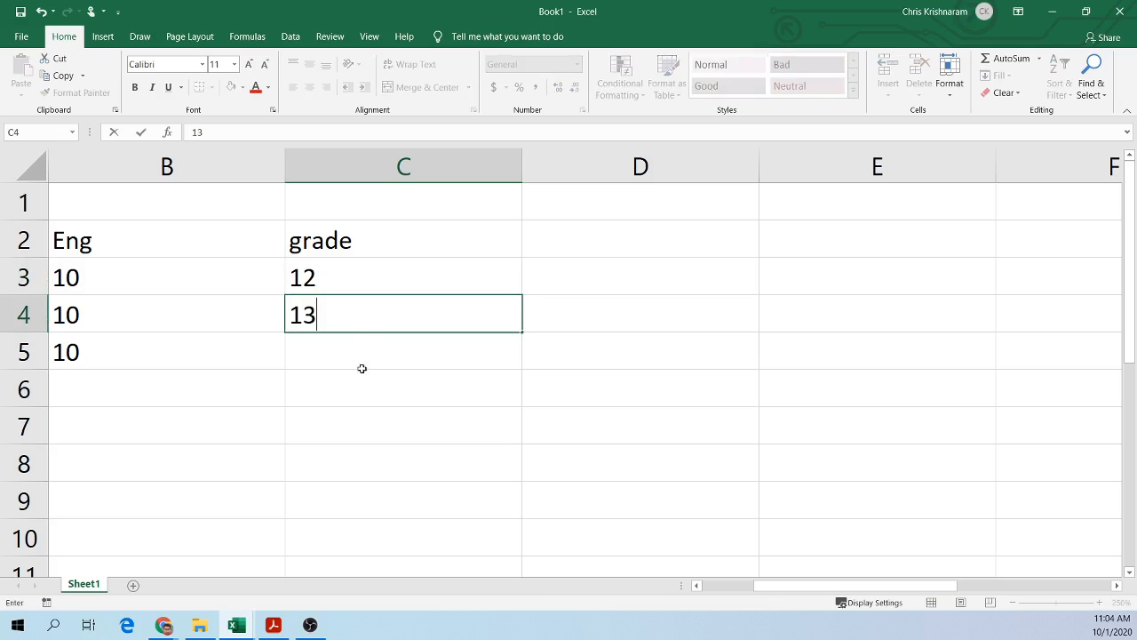
left_click(357, 371)
left_click(361, 353)
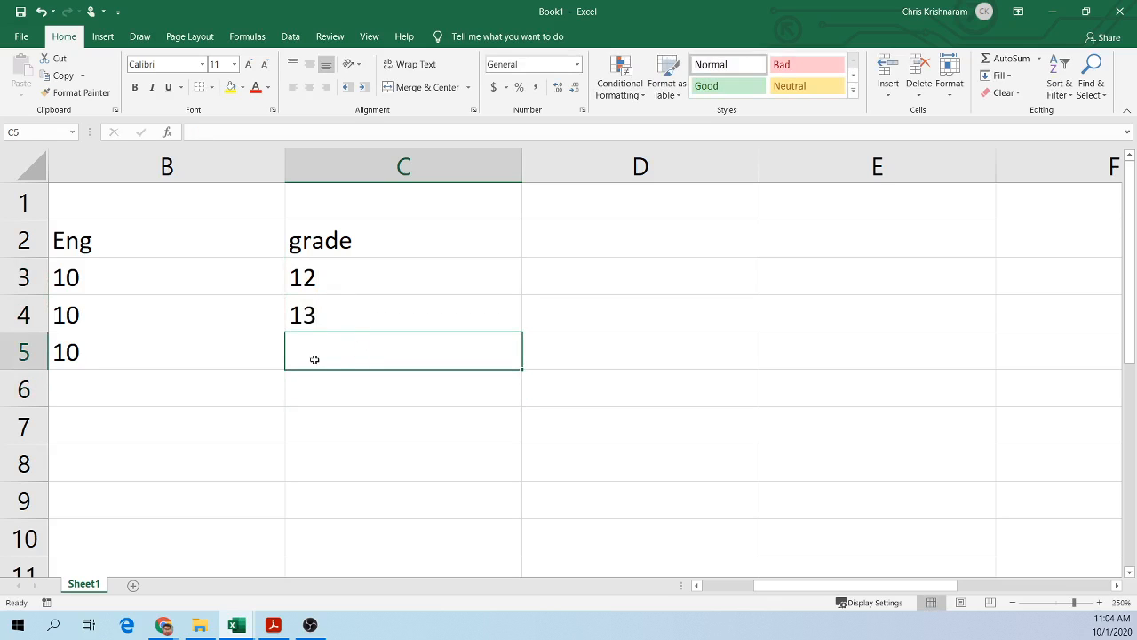
type("14")
key("Return")
Step: Select B3:B5 and fill the value 10 down the Eng column to B10
left_click(340, 416)
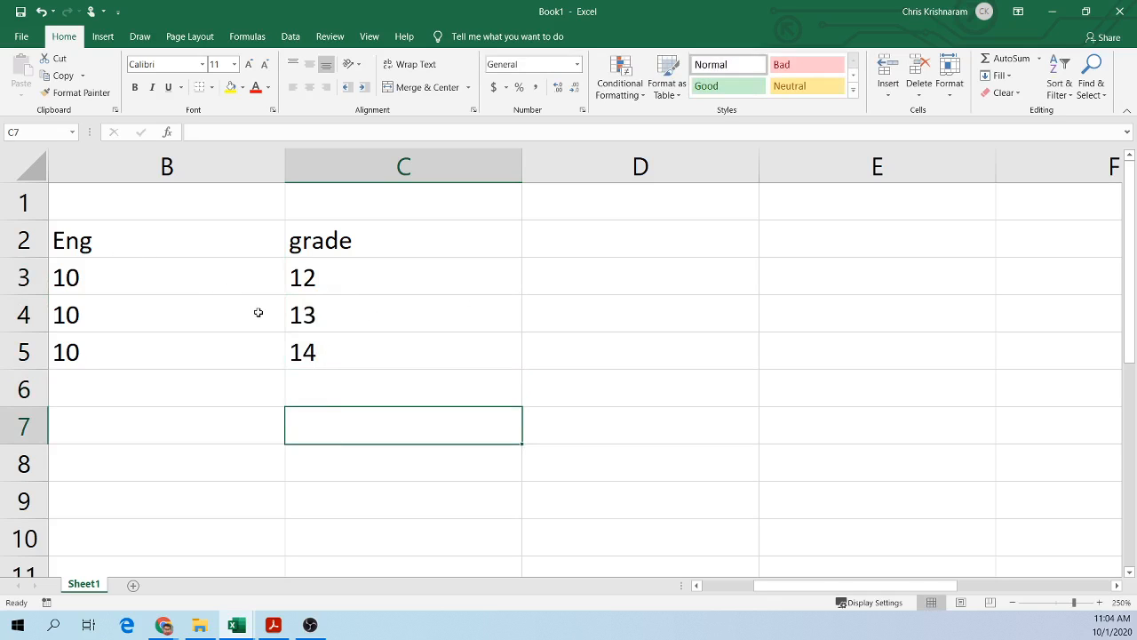
left_click_drag(145, 278, 343, 350)
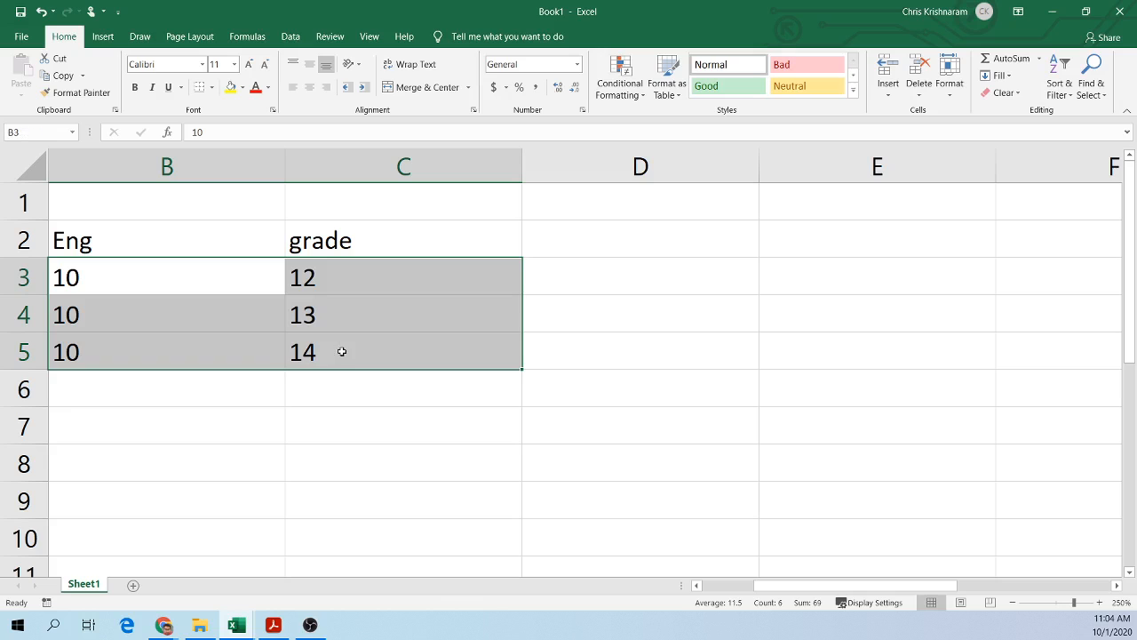
left_click(251, 365)
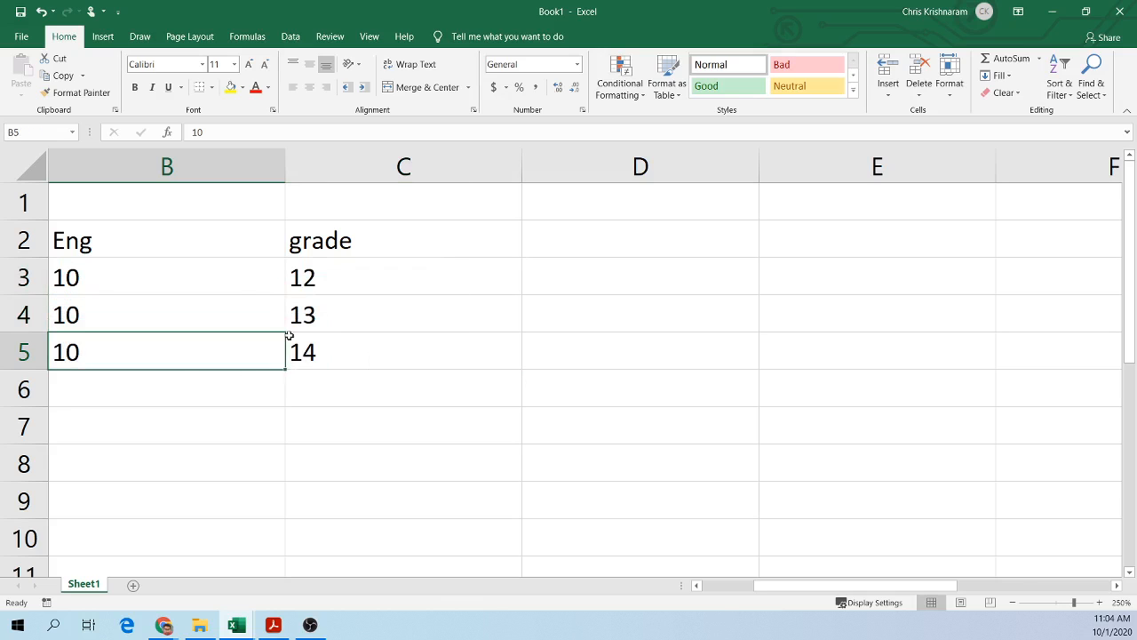
left_click_drag(250, 277, 287, 367)
left_click_drag(266, 523, 266, 542)
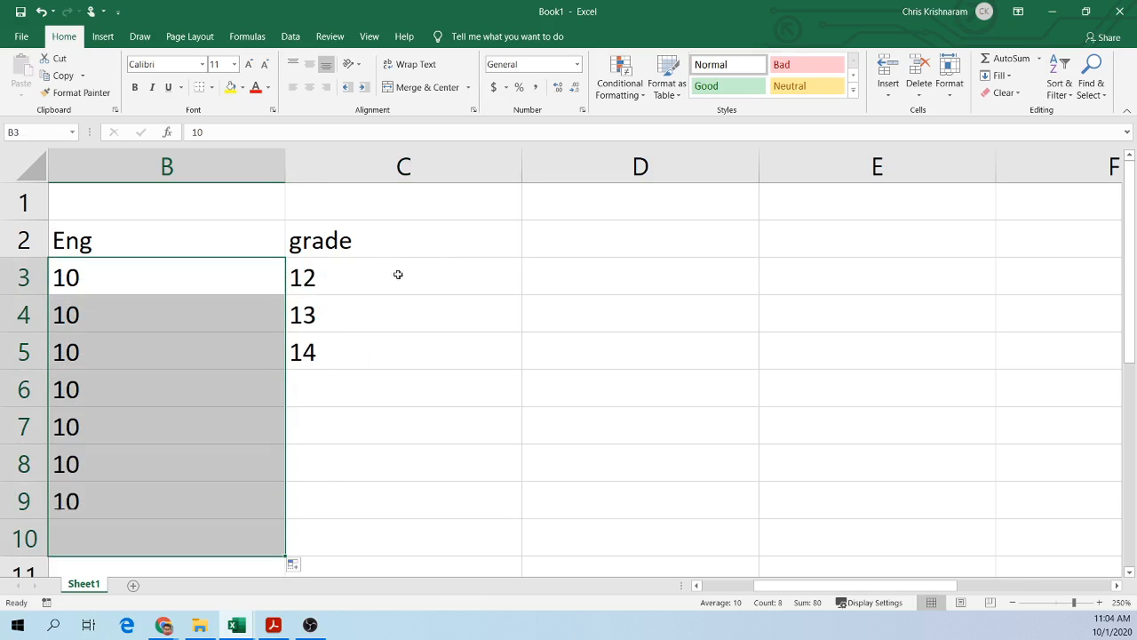
Step: Fill the grade series down column C from C3 to C10
left_click(382, 249)
left_click(444, 276)
left_click_drag(444, 276, 526, 551)
left_click(598, 309)
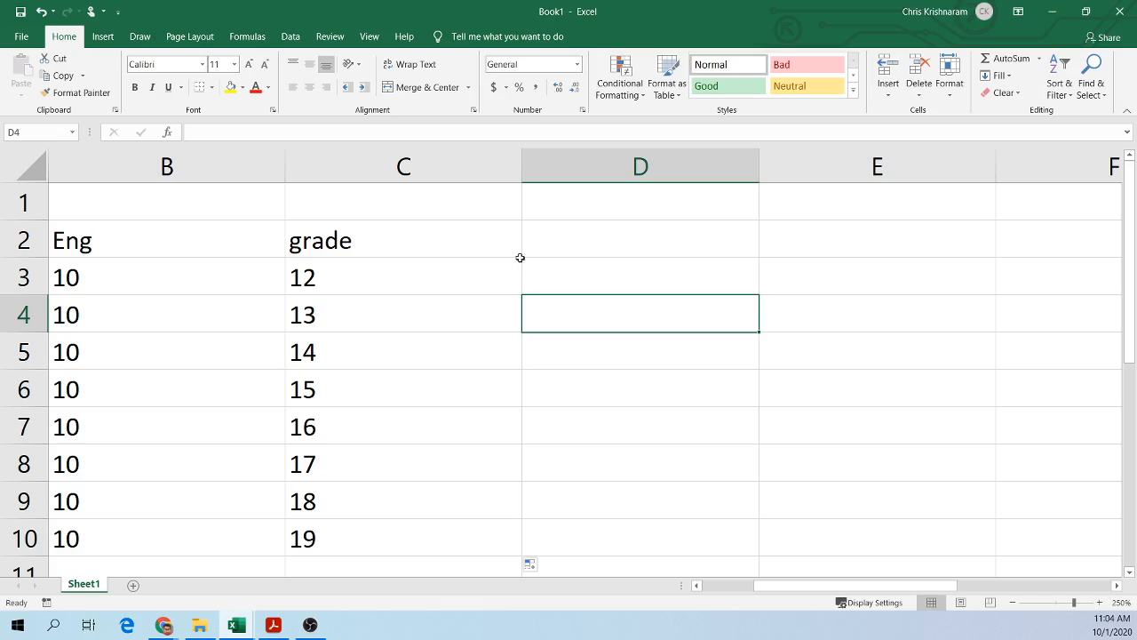
Step: Enter the formula =B3*C3 in D3, multiplying the Eng value by the grade
left_click(565, 266)
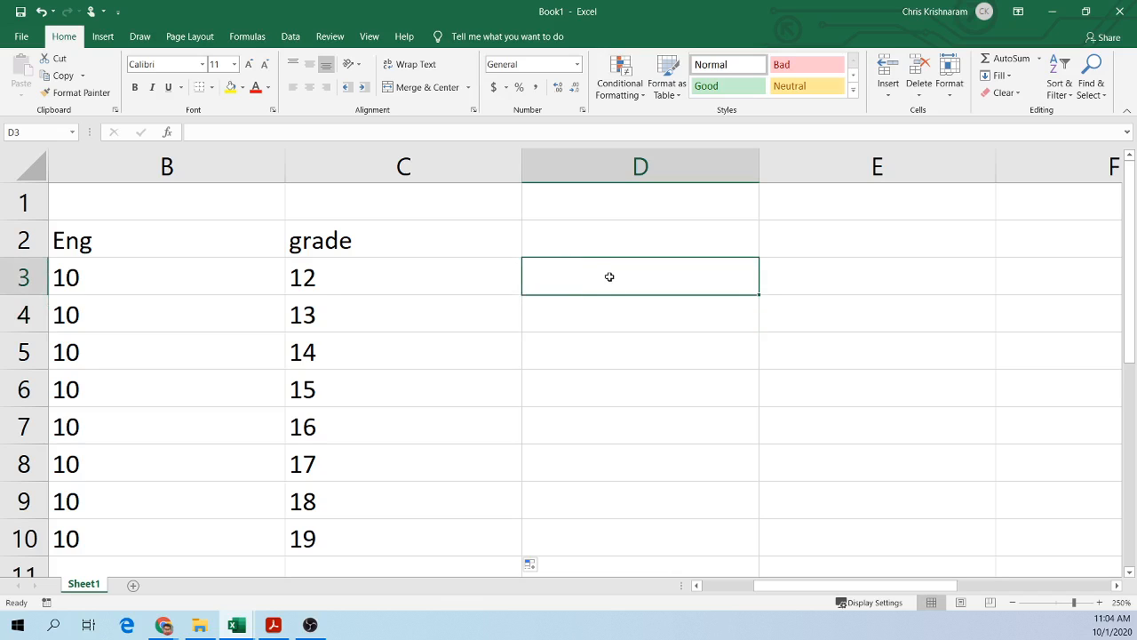
left_click_drag(152, 269, 388, 527)
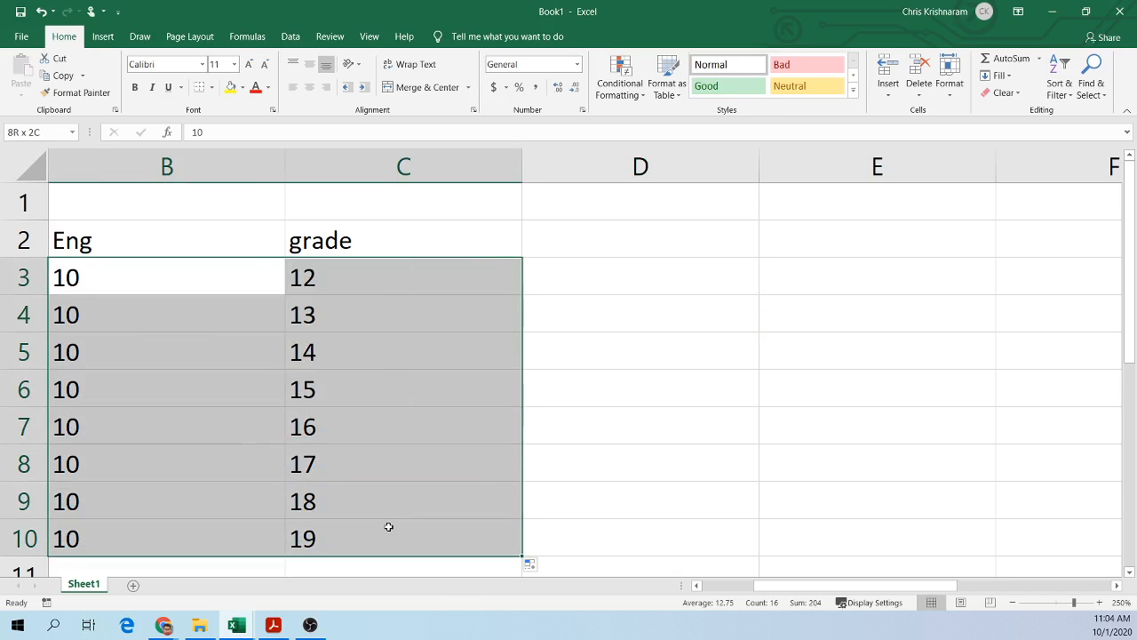
left_click(604, 281)
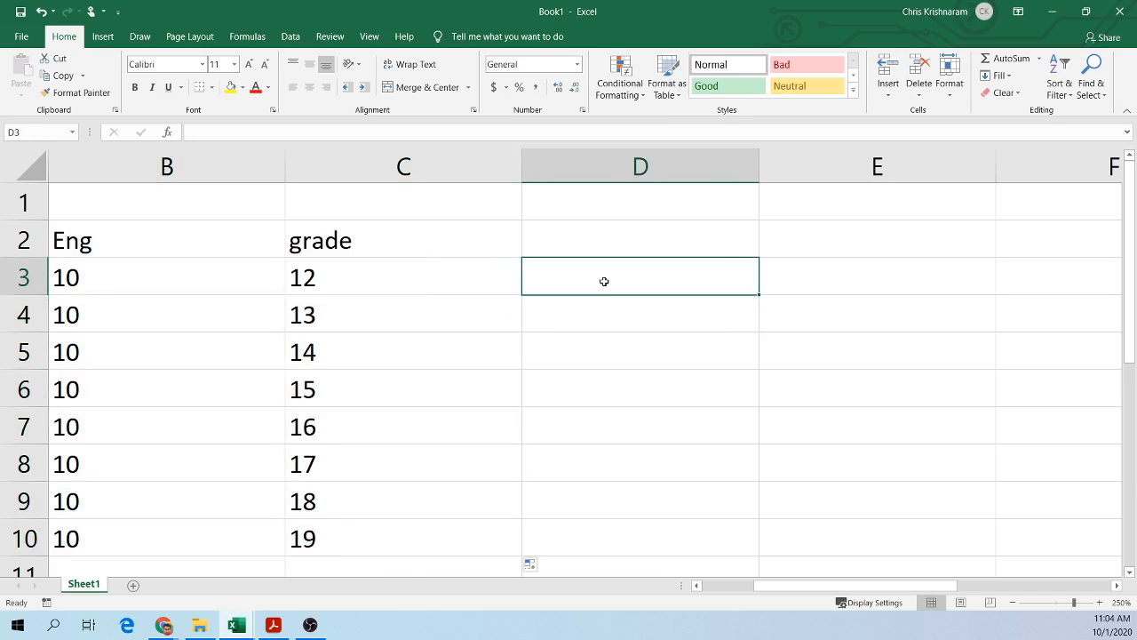
type("=")
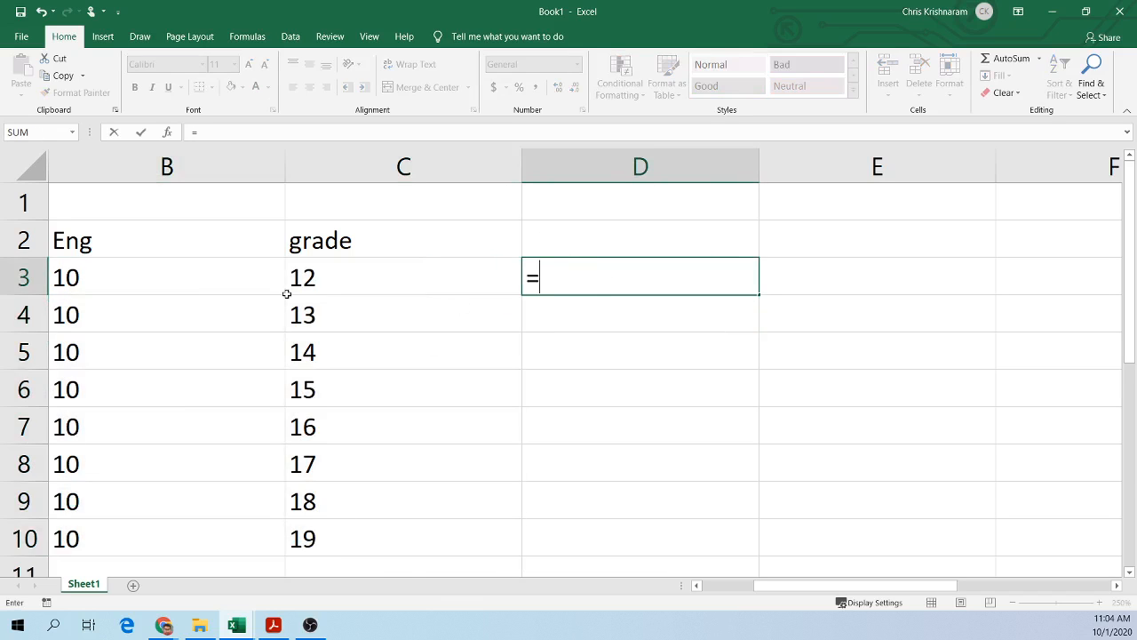
left_click(117, 278)
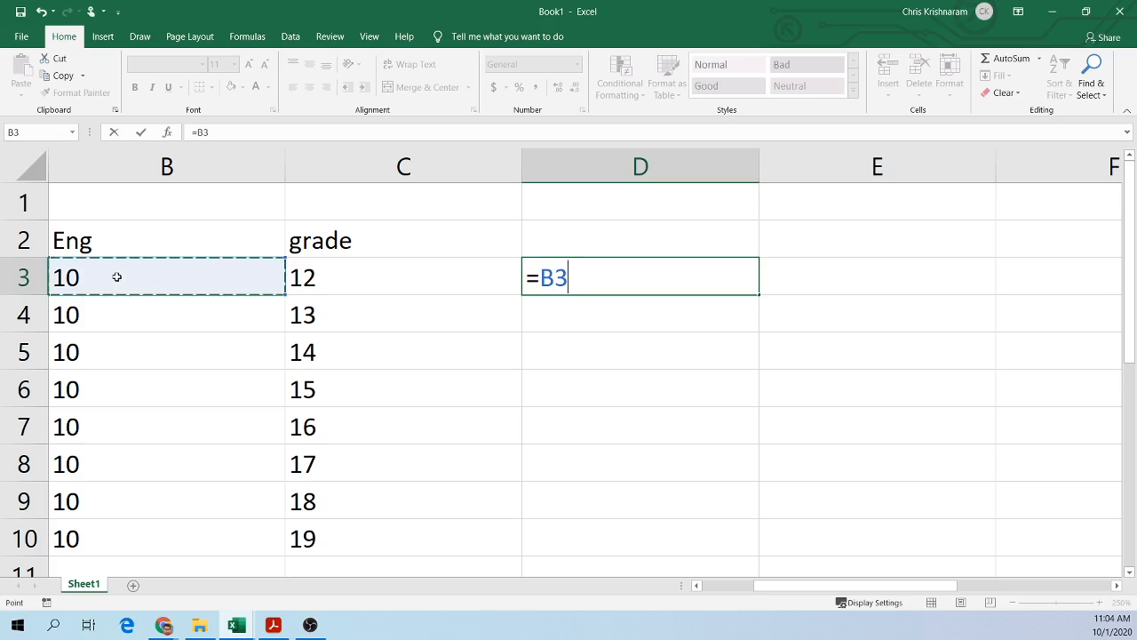
type("*")
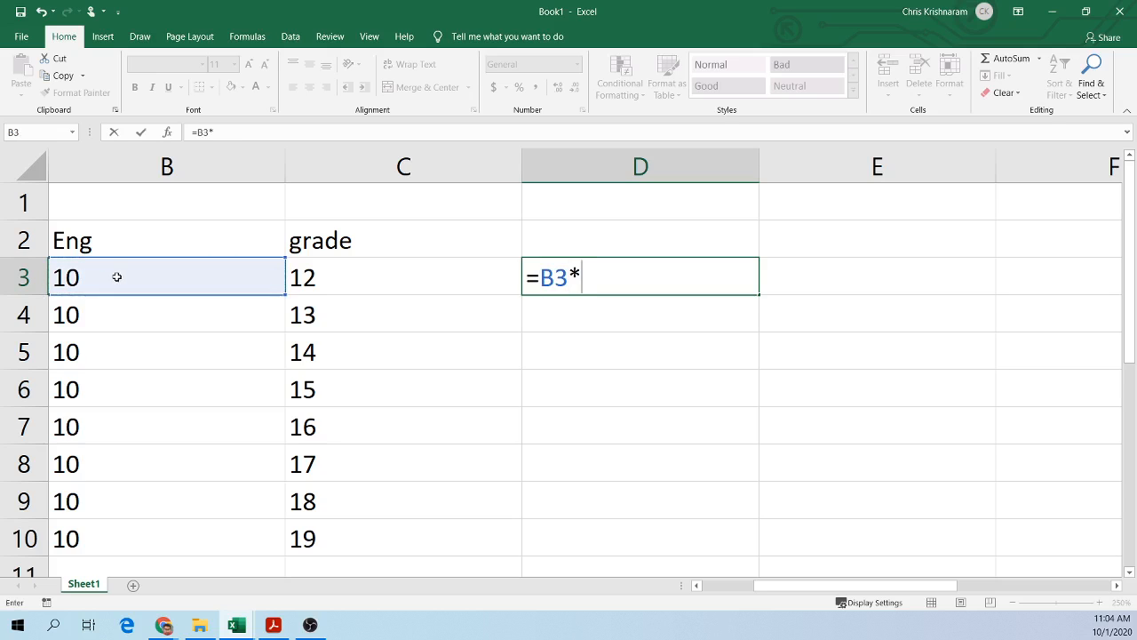
left_click(377, 281)
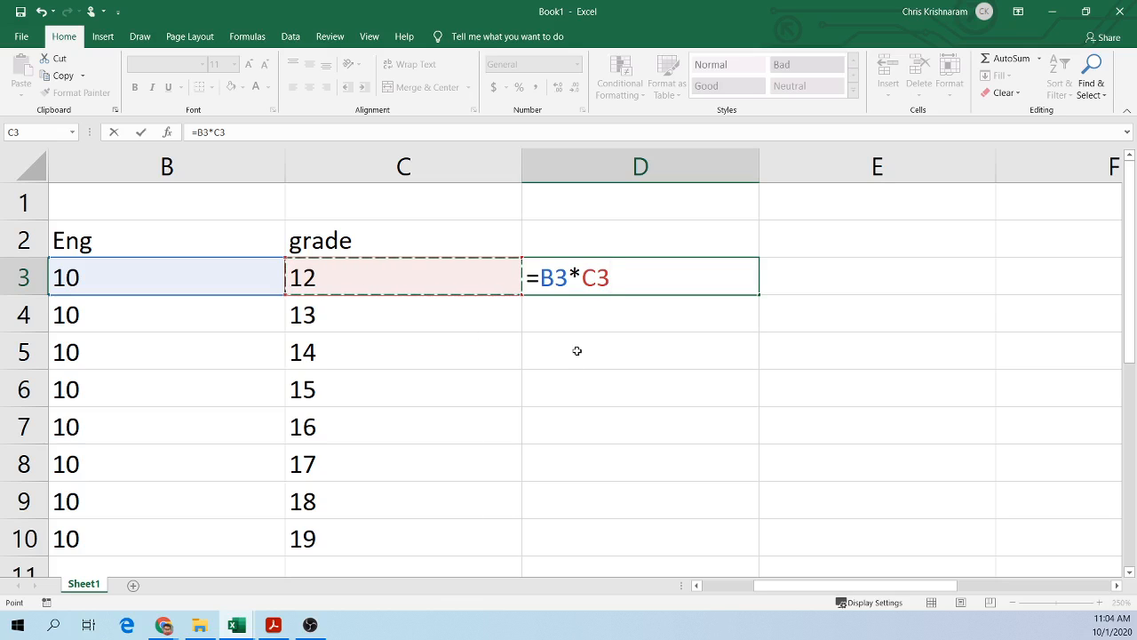
key("Return")
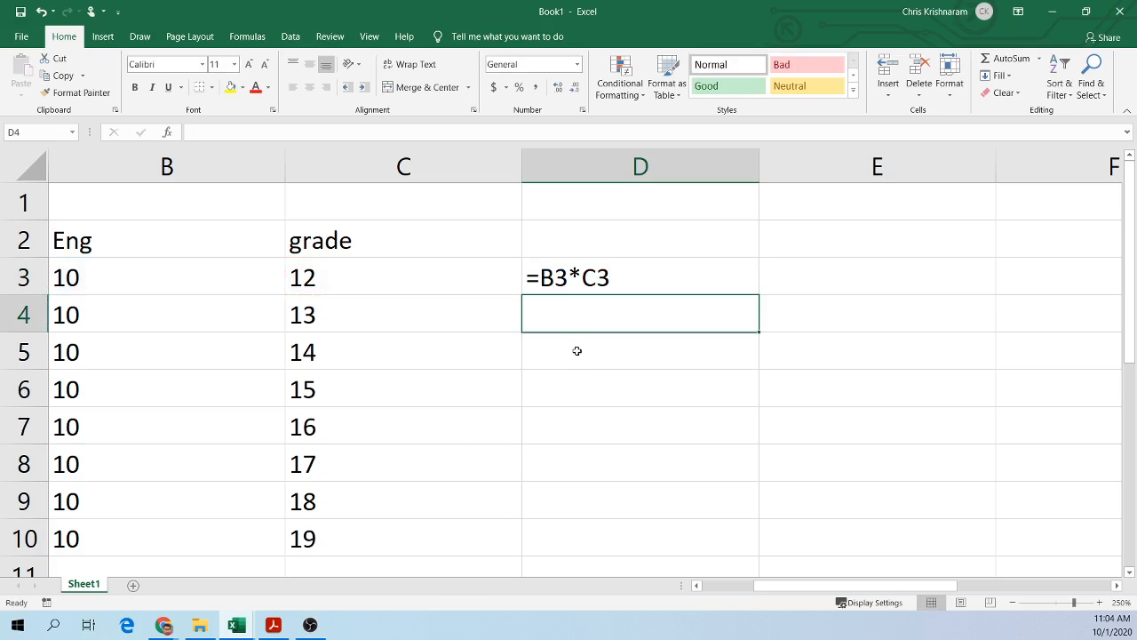
Step: Switch off formula display so D3 shows its calculated result
double_click(585, 281)
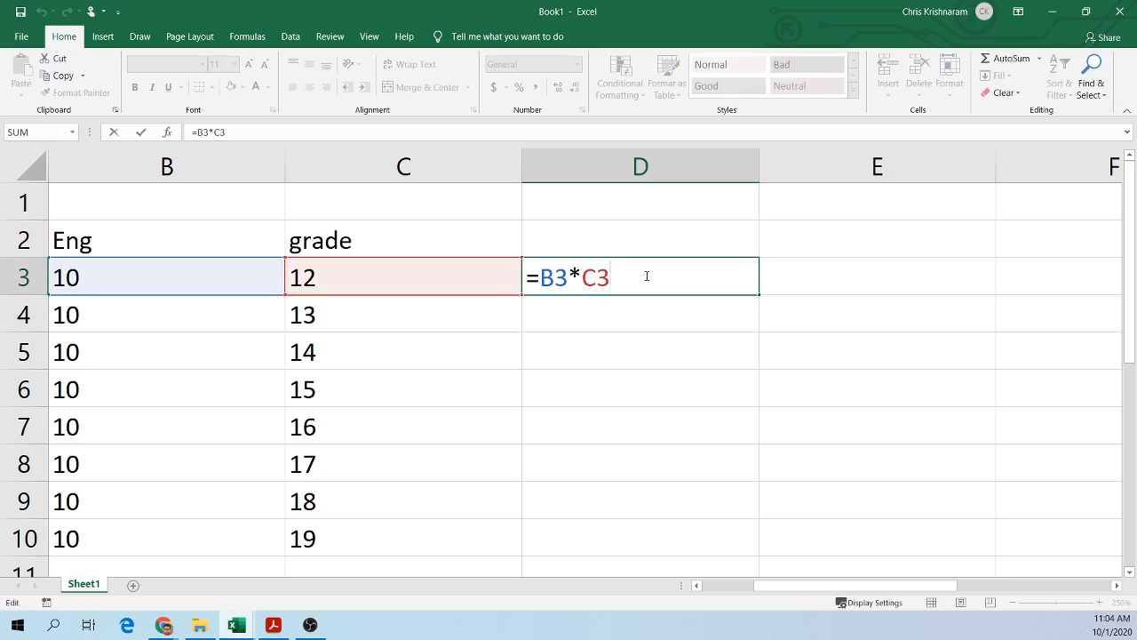
key("Return")
key("ctrl+grave")
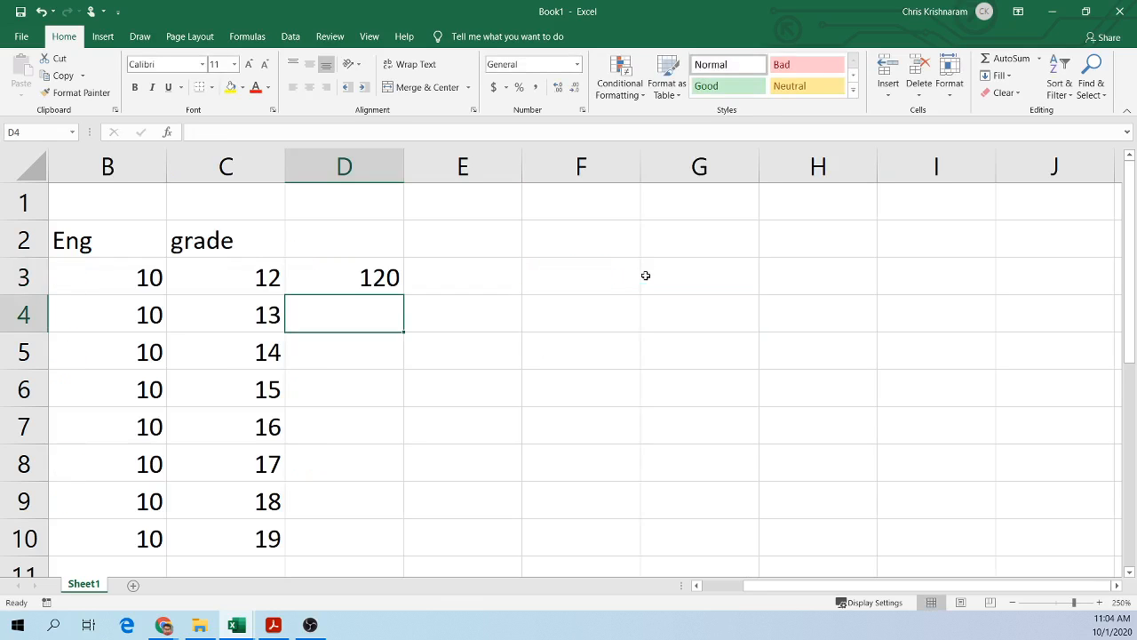
left_click(724, 586)
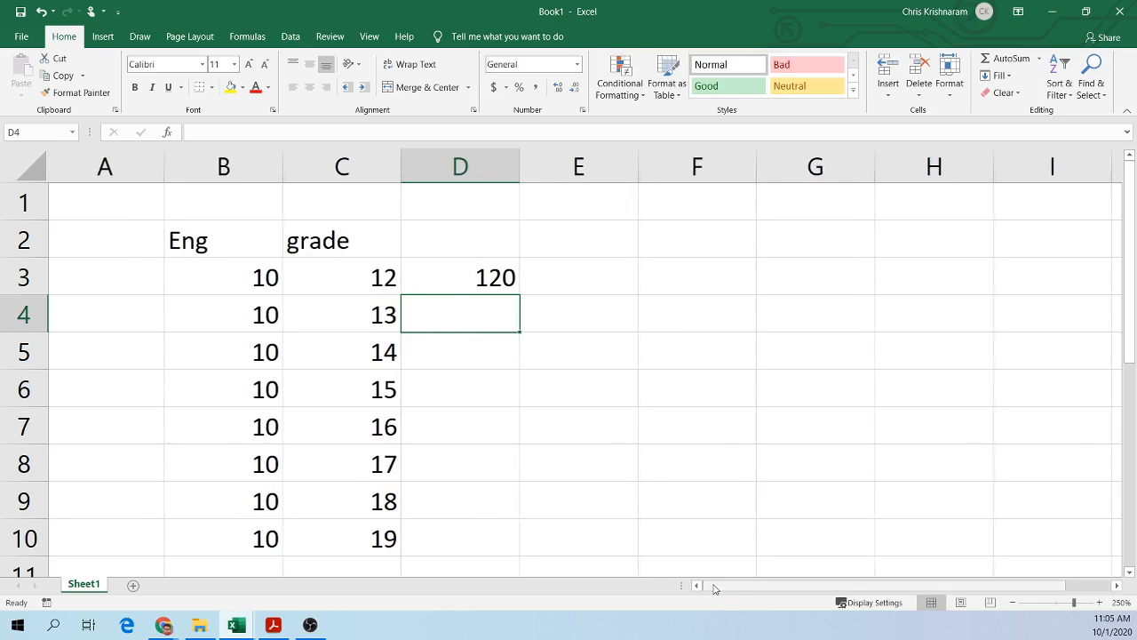
Step: Enter the formula =B4*C4 in D4 by pointing at the Eng and grade cells
left_click(426, 286)
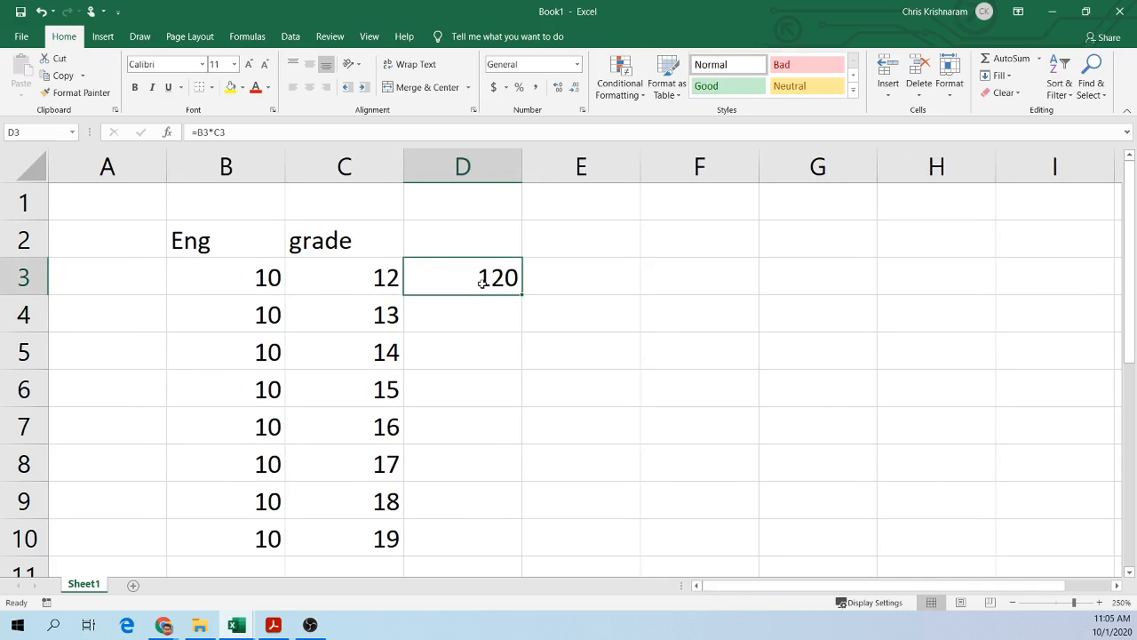
left_click(444, 317)
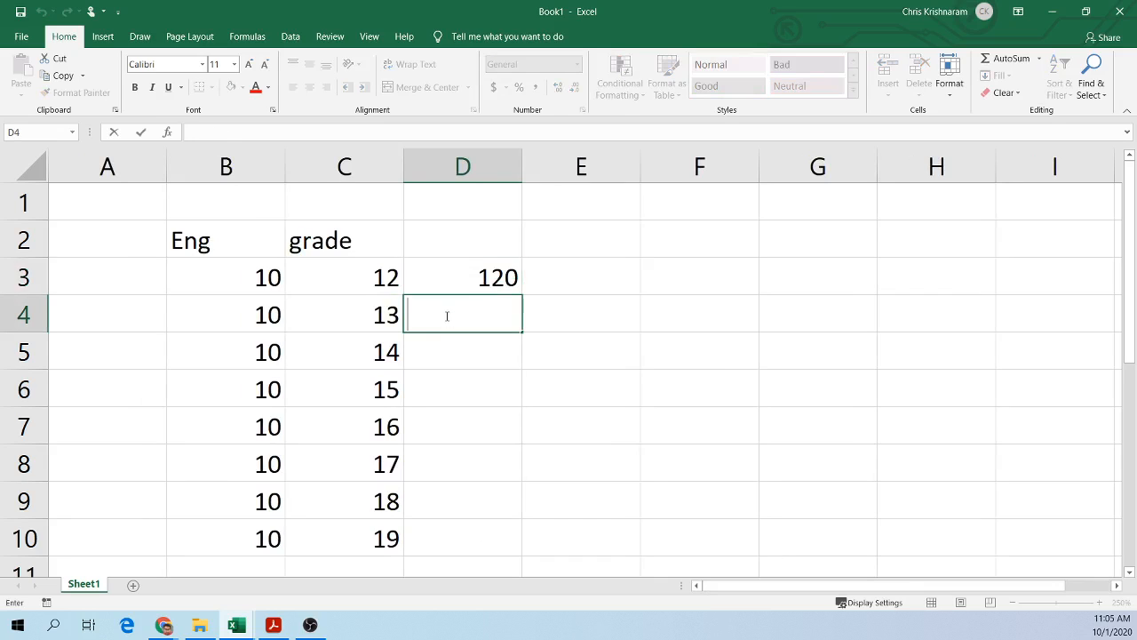
type("=")
left_click_drag(280, 311, 223, 320)
type("*")
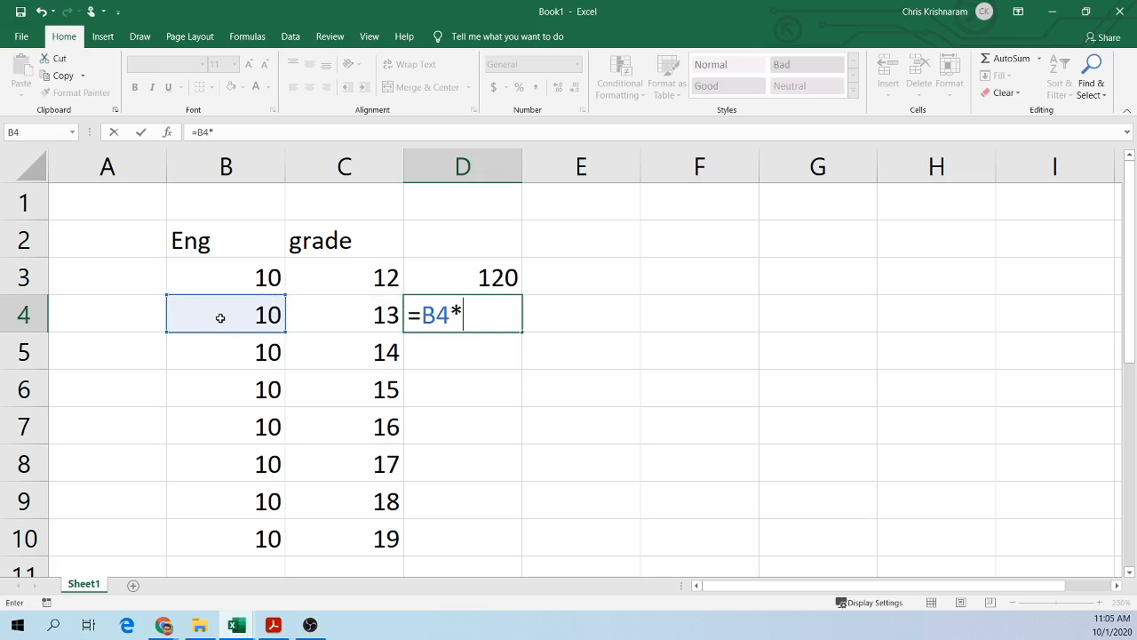
left_click(331, 314)
key("Return")
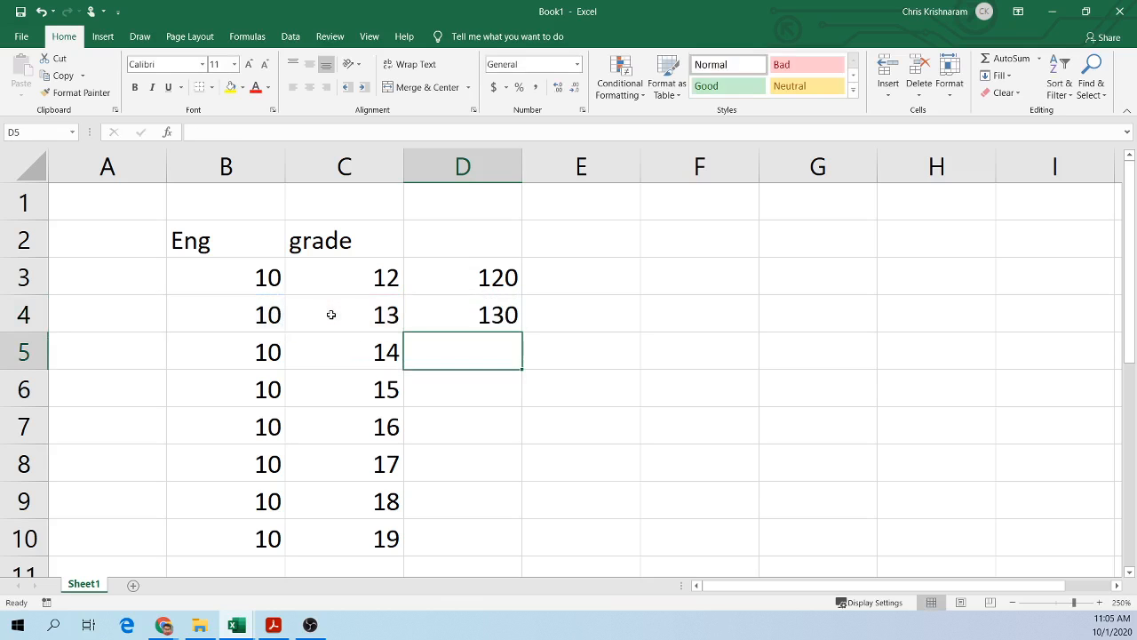
Step: Fill the formula in D3 down to D10, overwriting D4
left_click(492, 286)
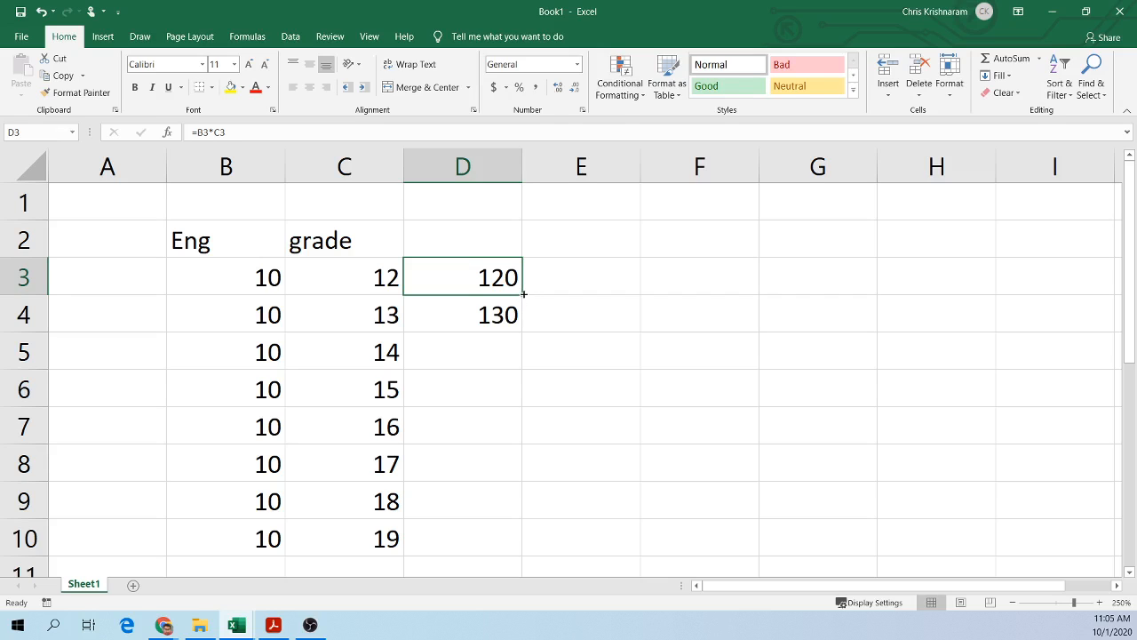
left_click_drag(524, 293, 520, 557)
left_click(490, 350)
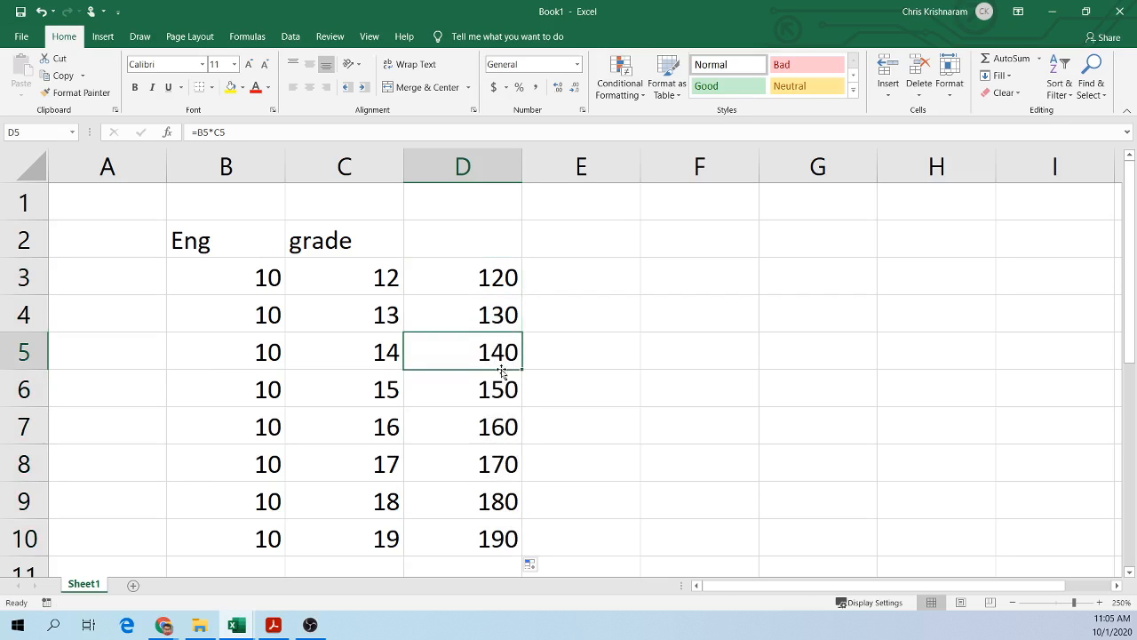
left_click(493, 419)
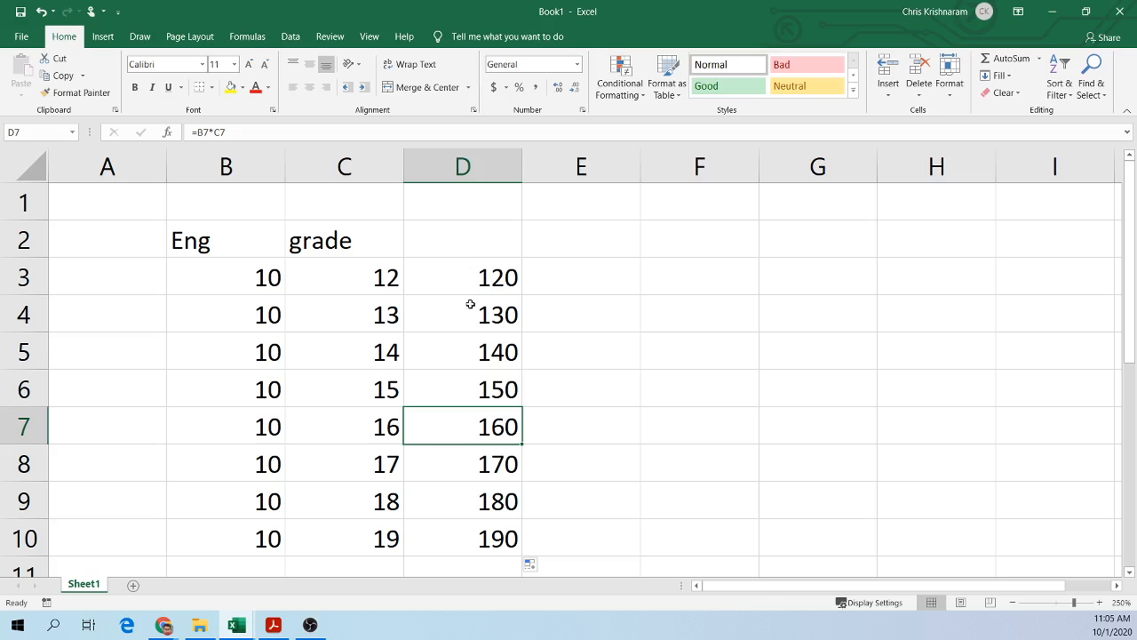
Step: Show formulas and compare the relative references in D3 and D10
key("ctrl+grave")
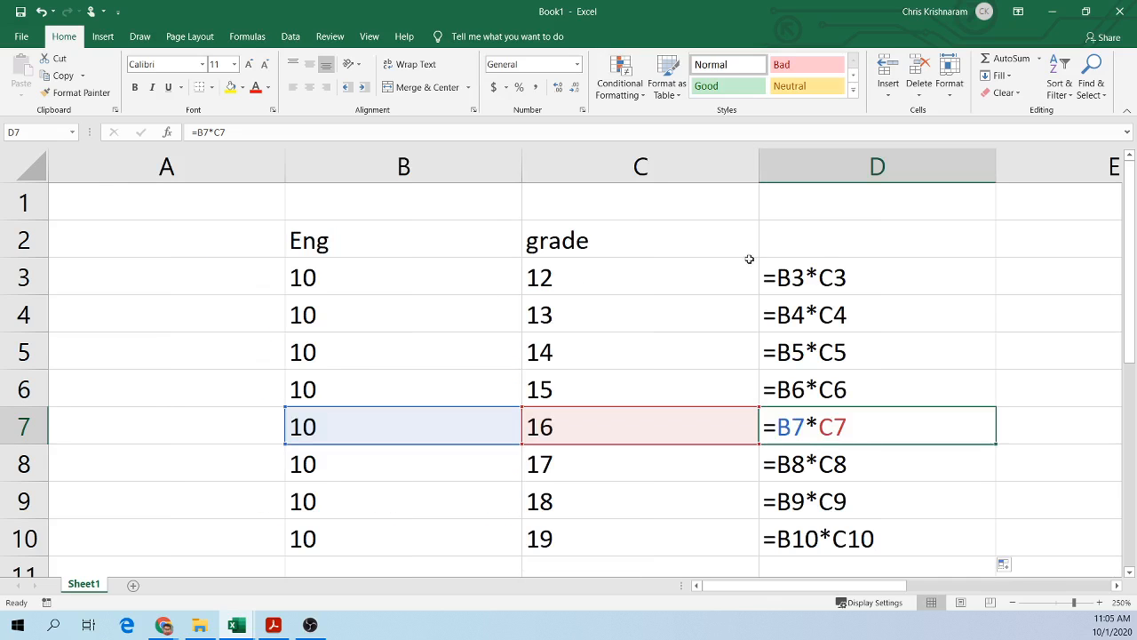
left_click(859, 279)
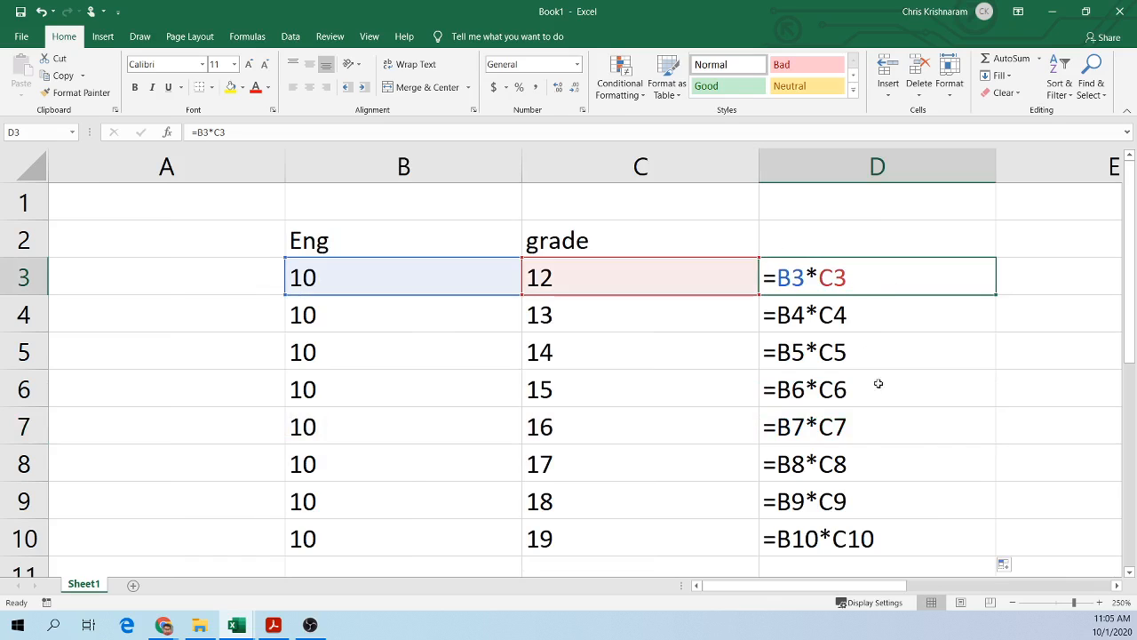
left_click(835, 533)
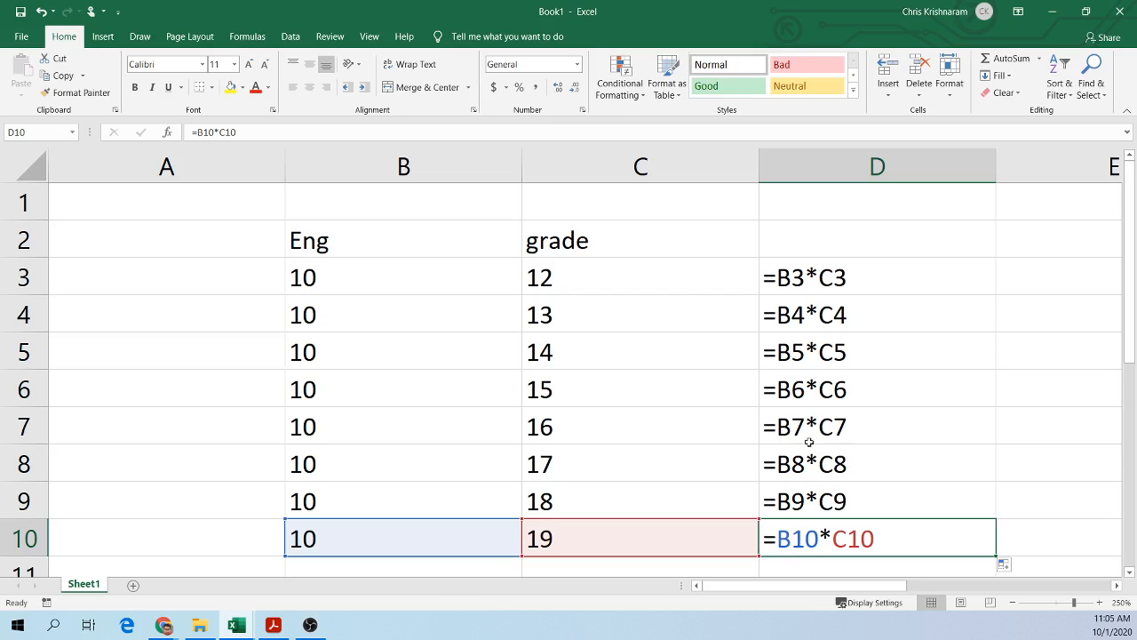
left_click(823, 275)
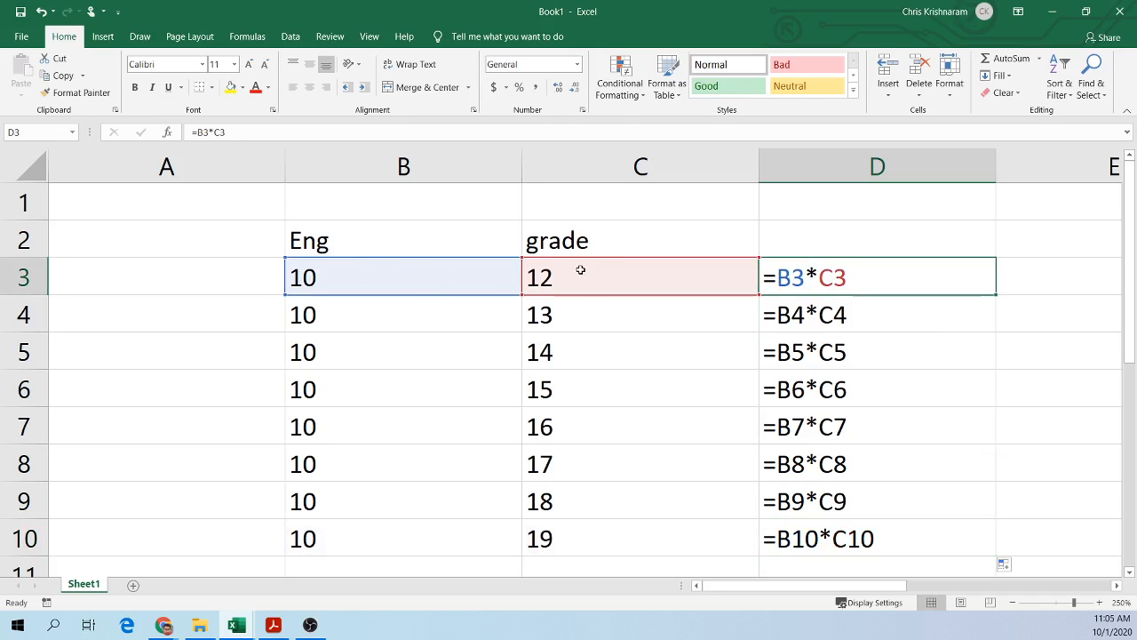
left_click(827, 539)
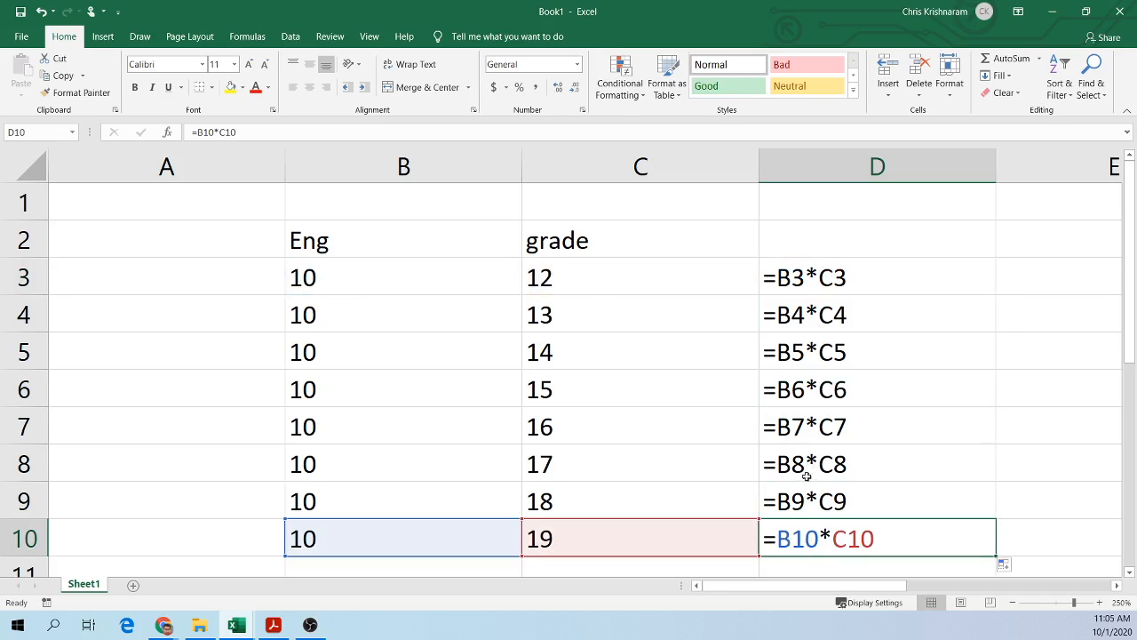
Step: Copy the formula in D3 and paste it into cell H18
left_click(588, 541)
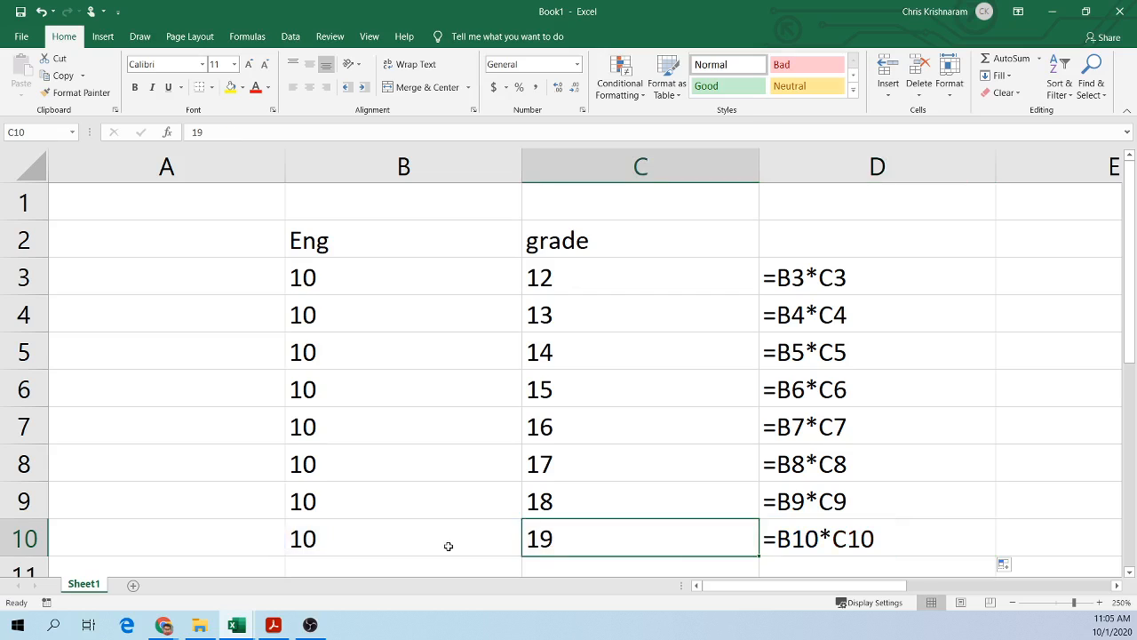
left_click(447, 543)
left_click(876, 524)
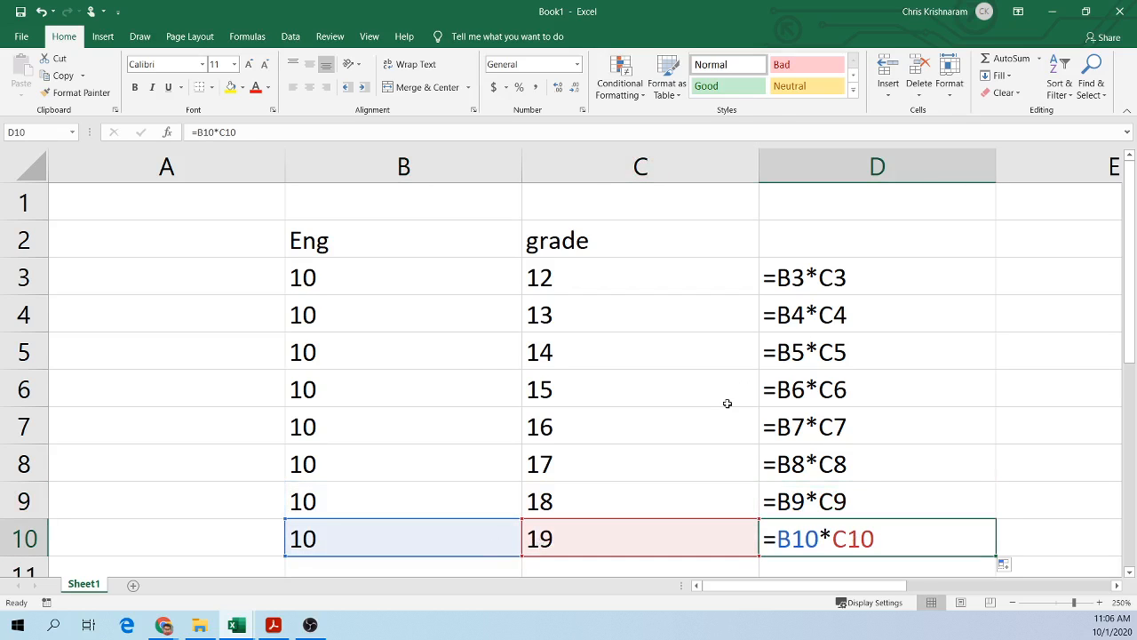
scroll(726, 404, "down", 1, "ctrl")
scroll(727, 404, "down", 8, "ctrl")
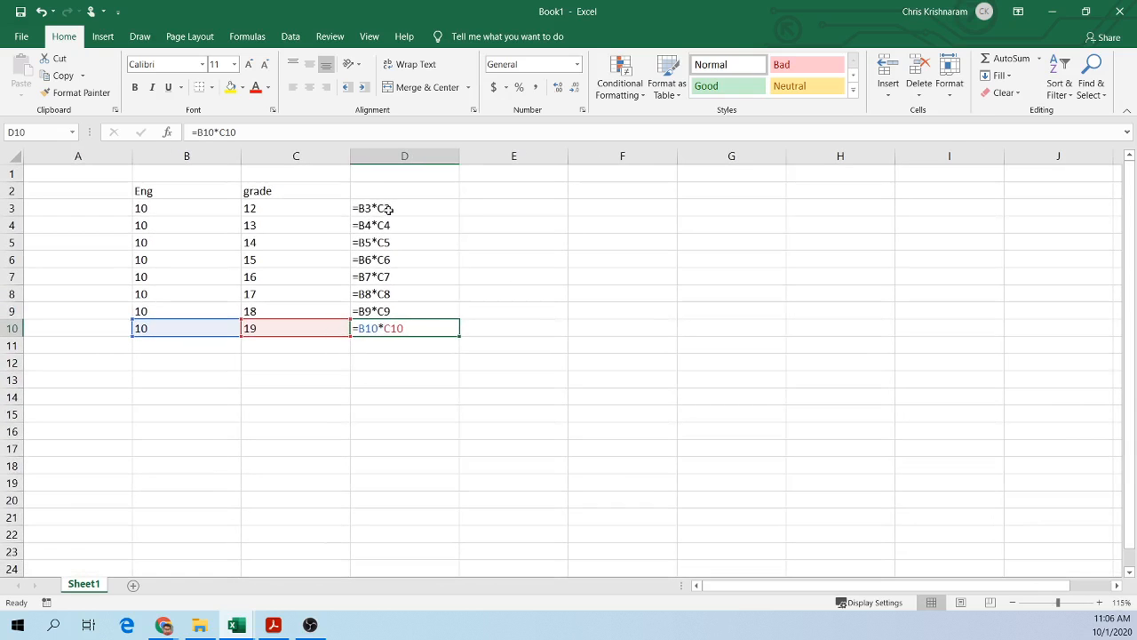
left_click(392, 209)
key("ctrl+c")
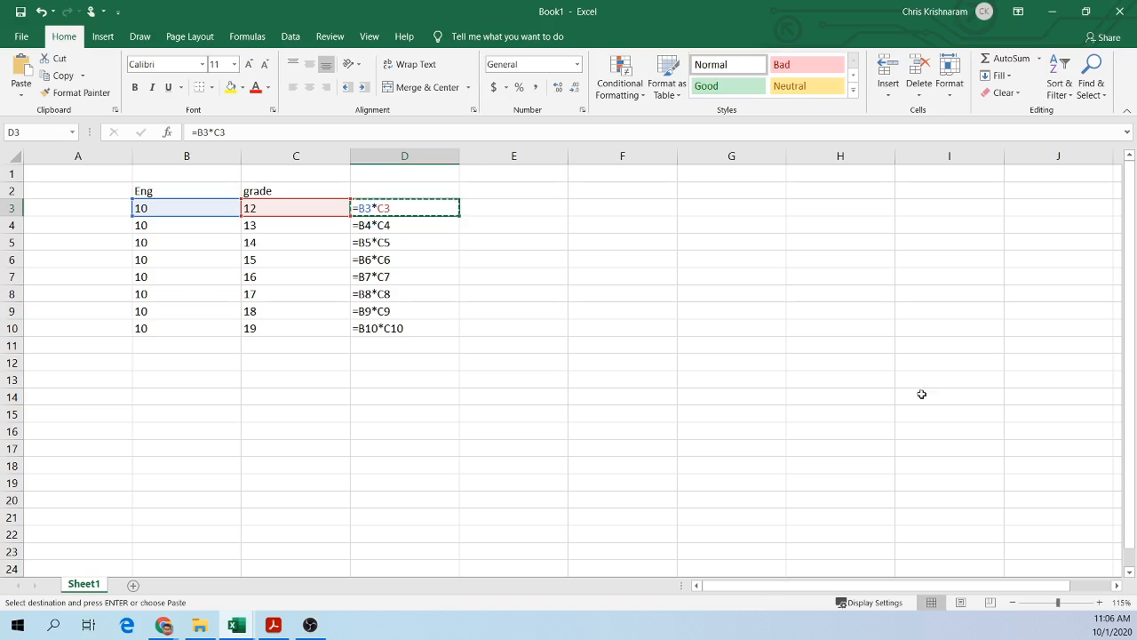
left_click(834, 468)
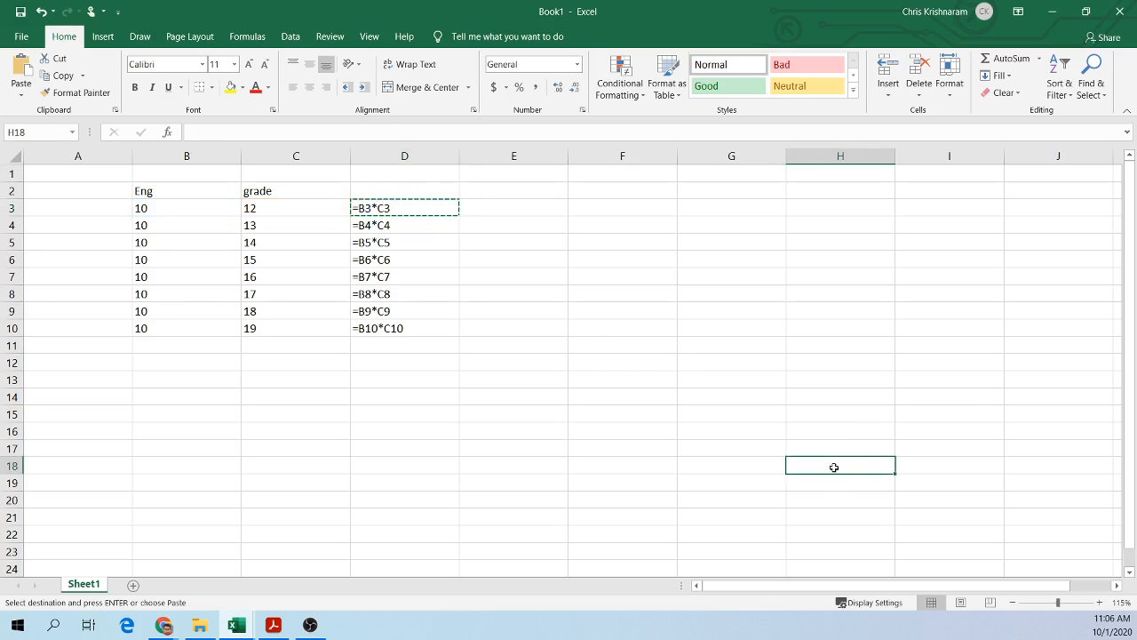
key("ctrl+v")
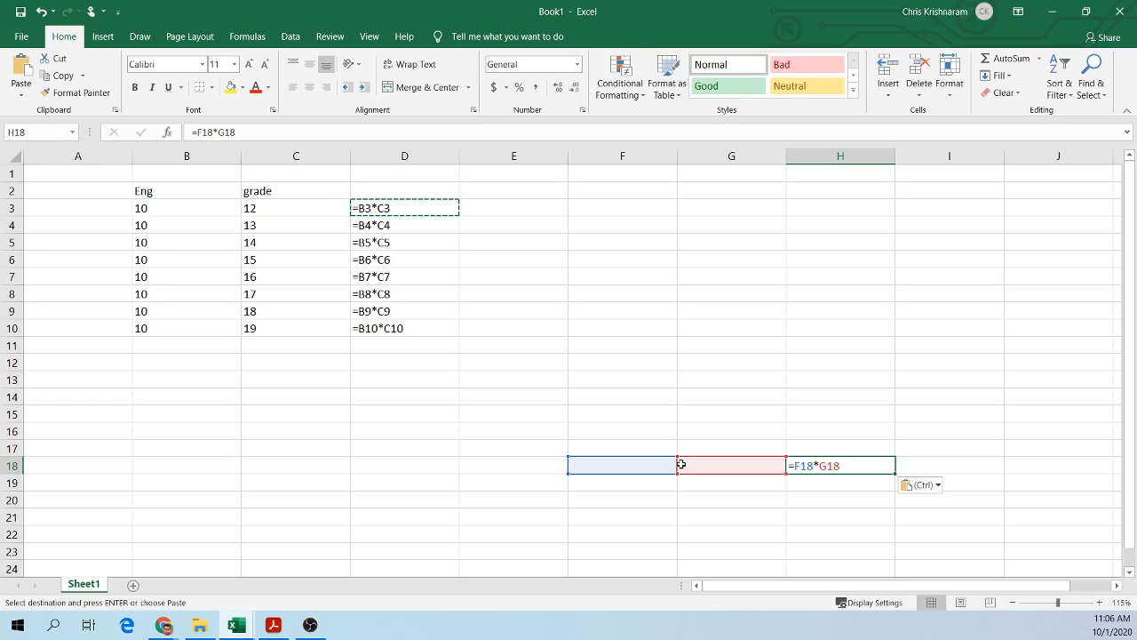
Step: Fill the formula in D3 down to D10 again
left_click(912, 413)
scroll(850, 482, "up", 3, "ctrl")
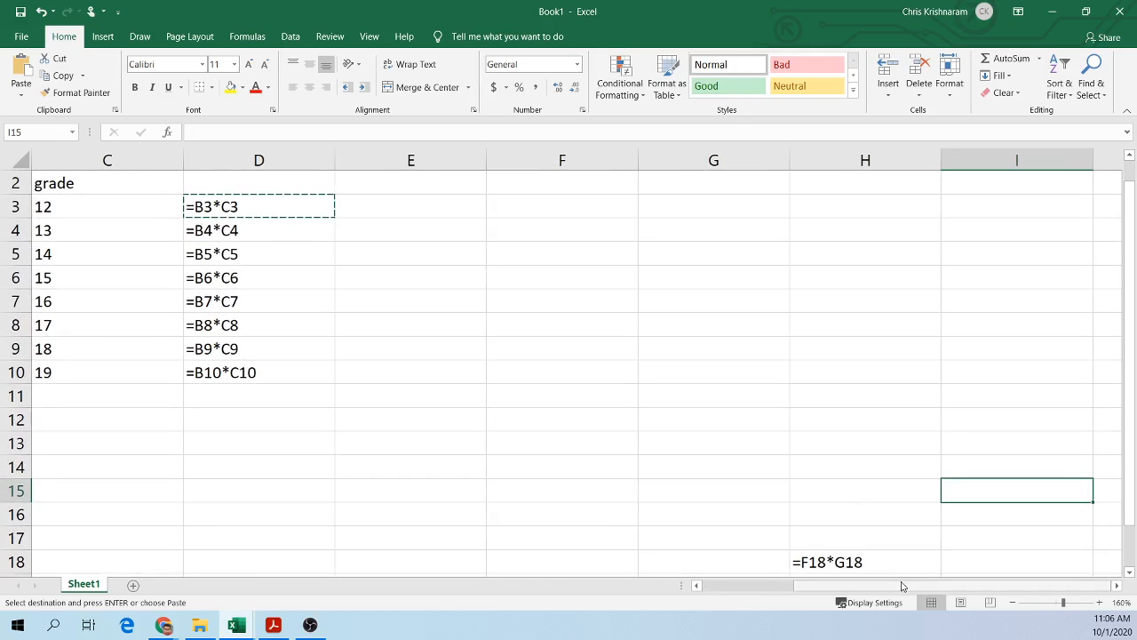
scroll(936, 485, "down", 4)
left_click(841, 278)
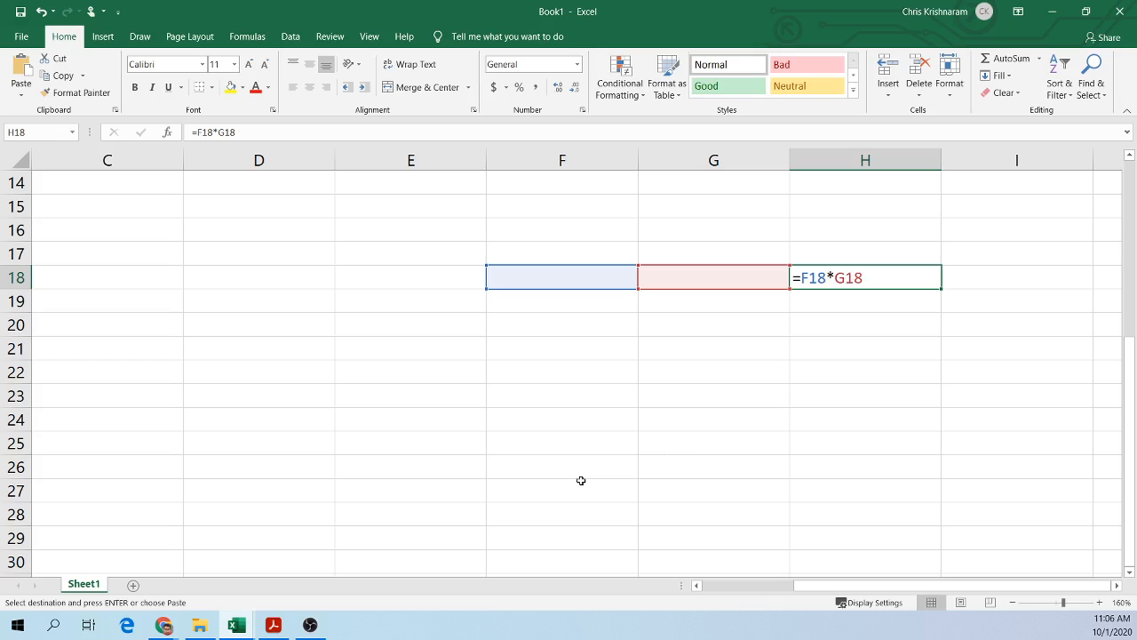
scroll(581, 481, "up", 5)
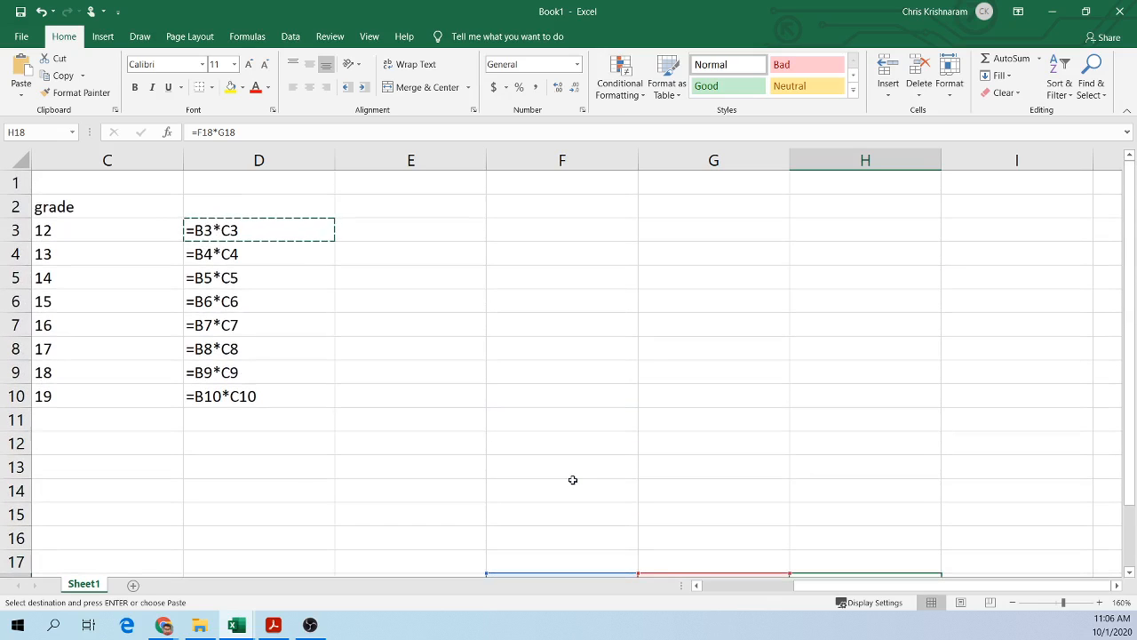
scroll(573, 479, "down", 1)
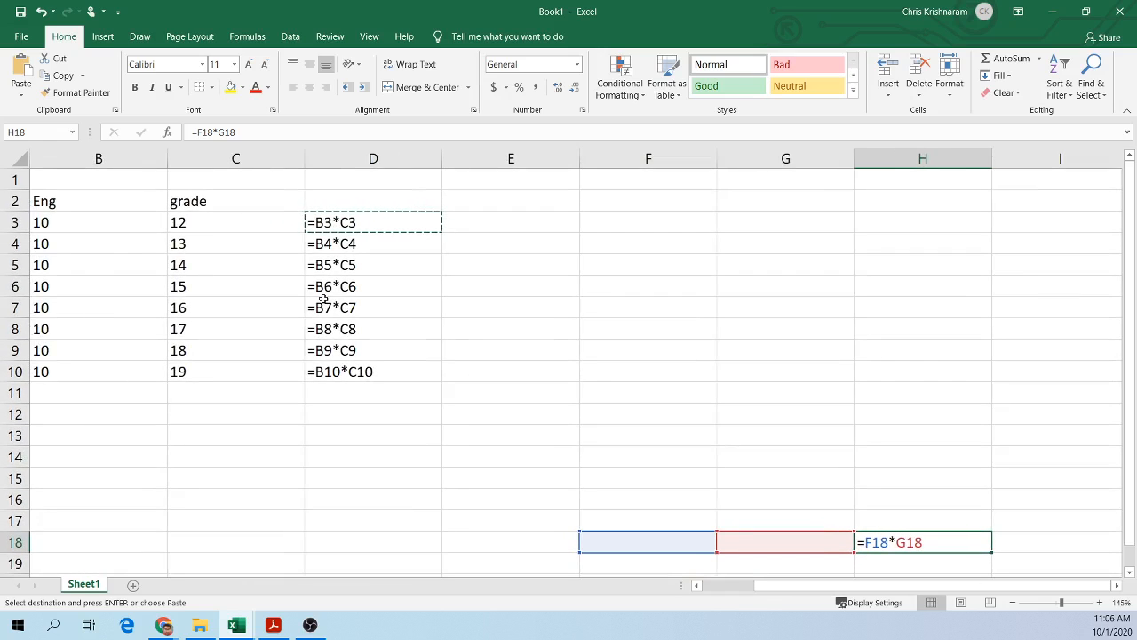
left_click(345, 222)
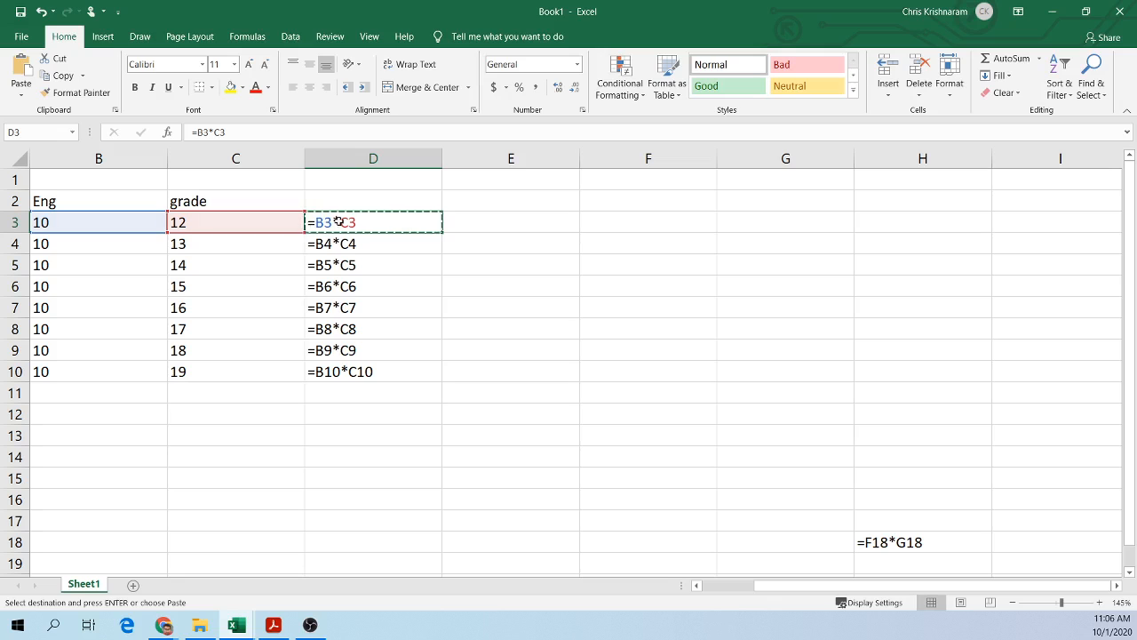
left_click(459, 307)
left_click(386, 223)
left_click_drag(442, 232, 442, 374)
left_click(341, 371)
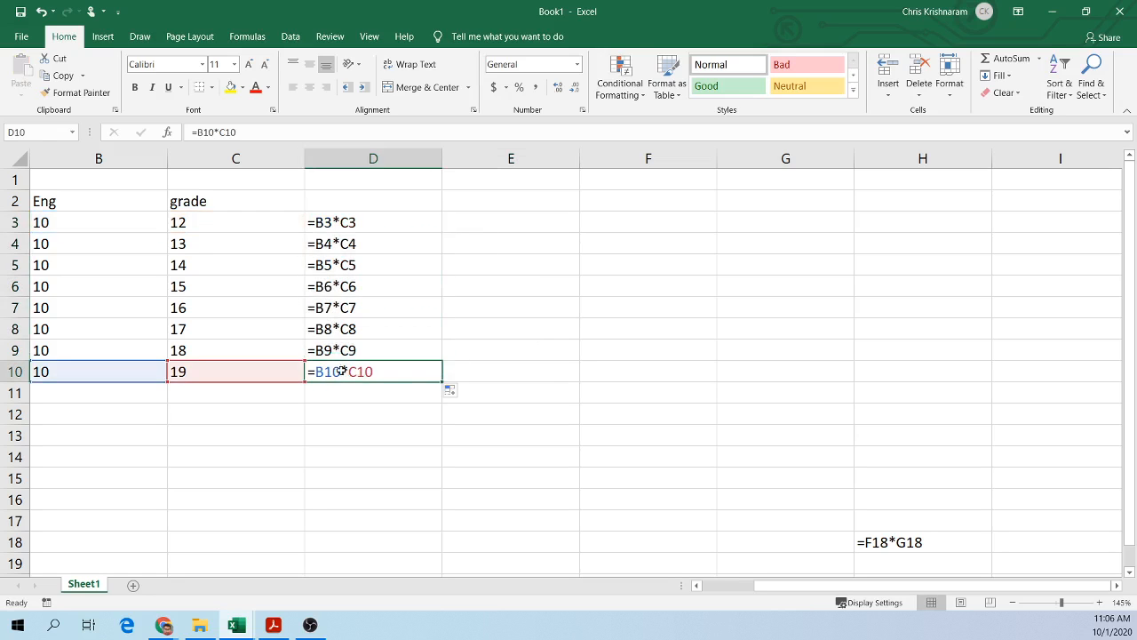
Step: Inspect the references in the column D formulas and in the pasted formula in H18
left_click(352, 265)
left_click(346, 287)
left_click(345, 348)
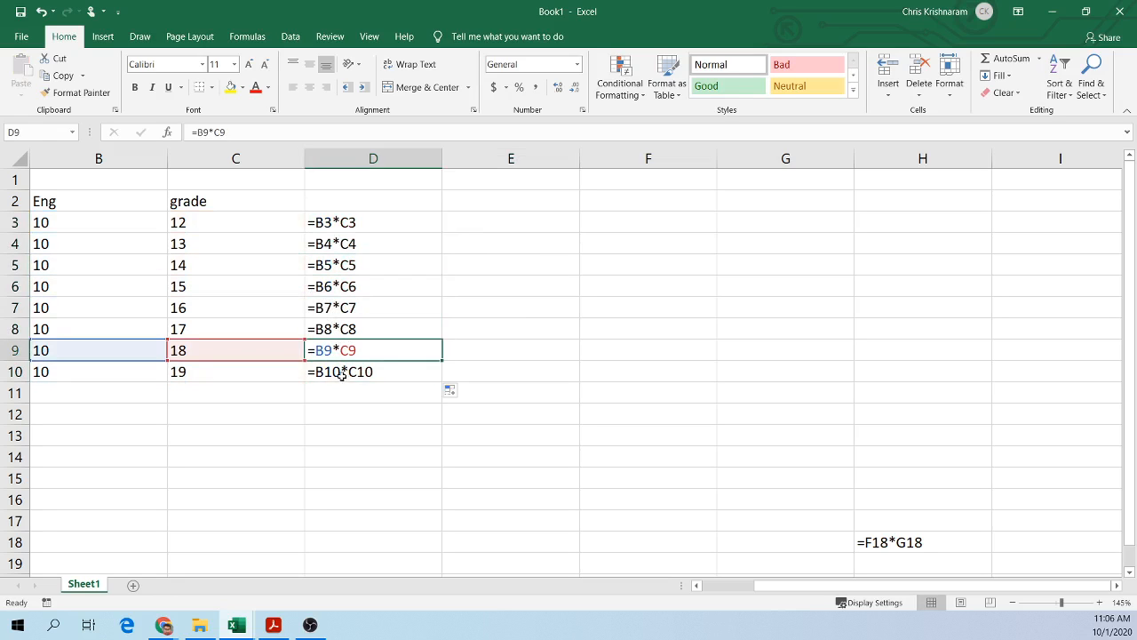
left_click(341, 371)
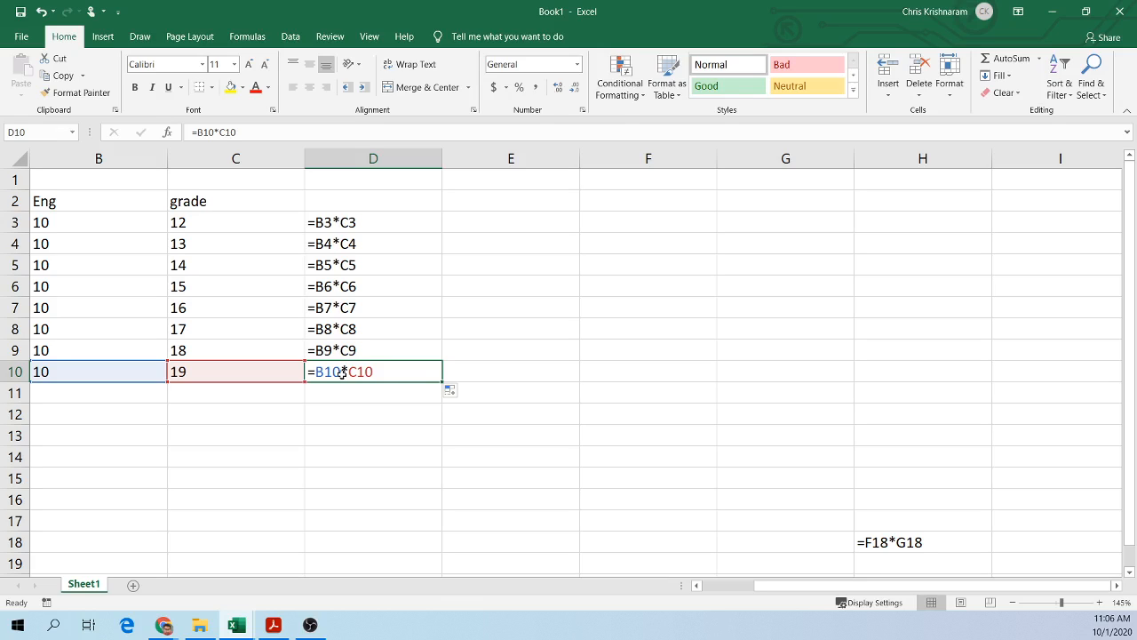
left_click(325, 228)
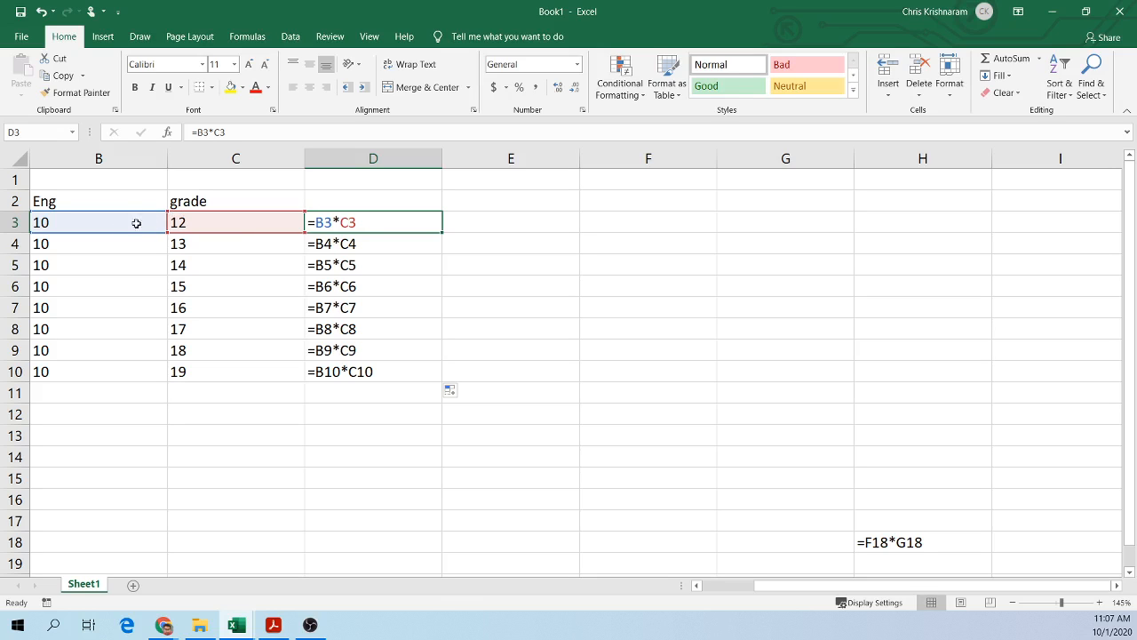
left_click(325, 373)
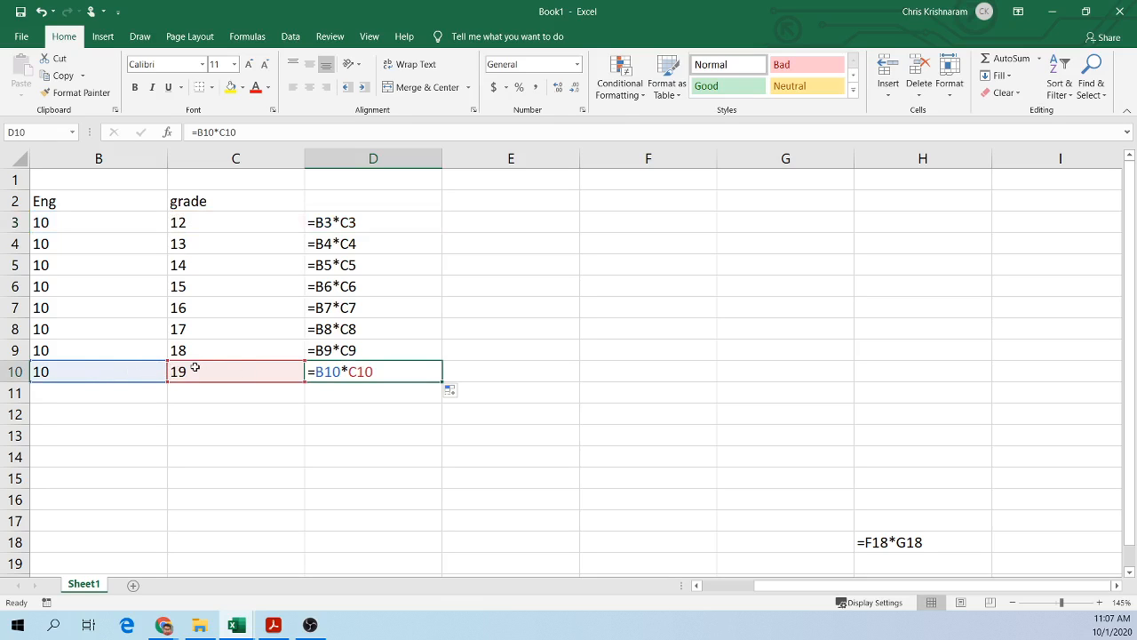
left_click(886, 541)
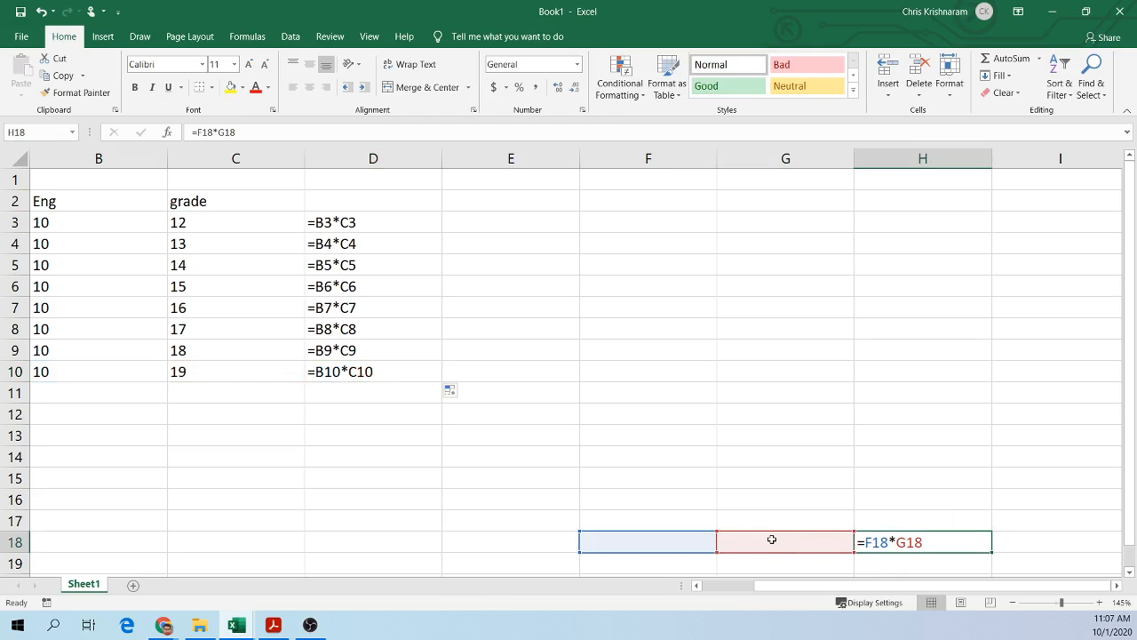
scroll(959, 510, "up", 3, "ctrl")
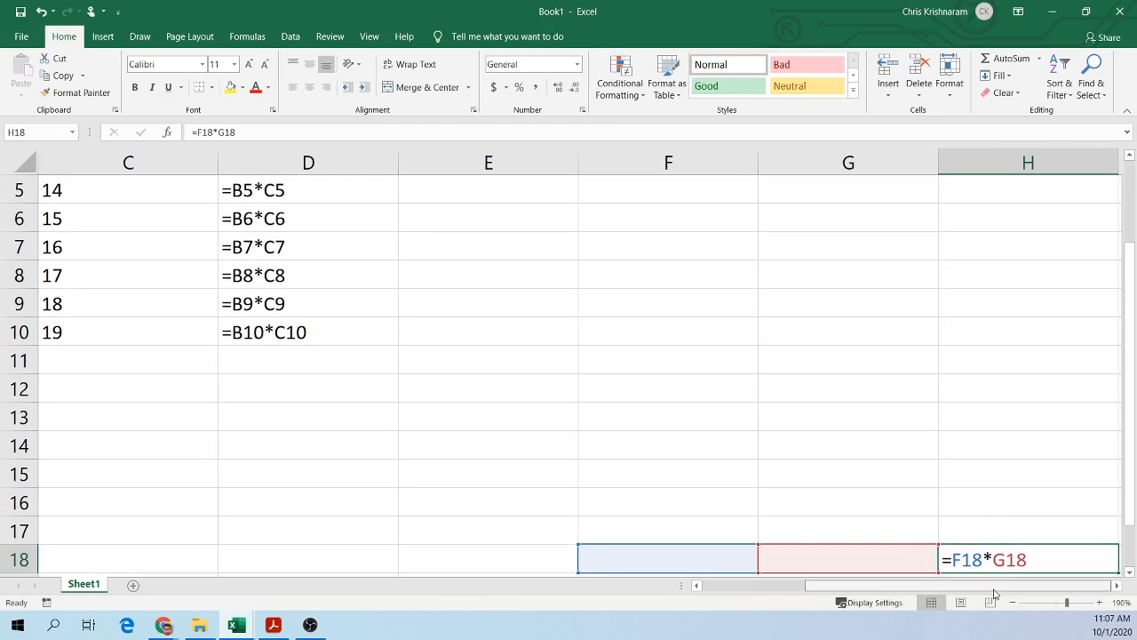
scroll(993, 555, "down", 3)
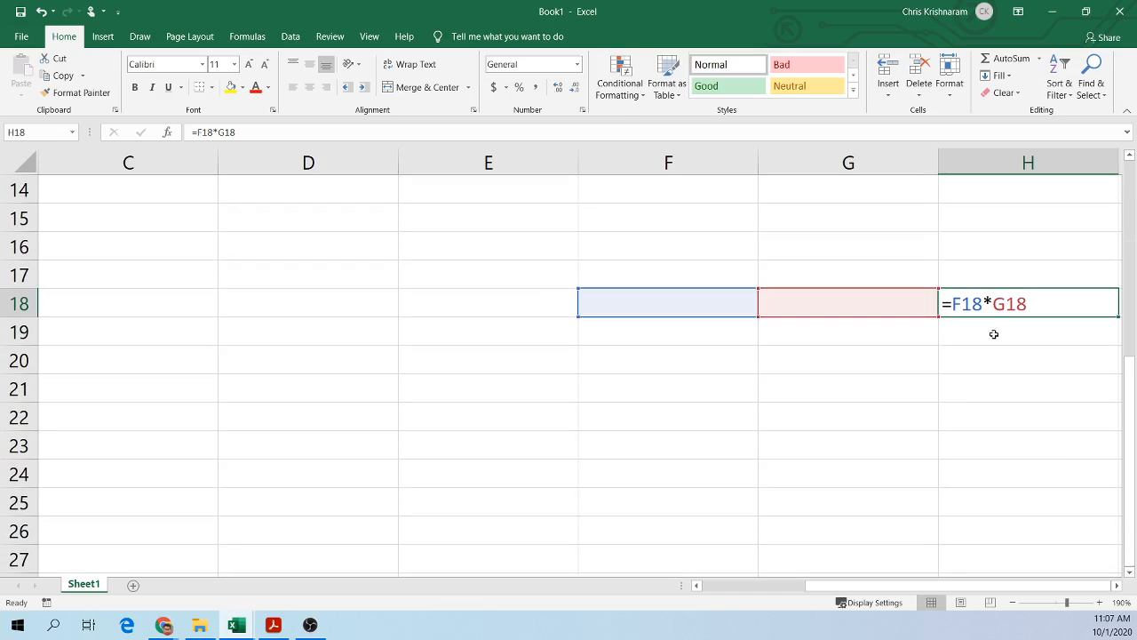
left_click(984, 267)
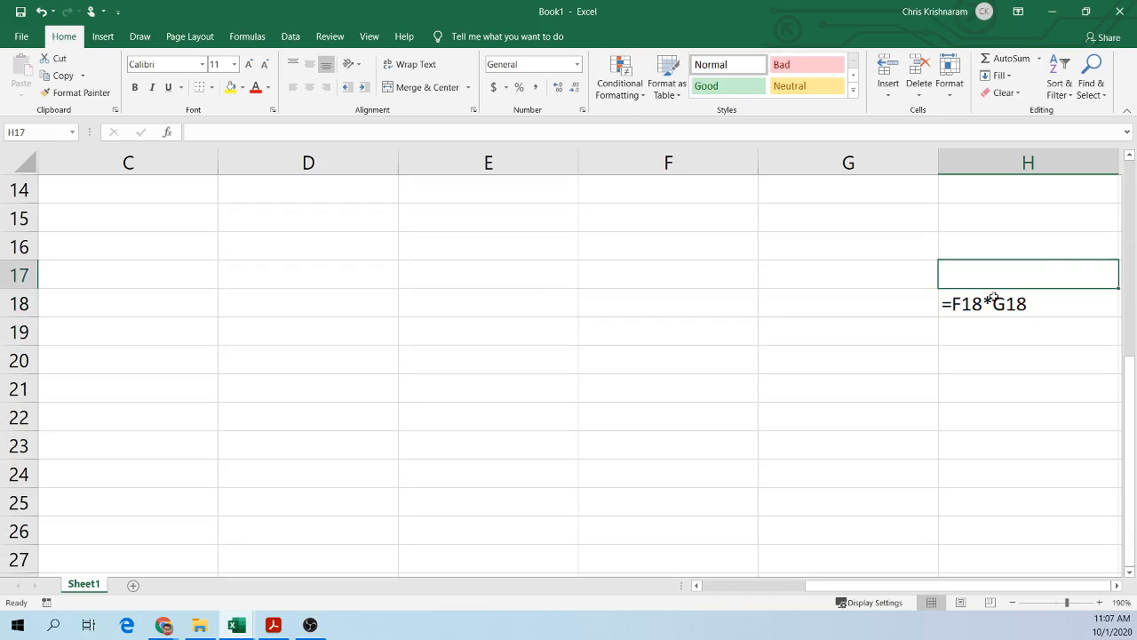
double_click(992, 302)
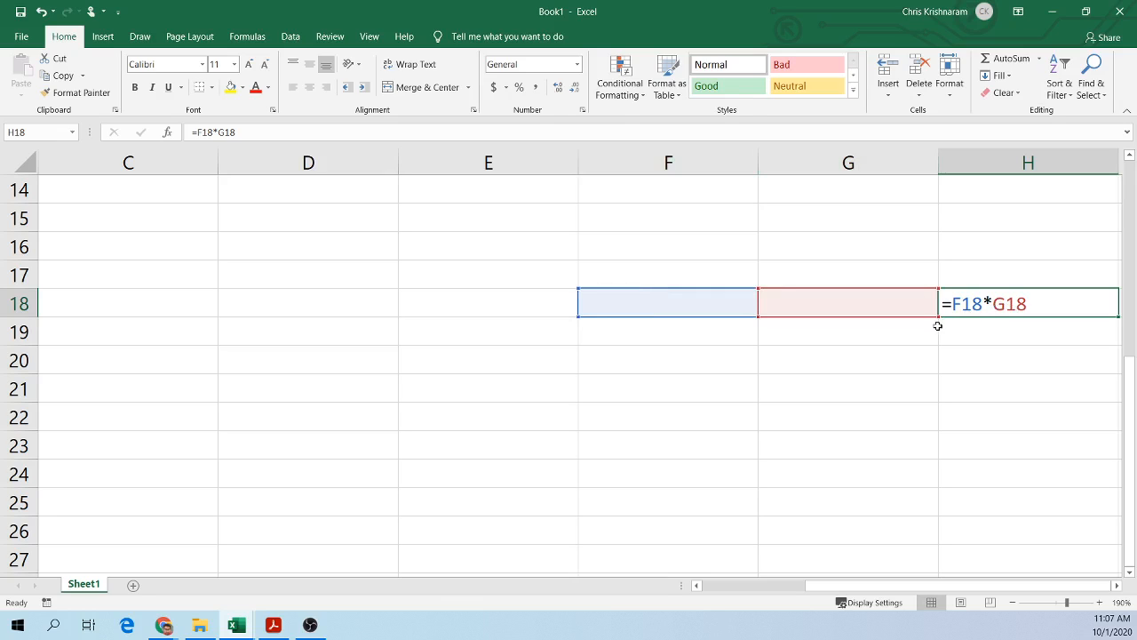
scroll(758, 395, "down", 1)
scroll(758, 394, "up", 3)
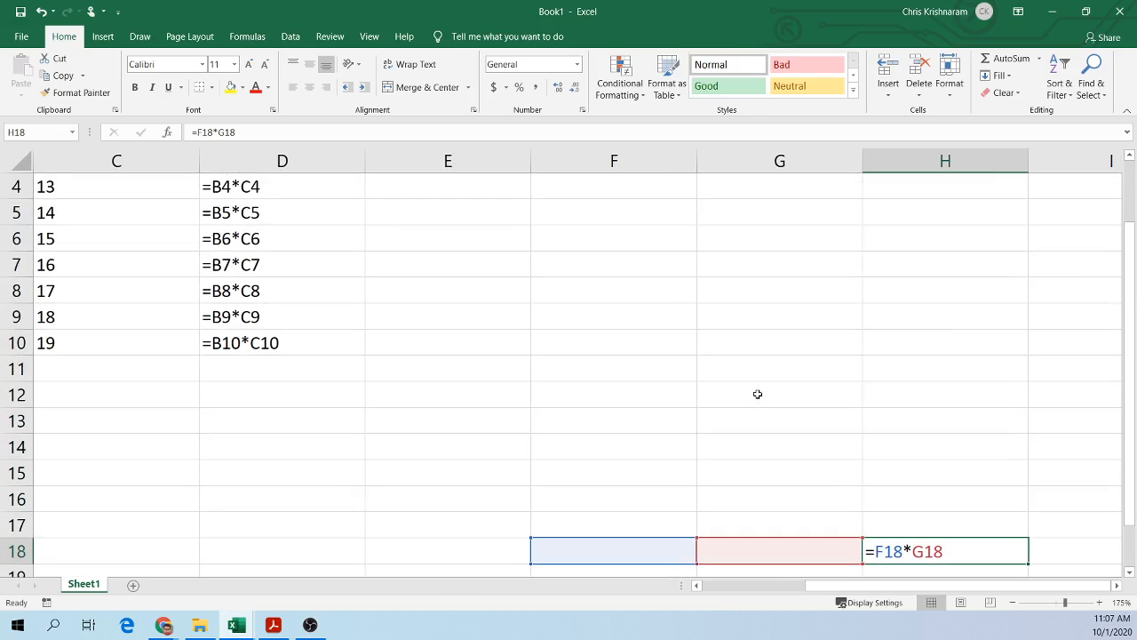
scroll(483, 440, "up", 1)
left_click(706, 583)
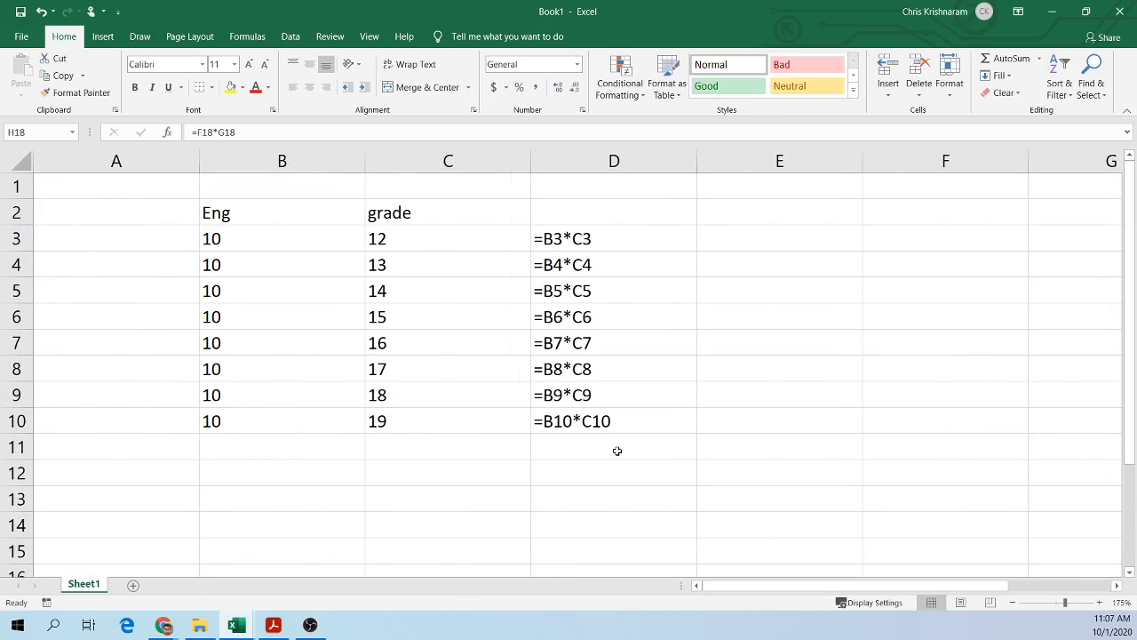
scroll(617, 450, "down", 6)
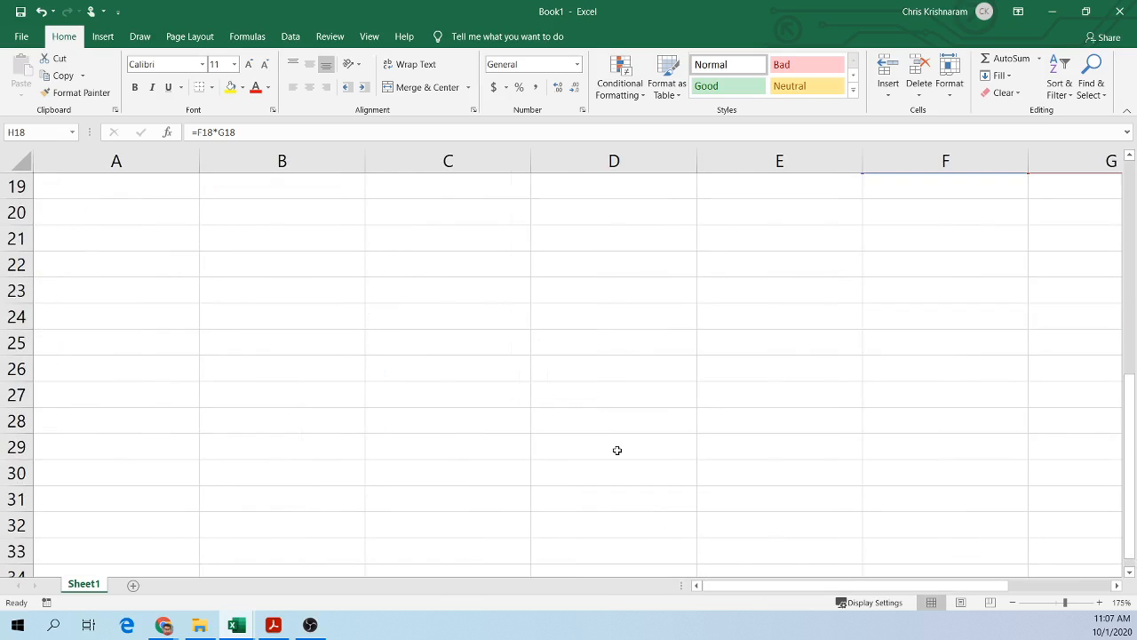
scroll(617, 450, "up", 6)
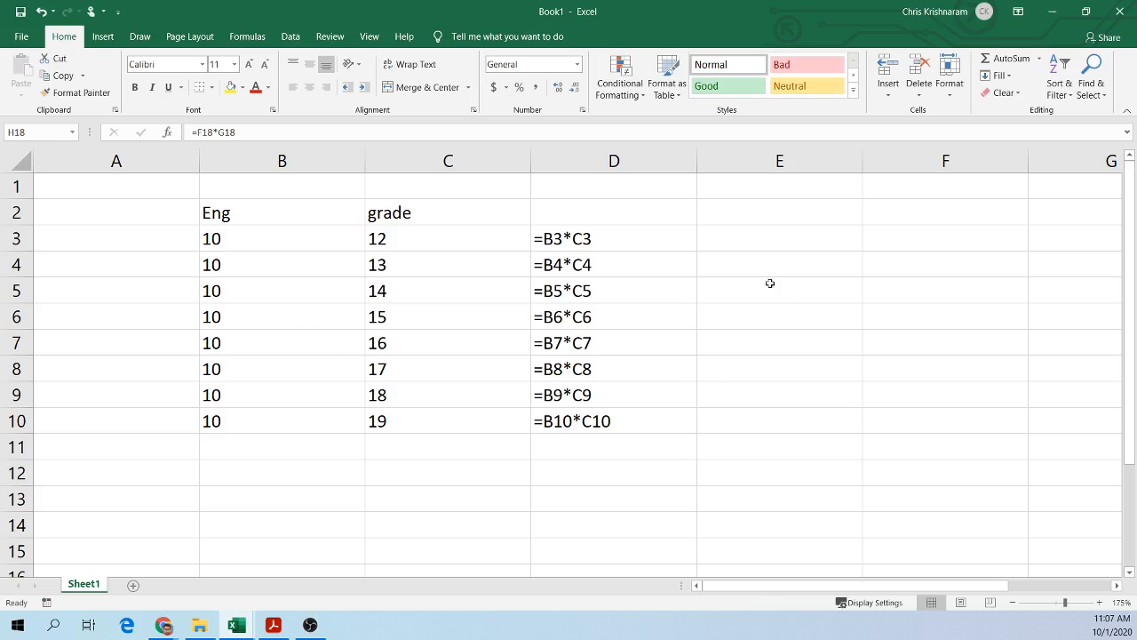
Step: Enter the formula =D1+D2 in E6 by pointing at cells D1 and D2
left_click(795, 318)
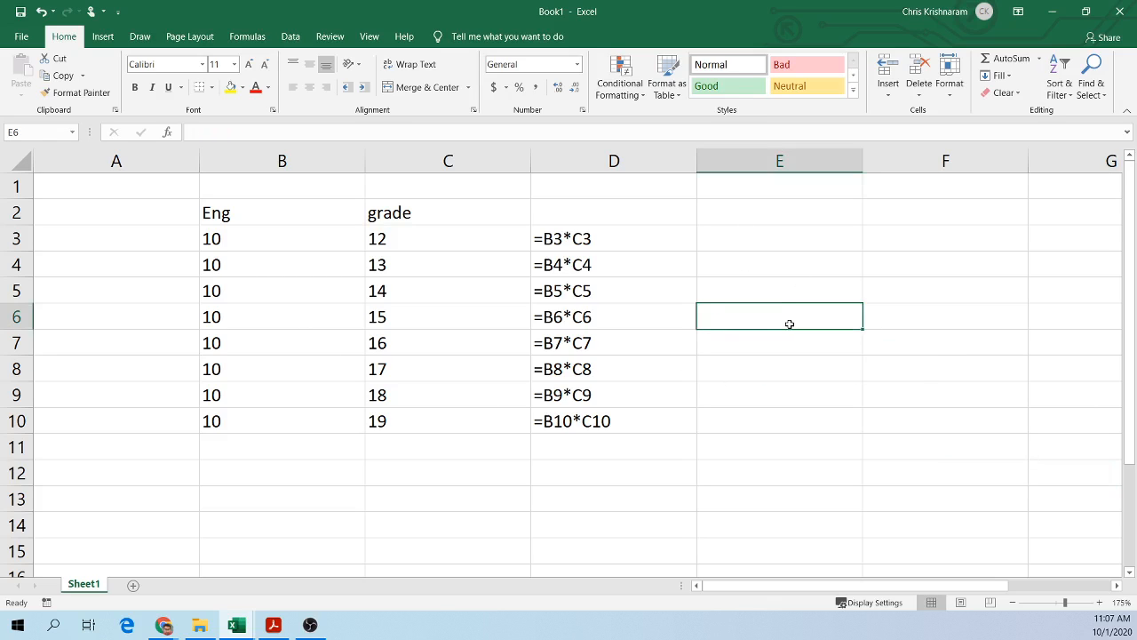
type("=")
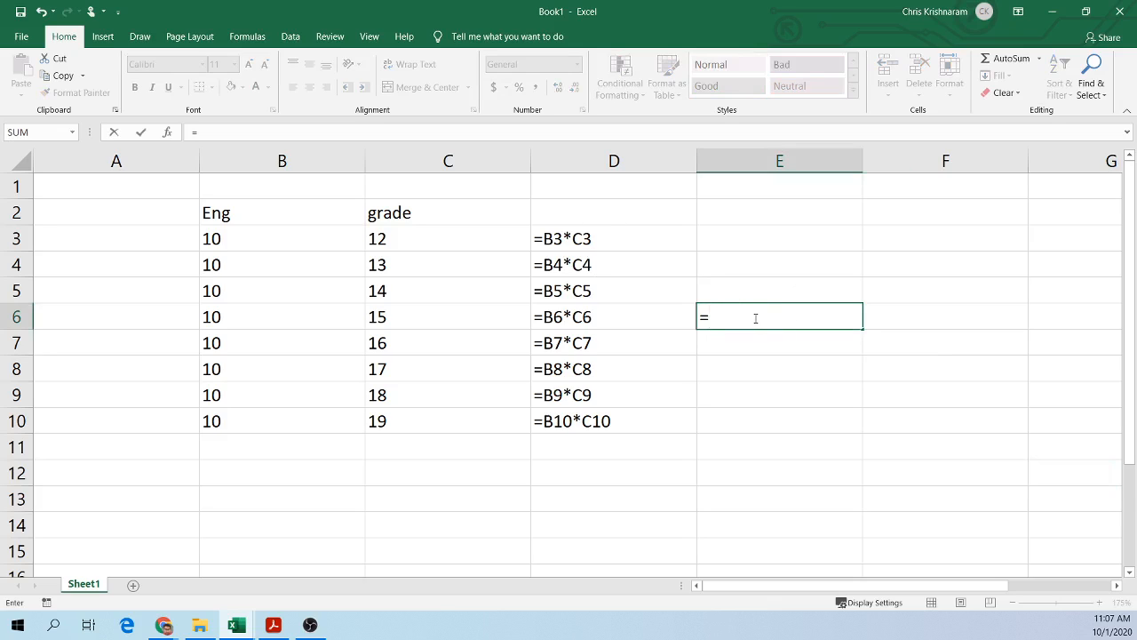
left_click(591, 190)
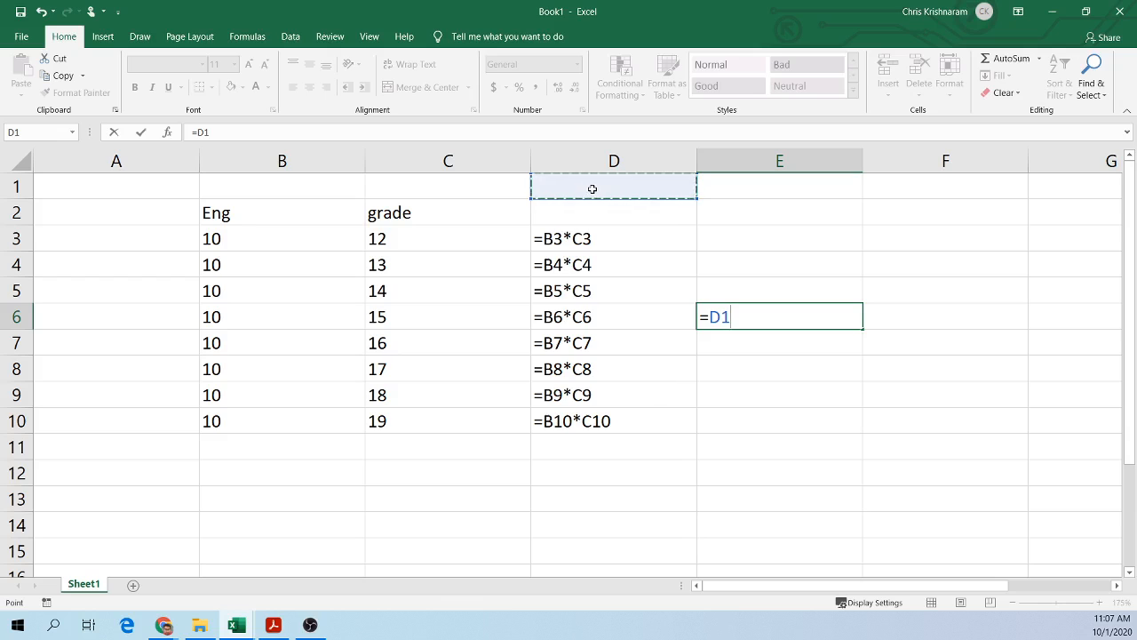
type("+")
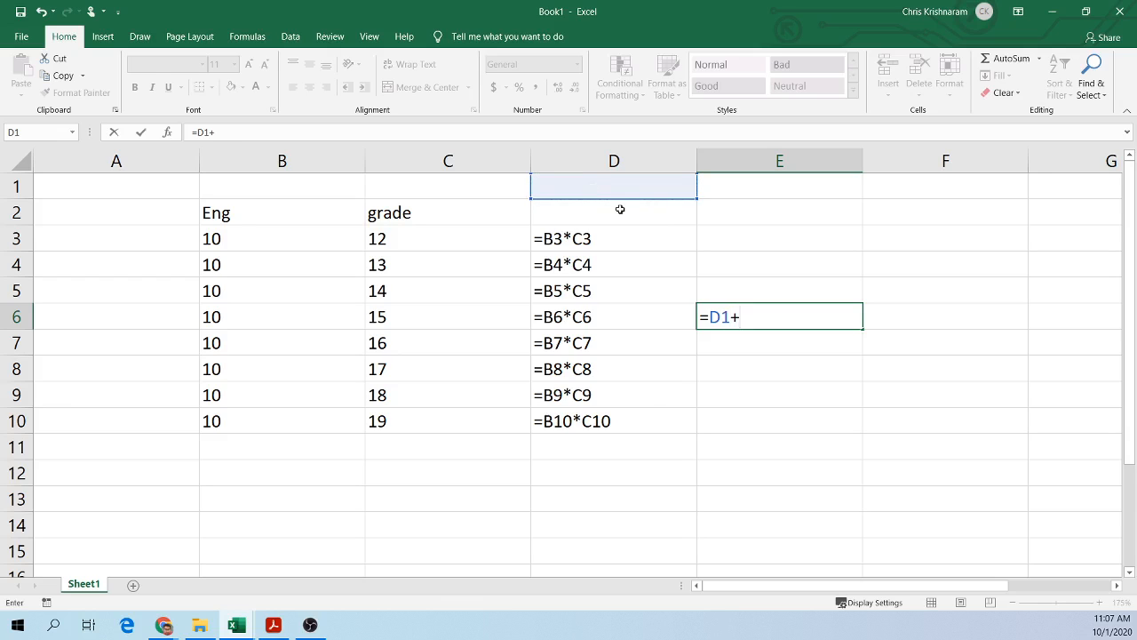
left_click(619, 209)
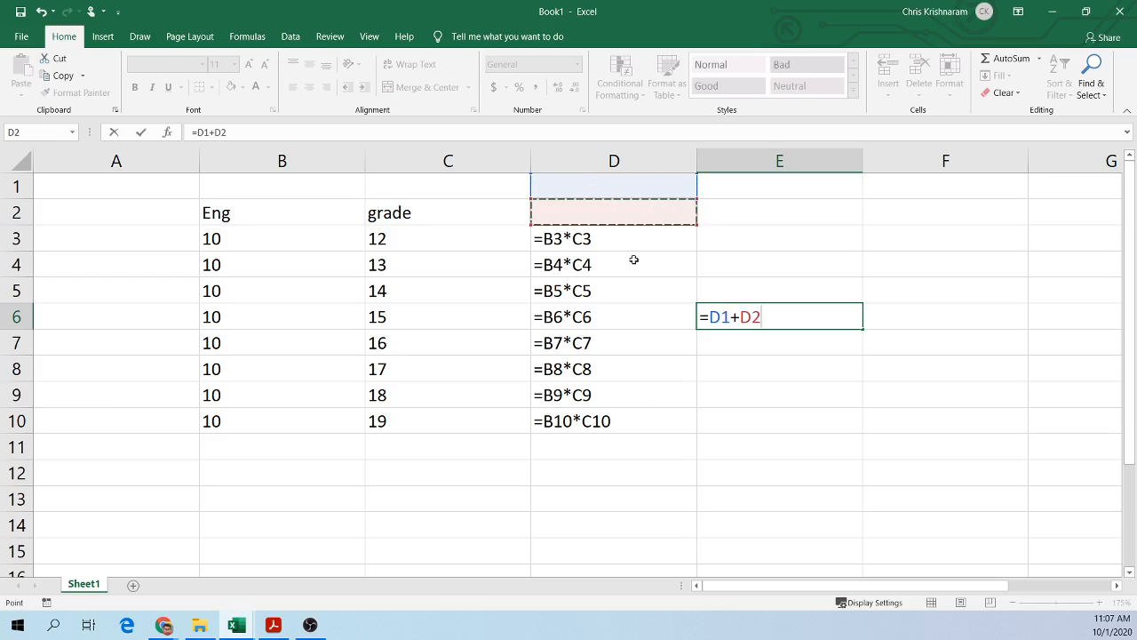
key("Return")
Step: Copy the formula in E6 and paste it into cell H13
double_click(721, 316)
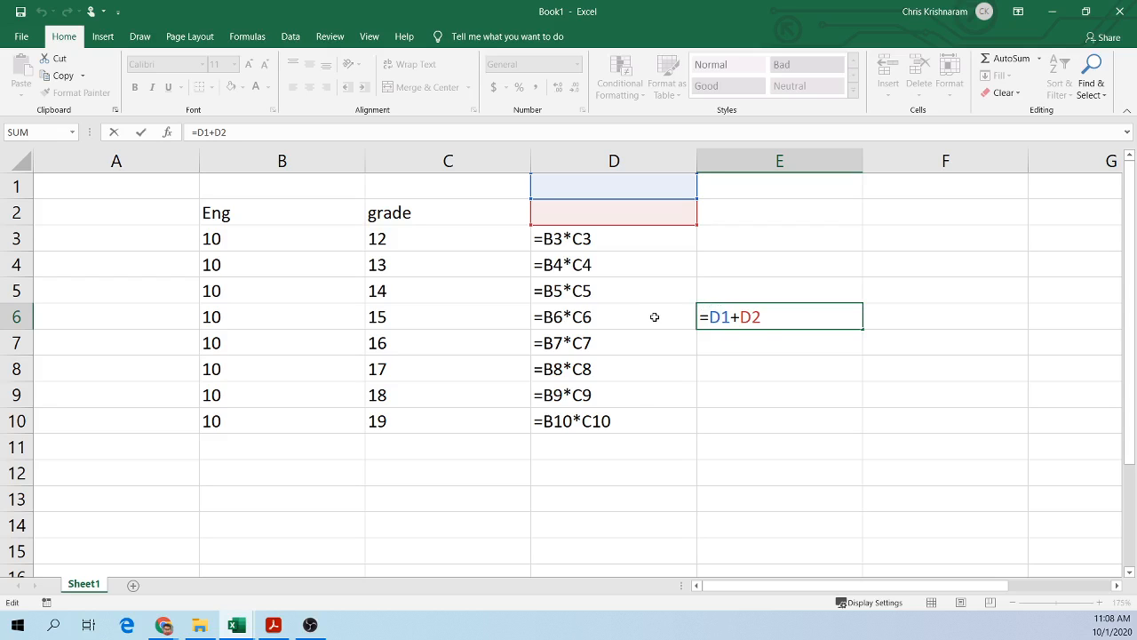
left_click(711, 359)
left_click(762, 316)
key("ctrl+c")
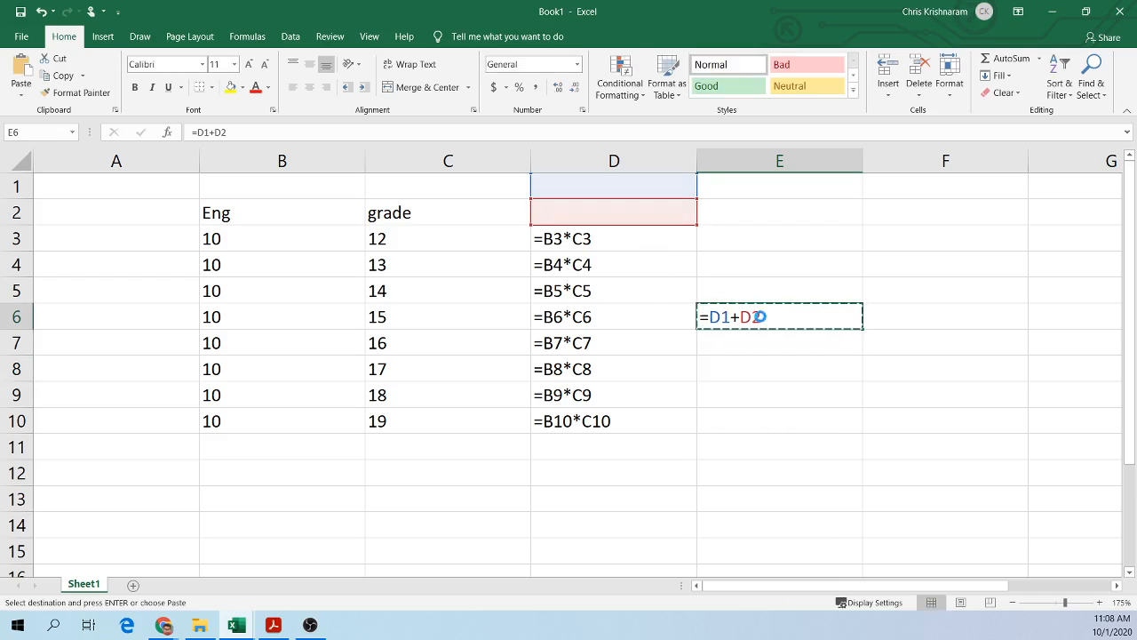
scroll(762, 316, "down", 4, "ctrl")
left_click(870, 384)
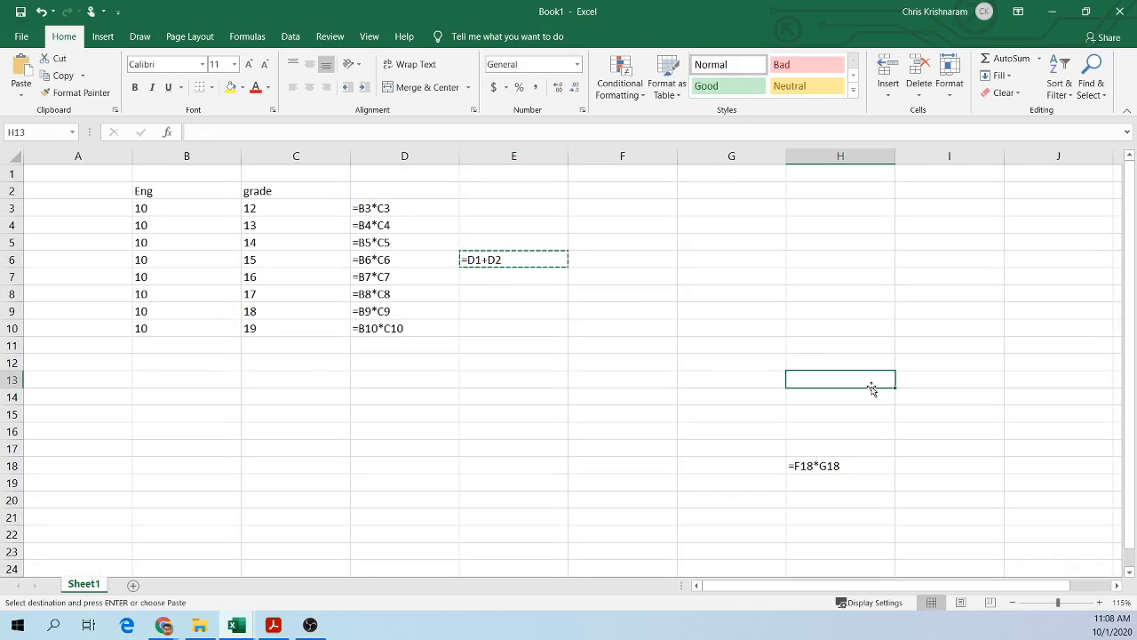
key("ctrl+v")
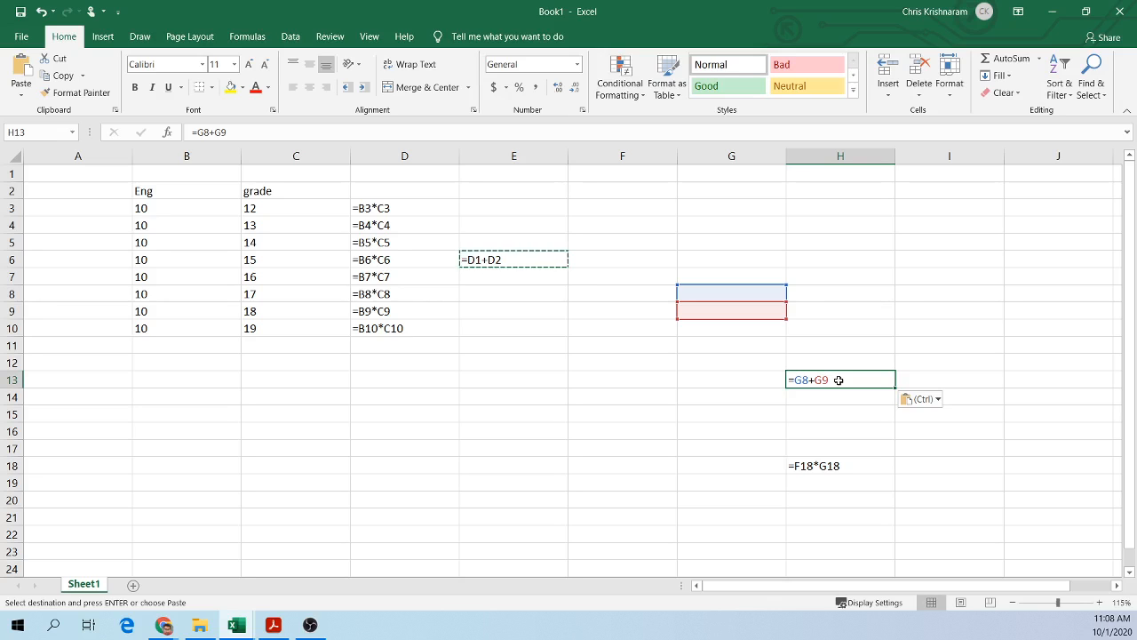
left_click(906, 307)
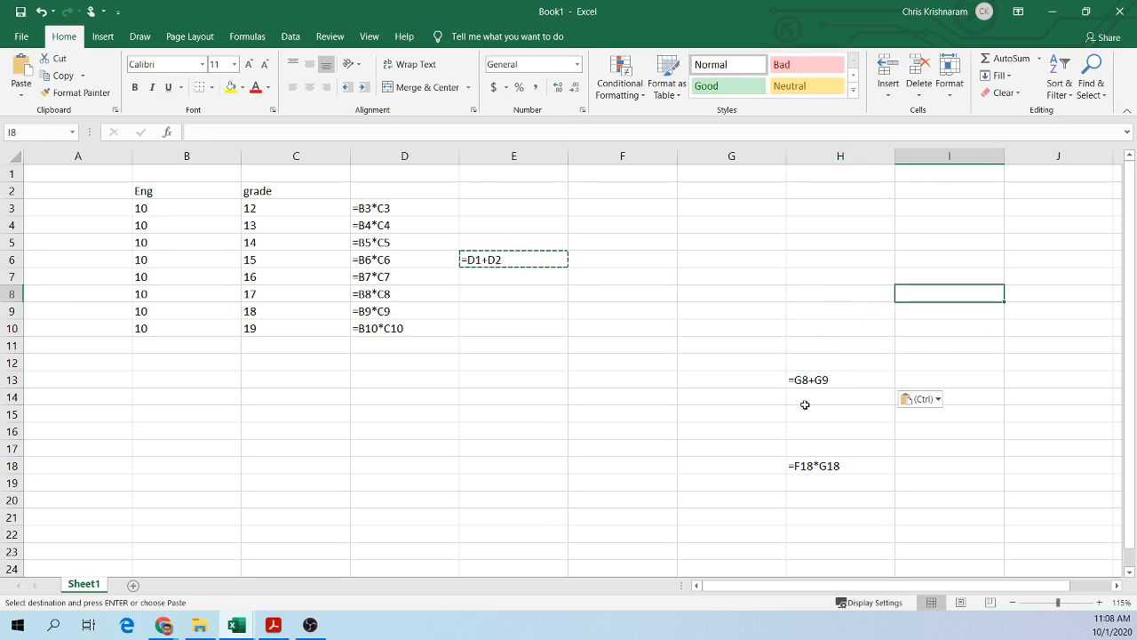
Step: Inspect the cell references of the formulas in column D, ending on the formula in D10
left_click(381, 213)
left_click_drag(459, 215, 444, 334)
left_click(517, 224)
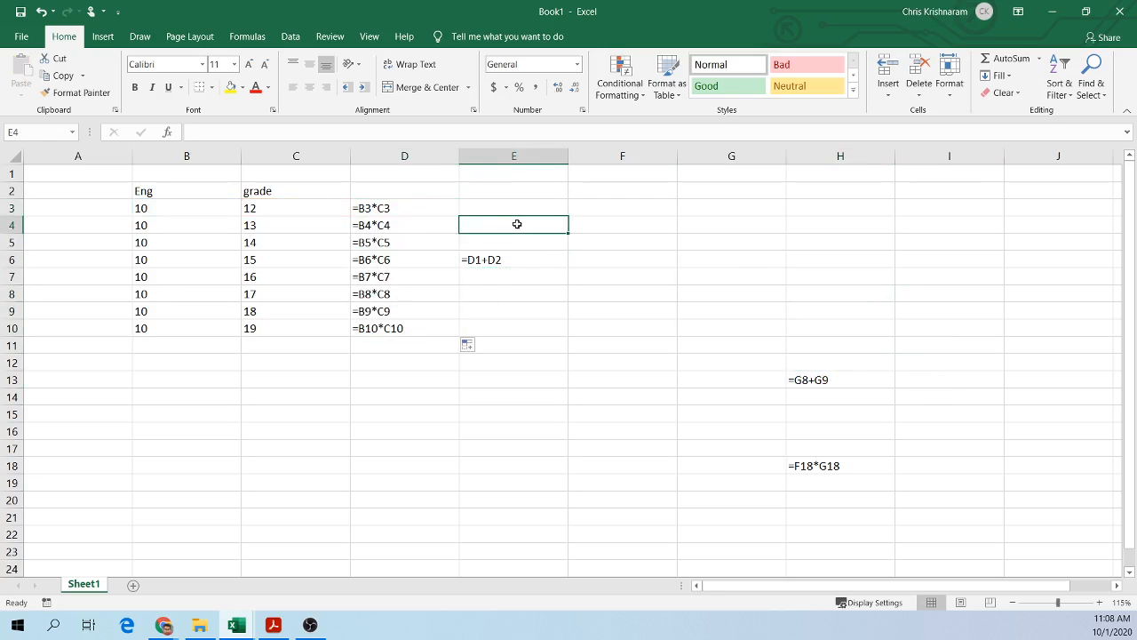
double_click(384, 250)
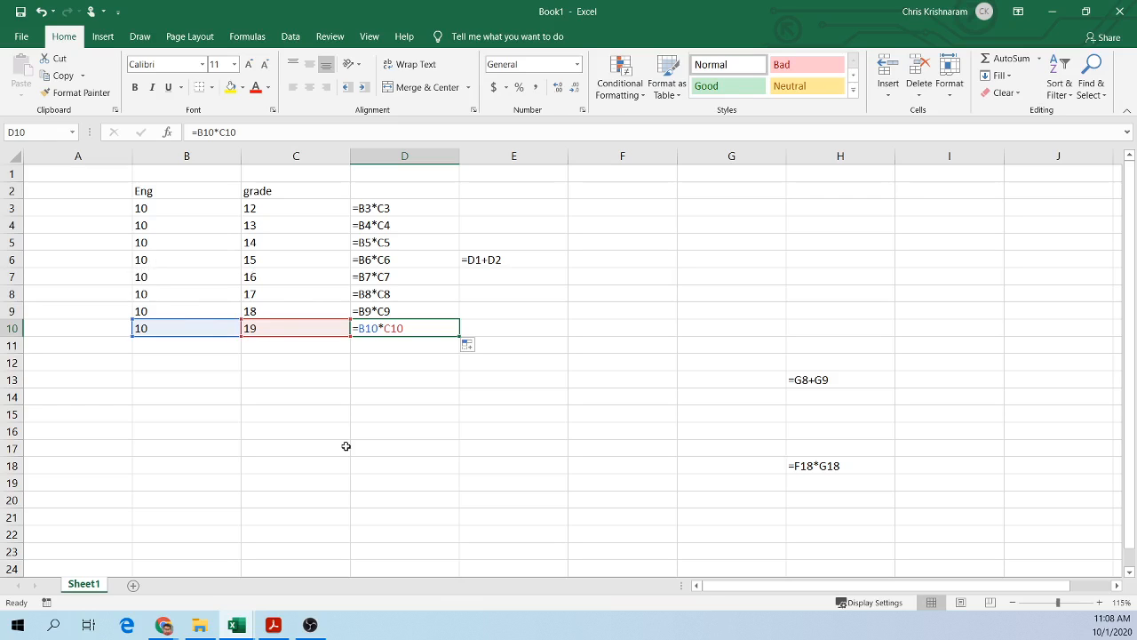
Step: Read the textbook's Figures 7.29 and 7.30 on copying formulas and naming the discount cell
left_click(265, 631)
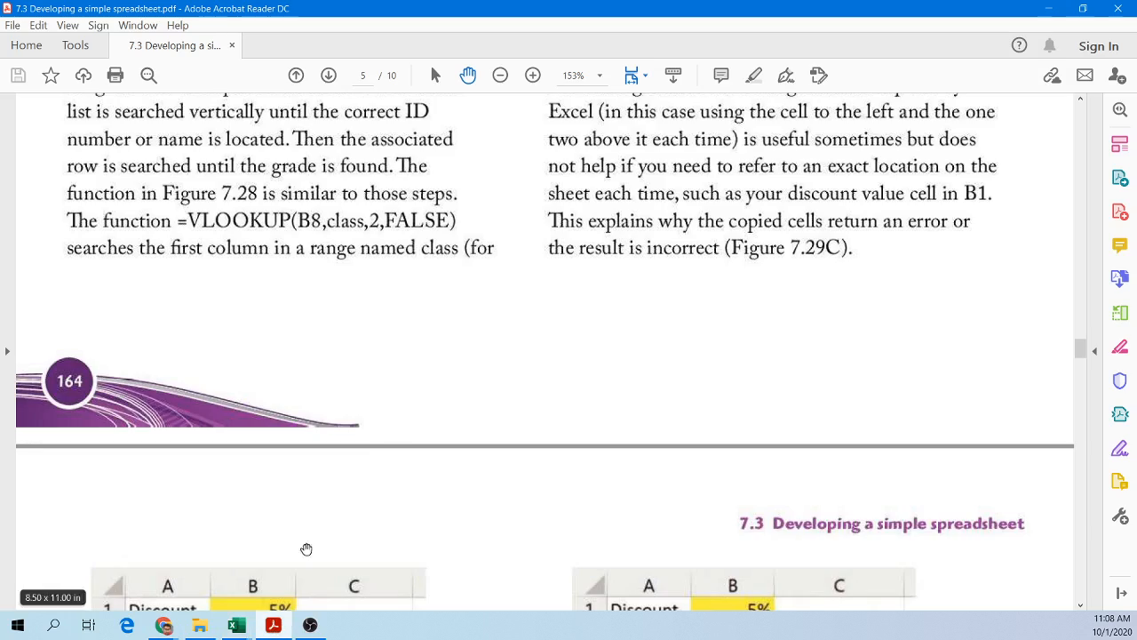
scroll(431, 396, "up", 5)
scroll(432, 396, "down", 6)
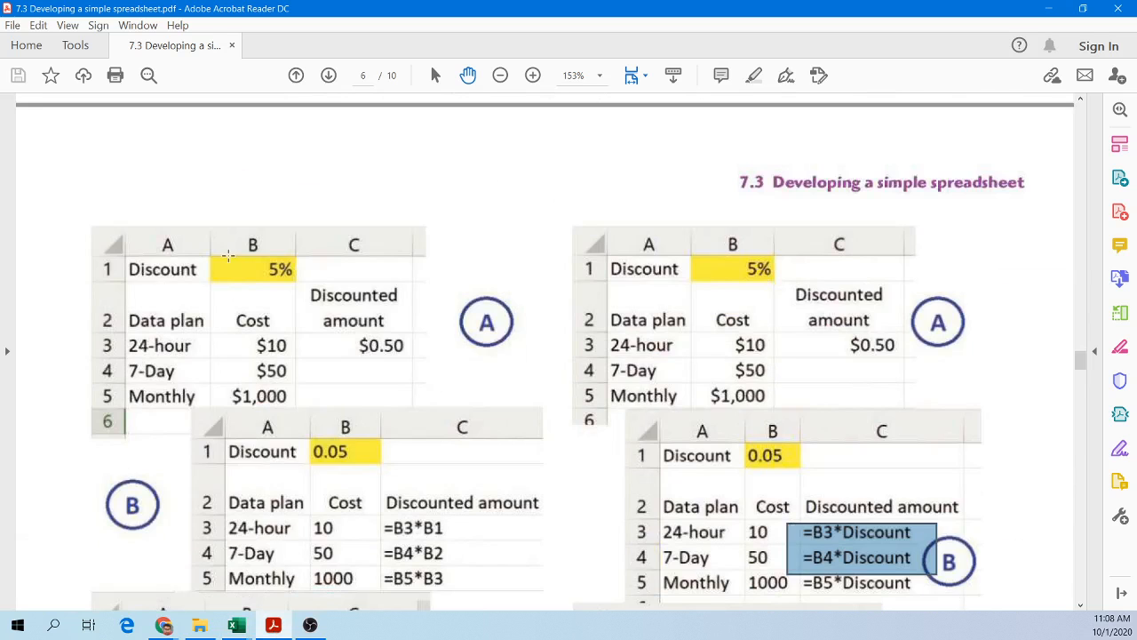
scroll(510, 200, "down", 5)
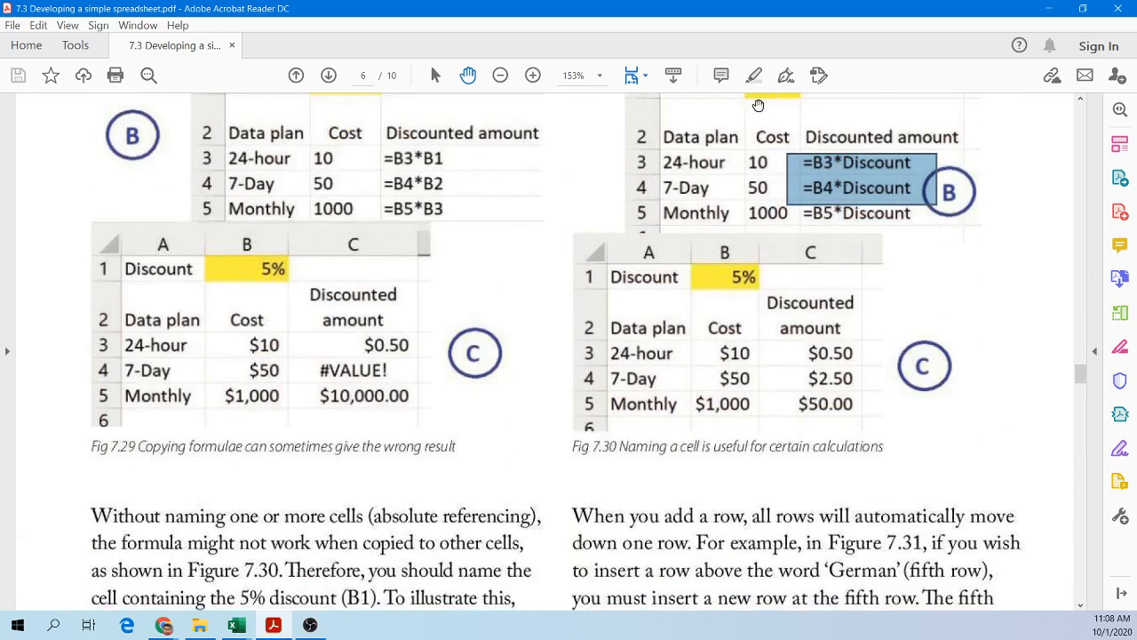
left_click(1048, 9)
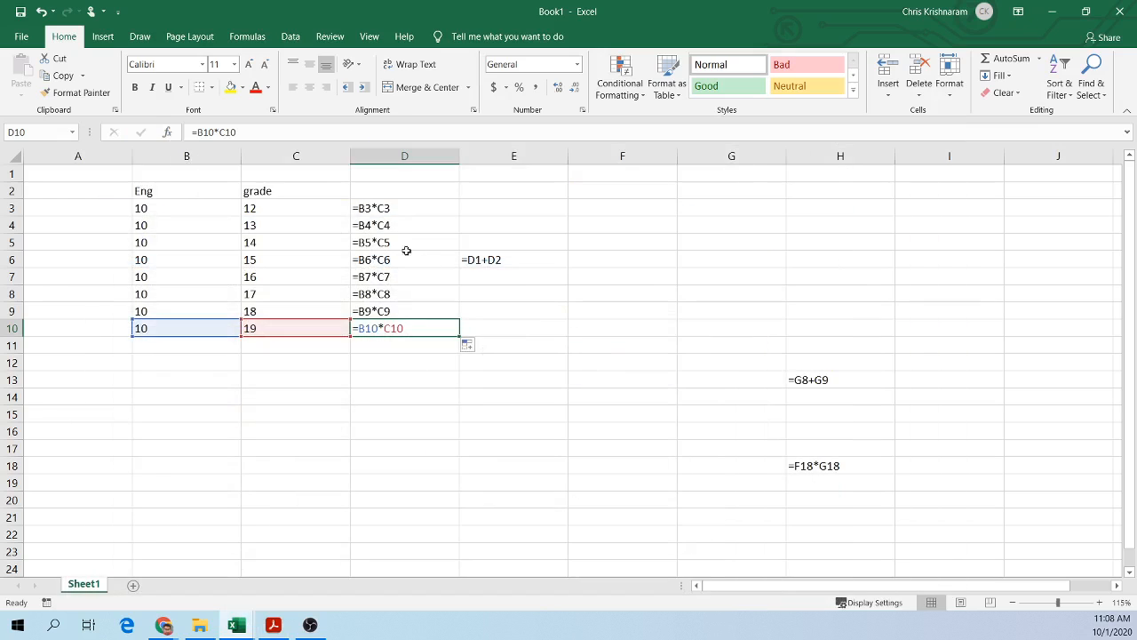
Step: Zoom the sheet to 190% and switch from showing formulas back to showing values
left_click(293, 173)
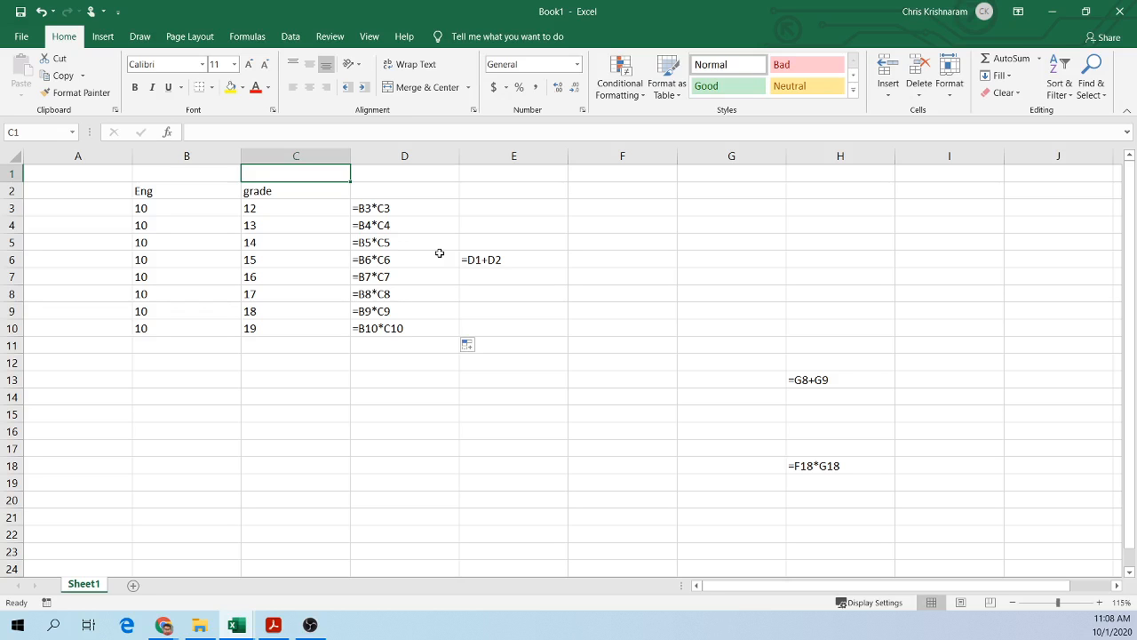
scroll(257, 292, "up", 5, "ctrl")
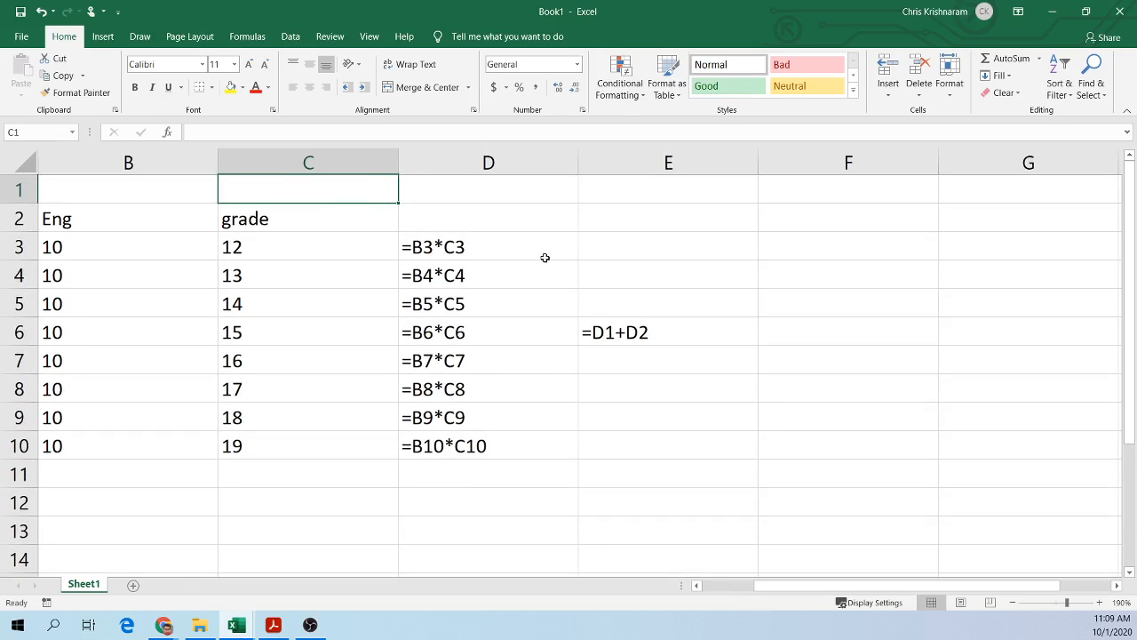
key("ctrl+grave")
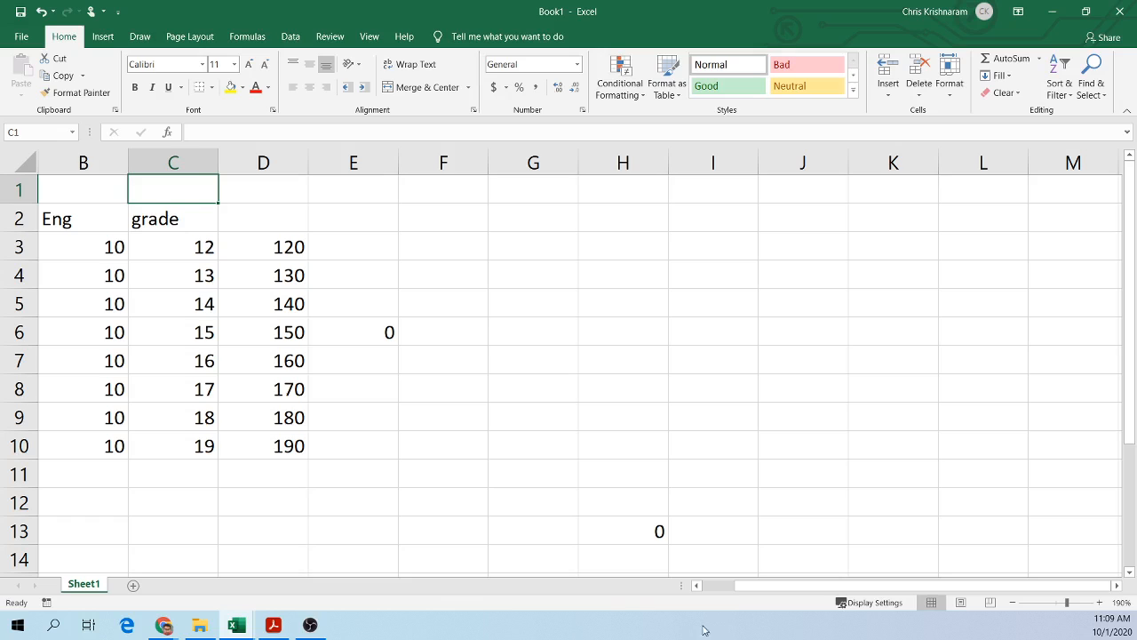
left_click_drag(728, 591, 704, 587)
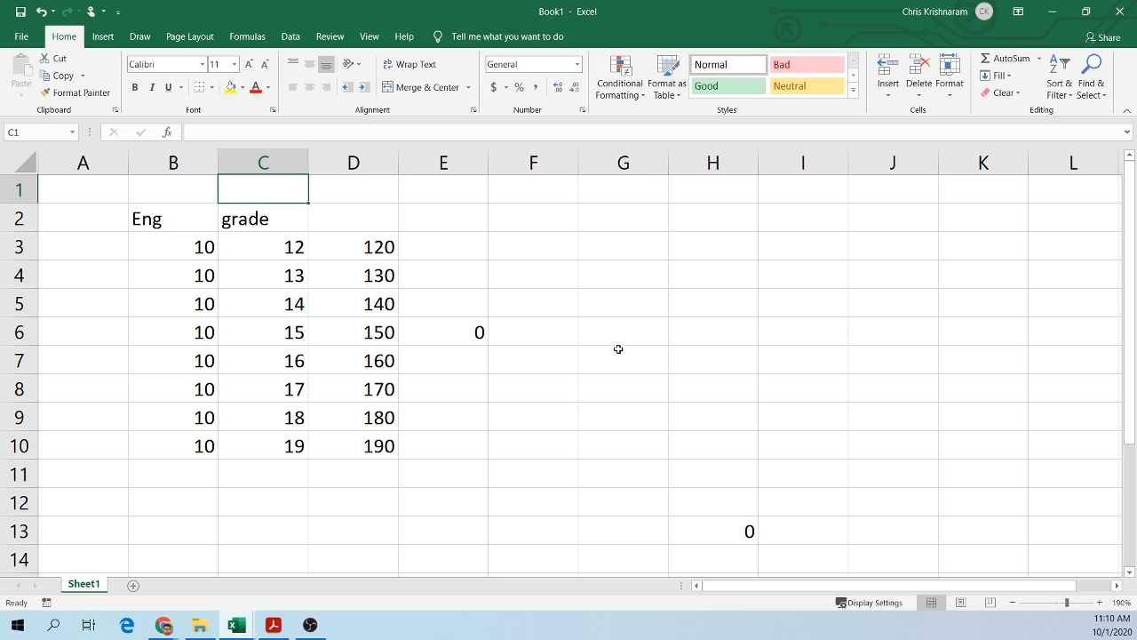
Step: Format cell D1 as Percentage and enter a 5% discount value in it
left_click(335, 197)
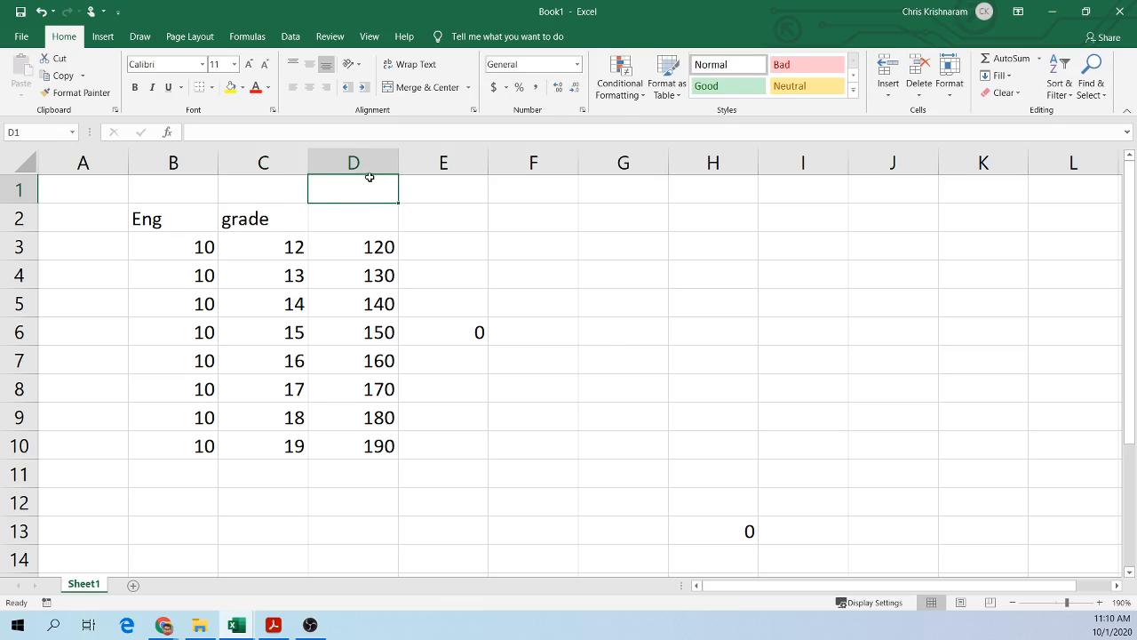
left_click(32, 133)
left_click(480, 211)
left_click(365, 180)
type("5")
left_click(535, 300)
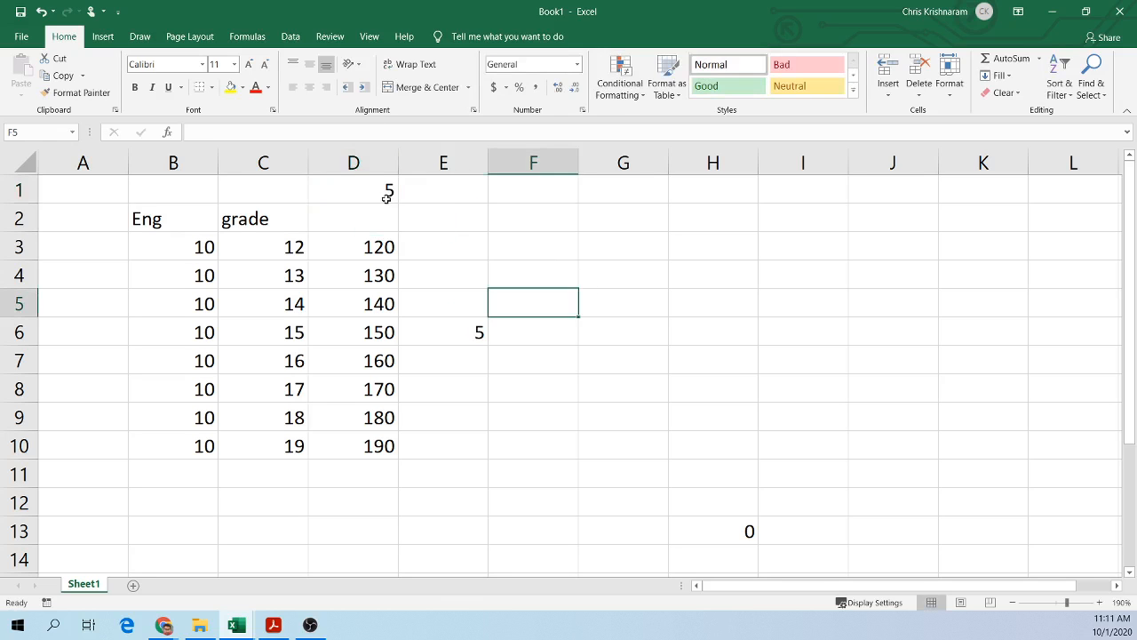
left_click(577, 64)
left_click(547, 319)
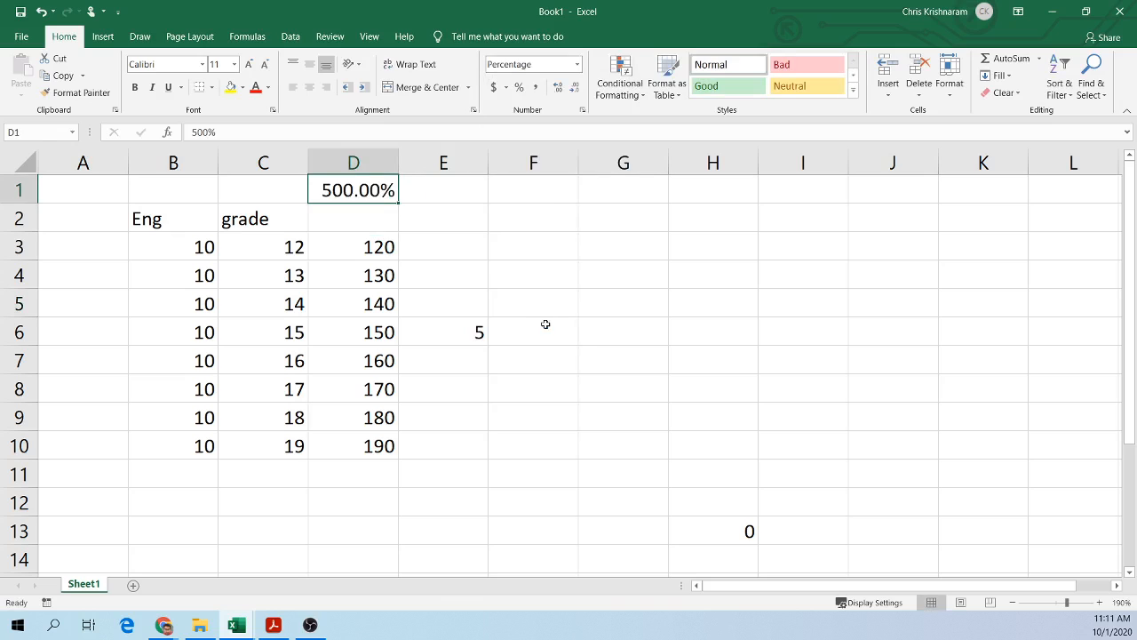
left_click(536, 252)
left_click(375, 185)
type("5")
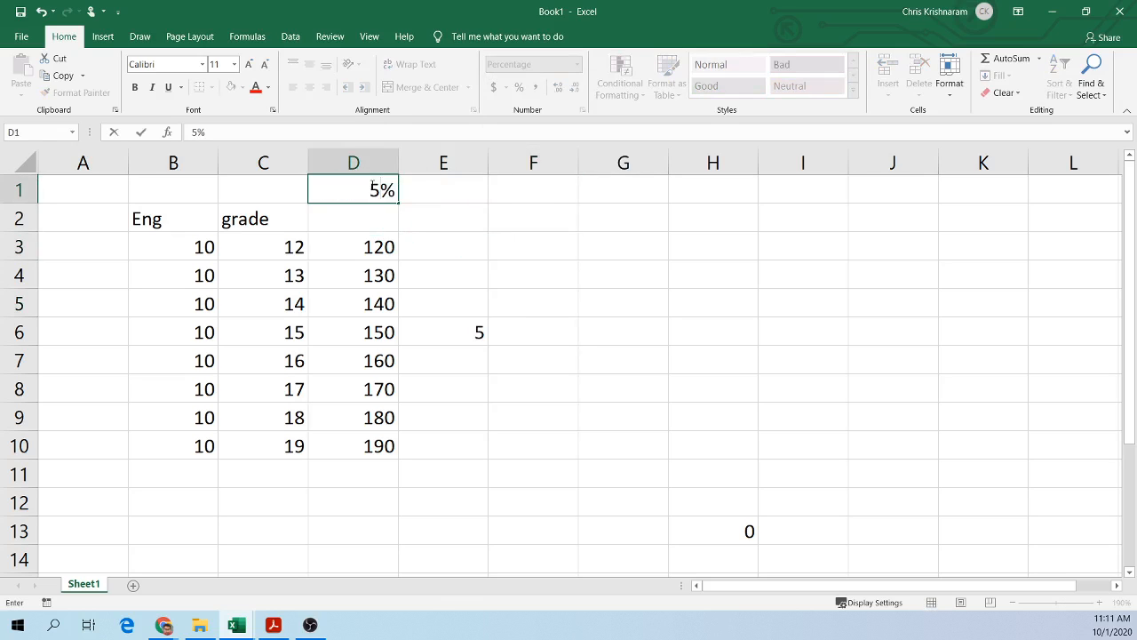
key("Return")
Step: Name cell D1 as discount
left_click(536, 252)
left_click(365, 192)
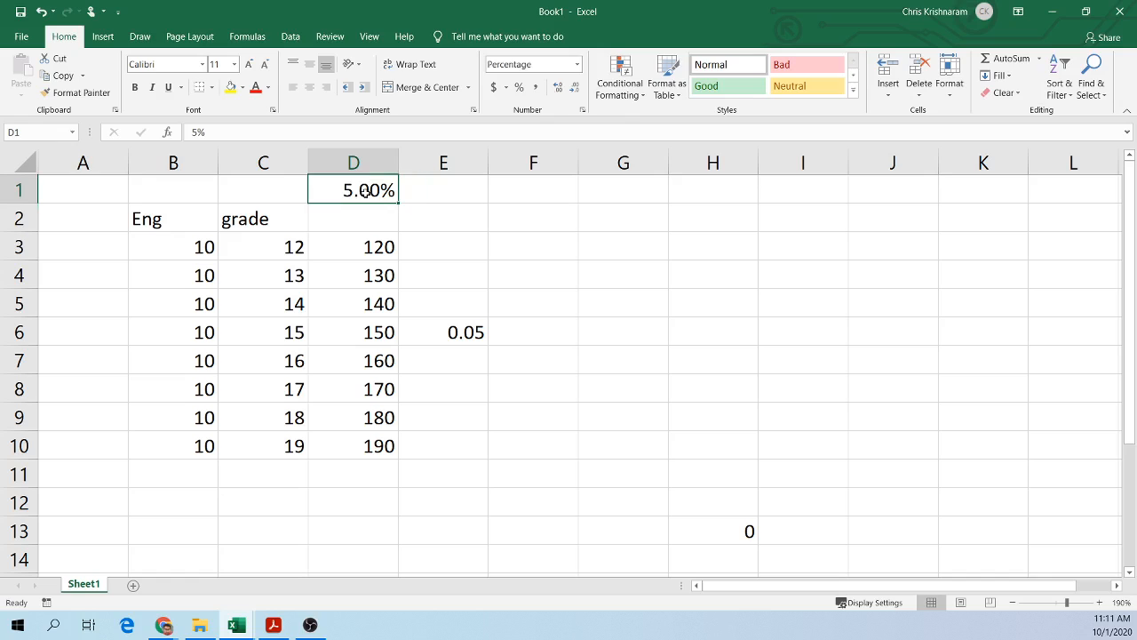
left_click(42, 129)
type("discount")
key("Return")
Step: Clear the =D1+D2 formula from cell E6
left_click(455, 253)
left_click(460, 328)
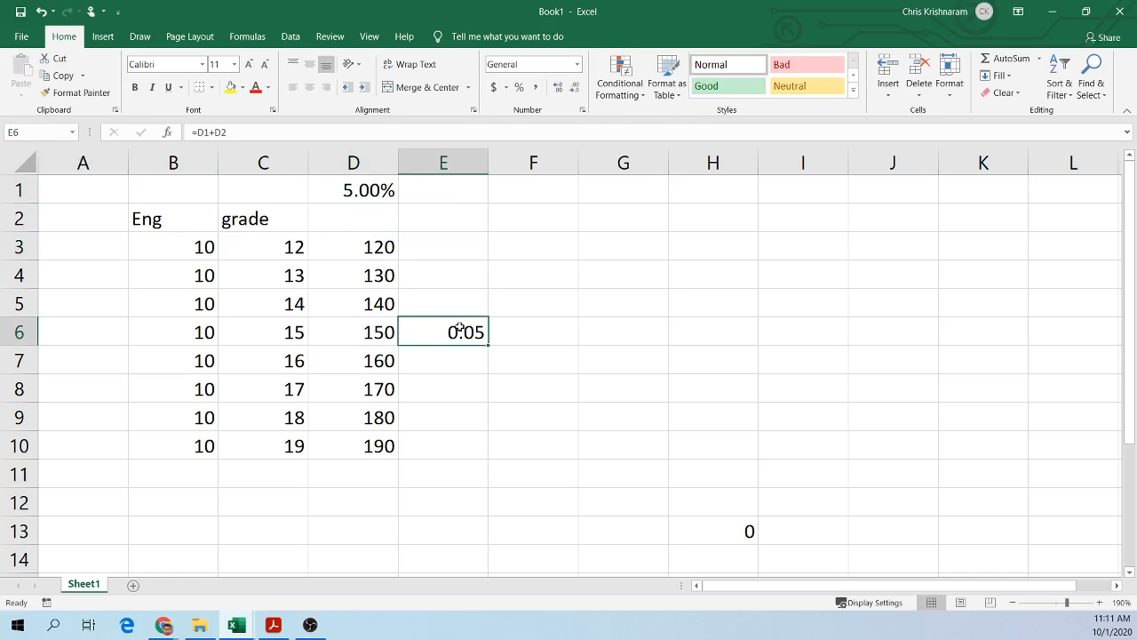
key("Delete")
Step: Build the formula =D3*discount in E3 by pointing at D3 and then at the named cell D1
left_click(465, 246)
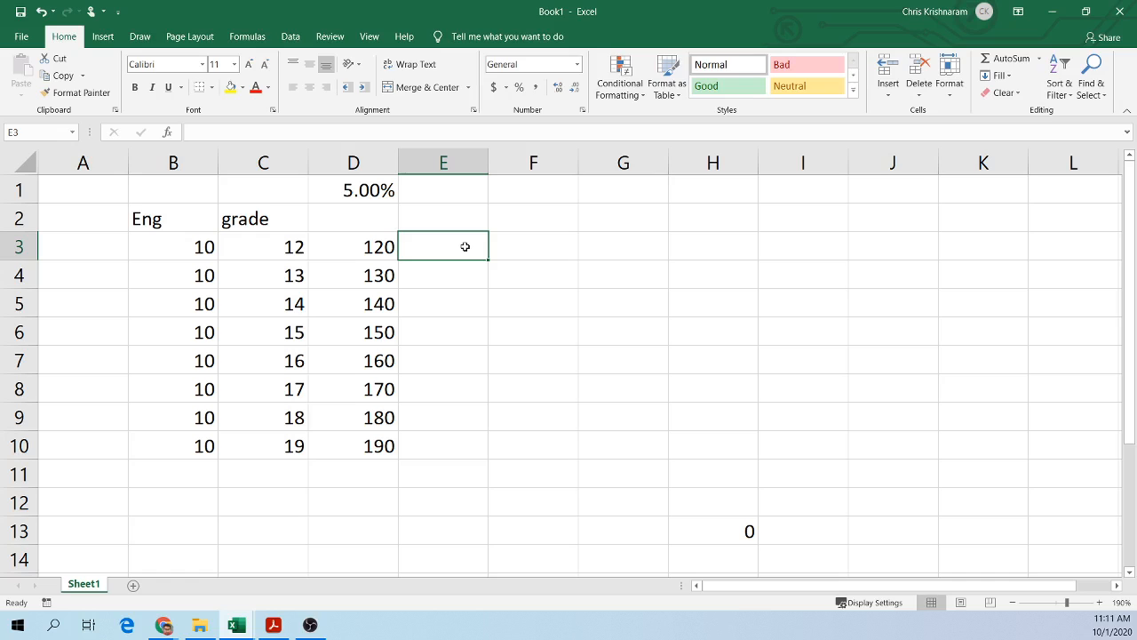
type("=")
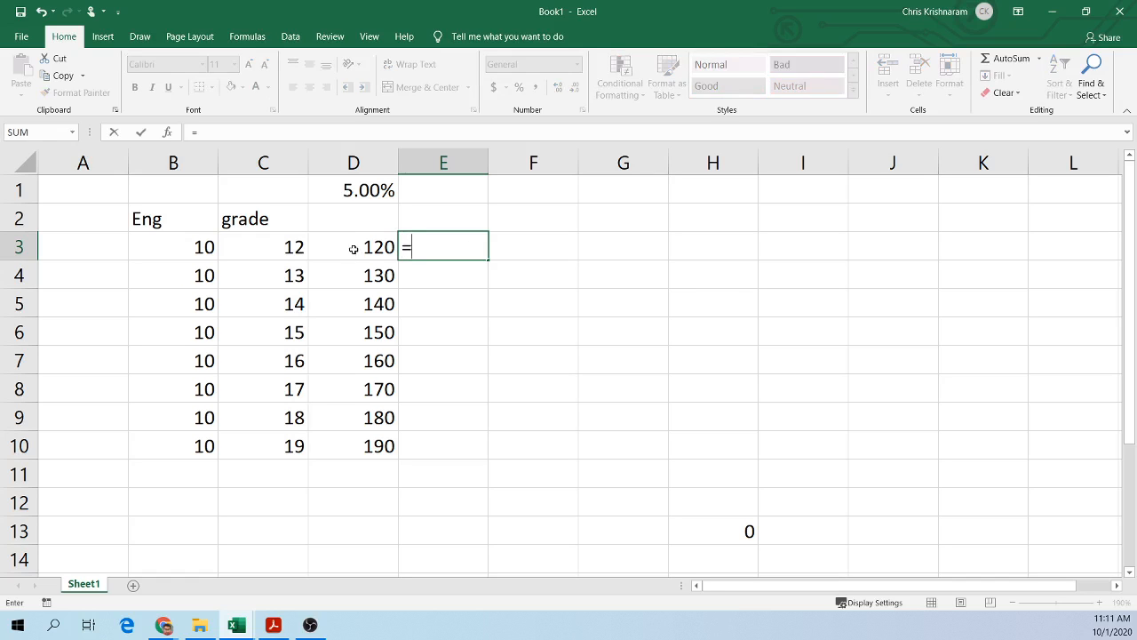
left_click(359, 243)
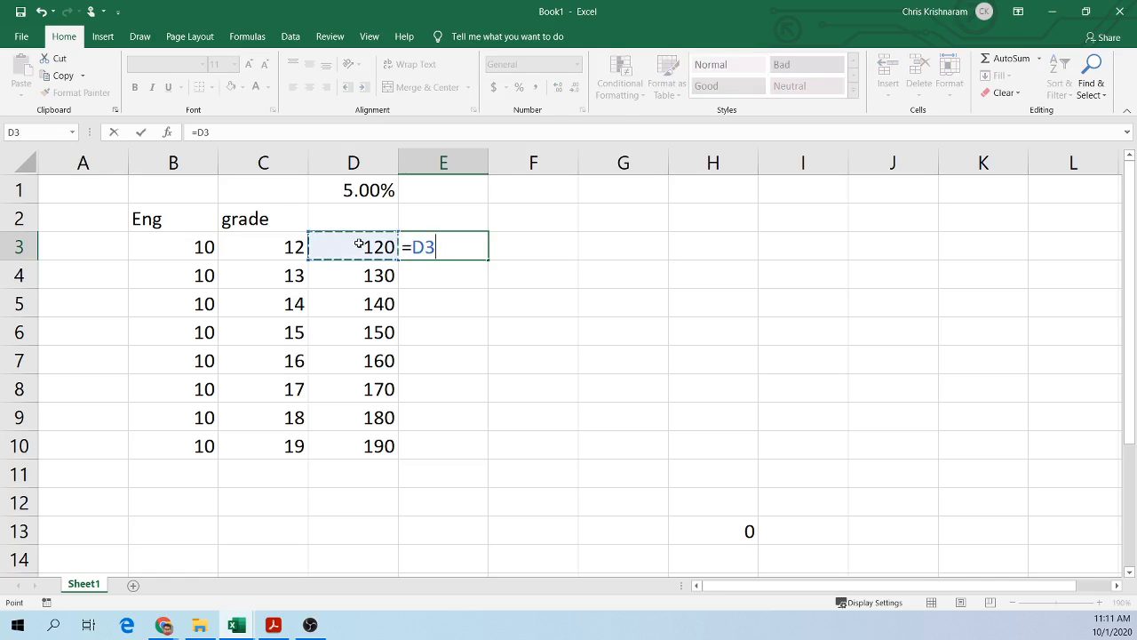
type("*")
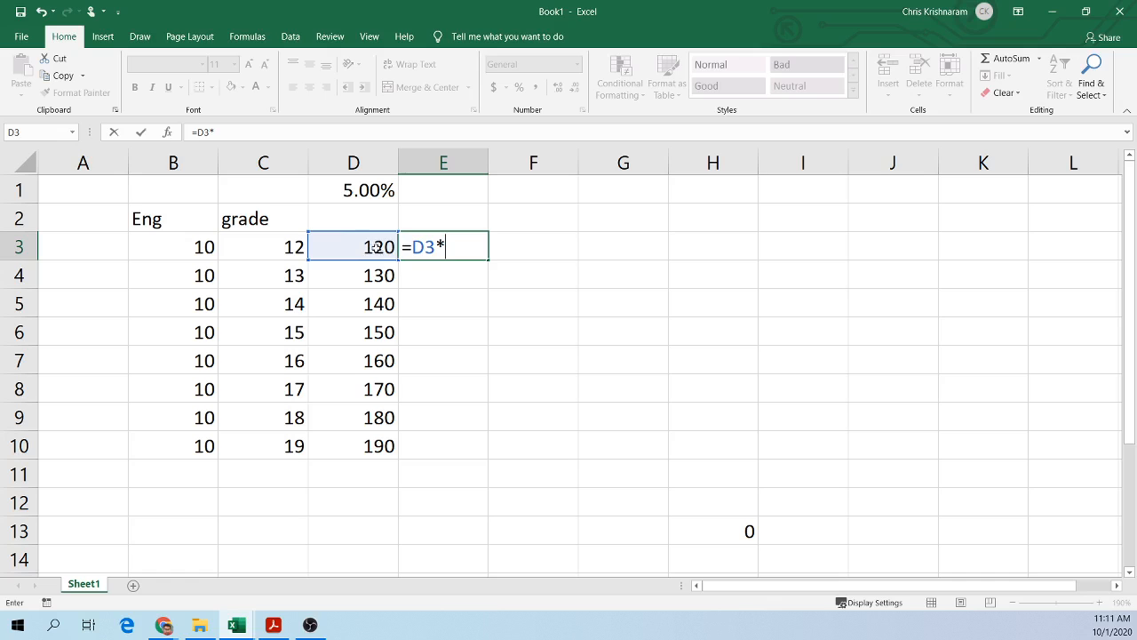
type("discount")
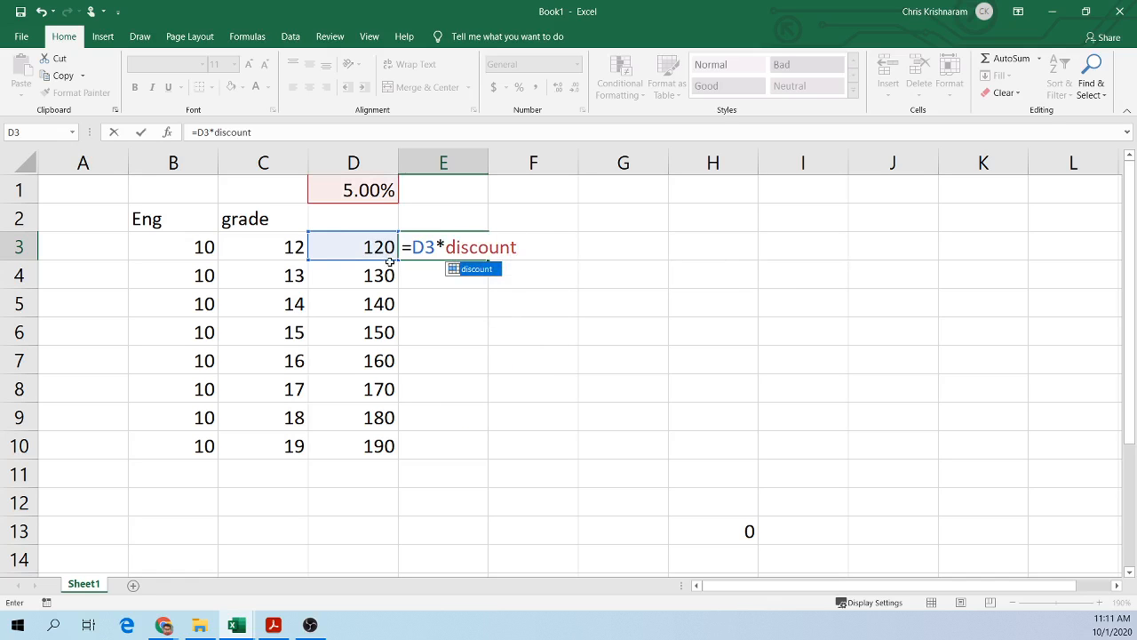
key("BackSpace")
key("BackSpace")
key("BackSpace")
key("BackSpace")
key("BackSpace")
key("BackSpace")
key("BackSpace")
key("BackSpace")
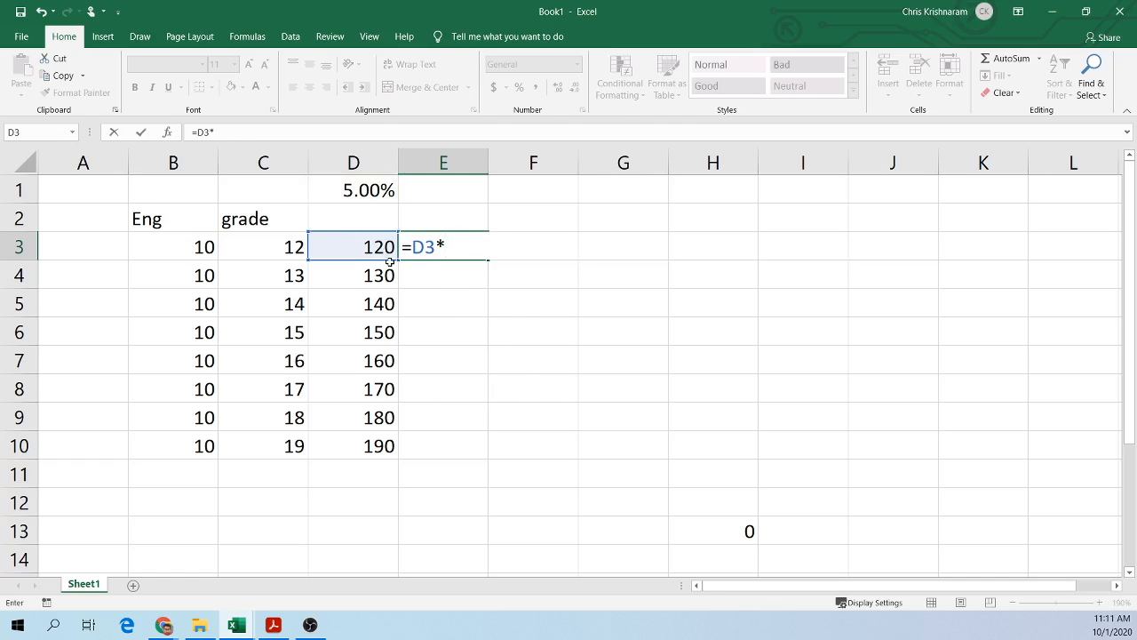
left_click(364, 197)
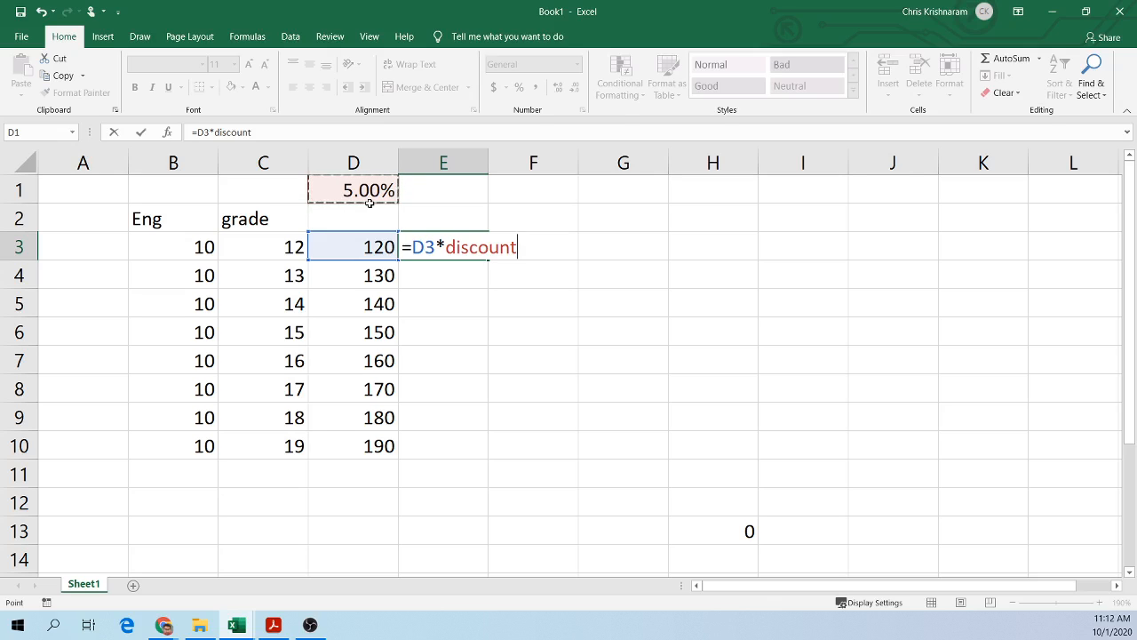
Step: Confirm the =D3*discount formula in E3 and fill it down through E10
key("Return")
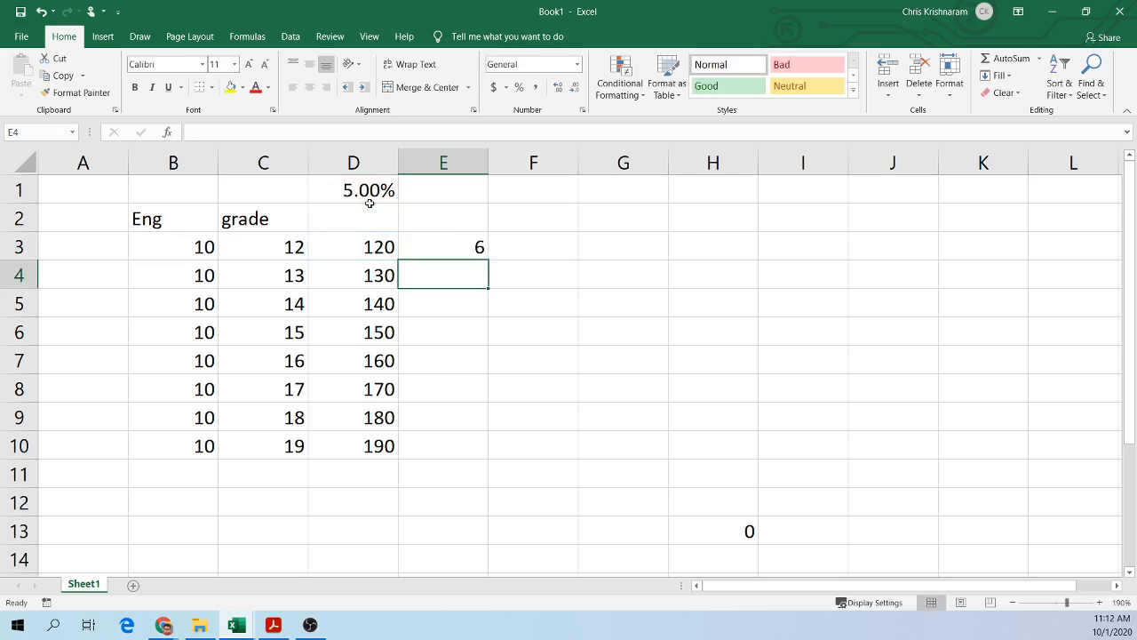
left_click(434, 245)
double_click(449, 247)
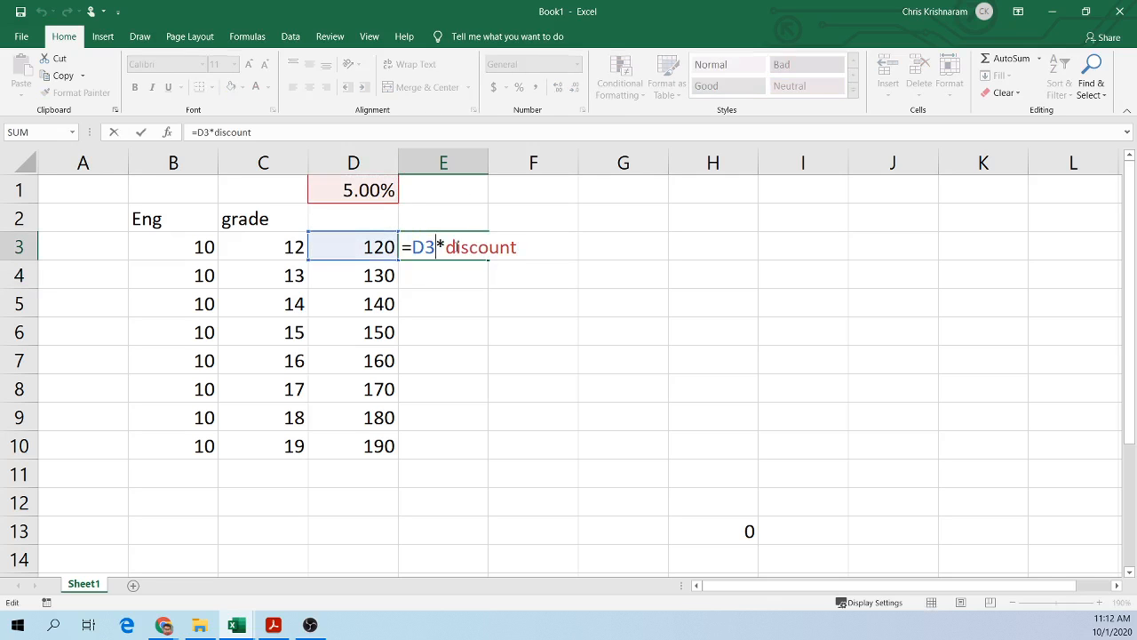
left_click(542, 294)
left_click(418, 244)
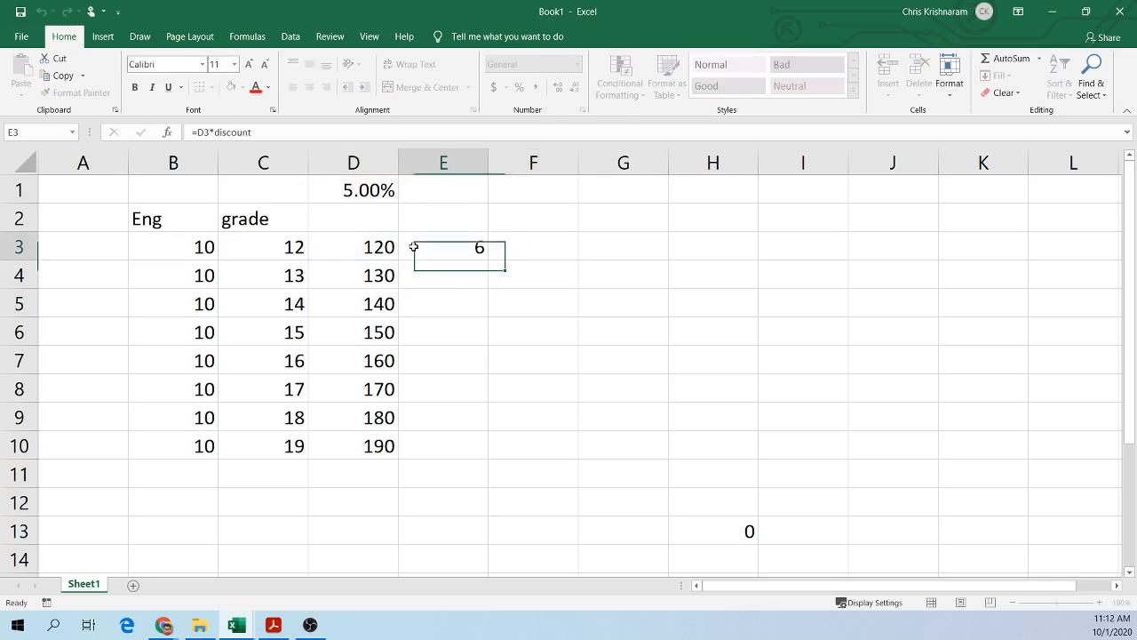
left_click_drag(490, 261, 472, 456)
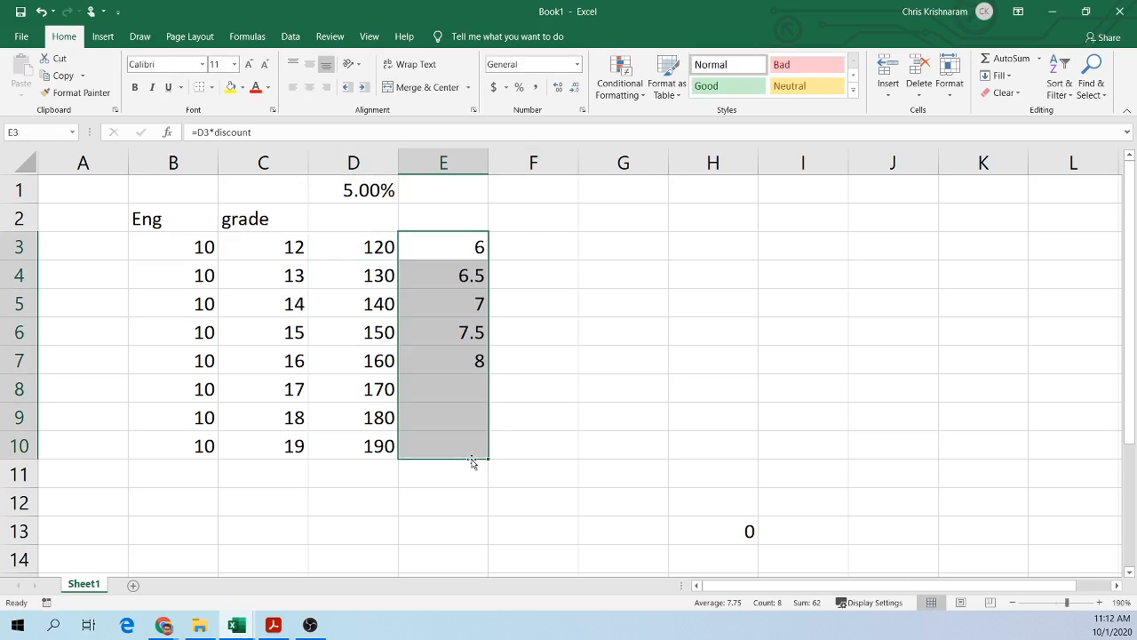
Step: Switch the sheet to show formulas and inspect the copied discount formulas in column E
left_click(460, 300)
double_click(461, 302)
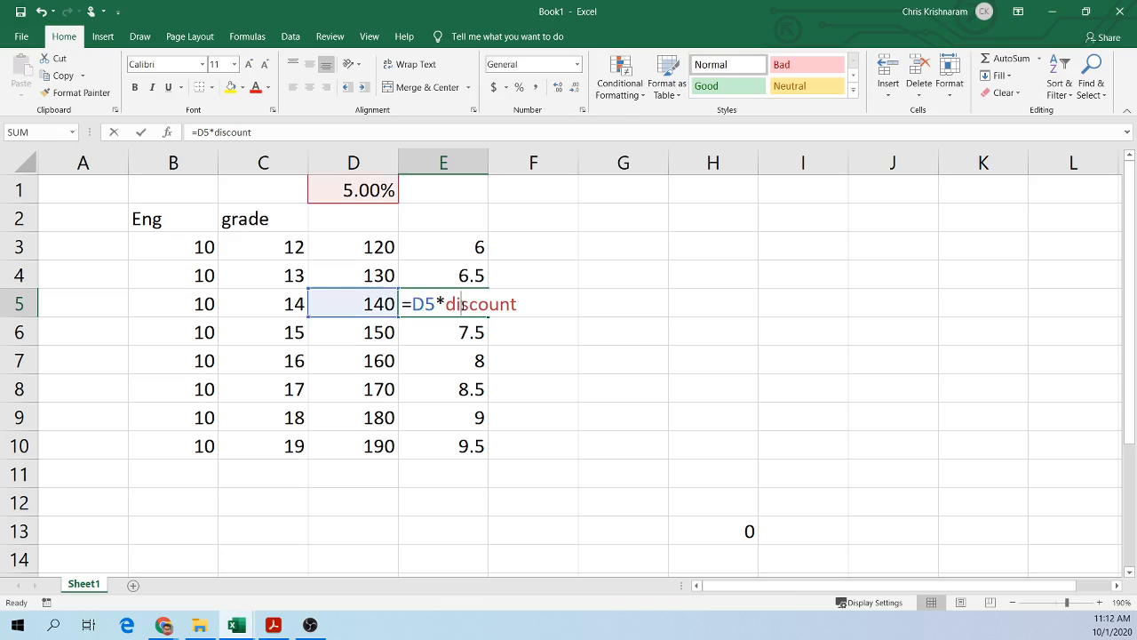
left_click(631, 294)
key("ctrl+grave")
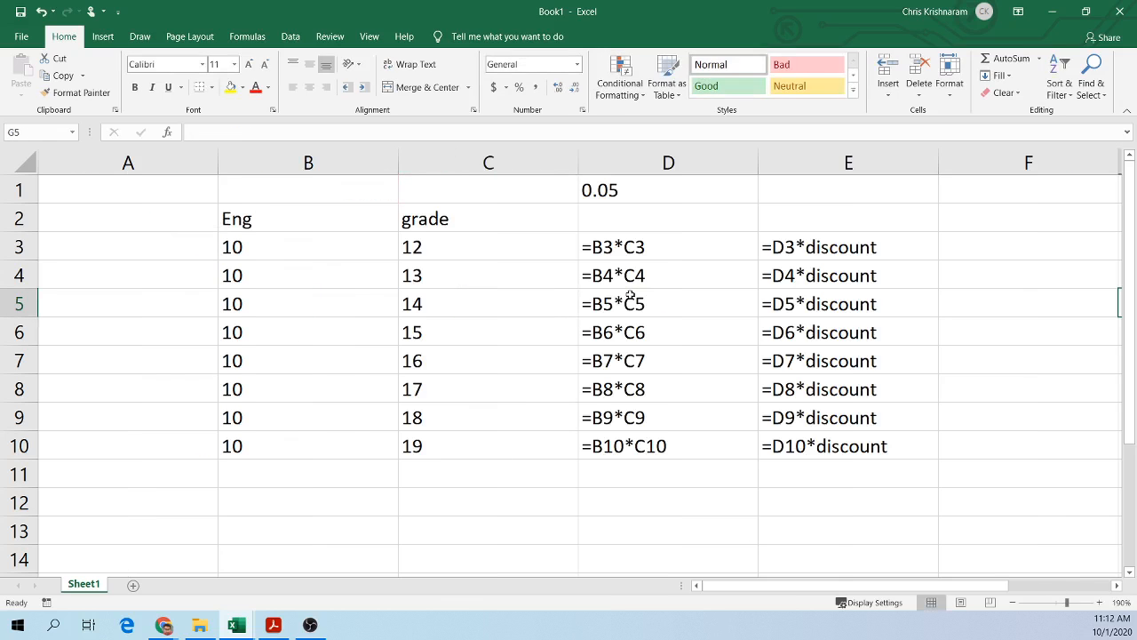
left_click(858, 337)
left_click(853, 395)
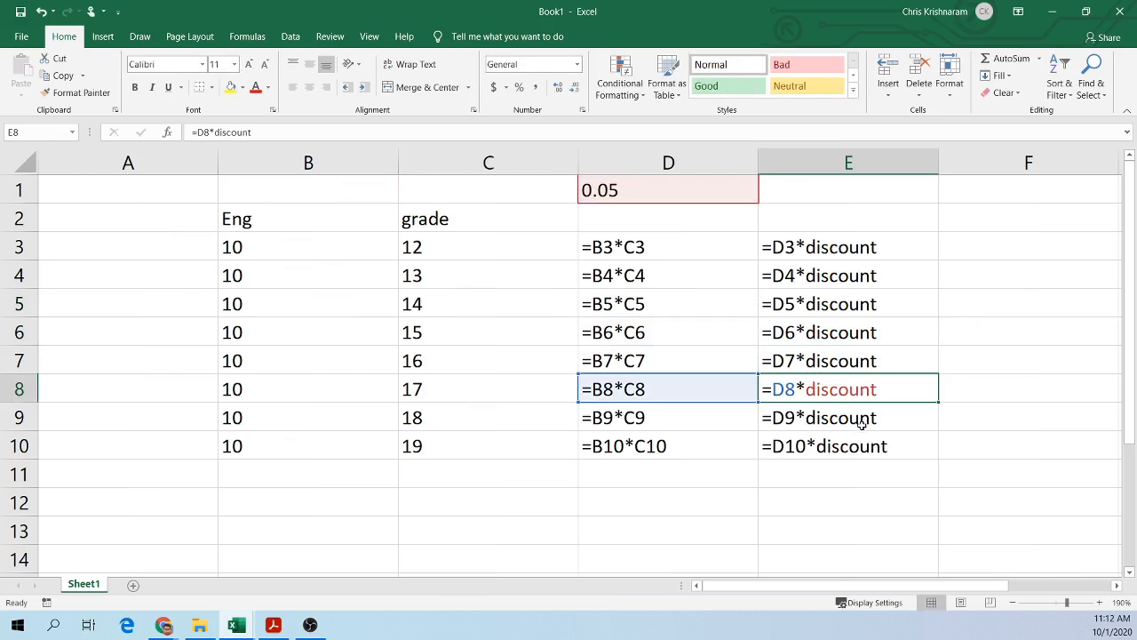
left_click(860, 451)
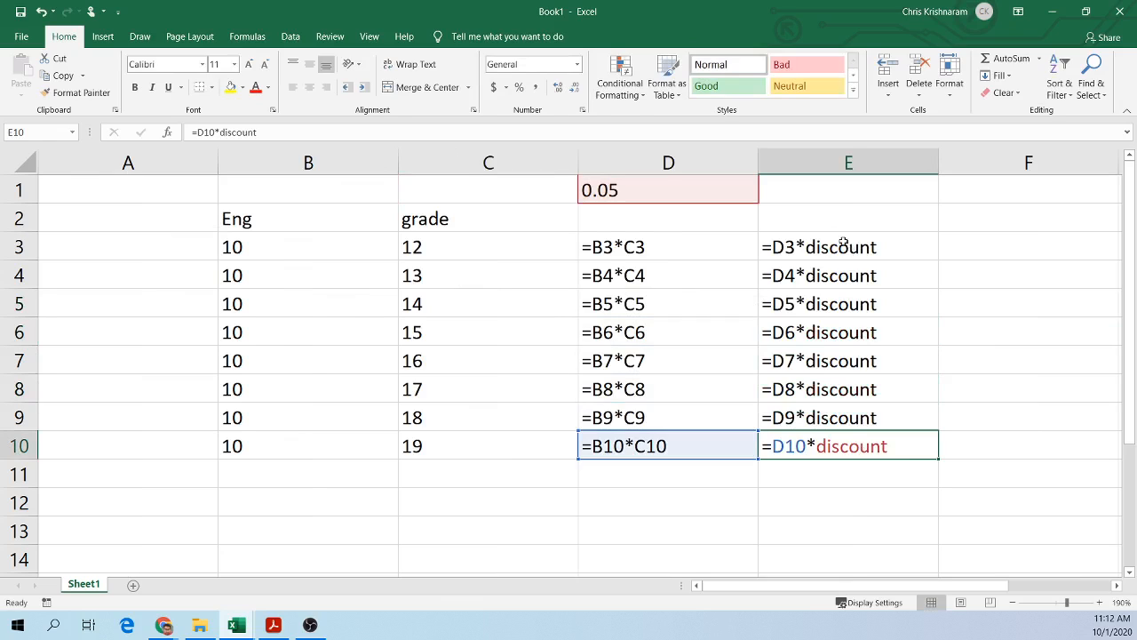
Step: Label cell E2 as "absolute addressing"
left_click(821, 223)
type("r")
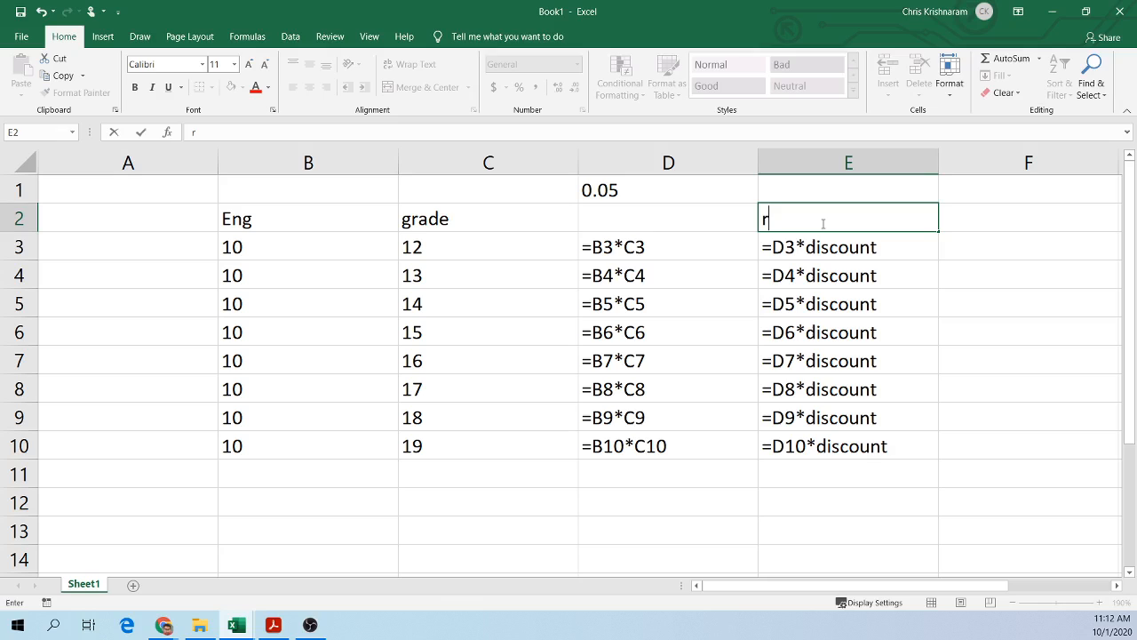
type("abosulat")
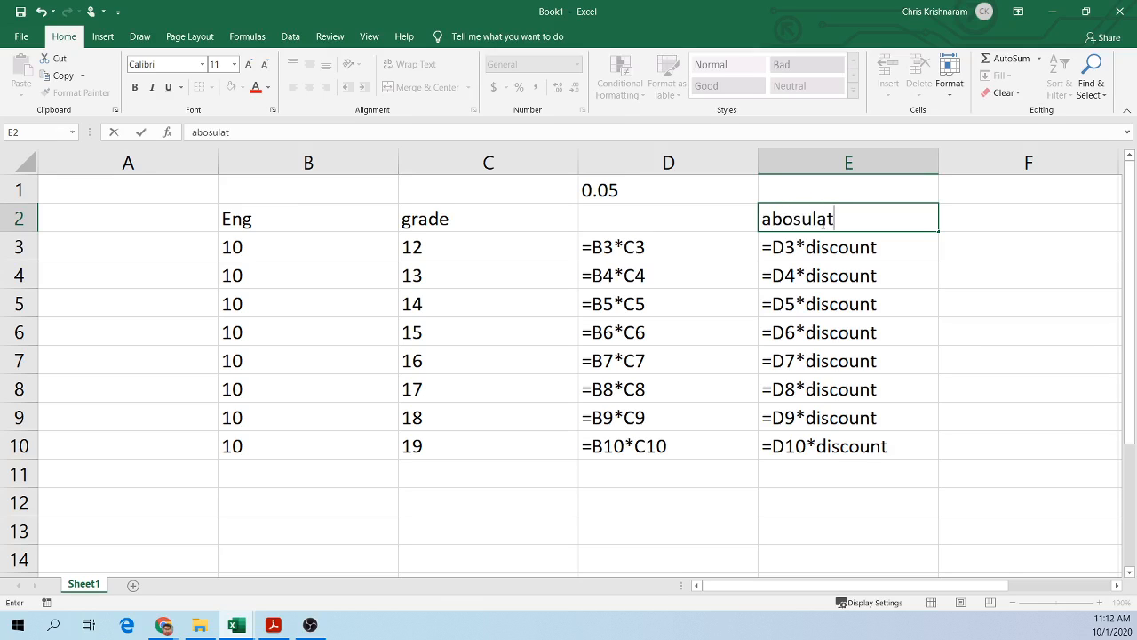
key("BackSpace")
key("BackSpace")
key("BackSpace")
key("BackSpace")
key("BackSpace")
key("BackSpace")
type("solute ")
type("sa")
key("BackSpace")
key("BackSpace")
type("addre")
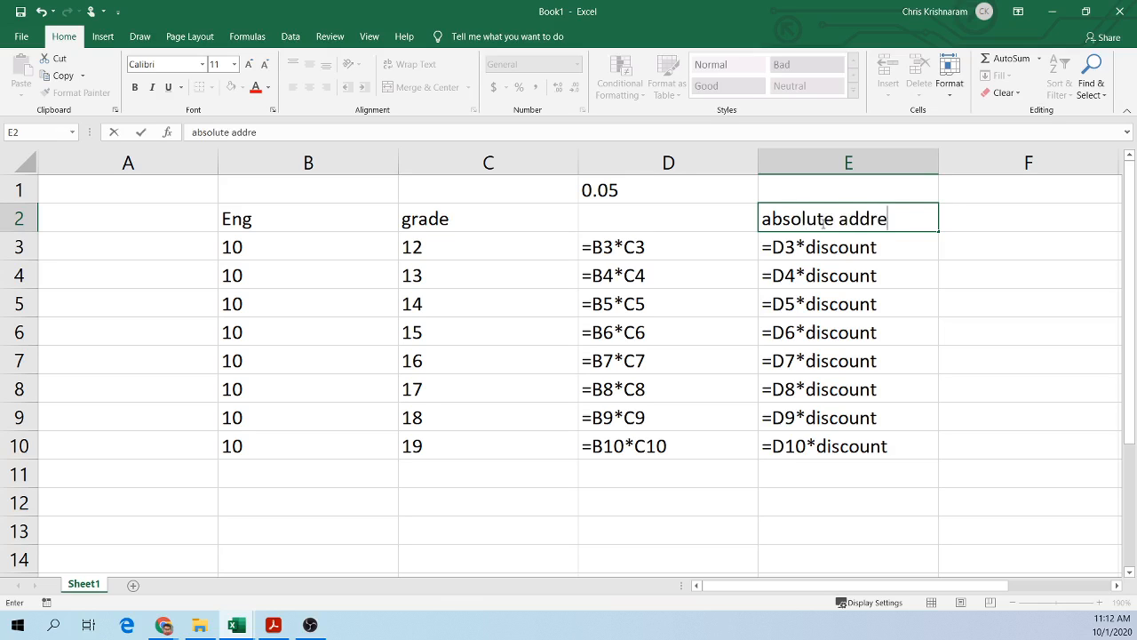
type("ssing")
key("Return")
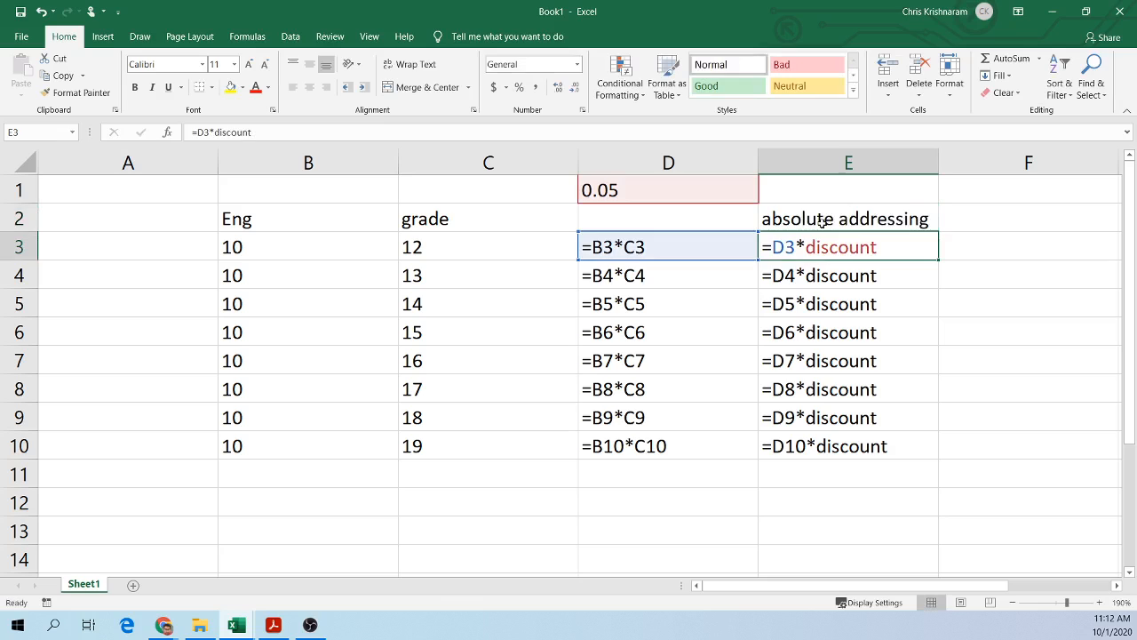
Step: Label cell D2 as "relative addressing"
left_click(660, 213)
type("relat")
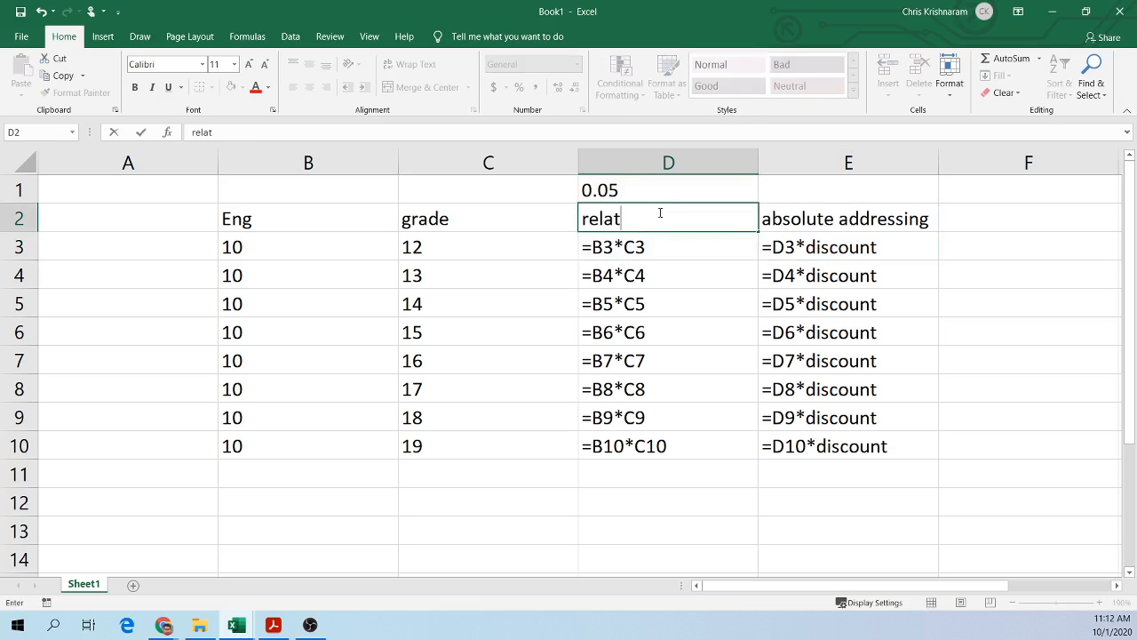
type("ive addressing")
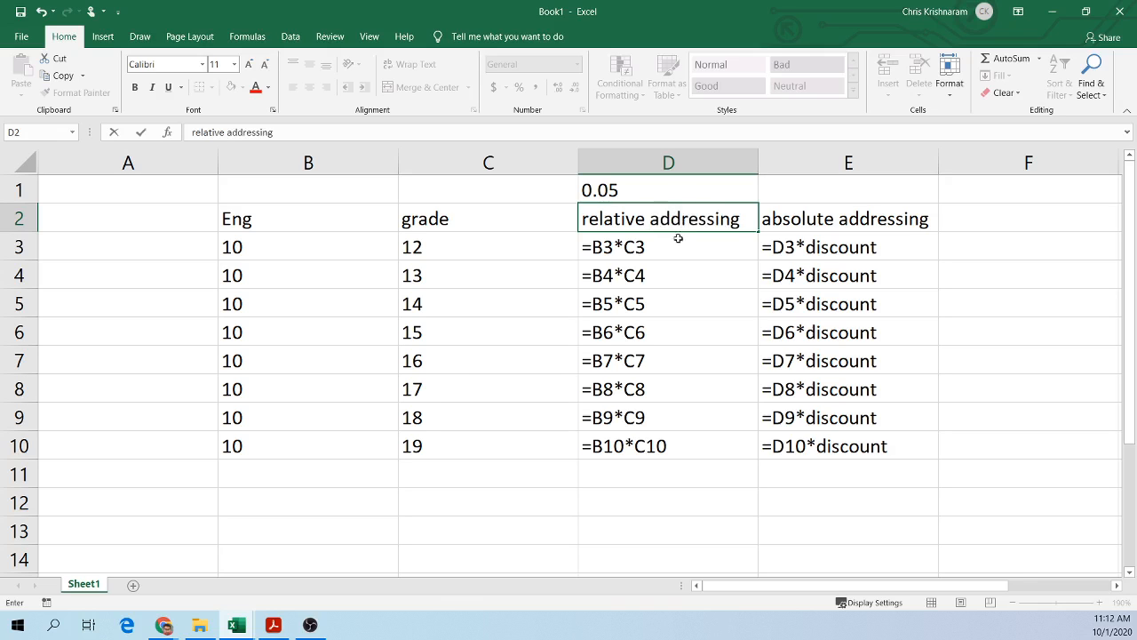
left_click(667, 368)
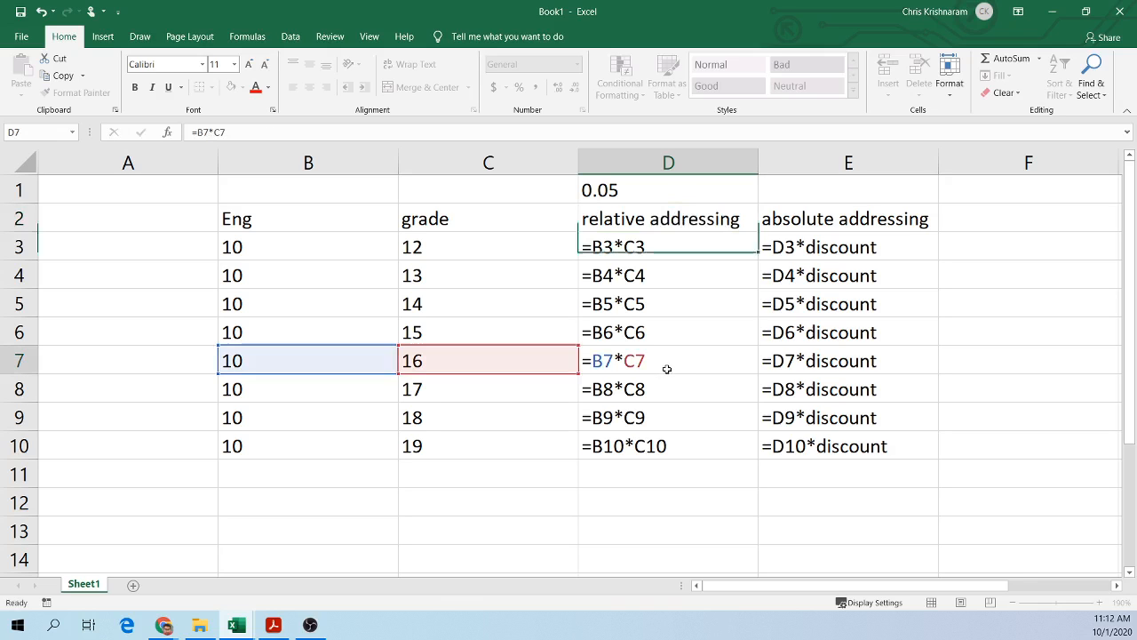
Step: Examine the relative formulas in column D, the E3 formula and the named discount cell D1
left_click(641, 254)
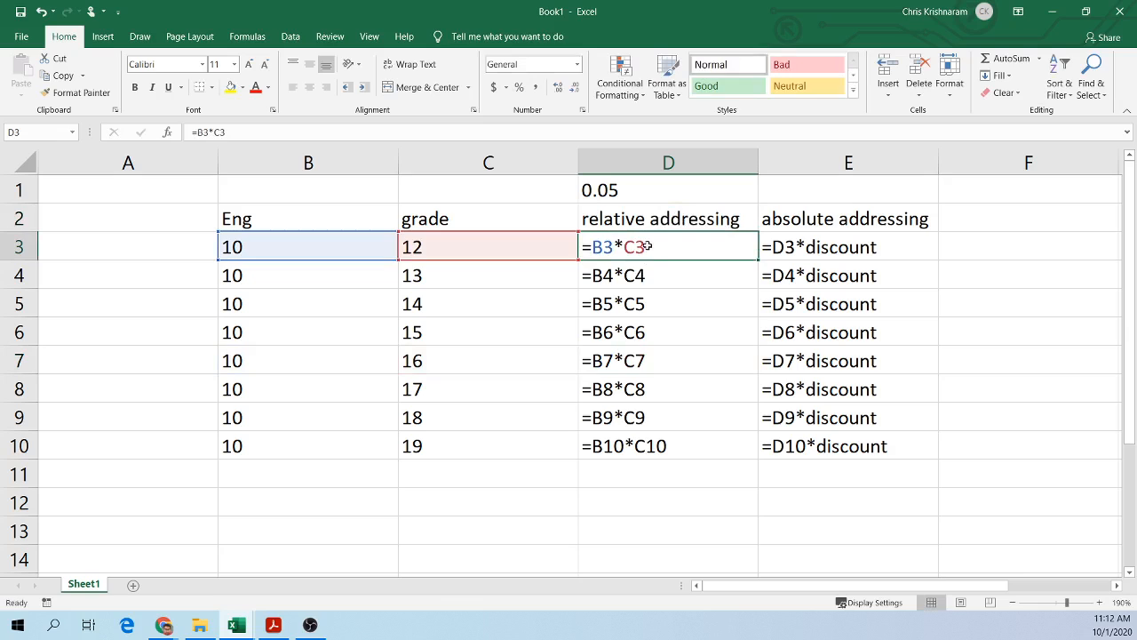
left_click(853, 247)
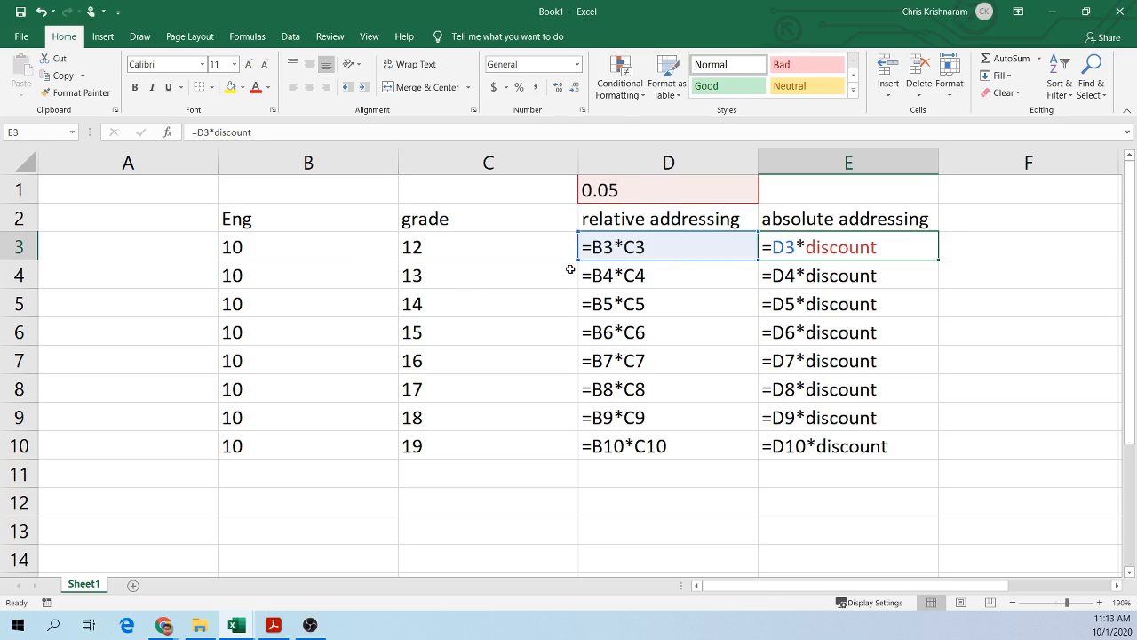
left_click(644, 283)
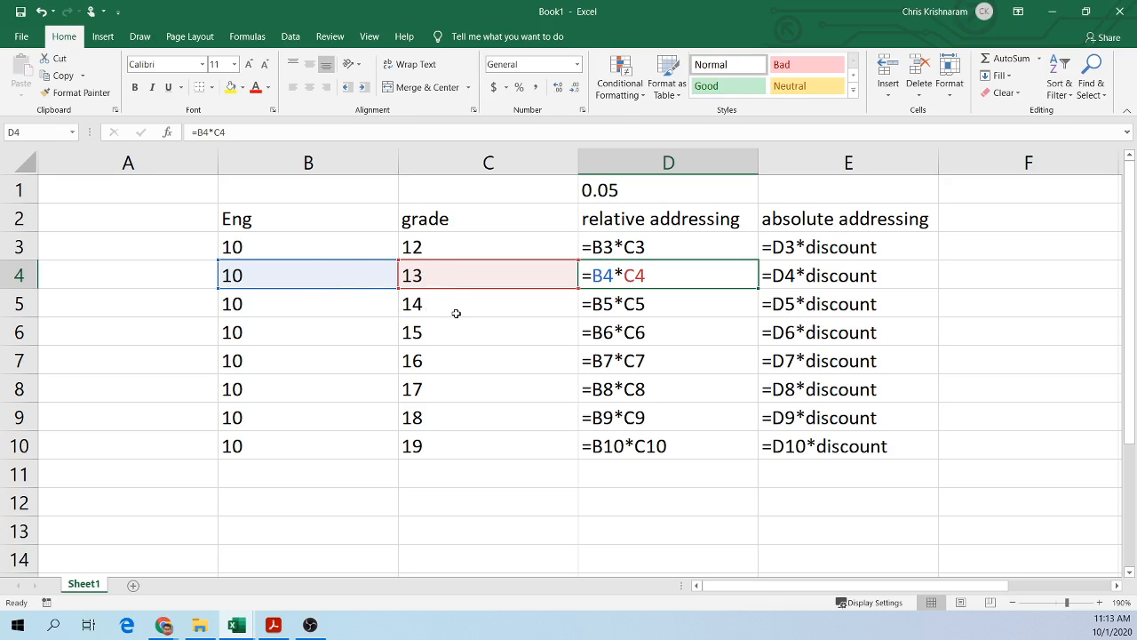
left_click(645, 310)
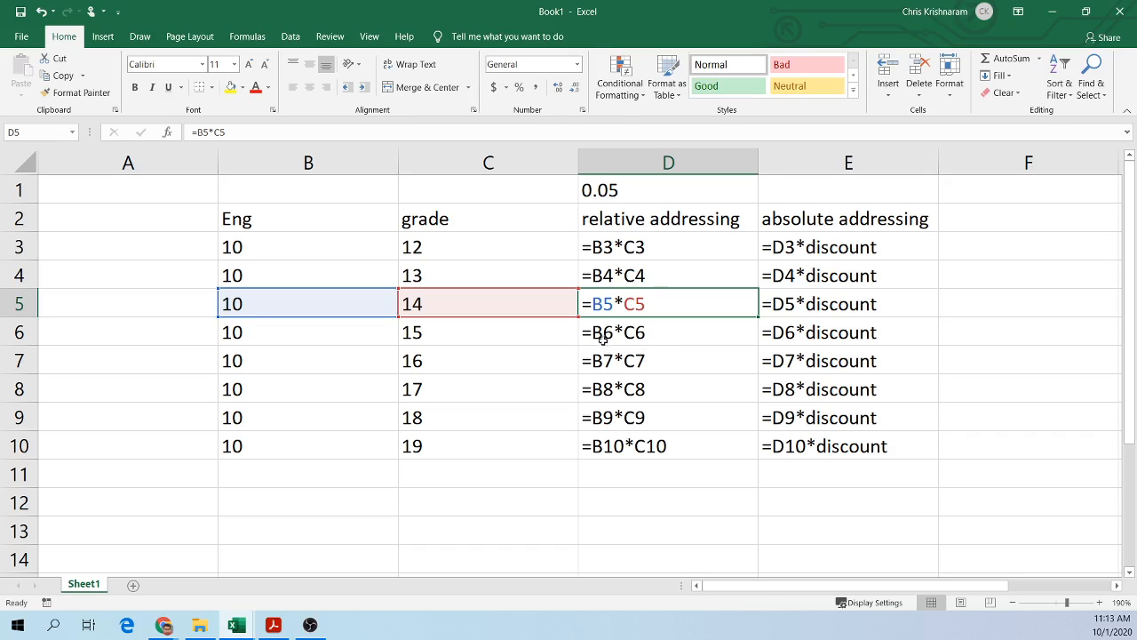
left_click(626, 192)
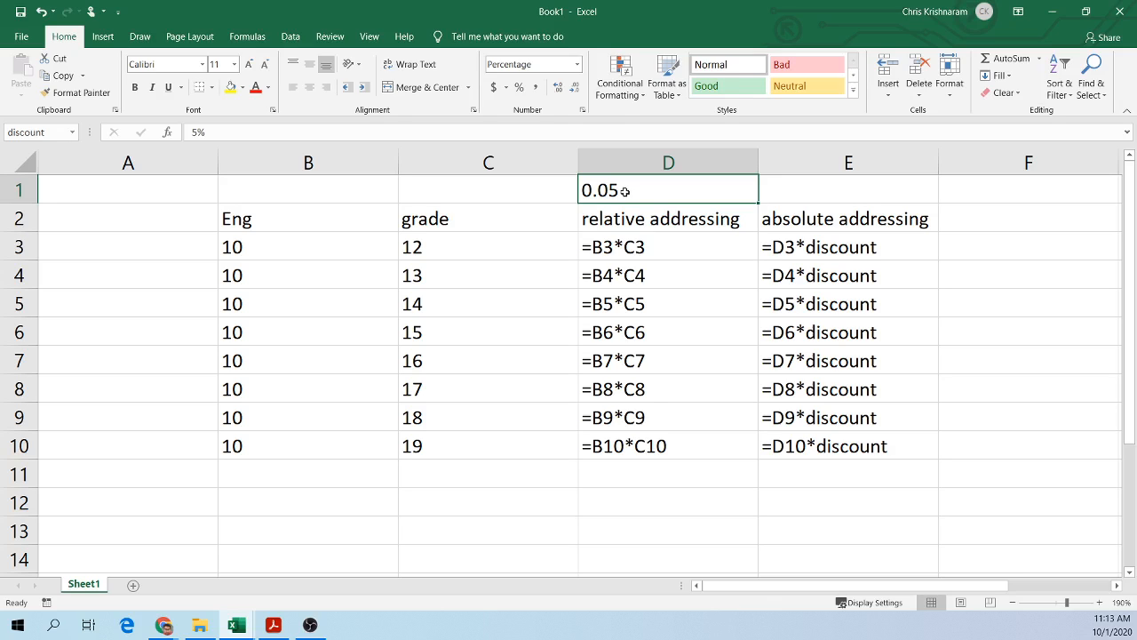
left_click(49, 133)
left_click(784, 194)
double_click(826, 252)
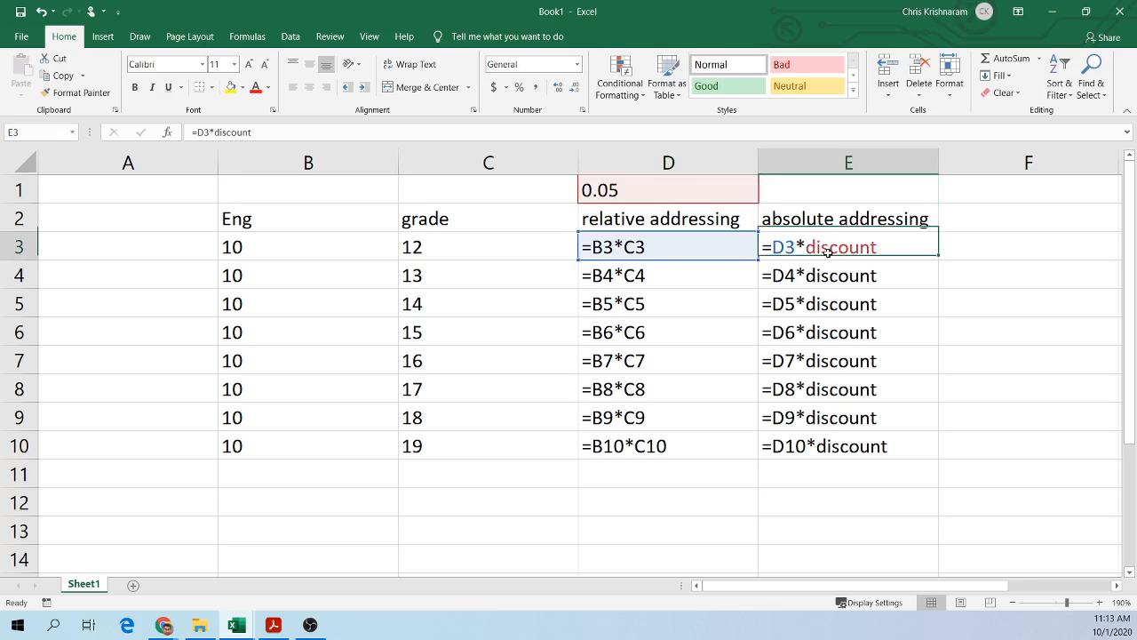
left_click(637, 189)
Step: Retype the discount name in E3's formula using the name autocomplete
double_click(878, 247)
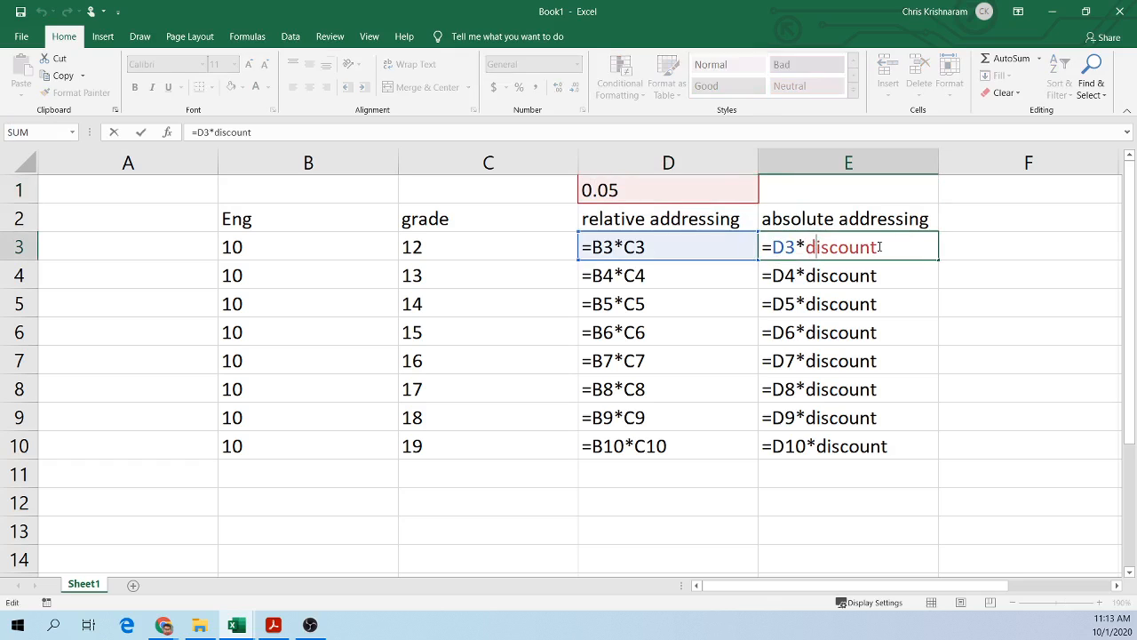
key("BackSpace")
key("BackSpace")
key("BackSpace")
key("BackSpace")
key("BackSpace")
key("BackSpace")
key("BackSpace")
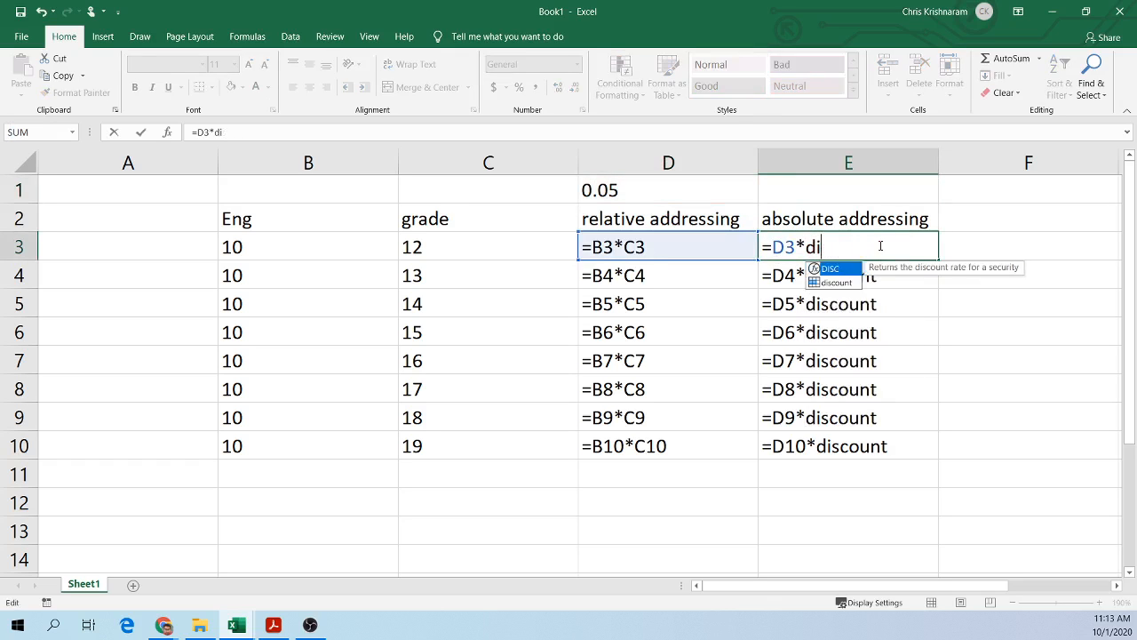
type("iscount")
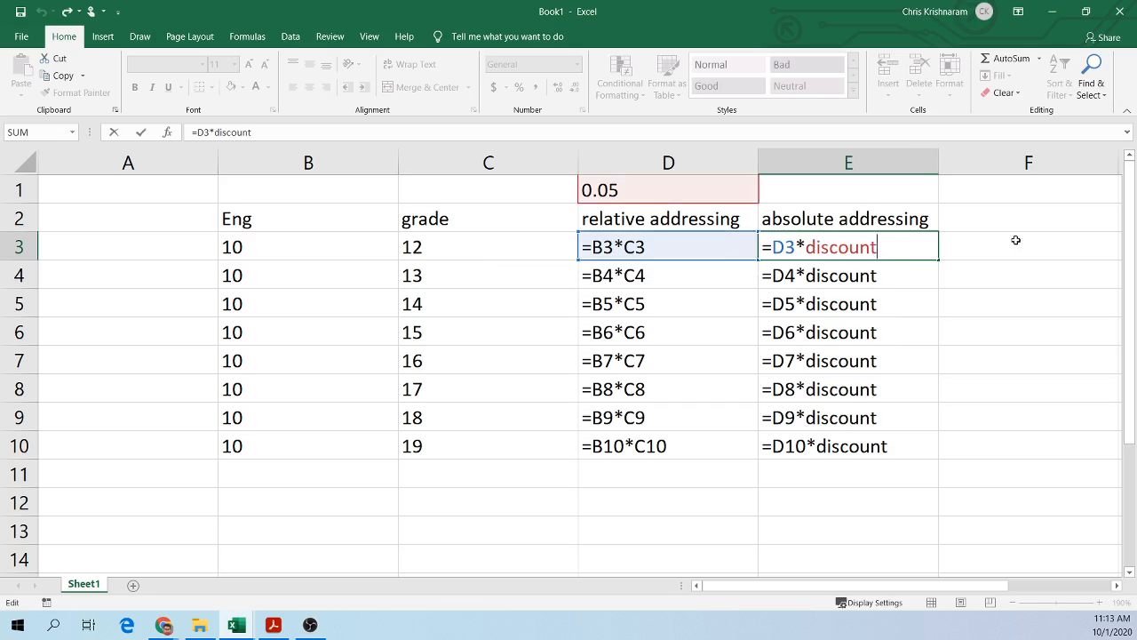
left_click(987, 219)
Step: Zoom in and copy the "absolute addressing" label from E2 into F2
left_click_drag(882, 587, 927, 590)
scroll(899, 414, "up", 1)
scroll(741, 503, "up", 1)
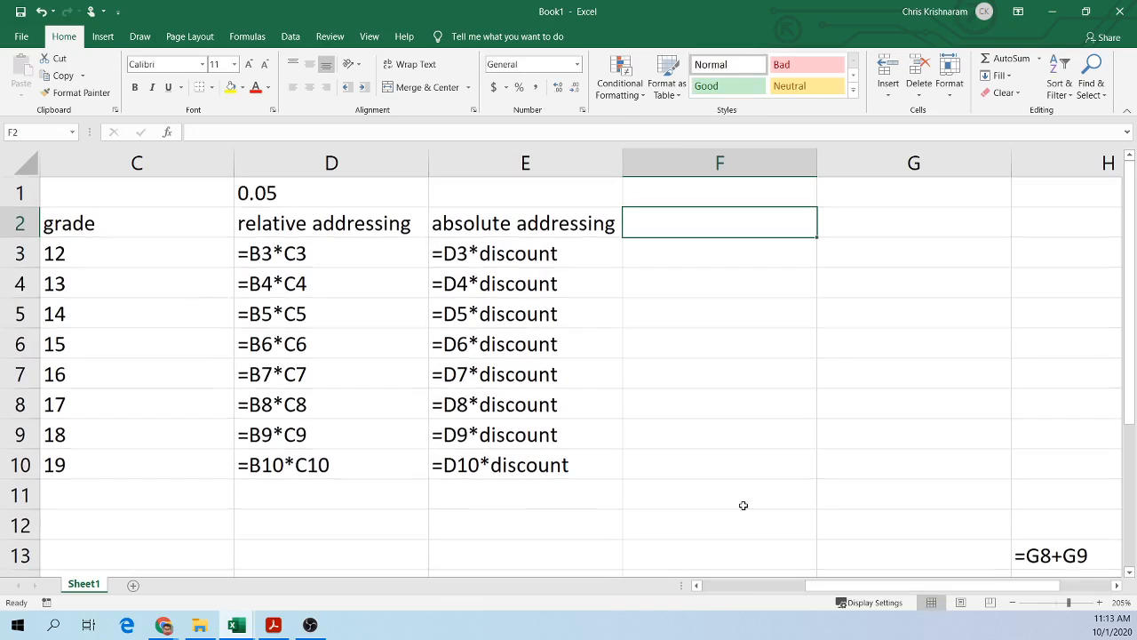
scroll(722, 446, "up", 1)
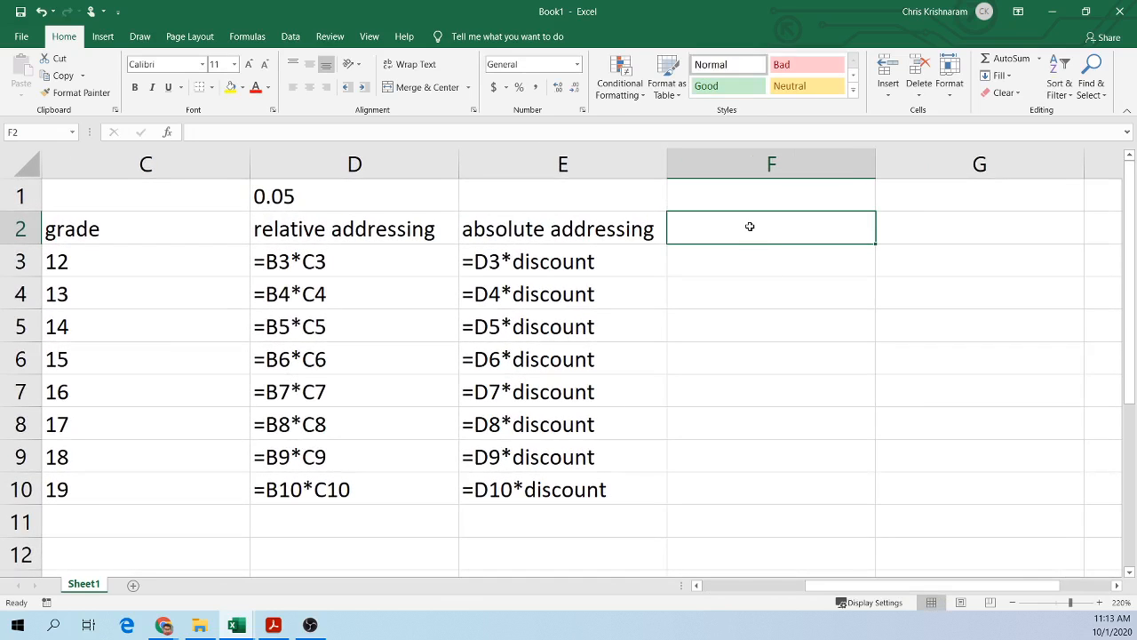
left_click(657, 233)
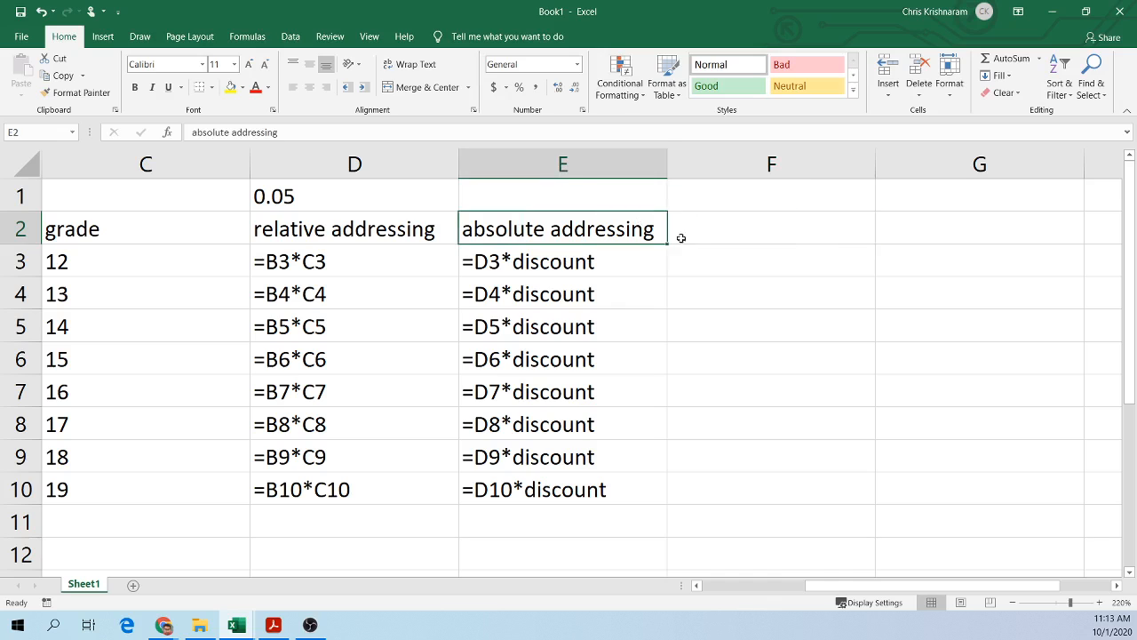
left_click_drag(667, 244, 875, 245)
left_click(875, 244)
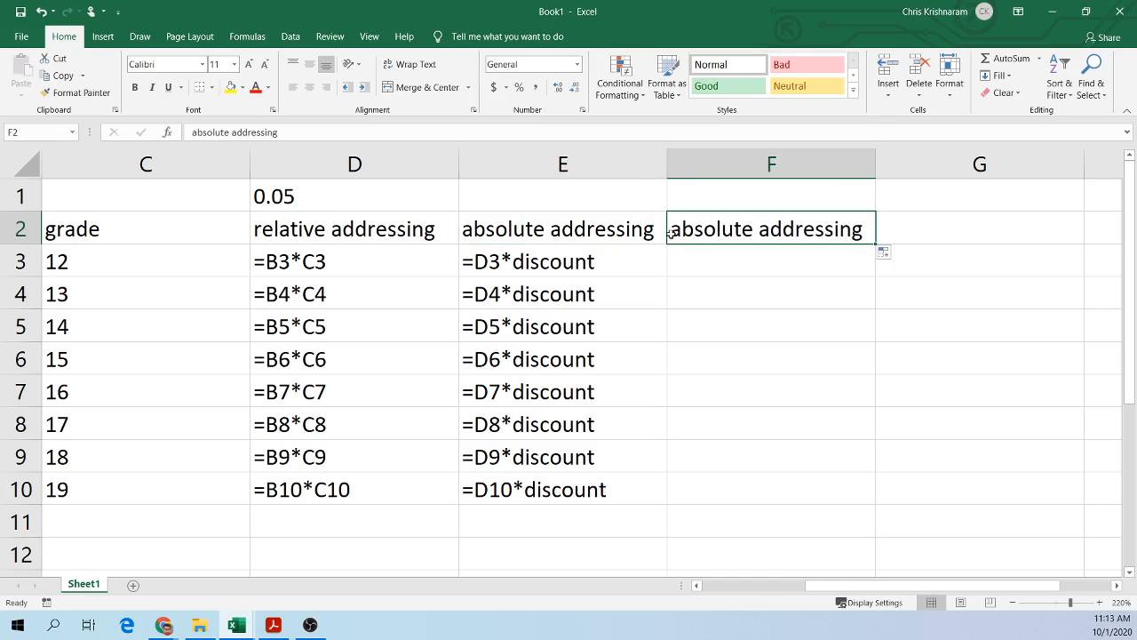
Step: Relabel E2 as "absolute addressing 1" and F2 as "absolute addressing 2", then autofit columns E and F
double_click(659, 229)
type("1")
left_click(744, 287)
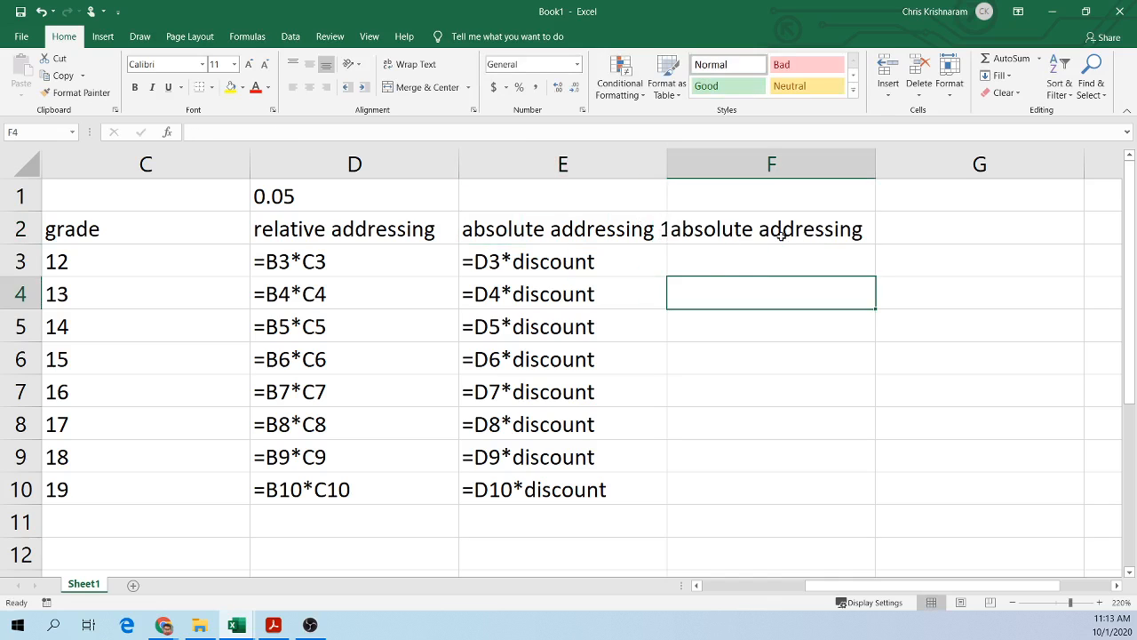
left_click(783, 229)
type("2")
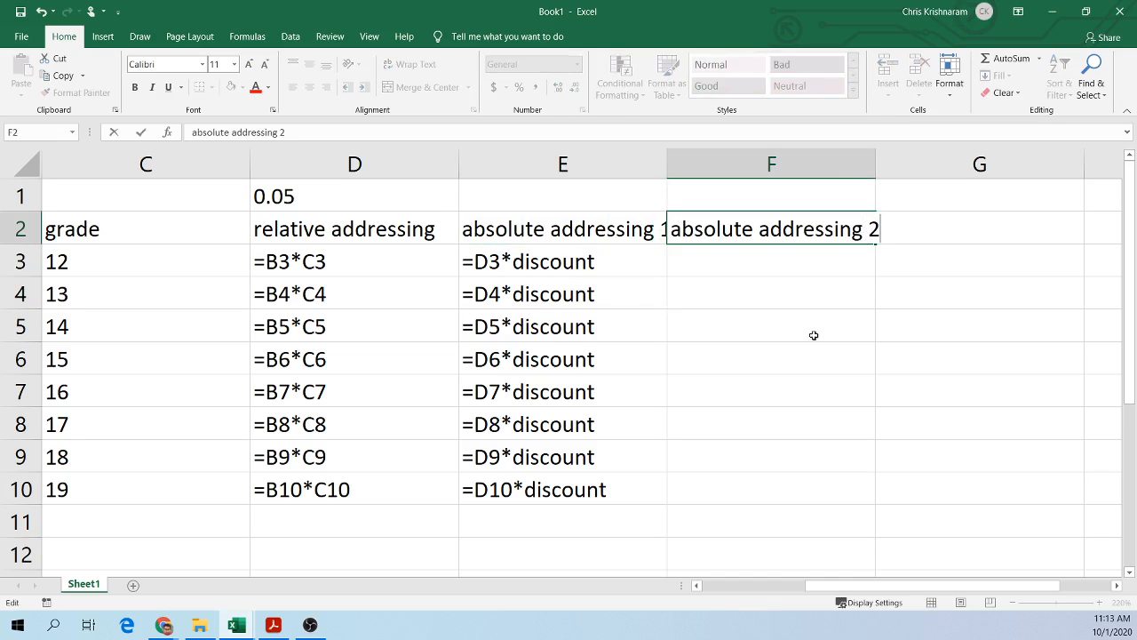
left_click(813, 335)
double_click(667, 160)
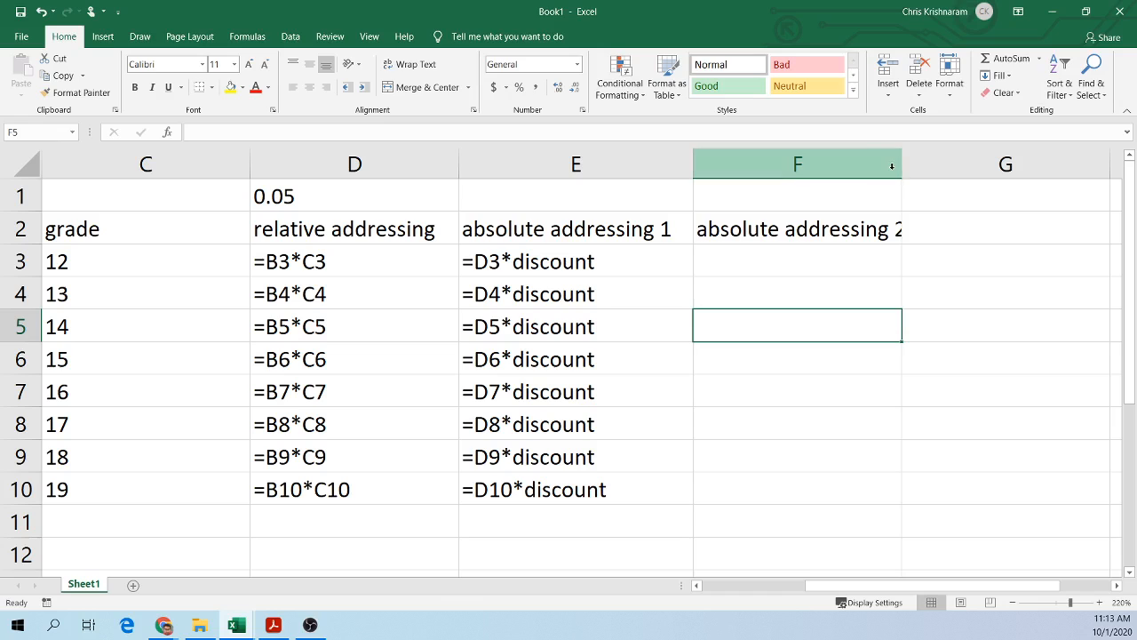
double_click(901, 164)
Step: Enter the formula =D3*D1 in F3, multiplying the relative-addressing value by the discount cell
left_click(802, 266)
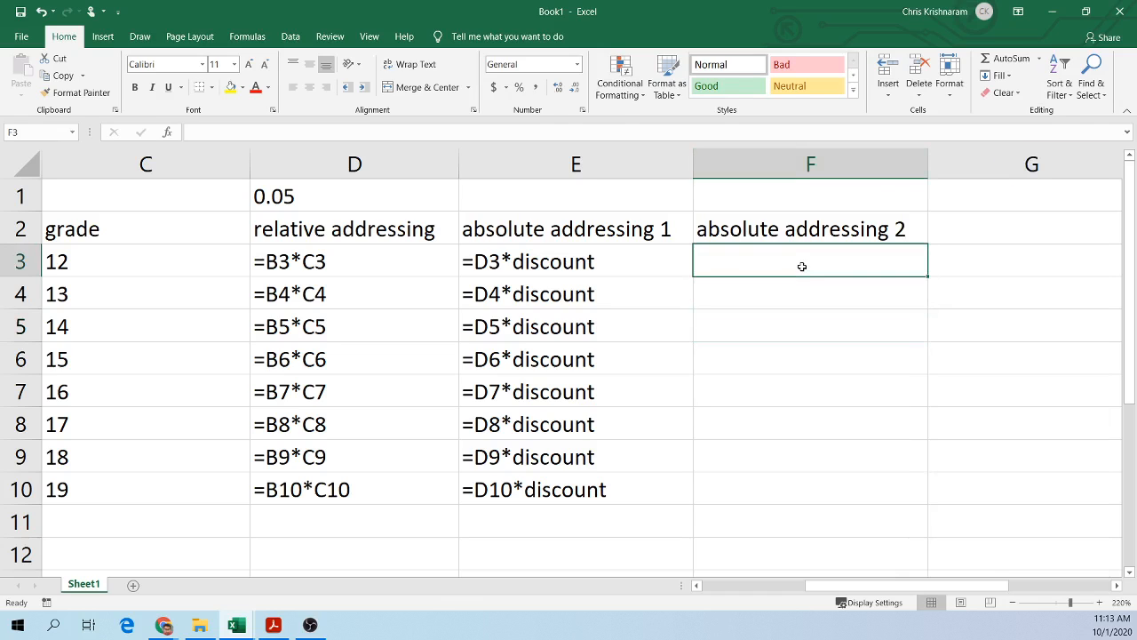
type("=")
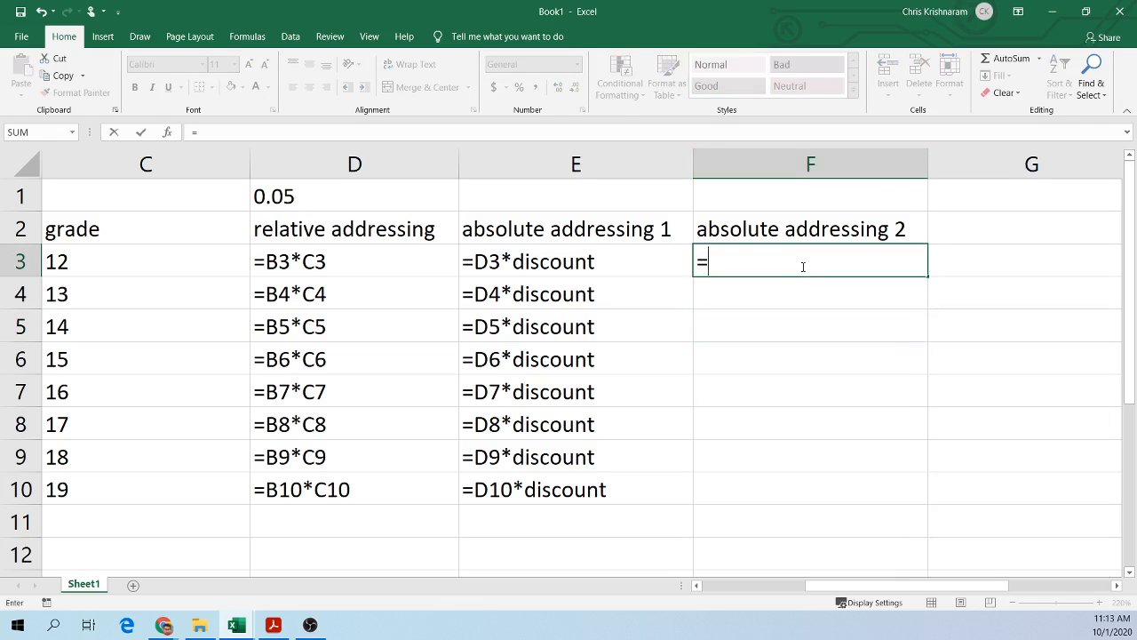
left_click(194, 267)
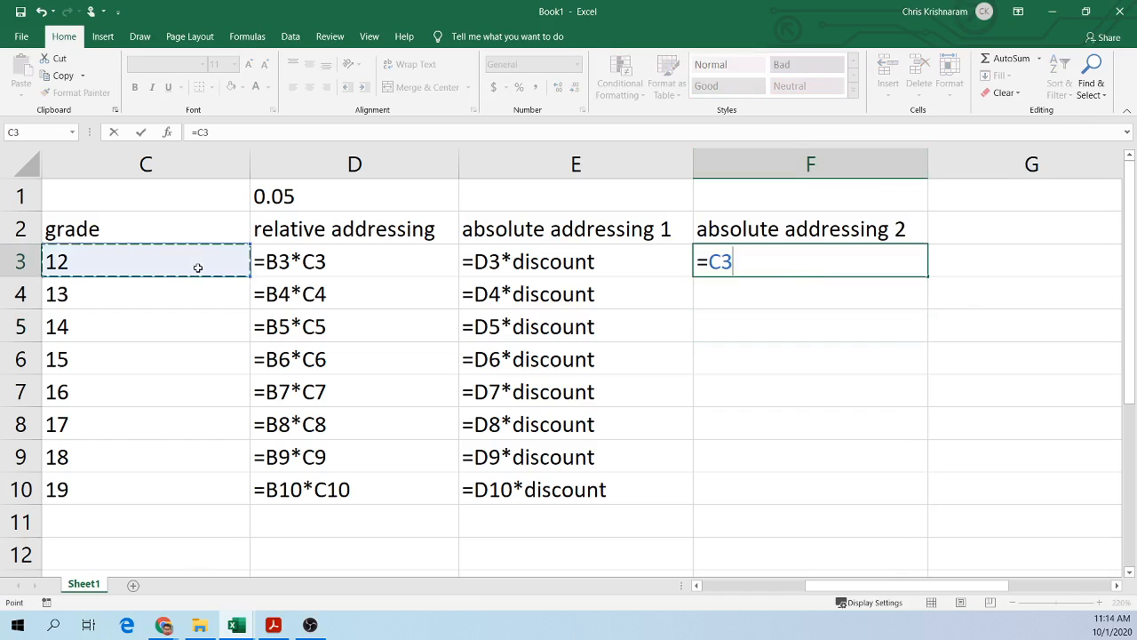
left_click(400, 274)
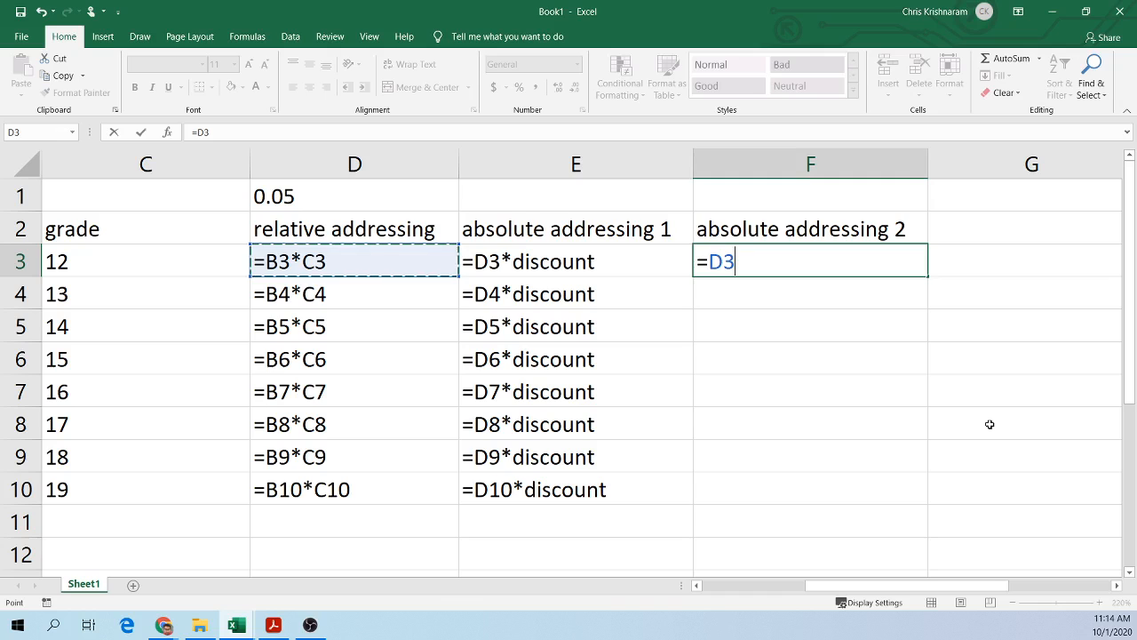
type("*")
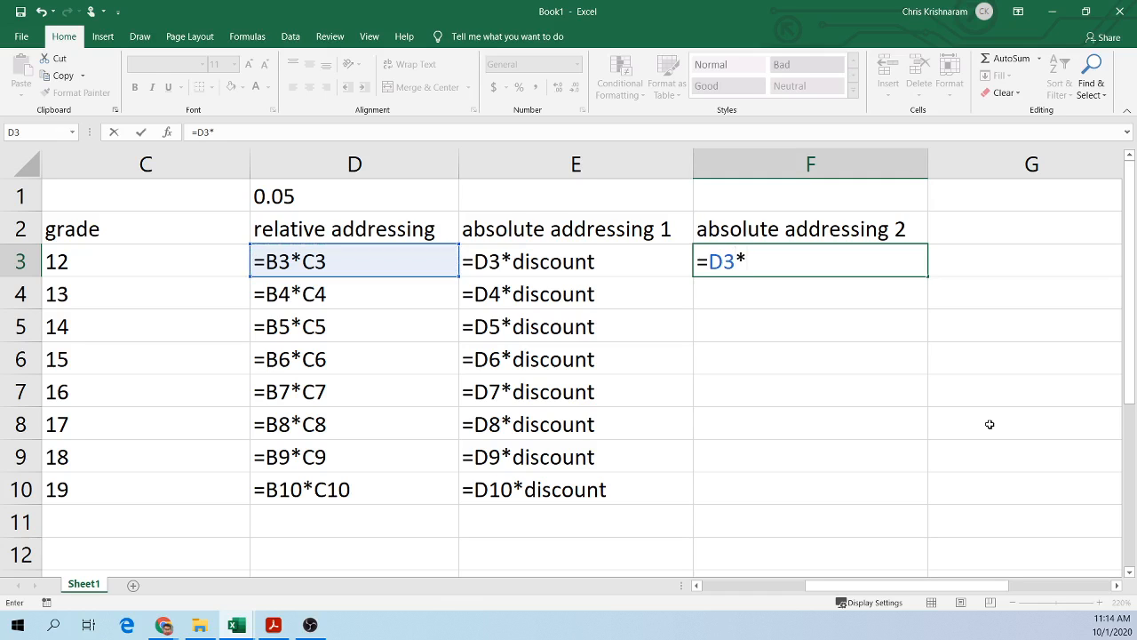
left_click(362, 203)
key("BackSpace")
key("BackSpace")
key("BackSpace")
key("BackSpace")
key("BackSpace")
key("BackSpace")
key("BackSpace")
key("BackSpace")
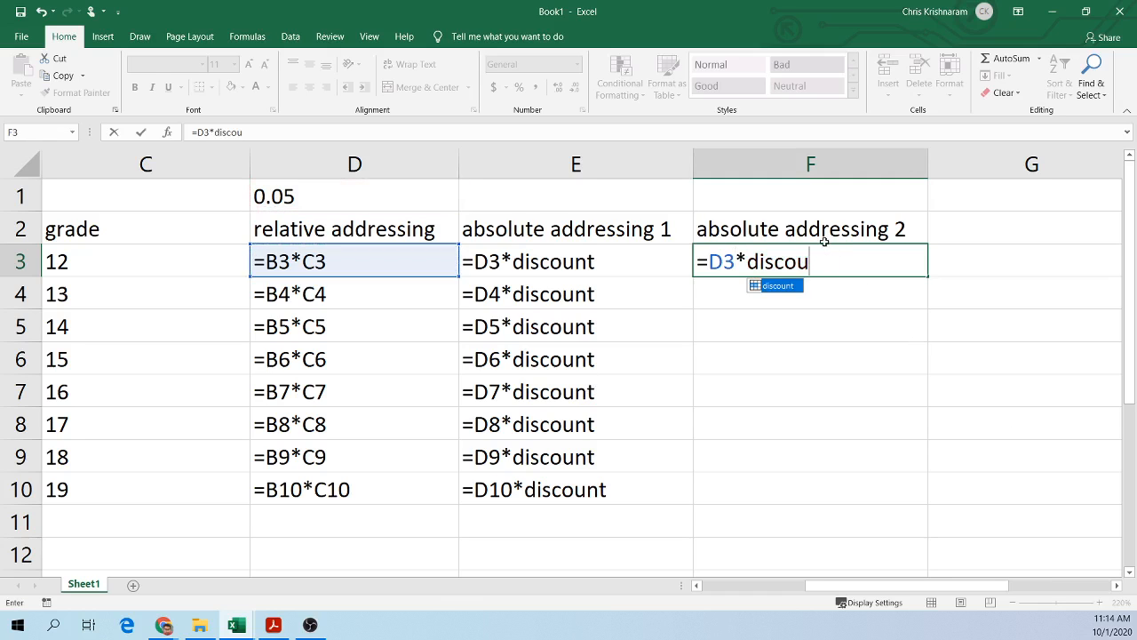
type("D1")
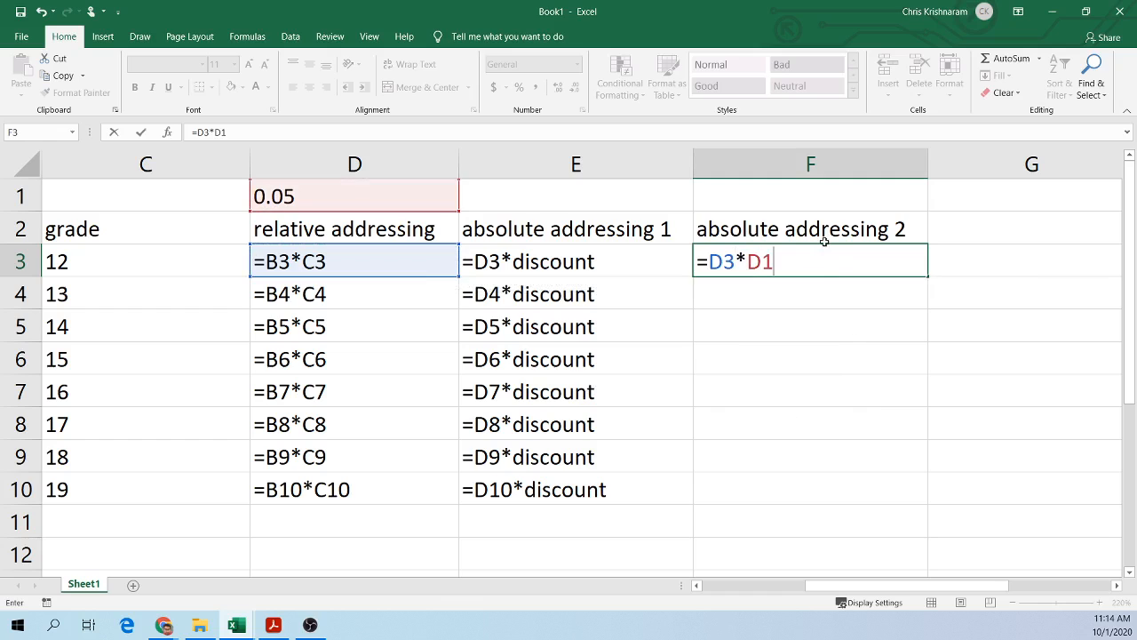
key("Left")
key("Left")
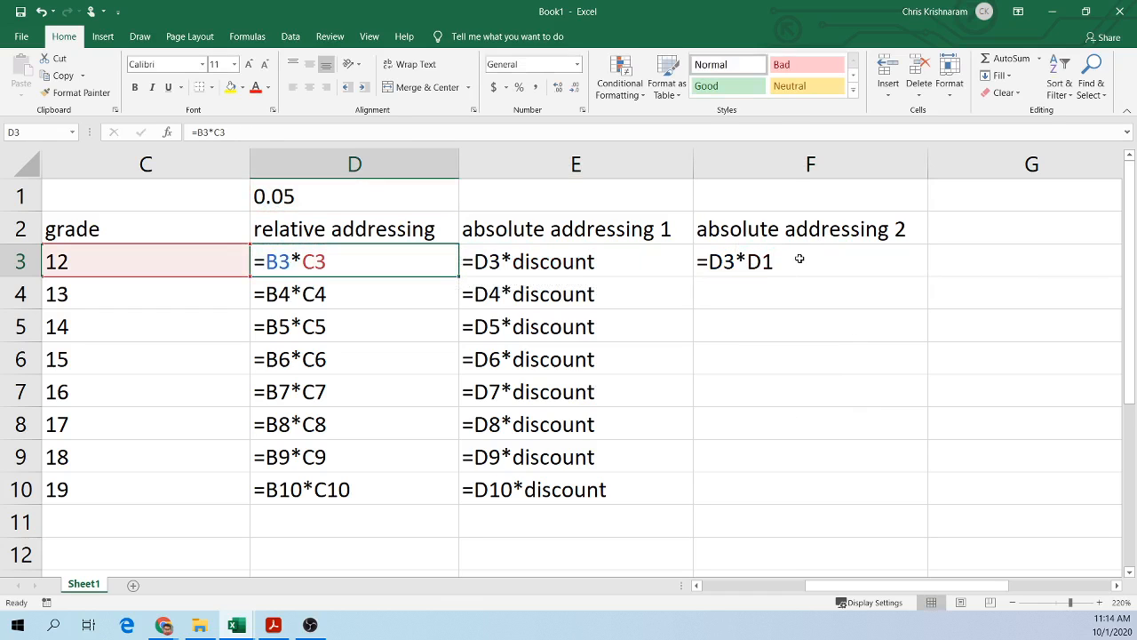
Step: Edit F3's formula so the discount cell becomes the absolute reference $D$1
double_click(797, 258)
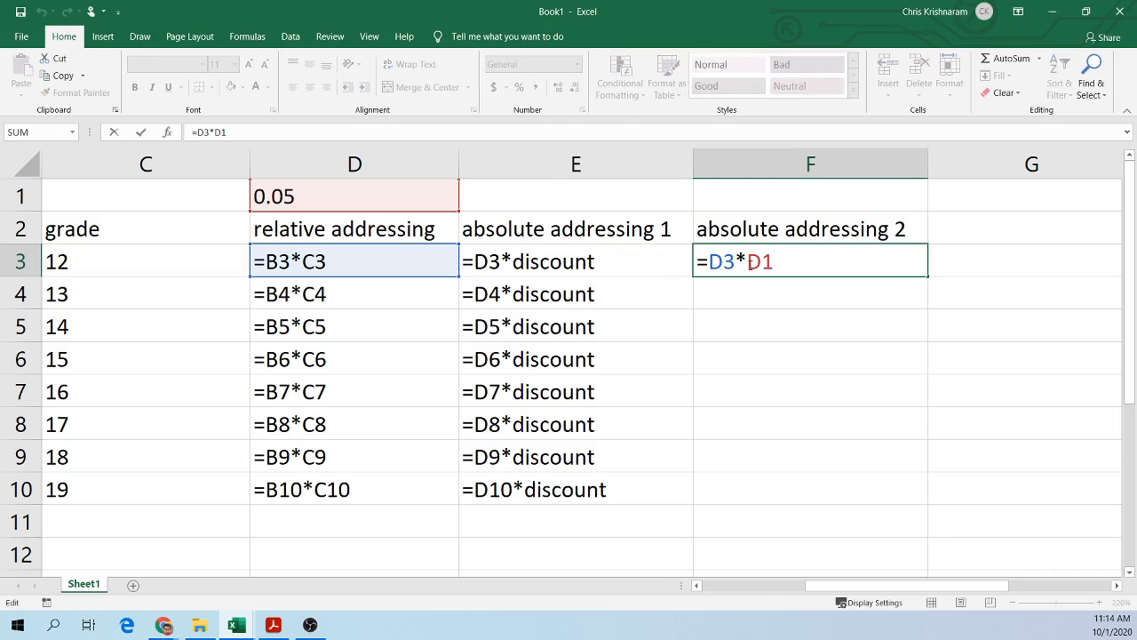
type("$")
left_click(774, 263)
type("$")
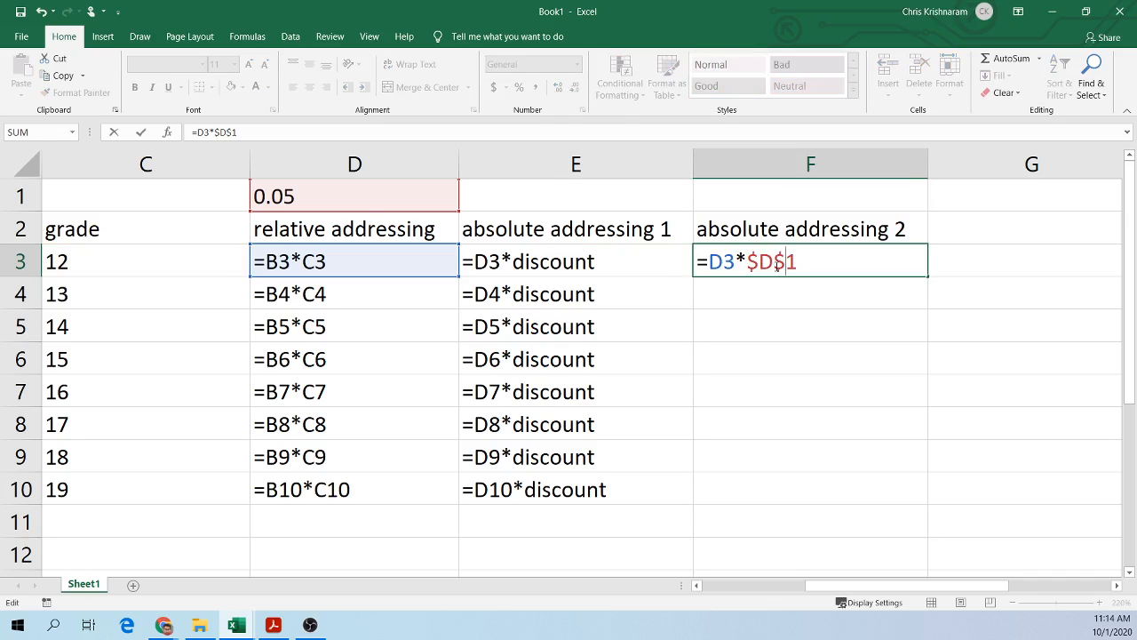
key("Return")
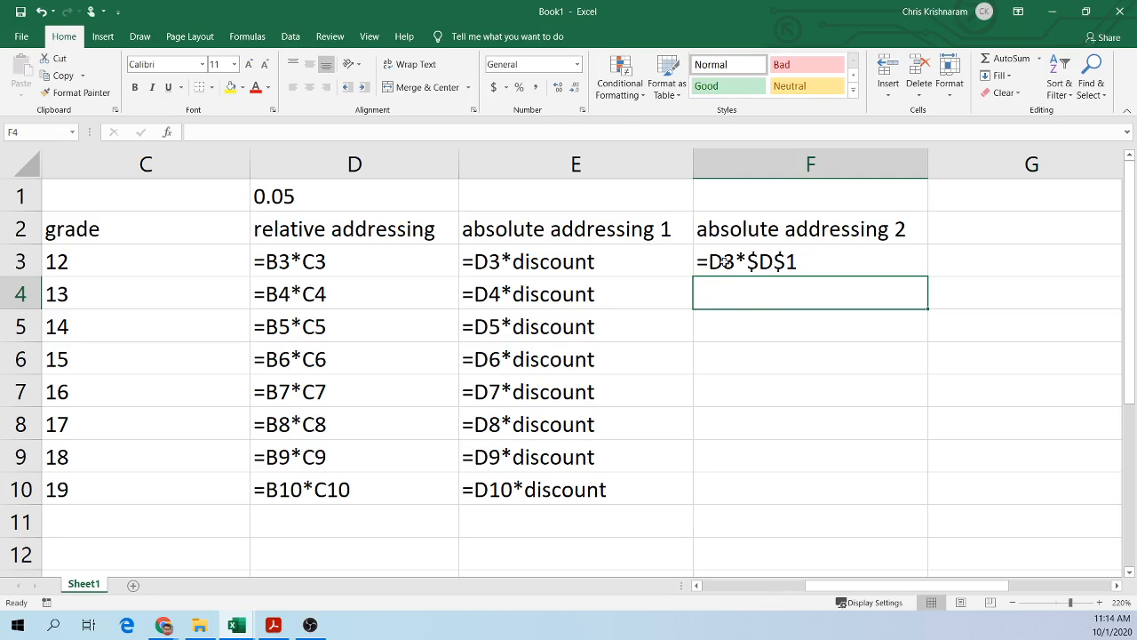
Step: Fill F3's absolute-reference formula down through F10 and inspect the copied formulas
left_click(795, 264)
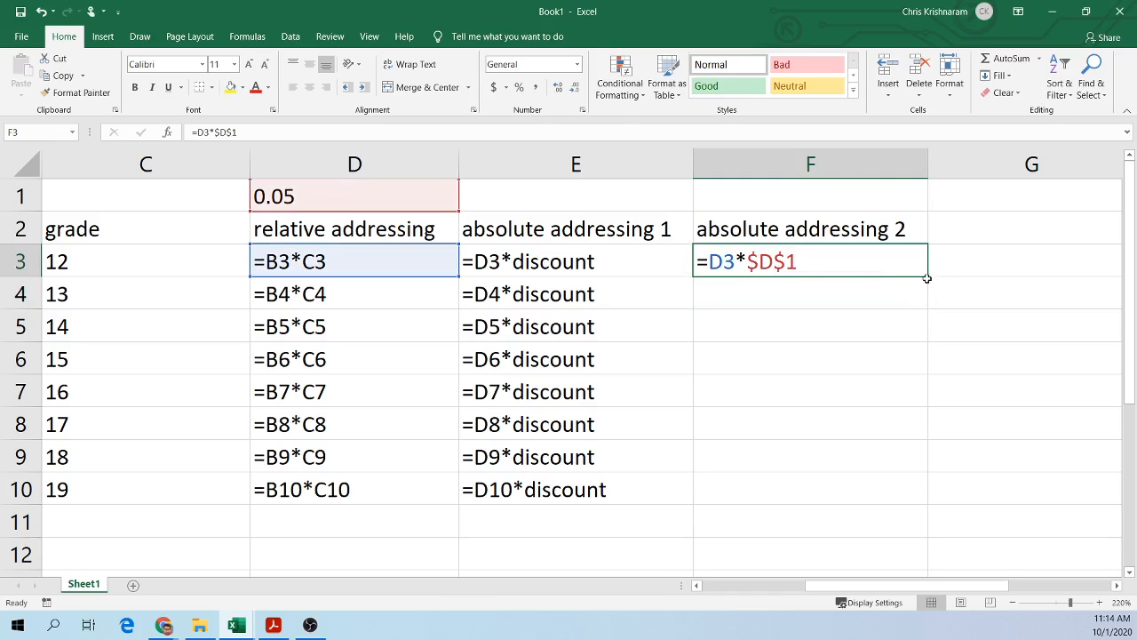
left_click_drag(927, 278, 919, 495)
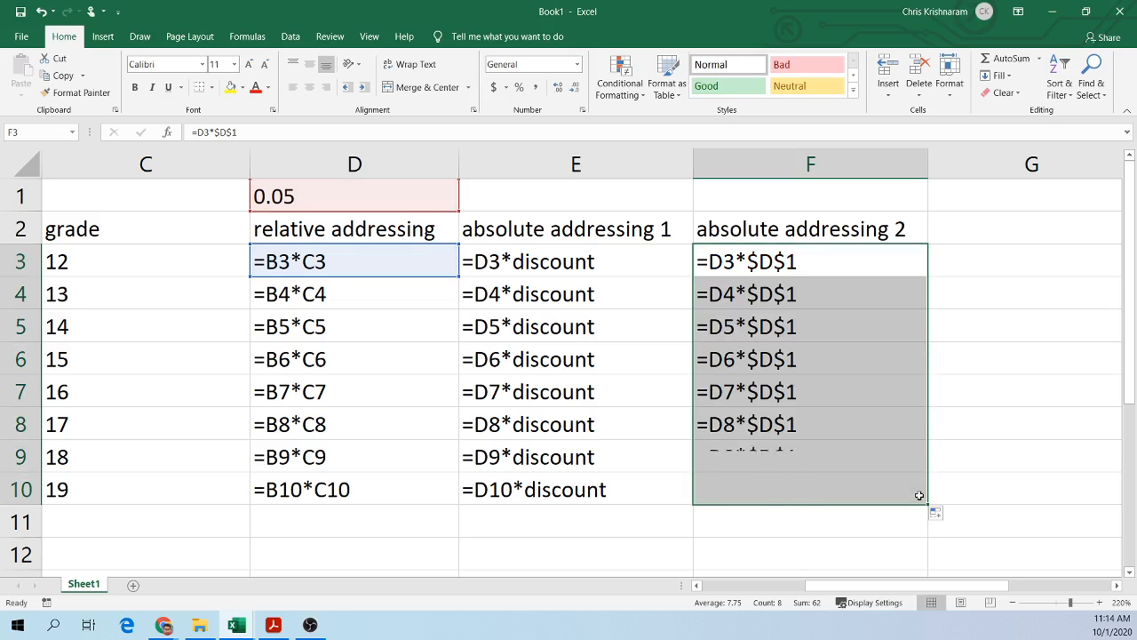
left_click(775, 457)
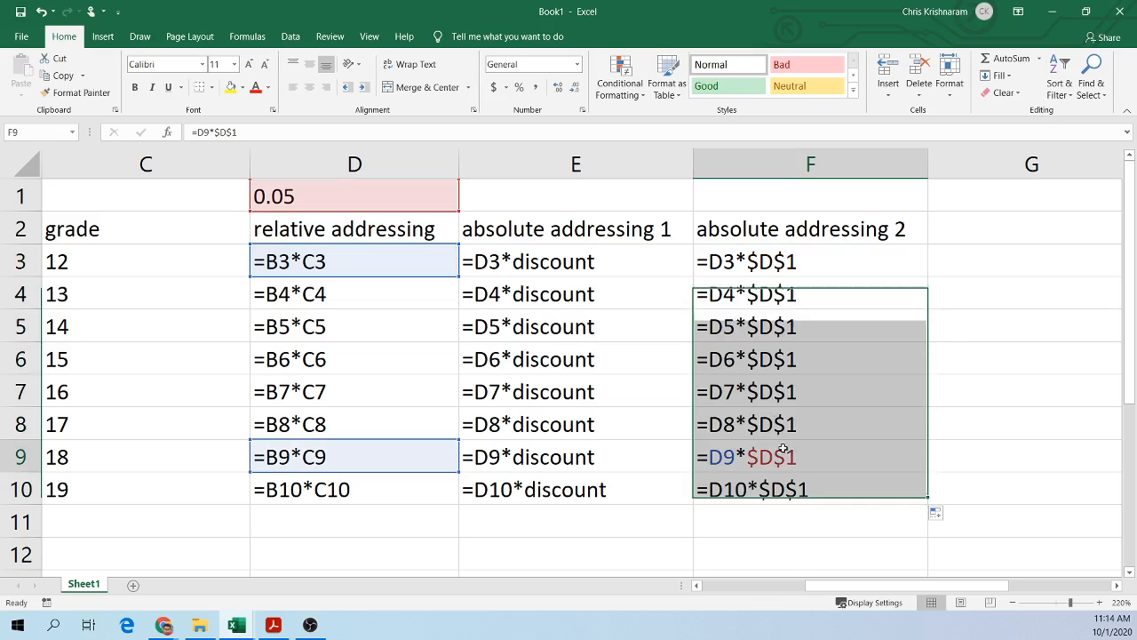
left_click(760, 257)
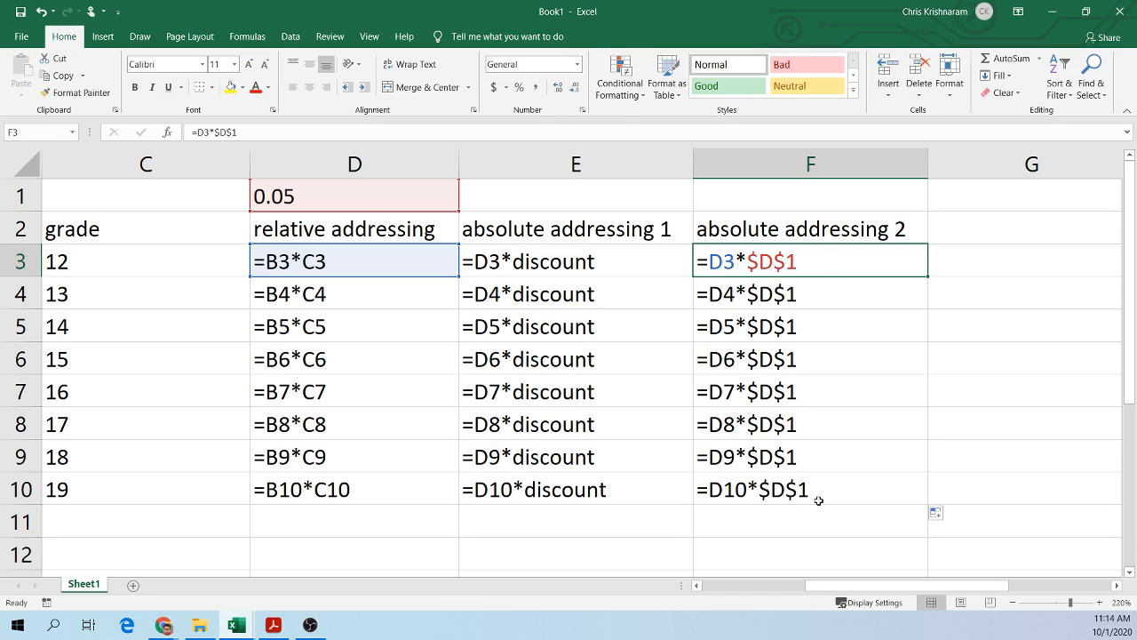
left_click(791, 526)
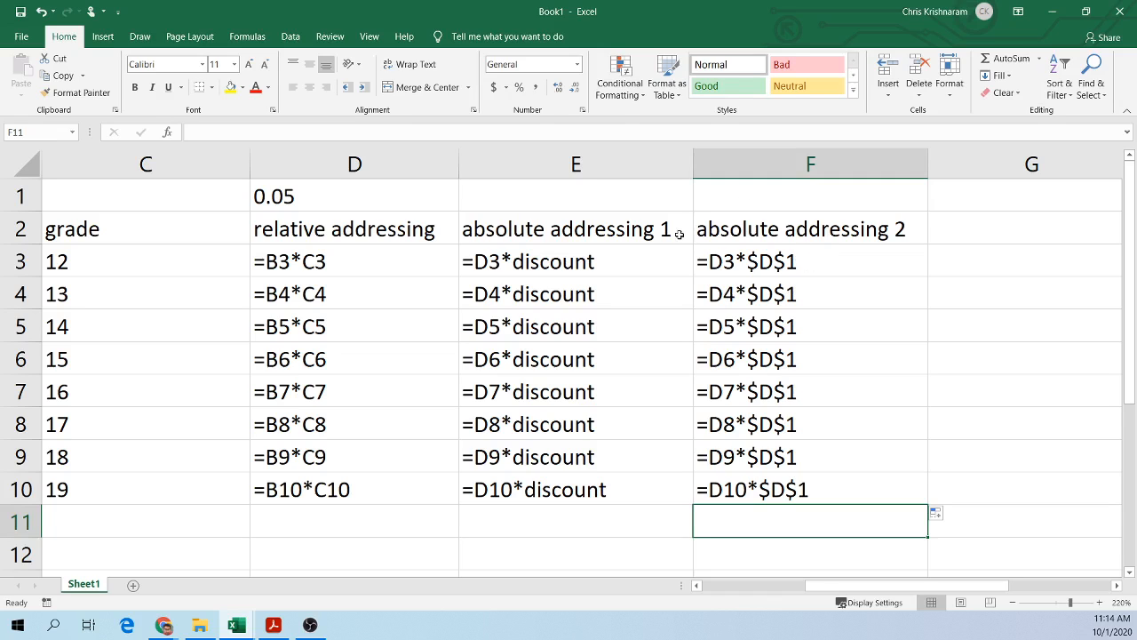
Step: Switch the sheet to show values and compare the results in columns E and F row by row
key("ctrl+grave")
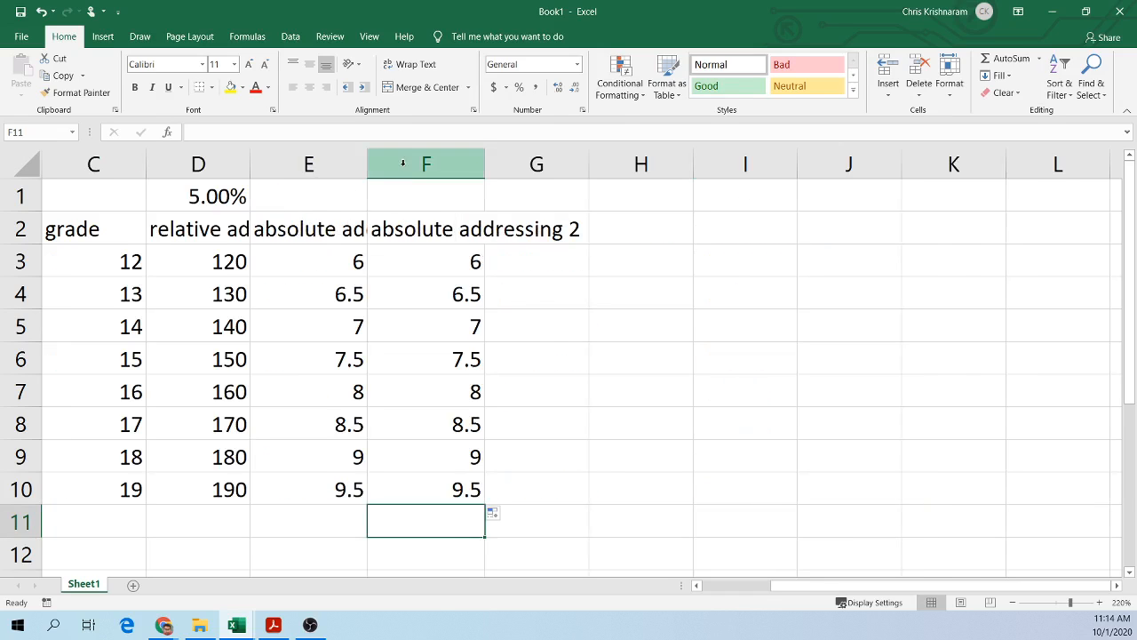
left_click(581, 305)
left_click(348, 271)
left_click(442, 259)
left_click(358, 294)
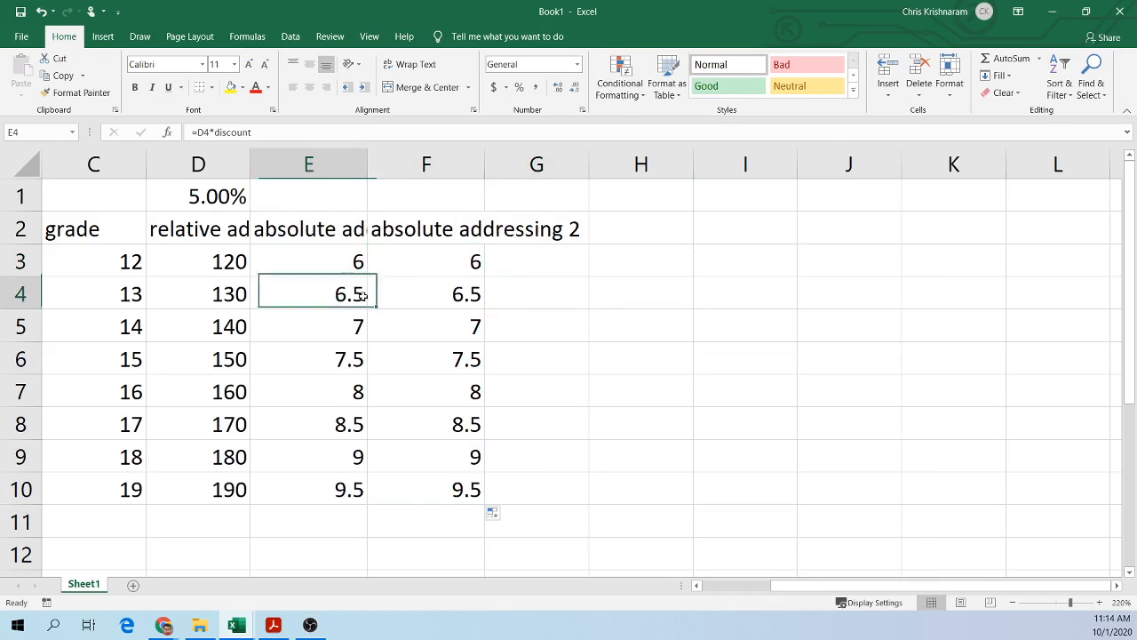
left_click(433, 297)
left_click(370, 325)
left_click(439, 331)
left_click(330, 358)
left_click(421, 358)
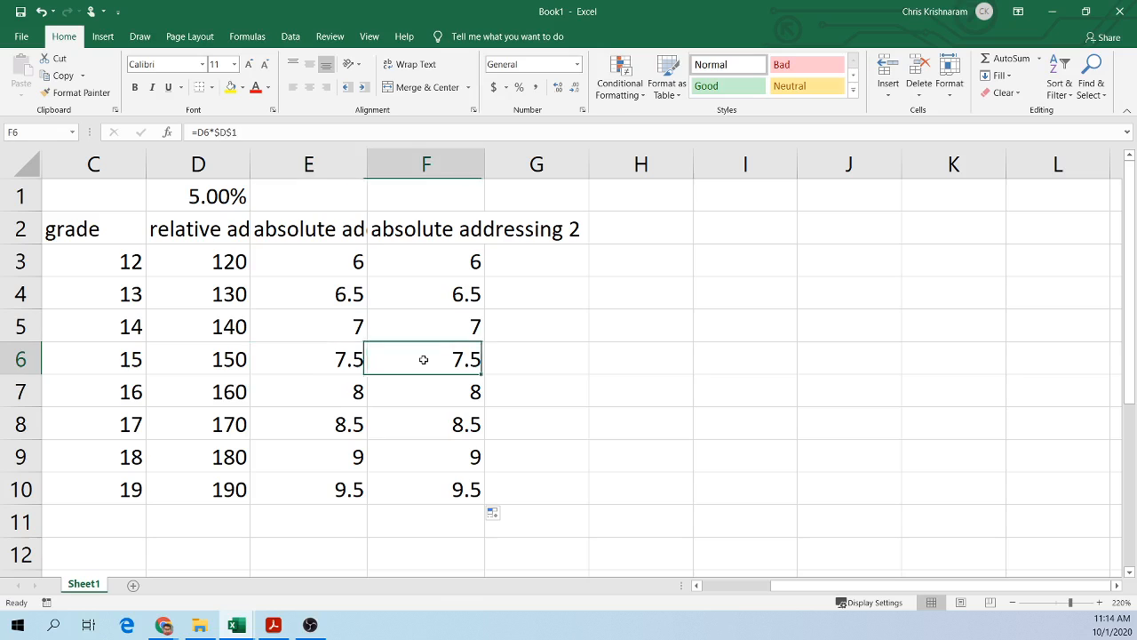
left_click(342, 392)
left_click(439, 393)
left_click(316, 431)
left_click(408, 431)
left_click(342, 458)
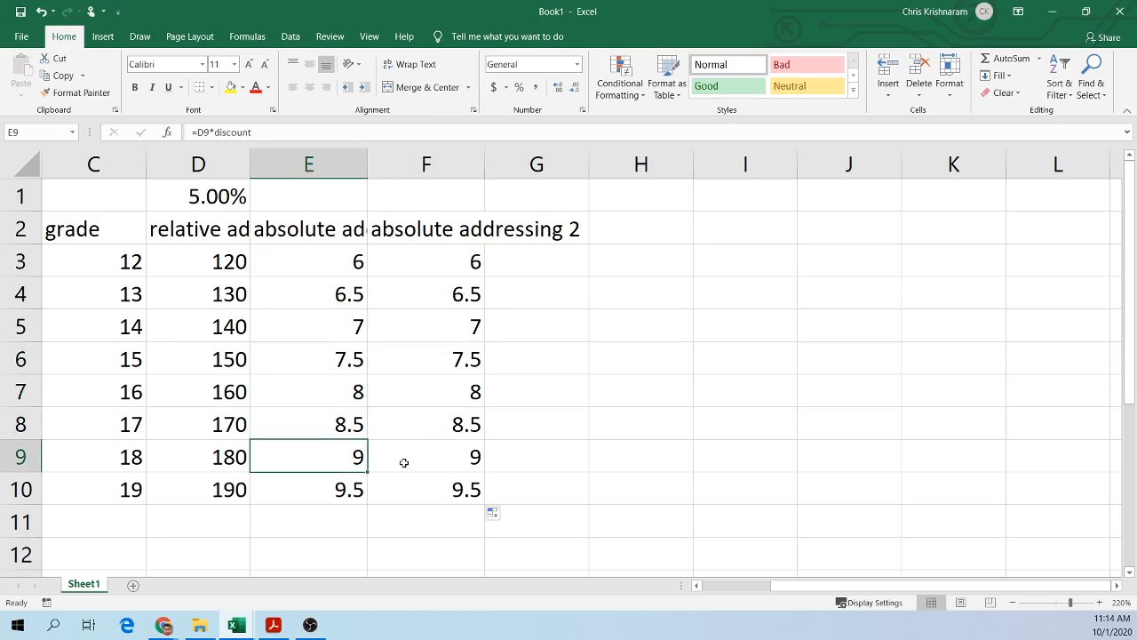
left_click(413, 457)
left_click(350, 484)
left_click(426, 487)
left_click(546, 330)
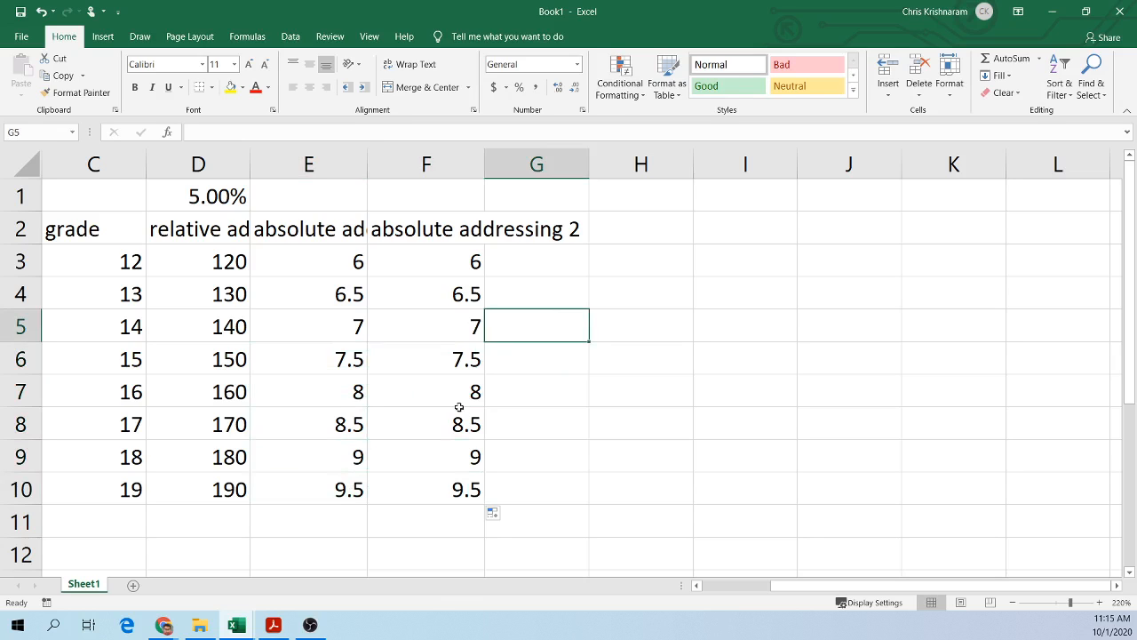
Step: Review the textbook PDF's figures on named cells and inserting rows, then return to the workbook
left_click(1057, 10)
left_click(273, 625)
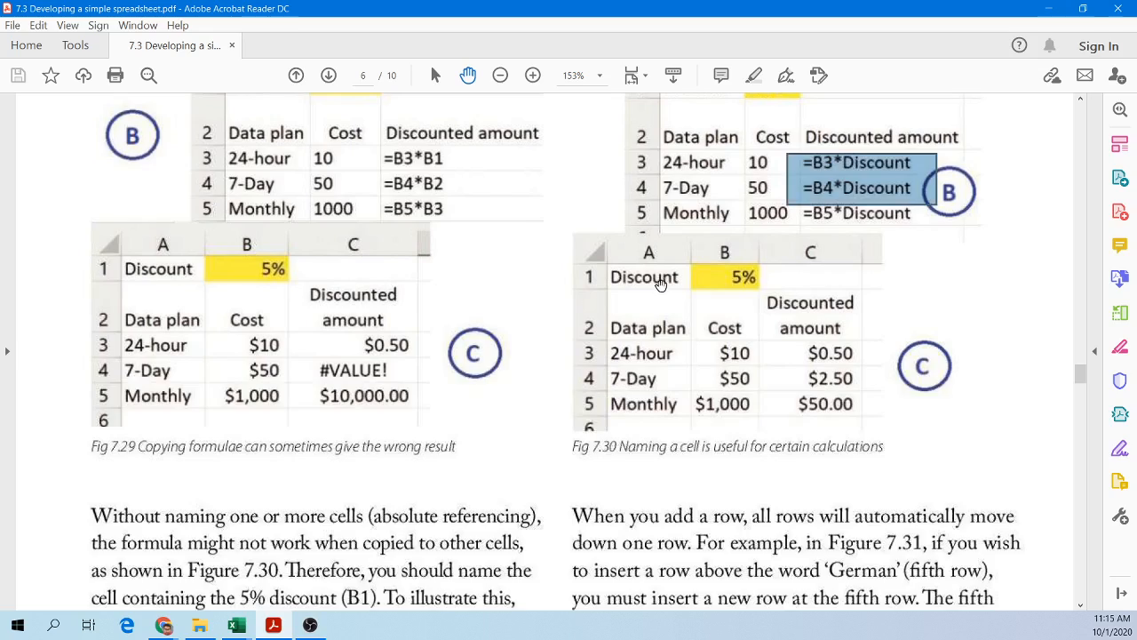
scroll(637, 320, "down", 3)
scroll(637, 320, "down", 9)
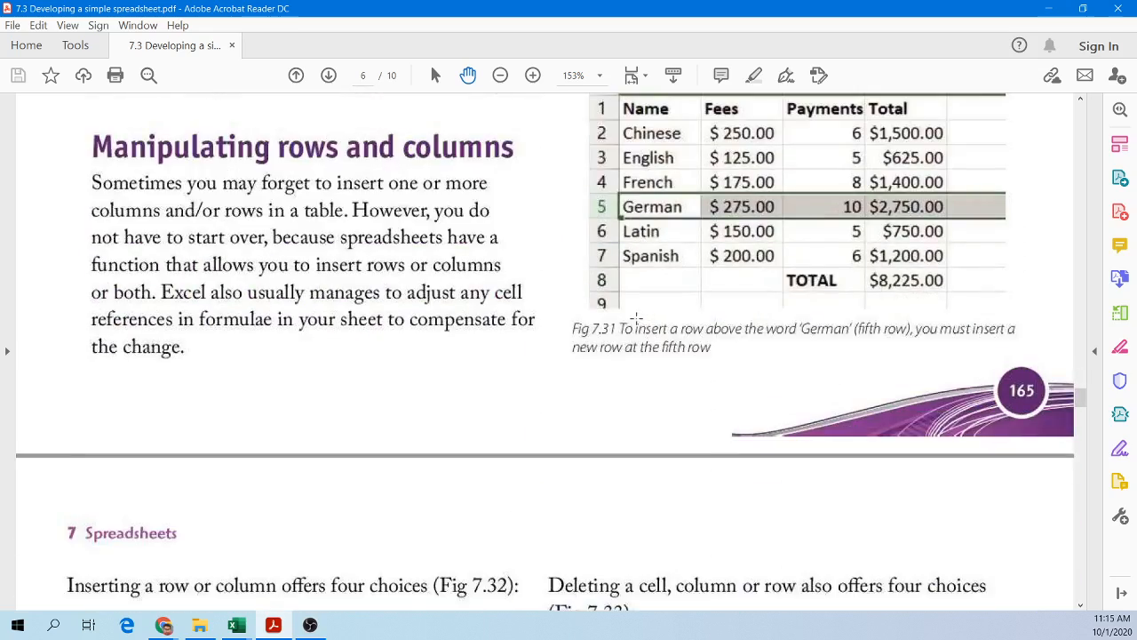
scroll(636, 316, "up", 10)
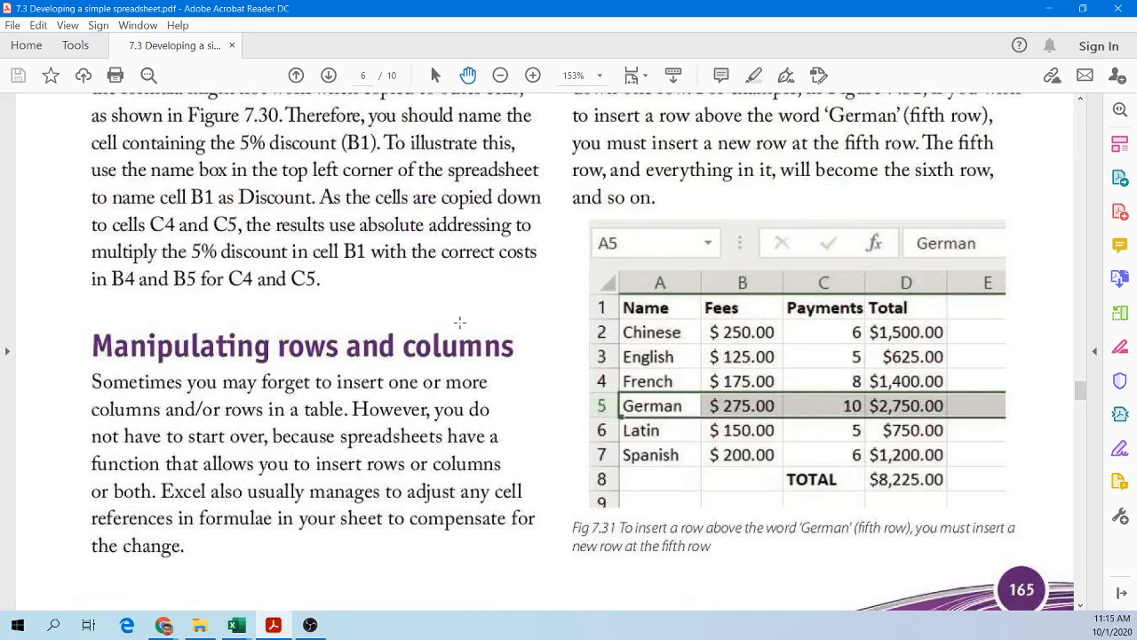
scroll(460, 322, "up", 1)
scroll(459, 323, "down", 2)
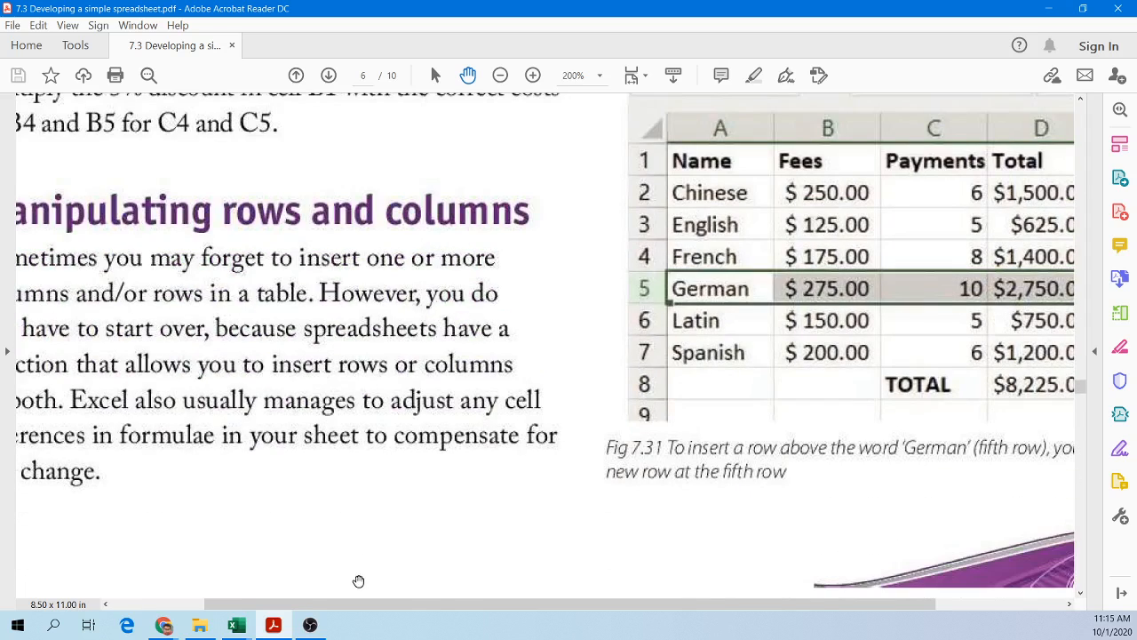
left_click_drag(355, 602, 296, 601)
scroll(326, 441, "up", 1)
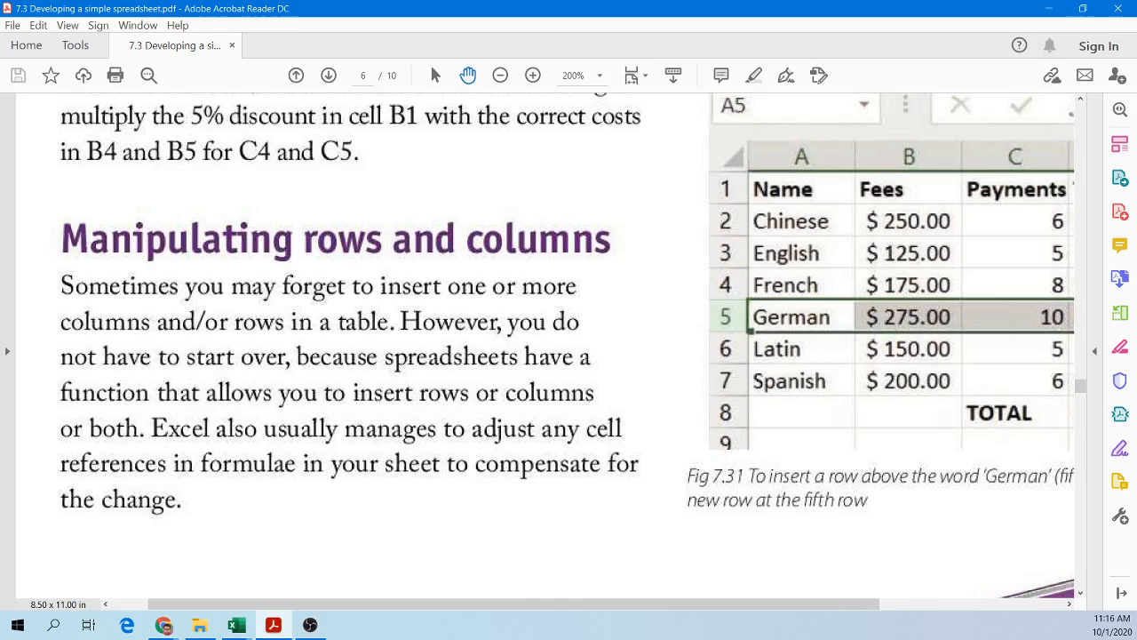
scroll(545, 345, "up", 15)
scroll(545, 346, "right", 3)
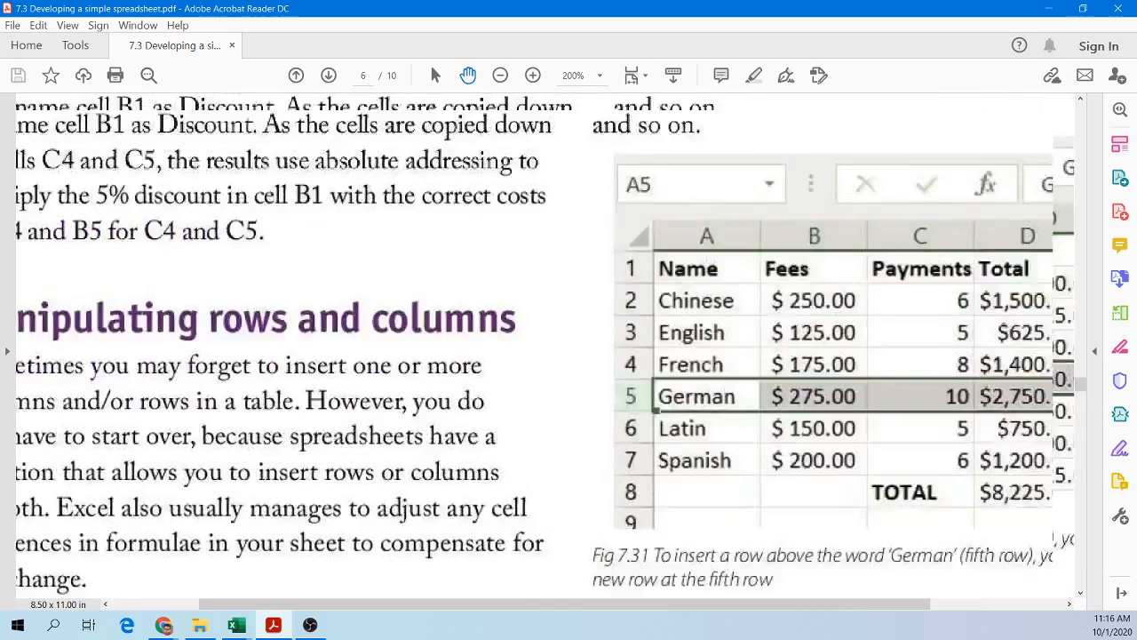
scroll(544, 346, "down", 5)
scroll(545, 346, "down", 15)
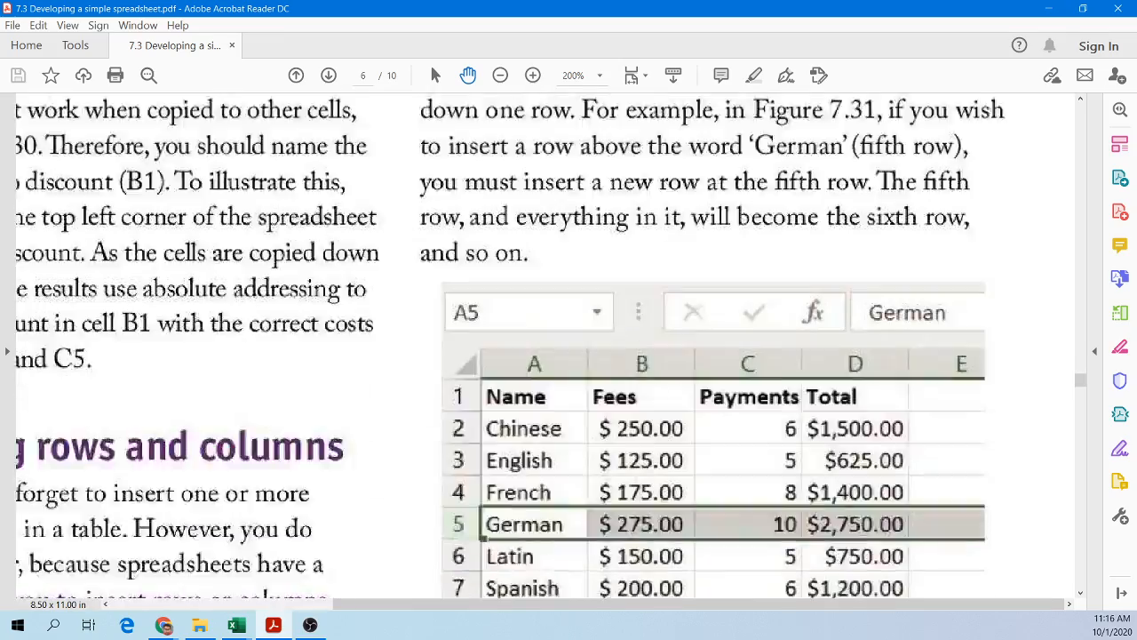
scroll(545, 346, "left", 3)
scroll(545, 345, "up", 5)
scroll(544, 345, "up", 6)
scroll(545, 345, "right", 3)
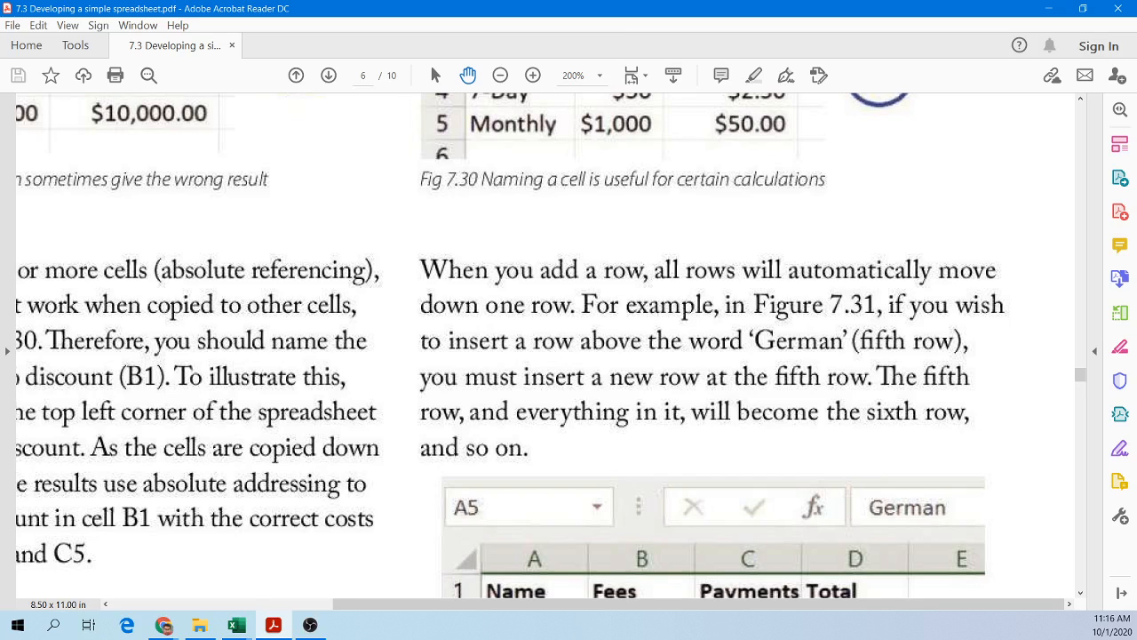
scroll(545, 345, "up", 1)
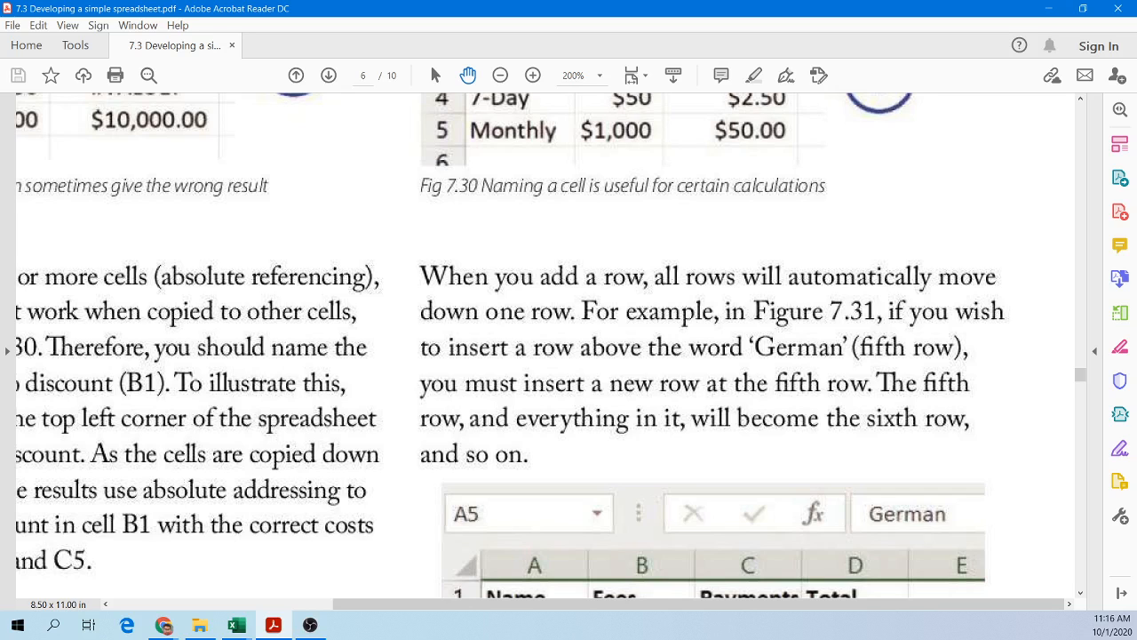
scroll(545, 347, "down", 1)
scroll(545, 346, "up", 3)
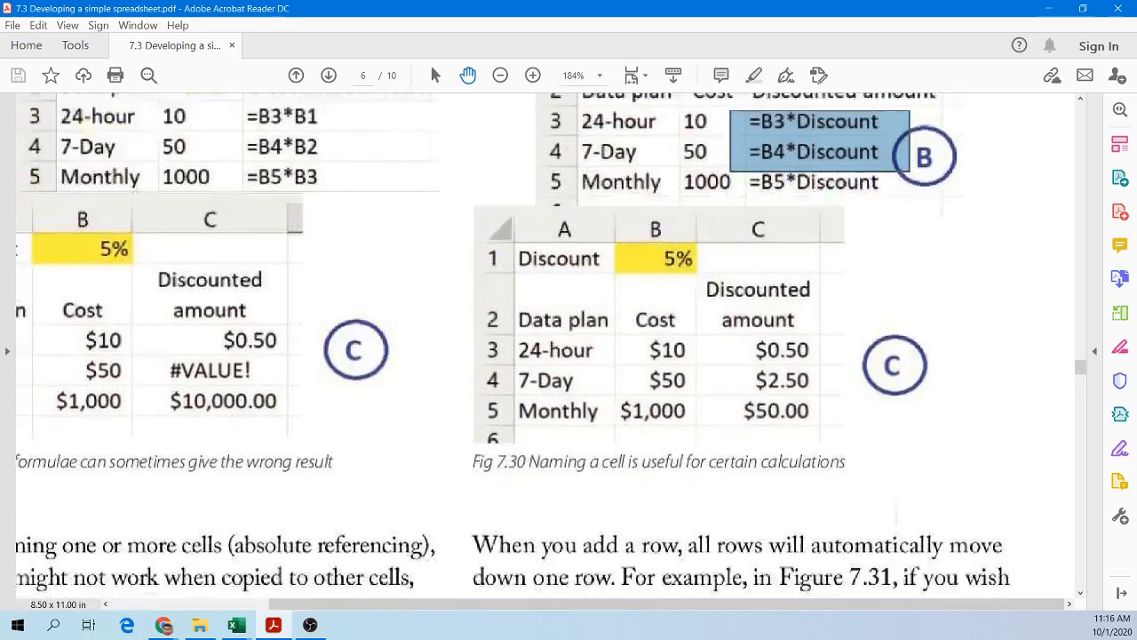
scroll(546, 347, "down", 7)
scroll(545, 347, "down", 1)
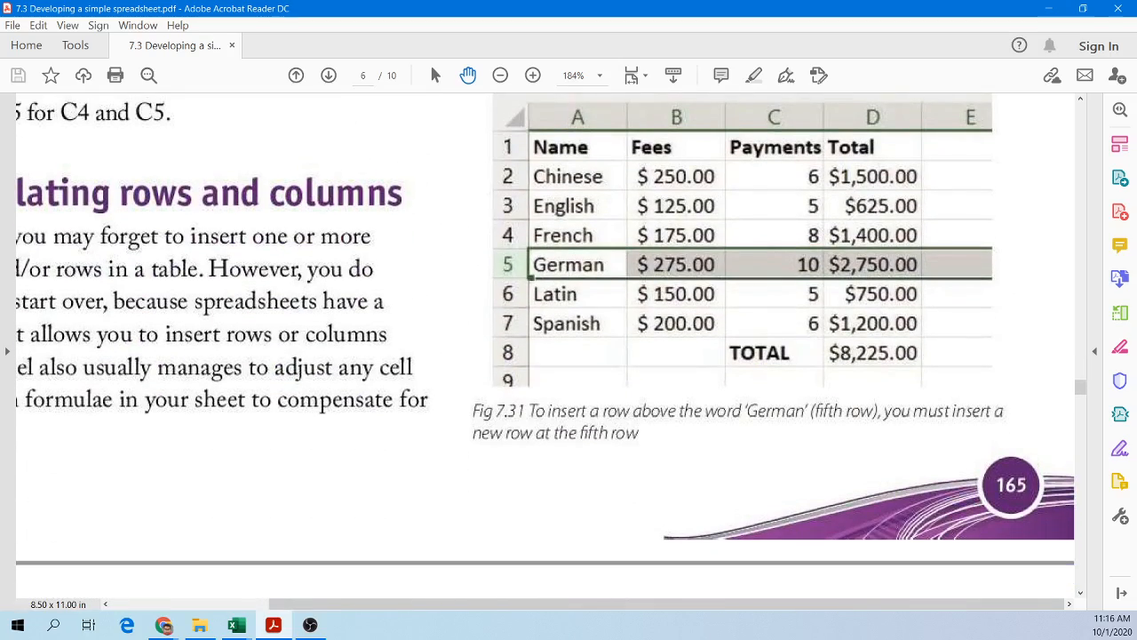
scroll(545, 346, "down", 7)
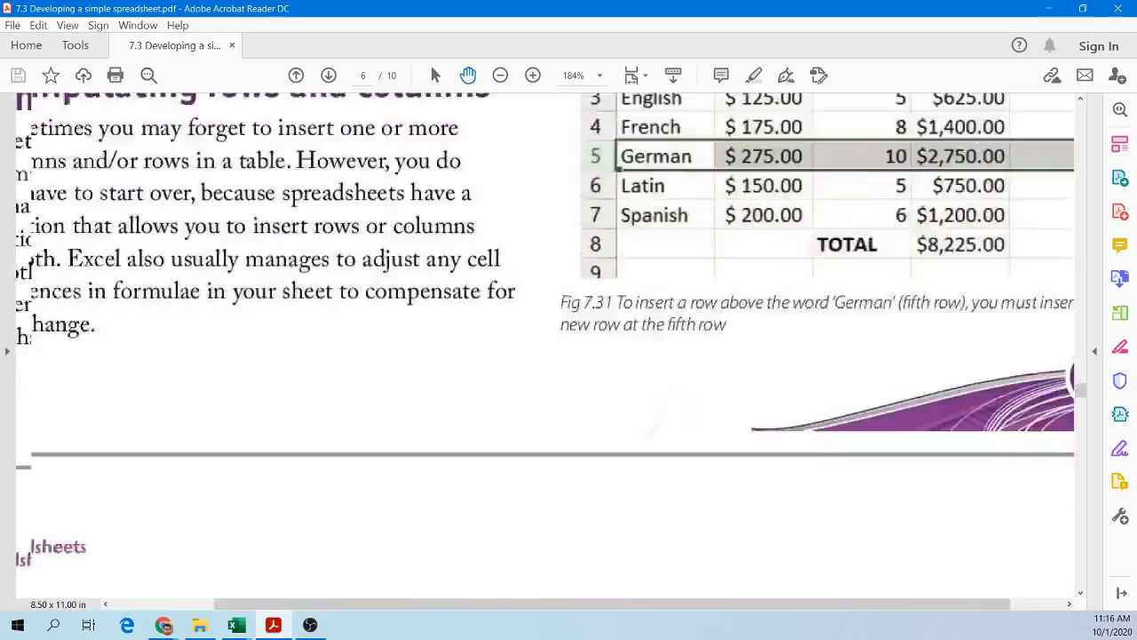
scroll(545, 346, "up", 8)
scroll(546, 347, "up", 3)
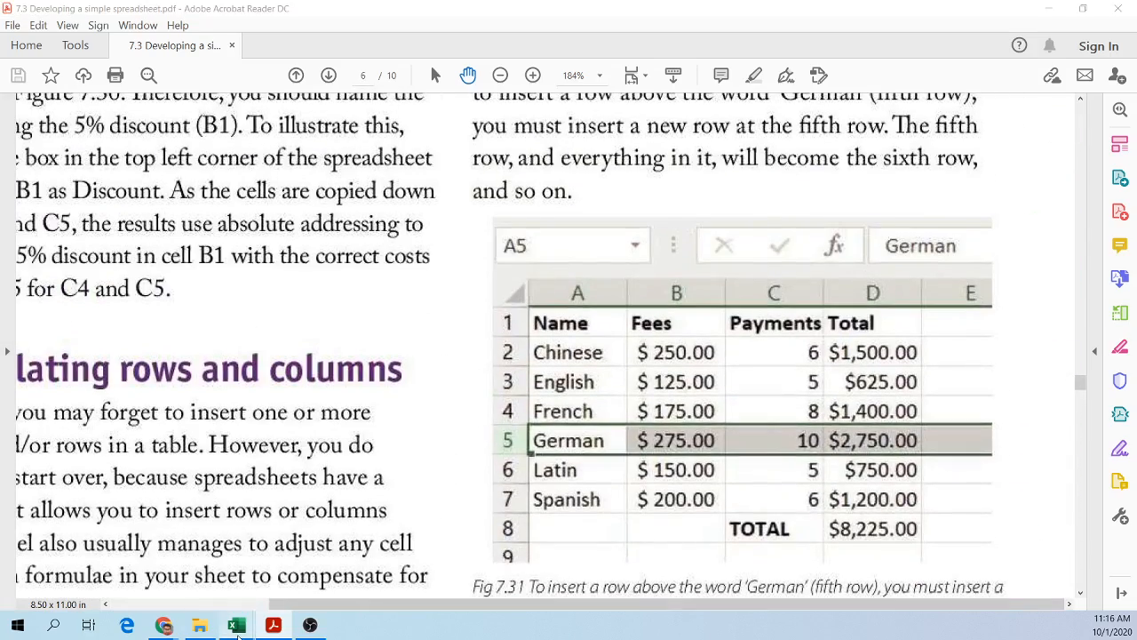
mouse_move(235, 624)
left_click(345, 576)
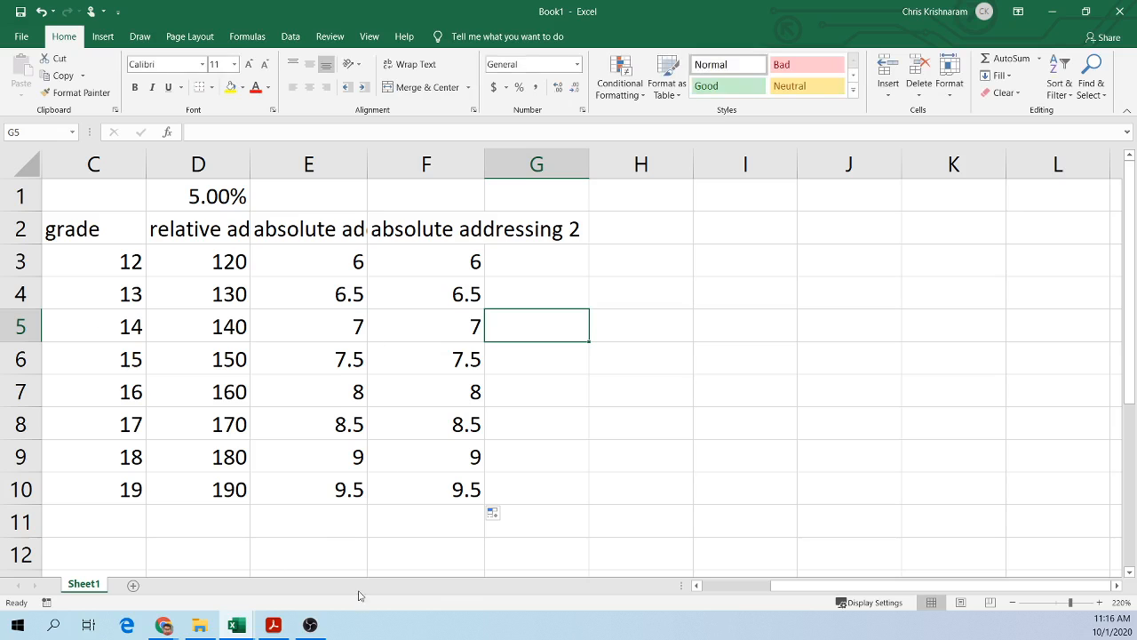
Step: Scroll to show the Eng column and inspect its values and the formula in D6
left_click(716, 585)
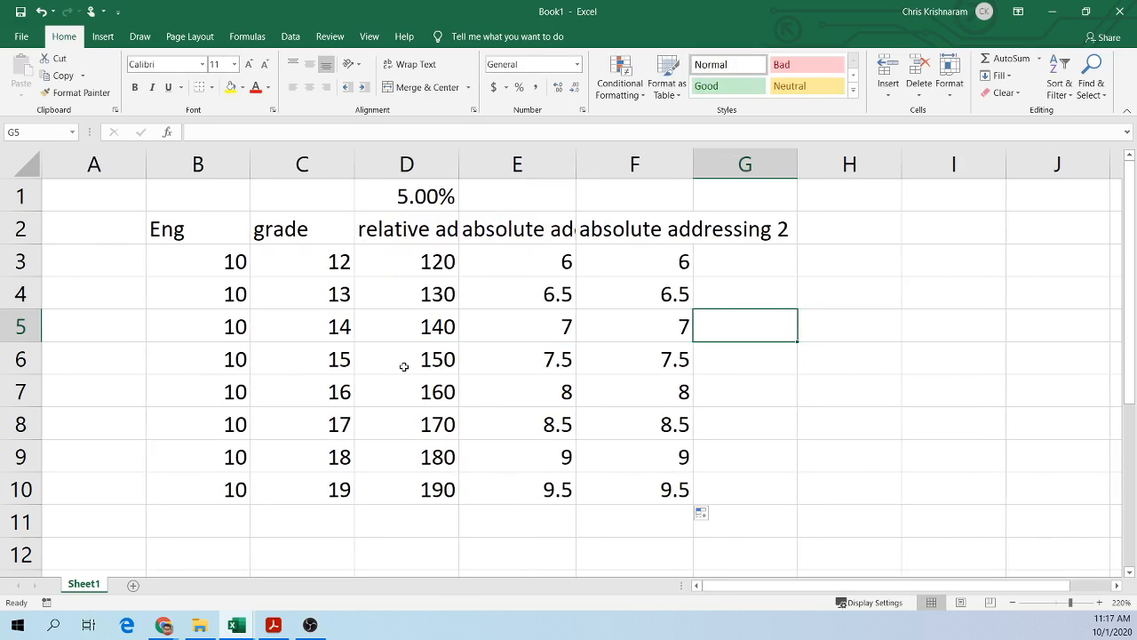
left_click(180, 236)
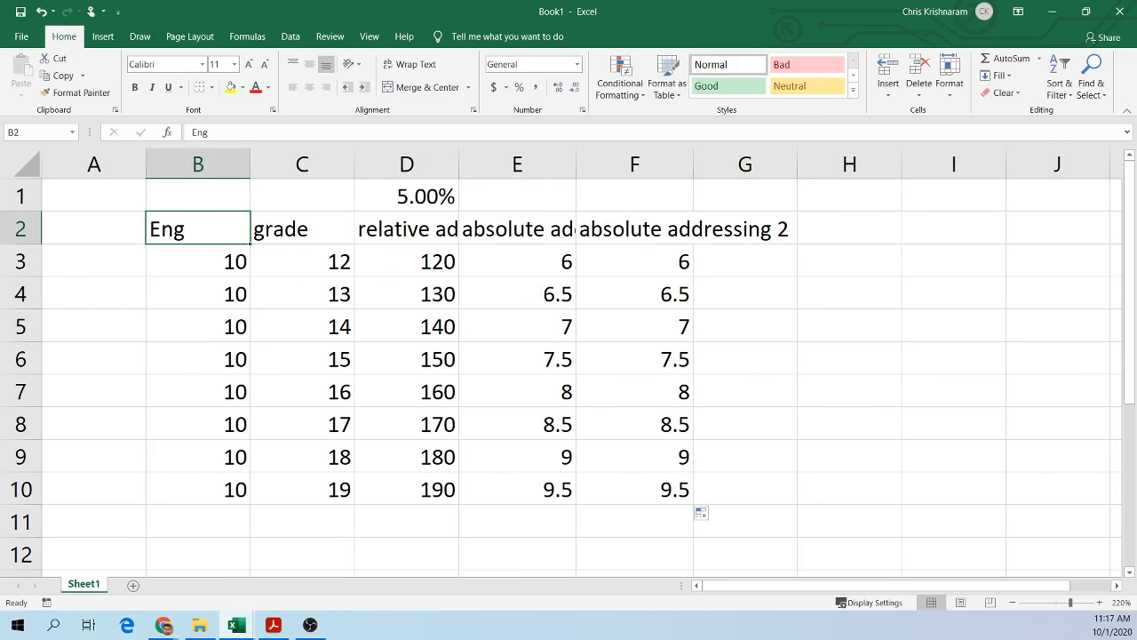
left_click(360, 369)
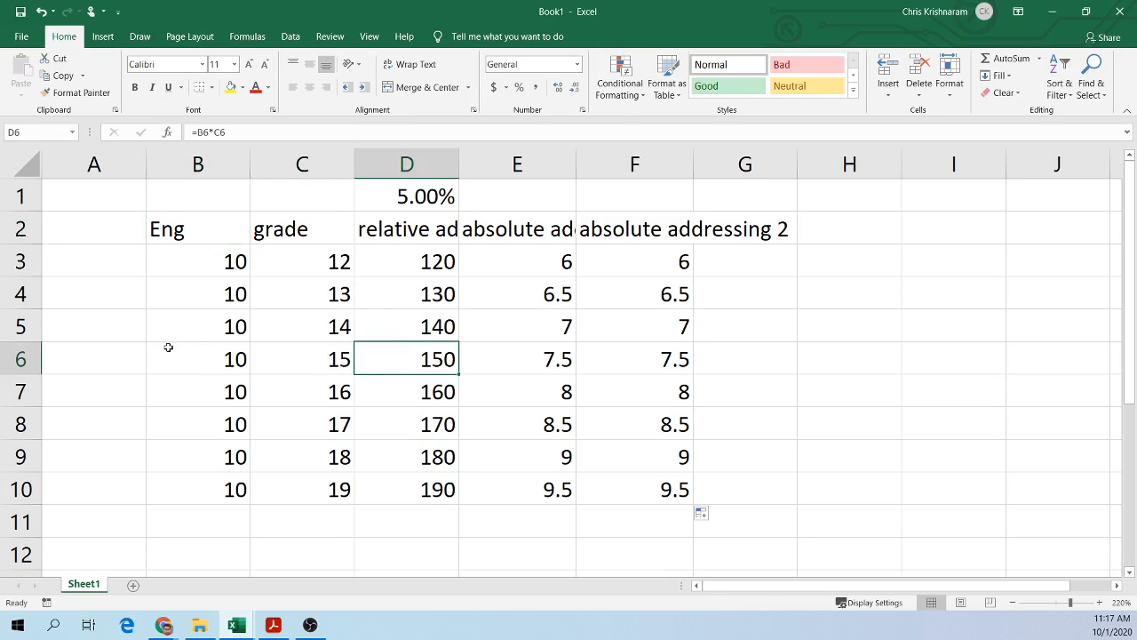
left_click(103, 266)
left_click(211, 265)
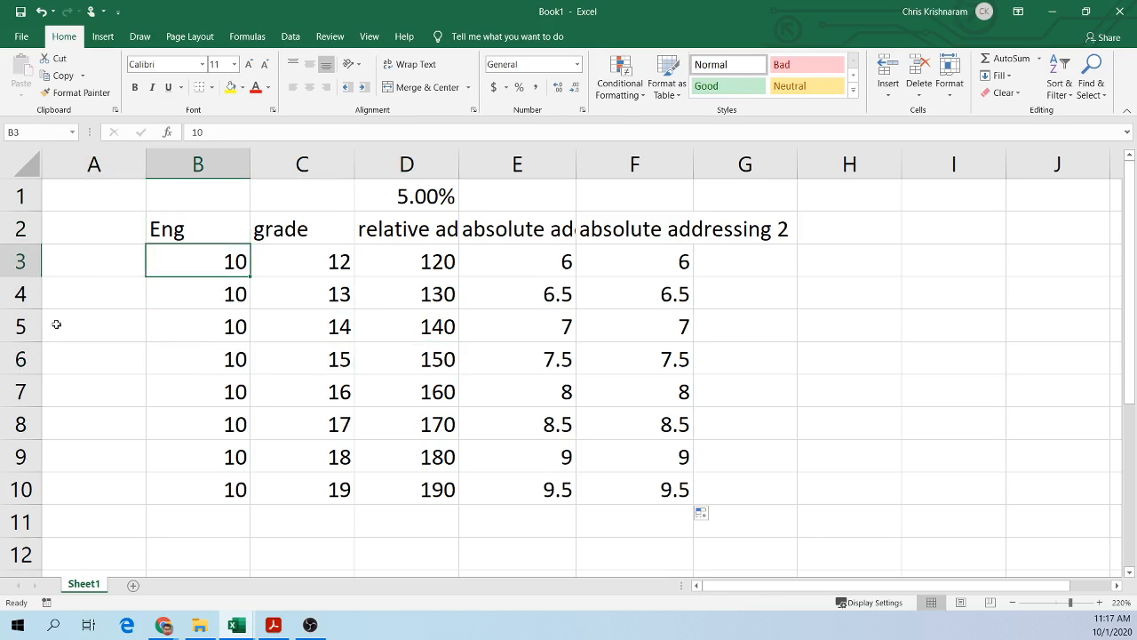
left_click(235, 314)
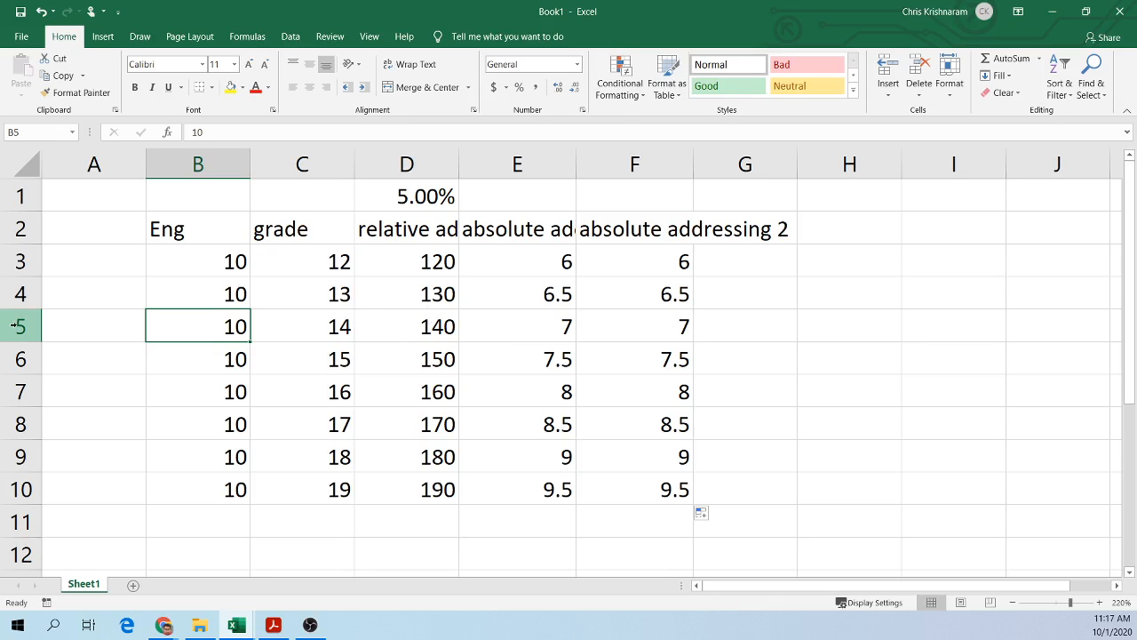
Step: Insert a blank row above row 5, then undo the insertion
left_click(18, 291)
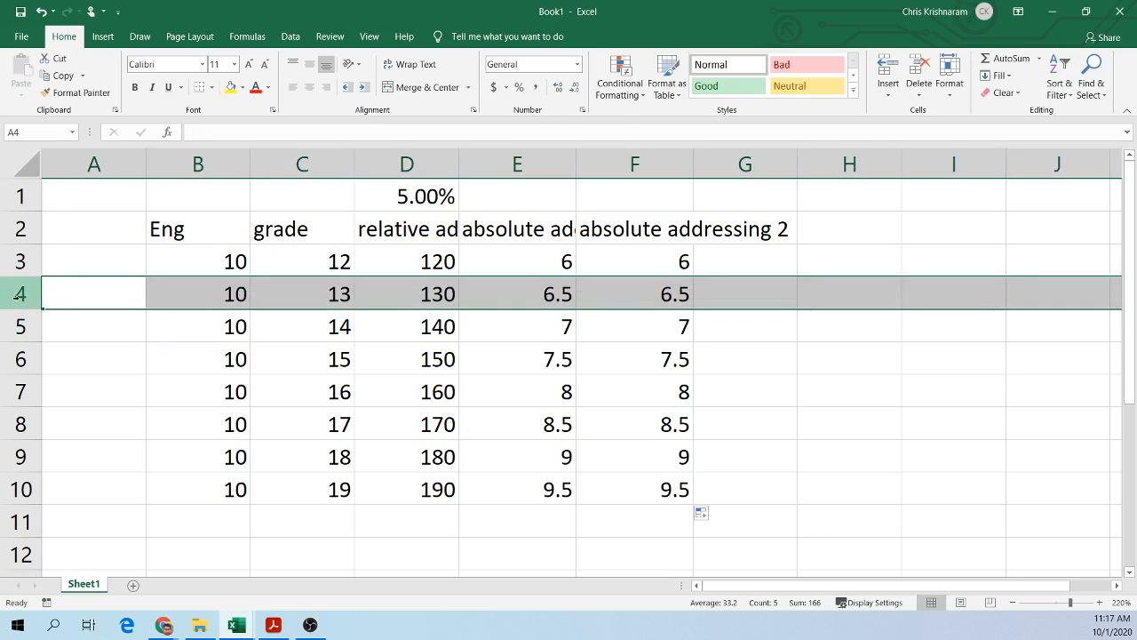
left_click(19, 326)
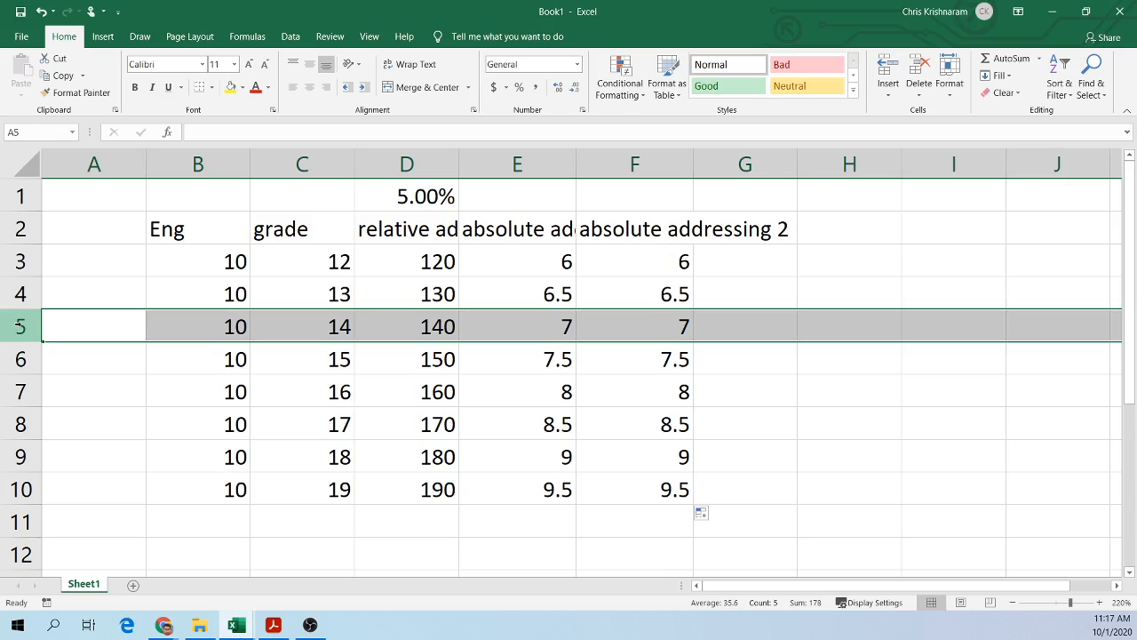
right_click(19, 326)
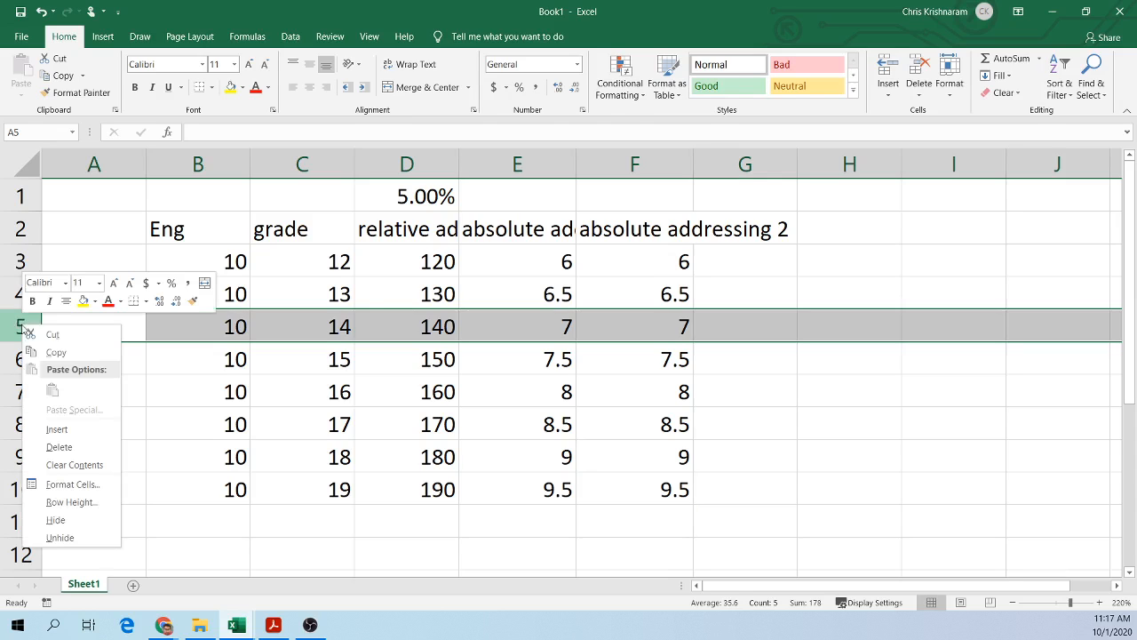
left_click(85, 429)
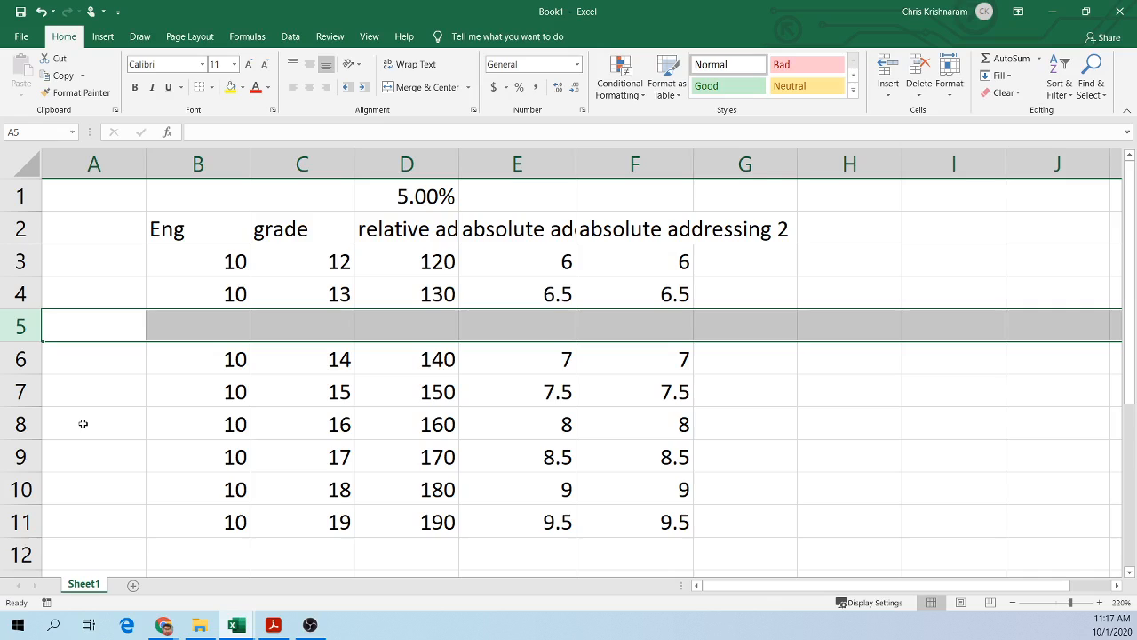
left_click(231, 358)
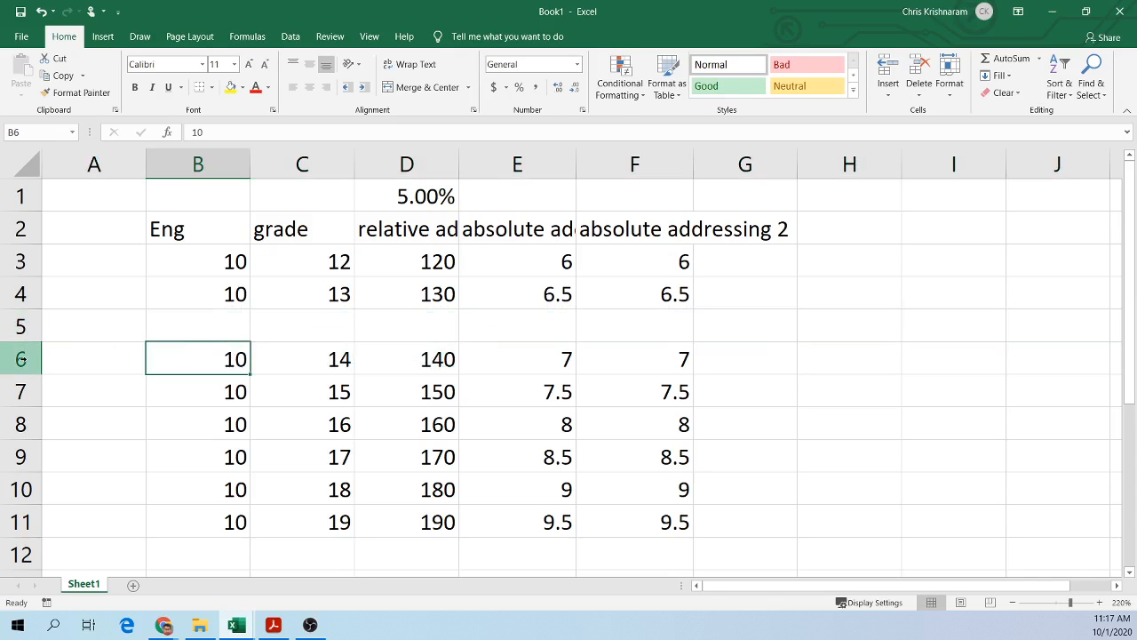
key("ctrl+z")
Step: Insert a blank row above row 5 and a blank column before column C, then undo both insertions
right_click(31, 326)
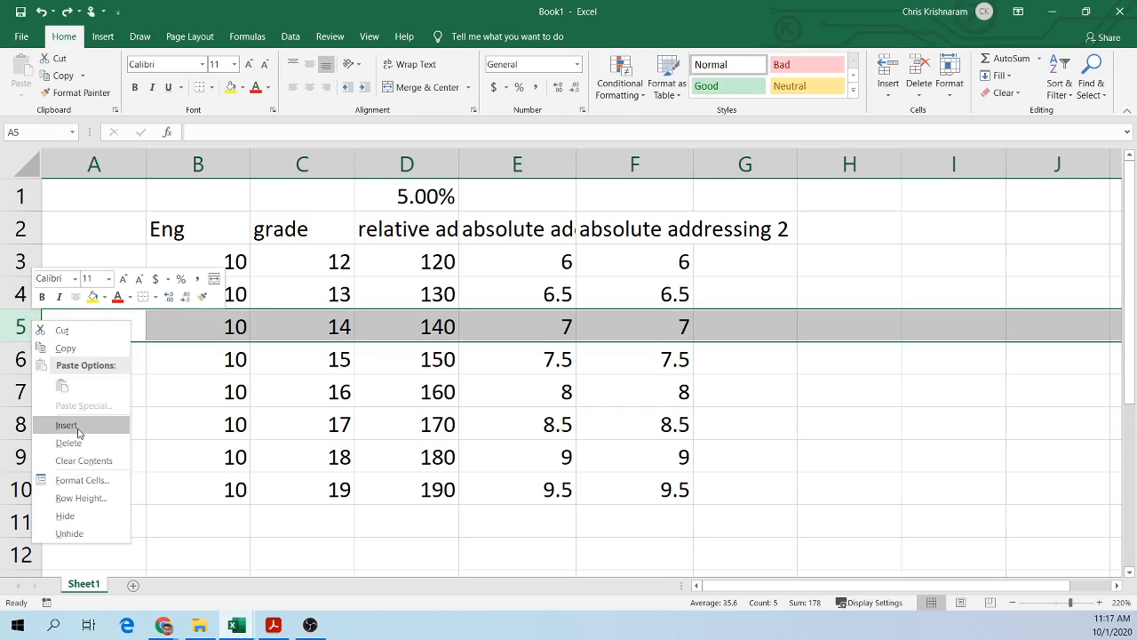
left_click(76, 426)
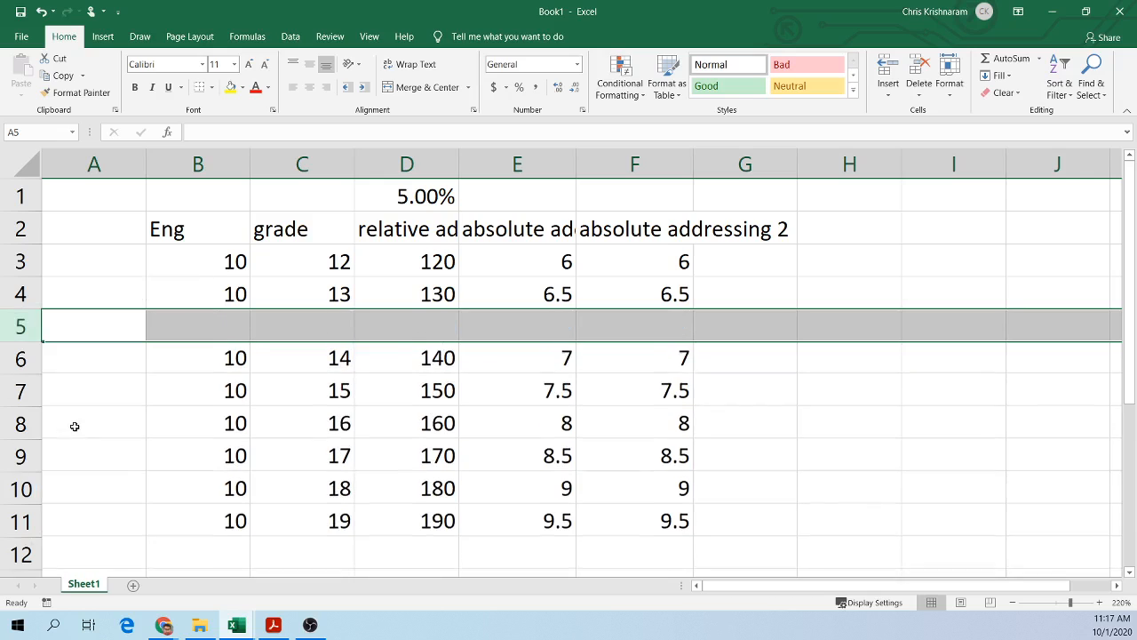
left_click(222, 329)
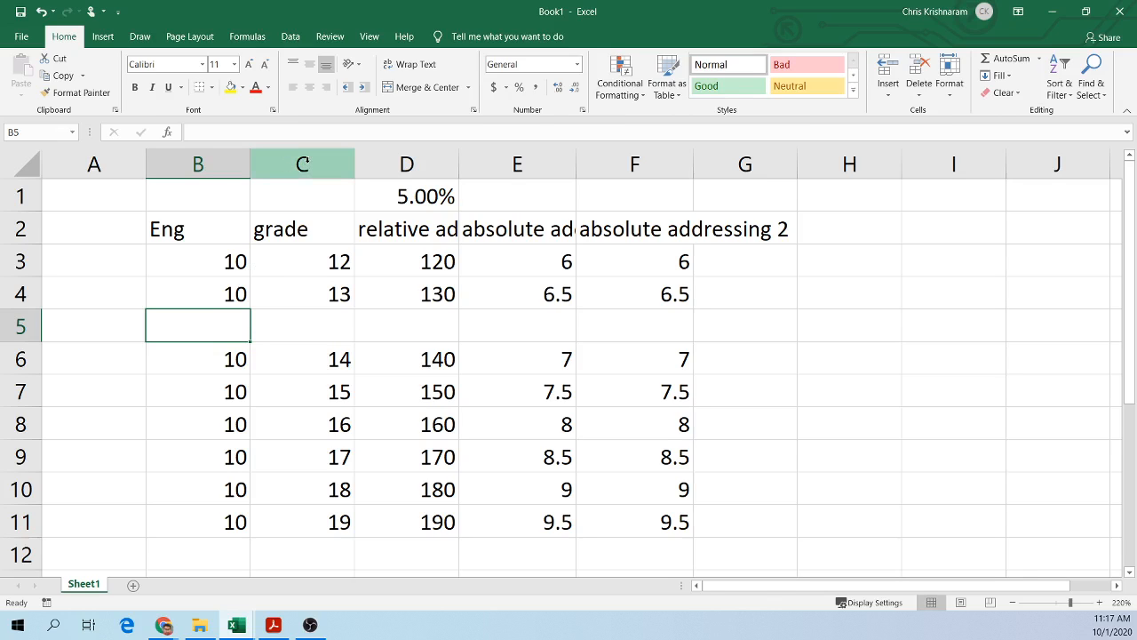
left_click(291, 158)
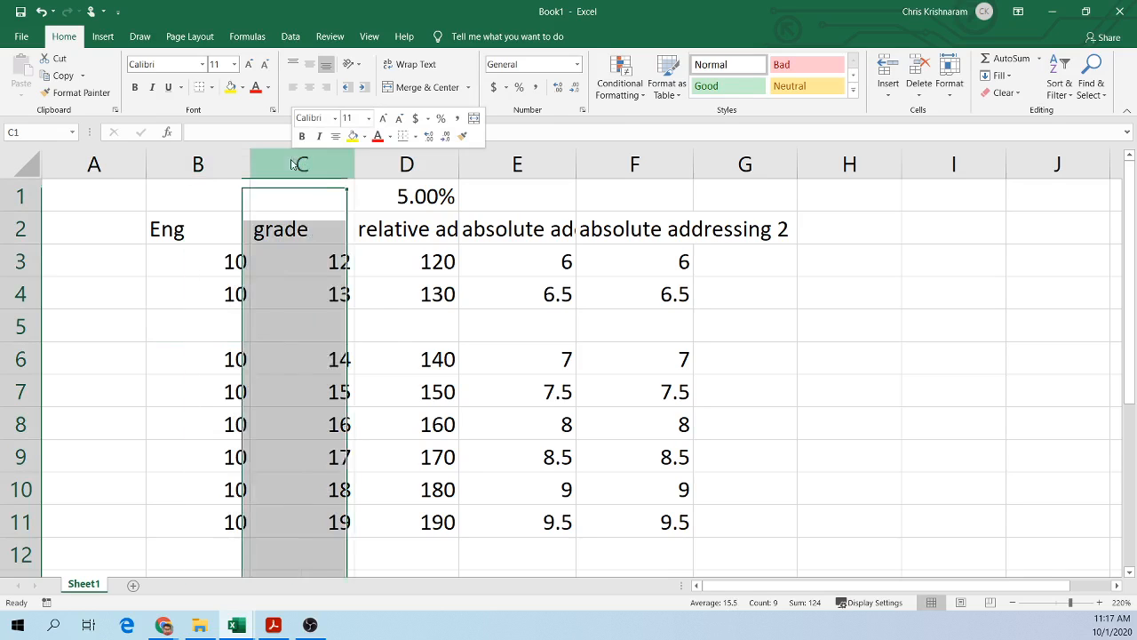
right_click(292, 159)
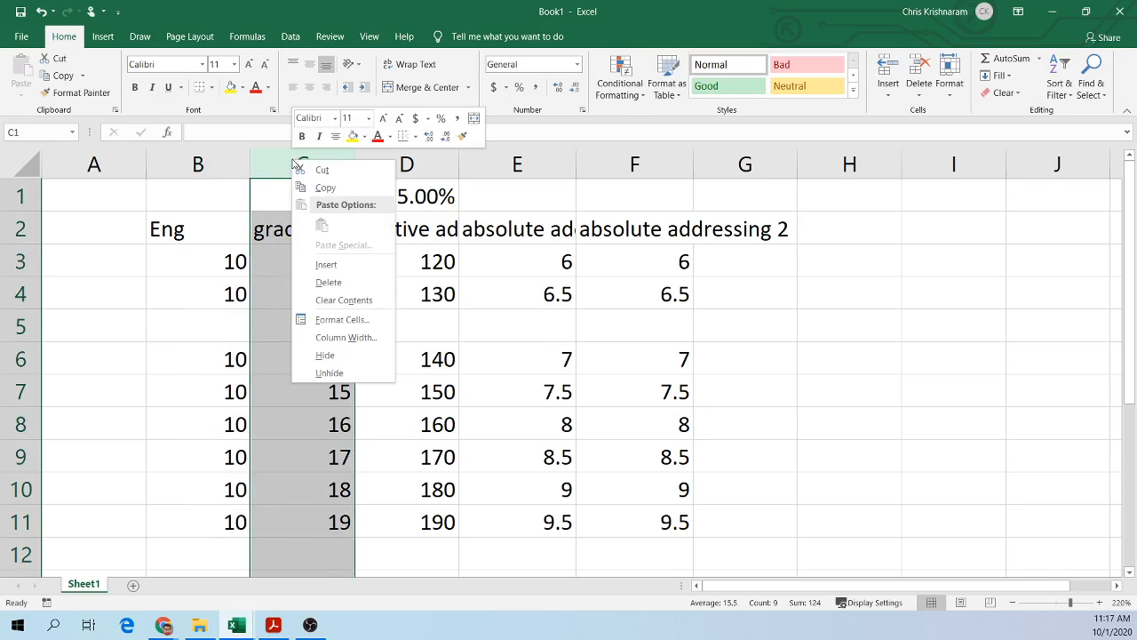
left_click(322, 264)
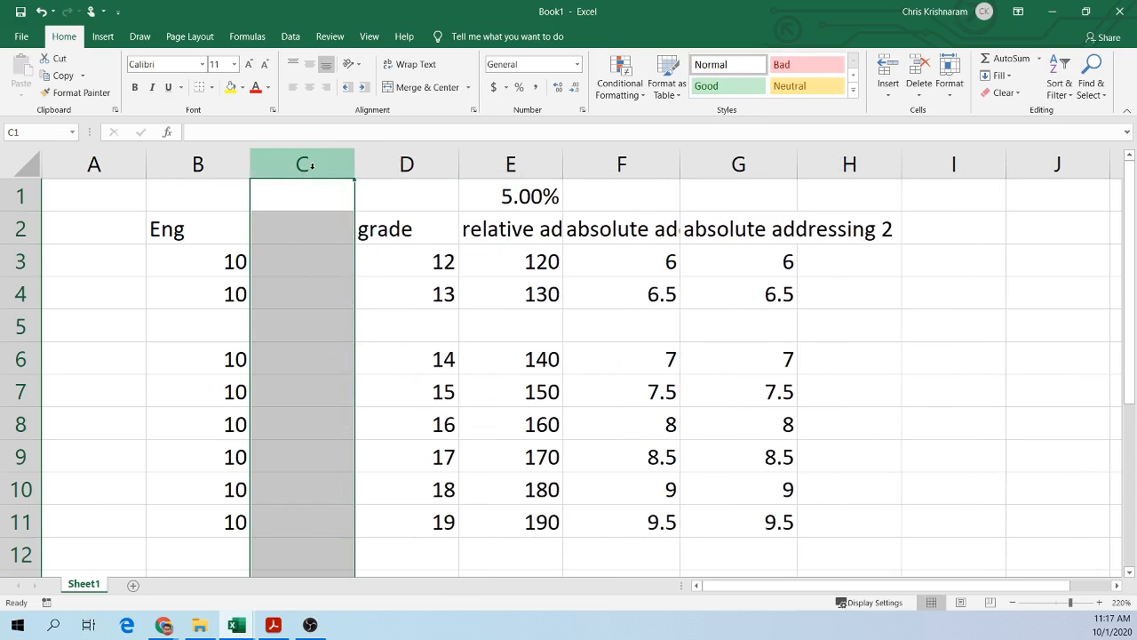
left_click(416, 164)
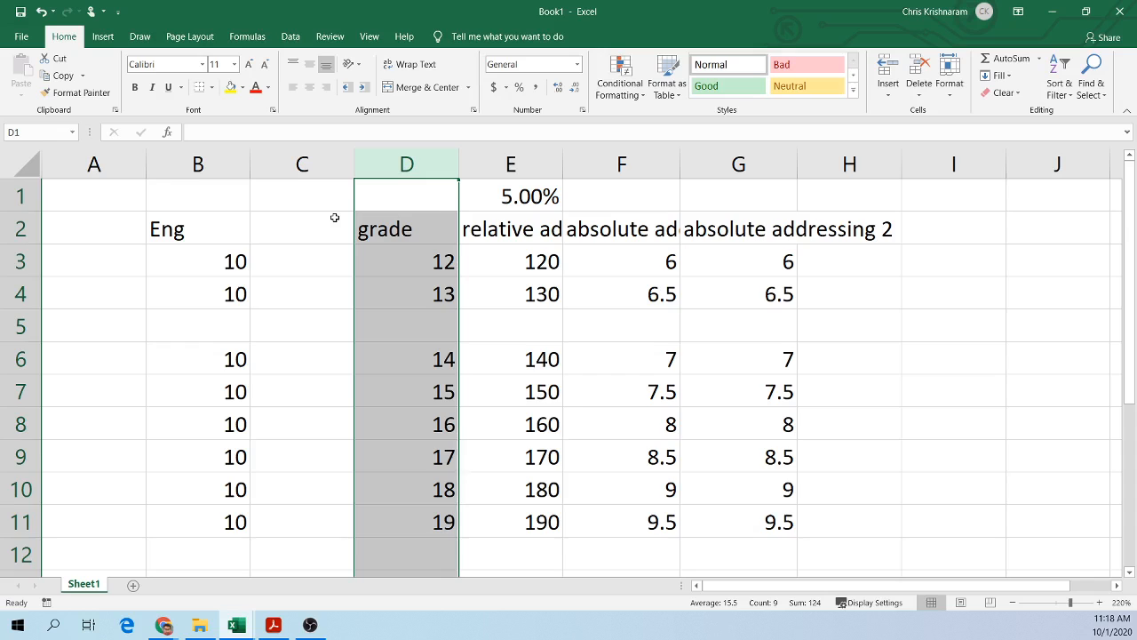
key("ctrl+z")
key("ctrl+z")
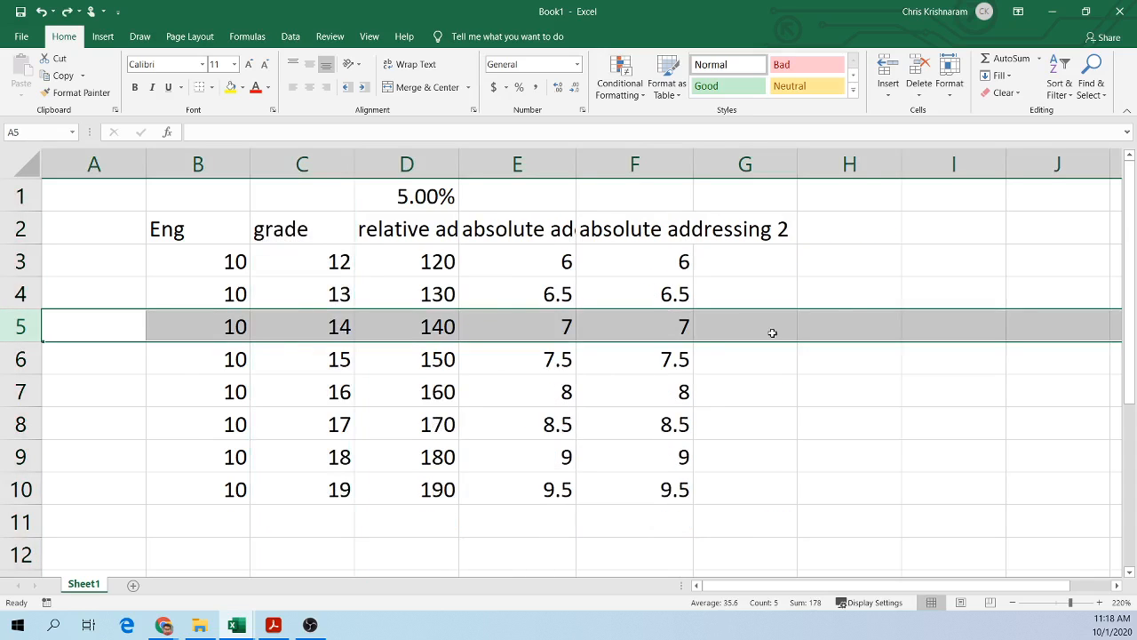
Step: Read the textbook PDF's explanation of the choices for inserting and deleting cells, rows and columns
left_click(1049, 13)
scroll(778, 254, "down", 3)
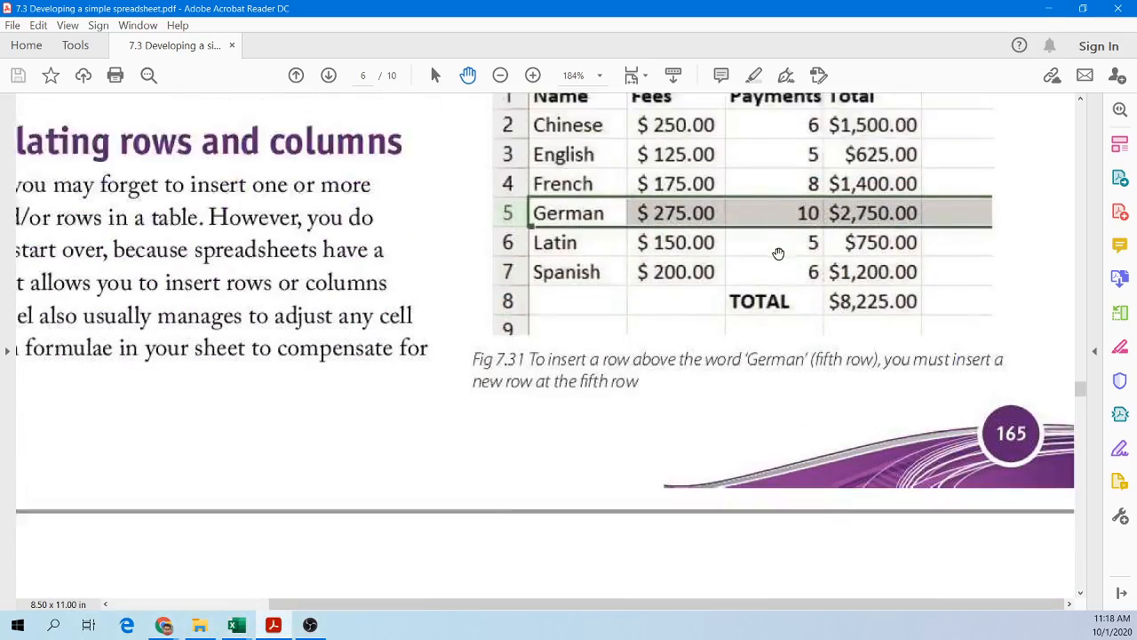
scroll(778, 254, "down", 7)
left_click_drag(334, 604, 177, 601)
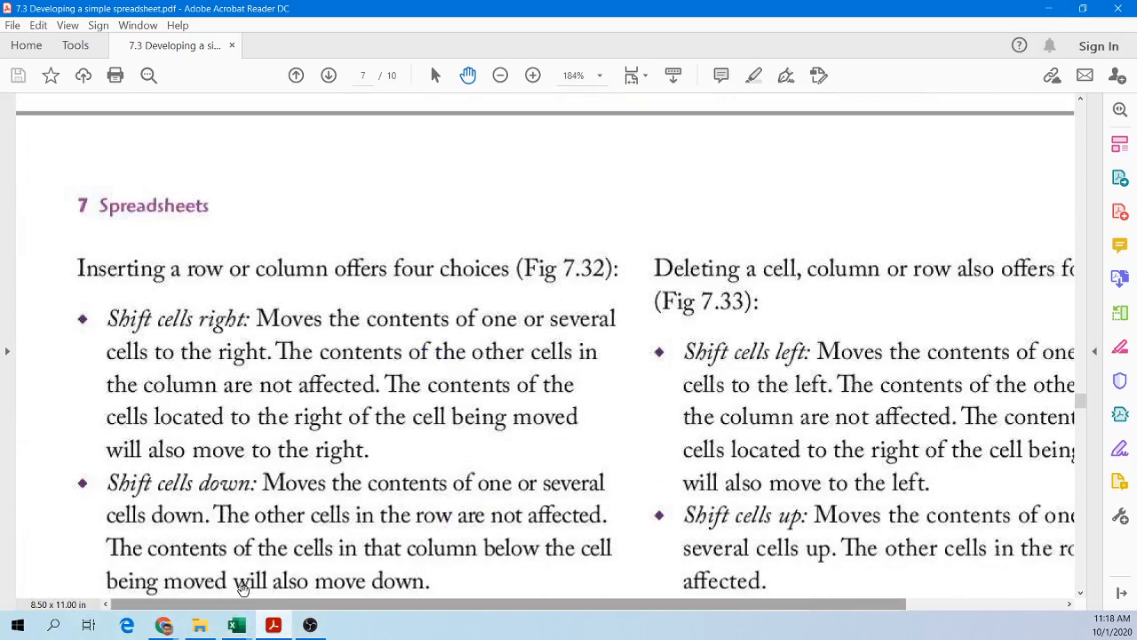
scroll(376, 477, "down", 1)
scroll(376, 477, "up", 1)
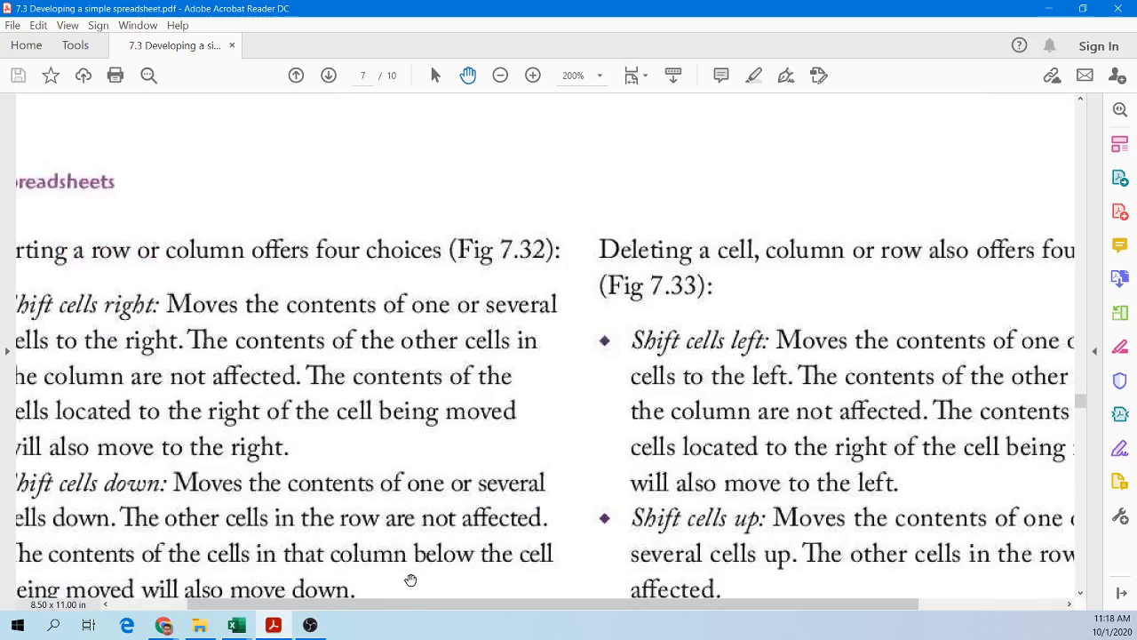
left_click_drag(386, 604, 302, 604)
scroll(303, 472, "down", 10)
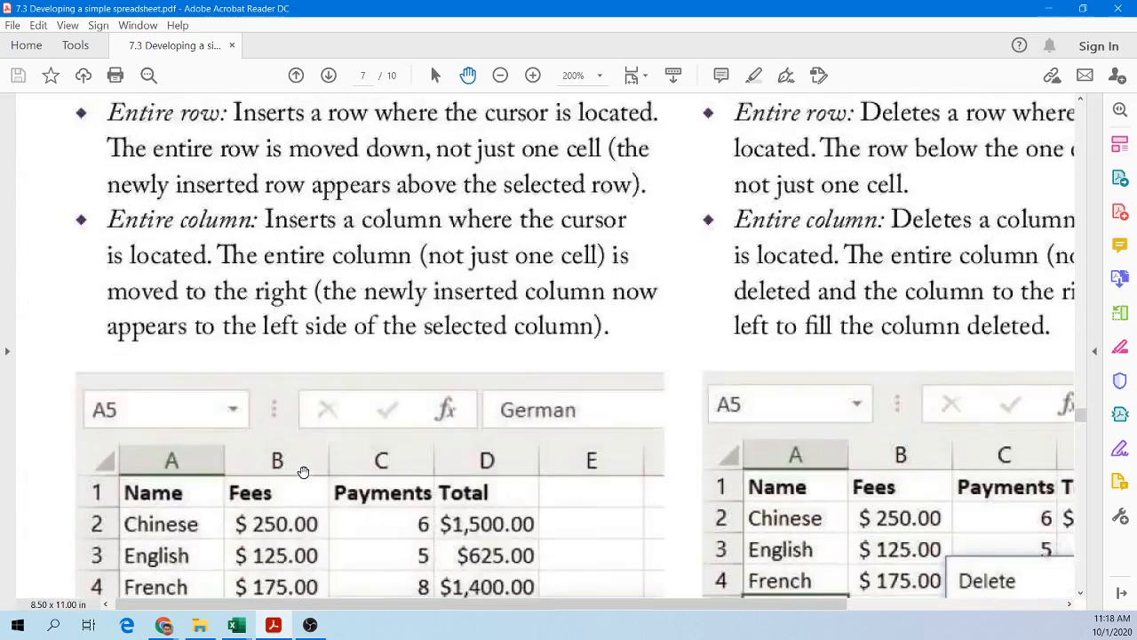
scroll(303, 472, "up", 10)
scroll(359, 436, "down", 1)
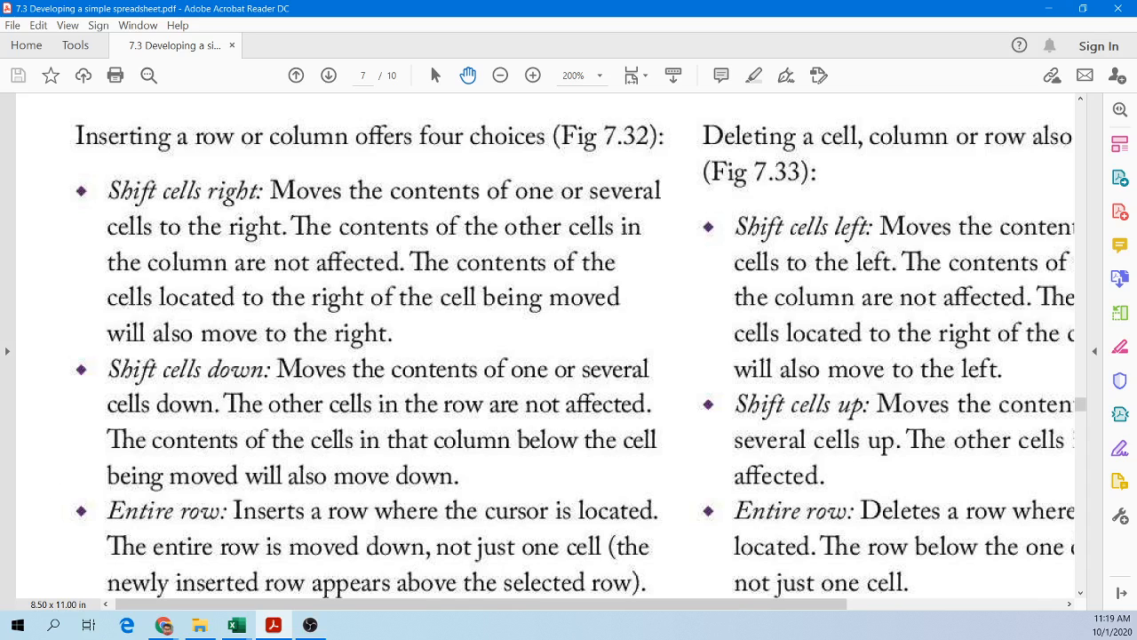
scroll(621, 421, "down", 2)
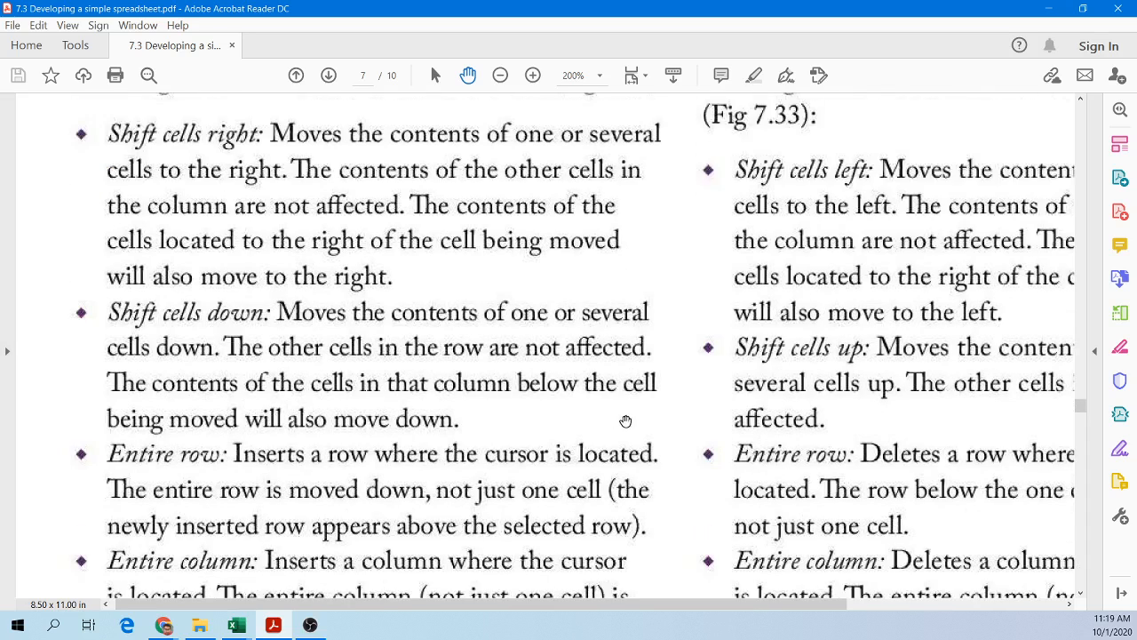
scroll(626, 421, "down", 5)
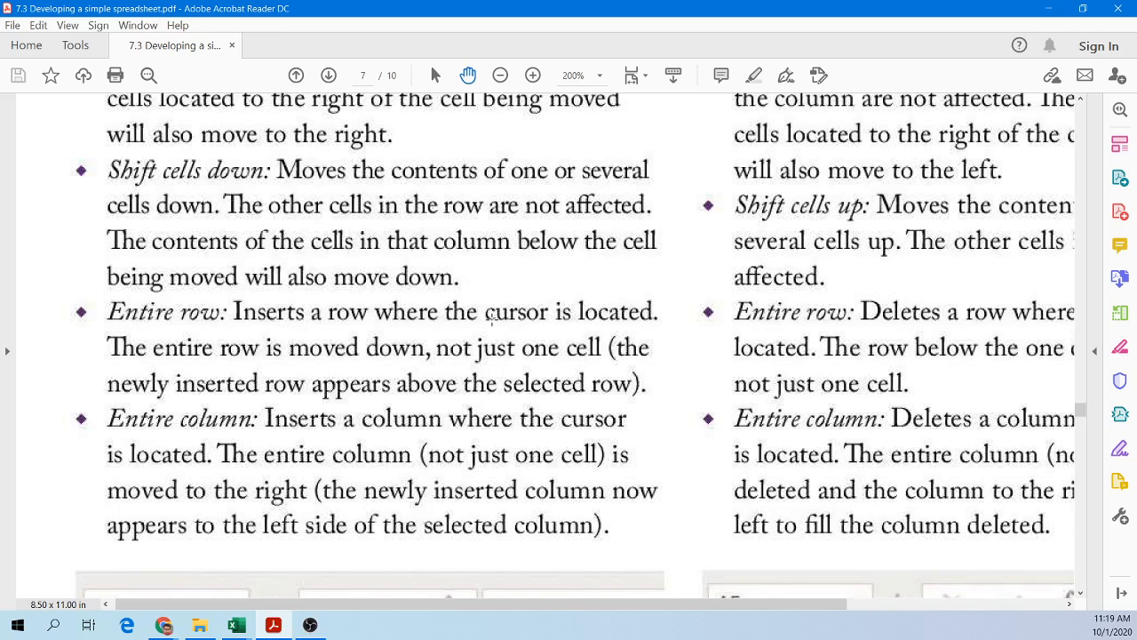
scroll(491, 318, "right", 4)
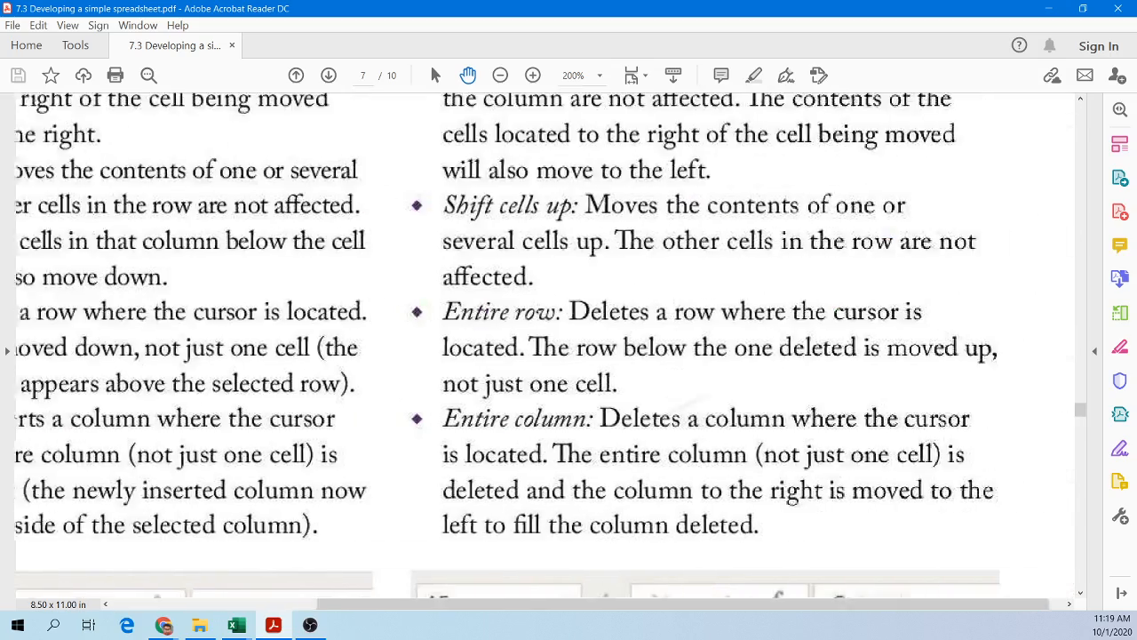
scroll(491, 318, "up", 3)
scroll(492, 318, "down", 1)
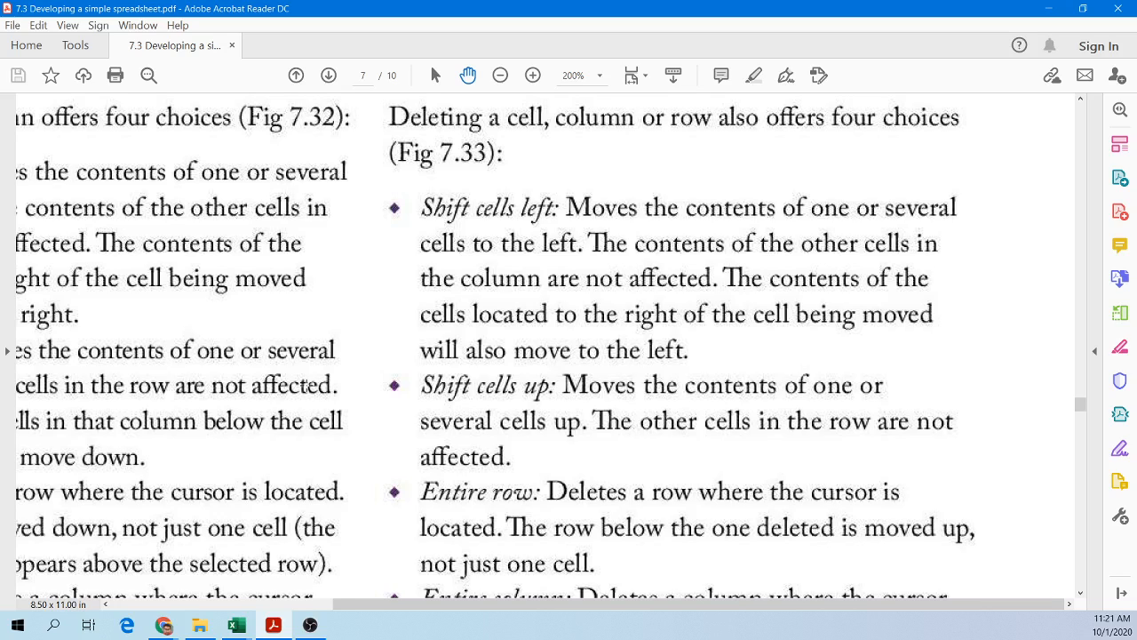
scroll(161, 347, "down", 5)
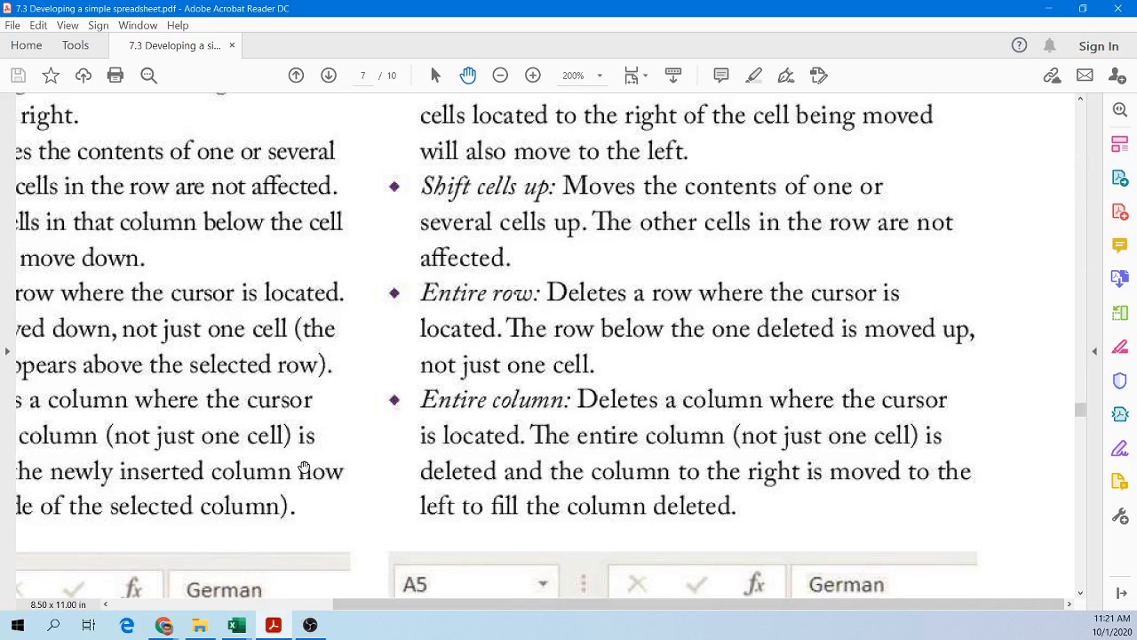
Step: Back in the workbook, insert a blank row above row 4 and a blank column before column C
left_click(273, 625)
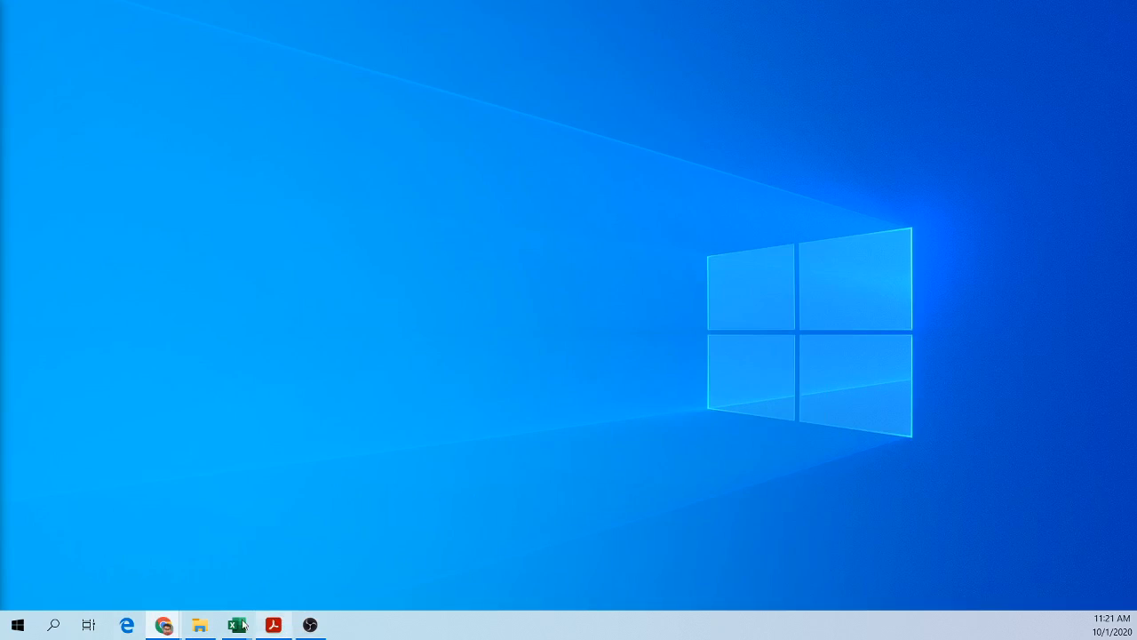
mouse_move(241, 625)
left_click(312, 581)
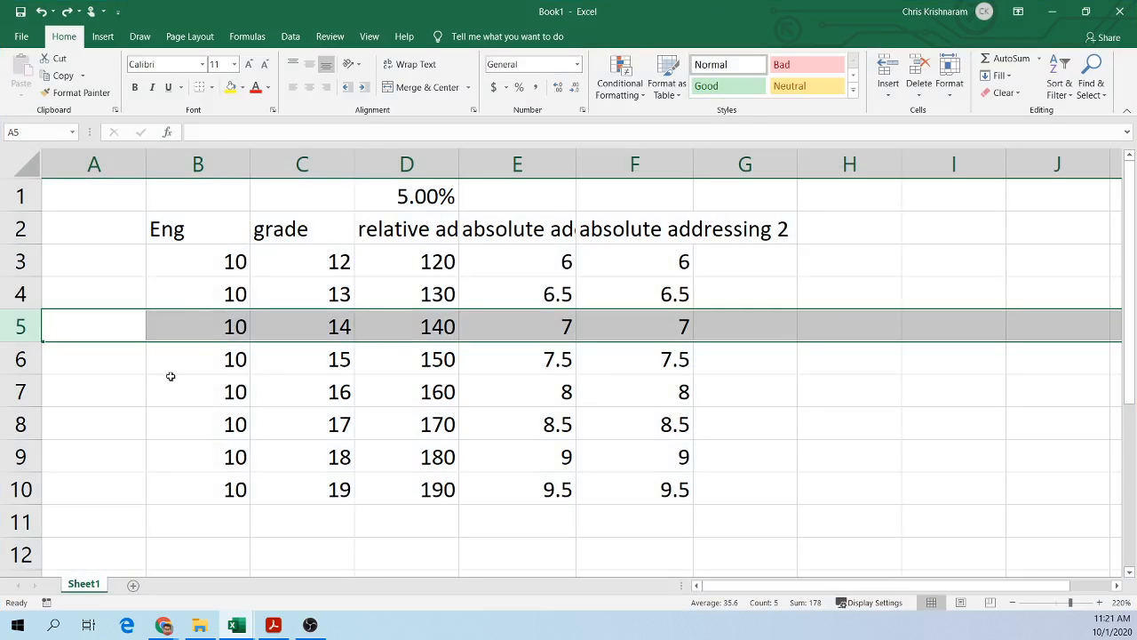
left_click(185, 318)
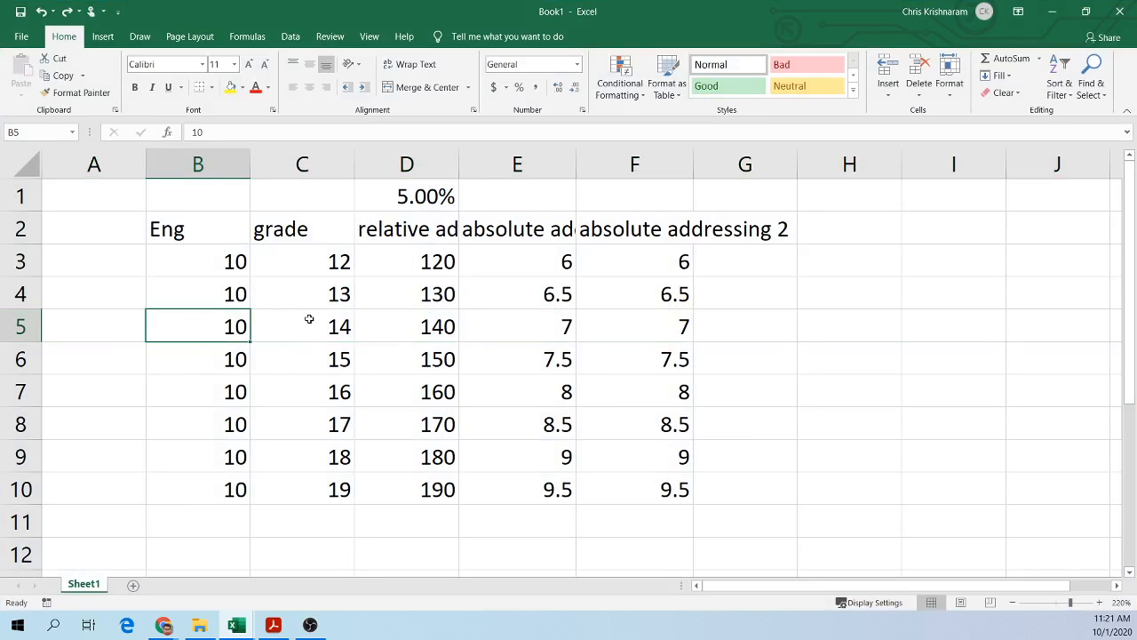
left_click(301, 293)
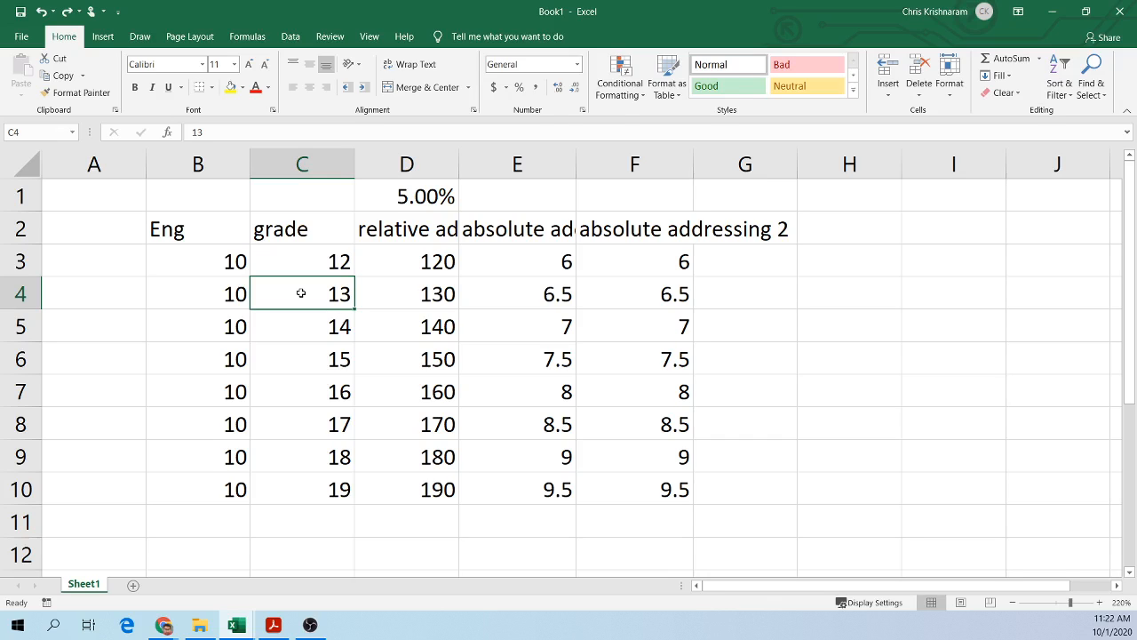
right_click(21, 295)
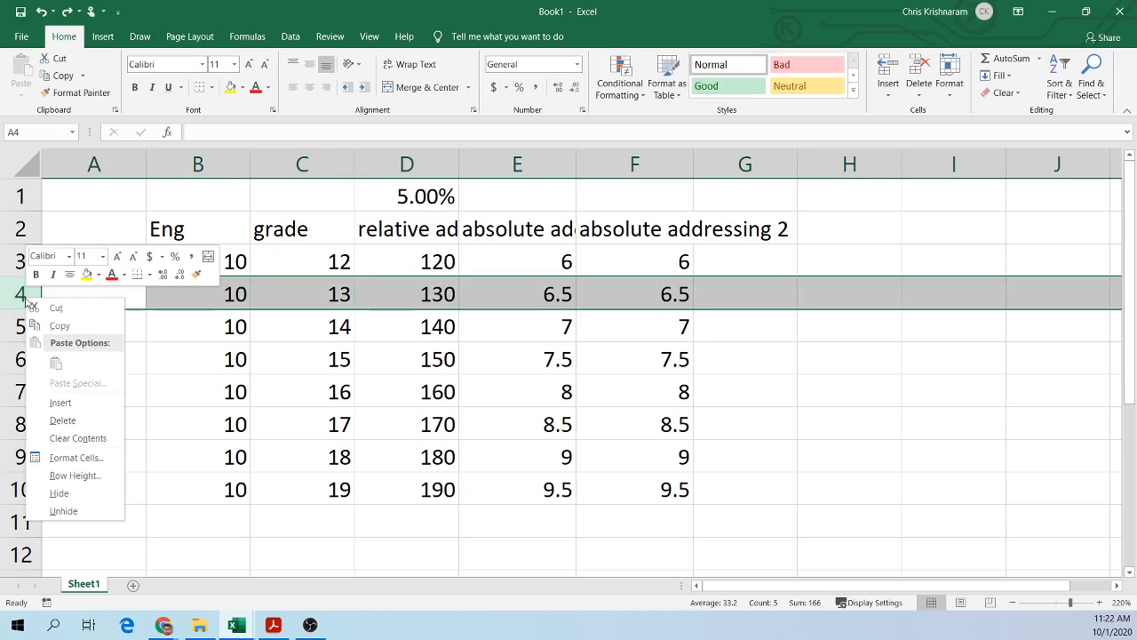
left_click(65, 405)
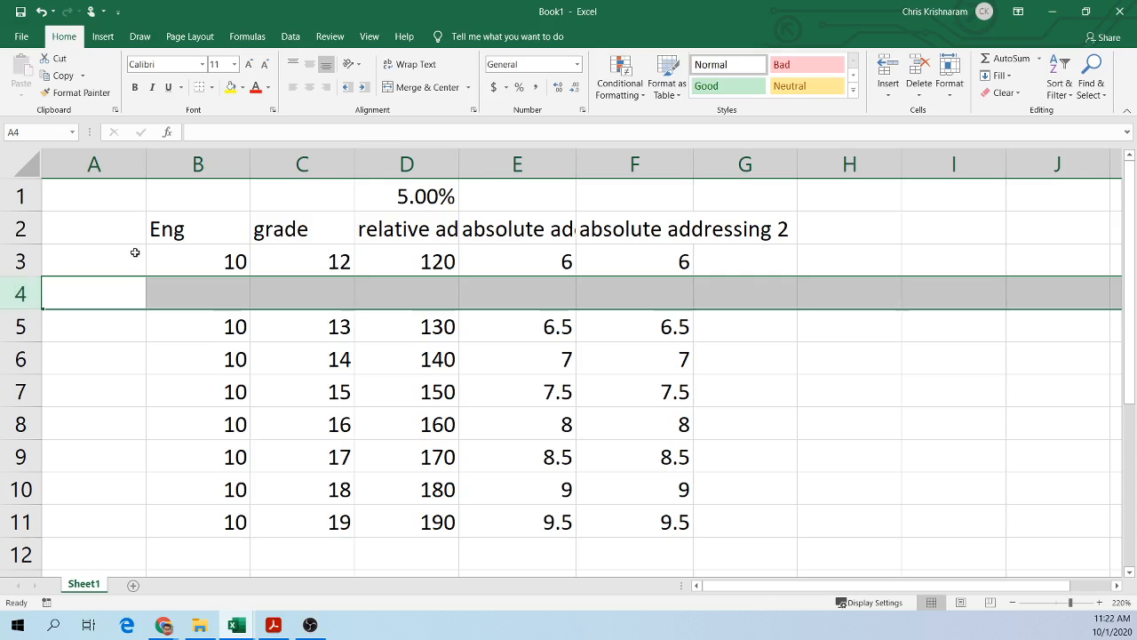
right_click(311, 167)
left_click(345, 274)
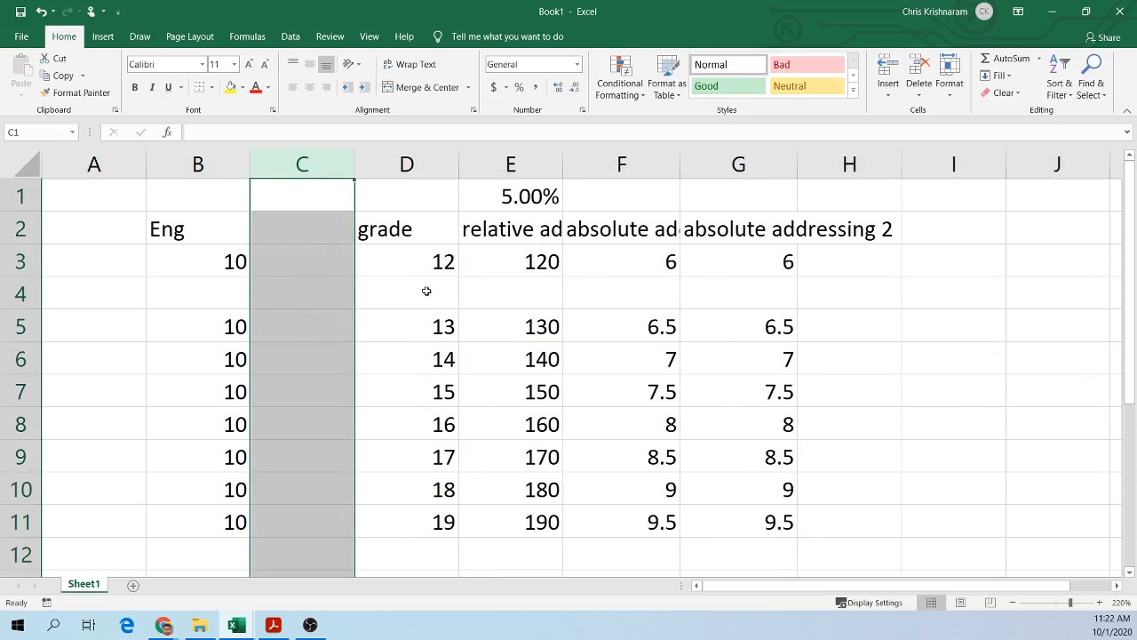
Step: Undo the inserted blank column and blank row to restore the table layout
left_click(454, 298)
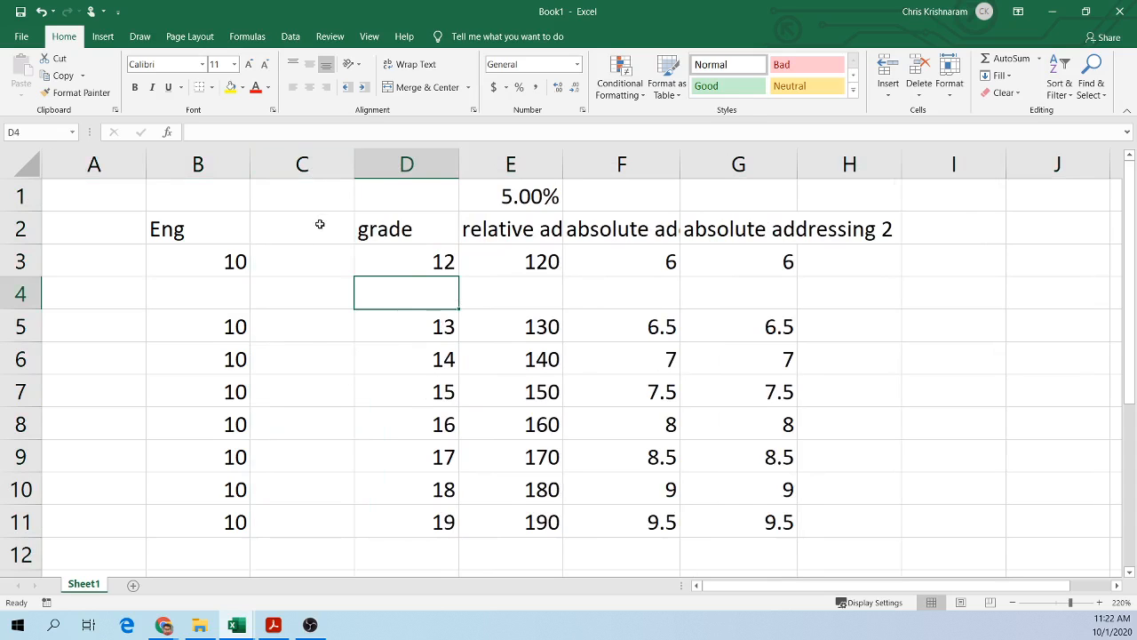
key("ctrl+z")
key("ctrl+z")
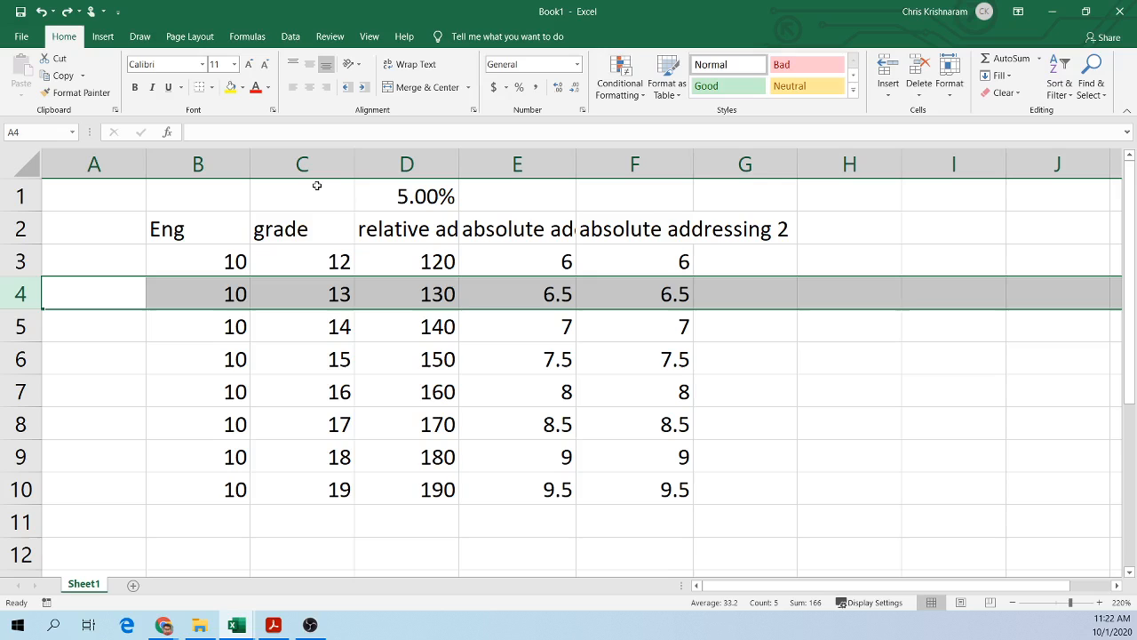
Step: Fill the table range B2:G10 with yellow background colour
left_click(319, 292)
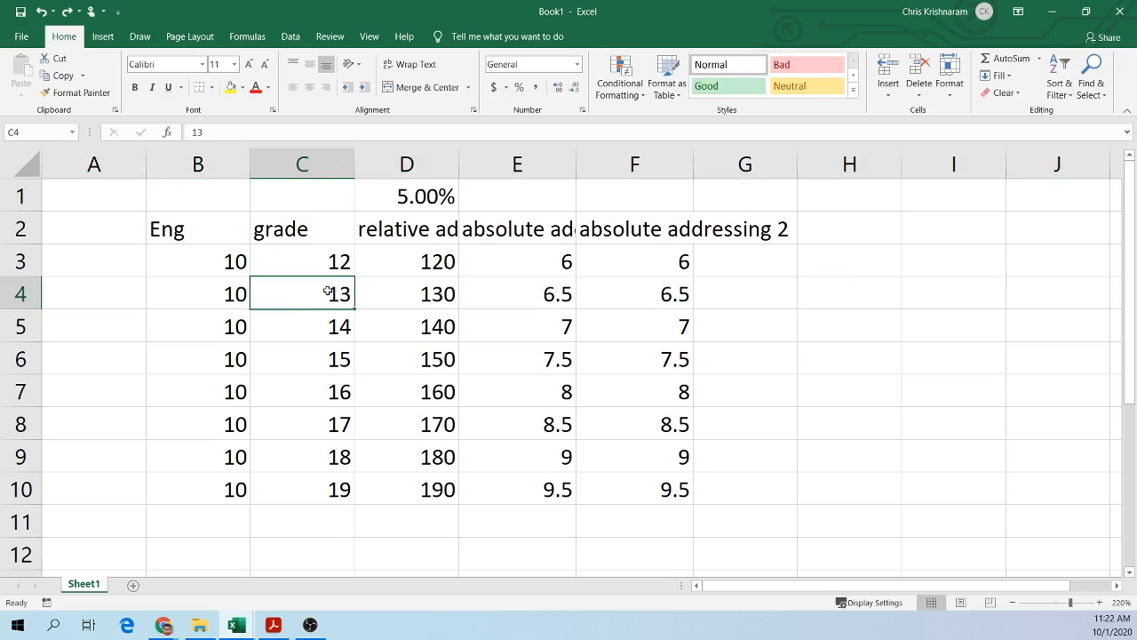
left_click_drag(216, 238, 769, 495)
left_click(230, 86)
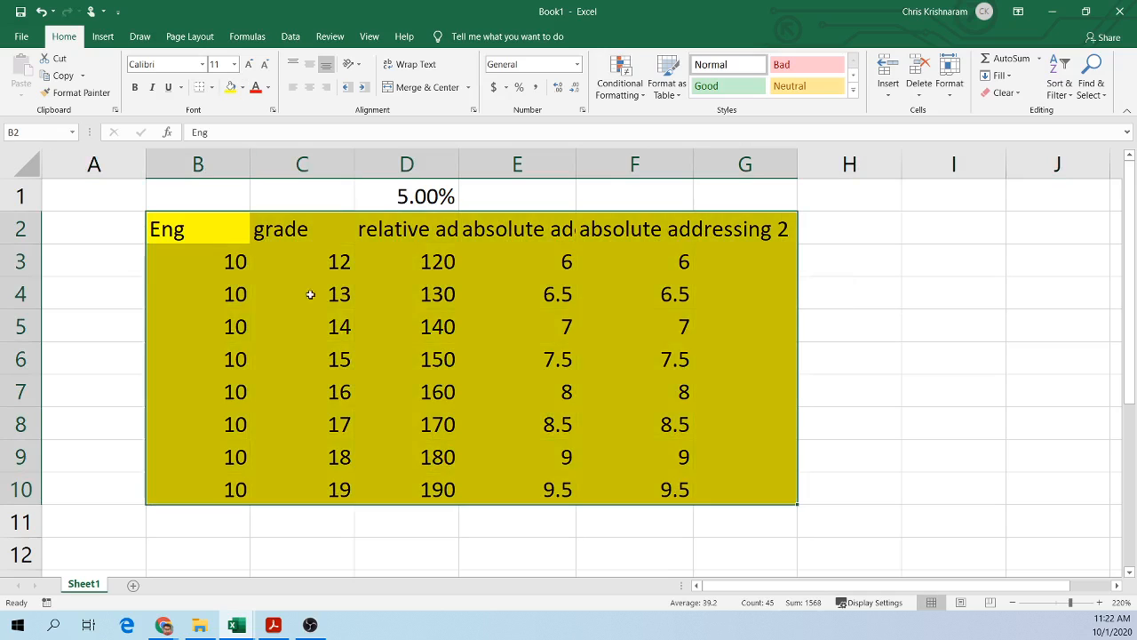
left_click(327, 294)
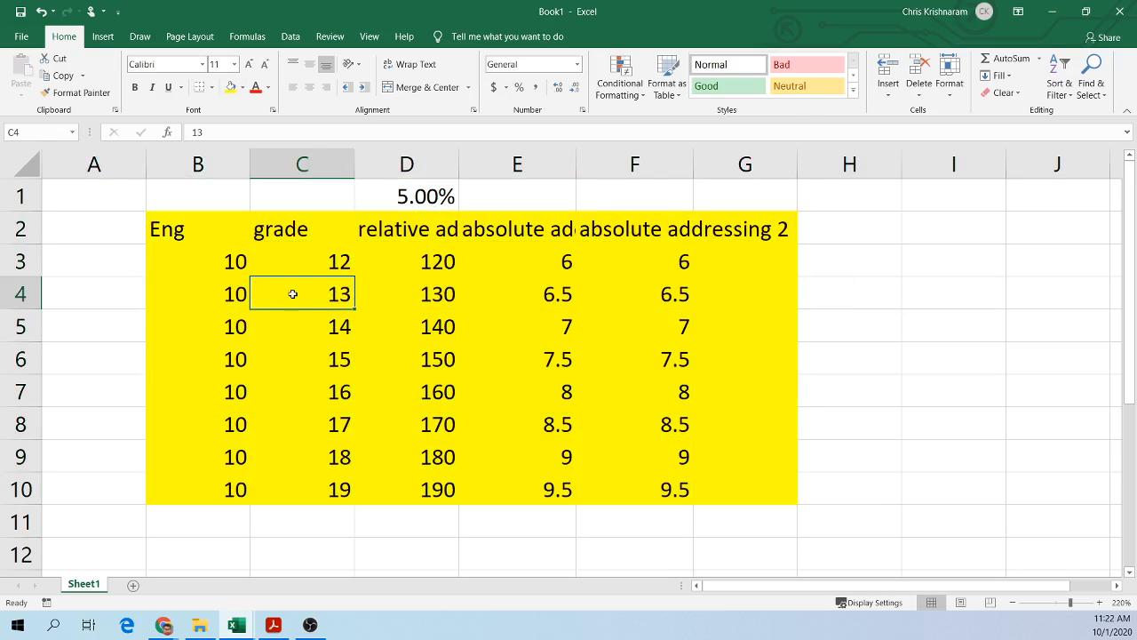
Step: Insert a single cell at C4, shifting the cells below it down
right_click(292, 294)
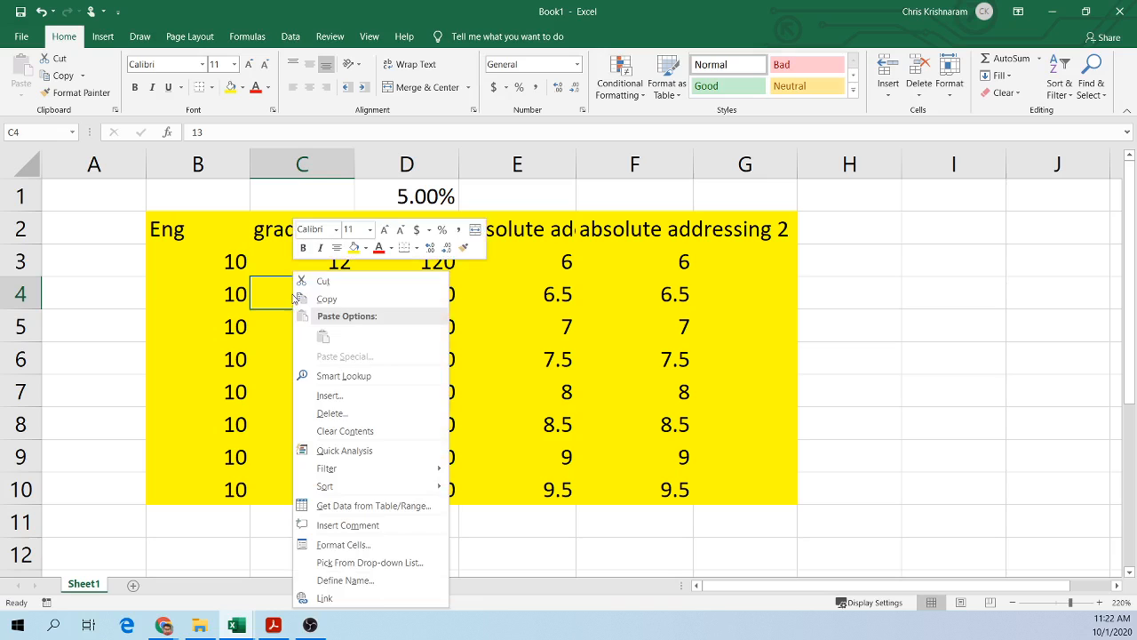
left_click(373, 395)
left_click_drag(417, 424, 431, 252)
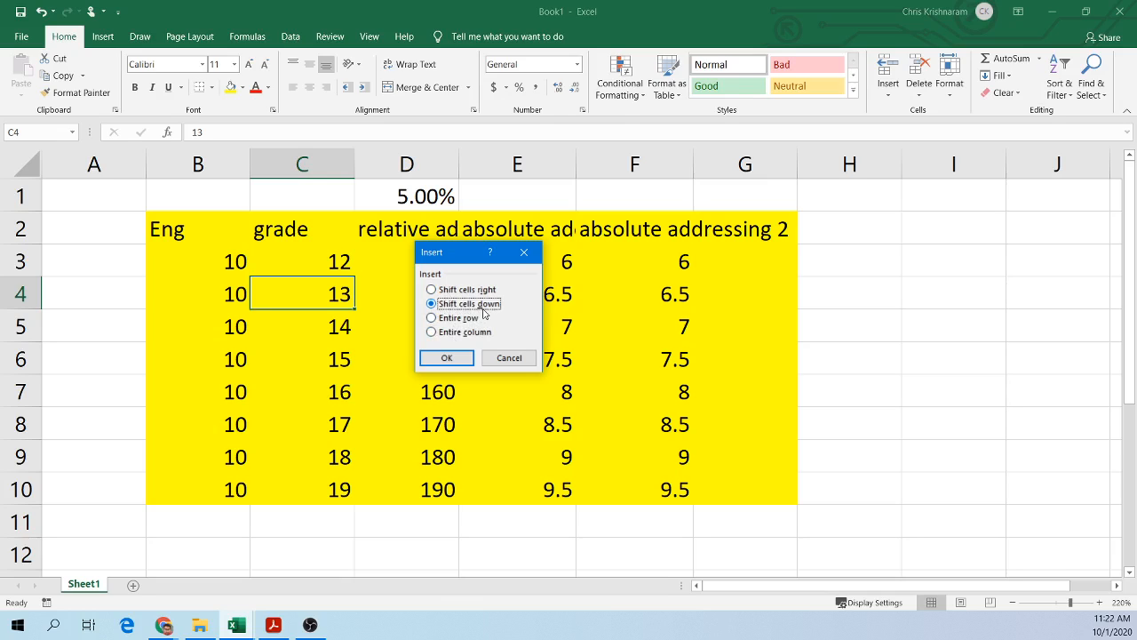
left_click(446, 358)
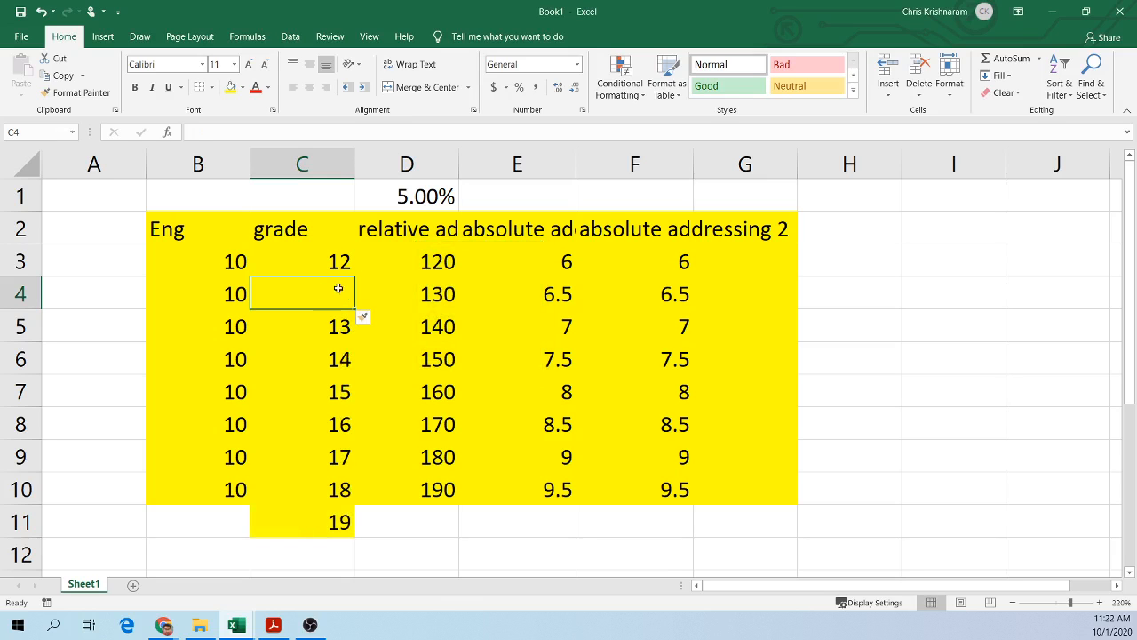
Step: Insert a single cell at C4, shifting the cells in the row to the right
left_click_drag(340, 326, 339, 524)
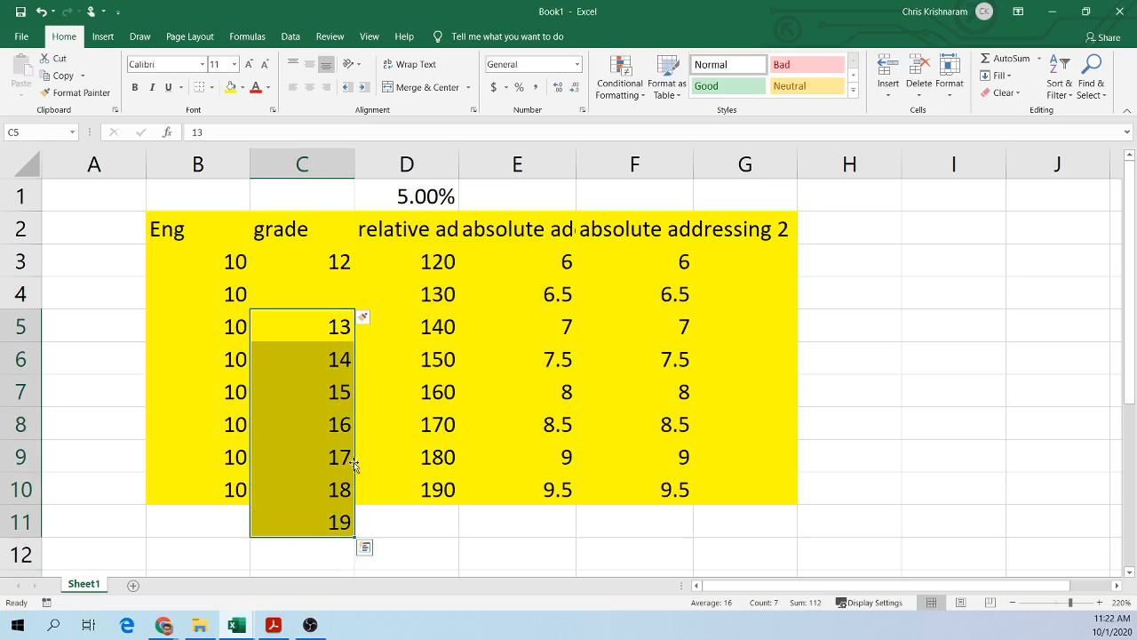
left_click(375, 348)
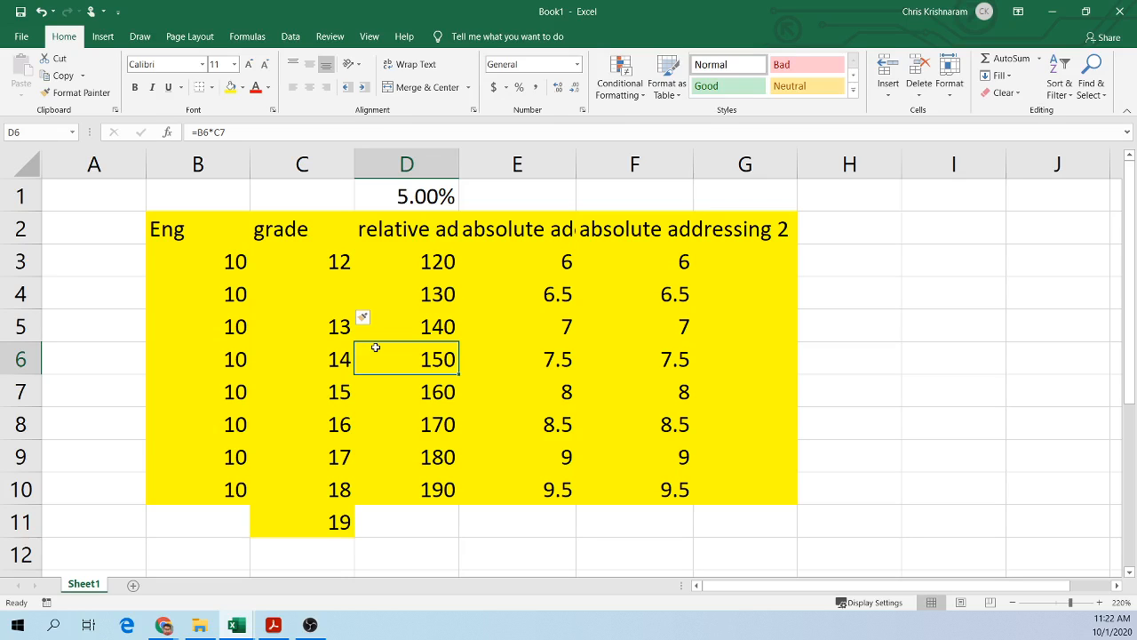
right_click(303, 294)
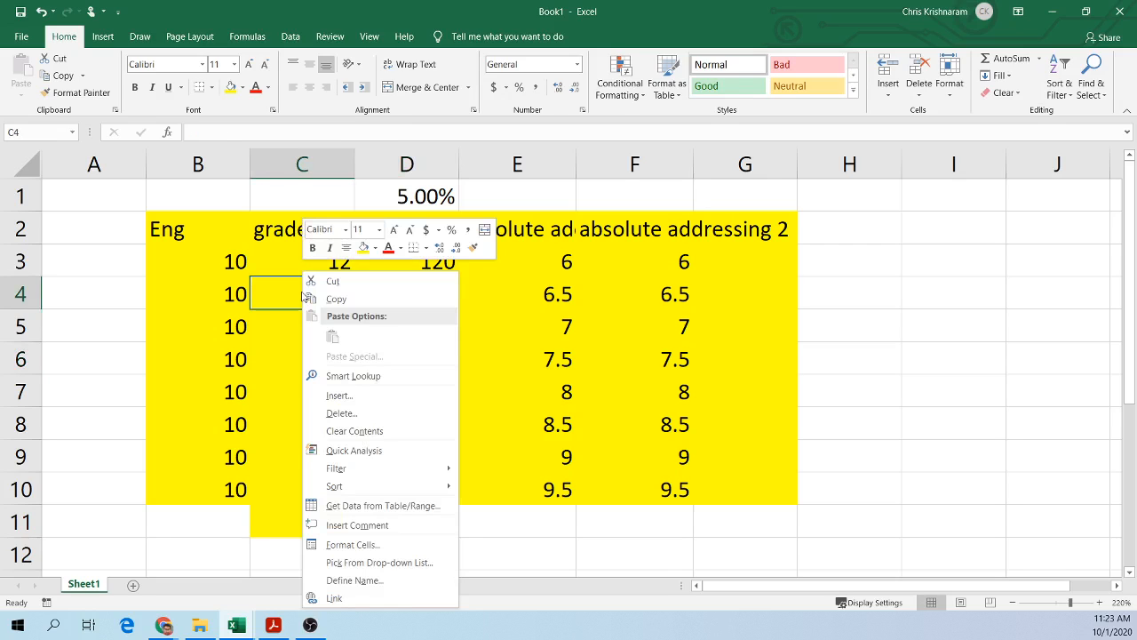
left_click(345, 395)
left_click(428, 466)
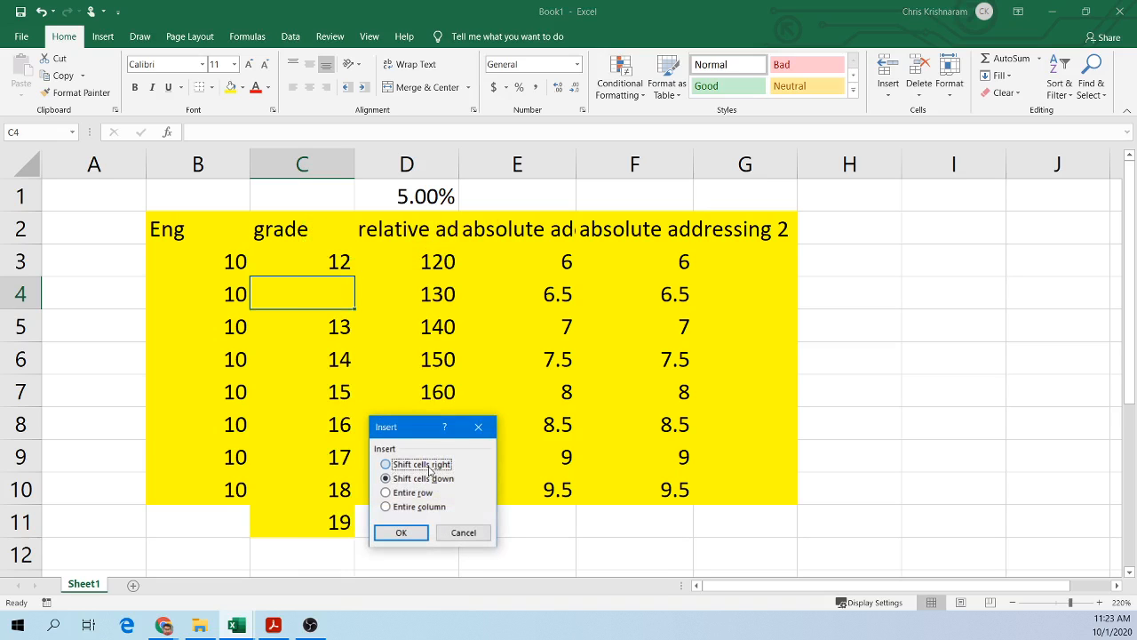
left_click(416, 536)
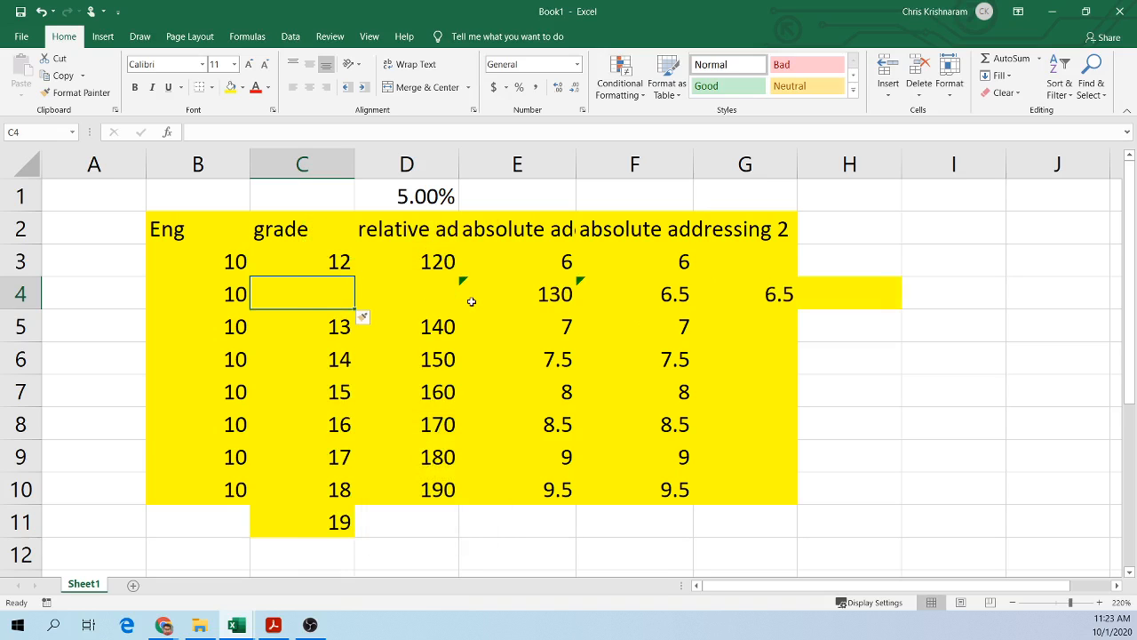
Step: Delete cell C4, shifting the cells below it up
left_click(548, 295)
left_click_drag(548, 294, 795, 293)
left_click(406, 297)
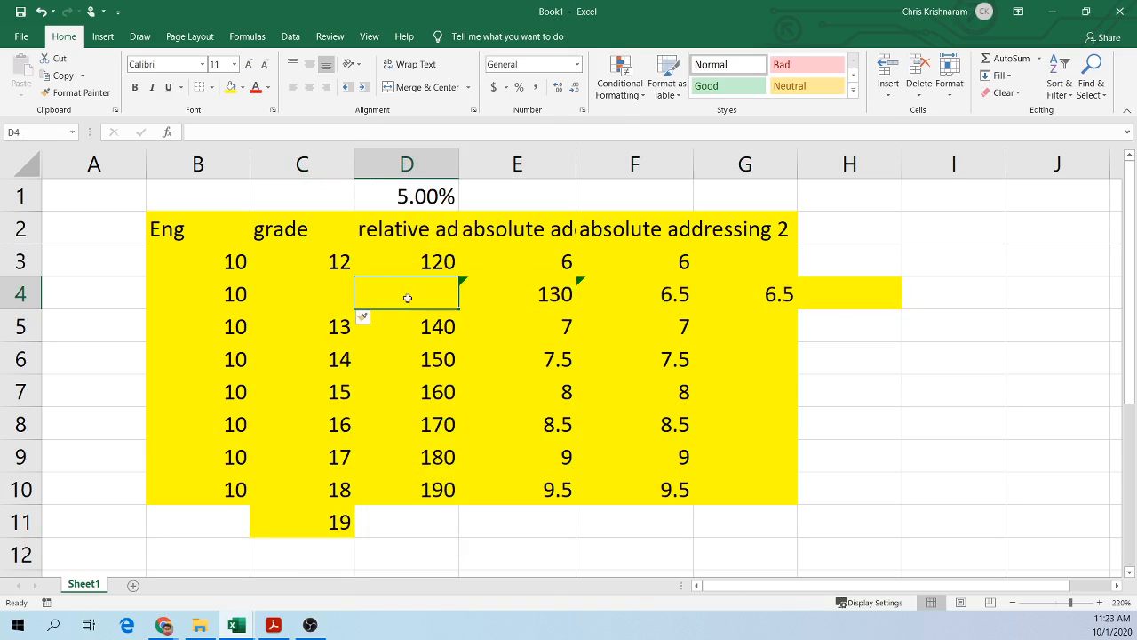
left_click(315, 290)
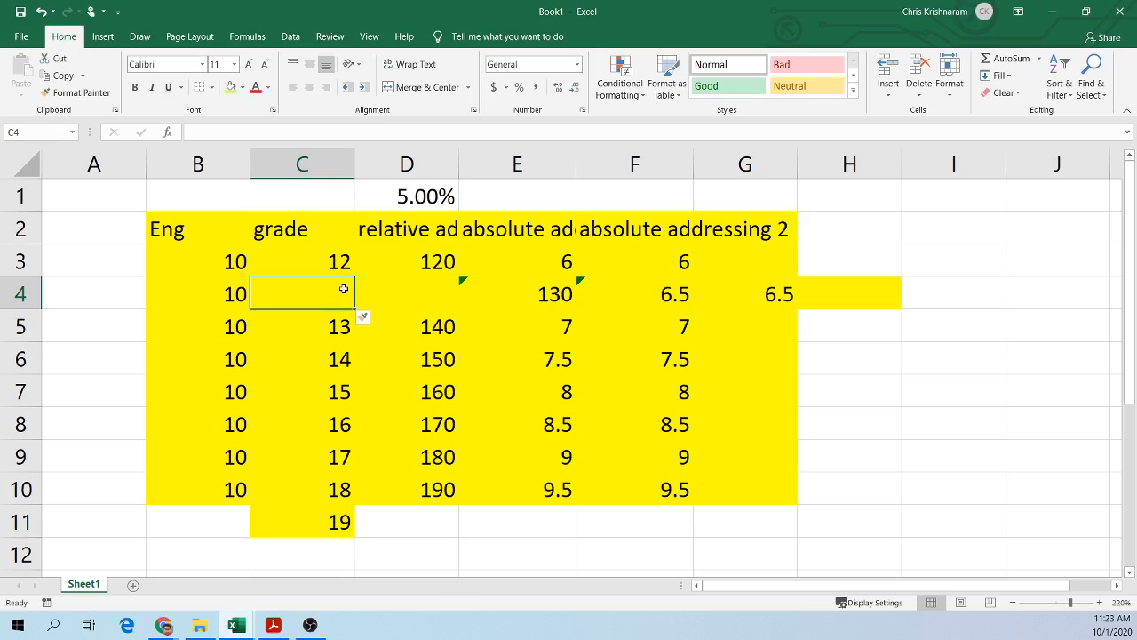
left_click_drag(408, 295, 848, 294)
left_click(337, 289)
right_click(324, 294)
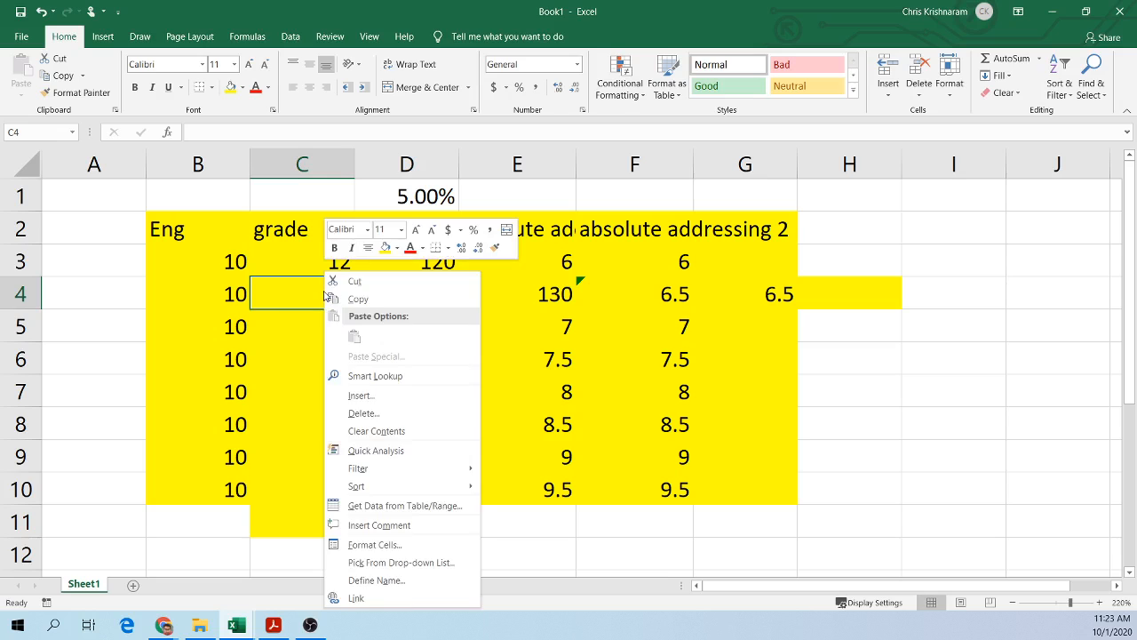
left_click(357, 415)
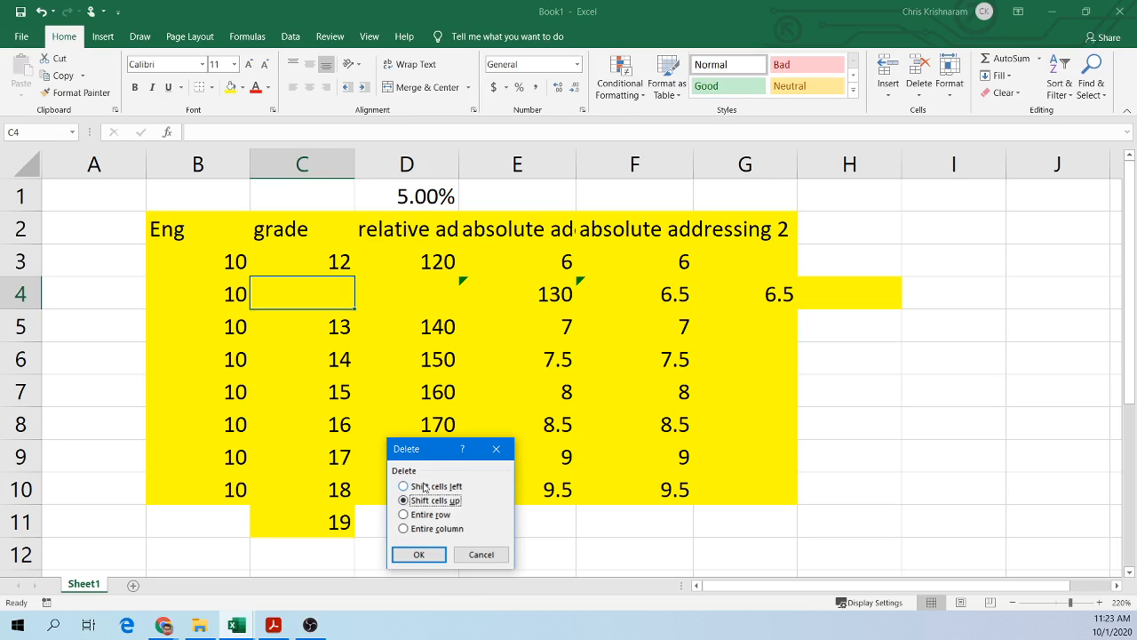
left_click_drag(425, 451, 463, 269)
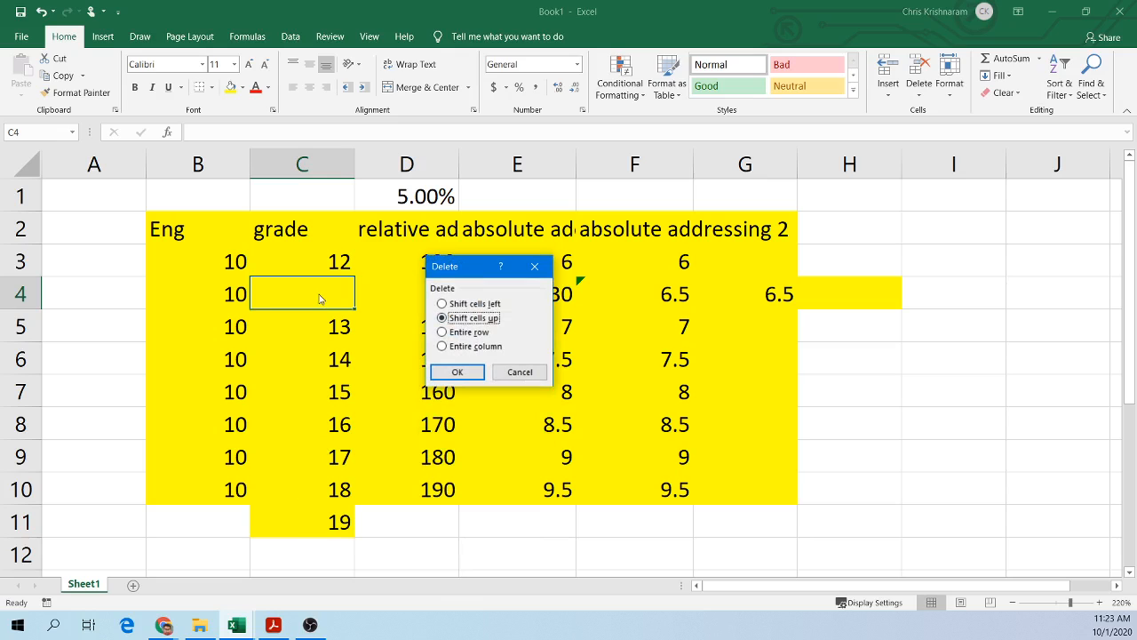
left_click(460, 371)
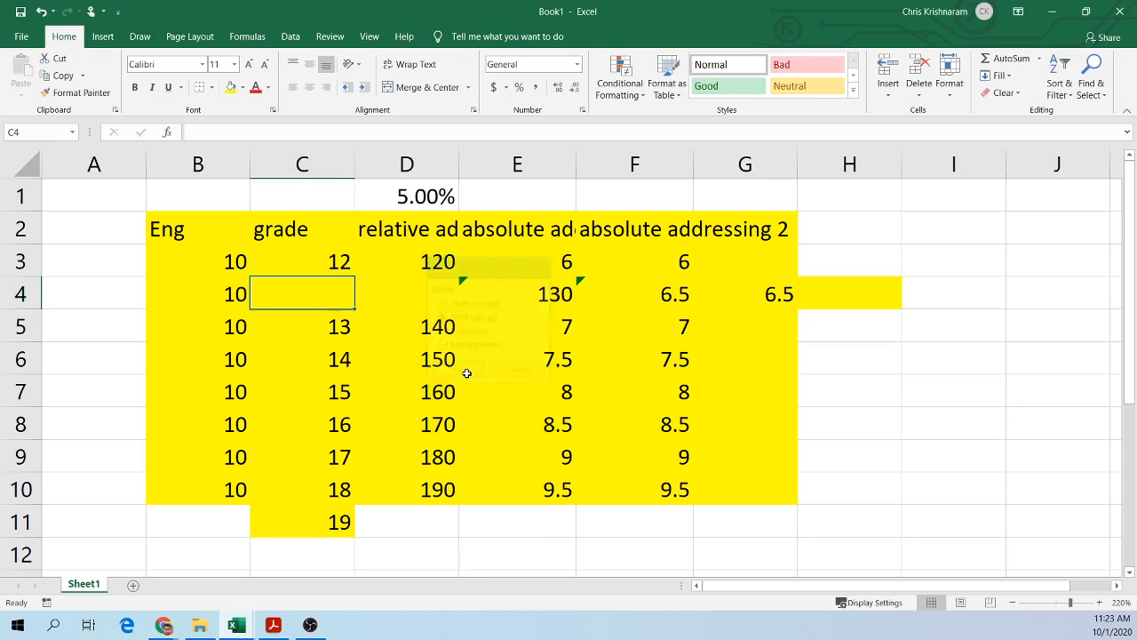
Step: Delete cell D4, shifting the cells to its right left
right_click(395, 290)
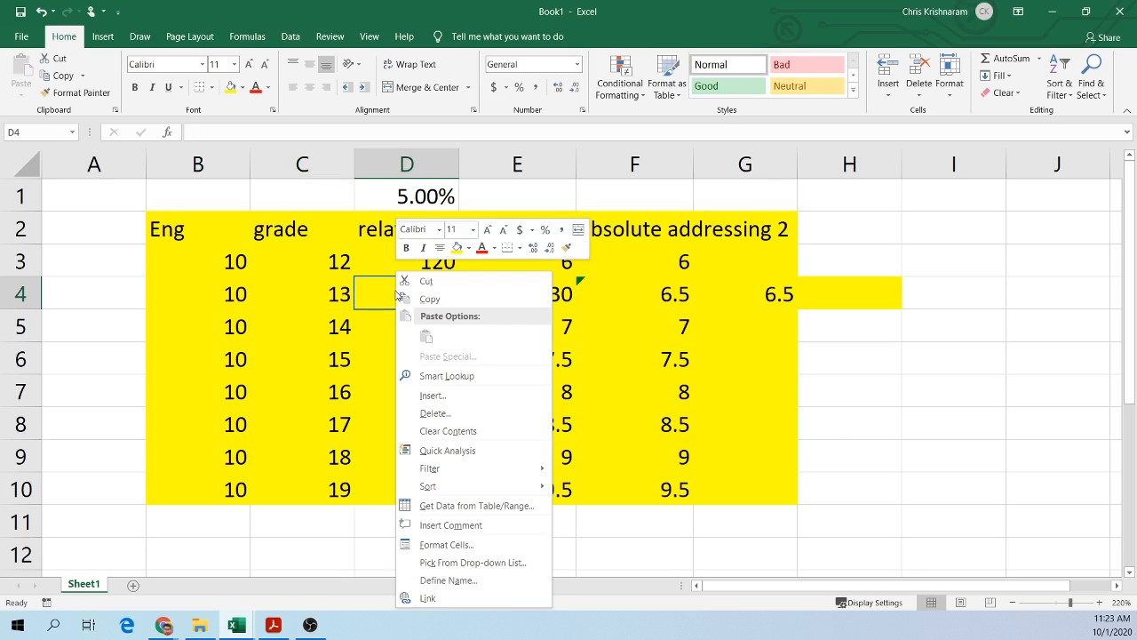
left_click(480, 408)
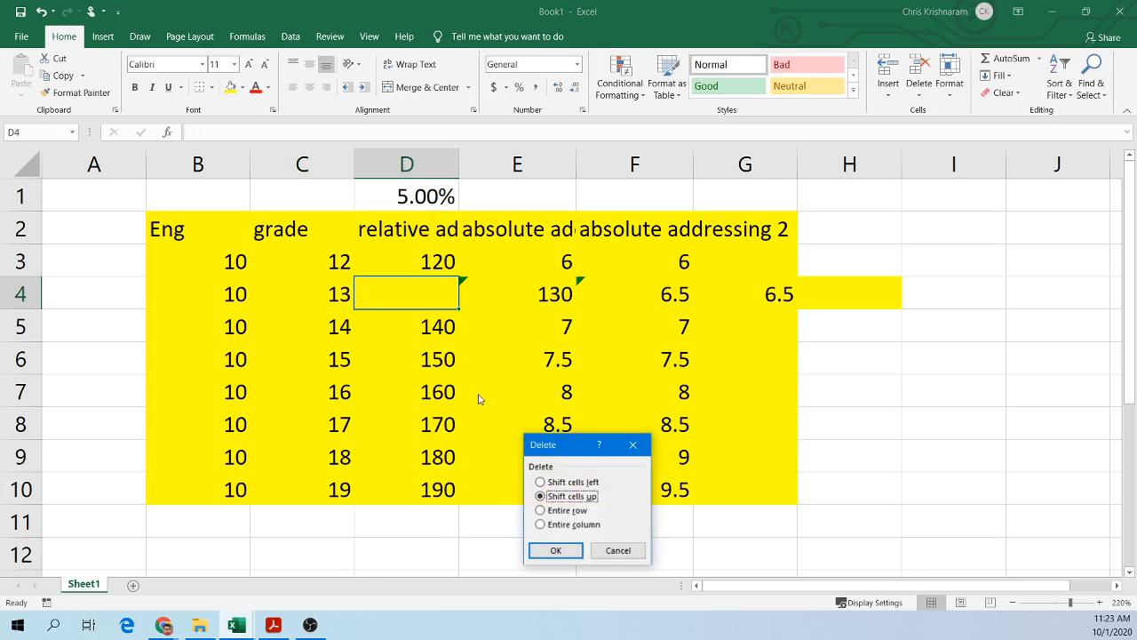
left_click(562, 482)
left_click(555, 550)
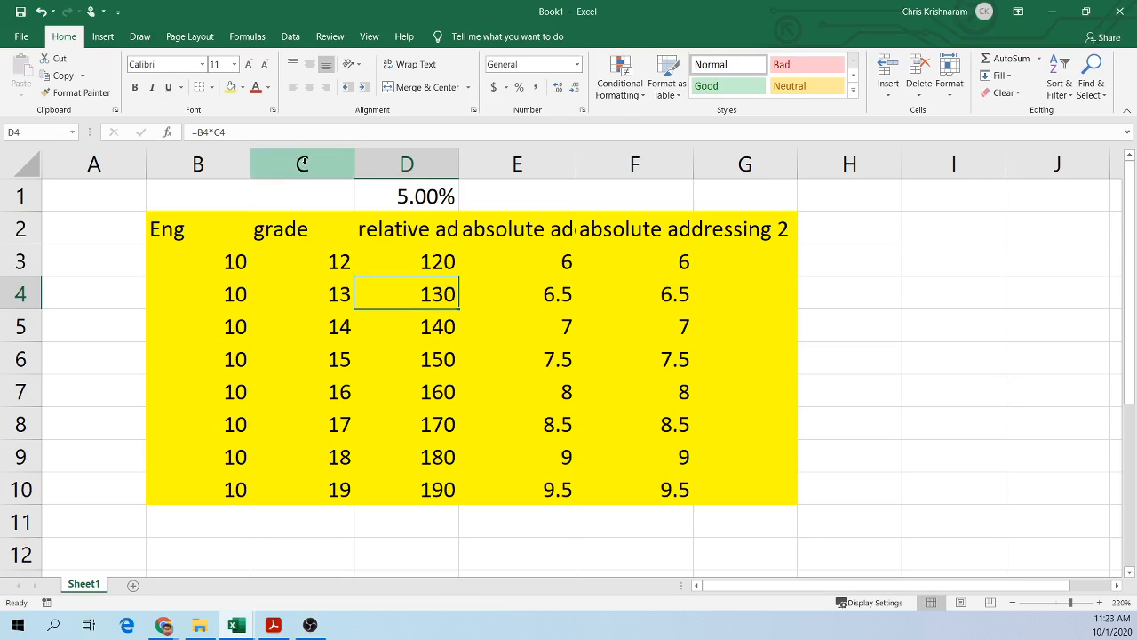
Step: Delete the entire column C and inspect the formula in D4
right_click(303, 164)
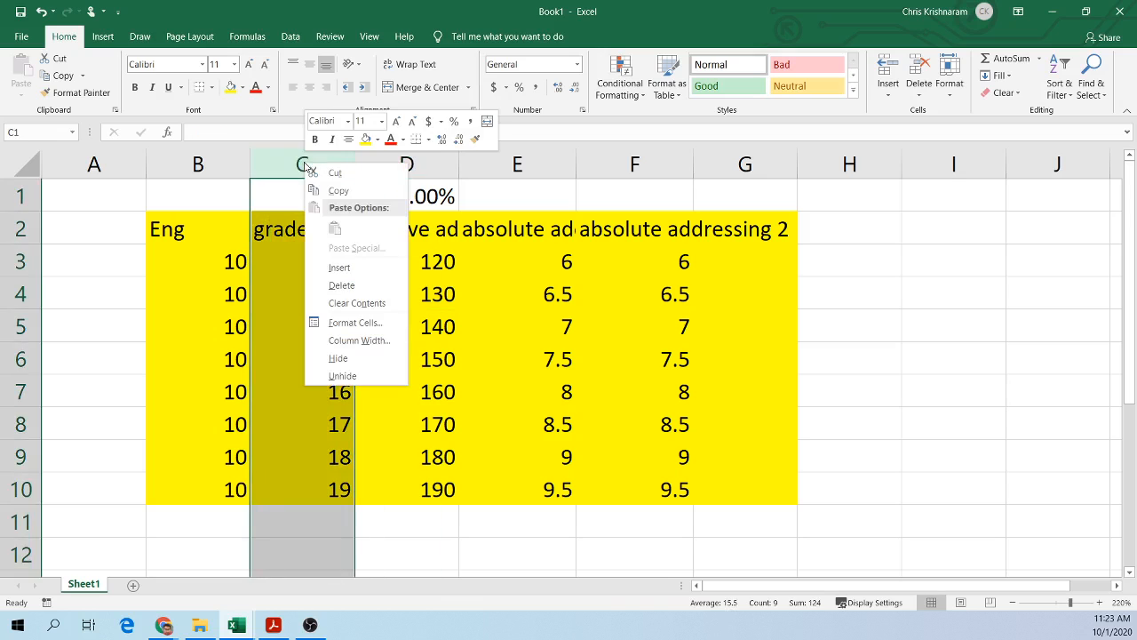
left_click(342, 287)
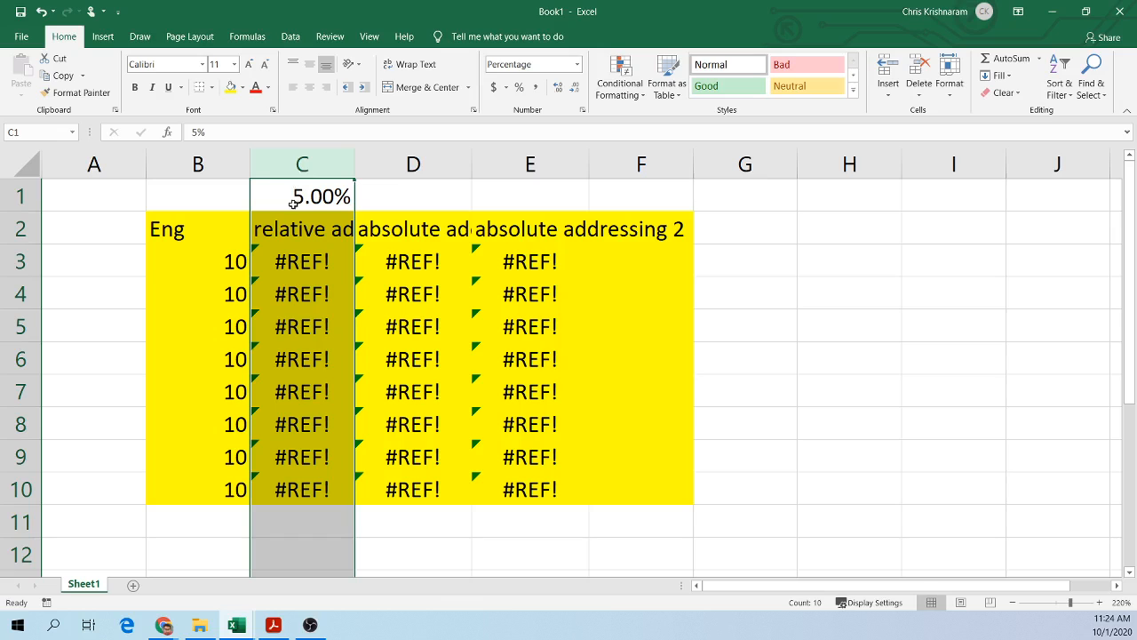
left_click(435, 300)
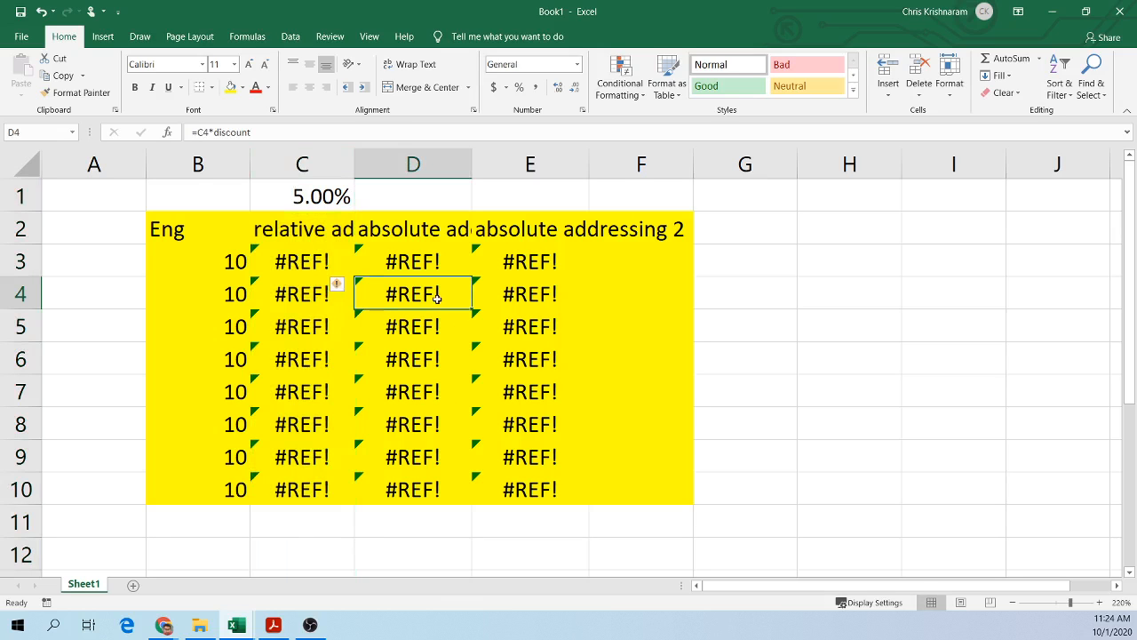
Step: Delete the entire row 4 and inspect the formula in D6
right_click(22, 294)
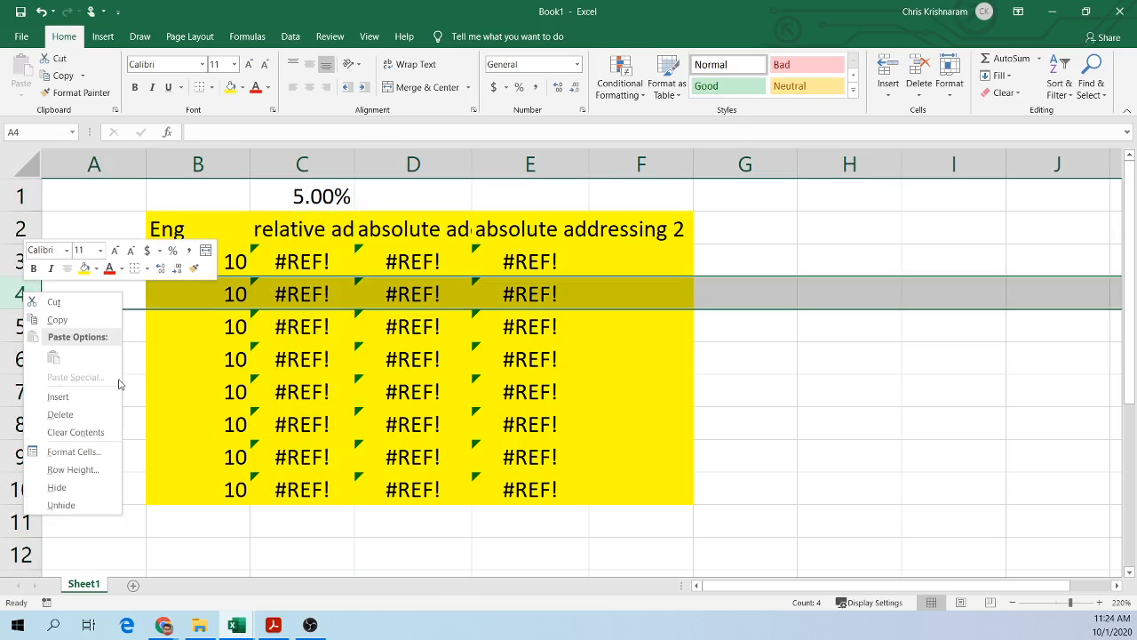
left_click(58, 413)
left_click(415, 359)
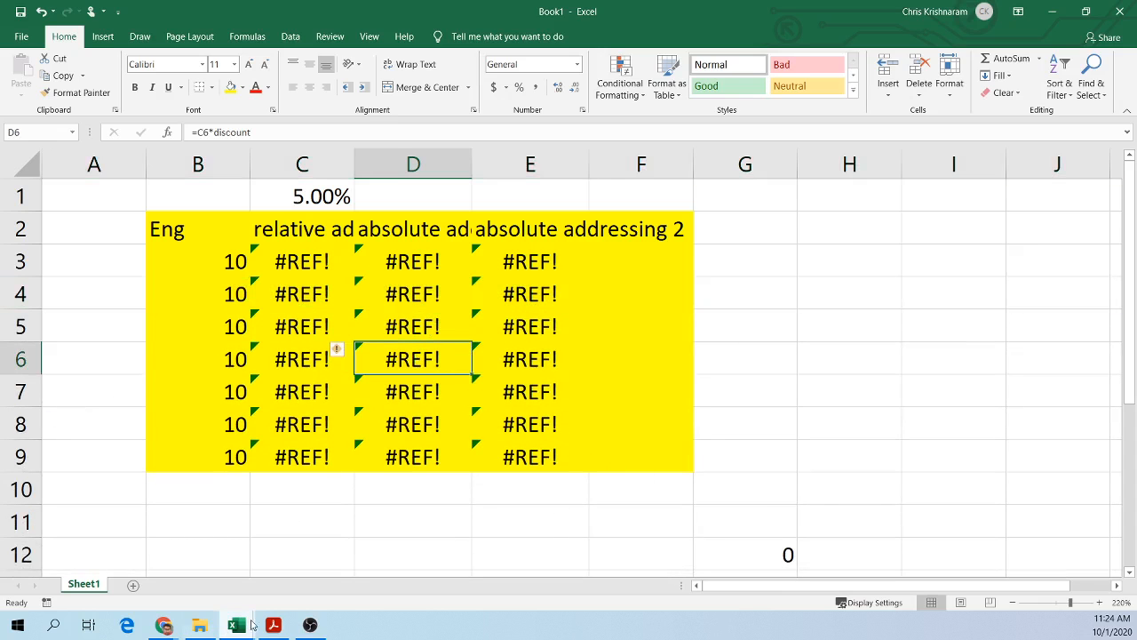
Step: Switch to the textbook PDF and browse its questions and practical Excel exercises
left_click(283, 629)
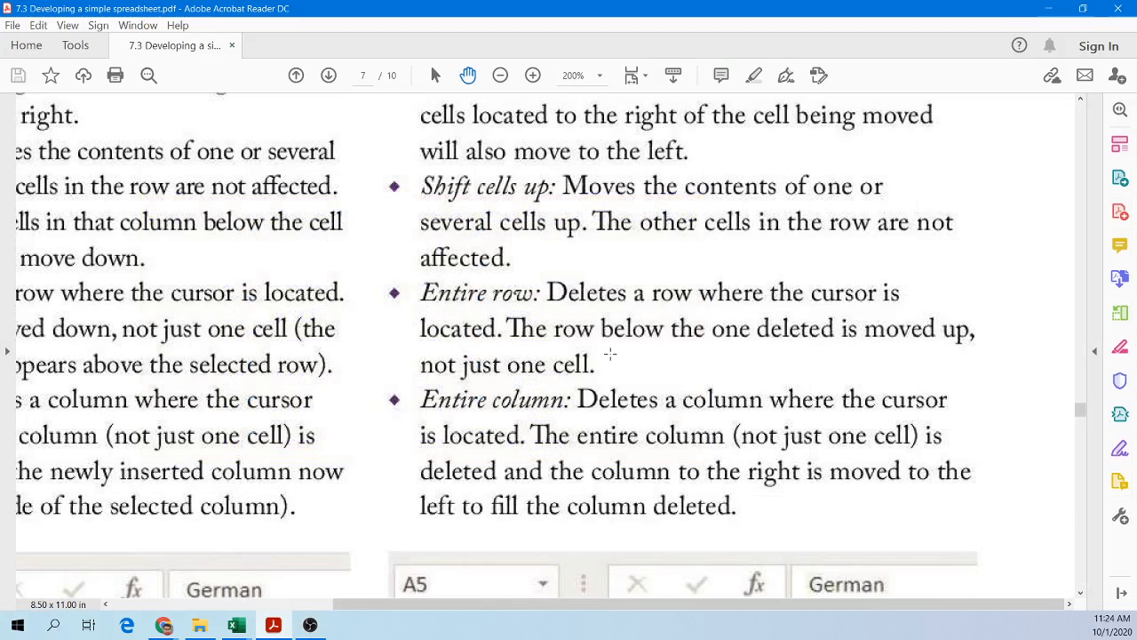
scroll(610, 354, "down", 2)
scroll(611, 354, "down", 10)
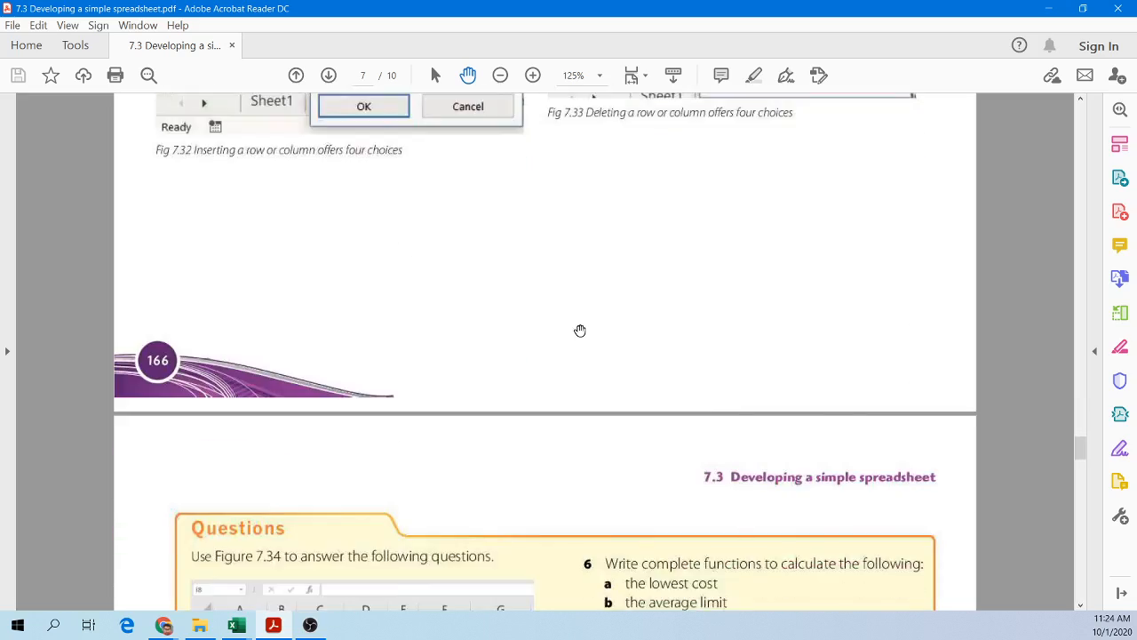
scroll(574, 327, "down", 3)
scroll(571, 324, "up", 1)
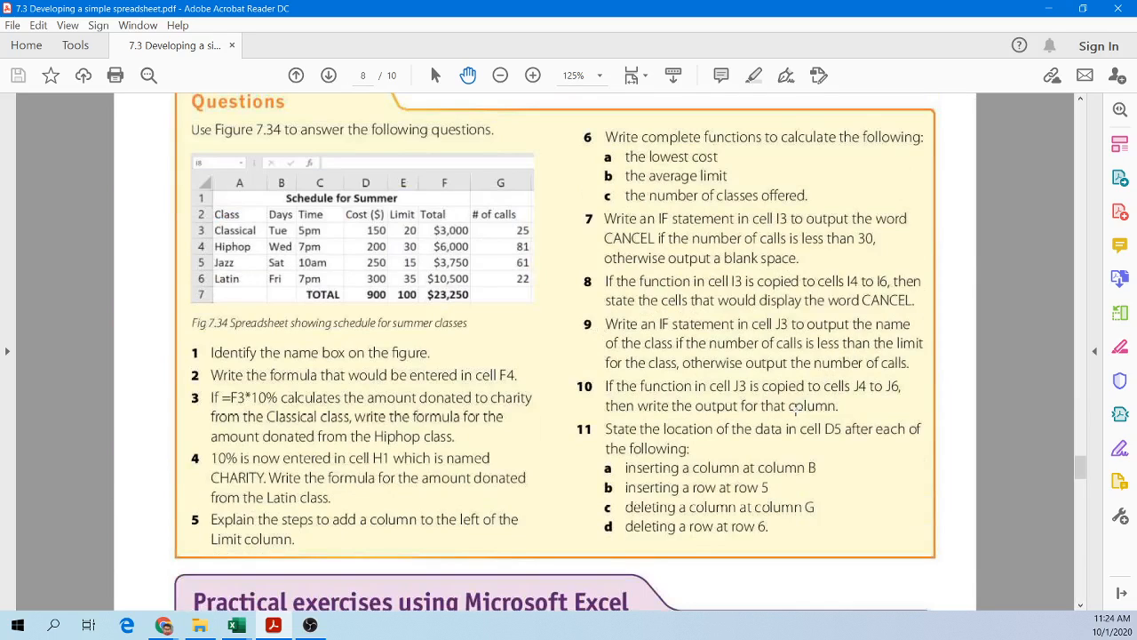
scroll(790, 410, "down", 10)
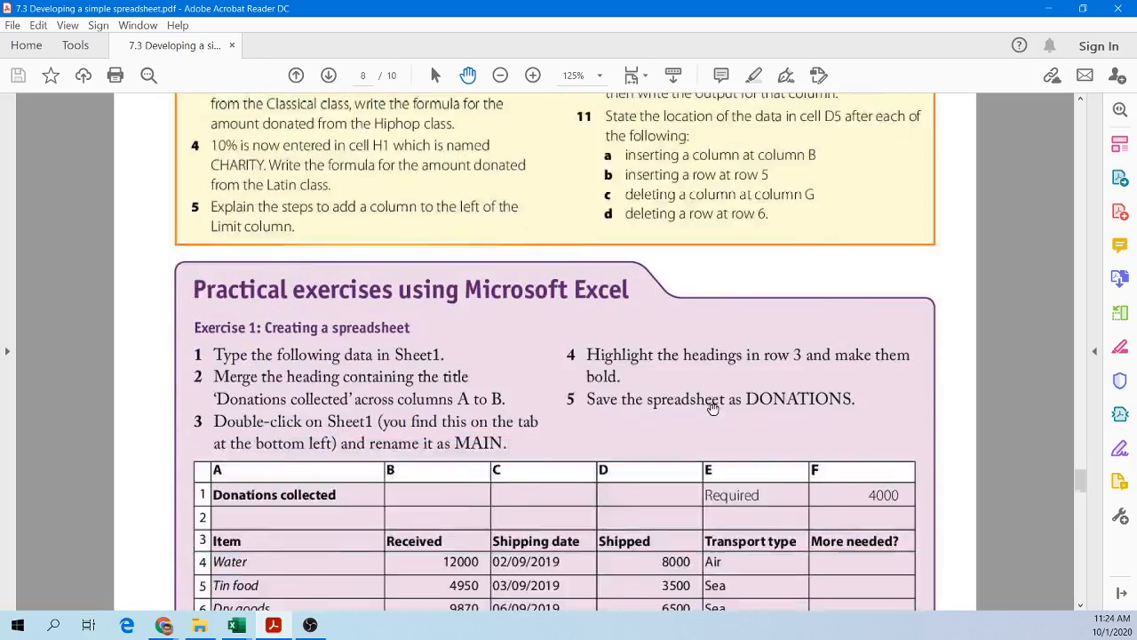
scroll(690, 431, "down", 15)
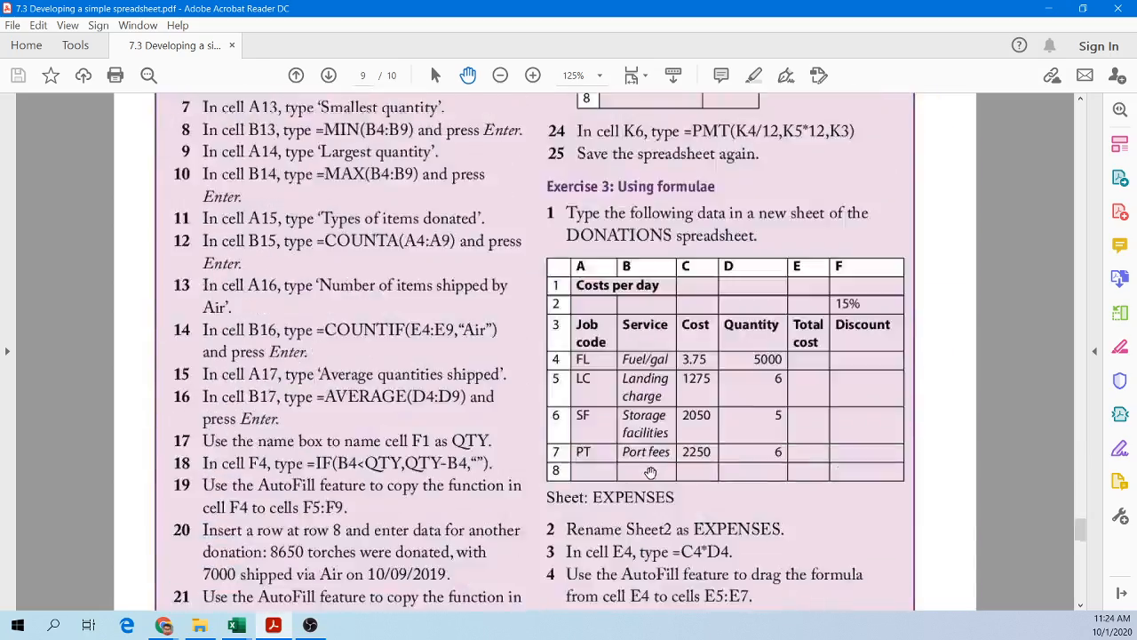
scroll(637, 475, "down", 10)
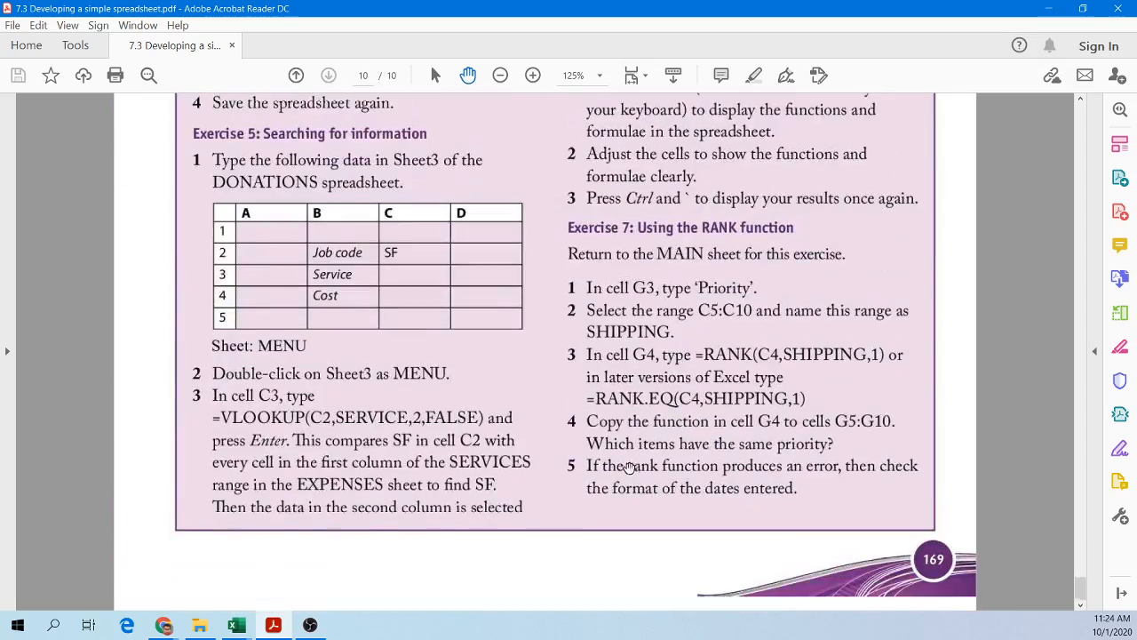
left_click_drag(1082, 600, 1081, 117)
scroll(698, 316, "up", 3)
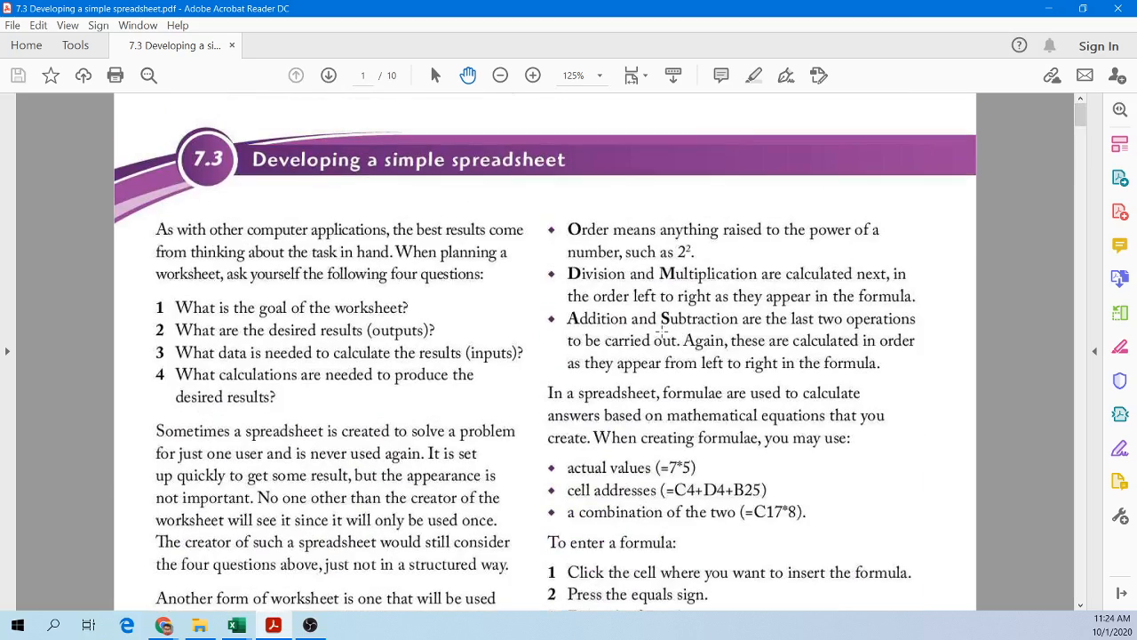
scroll(662, 328, "down", 12)
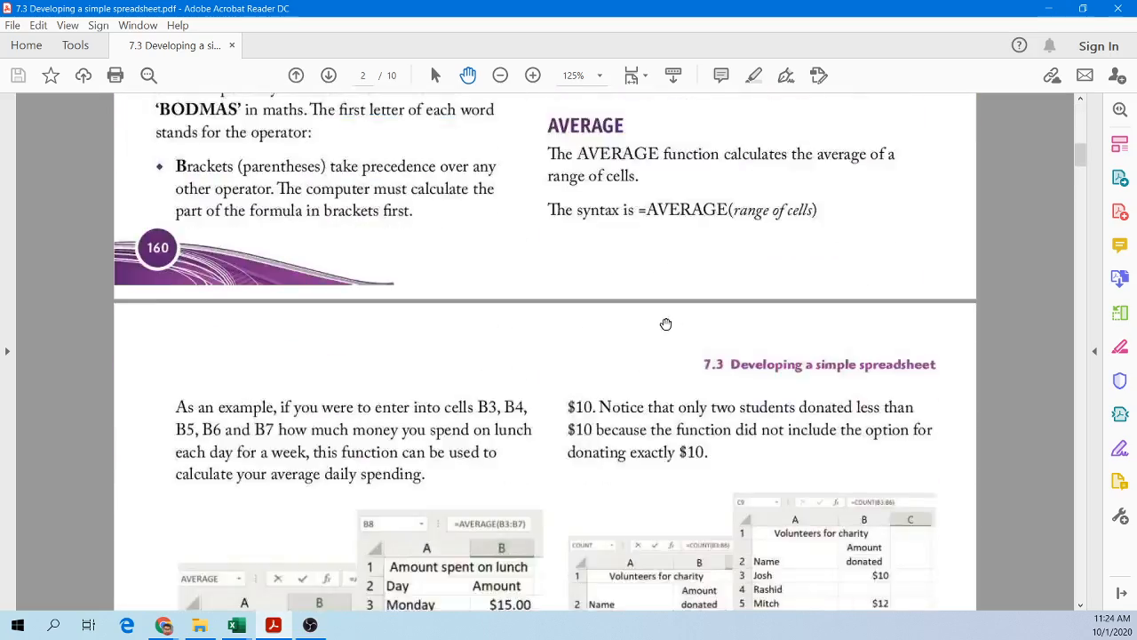
Step: Scroll the textbook to the Relative and absolute addressing section
scroll(665, 324, "down", 3)
left_click_drag(1080, 165, 1049, 341)
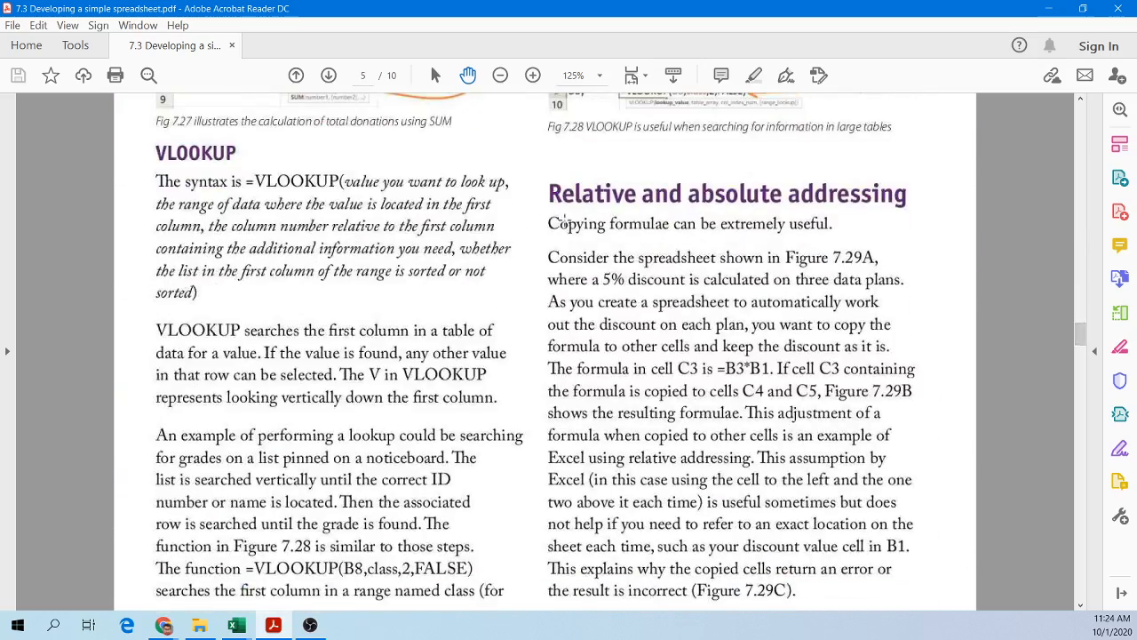
left_click(0, 200)
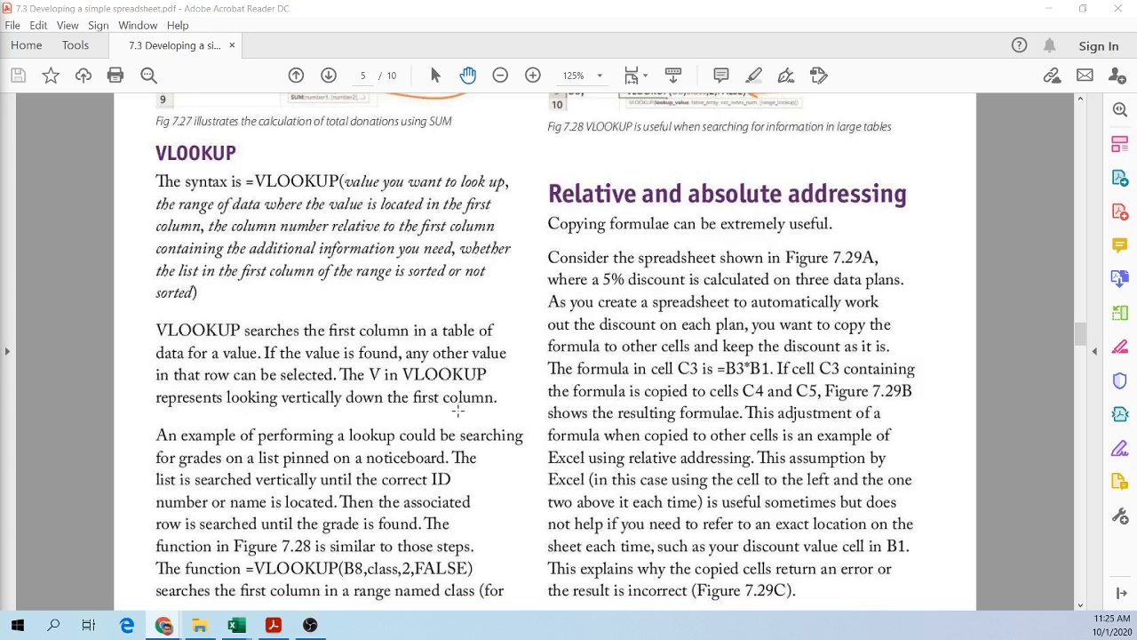
Step: Switch to Excel and undo the previous row and column deletions
key("alt+Tab")
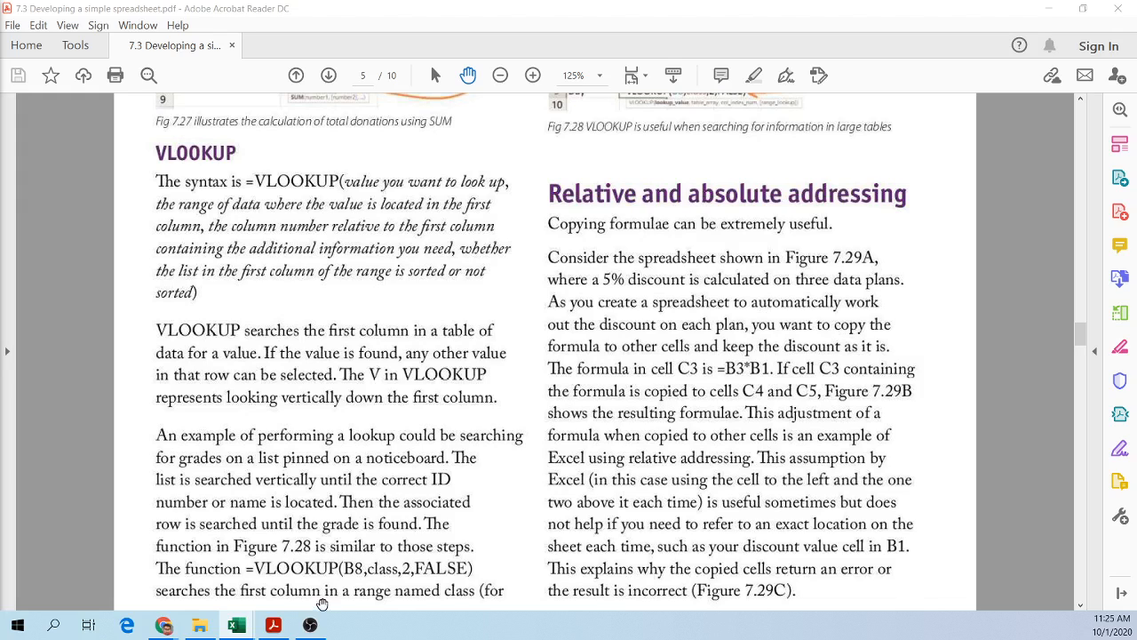
left_click(243, 627)
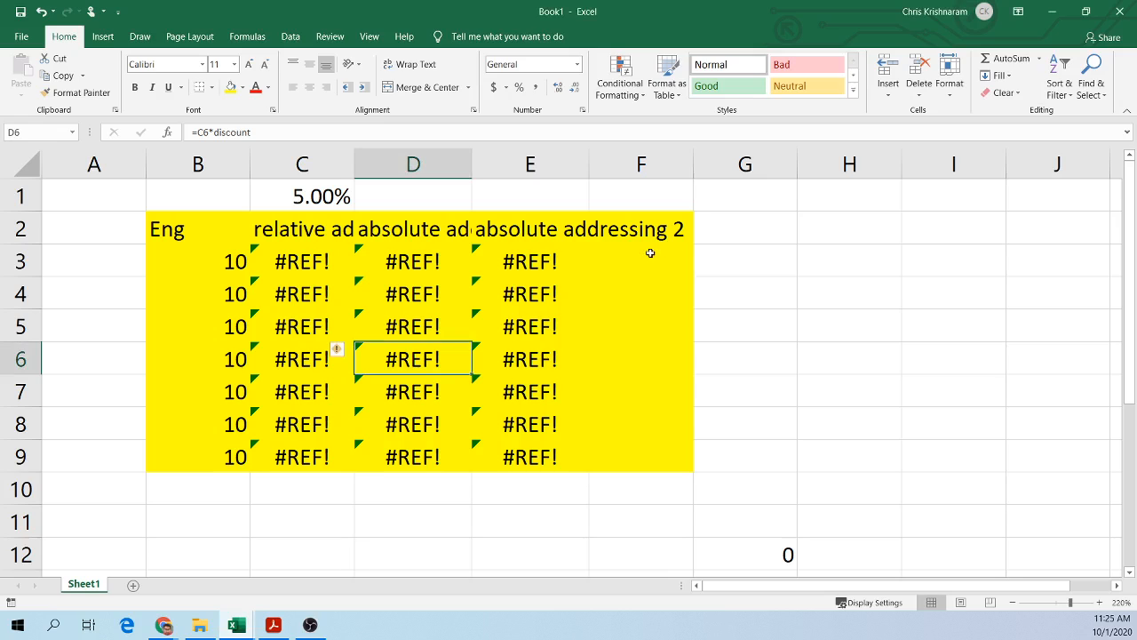
key("ctrl+z")
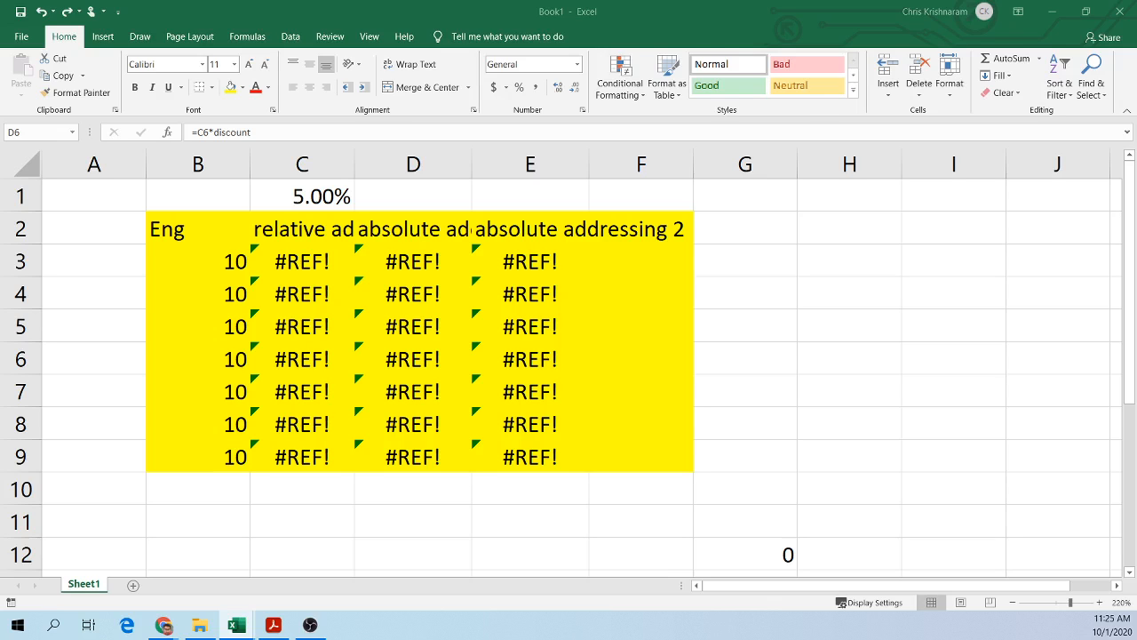
left_click(41, 12)
left_click(41, 13)
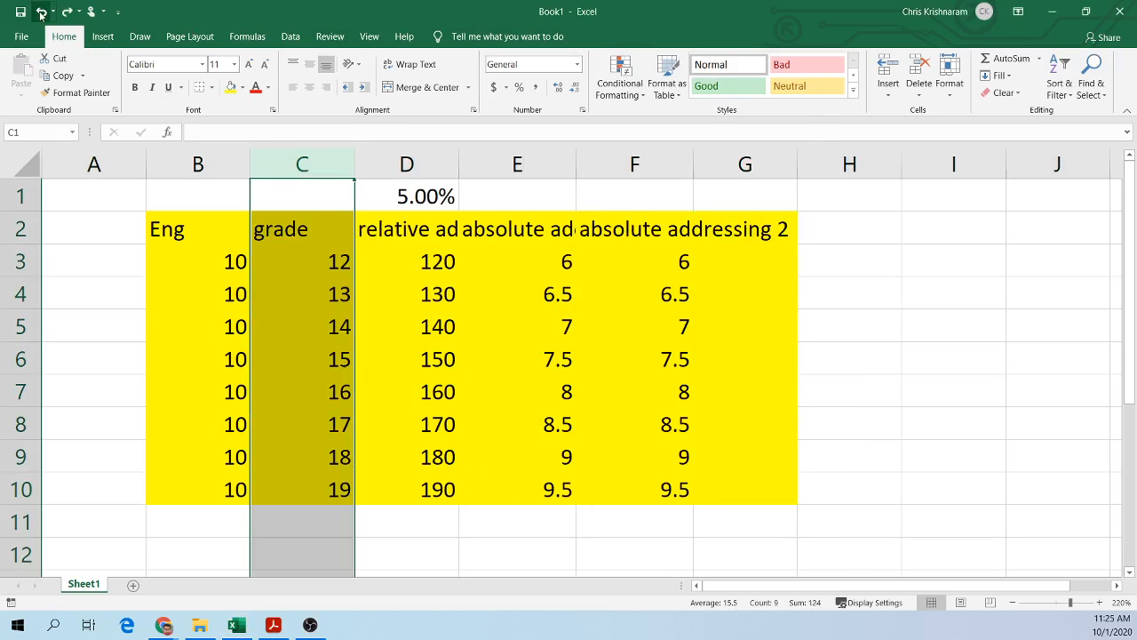
Step: Show the formulas instead of their values on the sheet
left_click(783, 364)
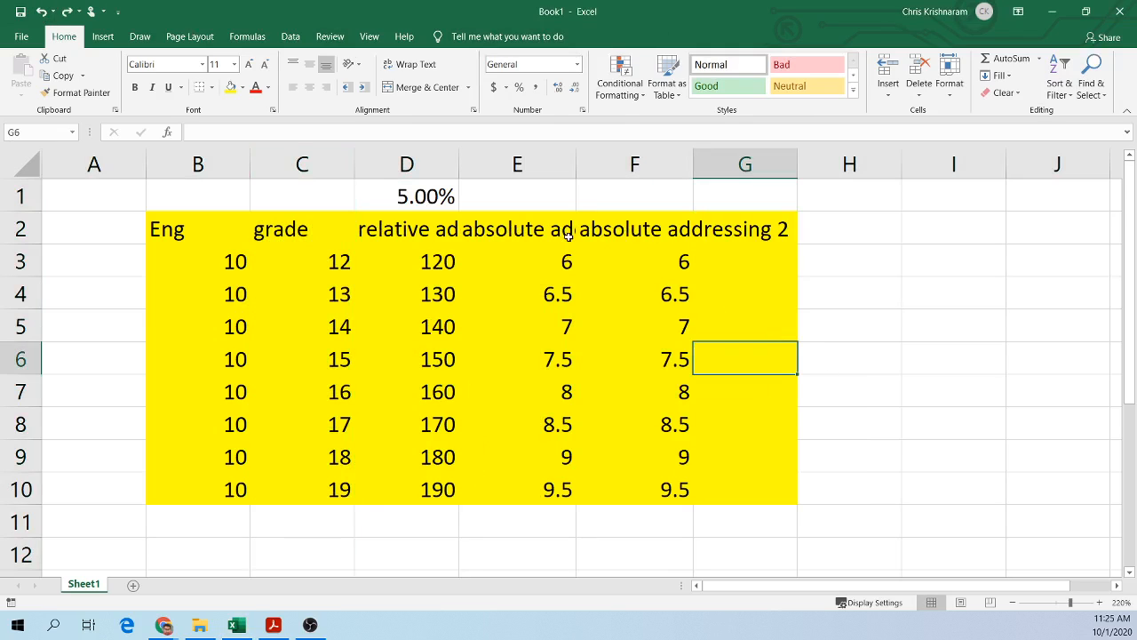
key("ctrl+grave")
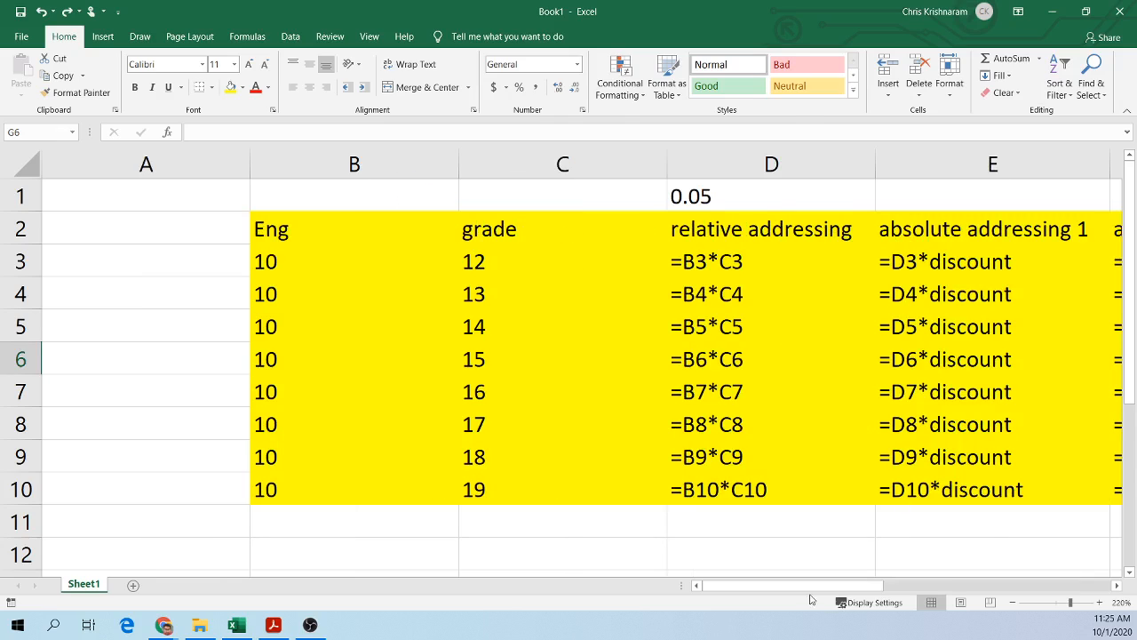
mouse_move(809, 587)
left_mouse_down()
mouse_move(824, 587)
mouse_move(811, 585)
left_mouse_up()
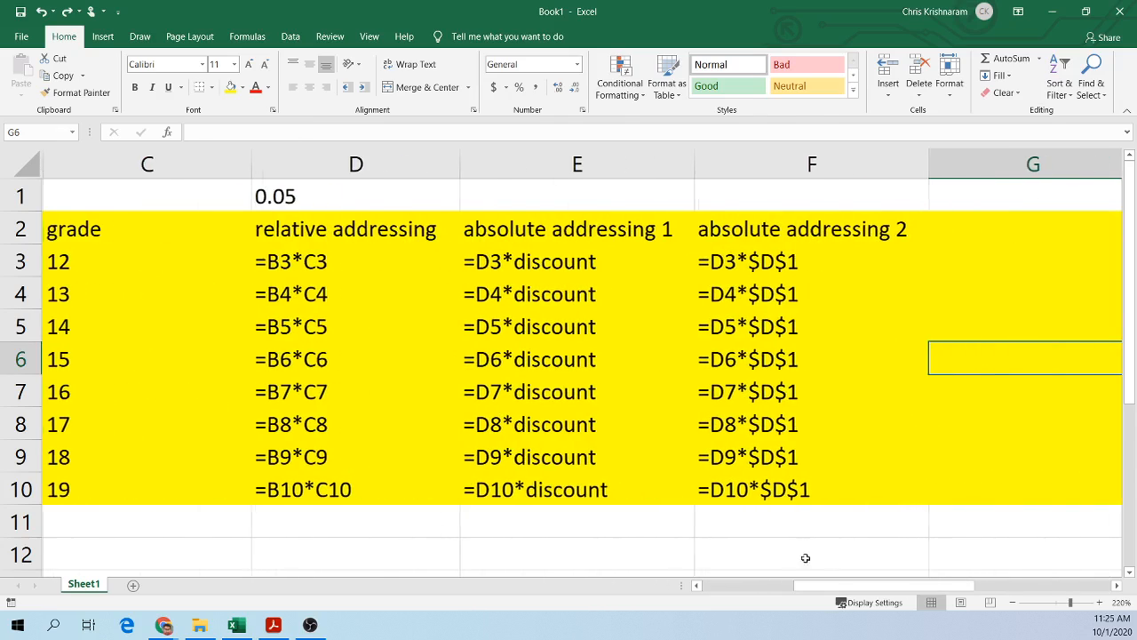
left_click(761, 586)
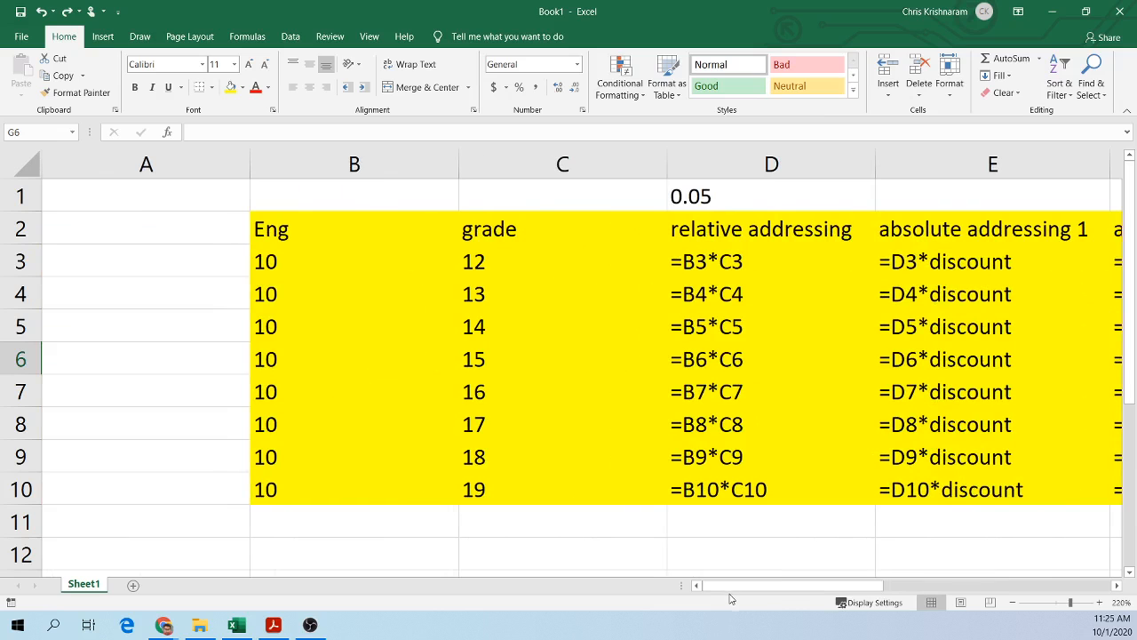
left_click_drag(737, 588, 755, 590)
scroll(707, 453, "down", 1)
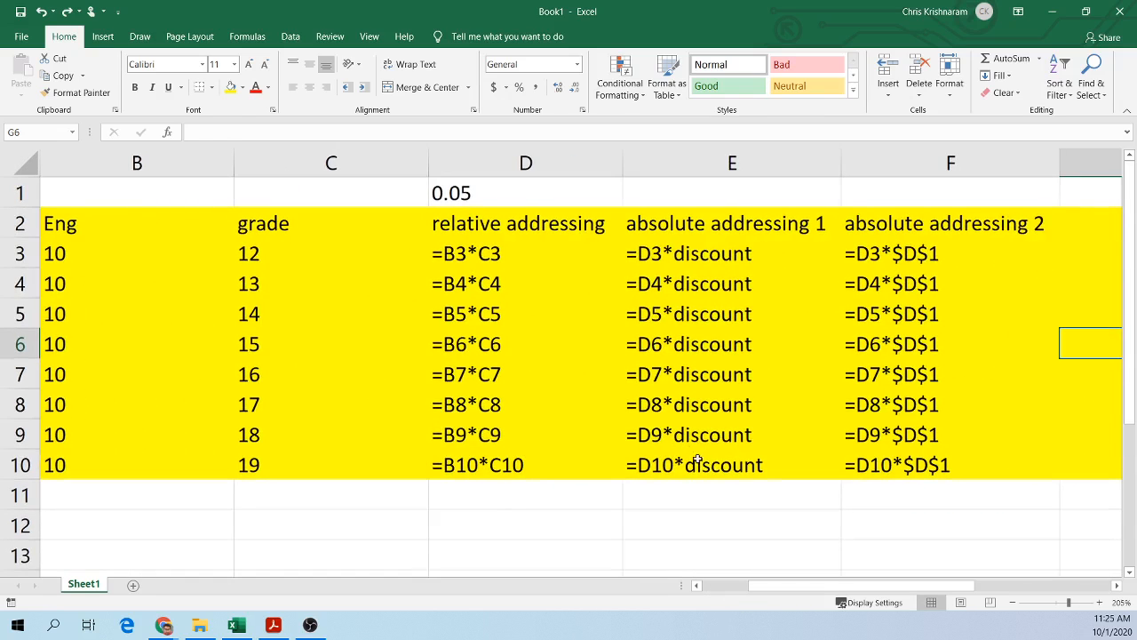
Step: Remove the fill colour from the data range B3:F10
left_click(484, 222)
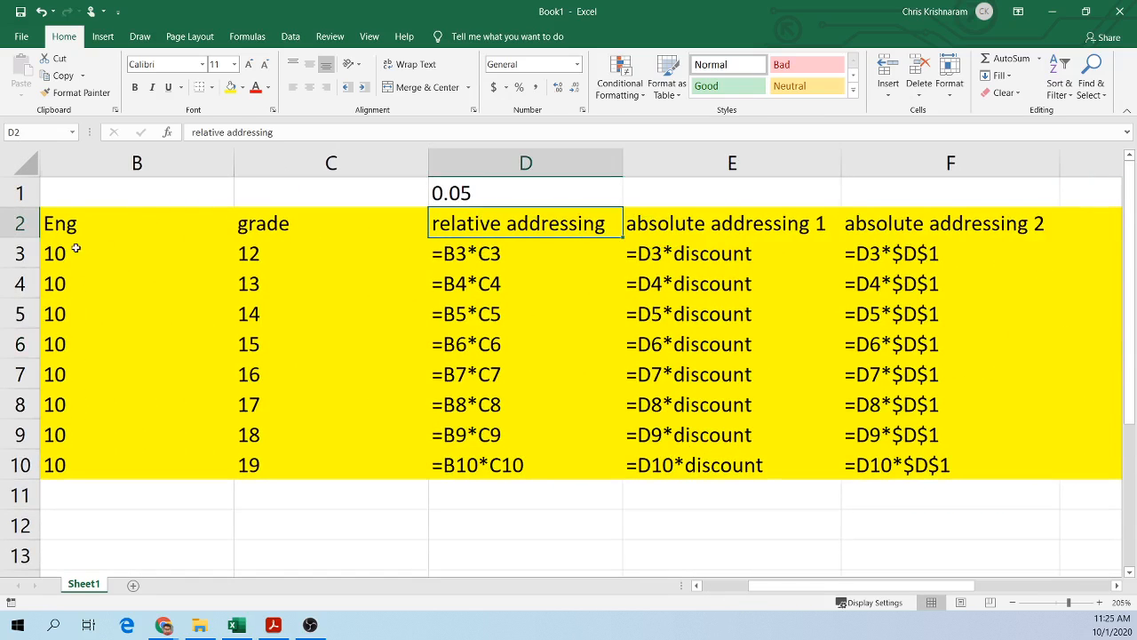
left_click_drag(77, 248, 1051, 472)
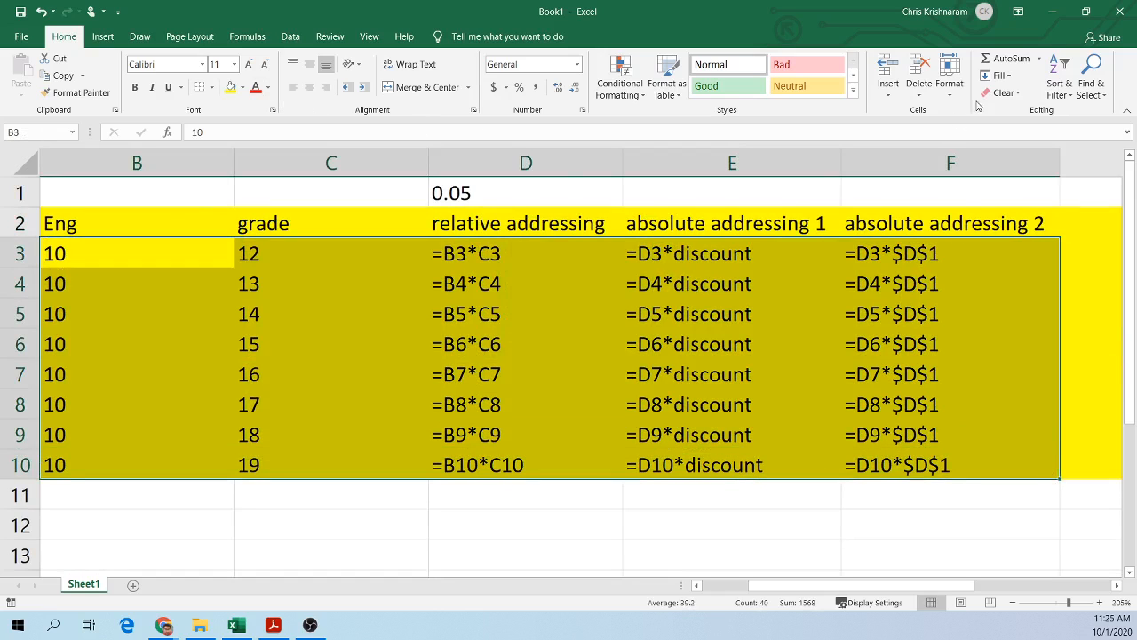
left_click(247, 87)
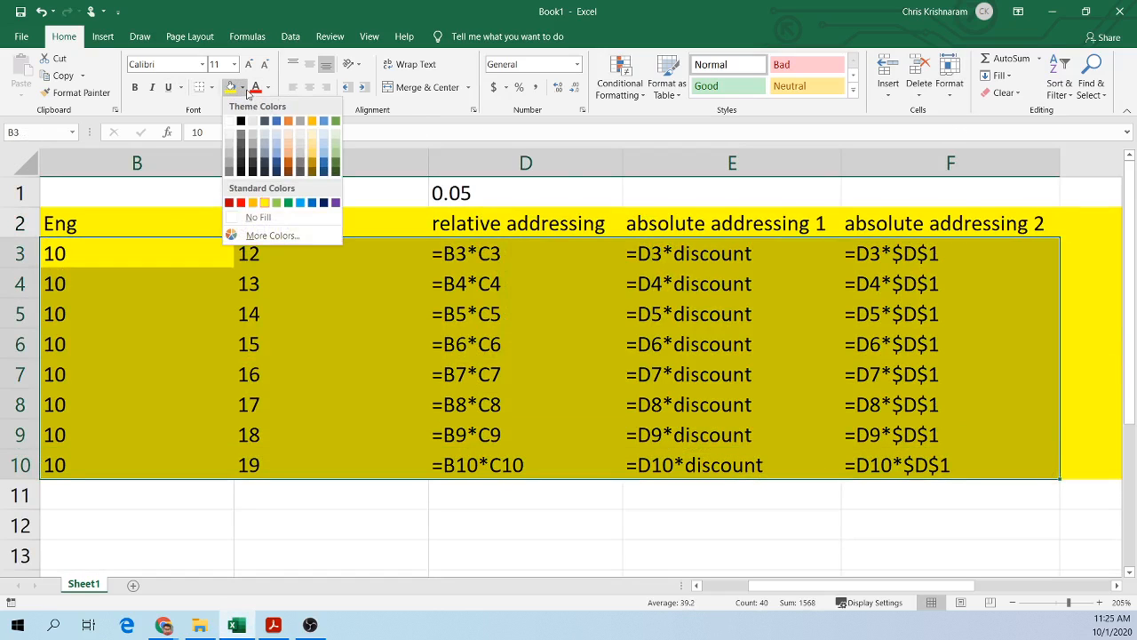
left_click(258, 216)
Step: Inspect the relative addressing formulas in column D, opening them cell by cell
left_click_drag(479, 223, 528, 464)
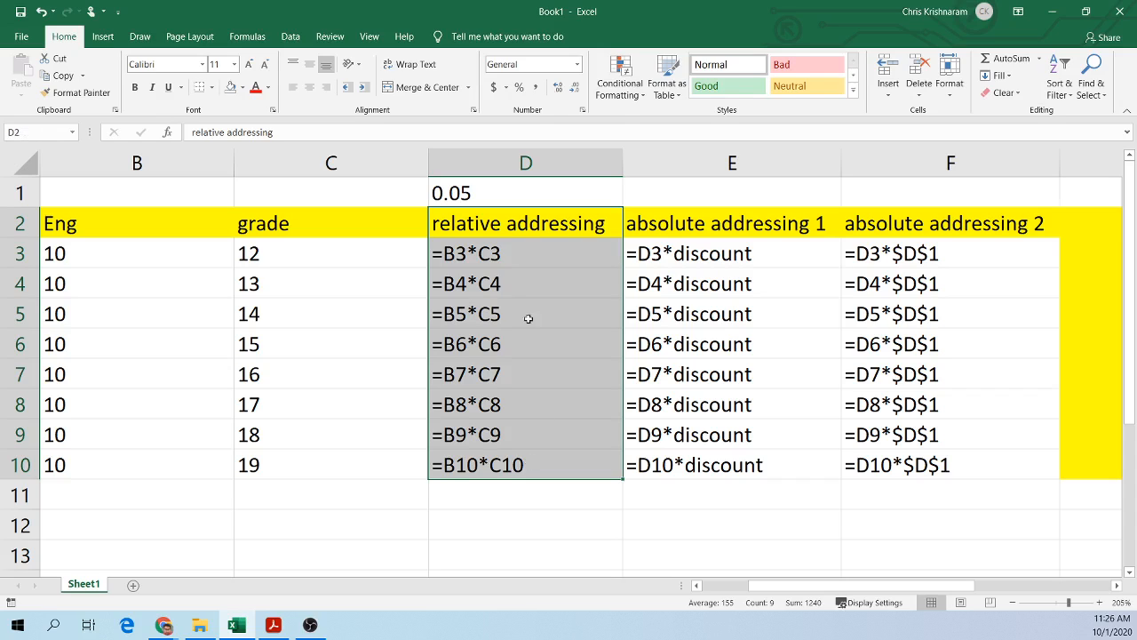
double_click(490, 253)
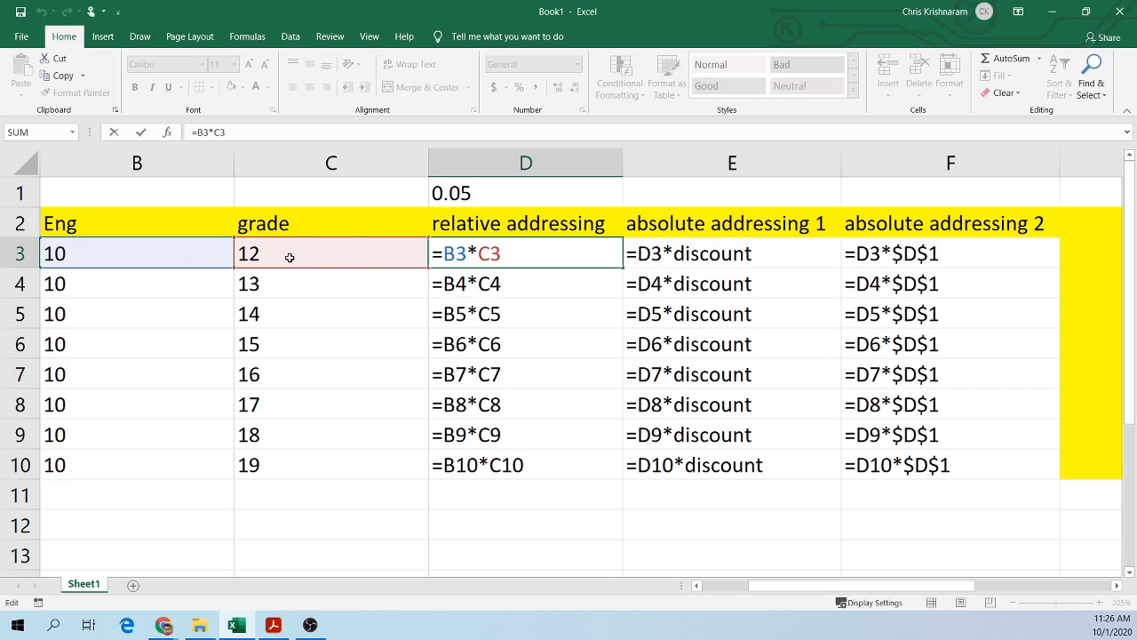
left_click(485, 287)
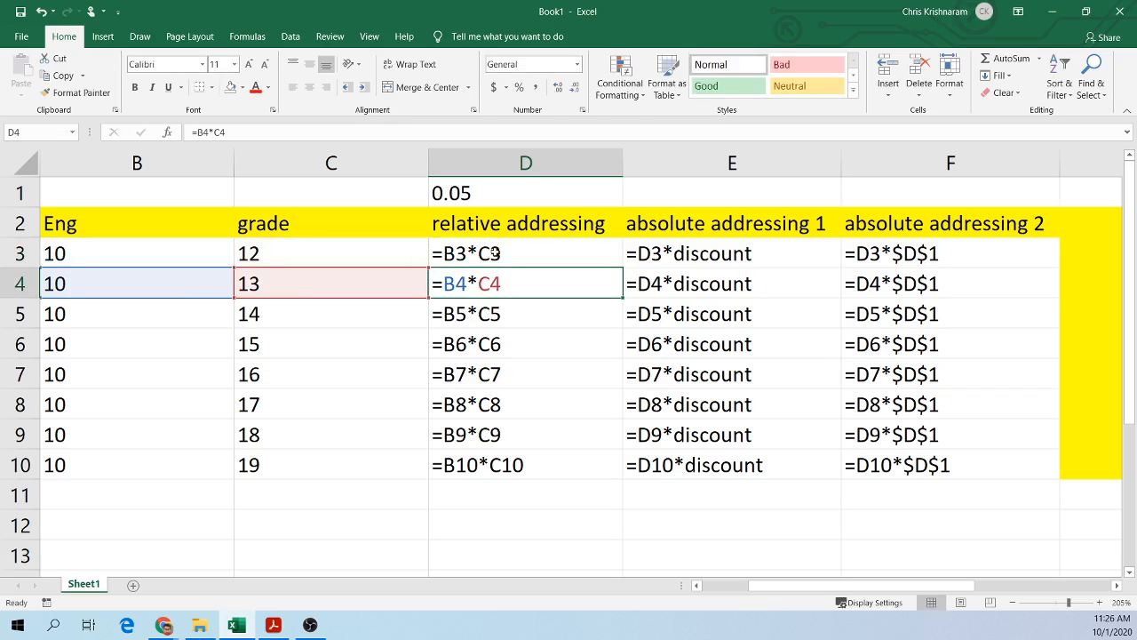
left_click_drag(491, 254, 489, 456)
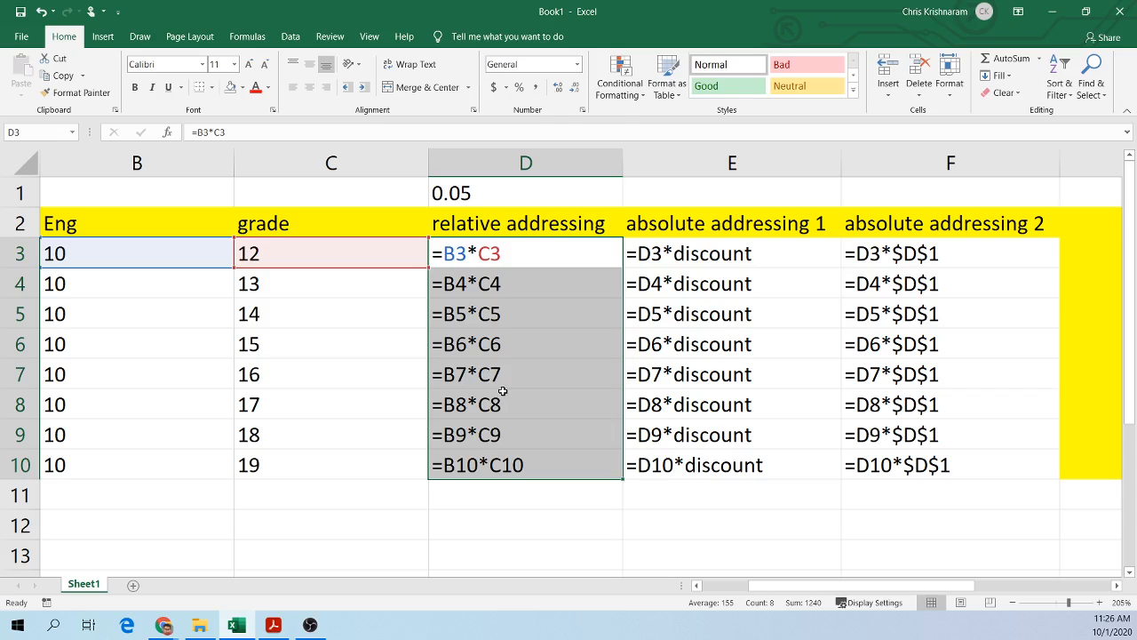
left_click(299, 254)
left_click(169, 248)
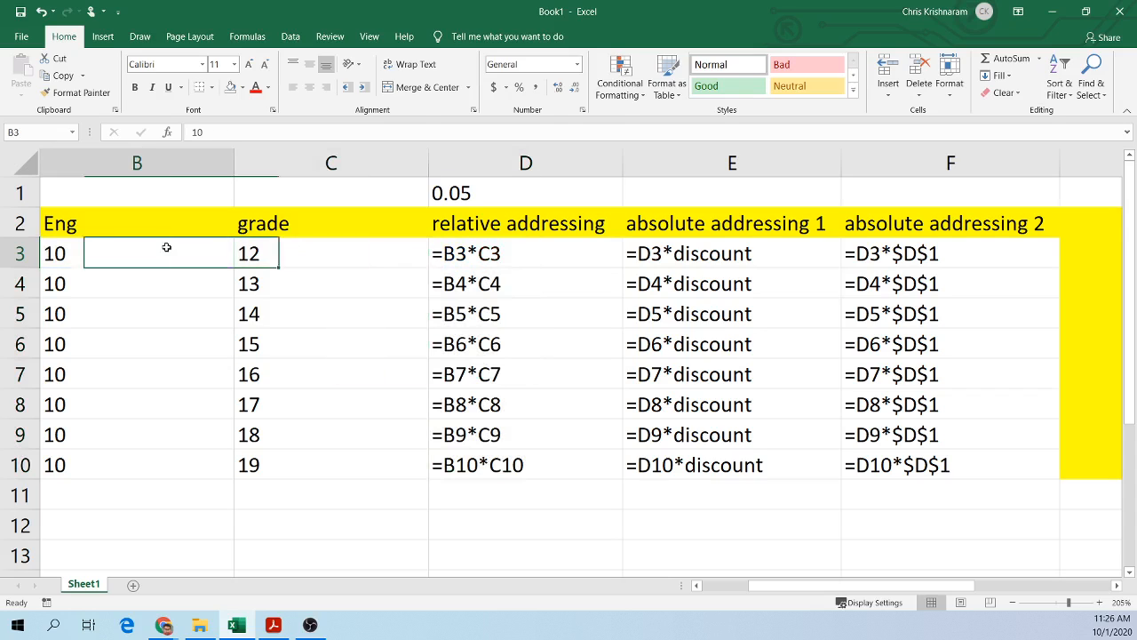
left_click(337, 258)
left_click(499, 462)
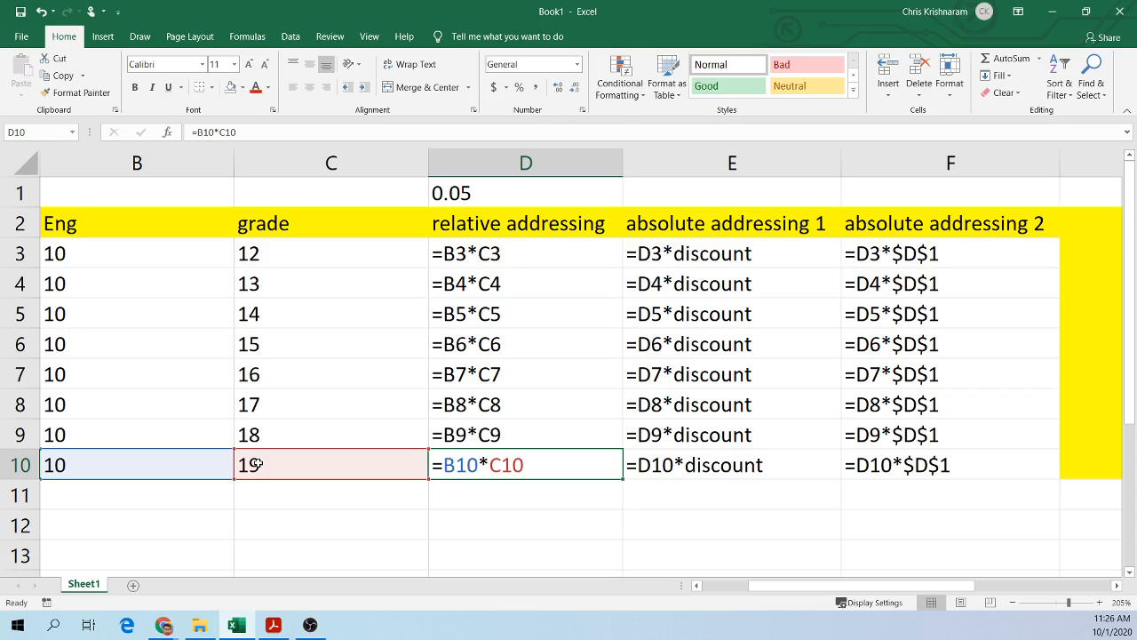
left_click(625, 525)
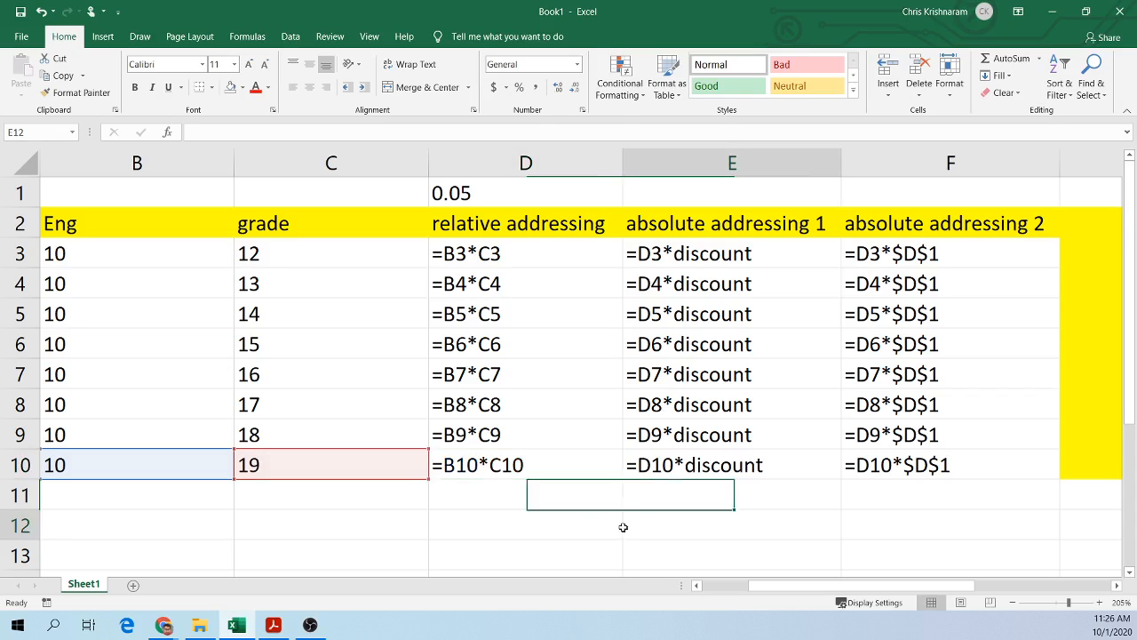
double_click(748, 252)
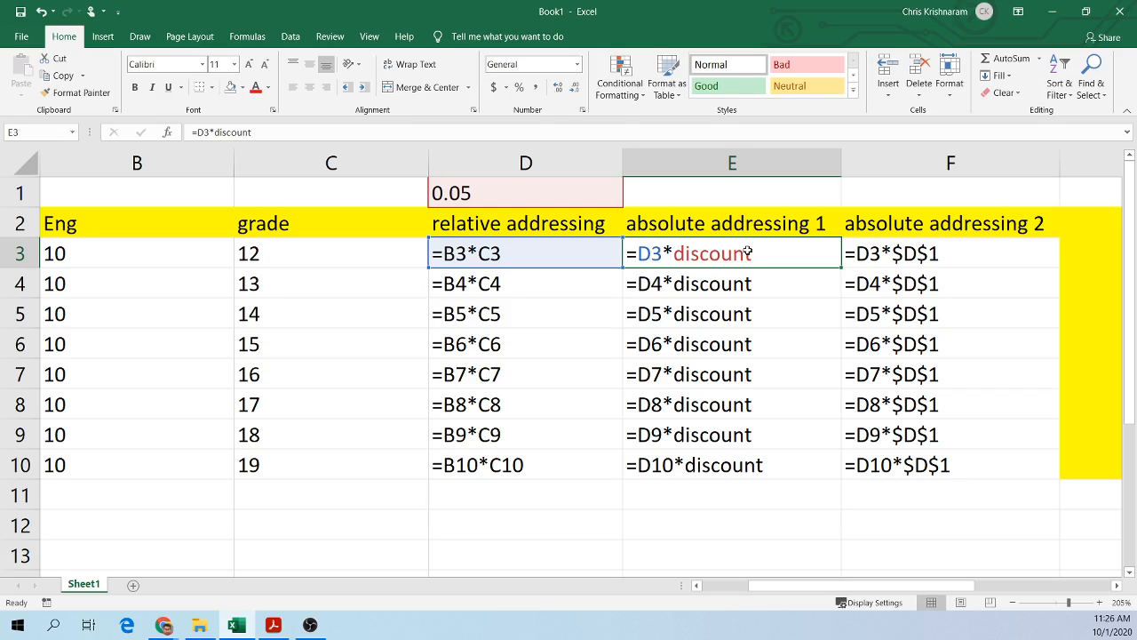
left_click(515, 254)
left_click_drag(520, 254, 513, 463)
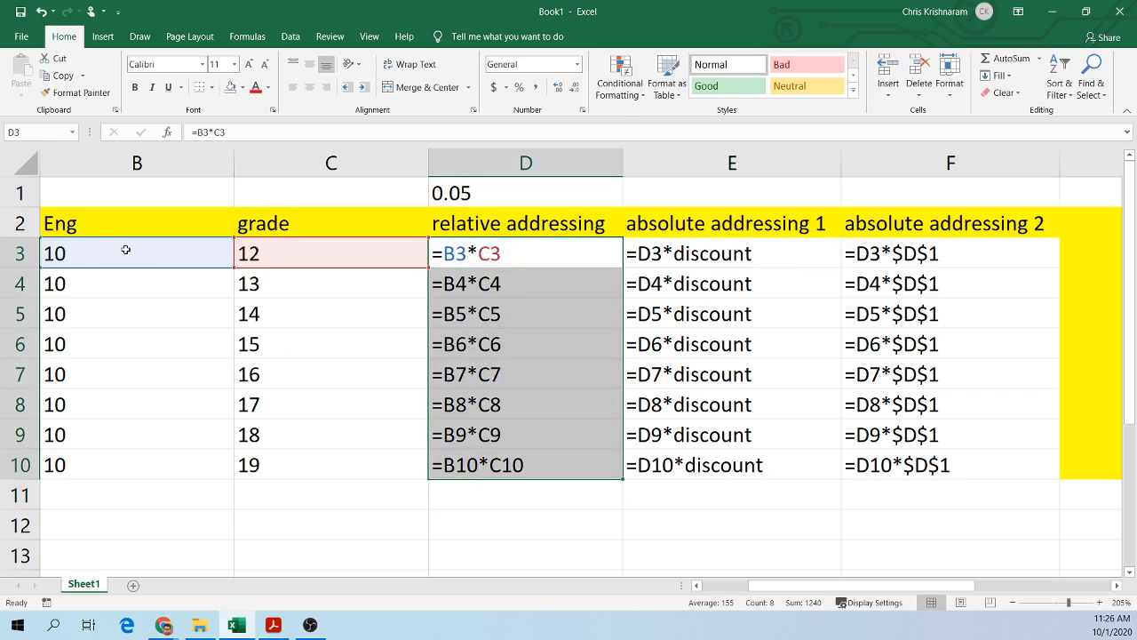
Step: Highlight each row's Eng and grade cell pairs and then the discount cell D1
left_click_drag(127, 252, 302, 257)
left_click_drag(168, 282, 307, 285)
left_click_drag(167, 314, 298, 316)
left_click_drag(168, 363, 293, 373)
left_click_drag(191, 400, 293, 405)
left_click_drag(165, 444, 325, 427)
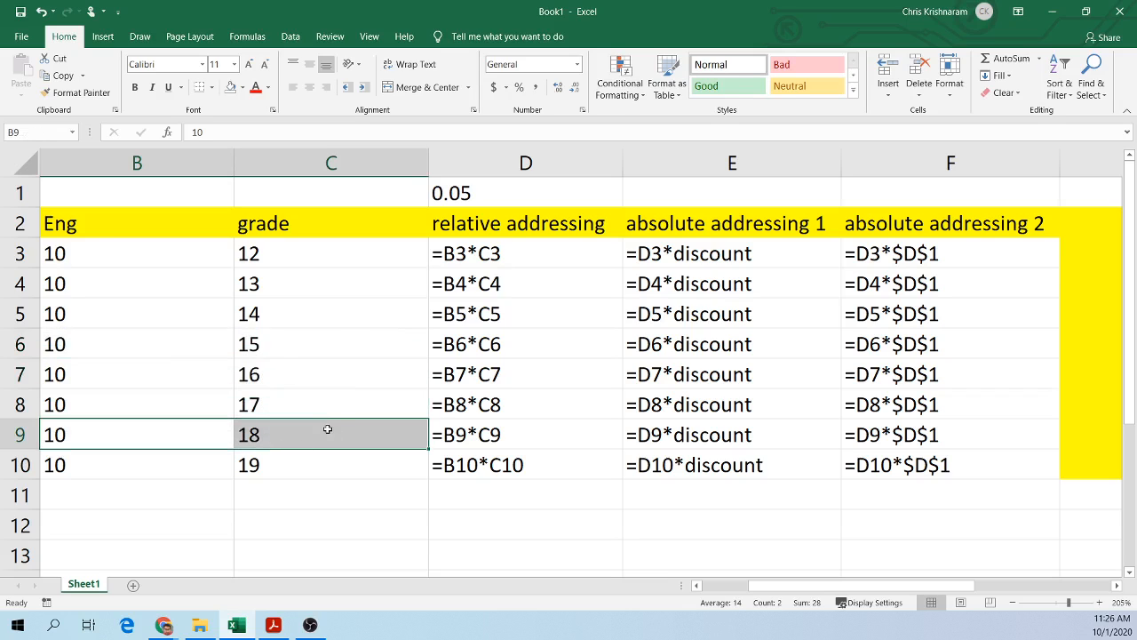
left_click(711, 247)
left_click(489, 191)
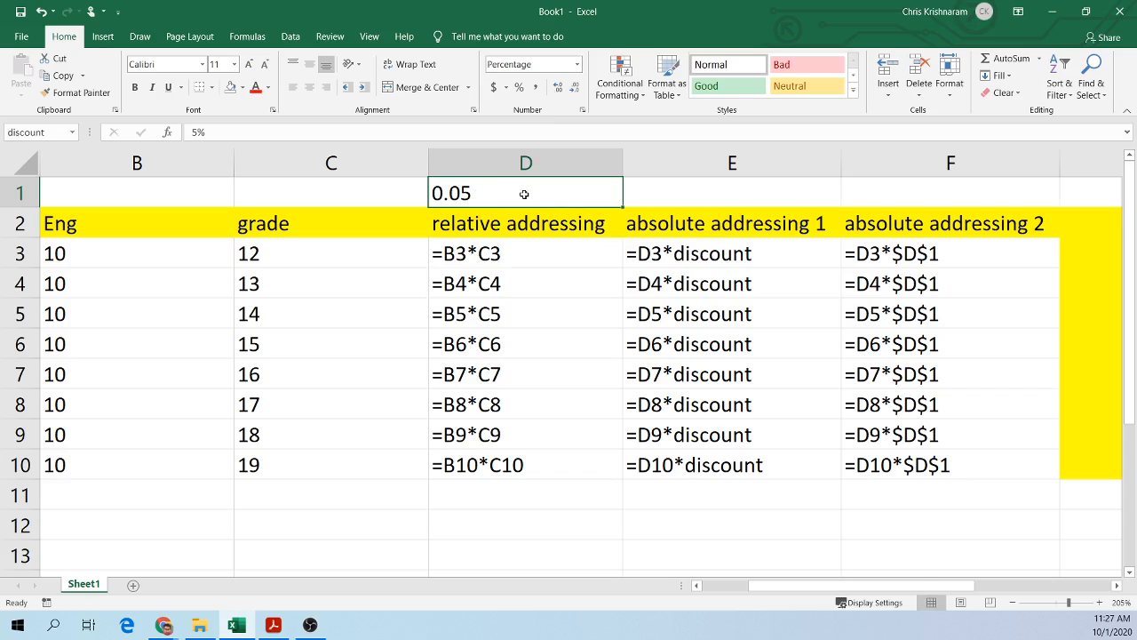
Step: Copy the absolute addressing 1 formula from E3 down to E10
double_click(728, 255)
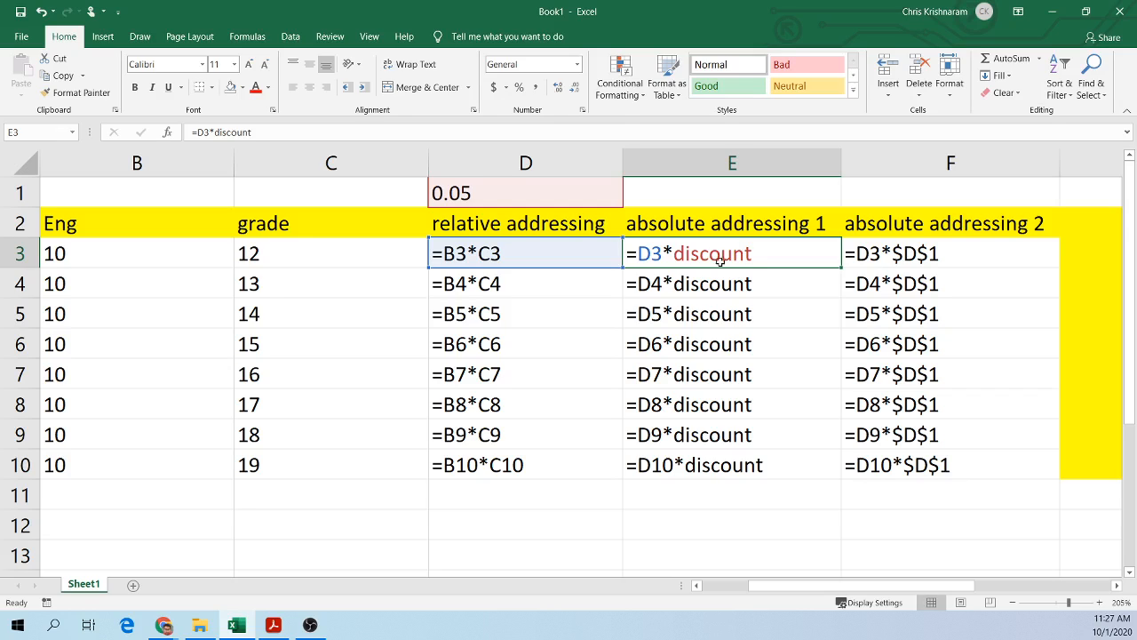
double_click(838, 269)
double_click(830, 254)
left_click_drag(840, 268, 825, 468)
double_click(720, 380)
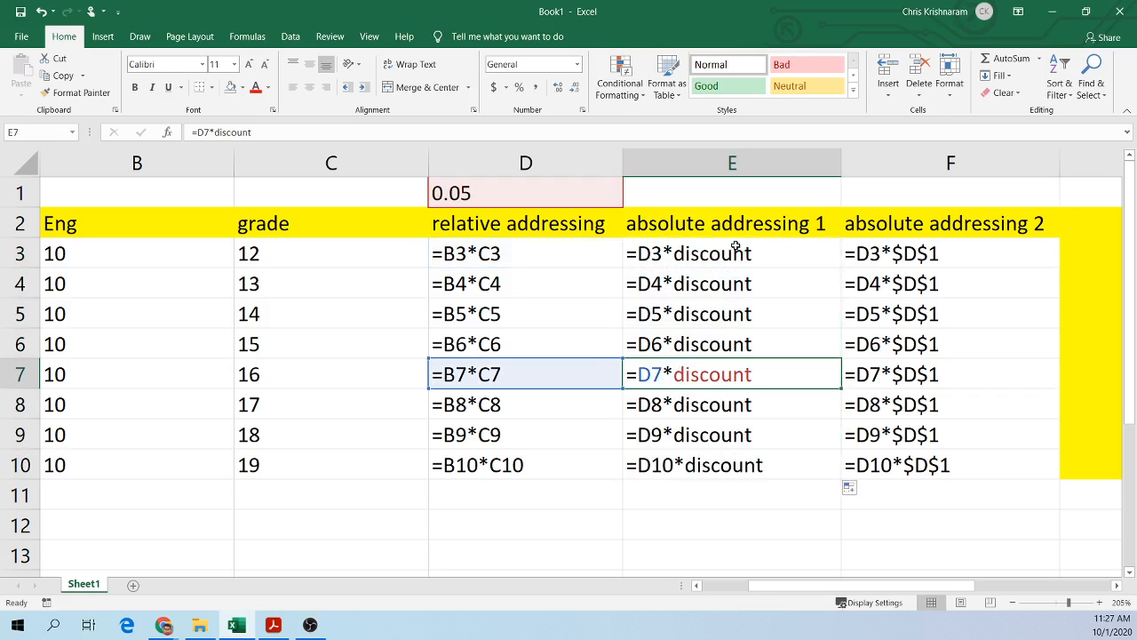
Step: Copy the absolute addressing 2 formula from F3 down to F10
double_click(922, 255)
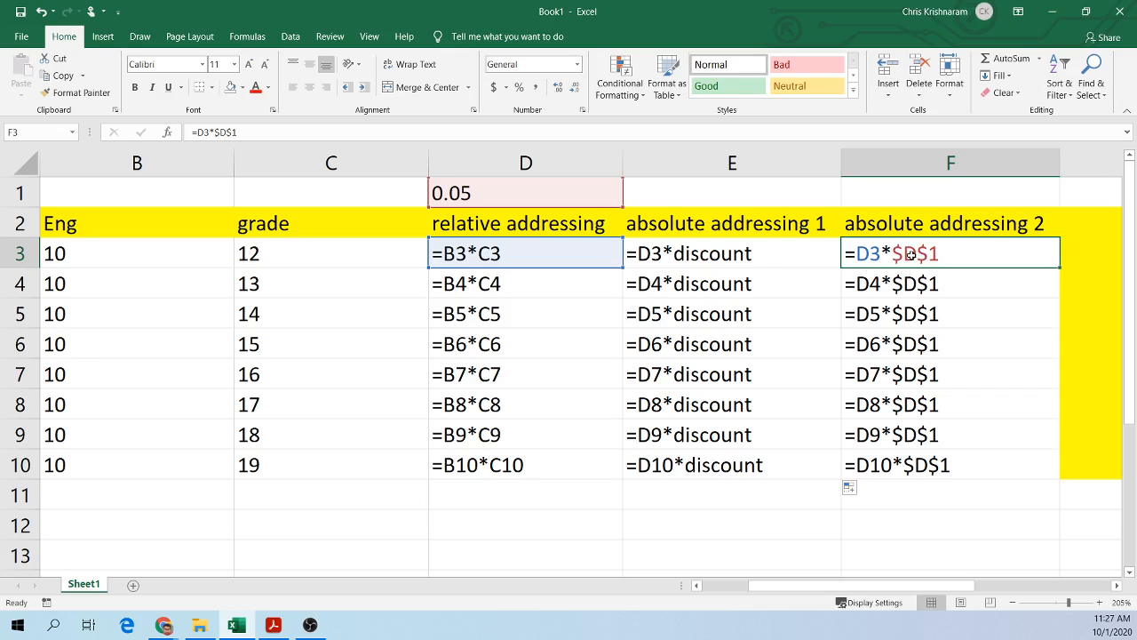
left_click_drag(1059, 267, 1048, 471)
double_click(952, 465)
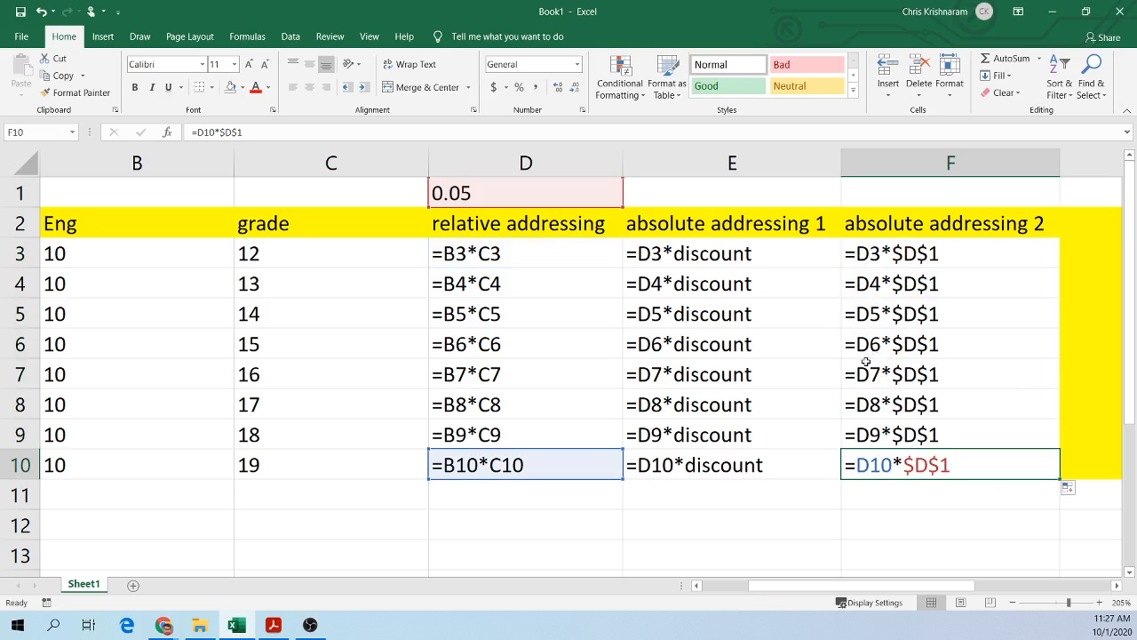
Step: Compare the absolute addressing formulas in columns E and F with the discount cell D1
left_click(868, 254)
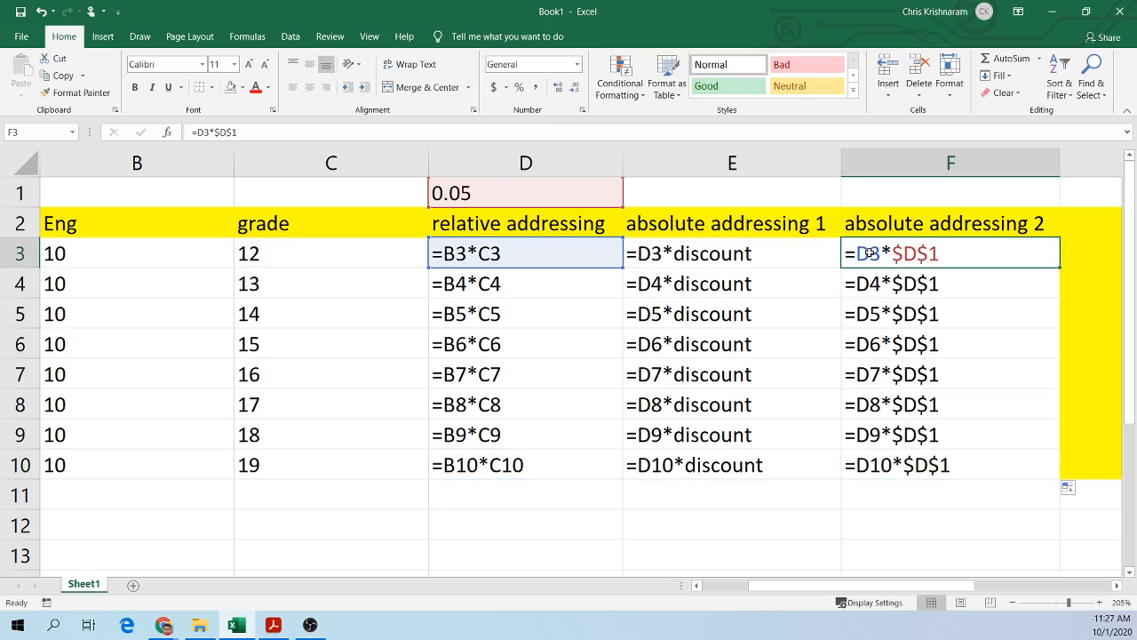
left_click(641, 253)
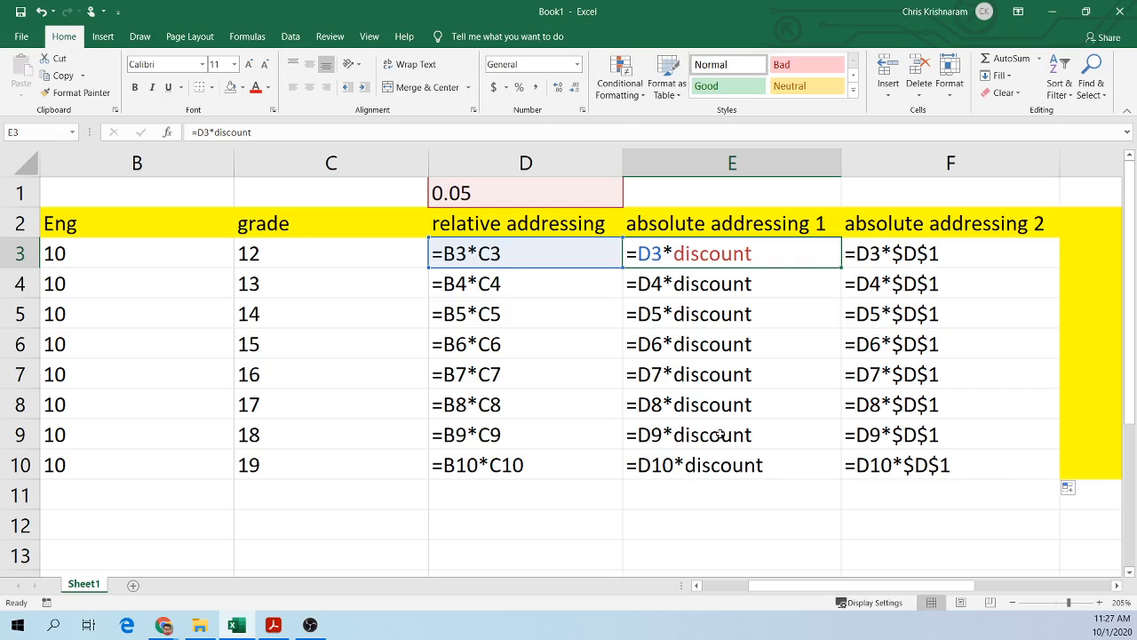
left_click(913, 300)
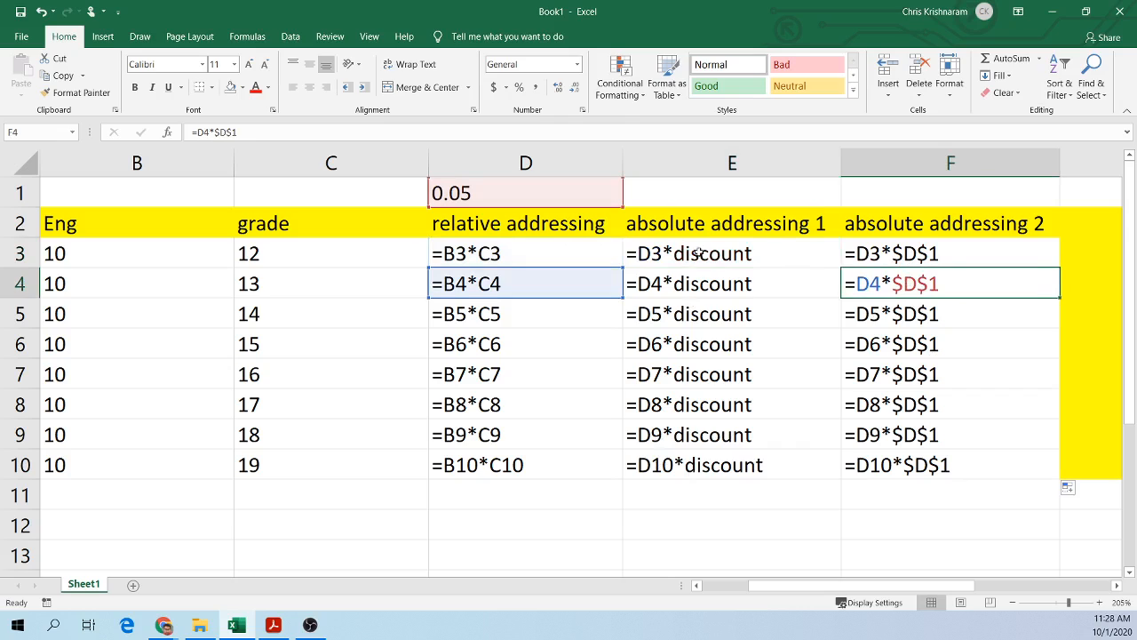
left_click(730, 253)
left_click(961, 254)
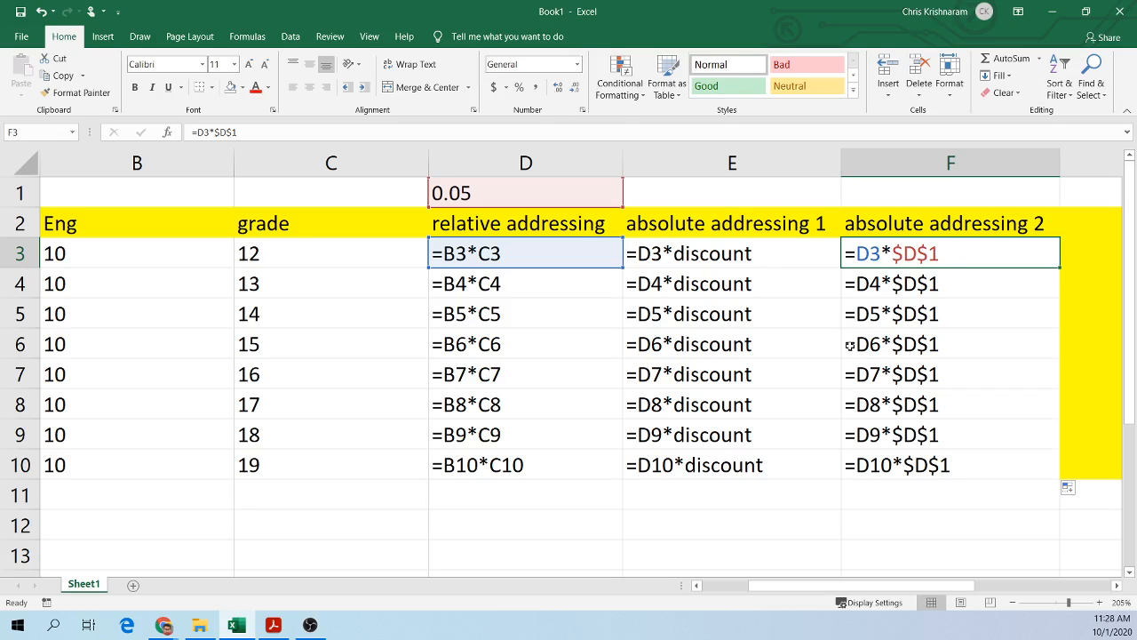
left_click(779, 495)
double_click(690, 252)
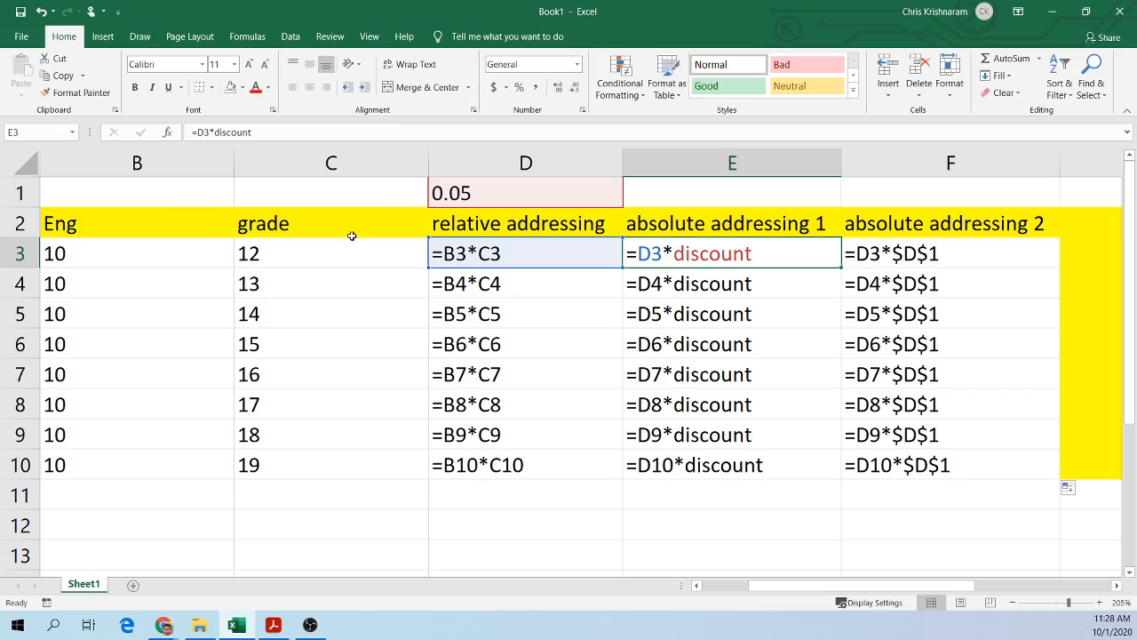
left_click(57, 125)
key("Escape")
left_click(540, 201)
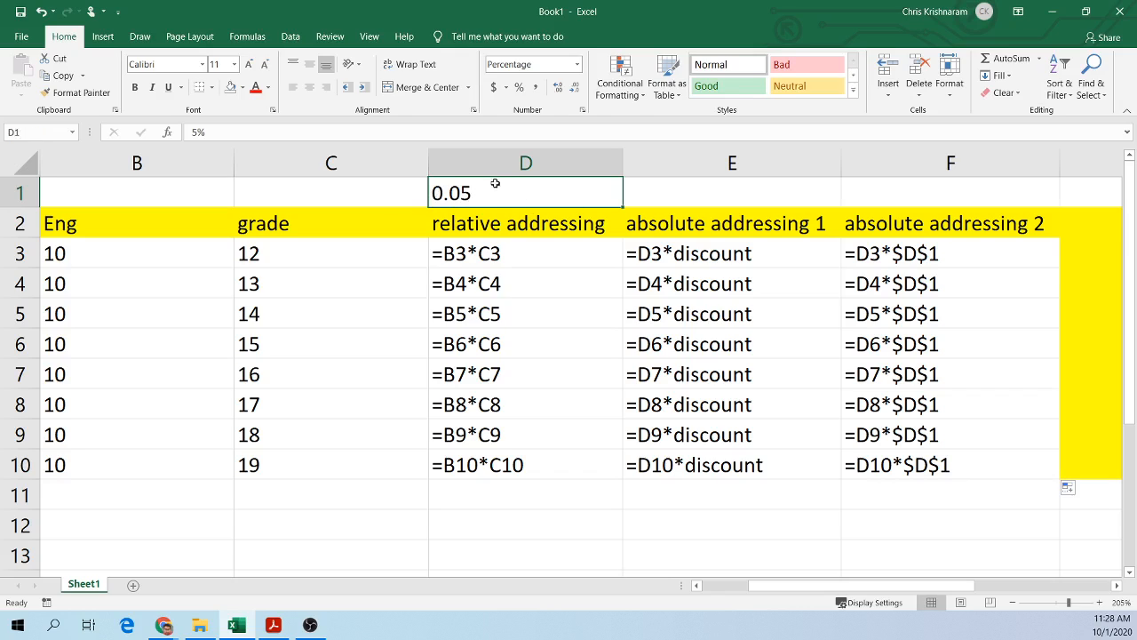
key("Return")
left_click(297, 535)
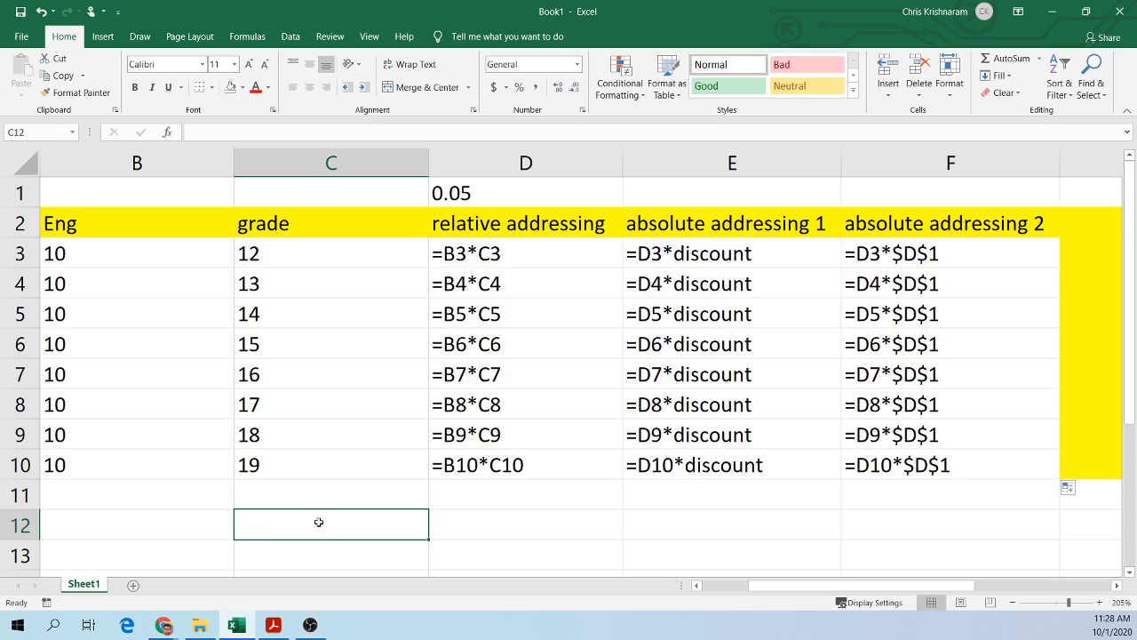
left_click(37, 133)
type("top")
key("Return")
left_click(341, 502)
left_click(303, 532)
scroll(645, 512, "down", 2)
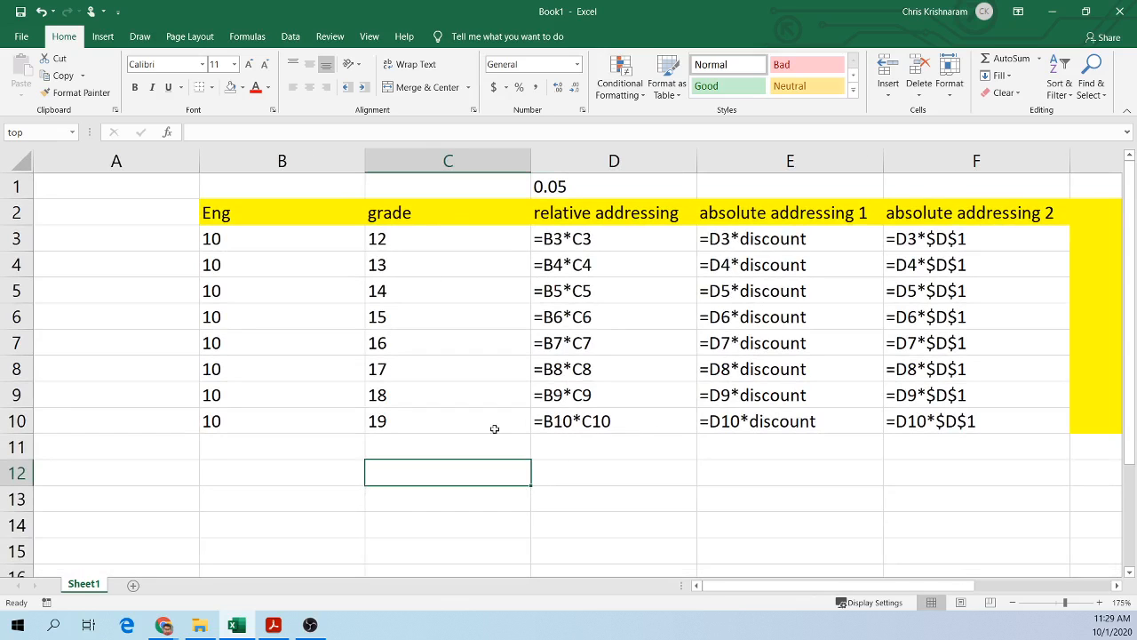
Step: Add a new worksheet and enter a students header in B2 with three student names below it
left_click(134, 585)
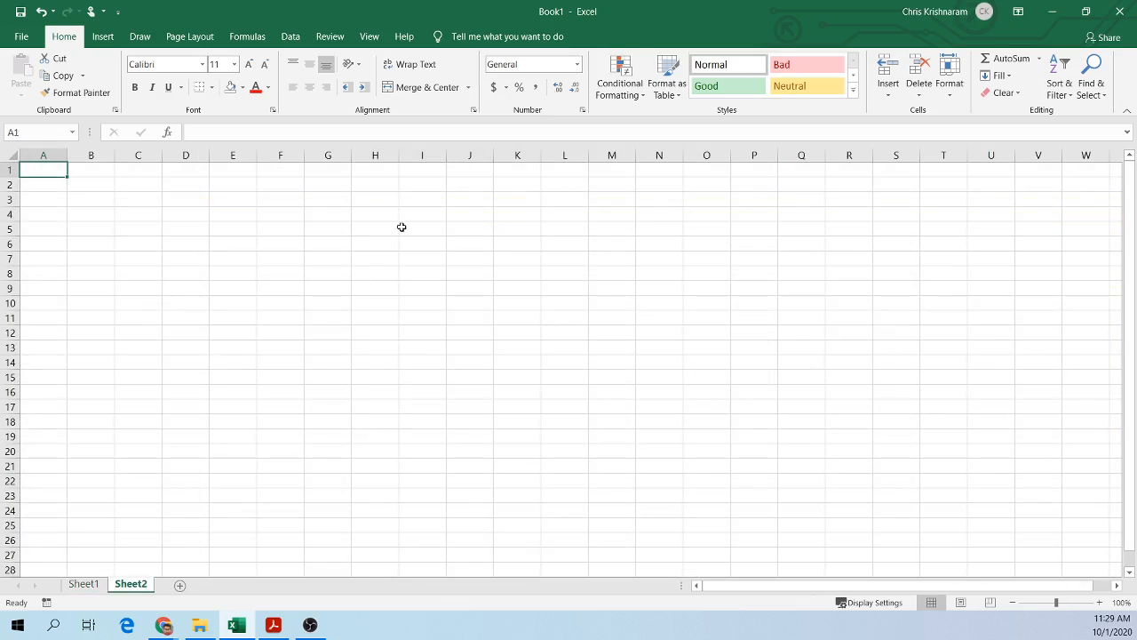
scroll(400, 313, "up", 10)
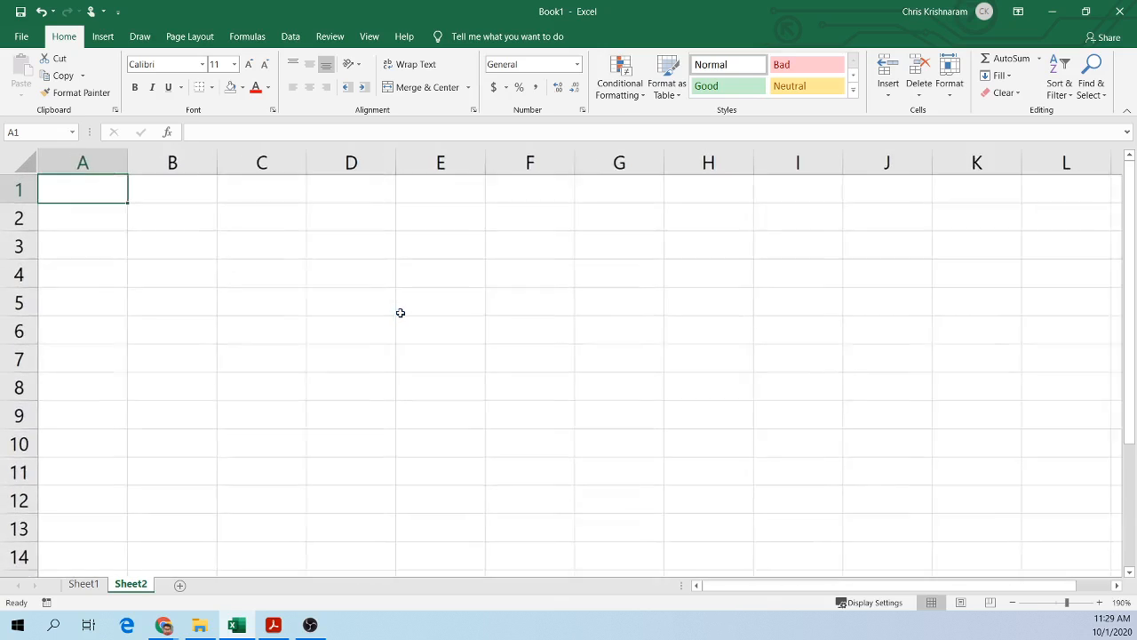
left_click(222, 239)
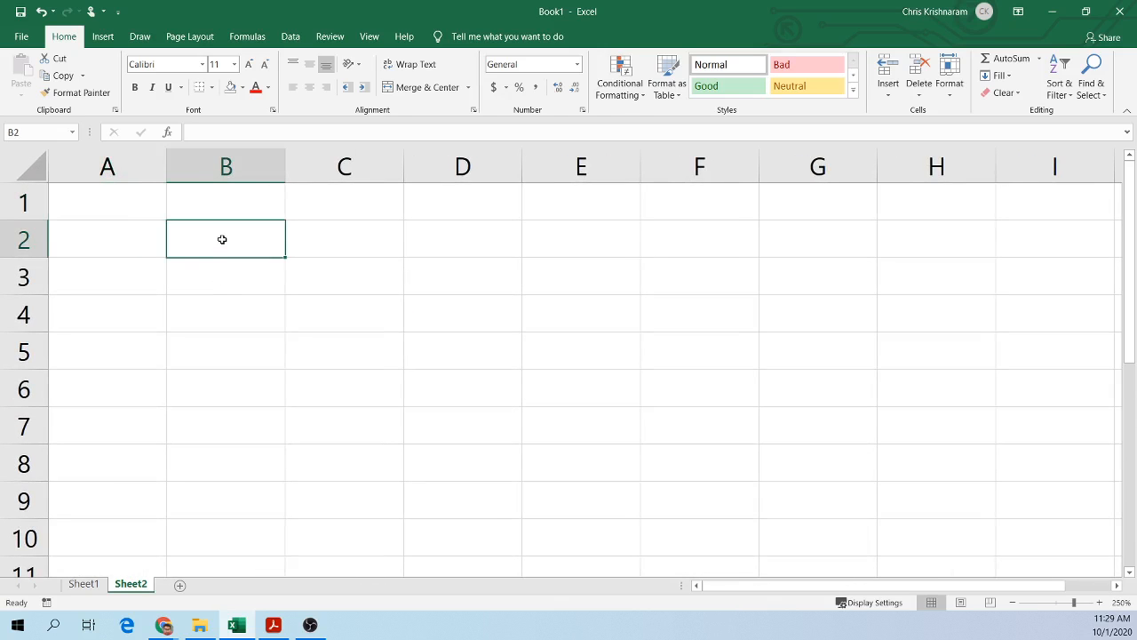
type("students")
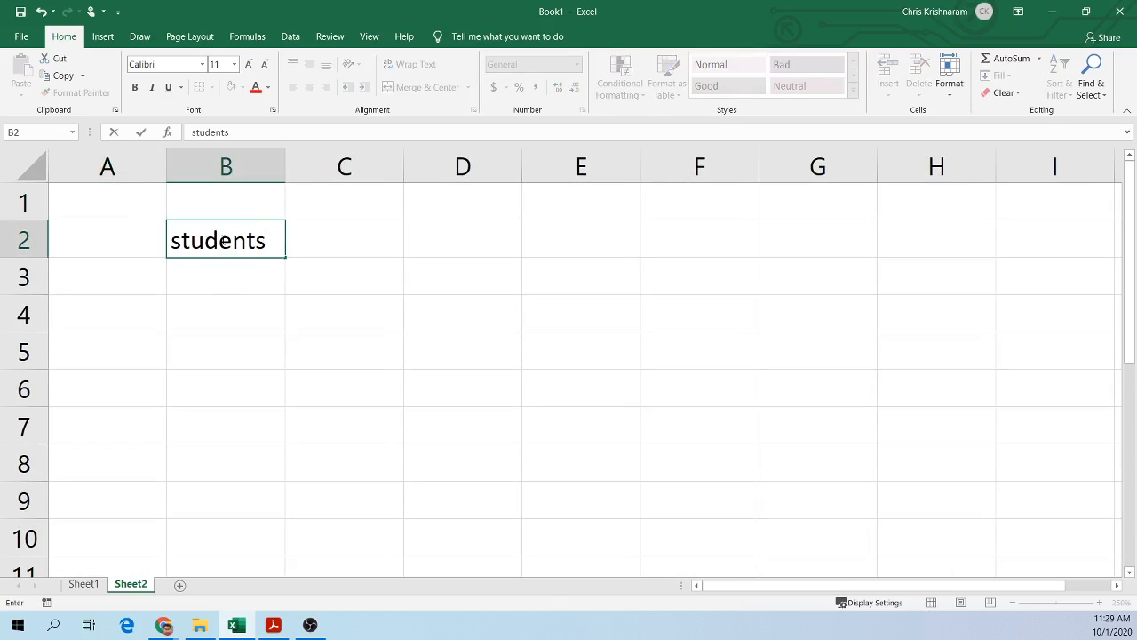
key("Return")
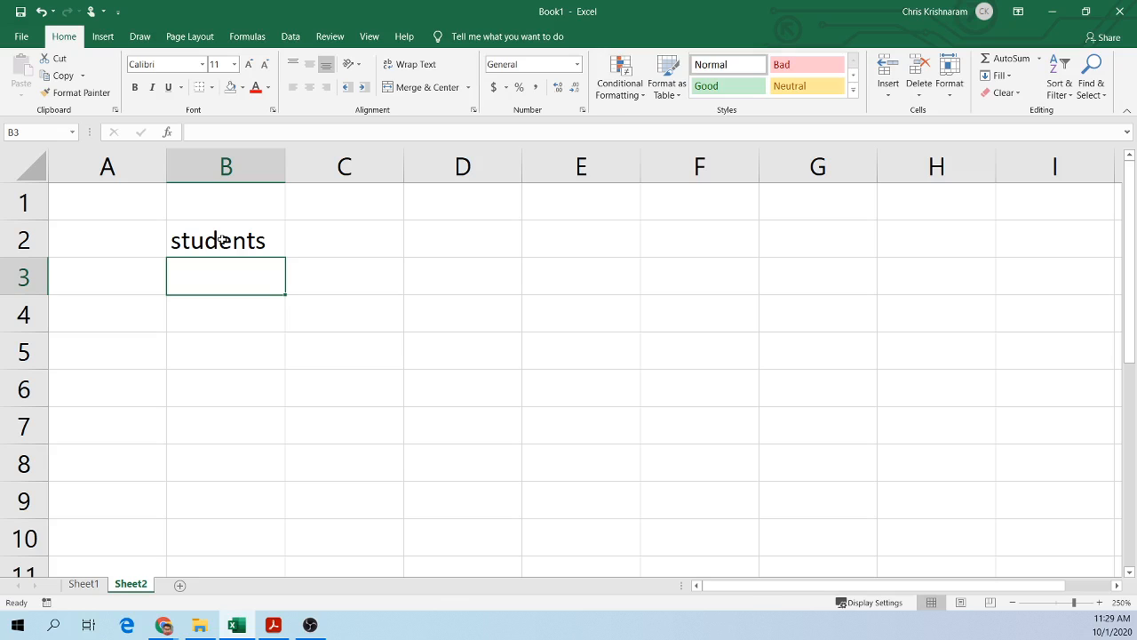
type("shezel")
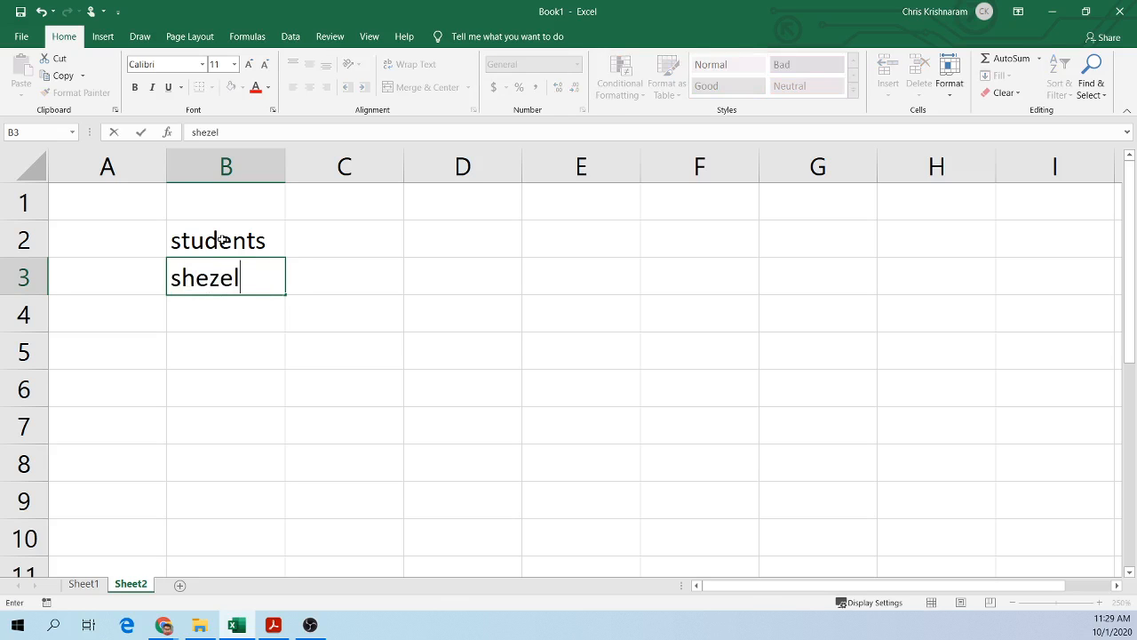
key("Return")
type("aliya")
key("Return")
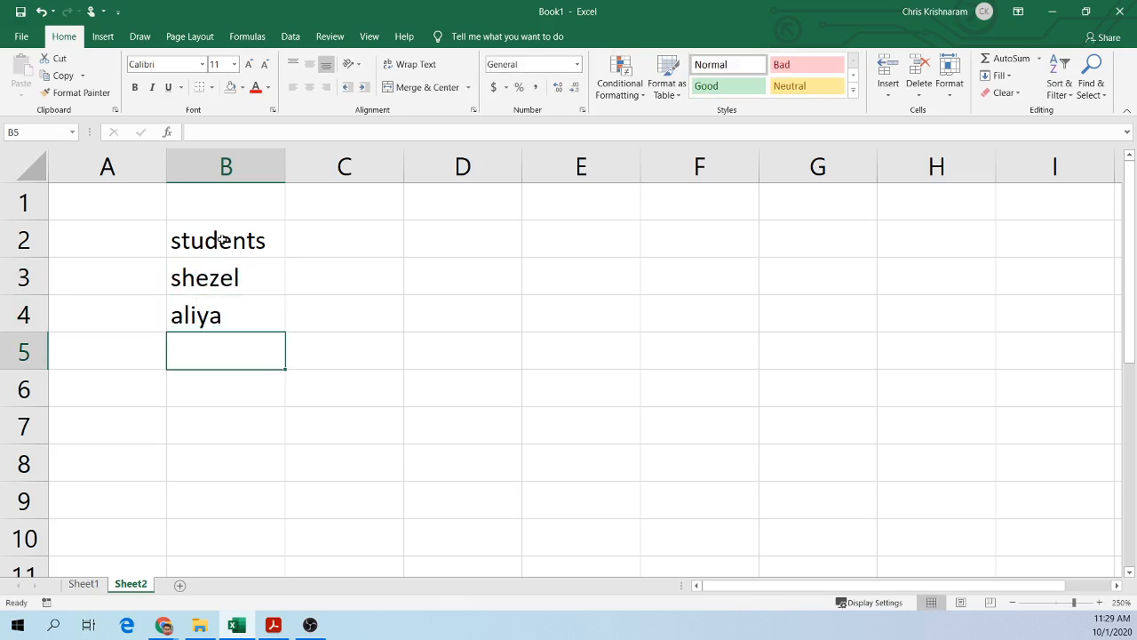
type("robert")
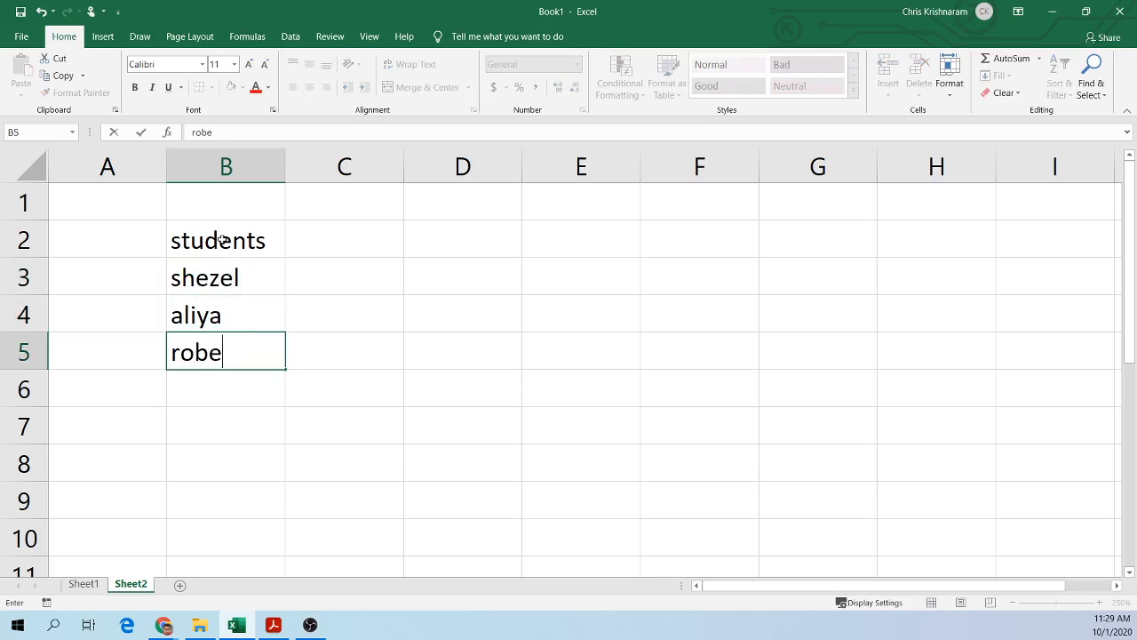
key("Return")
Step: Enter a grades header in C2 with grades 2, 1 and 3 for the three students
left_click(399, 239)
type("grades")
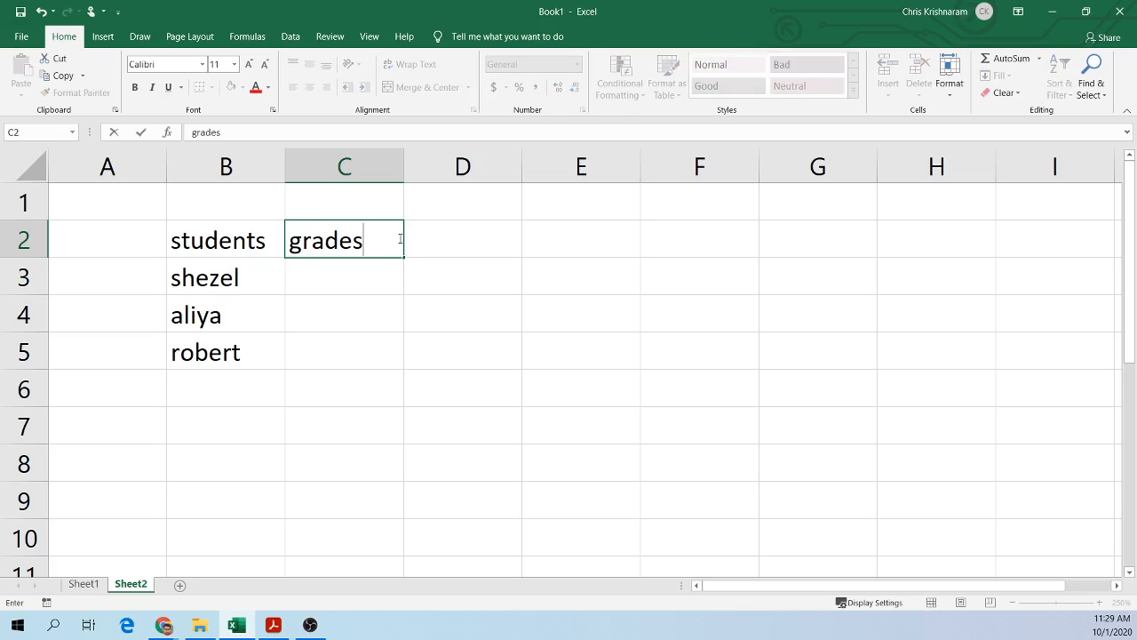
left_click(373, 287)
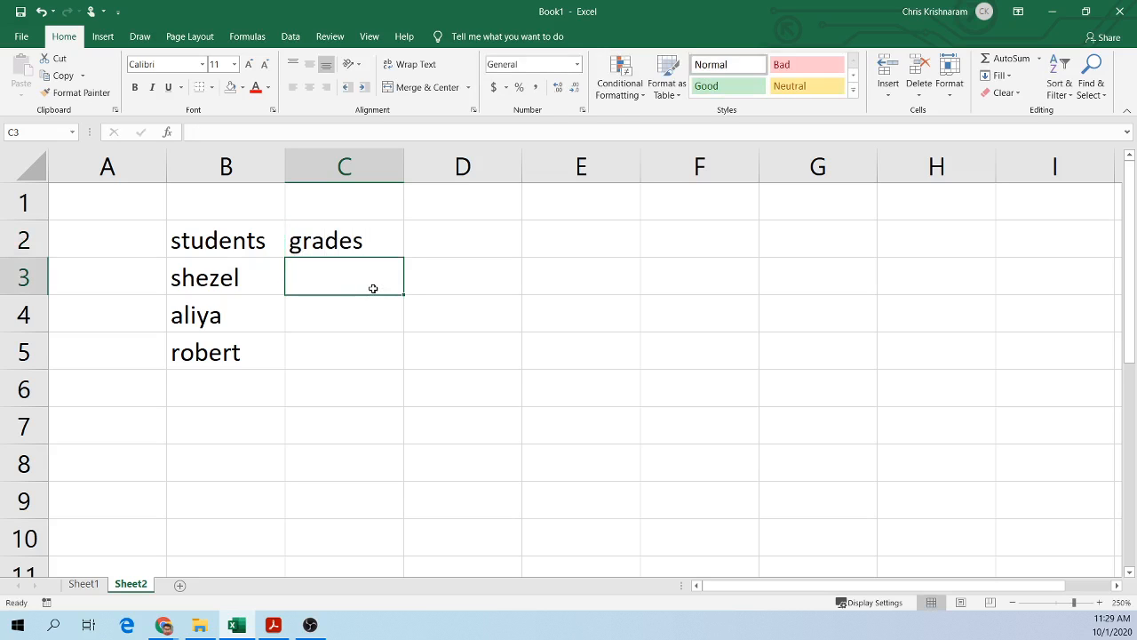
type("2")
left_click(357, 314)
type("1")
left_click(360, 353)
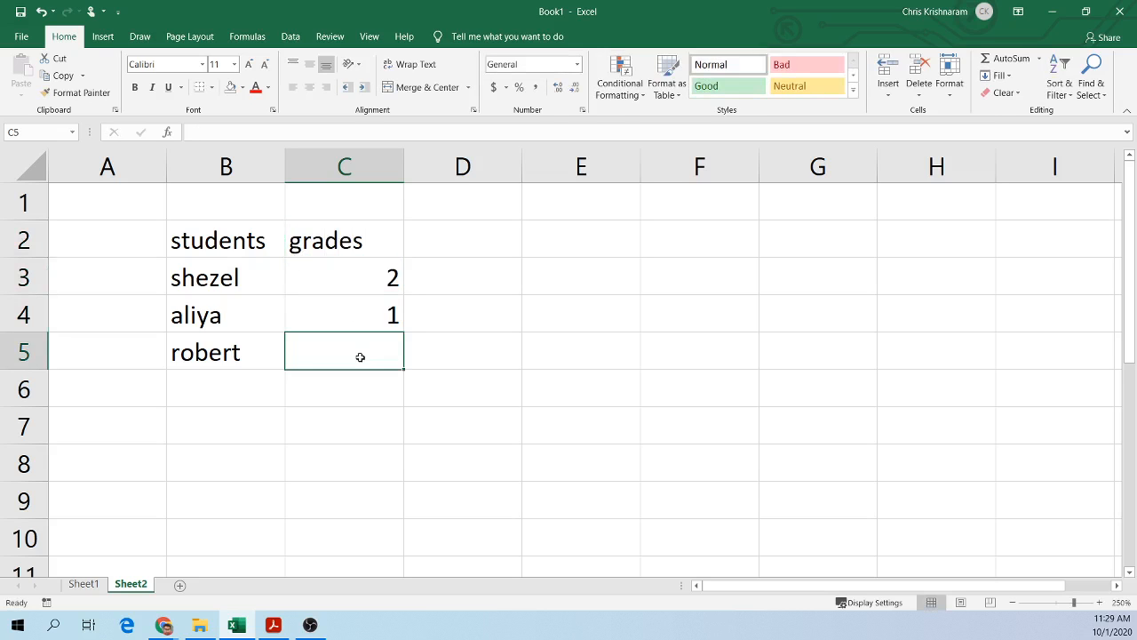
type("3")
left_click(519, 305)
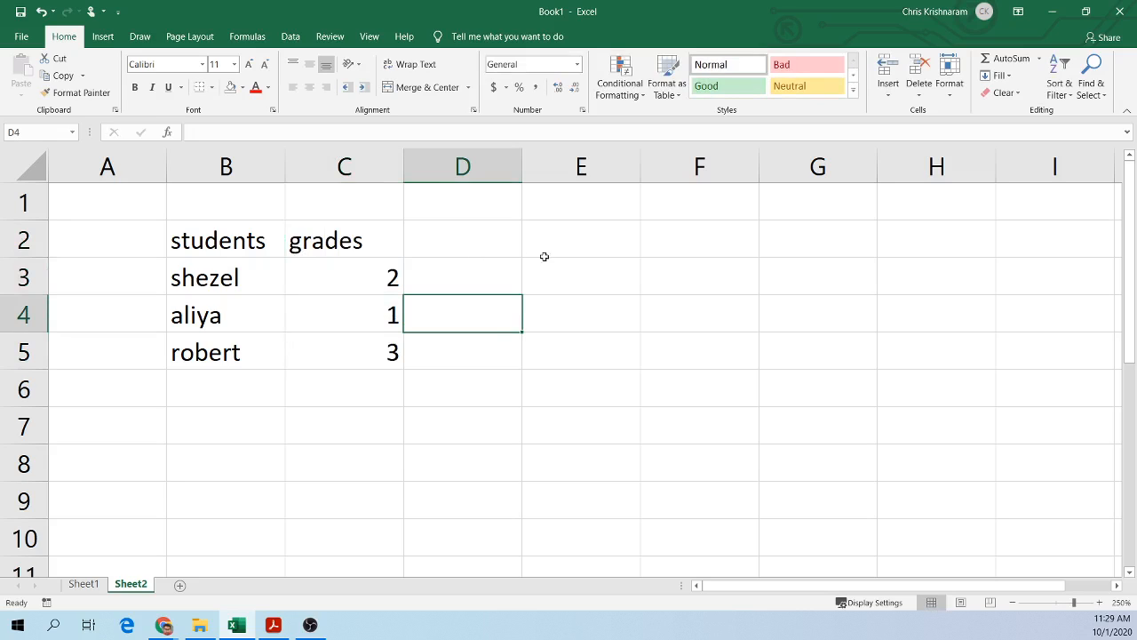
left_click(519, 246)
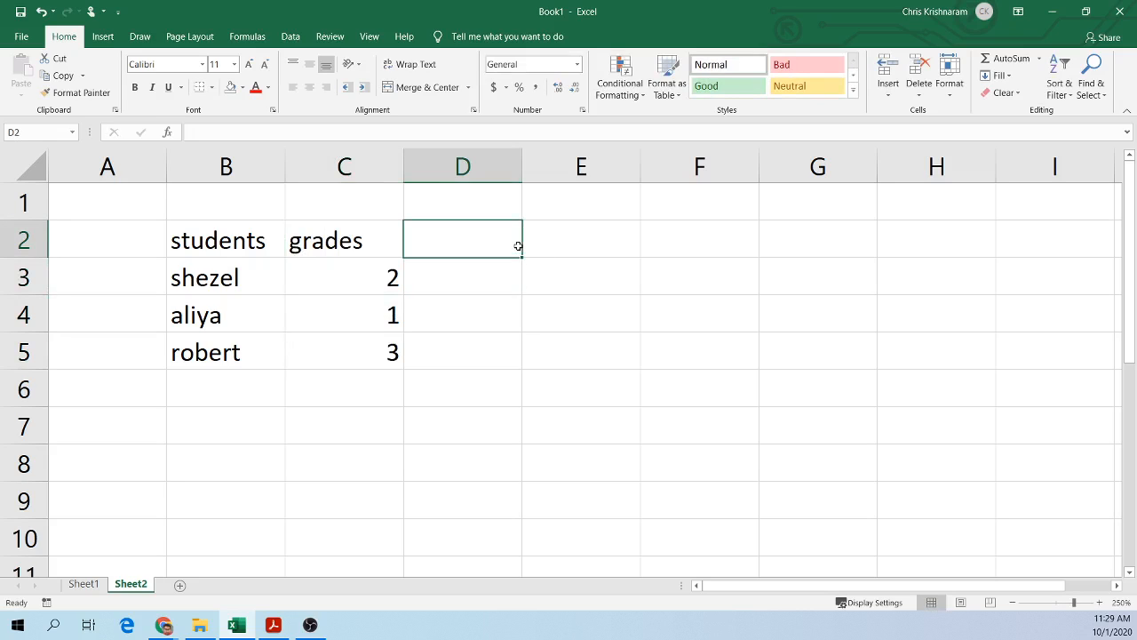
left_click(723, 420)
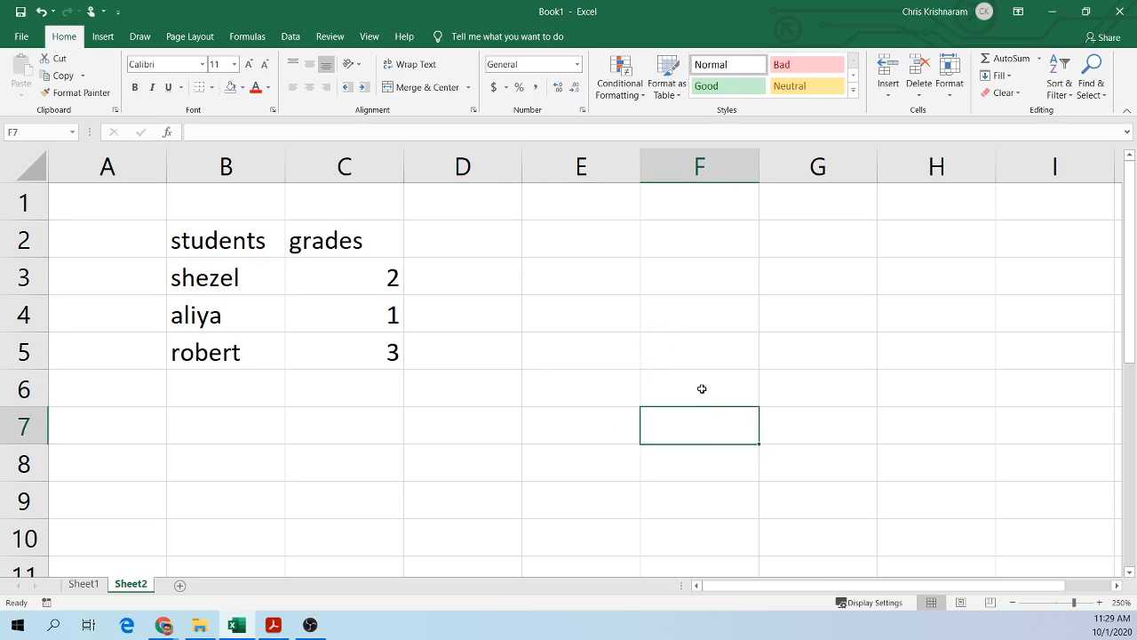
left_click(700, 388)
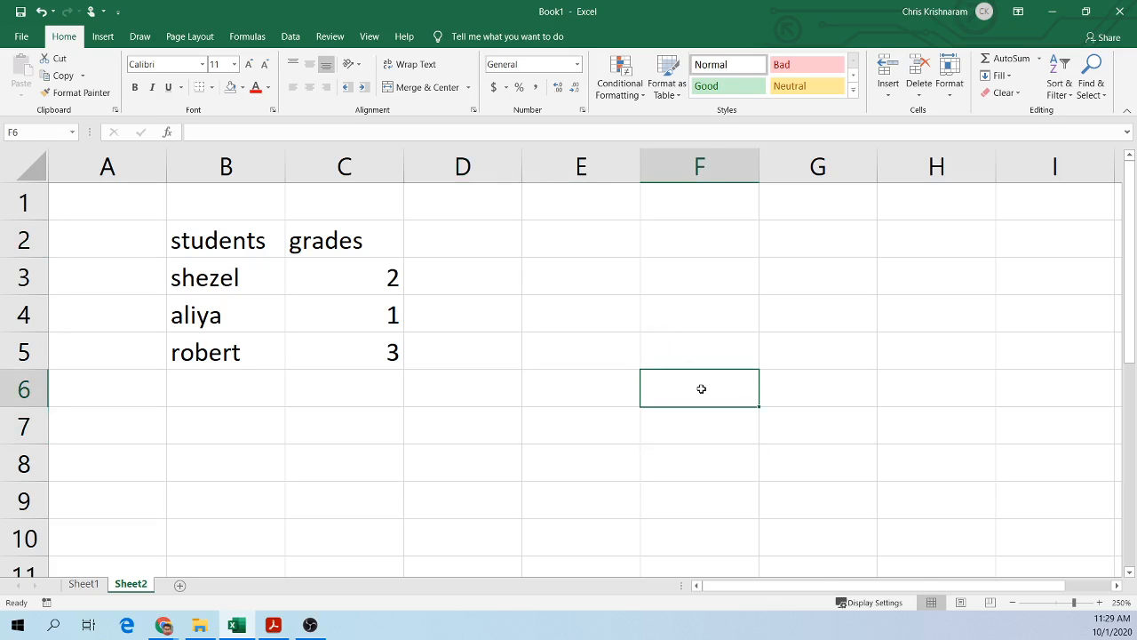
left_click(682, 355)
left_click(828, 355)
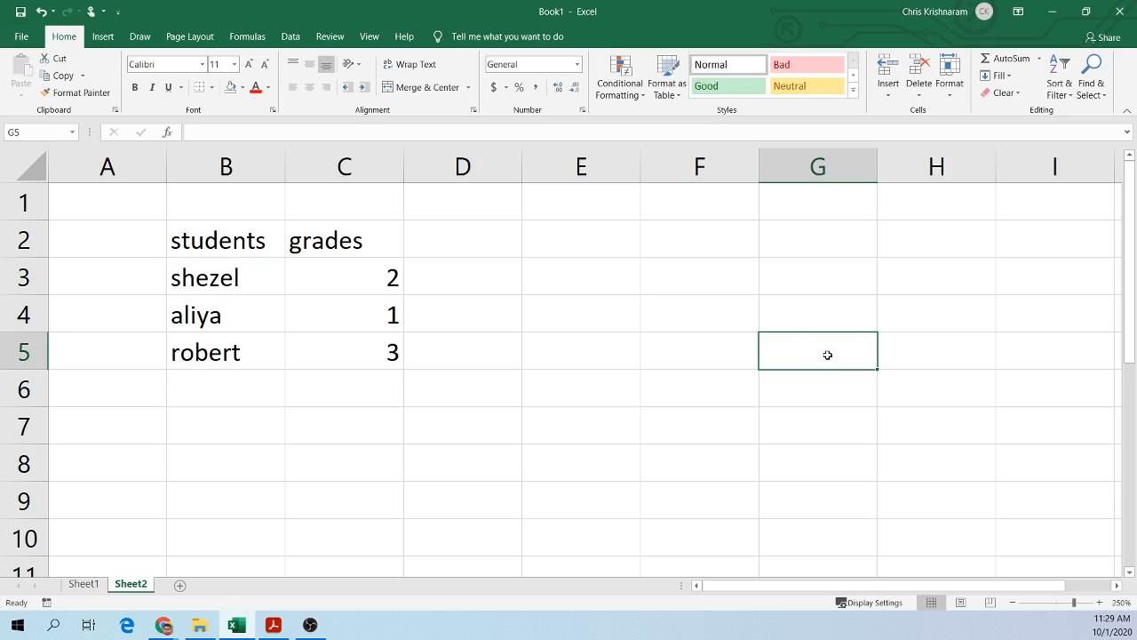
left_click(677, 240)
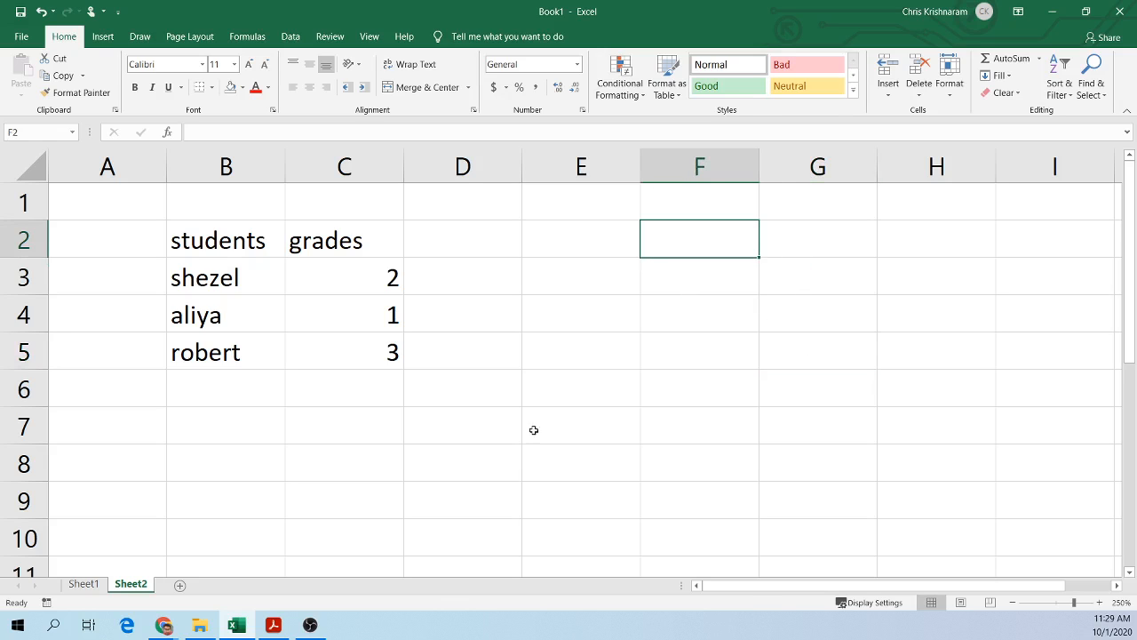
Step: Add a third worksheet and return to Sheet2
left_click(180, 586)
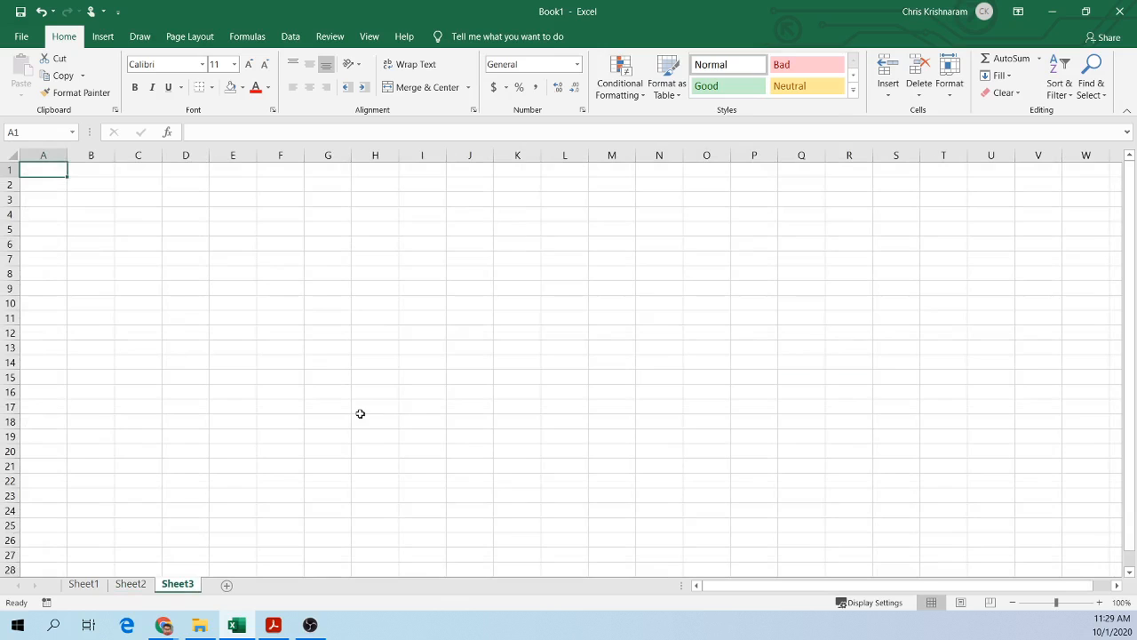
scroll(360, 413, "up", 7, "ctrl")
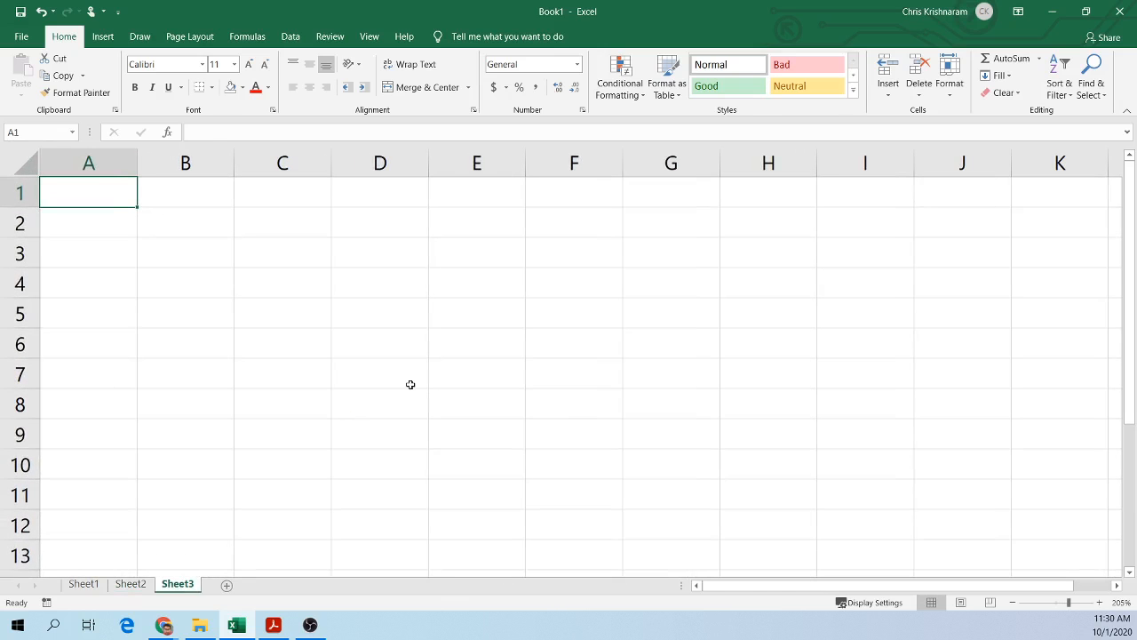
left_click(130, 584)
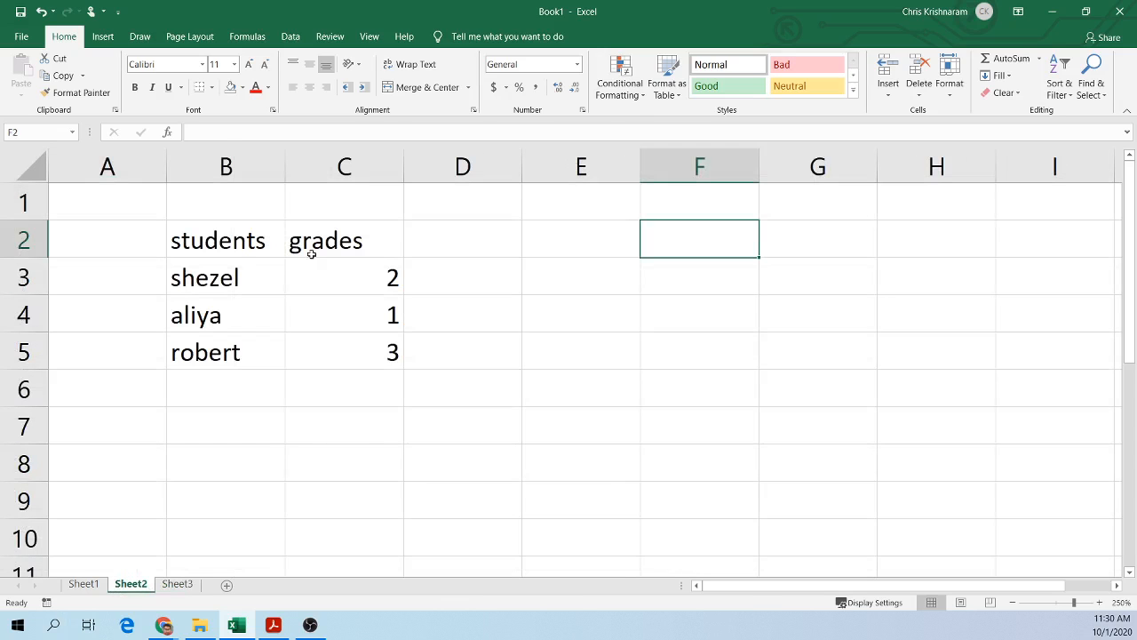
Step: Fill the students and grades table B2:C5 with a light orange background
left_click_drag(215, 245, 356, 342)
left_click(241, 88)
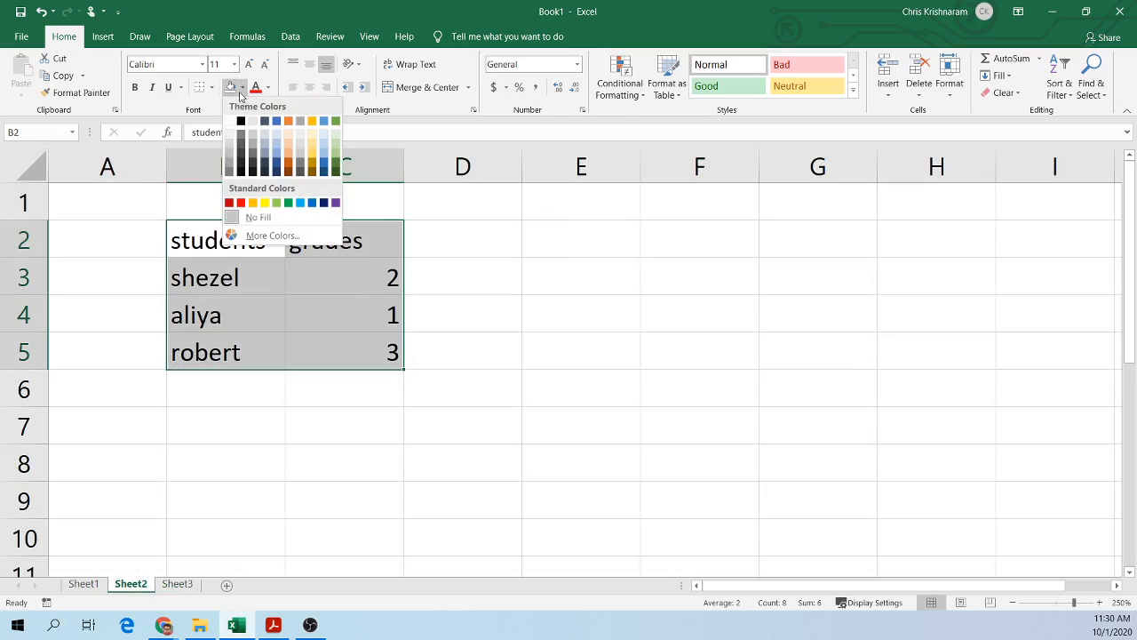
left_click(316, 143)
left_click(604, 267)
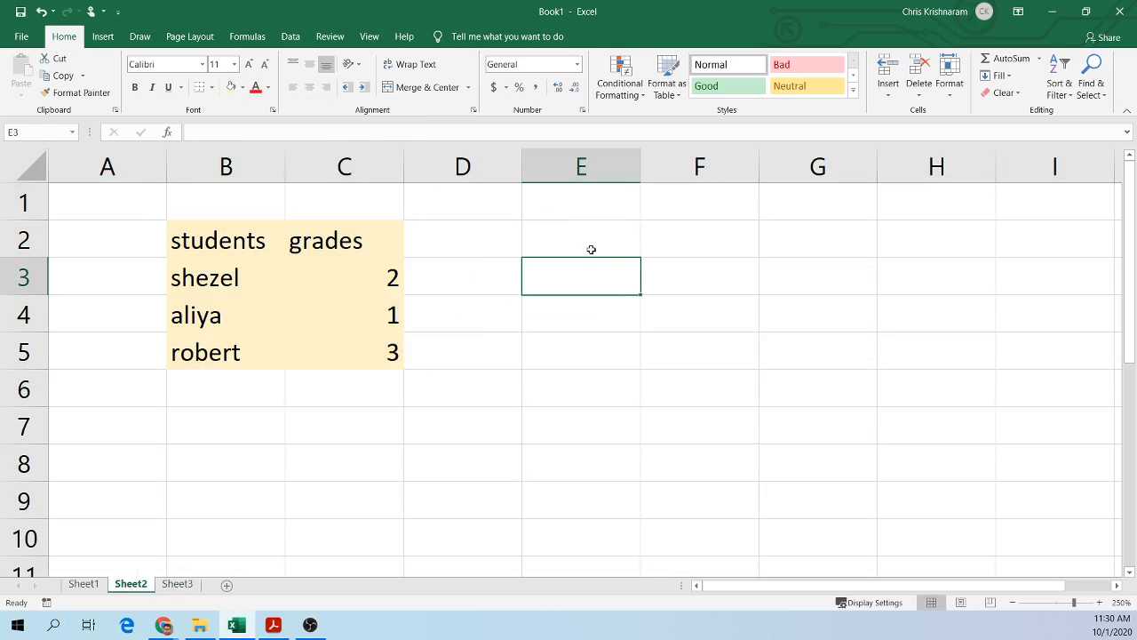
left_click(178, 584)
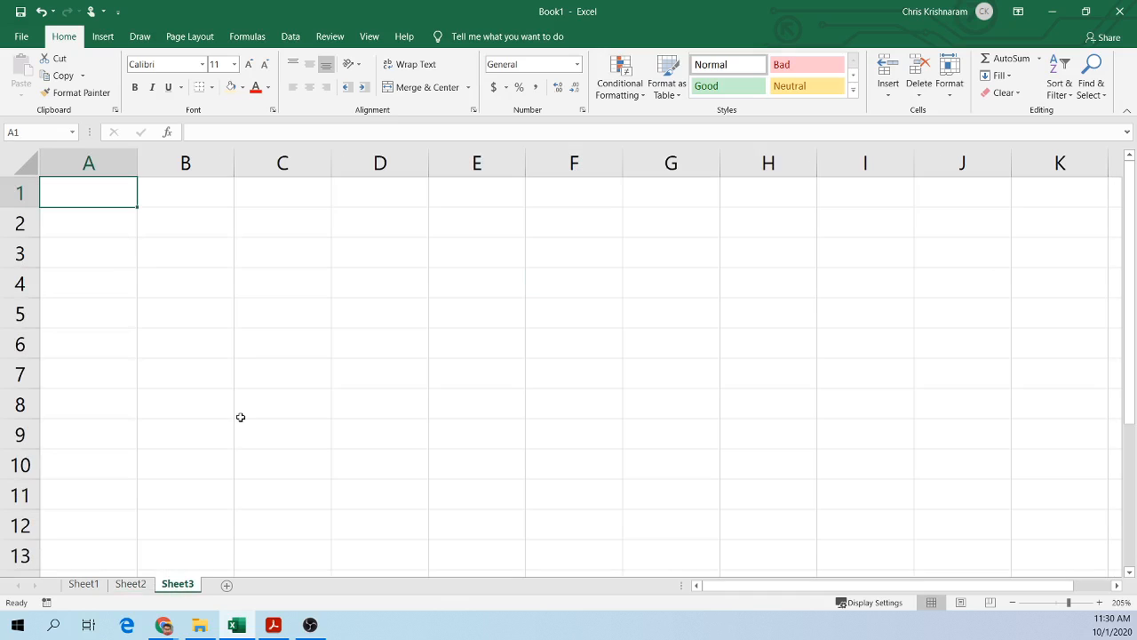
left_click(263, 257)
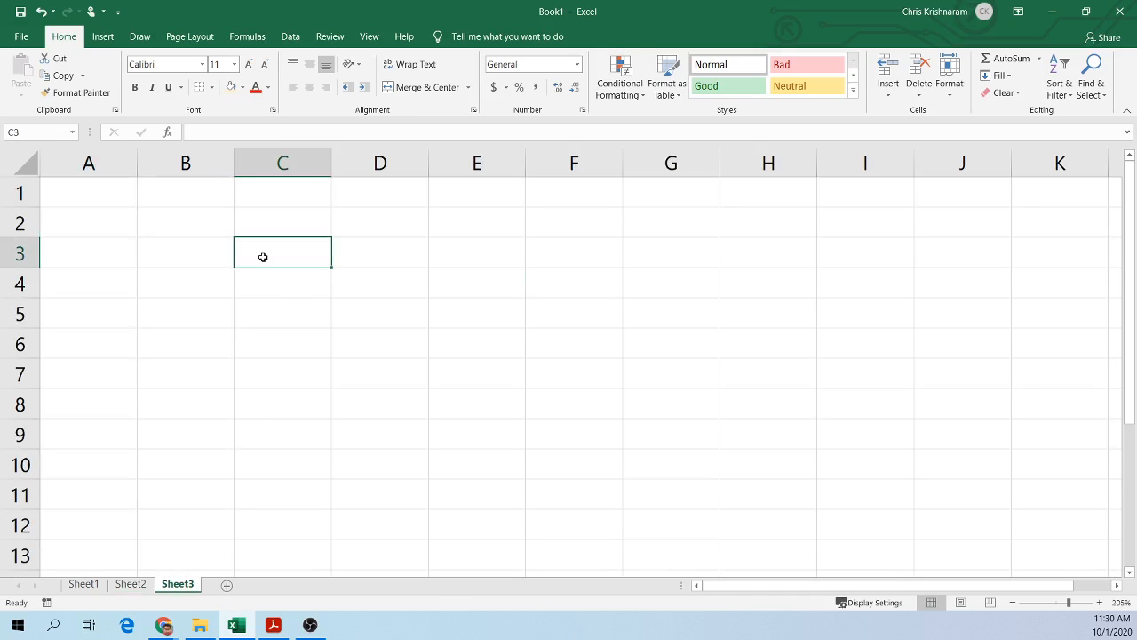
type("=b")
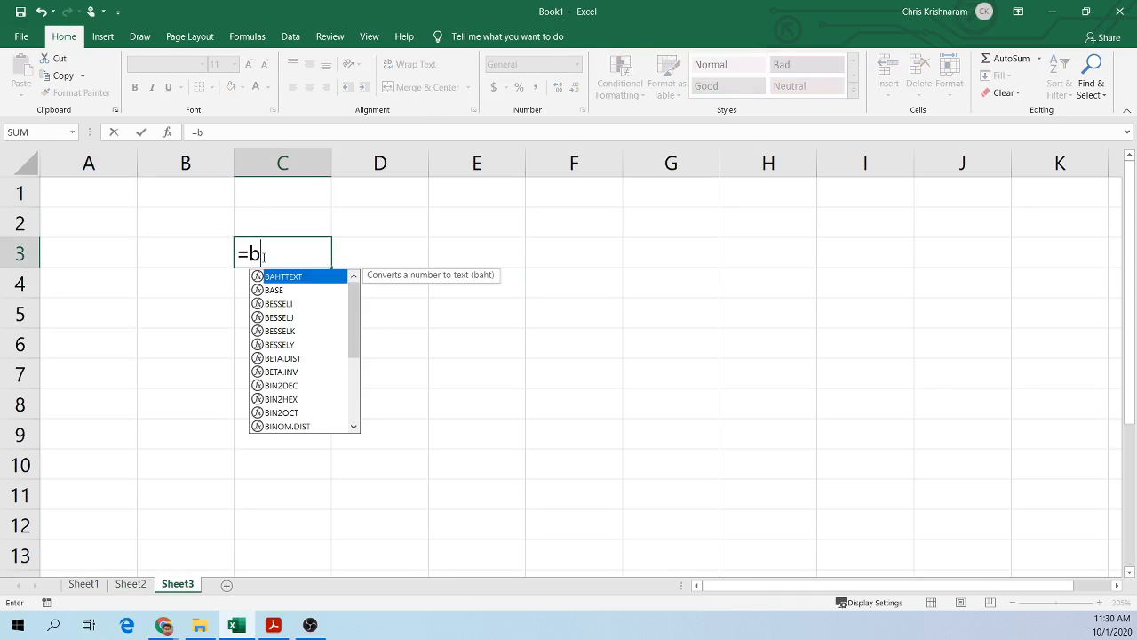
key("BackSpace")
type("vlo")
key("BackSpace")
key("BackSpace")
key("BackSpace")
key("BackSpace")
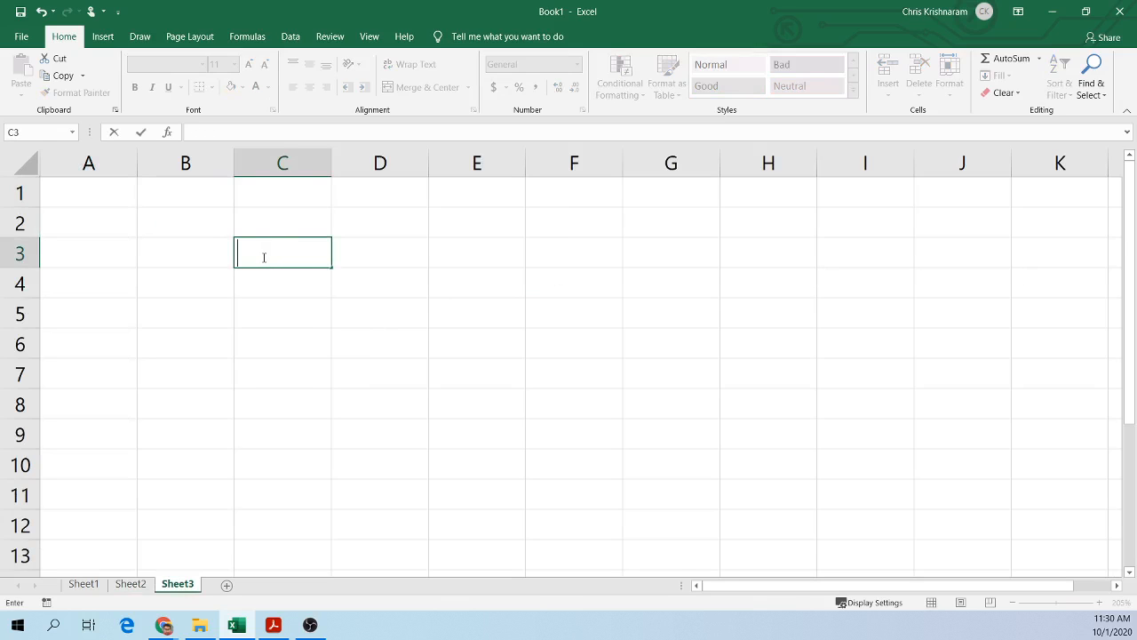
left_click(312, 396)
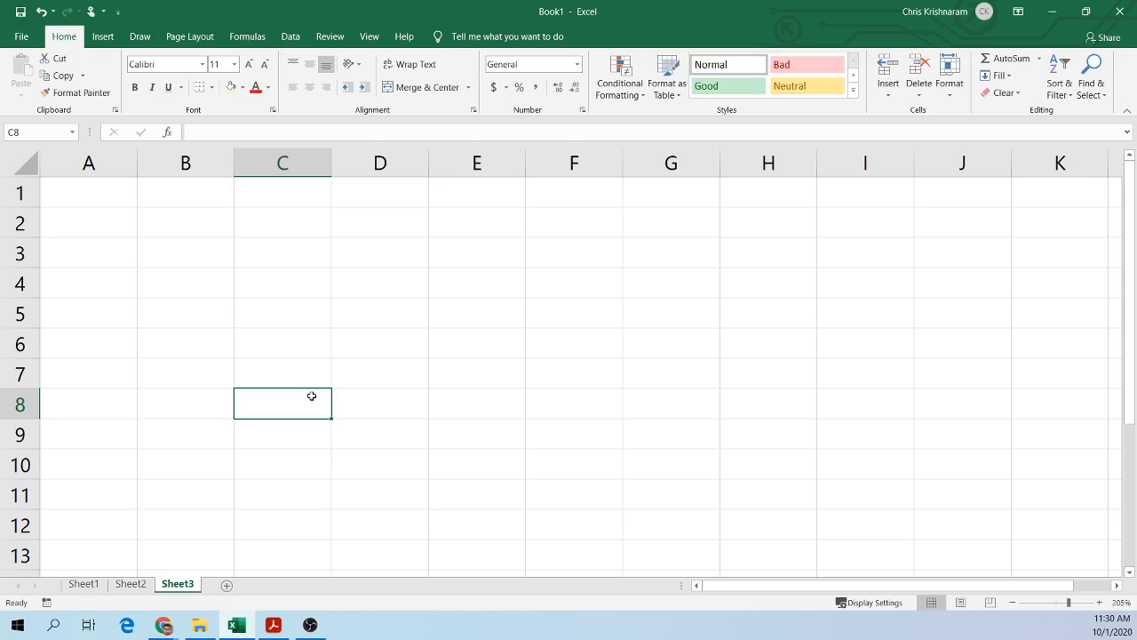
Step: Review the students and grades table on Sheet2, selecting the grade values
left_click(130, 583)
left_click(275, 253)
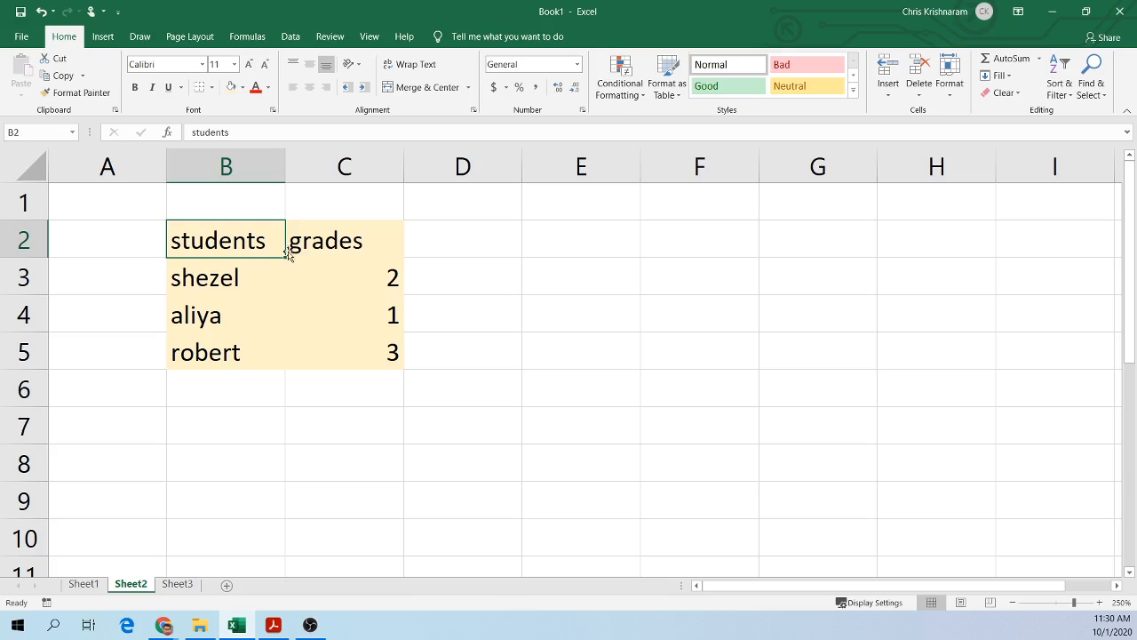
left_click(343, 237)
left_click_drag(375, 281, 382, 348)
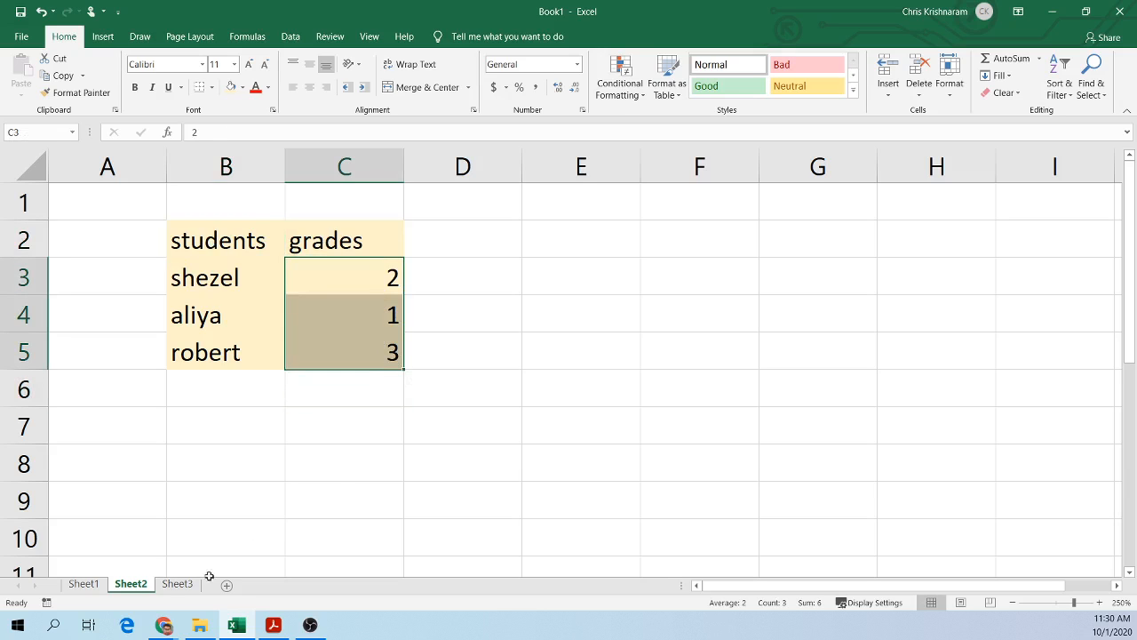
Step: Enter a students header in B3 of Sheet3, then return to Sheet2
left_click(182, 584)
left_click(204, 252)
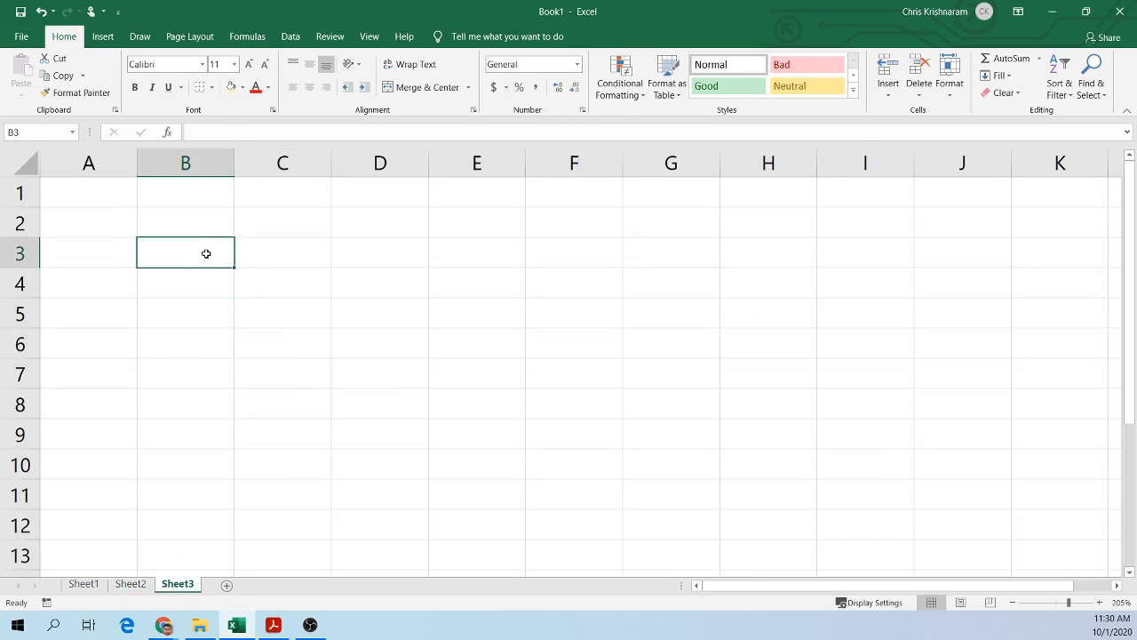
type("students")
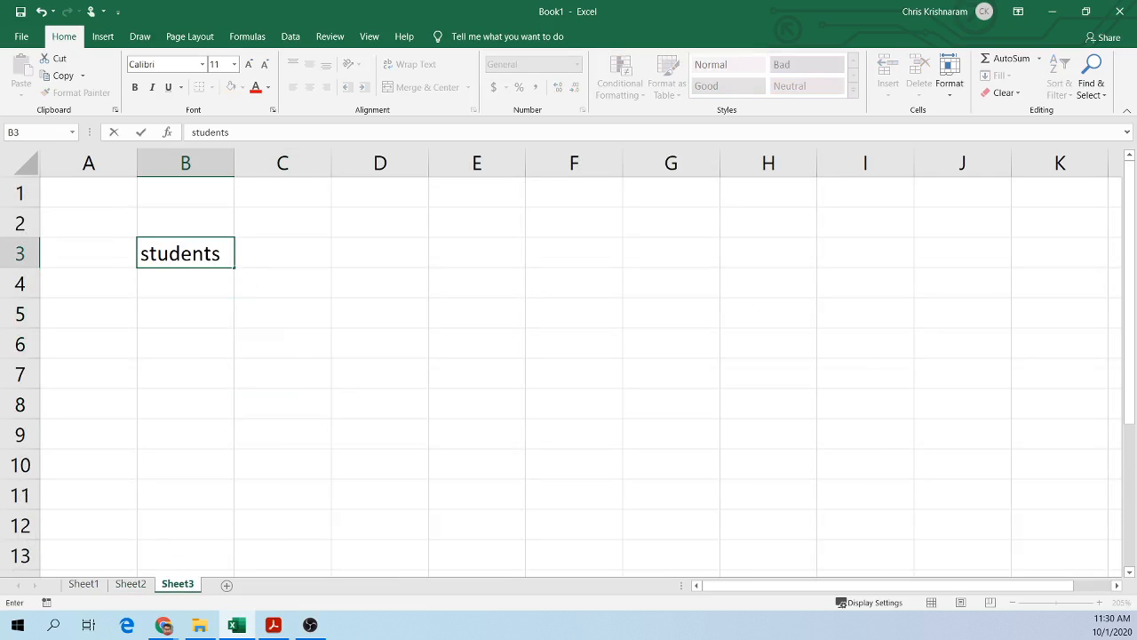
key("Return")
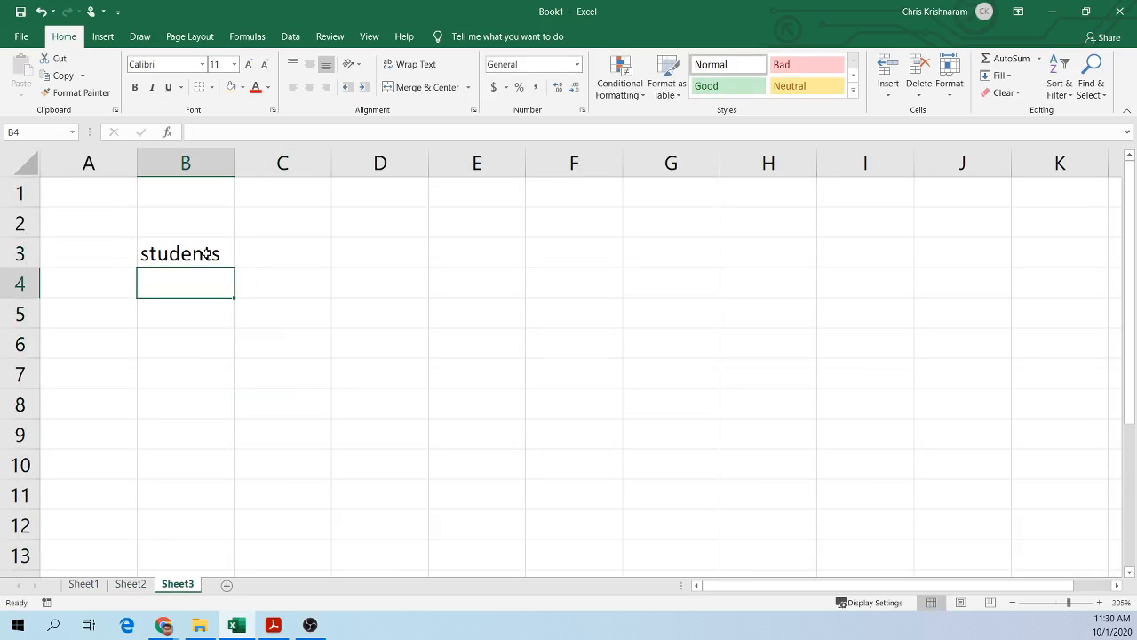
left_click(145, 577)
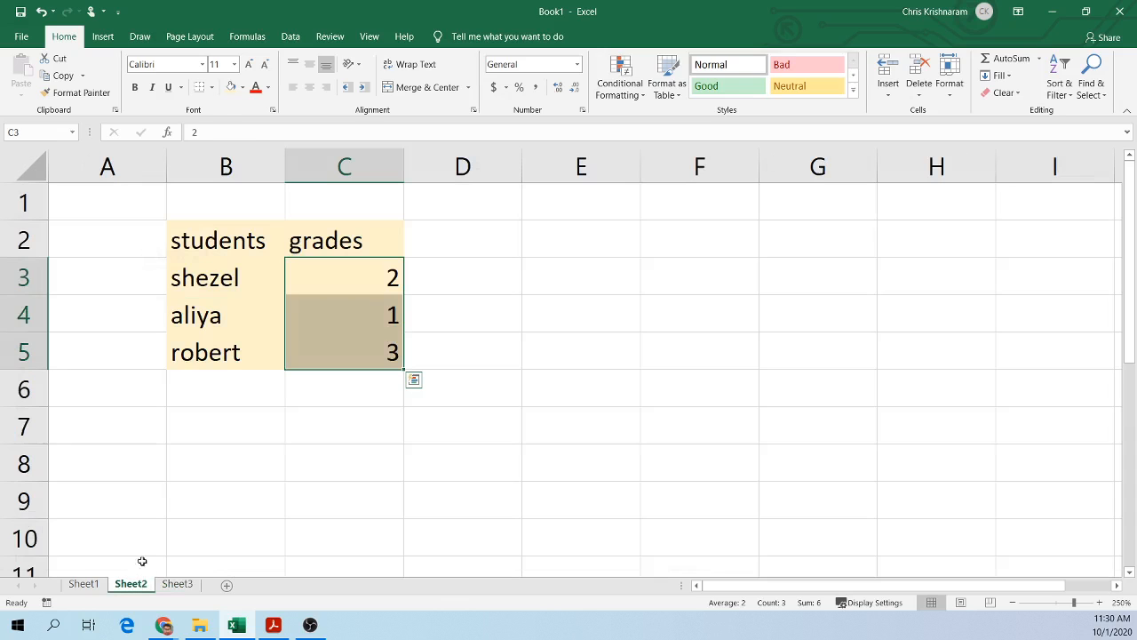
Step: Copy the students and grades table B2:C5 from Sheet2 and paste it into B3 on Sheet3
left_click_drag(227, 247, 347, 351)
key("ctrl+c")
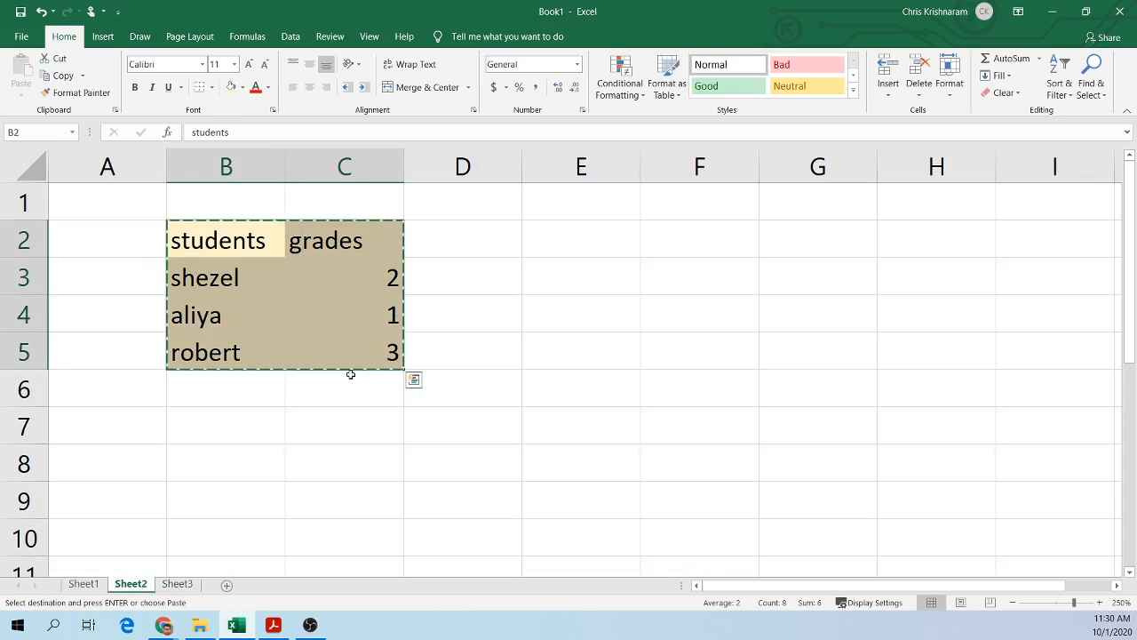
left_click(177, 584)
left_click(213, 258)
key("ctrl+v")
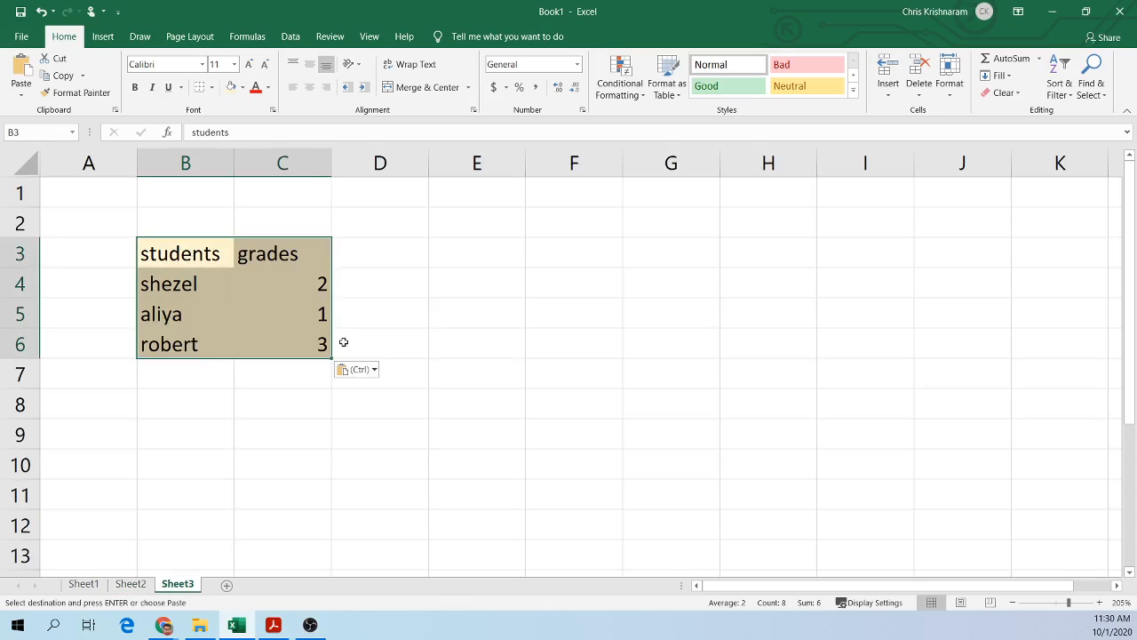
Step: Clear the grade values C4:C6 from the pasted table on Sheet3
left_click(344, 339)
left_click_drag(279, 281, 281, 349)
key("Delete")
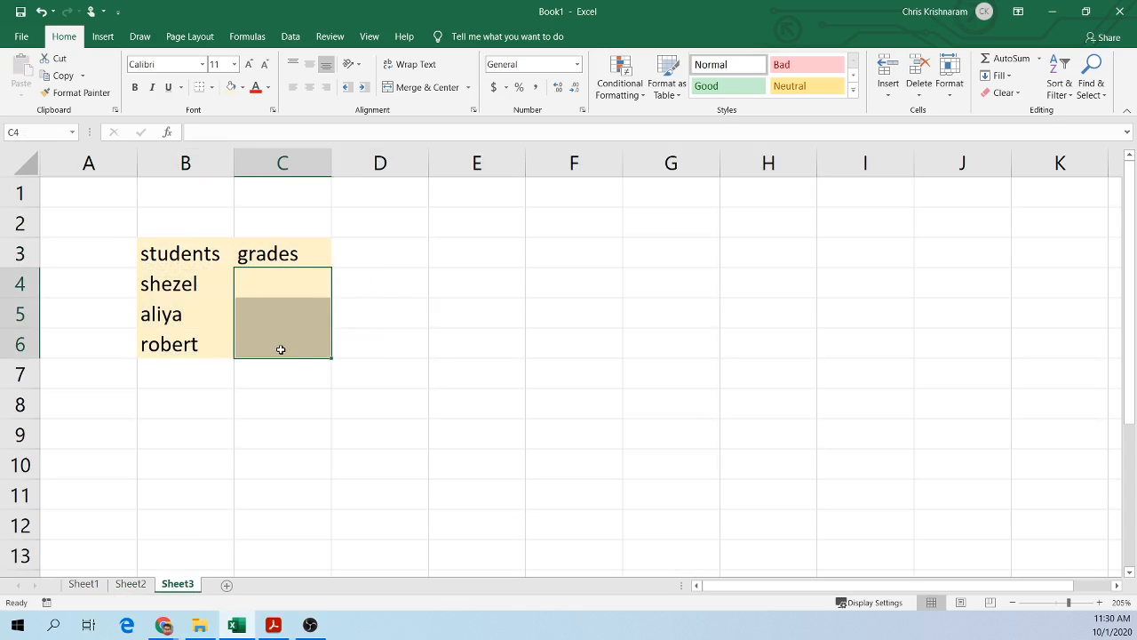
Step: Compare the grades columns on Sheet3 and Sheet2, switching between the two sheets
left_click(282, 261)
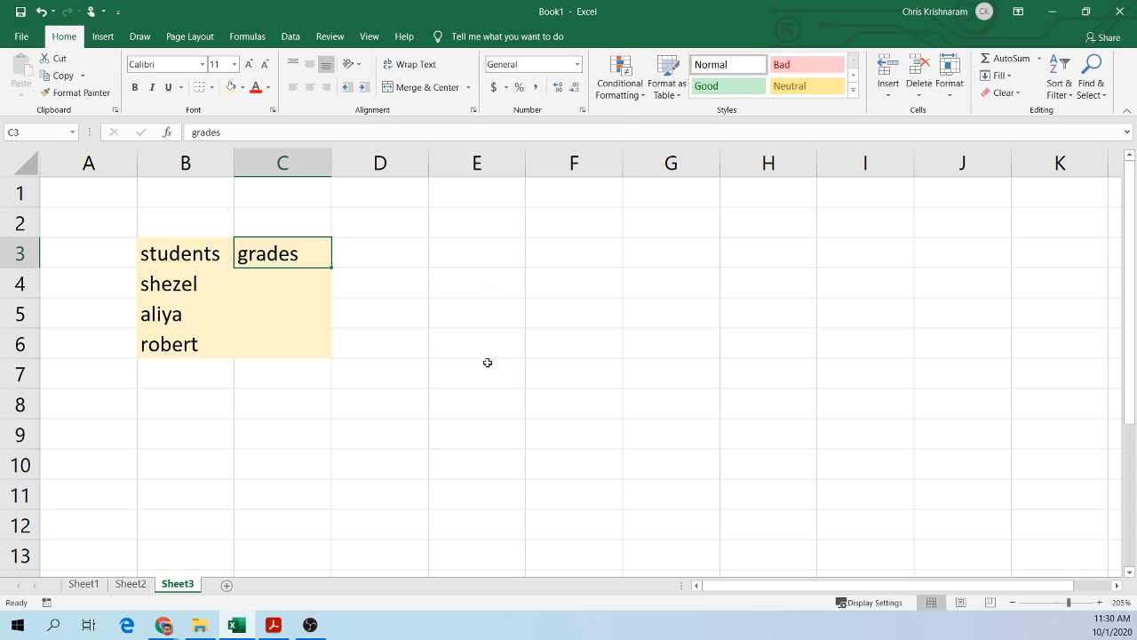
left_click(130, 583)
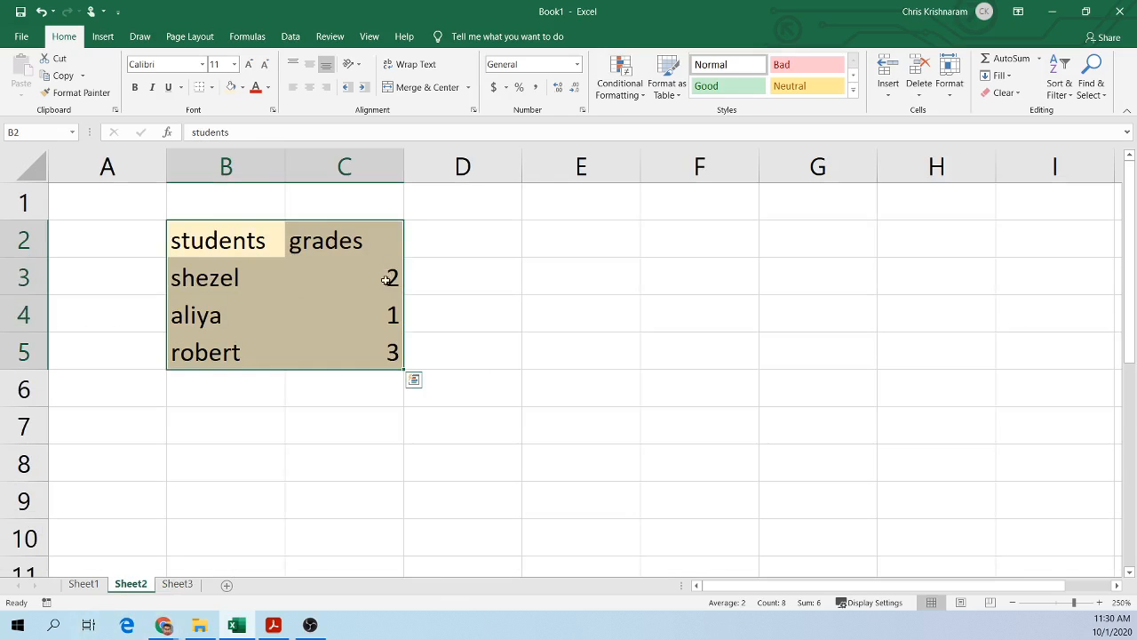
left_click_drag(384, 279, 372, 347)
left_click(176, 583)
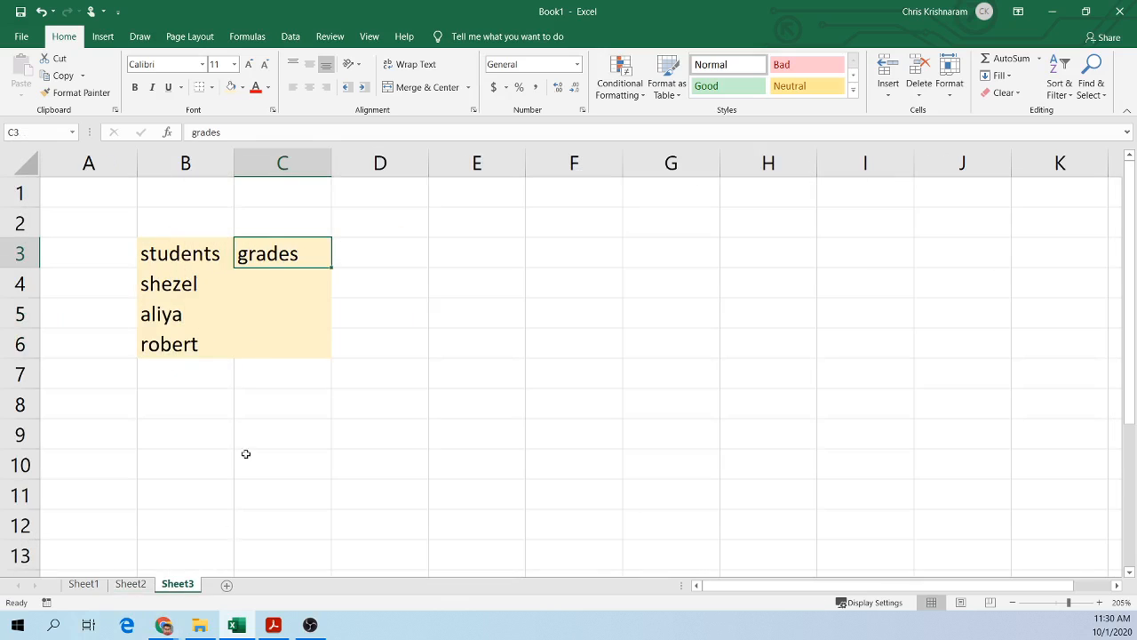
left_click(278, 275)
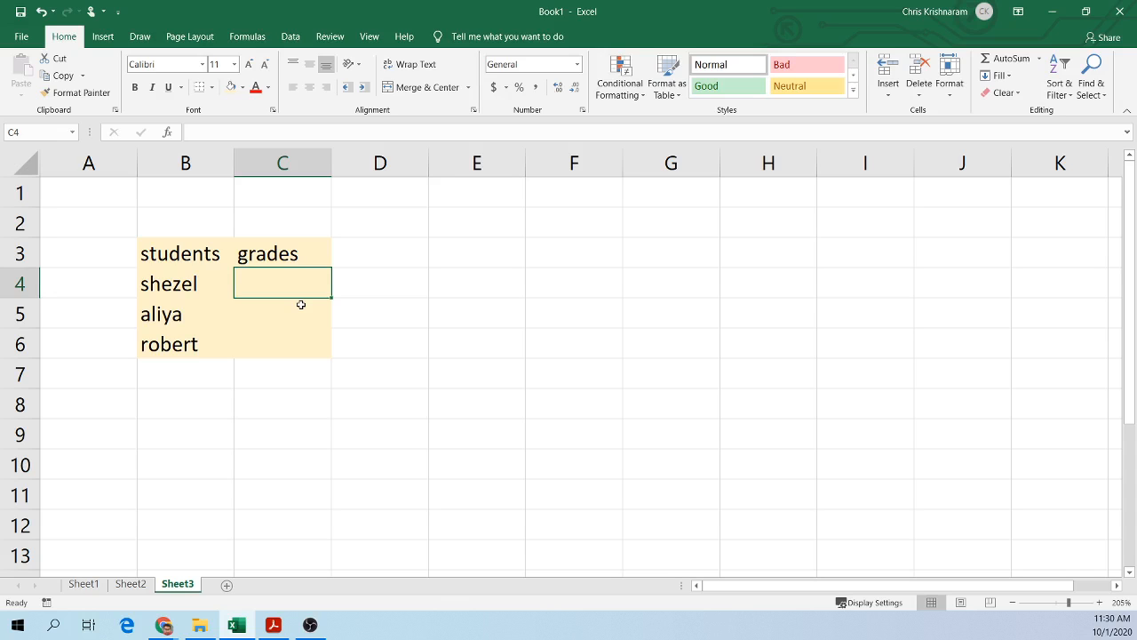
left_click(131, 584)
left_click(341, 275)
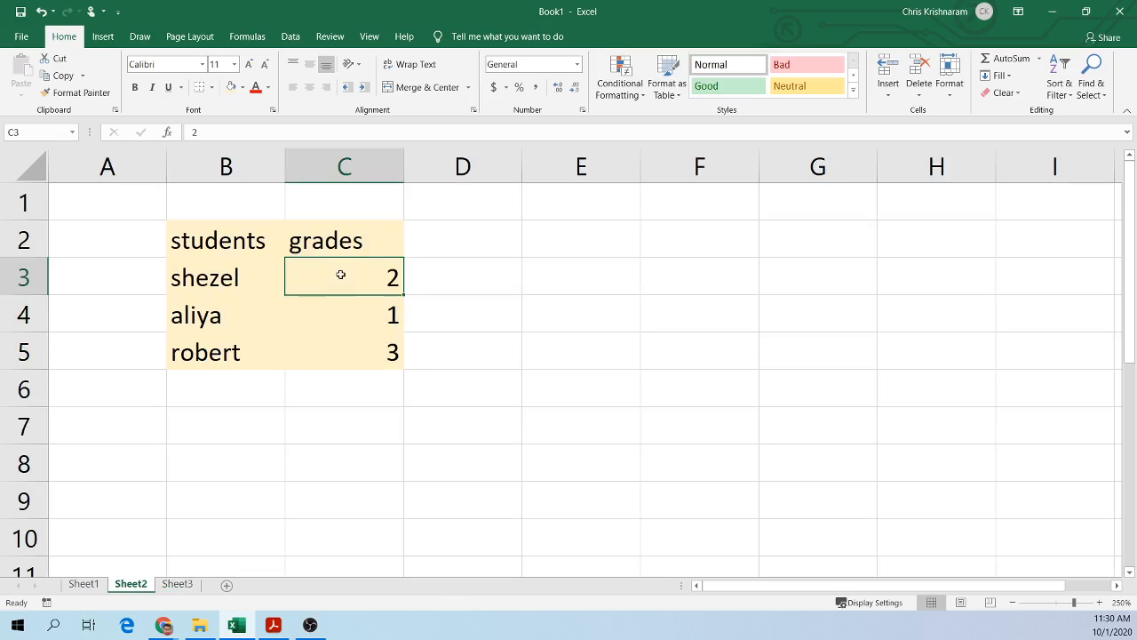
left_click(177, 584)
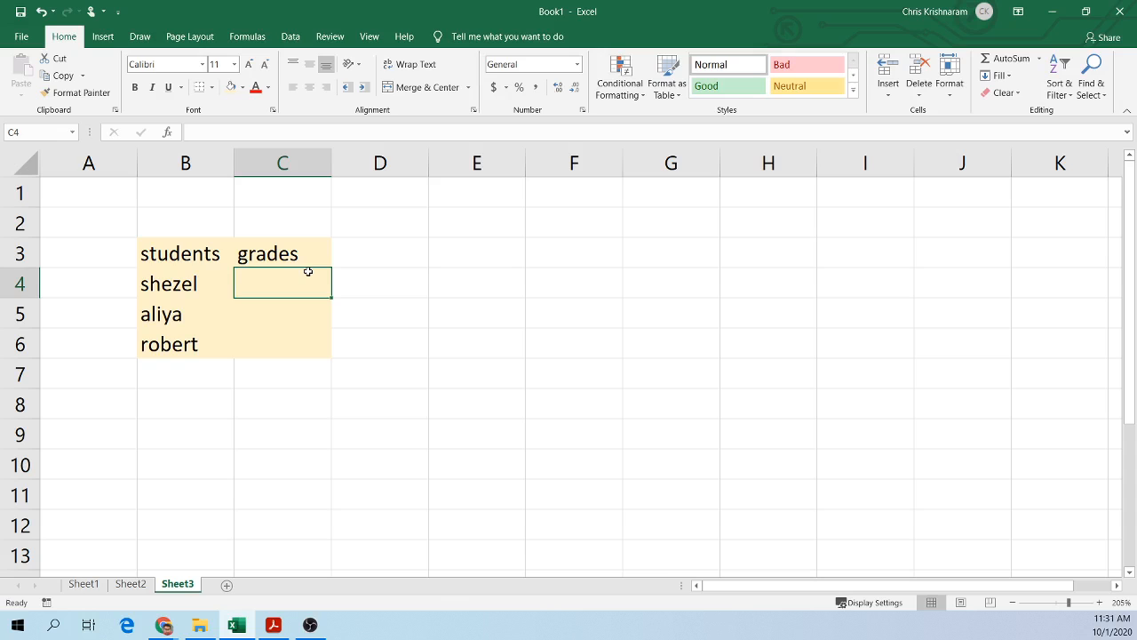
Step: Start a VLOOKUP formula in C4 on Sheet3
type("=")
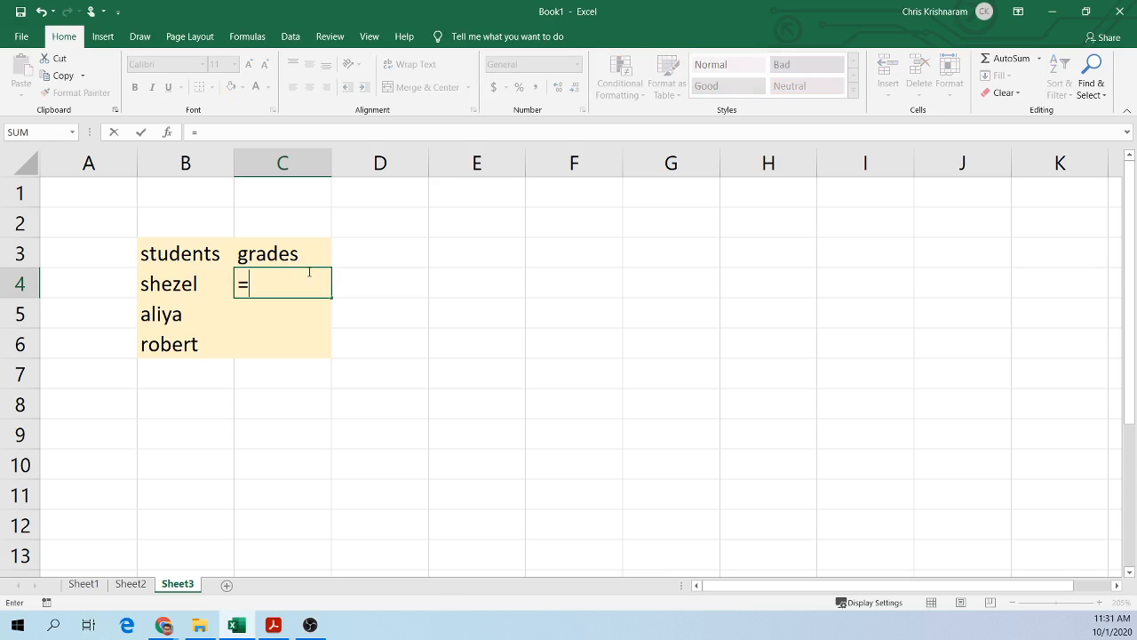
type("vloo")
key("Return")
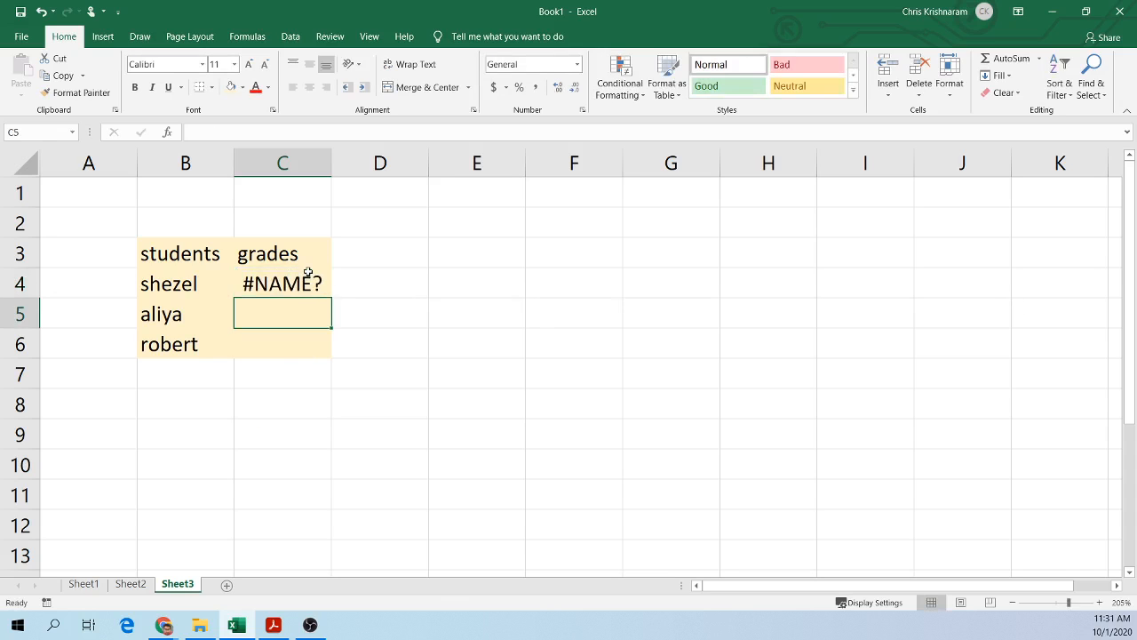
double_click(311, 279)
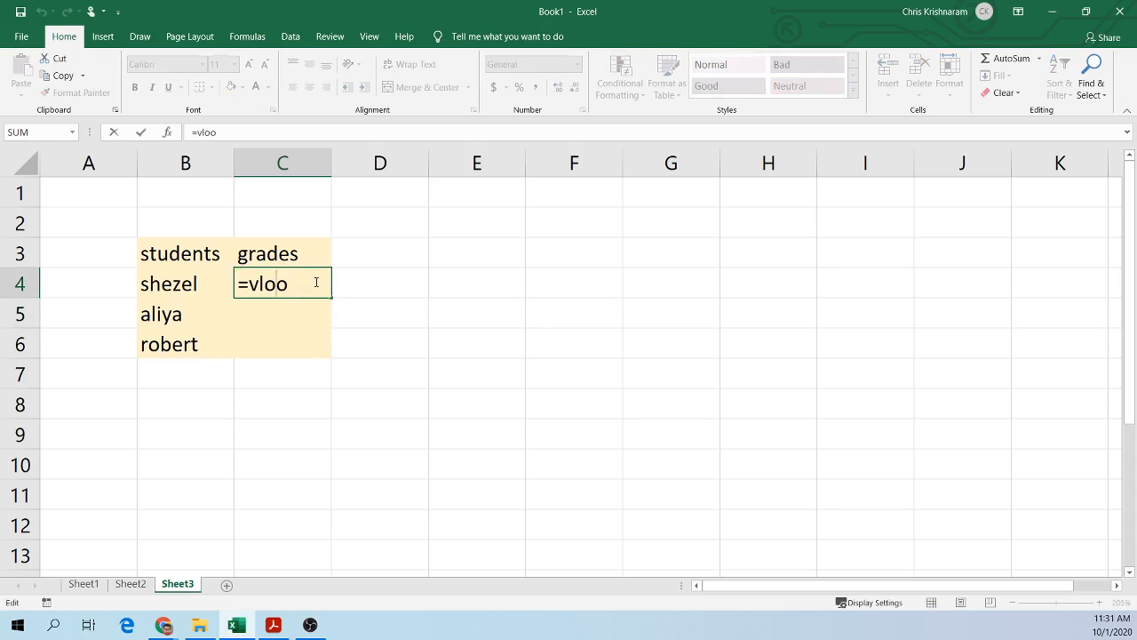
key("Tab")
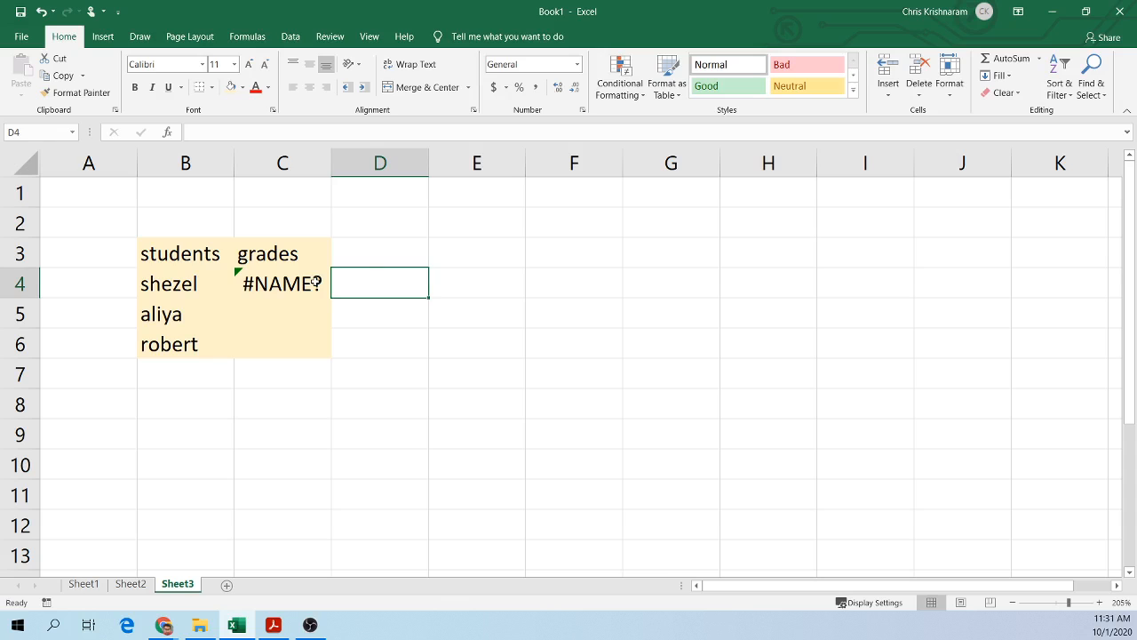
double_click(316, 282)
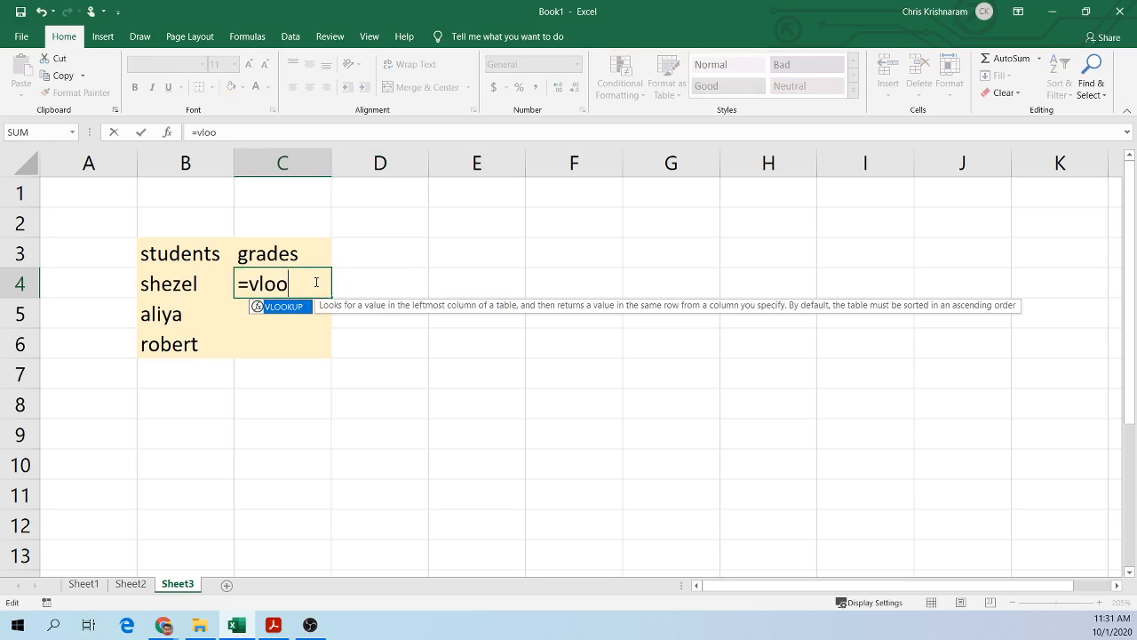
type("k")
key("Tab")
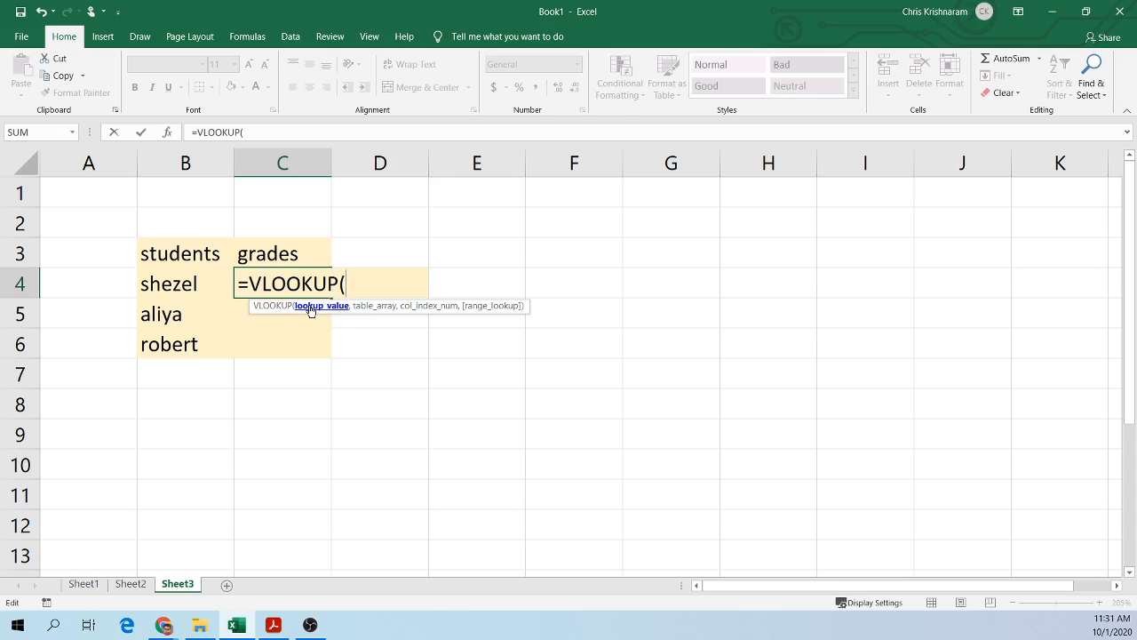
Step: Set the VLOOKUP lookup value to B4 and add the argument separator
left_click(187, 284)
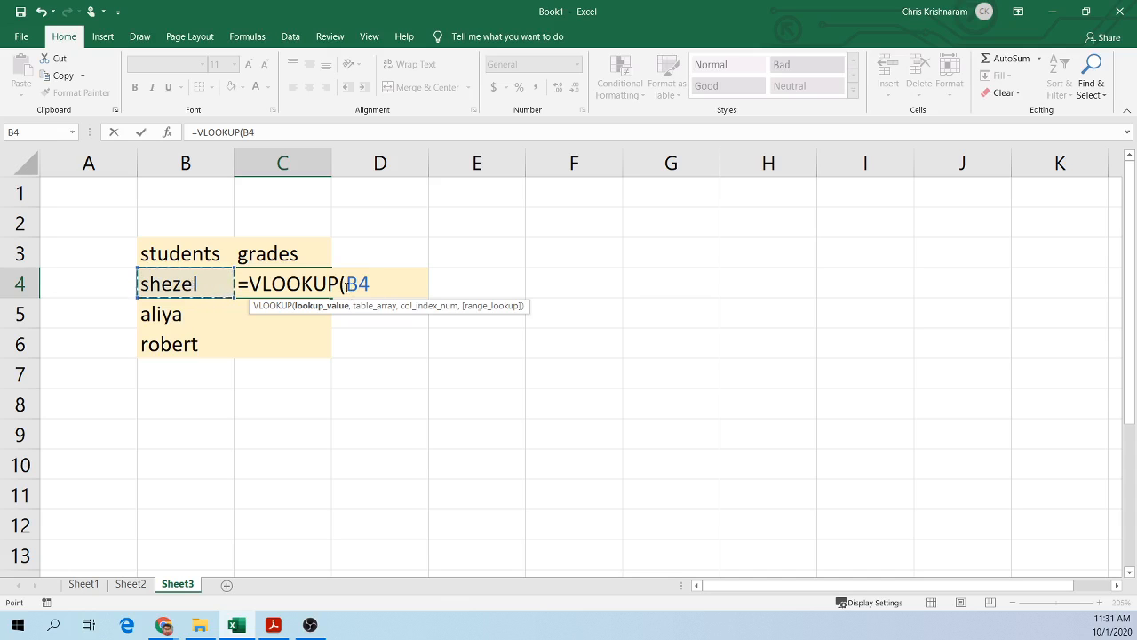
left_click_drag(346, 285, 369, 285)
left_click(182, 287)
left_click(382, 292)
type(",")
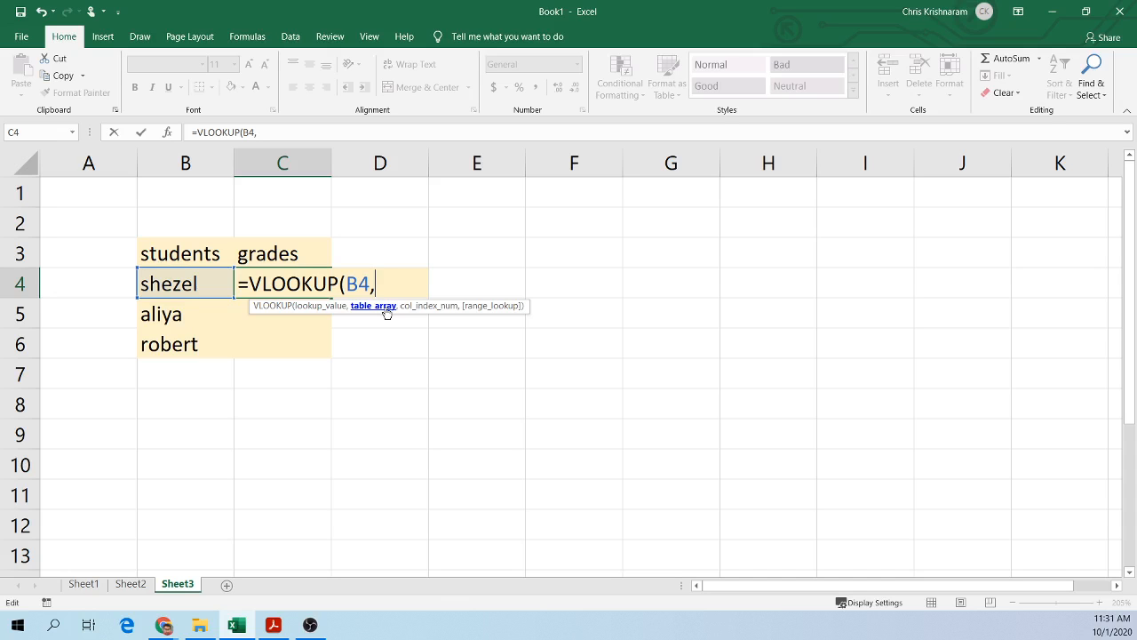
Step: Select Sheet2's range B2:C5 as the VLOOKUP table array
left_click(130, 584)
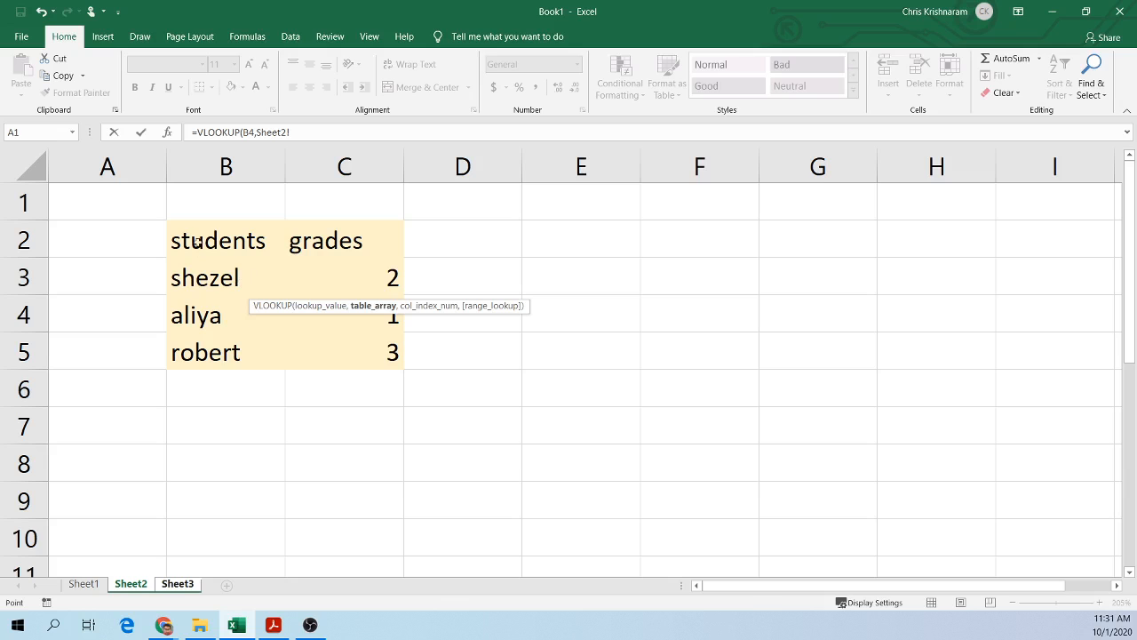
left_click_drag(198, 242, 365, 367)
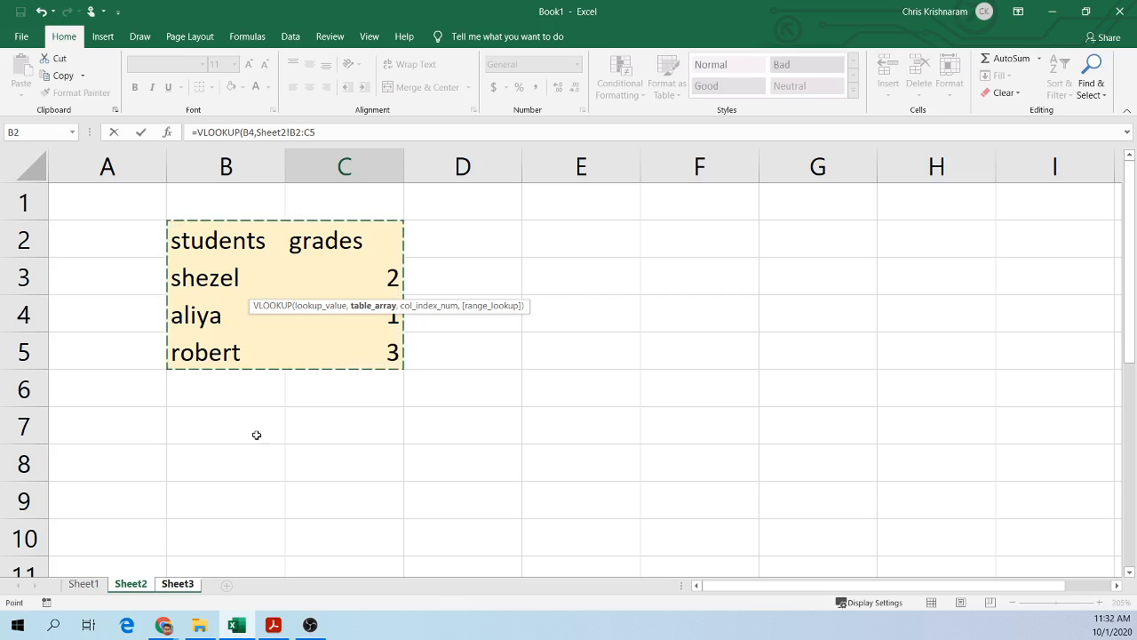
left_click(176, 585)
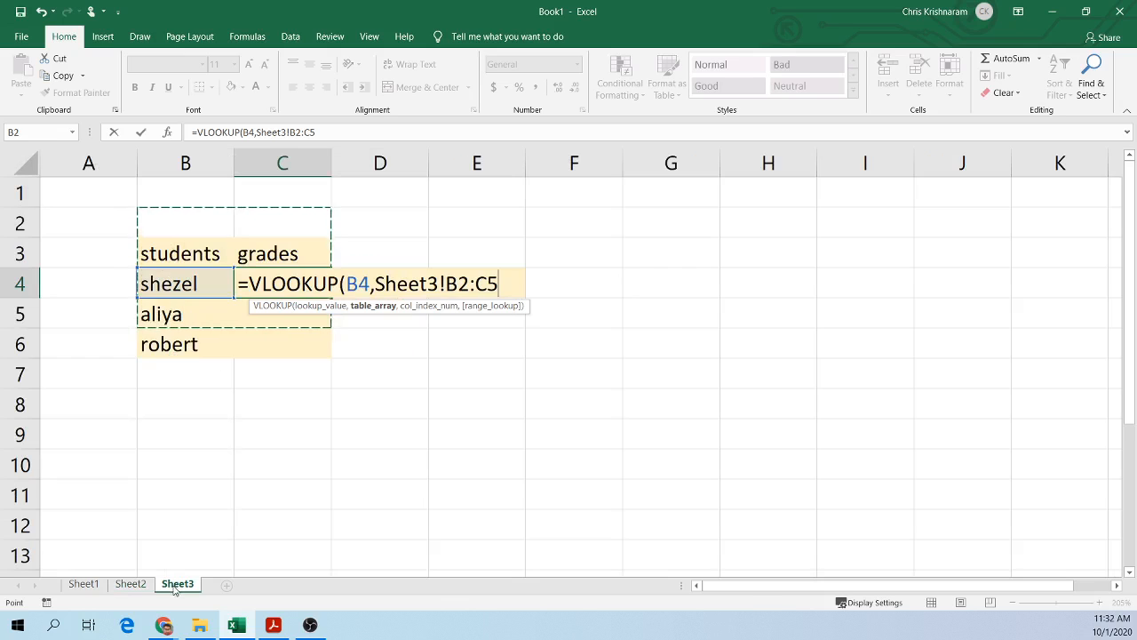
left_click(131, 584)
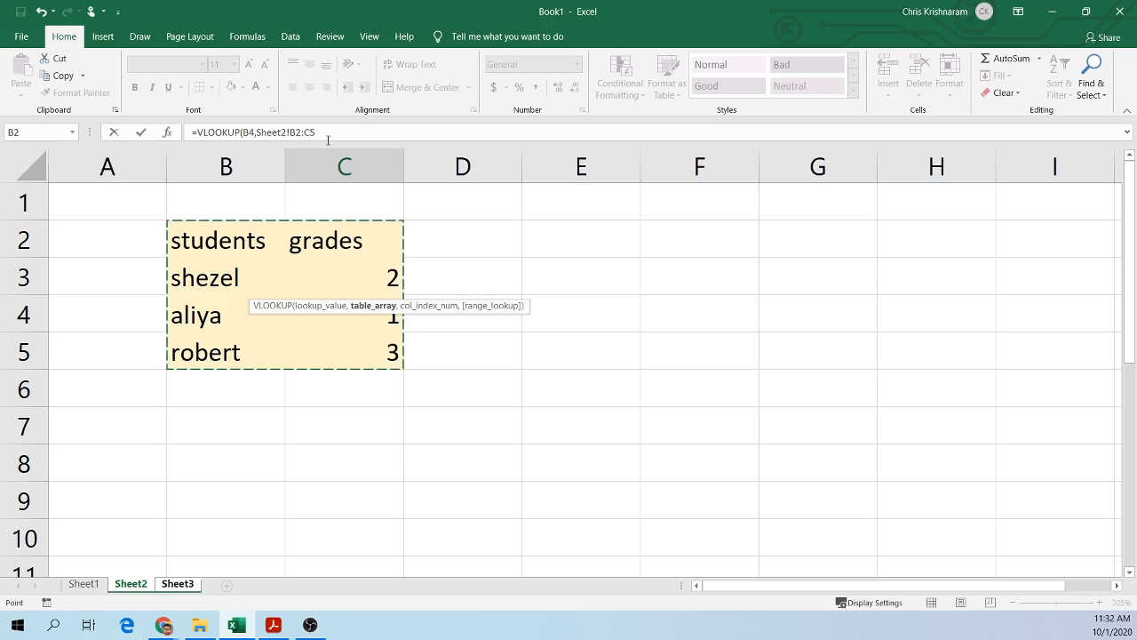
Step: Open Magnifier and highlight the Sheet2 reference and the B2:C5 range within the formula
left_click(8, 631)
type("magn")
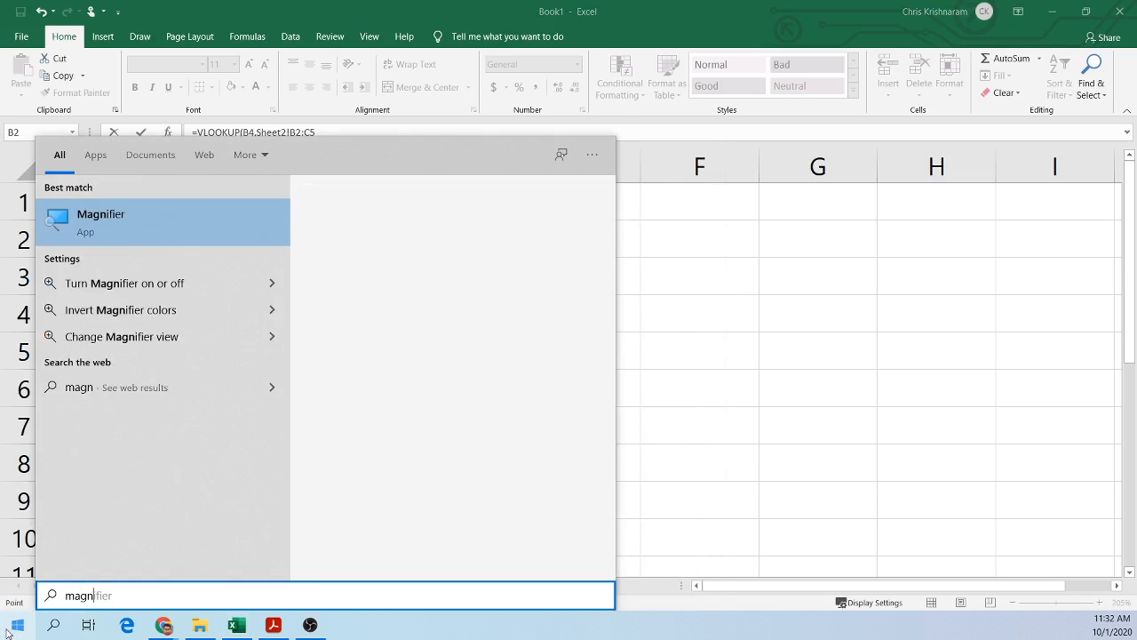
key("Return")
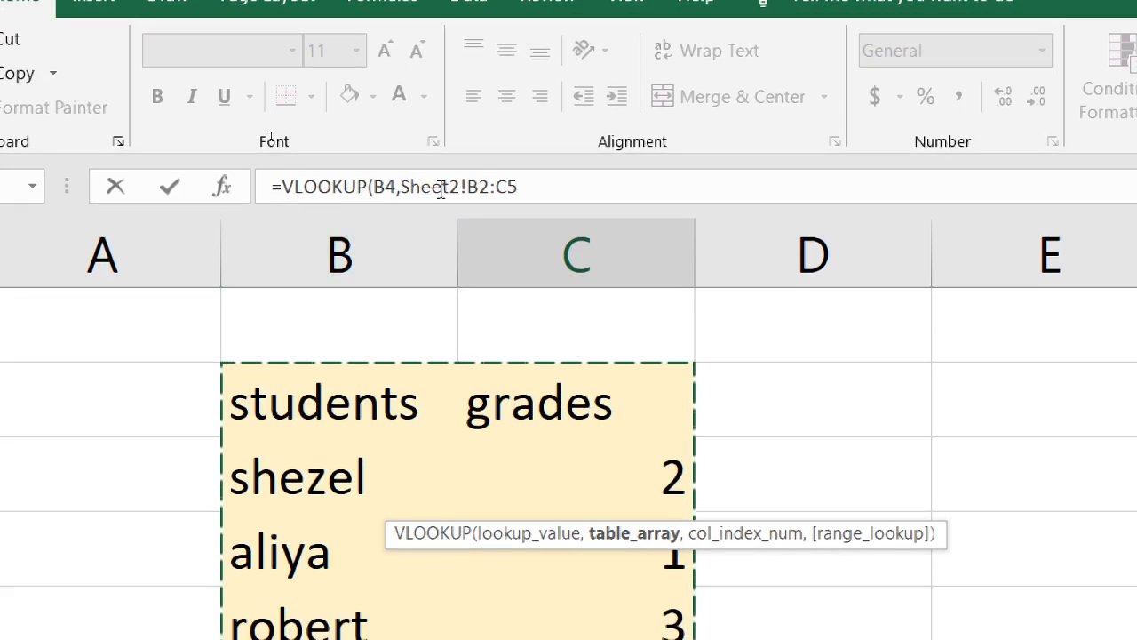
left_click_drag(538, 187, 408, 193)
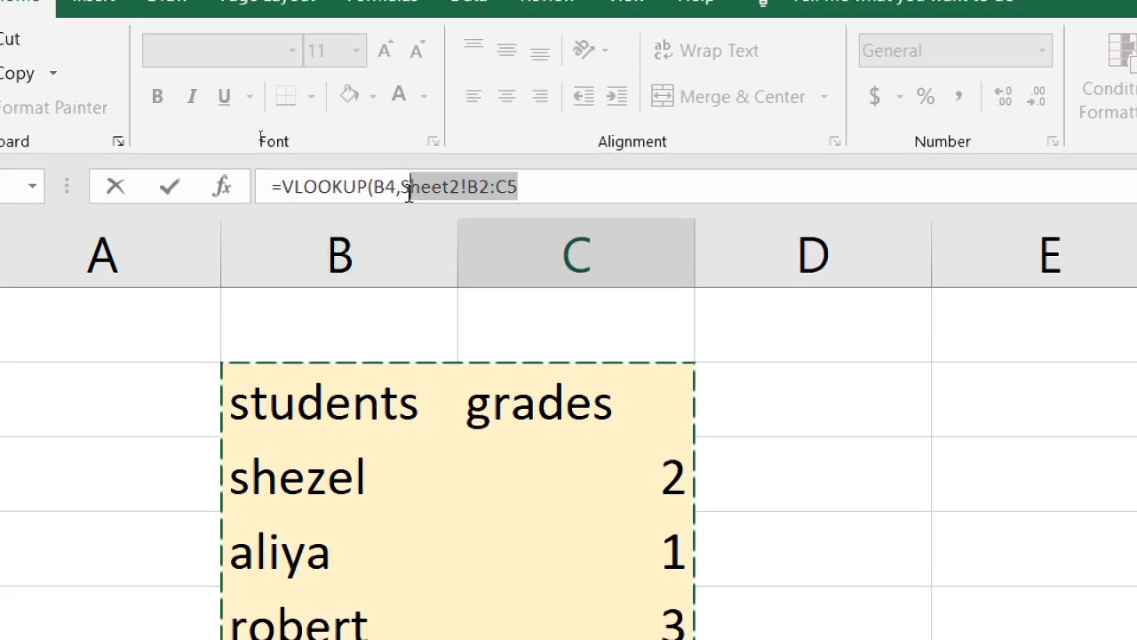
left_click(456, 188)
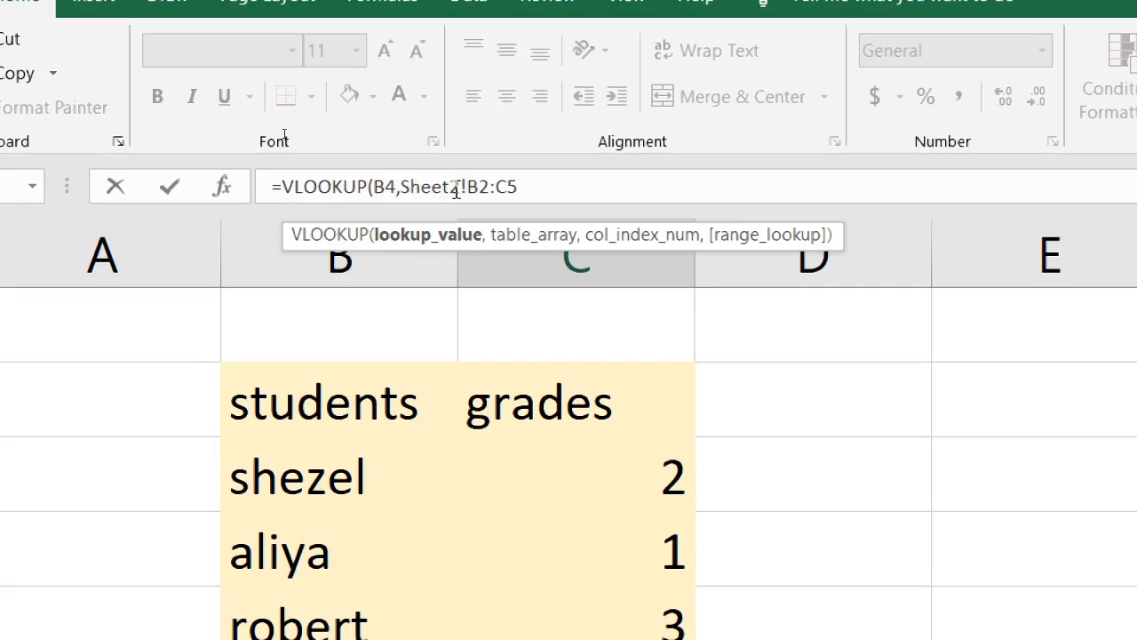
left_click_drag(398, 189, 462, 196)
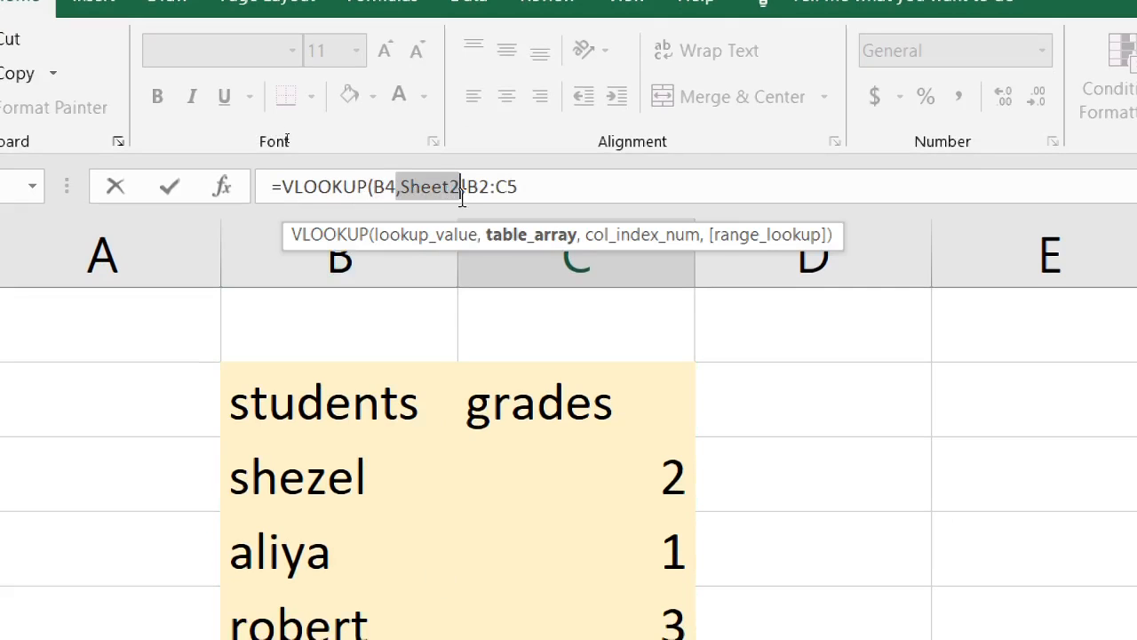
left_click(466, 187)
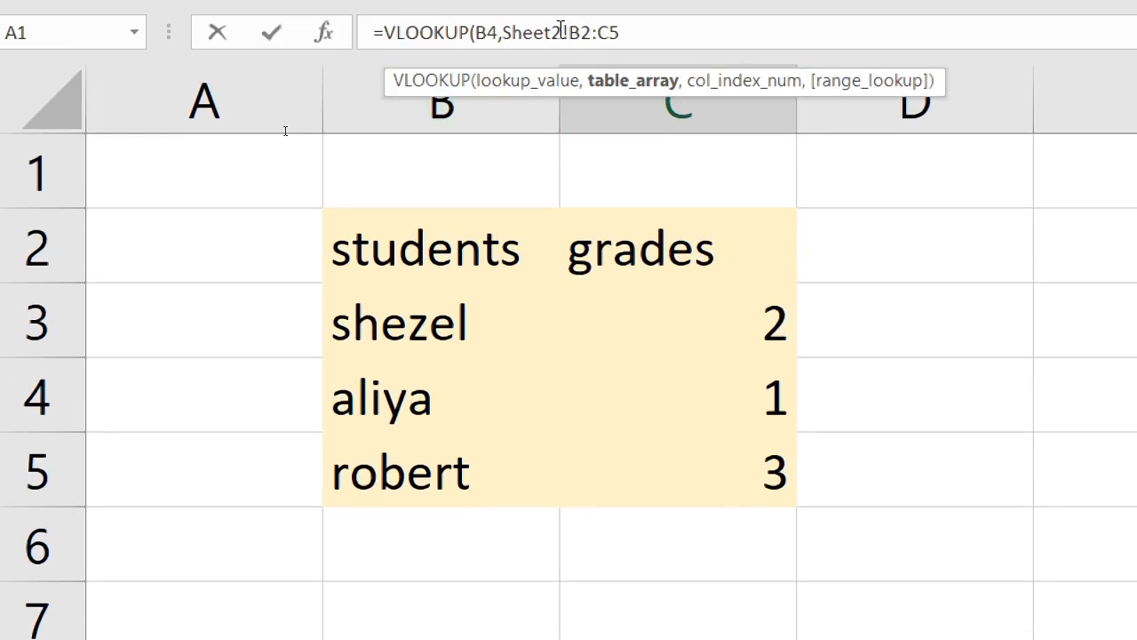
left_click_drag(569, 33, 624, 34)
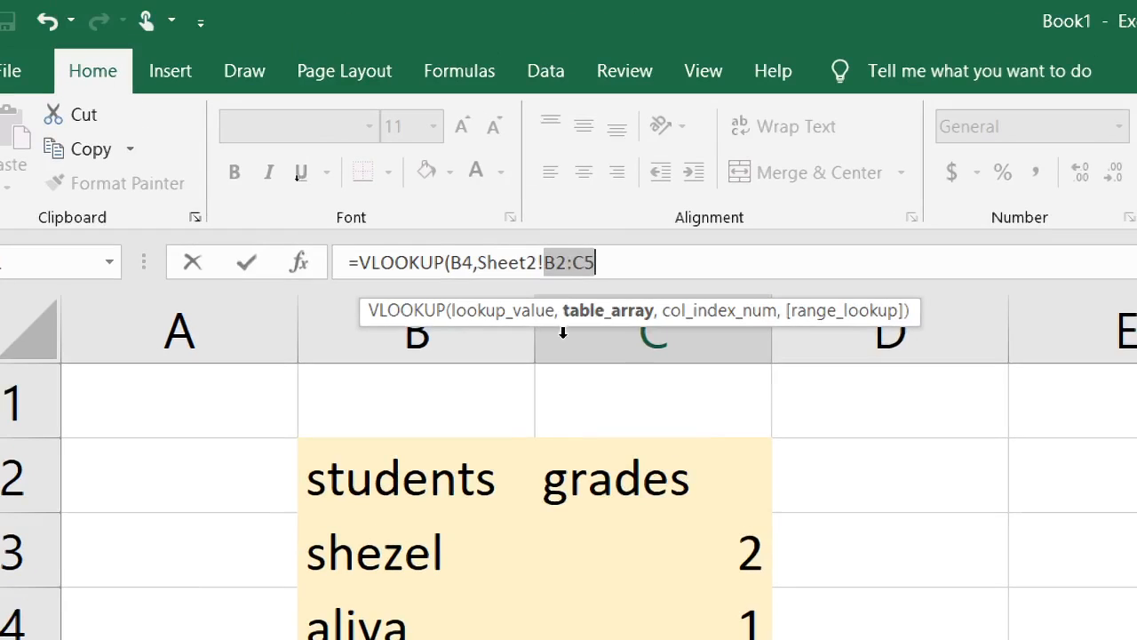
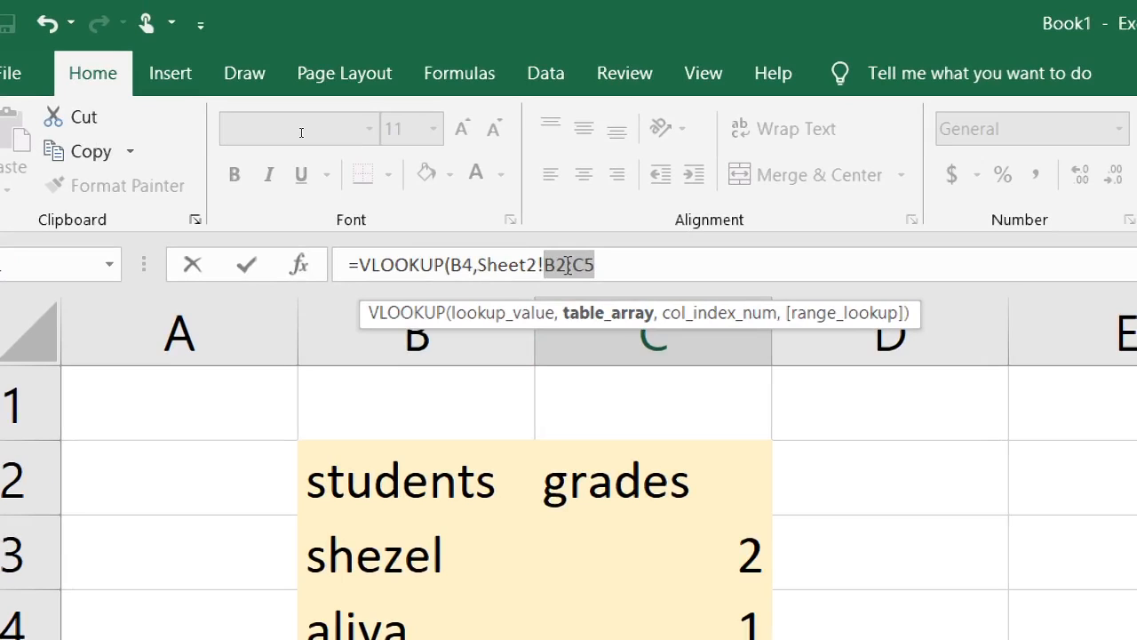
Step: Highlight the B2:C5 table reference within the formula
left_click_drag(478, 264, 608, 265)
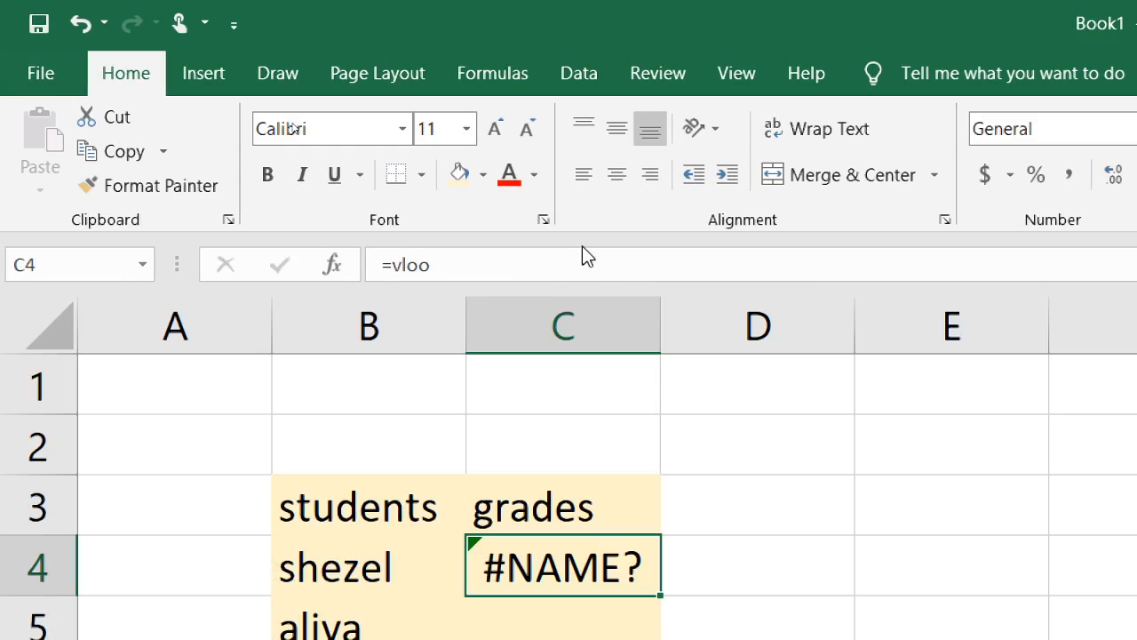
key("ctrl+n")
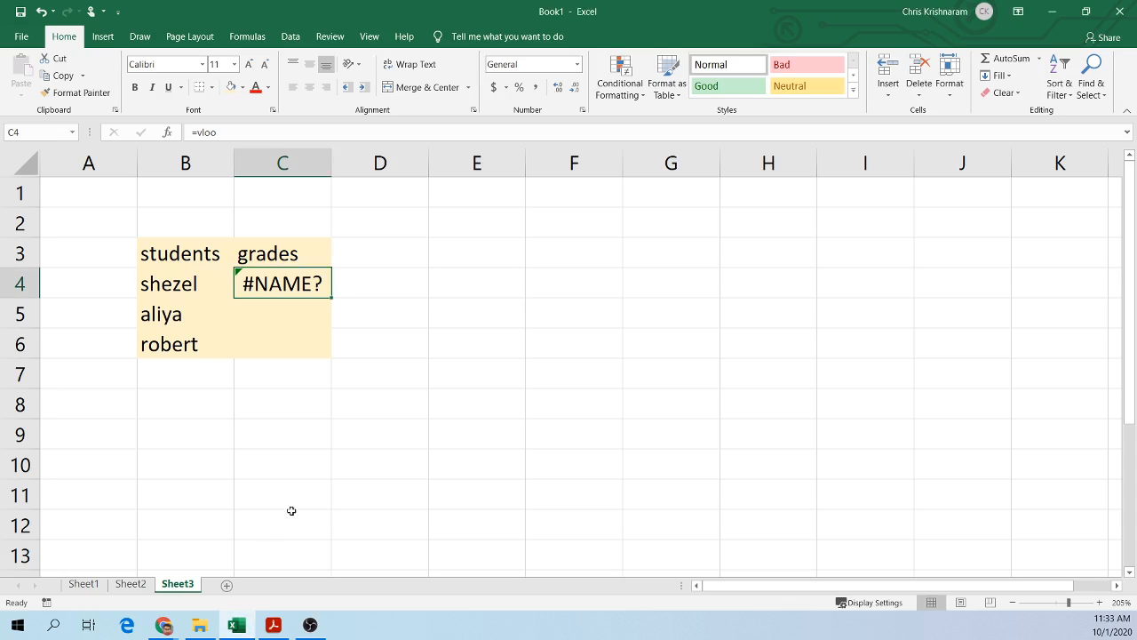
Step: Name Sheet2's range B2:C5 as grades
left_click(130, 584)
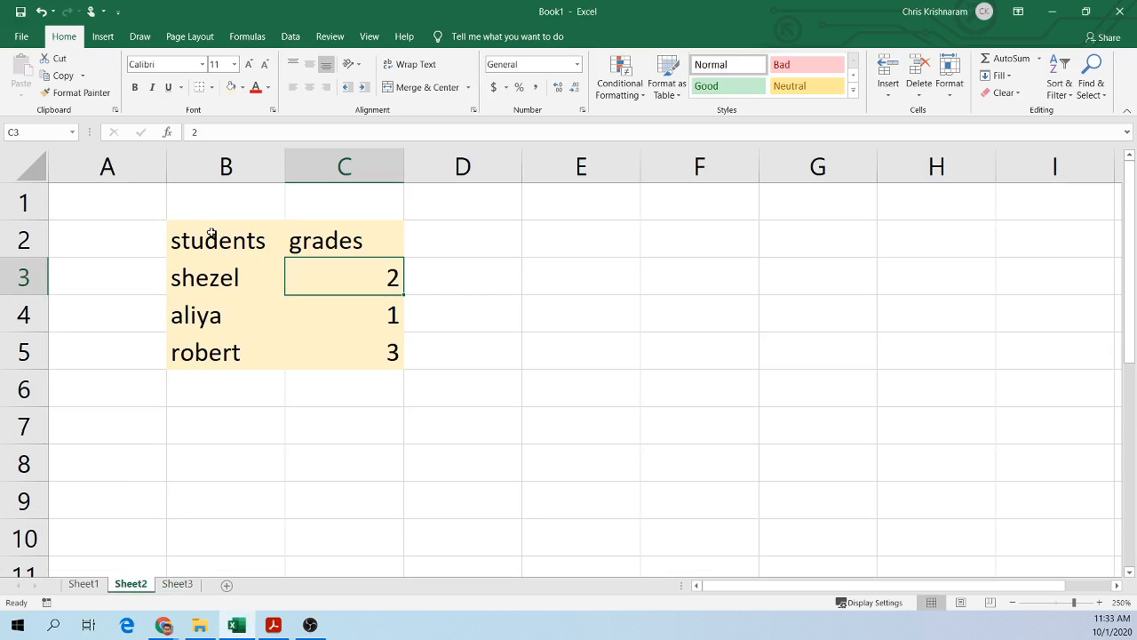
left_click_drag(212, 234, 349, 345)
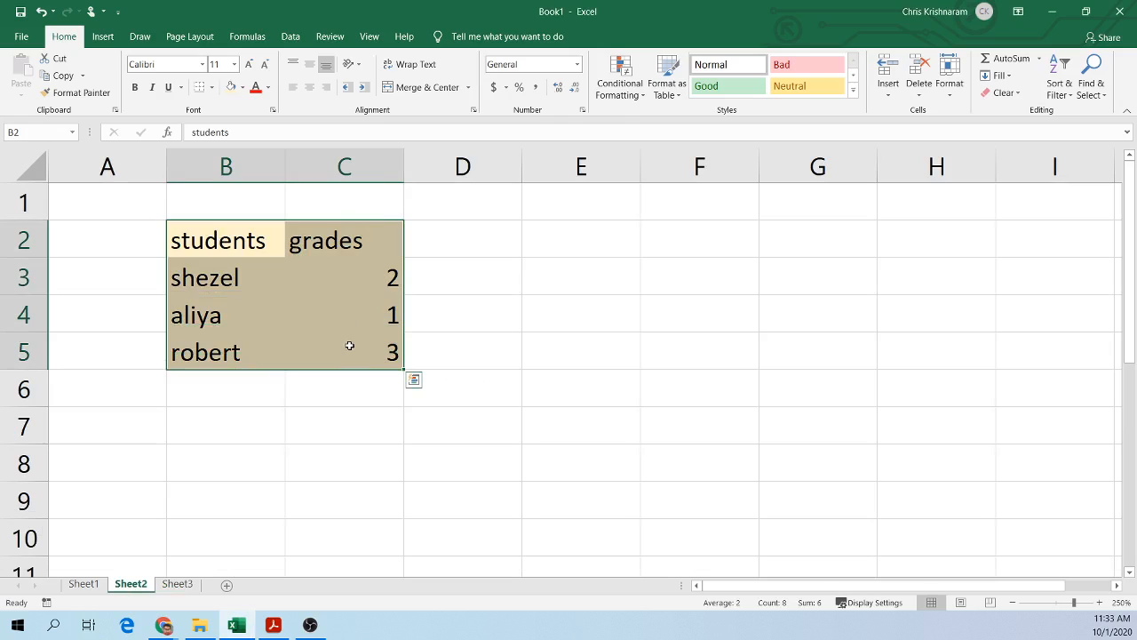
left_click(308, 305)
left_click_drag(235, 238, 362, 335)
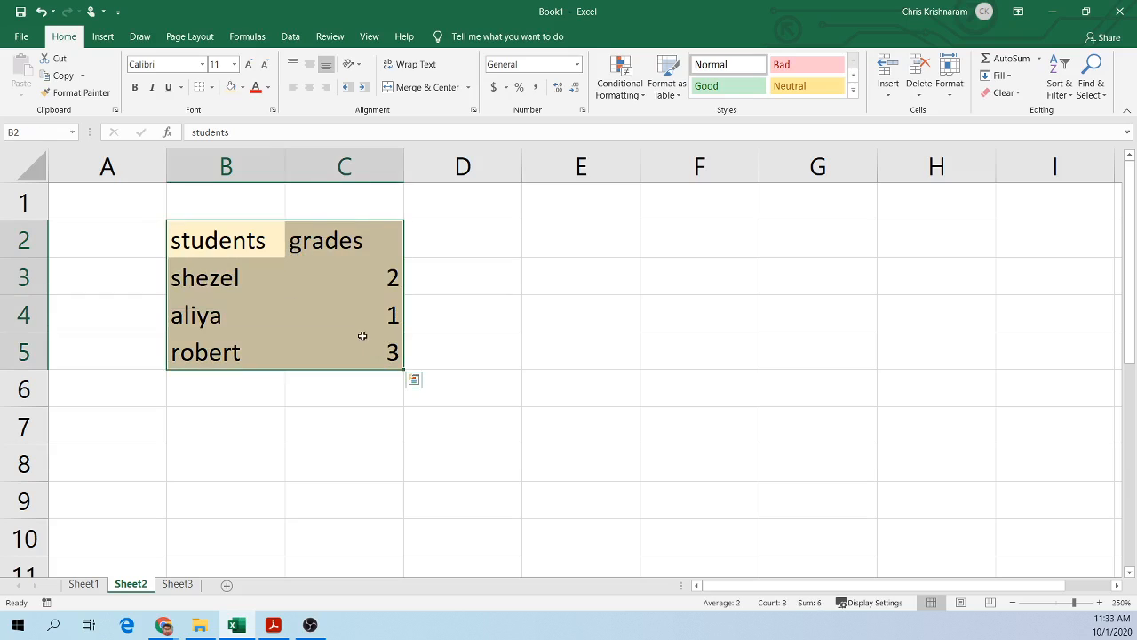
left_click(39, 136)
type("grades")
key("Return")
Step: Restart the VLOOKUP formula in C4 on Sheet3
left_click(182, 584)
left_click(378, 286)
left_click(290, 287)
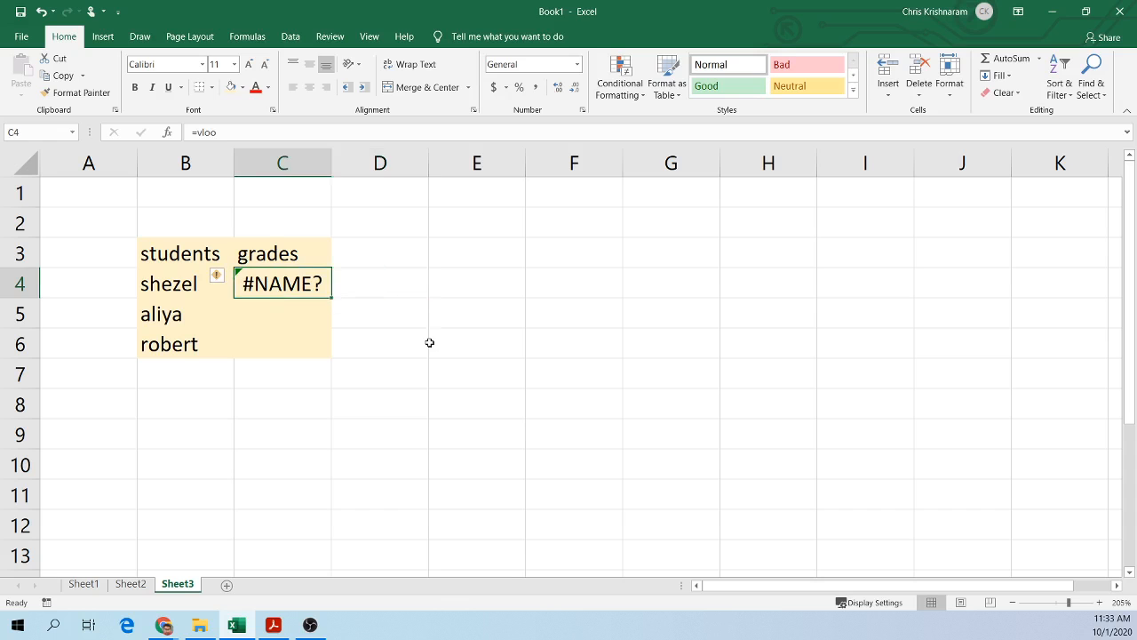
scroll(429, 342, "up", 8, "ctrl")
double_click(482, 366)
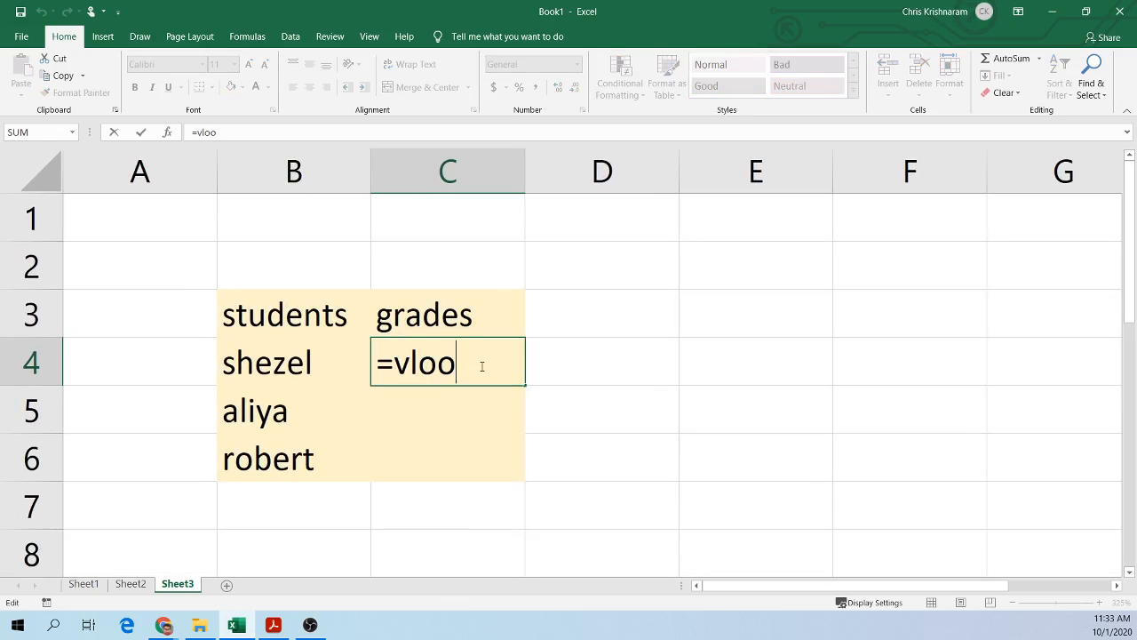
type("k")
key("Tab")
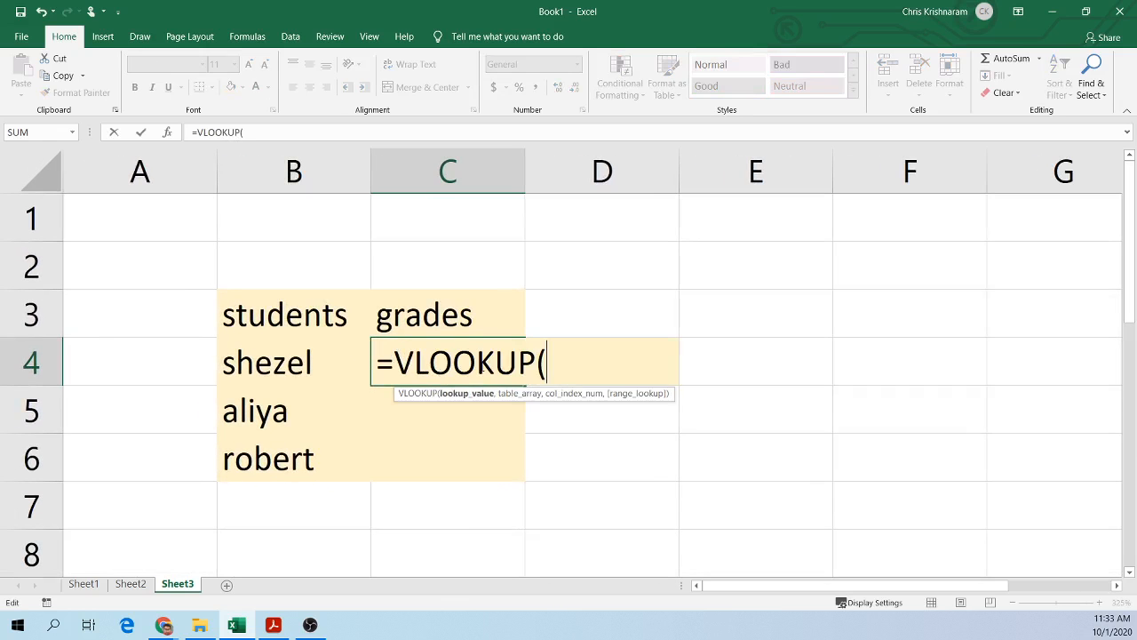
Step: Enter B4 as the lookup value and the named range grades as the table array
left_click(298, 359)
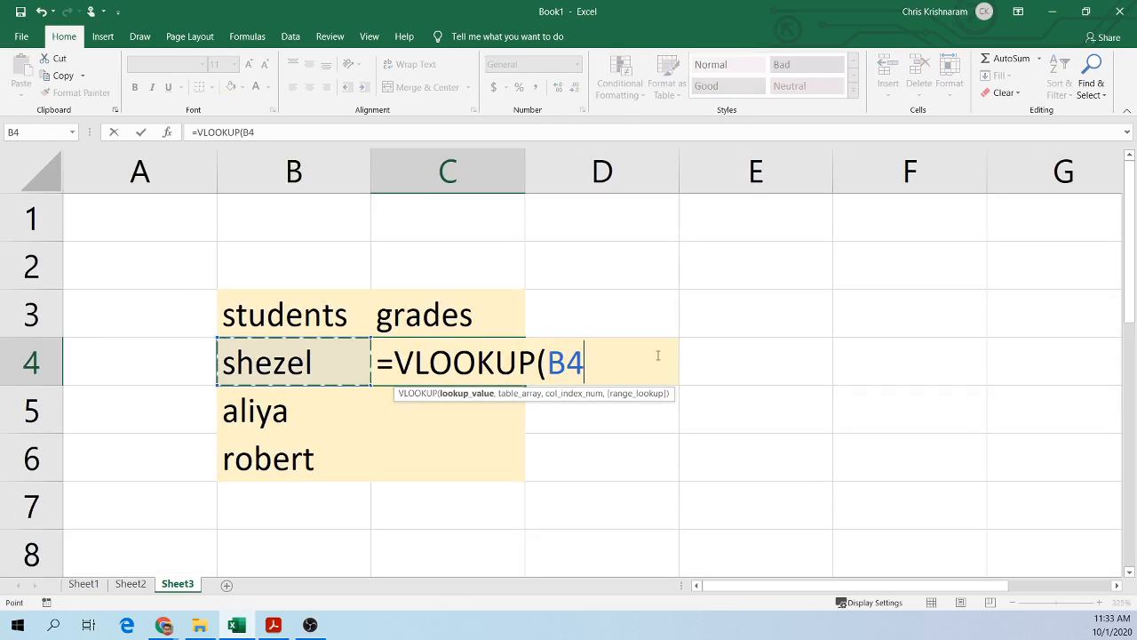
type("<")
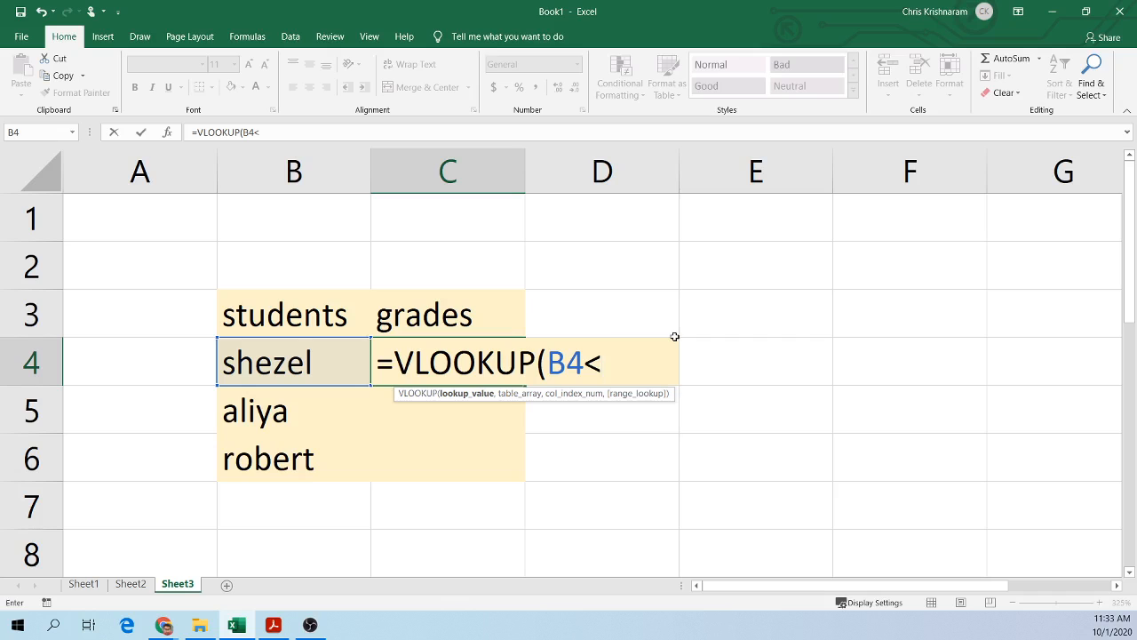
key("BackSpace")
type(",")
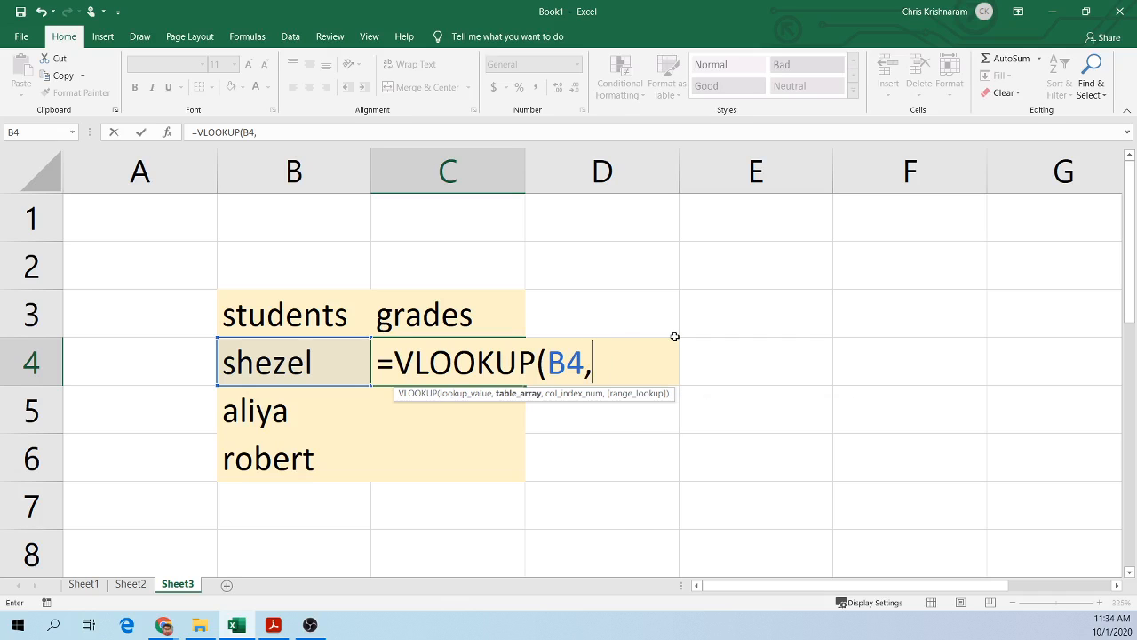
type("grades")
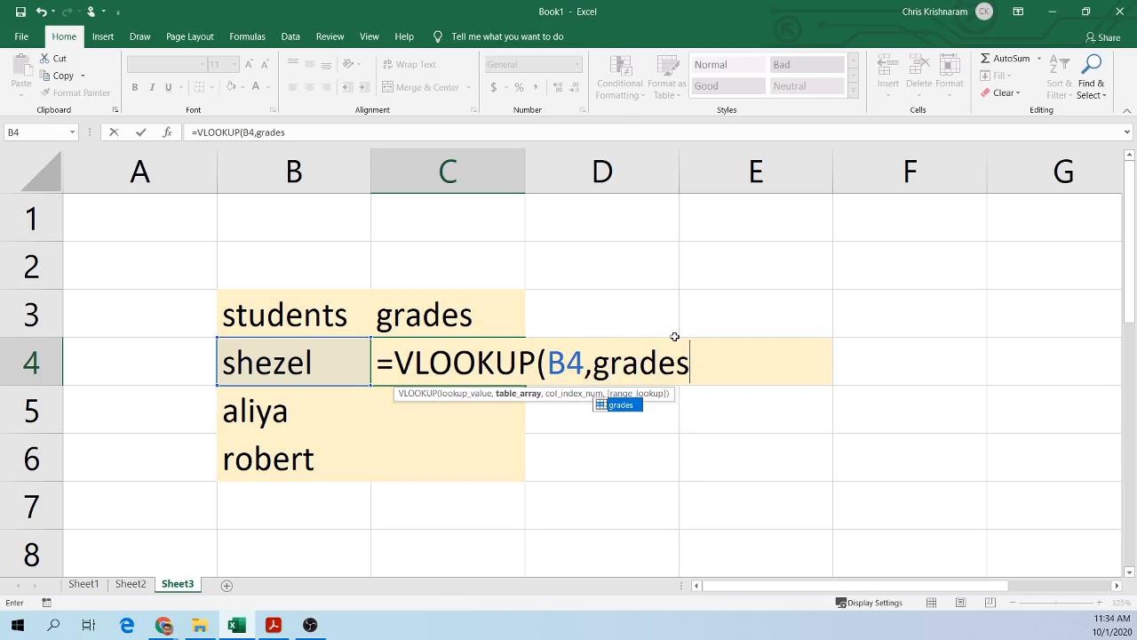
type(",")
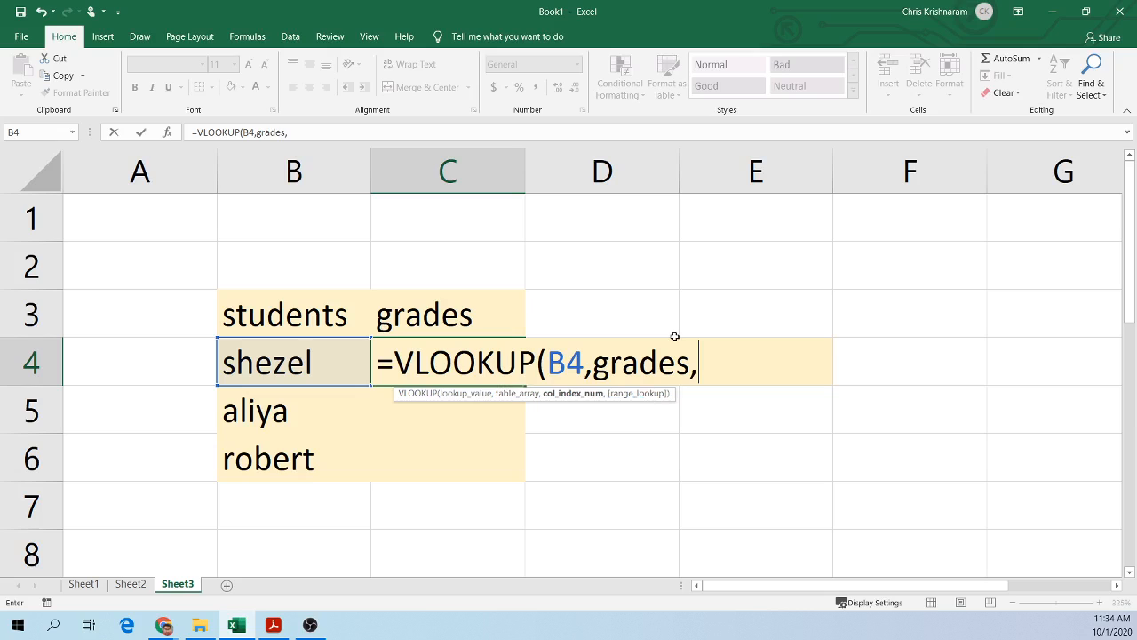
Step: Highlight grades in the formula and commit the partial VLOOKUP entry in C4
left_click_drag(591, 362, 690, 362)
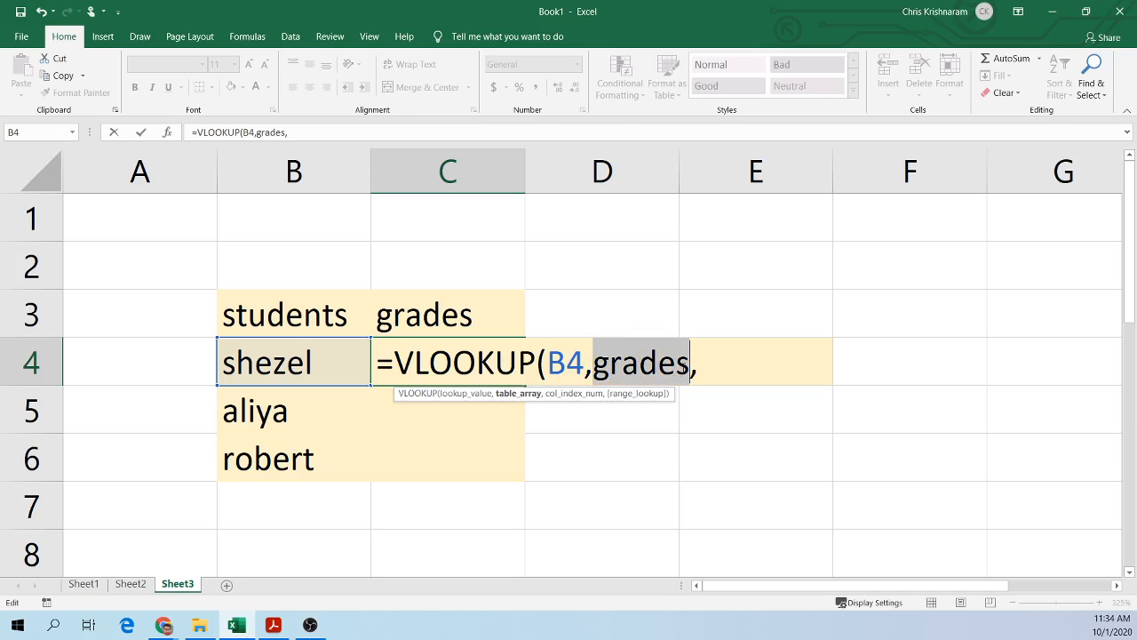
left_click(714, 364)
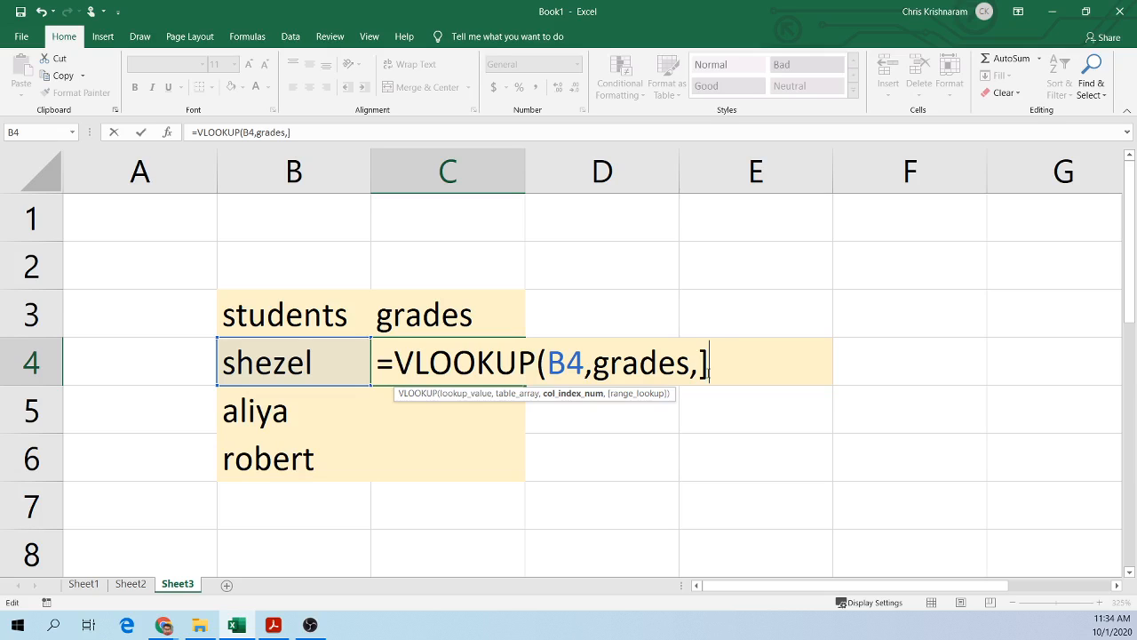
key("Return")
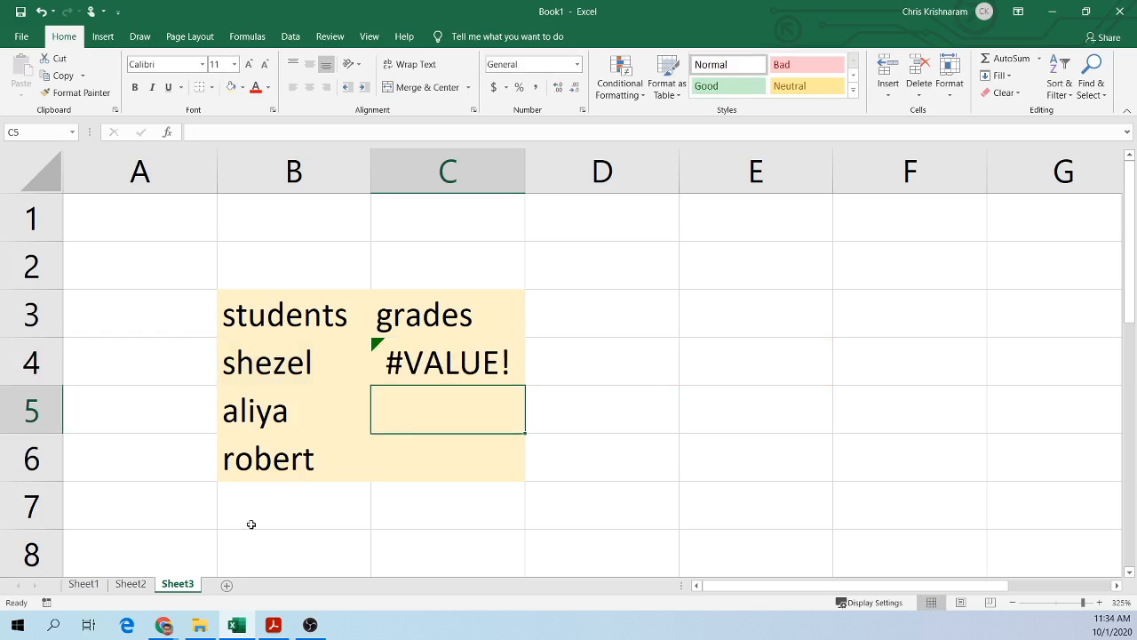
Step: Examine the grades column of Sheet2's table, then return to C4 on Sheet3
left_click(130, 584)
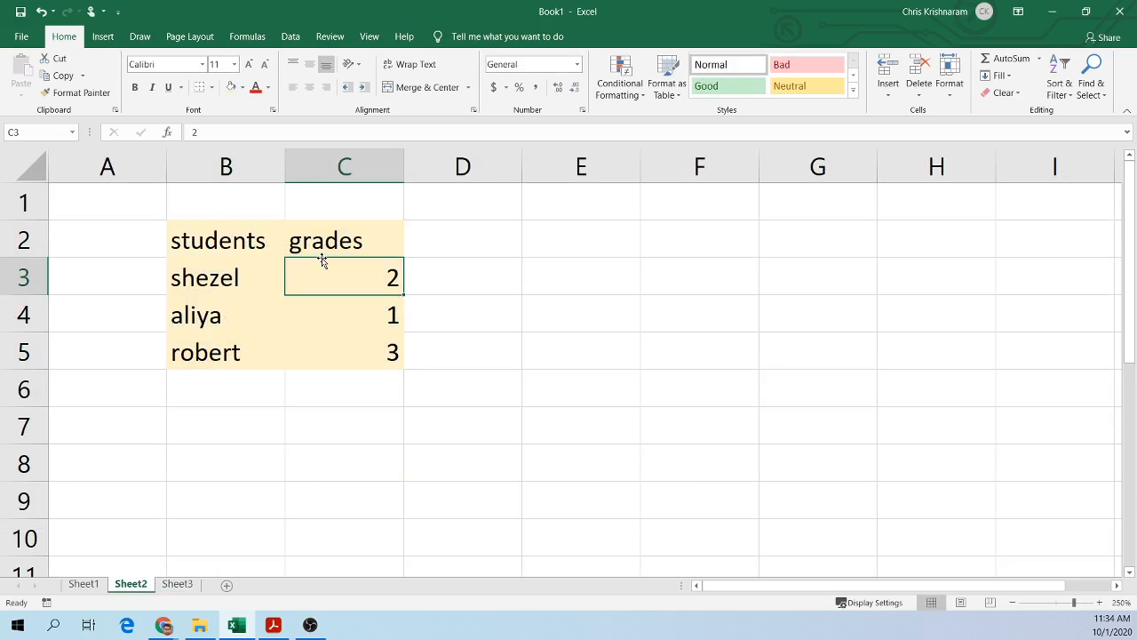
left_click_drag(317, 242, 322, 347)
left_click(350, 278)
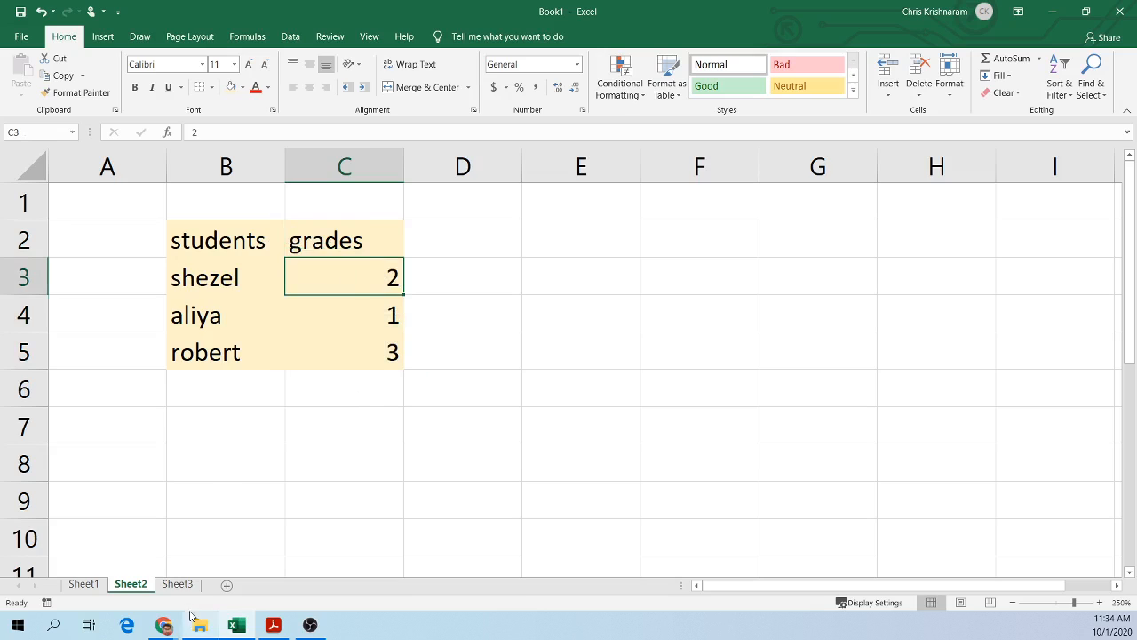
left_click(177, 584)
left_click(495, 349)
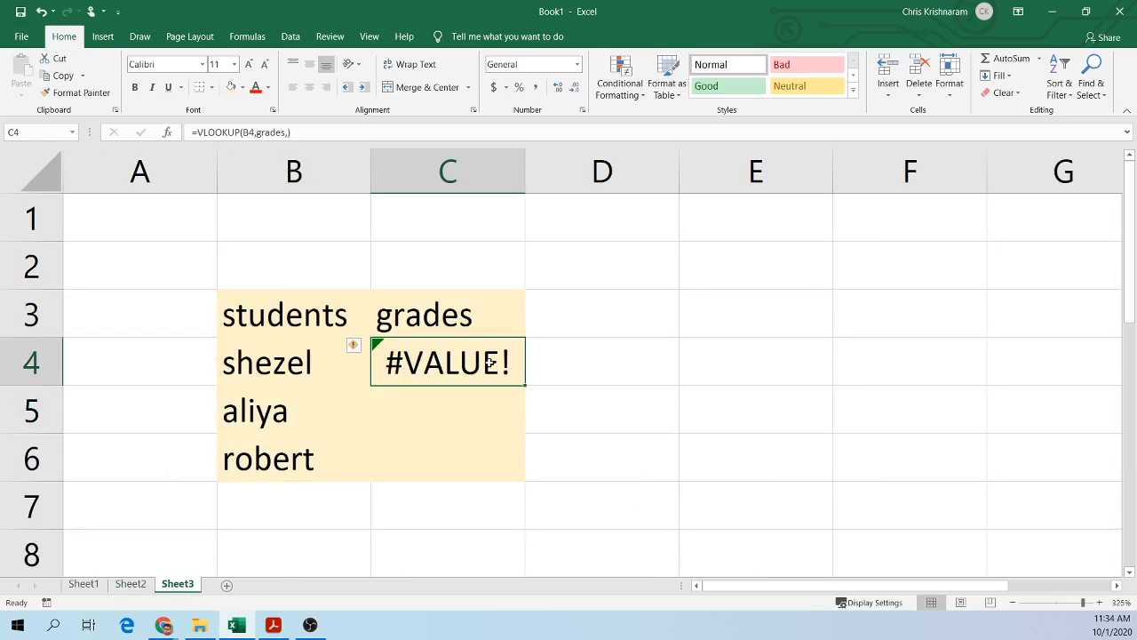
Step: Complete C4's VLOOKUP with column index 2 and FALSE for an exact match
double_click(495, 351)
left_click(696, 366)
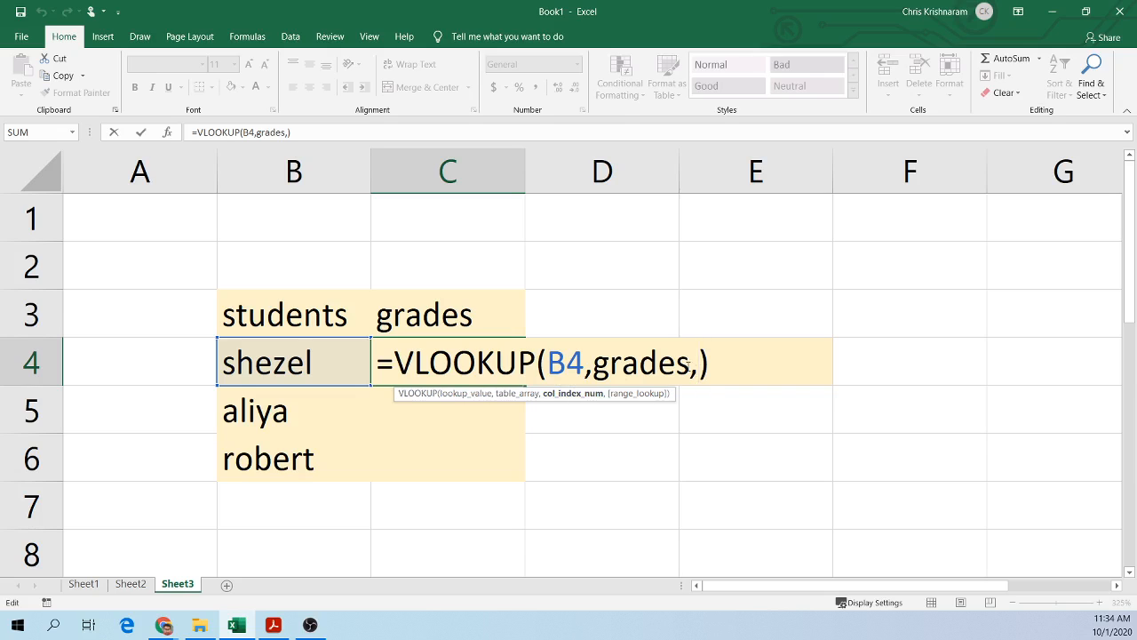
type("2,flasee")
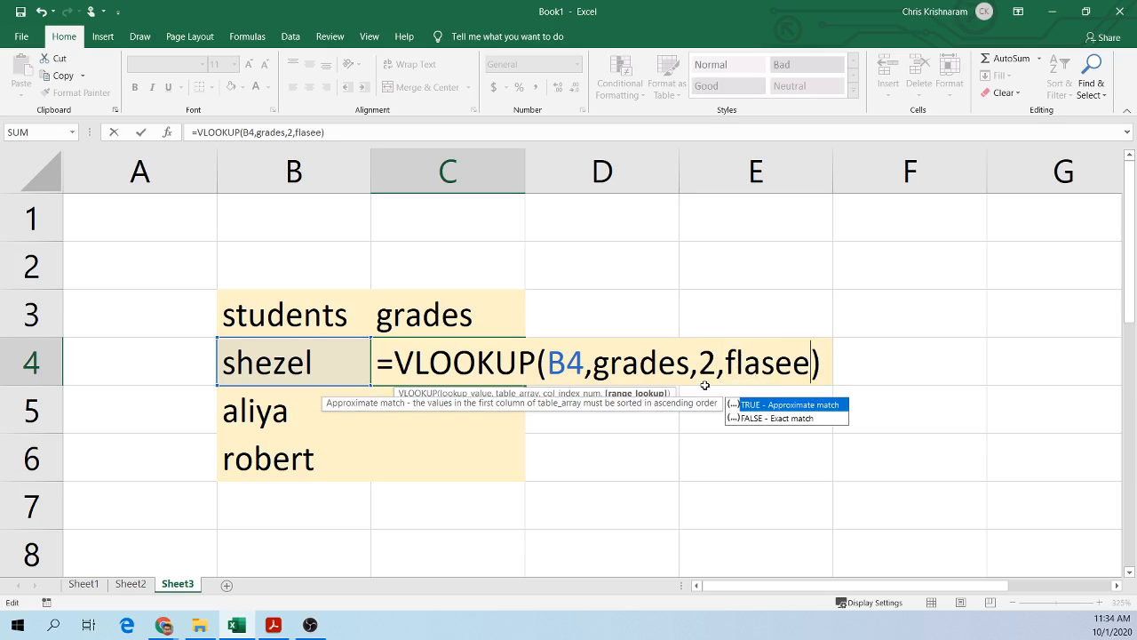
left_click(782, 418)
double_click(781, 418)
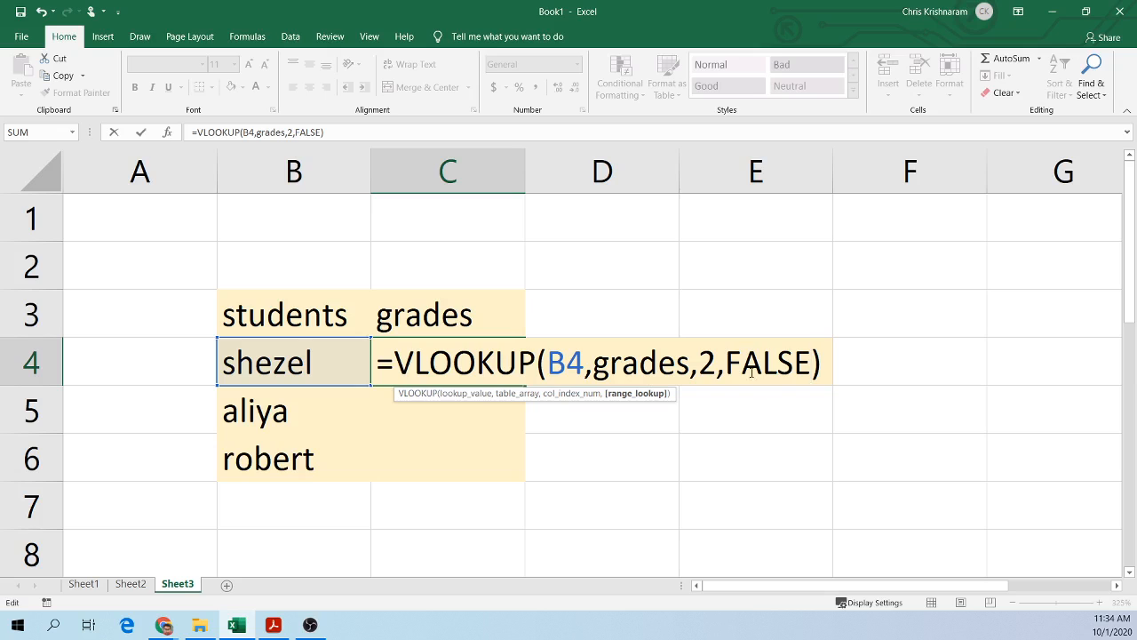
key("Return")
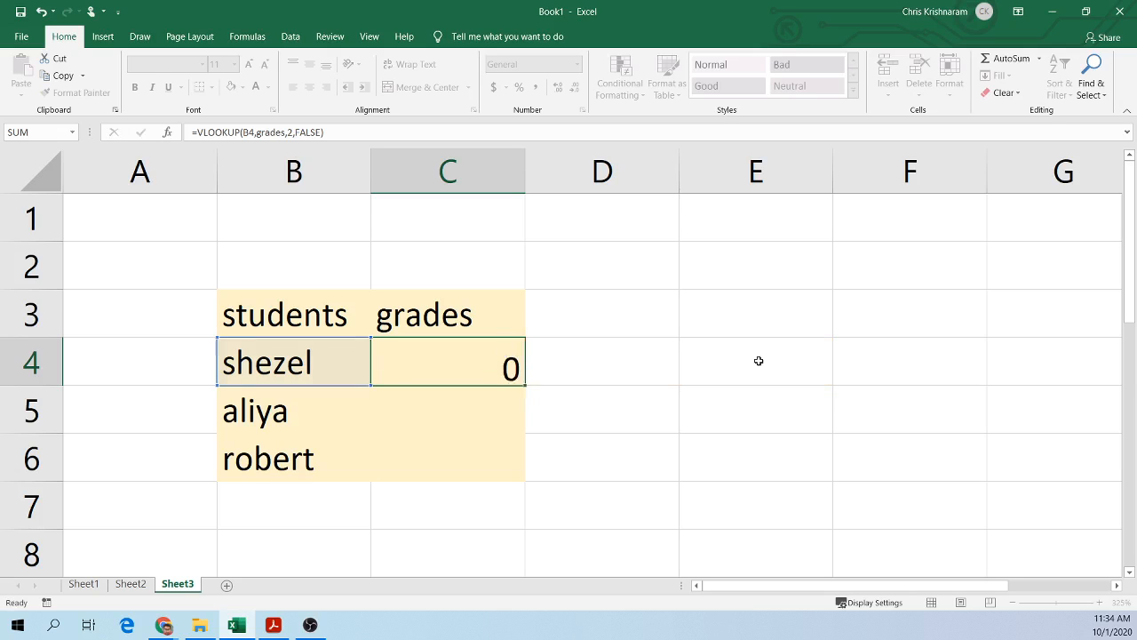
Step: Change shezel's grade on Sheet2 to 10
left_click(487, 353)
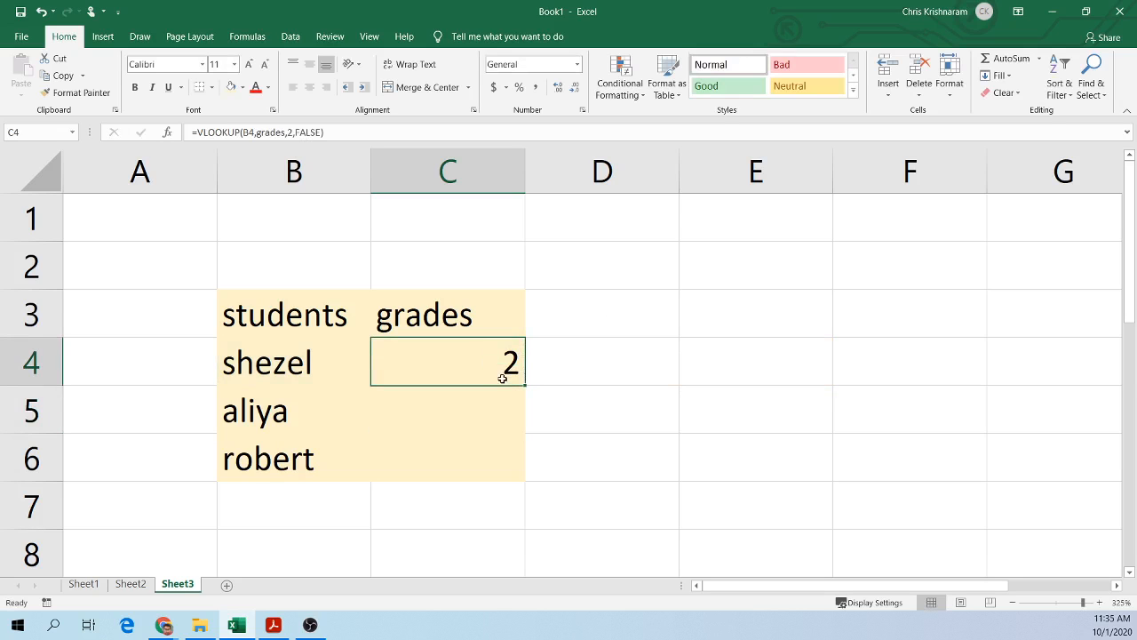
left_click(130, 584)
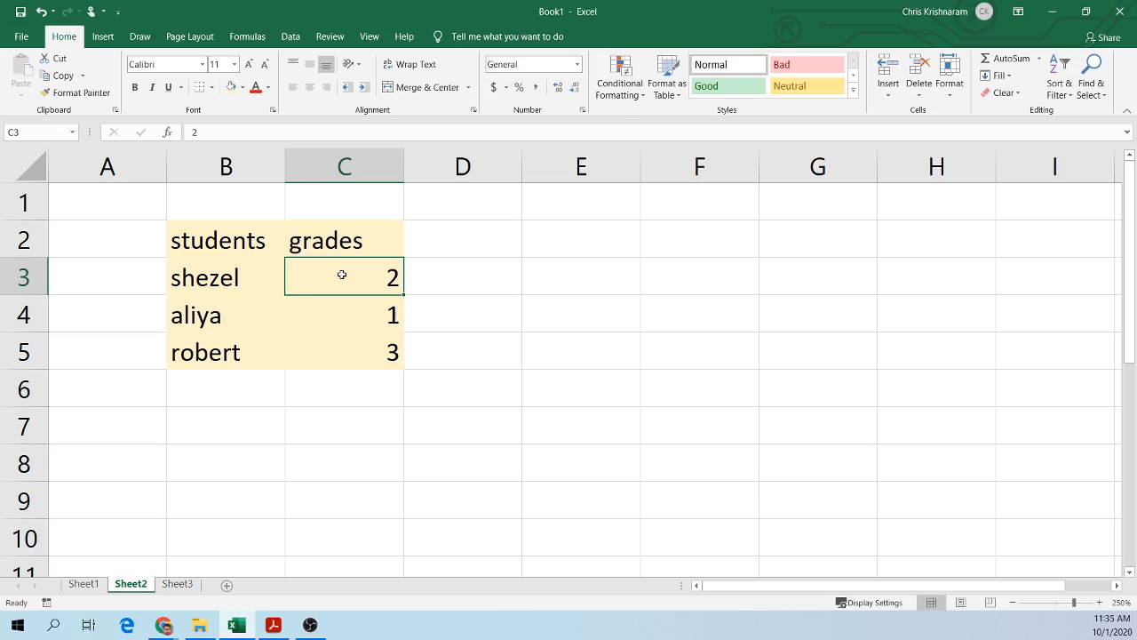
type("10")
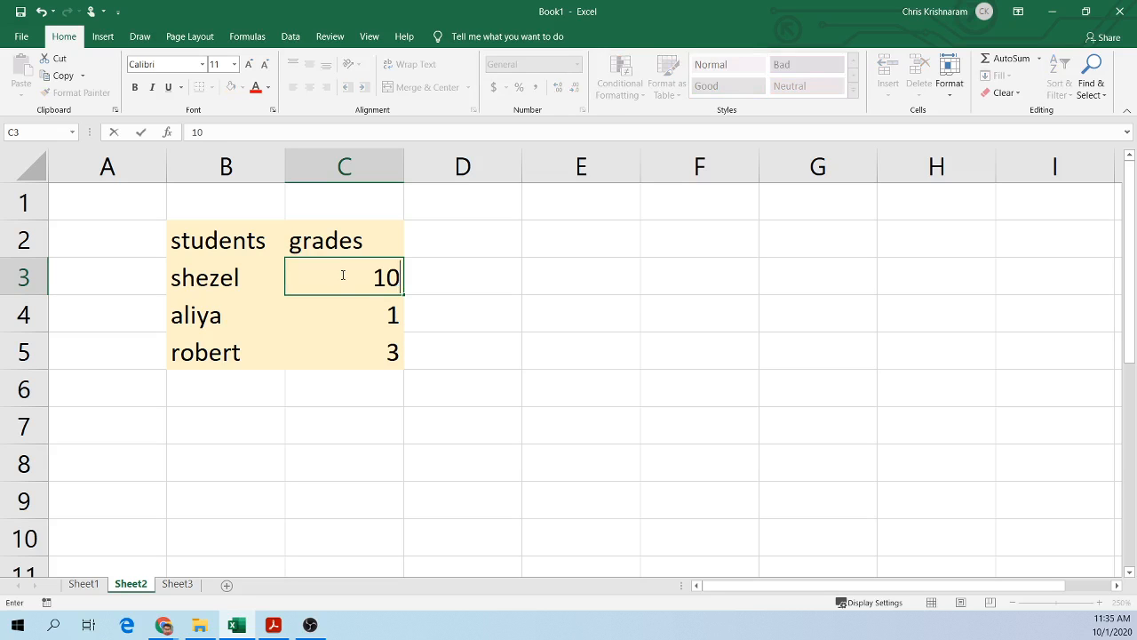
key("Return")
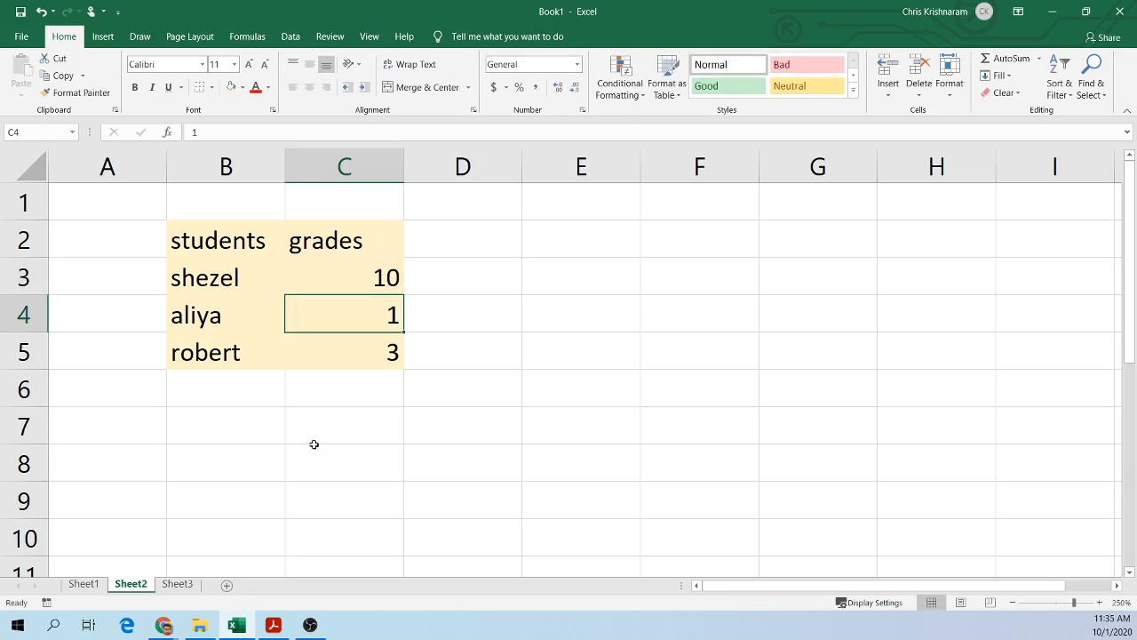
Step: Fill C4's VLOOKUP formula down to C6 and open C5's formula to check its lookup reference
left_click(176, 583)
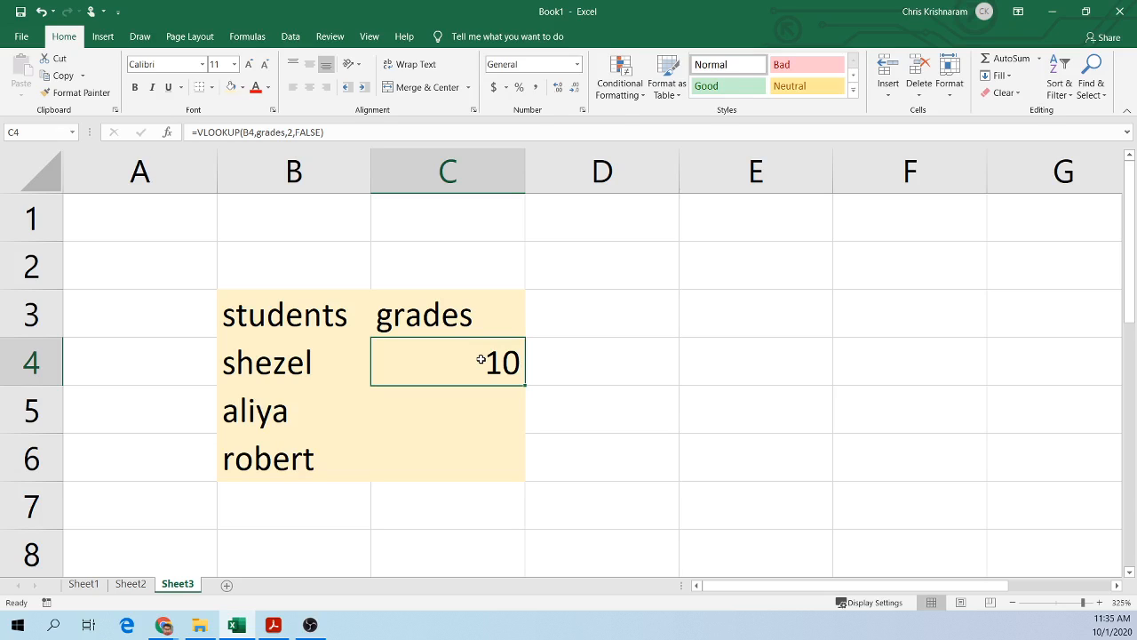
left_click_drag(526, 384, 522, 473)
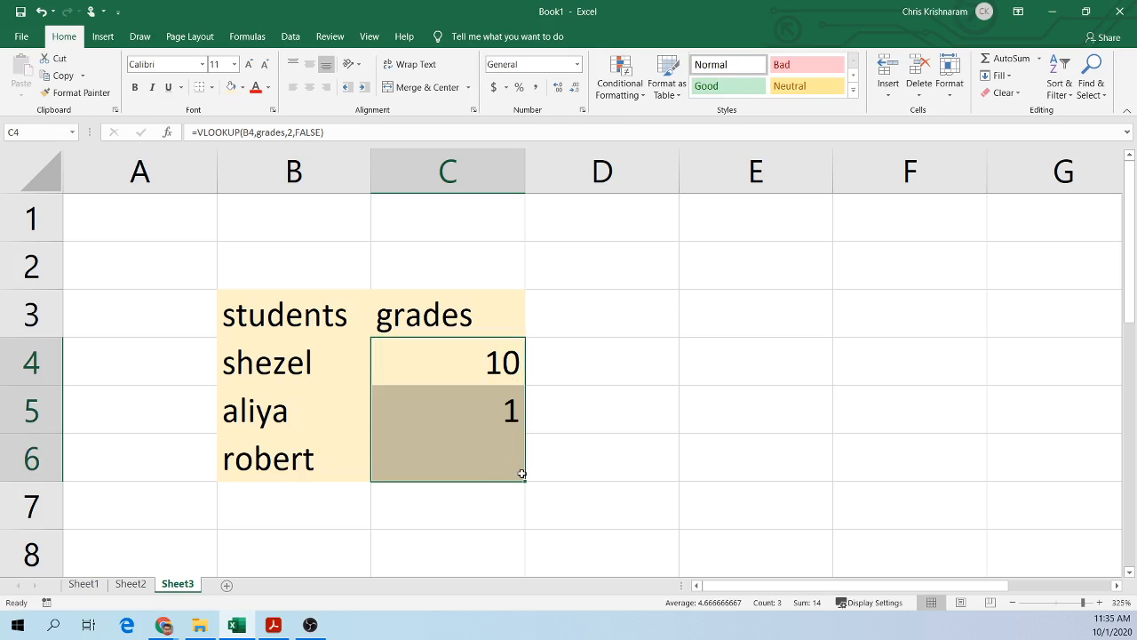
left_click(428, 422)
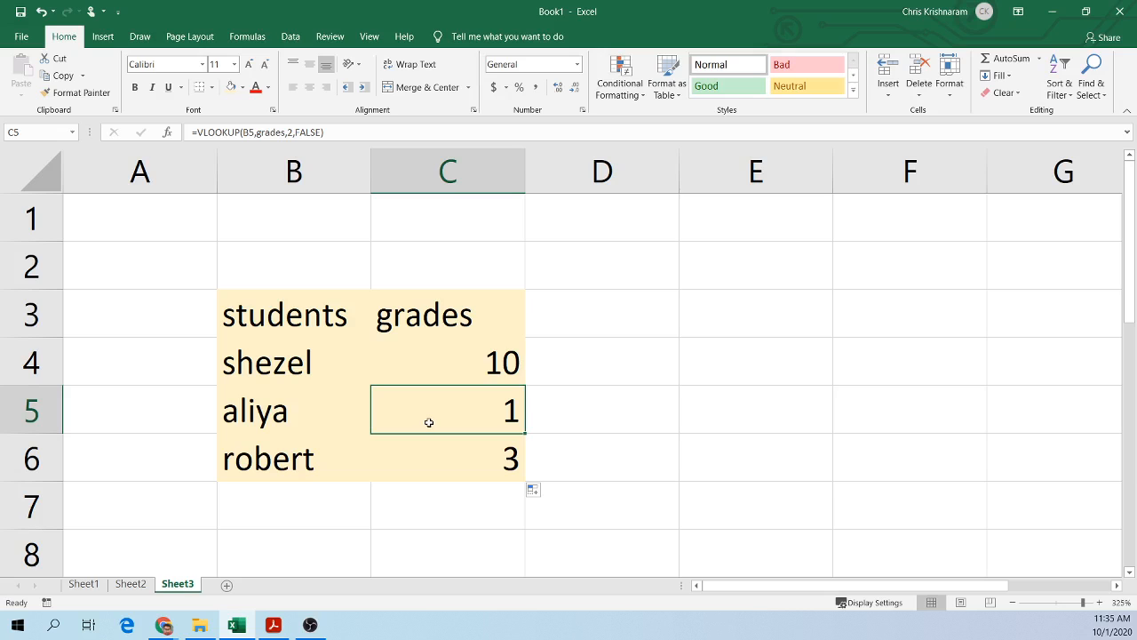
double_click(429, 422)
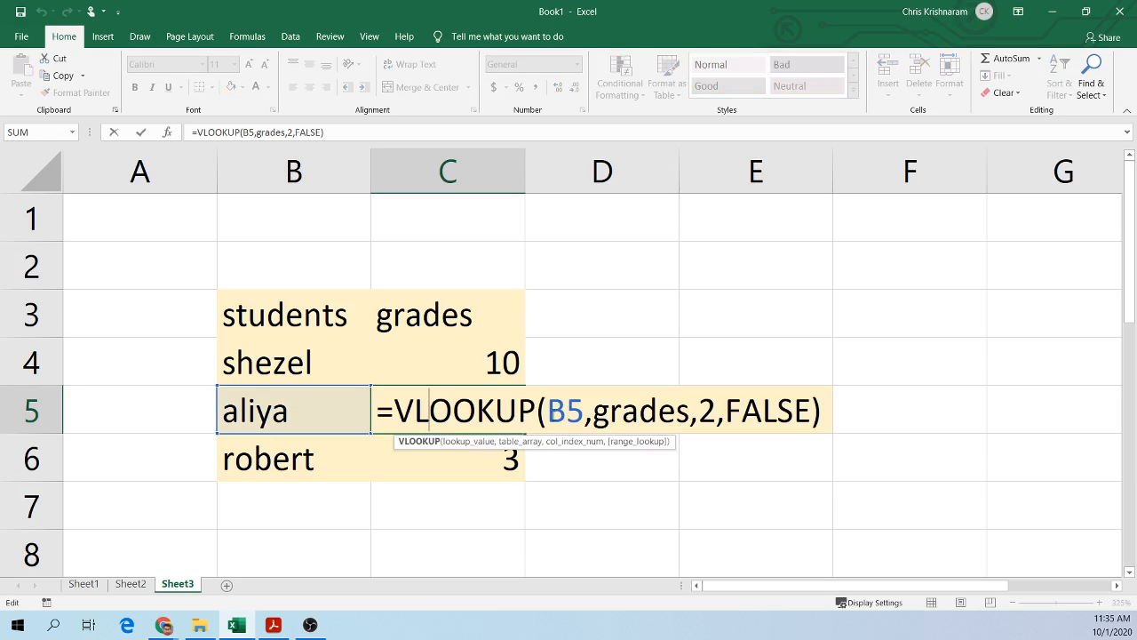
double_click(554, 411)
left_click(589, 286)
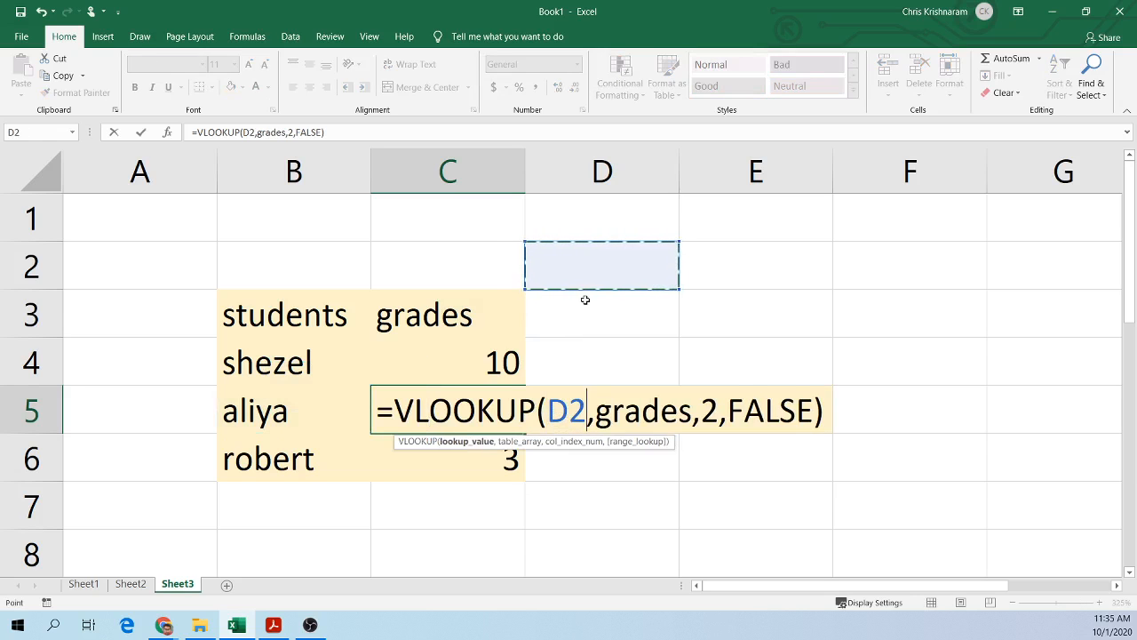
key("Escape")
Step: Show formulas on Sheet3 and autofit column C to display them in full
key("ctrl+grave")
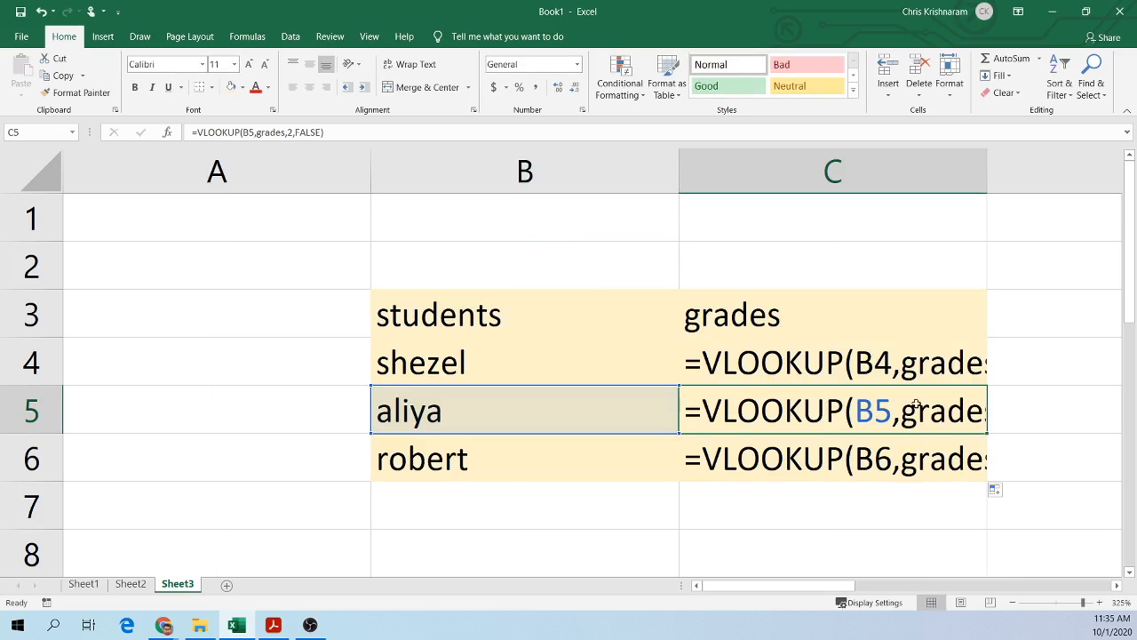
left_click(989, 177)
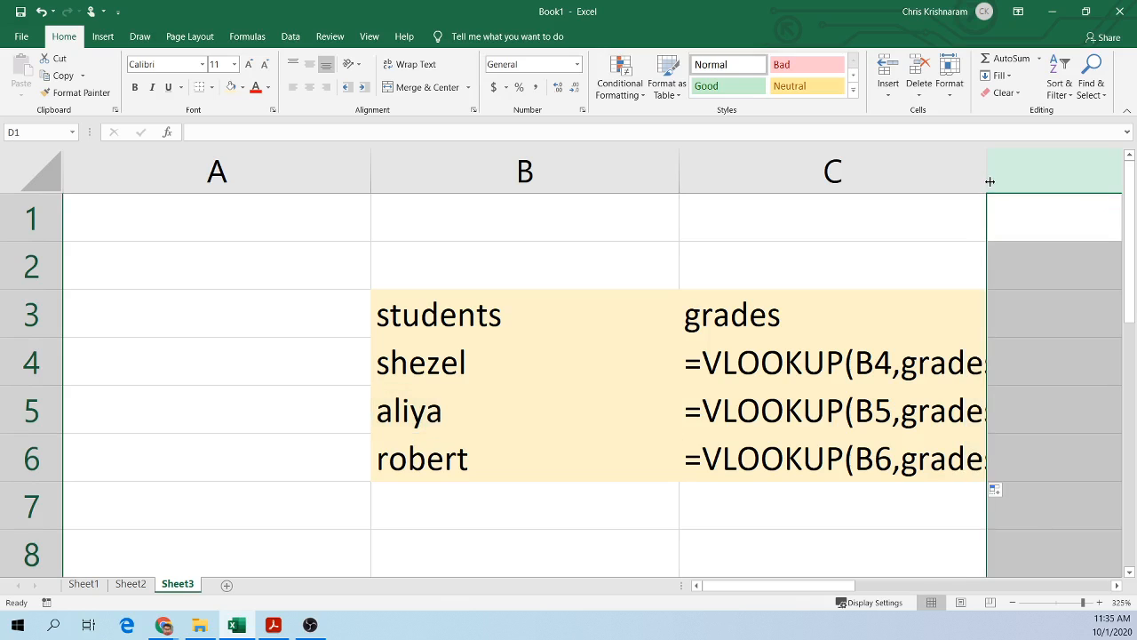
double_click(987, 178)
left_click_drag(838, 592, 887, 592)
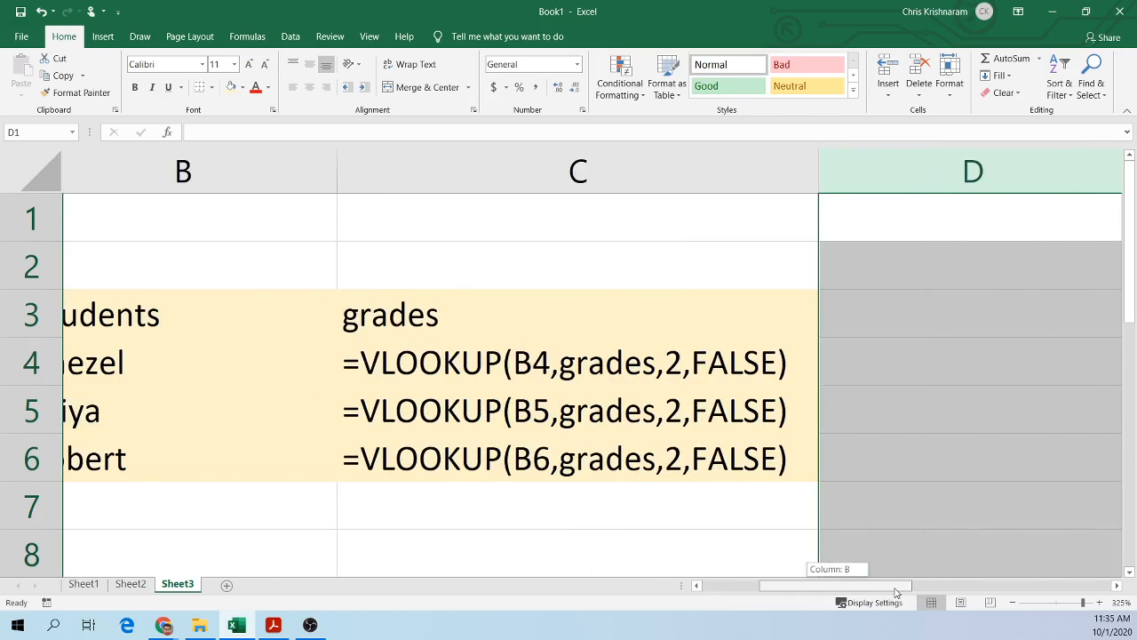
left_click(777, 282)
left_click(563, 366)
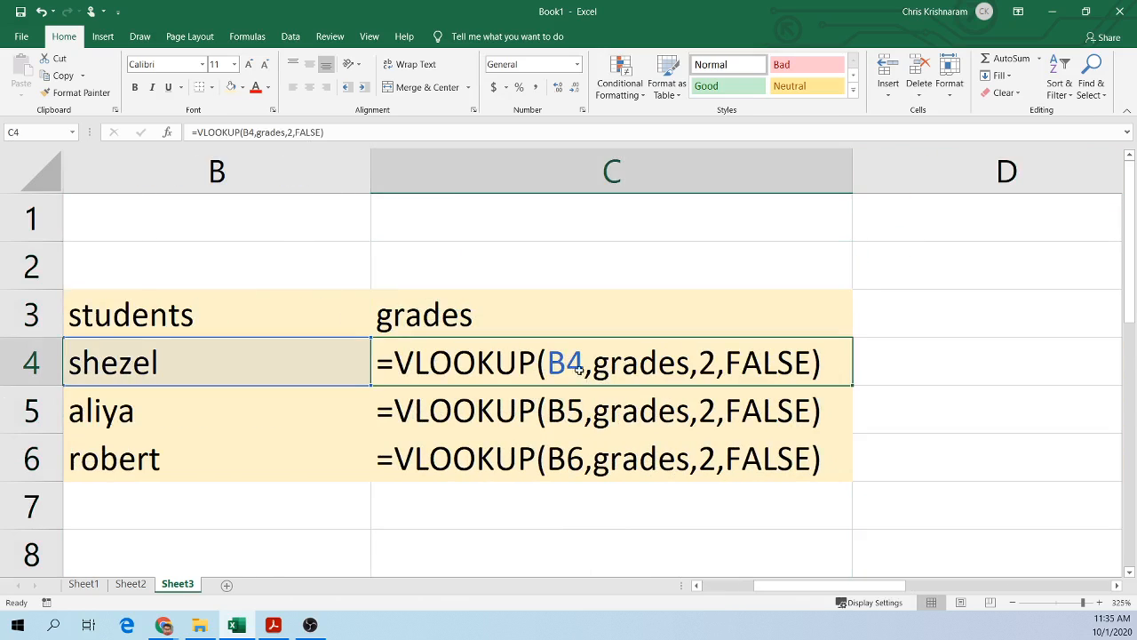
Step: Step through the VLOOKUP formulas in C4 to C6 to check each lookup cell, then switch back from showing formulas to values
left_click(569, 422)
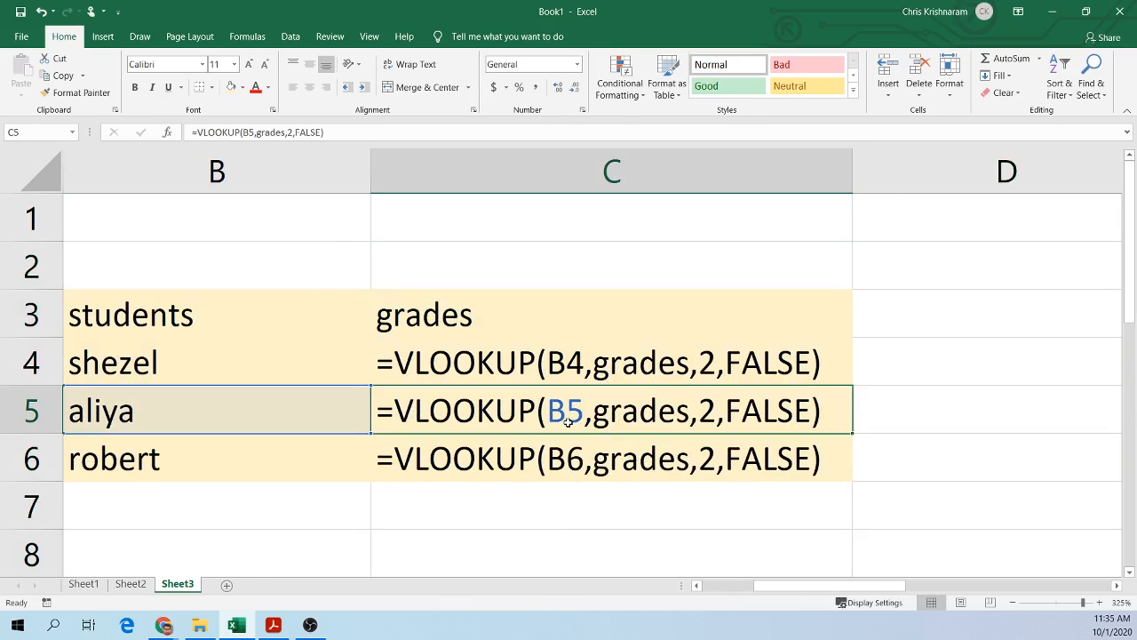
left_click(566, 466)
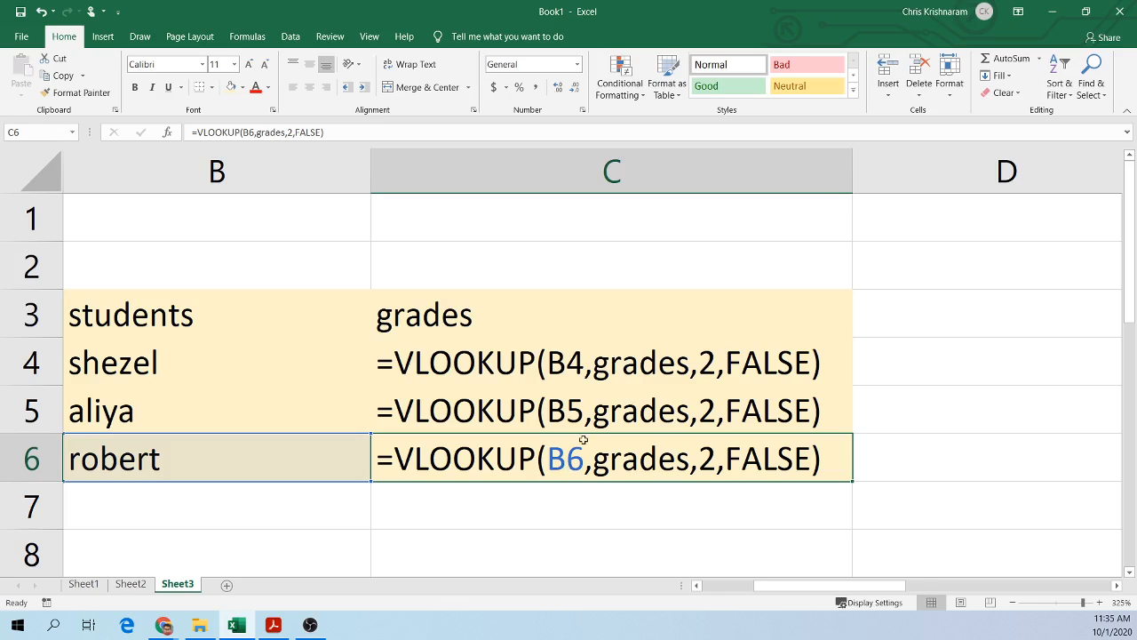
left_click(635, 373)
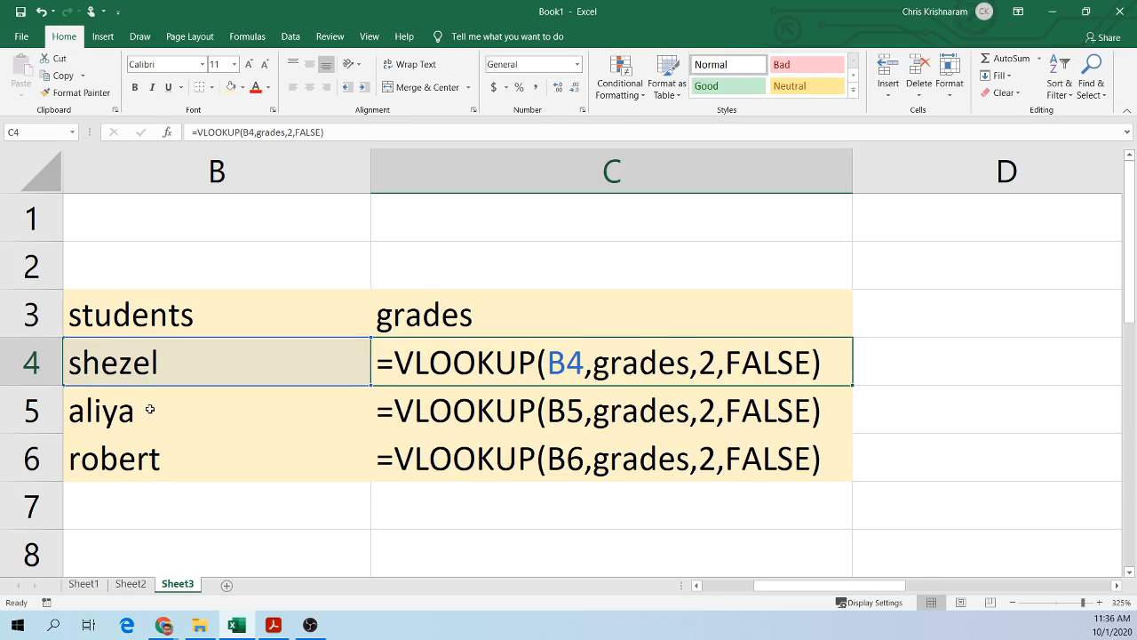
left_click(168, 460)
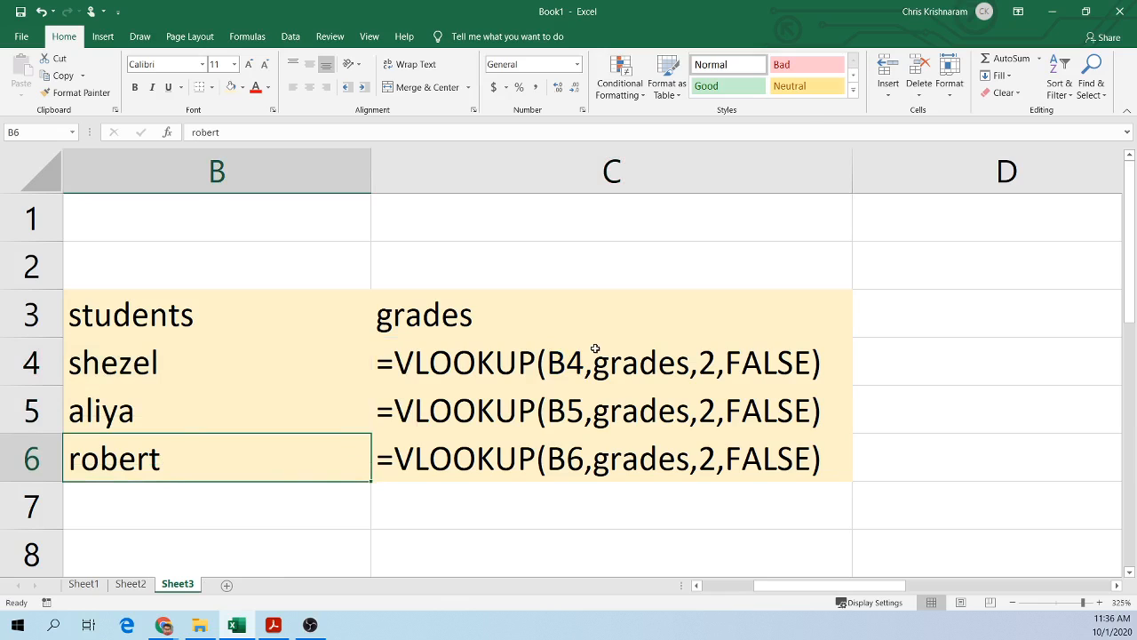
key("ctrl+grave")
Step: Change robert's grade on Sheet2 to 1000
left_click(130, 583)
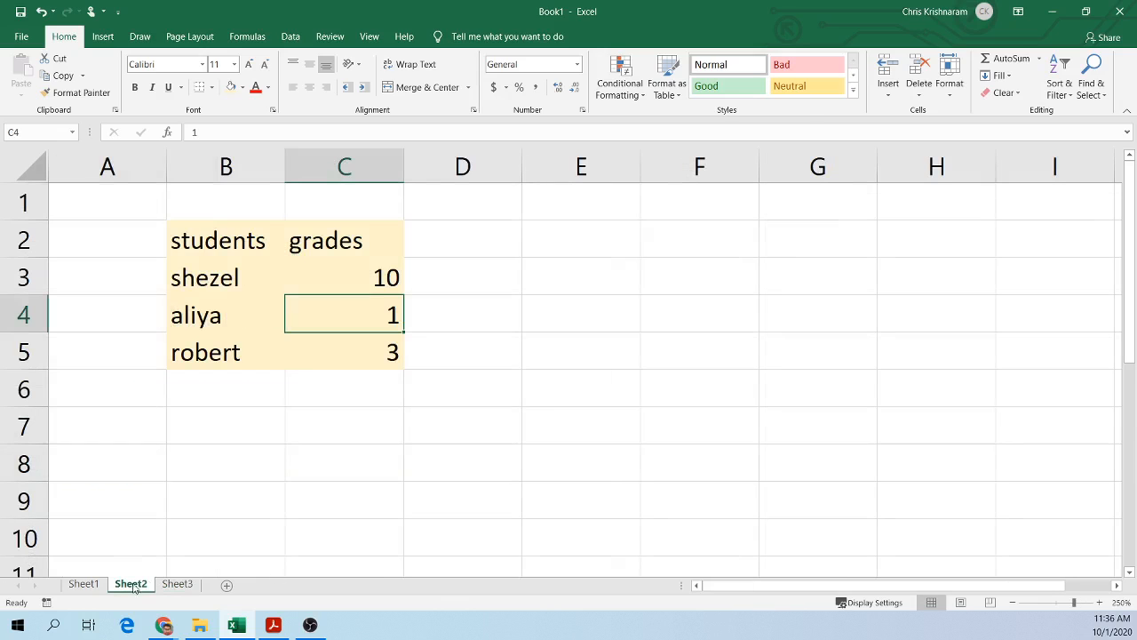
left_click(372, 343)
type("1000")
key("Return")
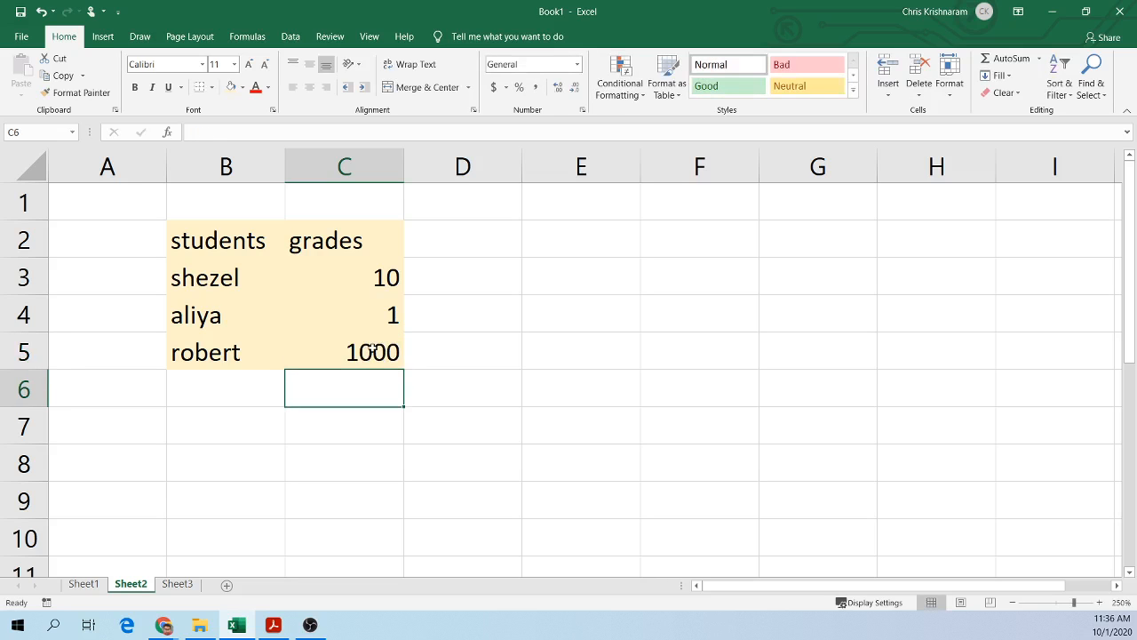
Step: Return to Sheet3 and inspect robert's looked-up grade in C6 at a slightly smaller zoom
left_click(188, 585)
left_click(413, 462)
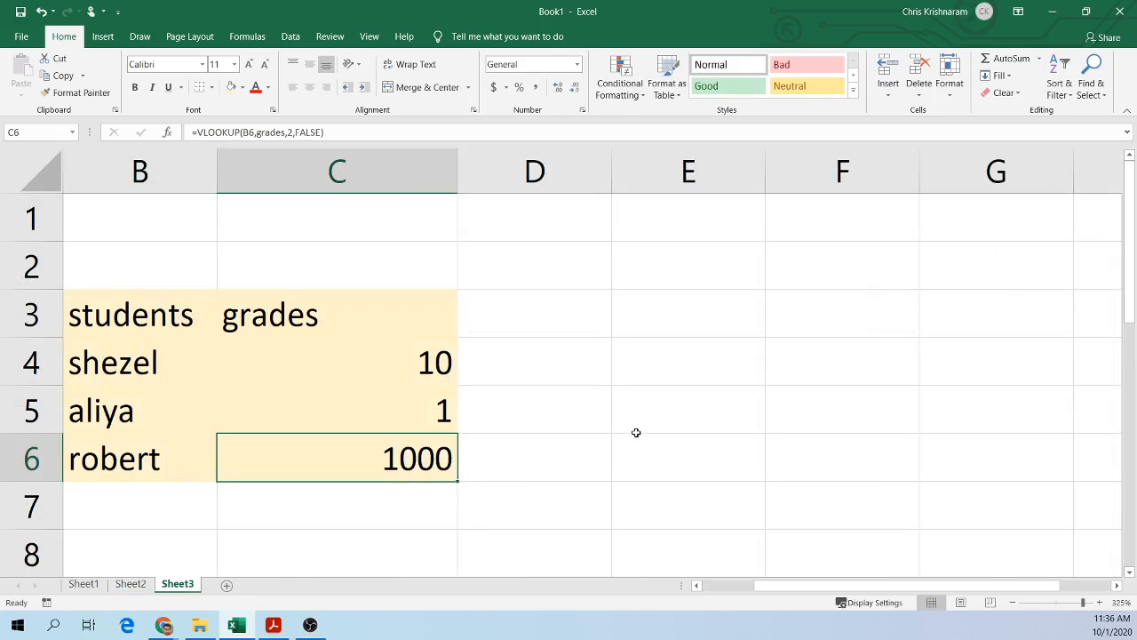
left_click(1011, 602)
left_click(786, 360)
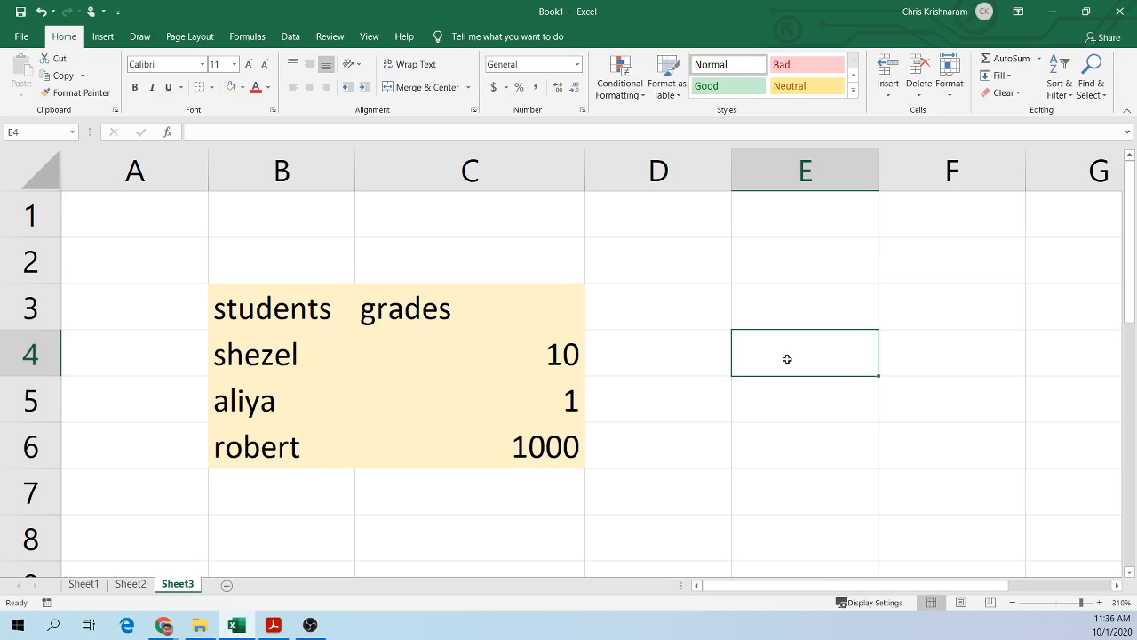
Step: Select B2:C5 on Sheet2 and compare it with Sheet3 to review the extent of the grades named range
left_click(147, 583)
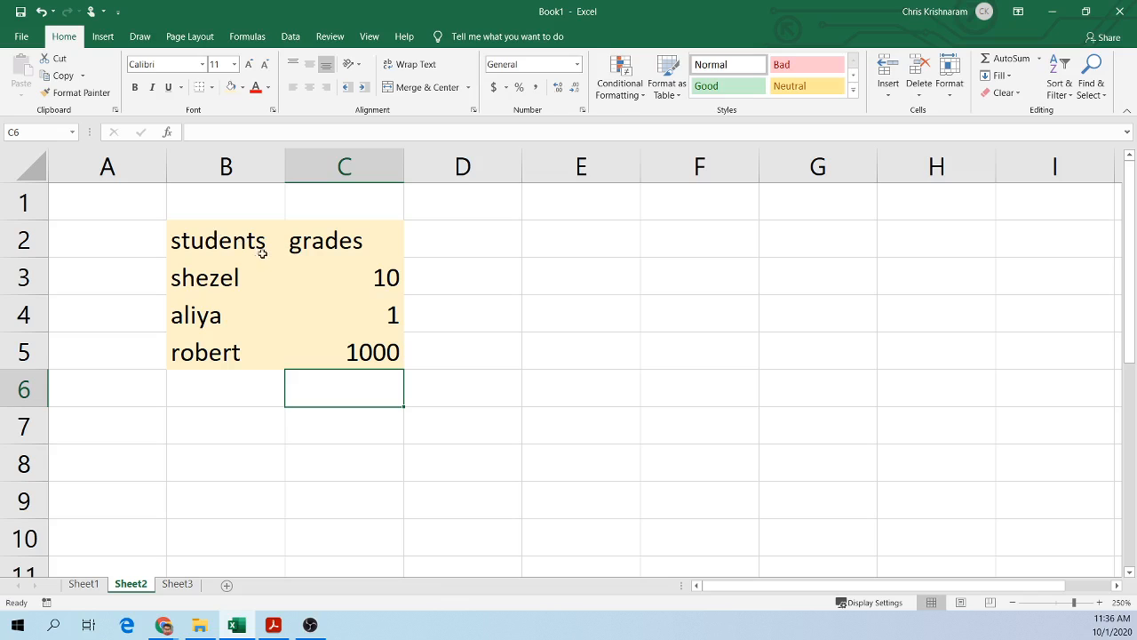
left_click_drag(208, 234, 355, 352)
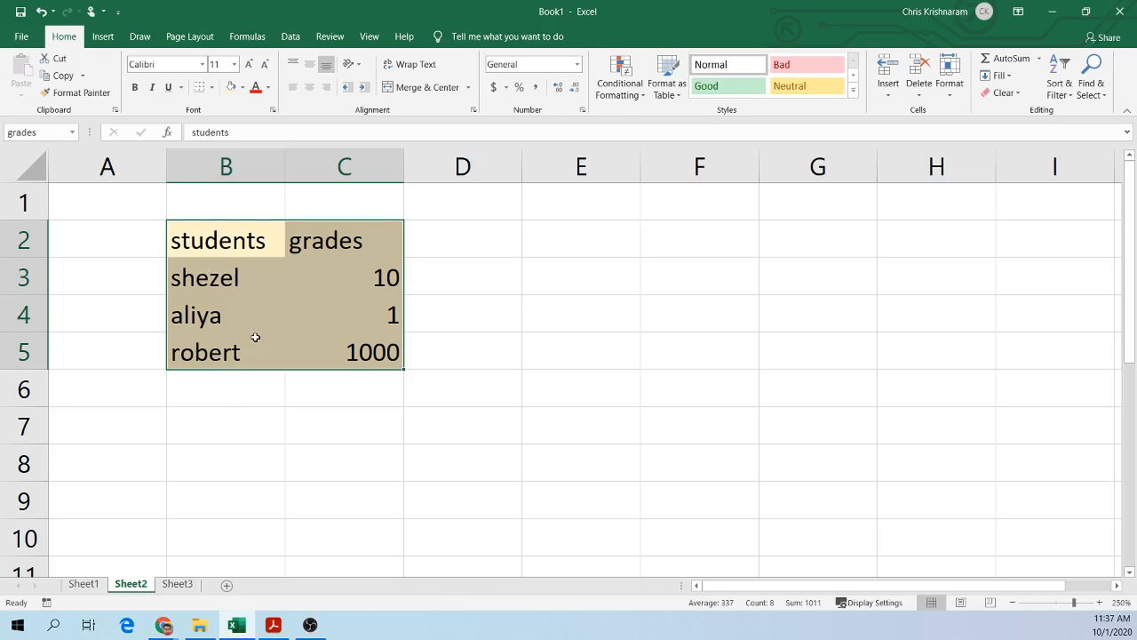
left_click(228, 242)
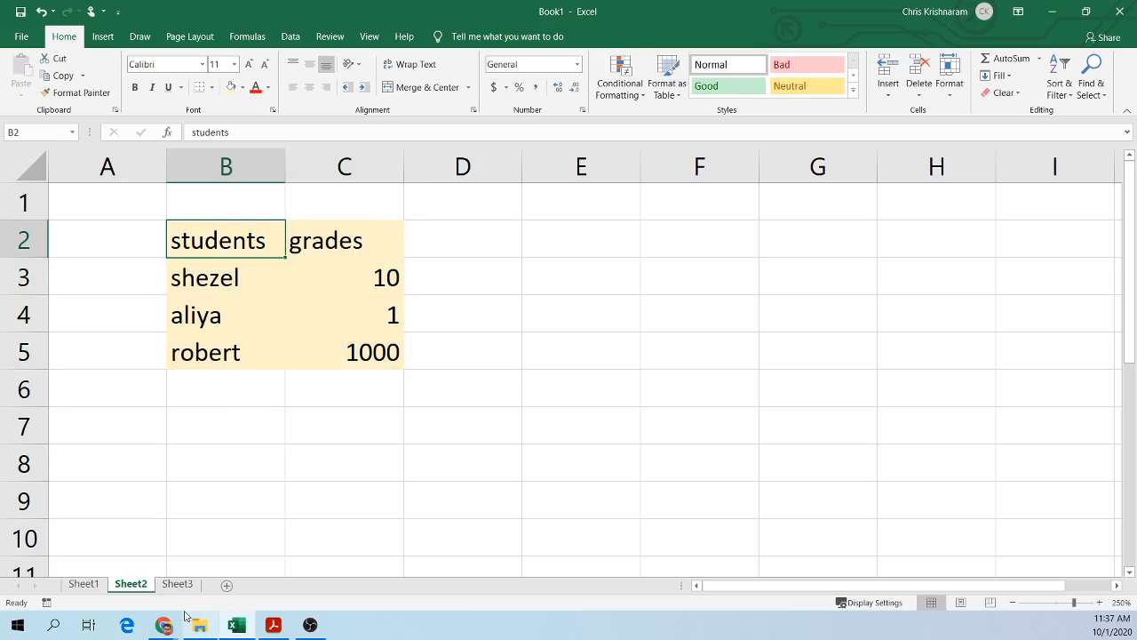
left_click(177, 584)
left_click(281, 315)
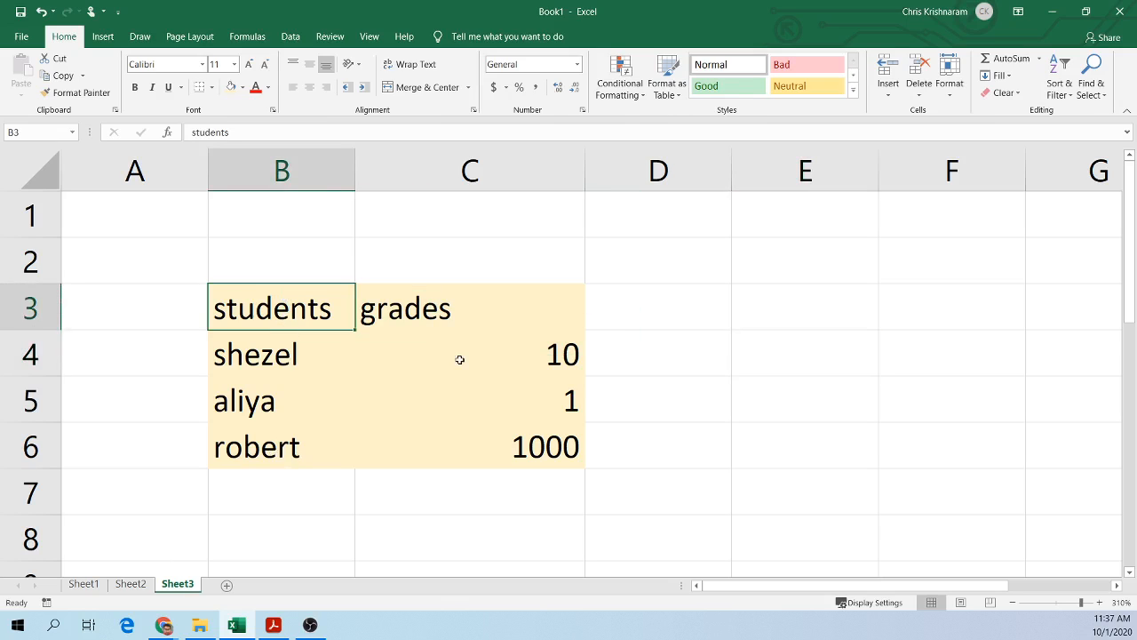
left_click(130, 583)
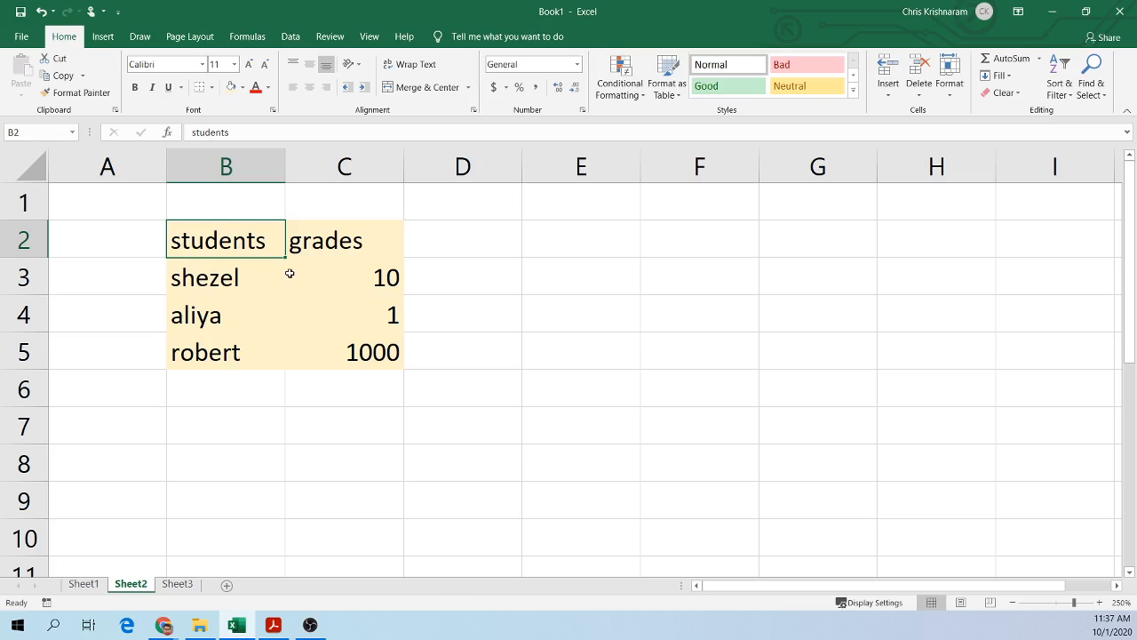
left_click(379, 366, "shift")
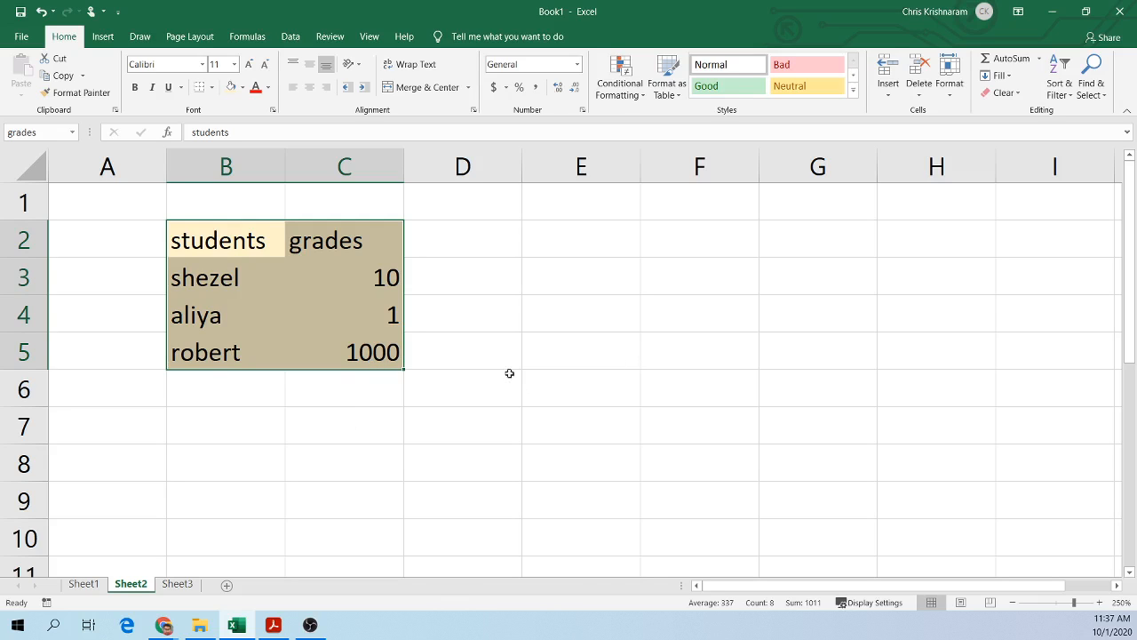
Step: Switch to the PDF guide in Adobe Acrobat Reader and scroll to the RANK function section
left_click(273, 624)
scroll(456, 442, "up", 10)
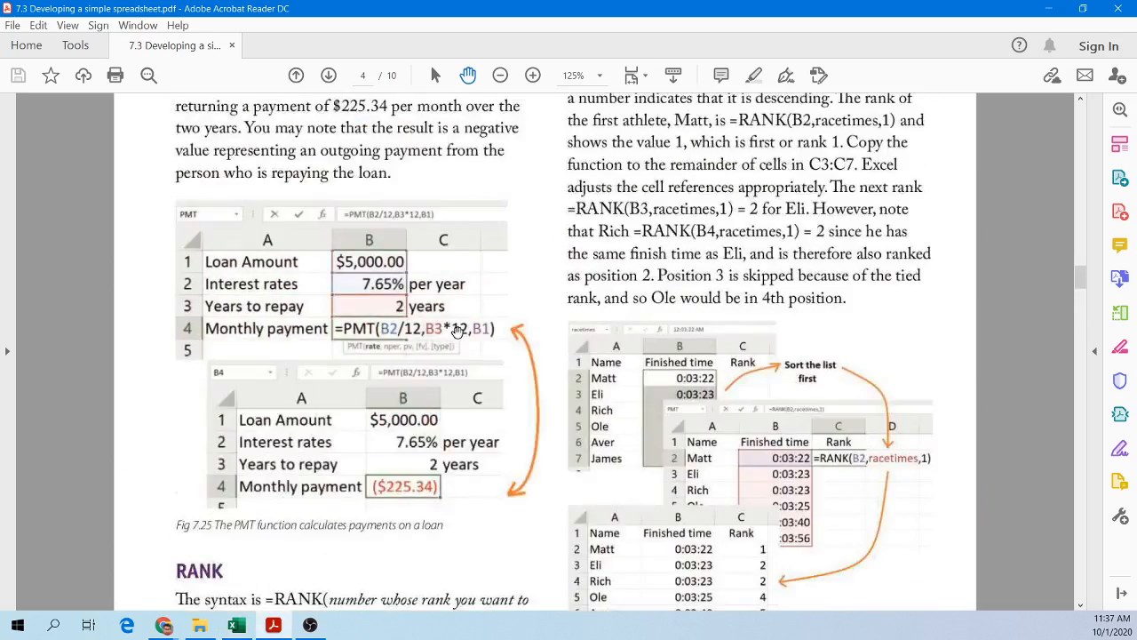
scroll(355, 319, "down", 5)
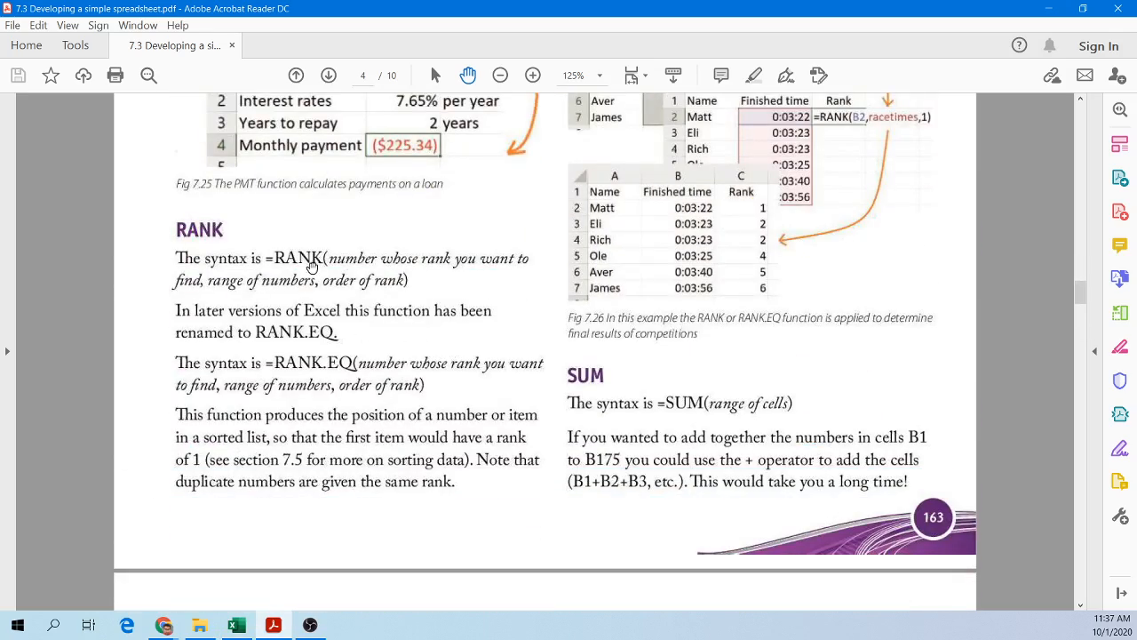
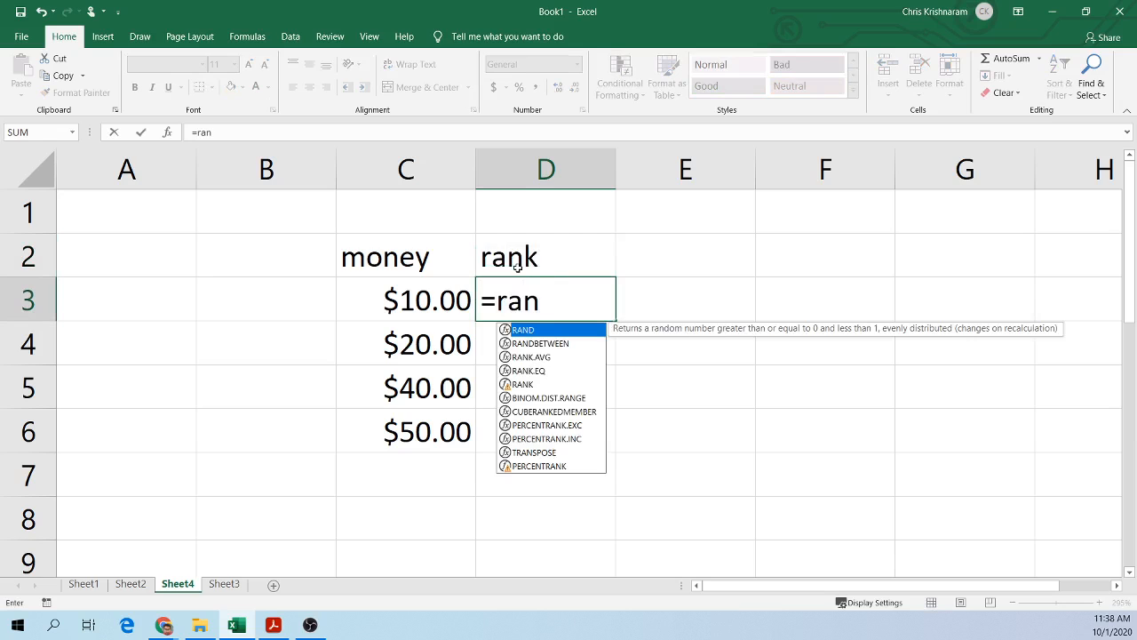
Step: Start a RANK.EQ formula in D3 and consult the RANK syntax in the PDF guide before returning to the workbook
left_click(536, 371)
double_click(536, 370)
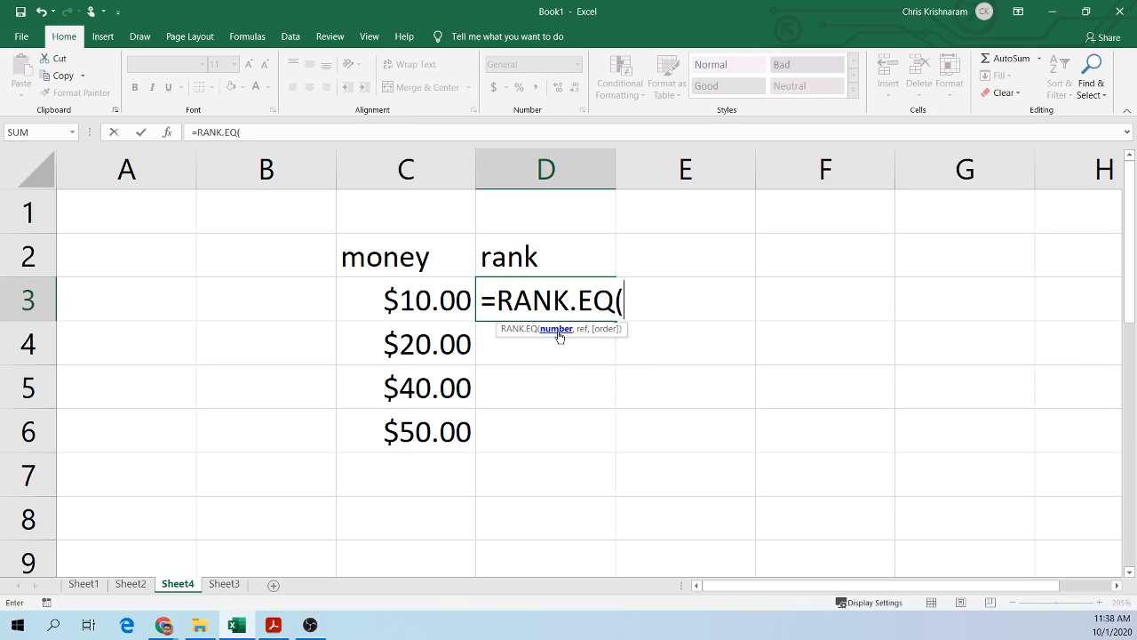
left_click(242, 627)
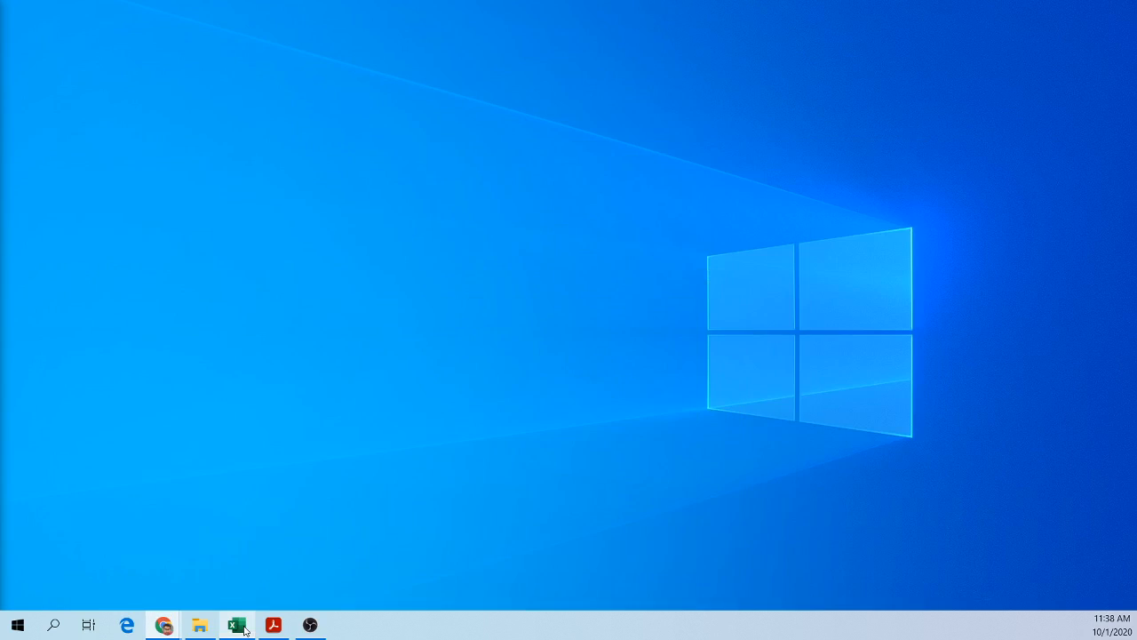
left_click(245, 629)
left_click(274, 627)
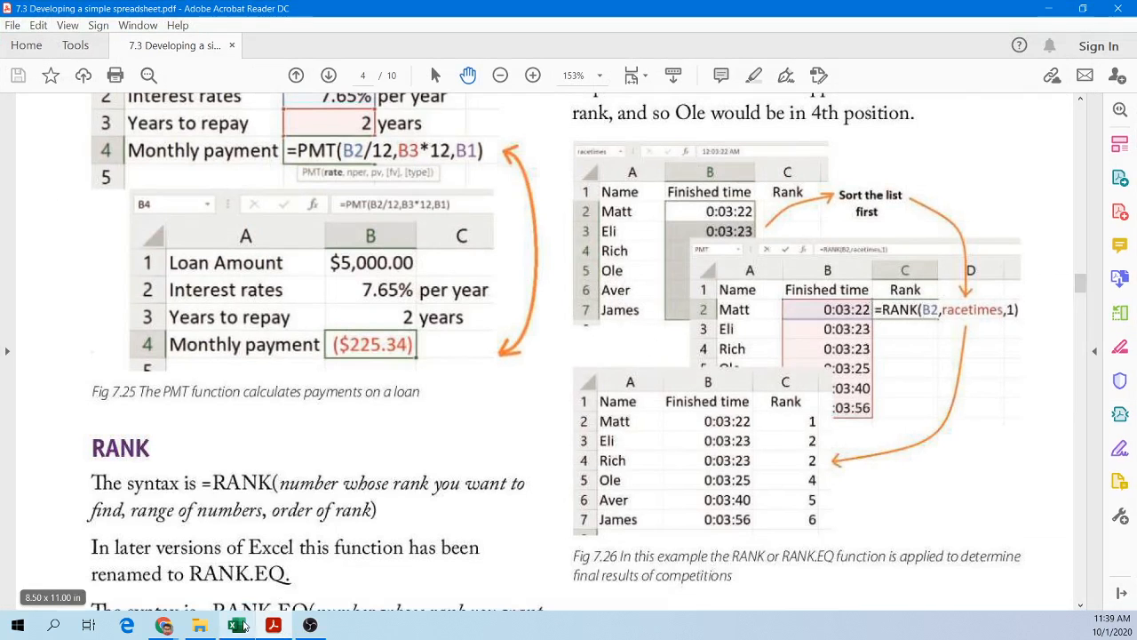
left_click(236, 625)
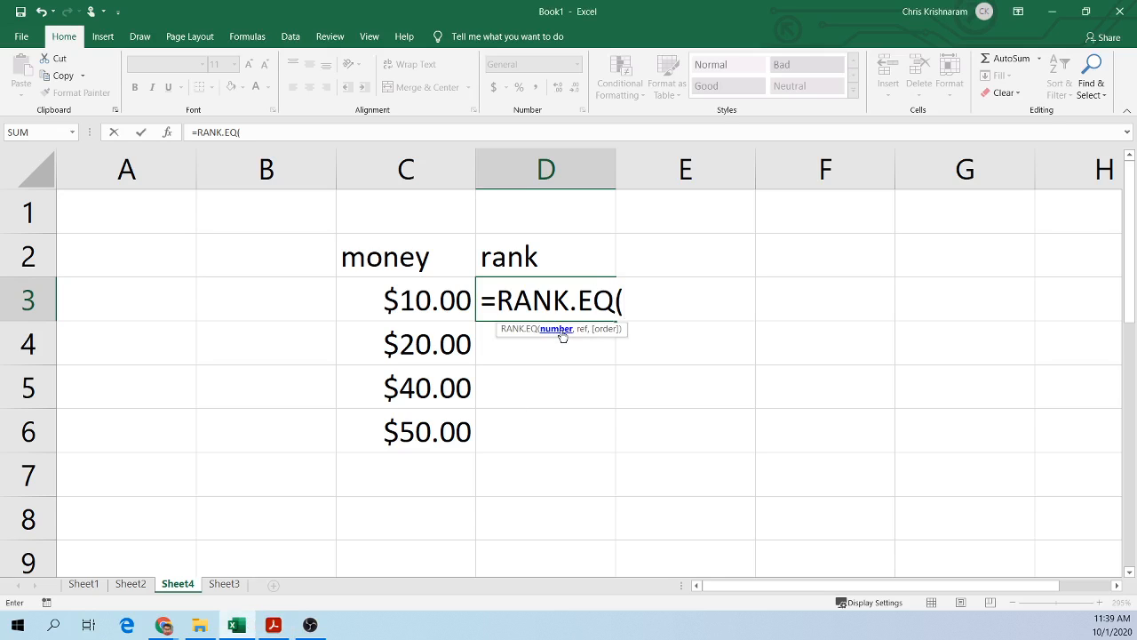
Step: Complete D3's formula as =RANK.EQ(C3,C3:C6,1), ranking the money values in ascending order
left_click(413, 301)
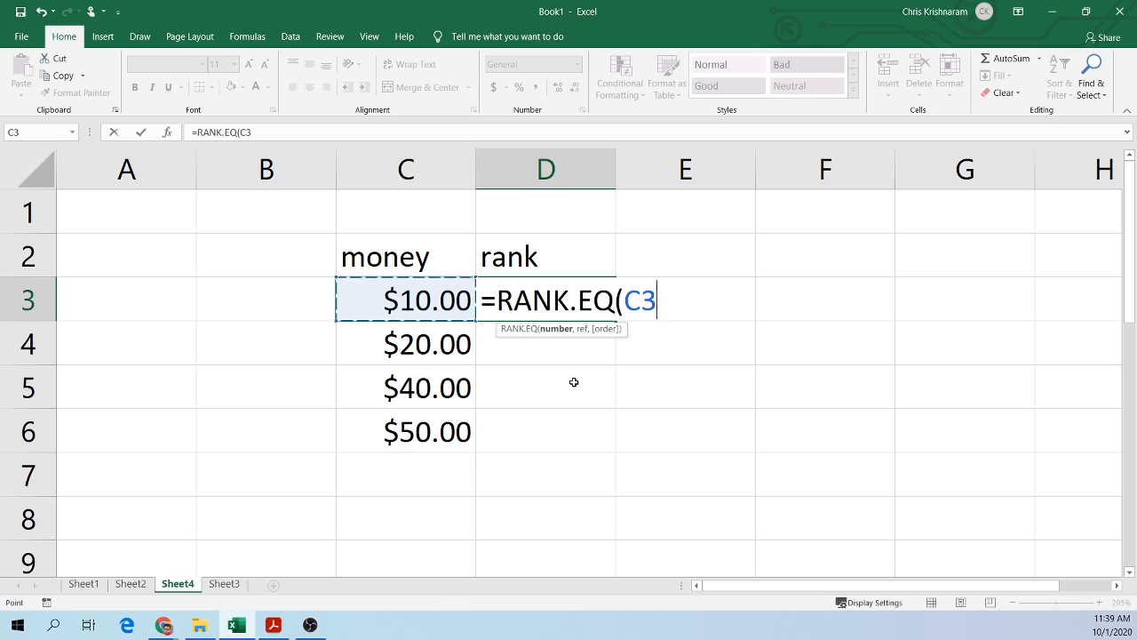
type(",")
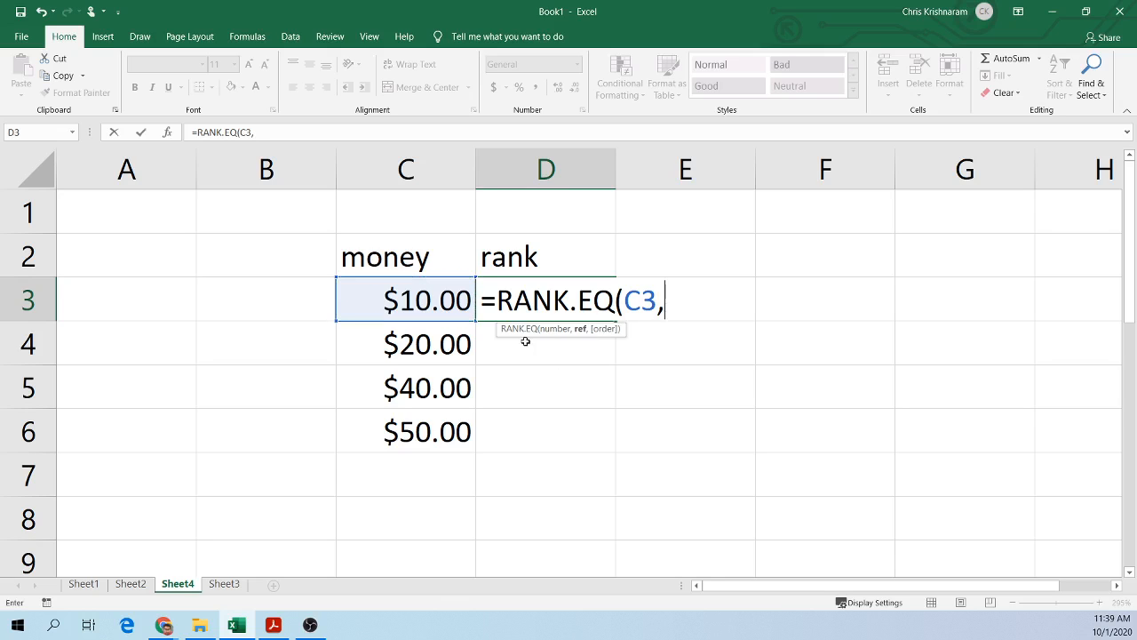
left_click_drag(356, 299, 417, 425)
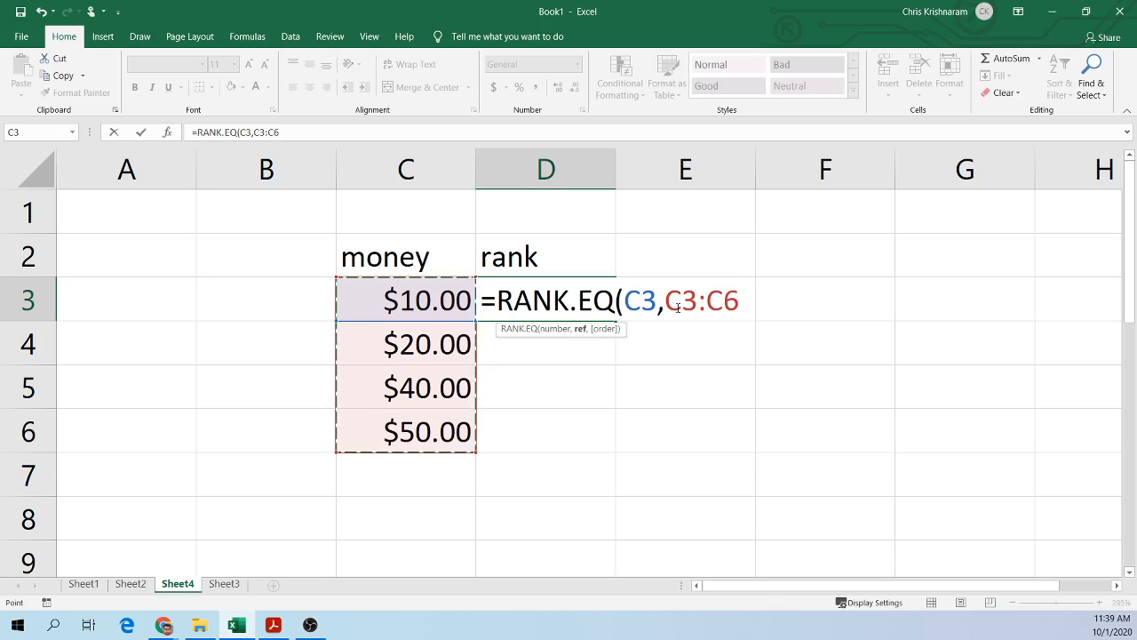
left_click_drag(664, 300, 744, 310)
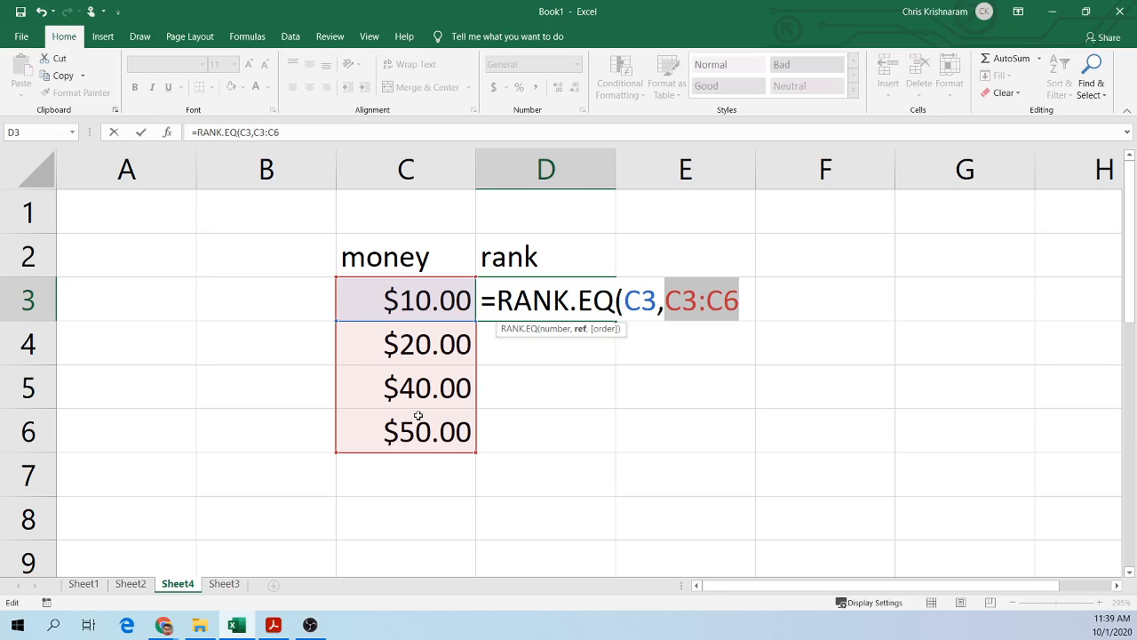
left_click(734, 320)
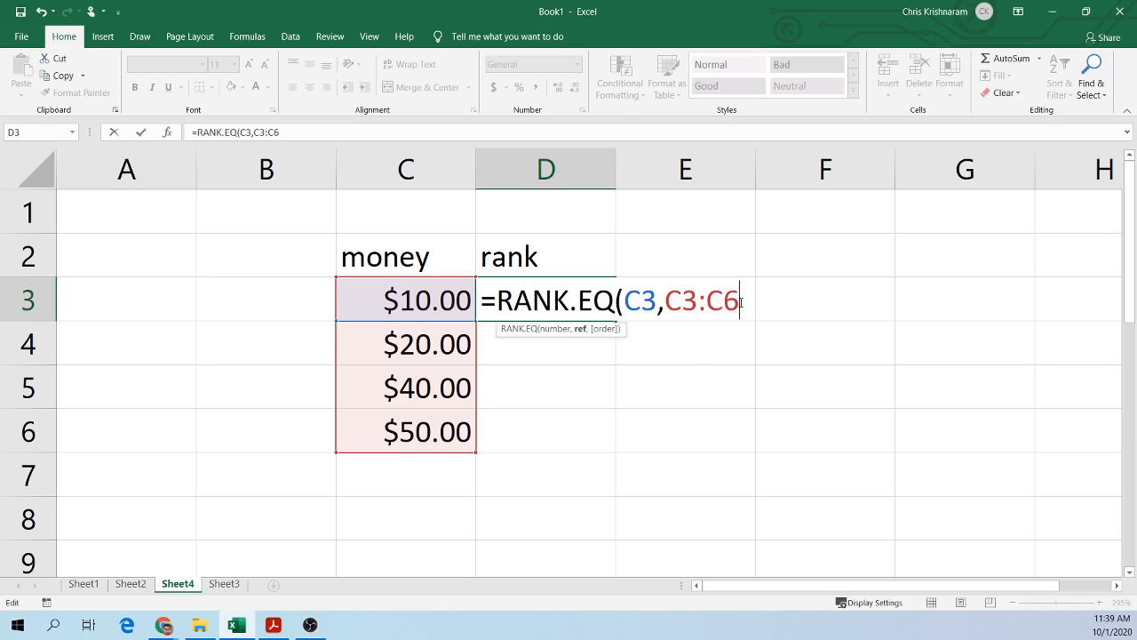
type(",")
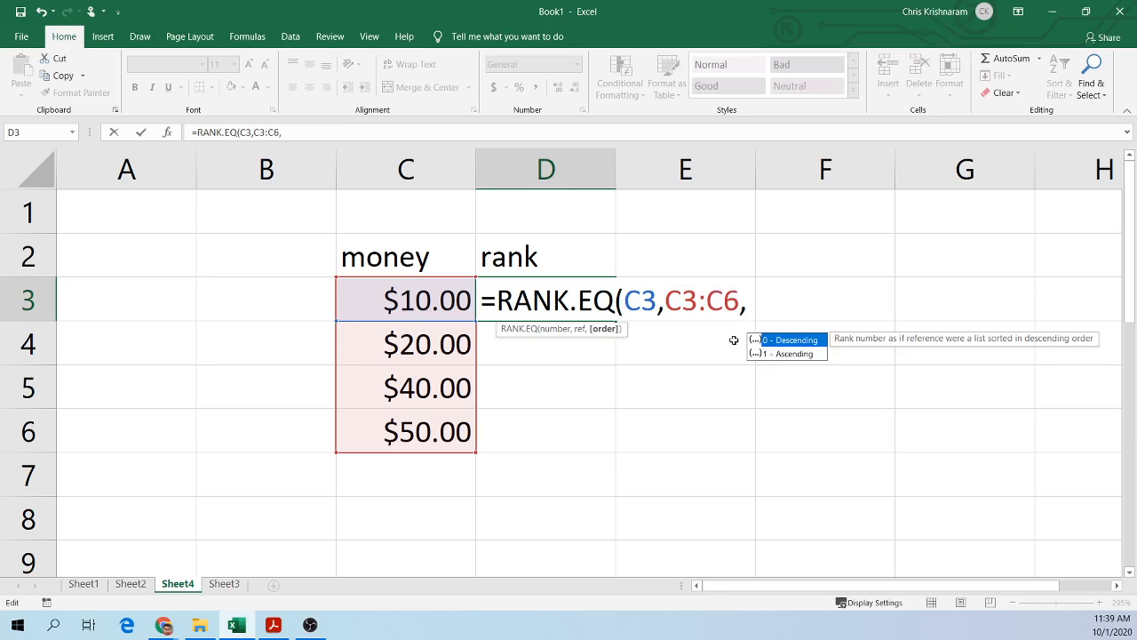
double_click(786, 353)
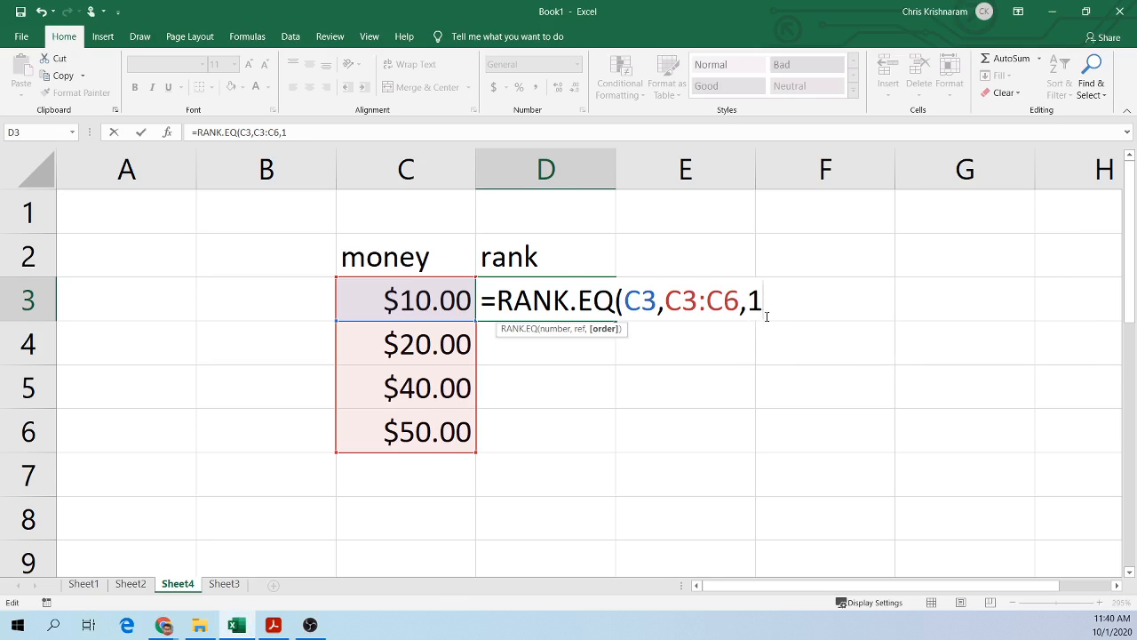
type(")")
key("Return")
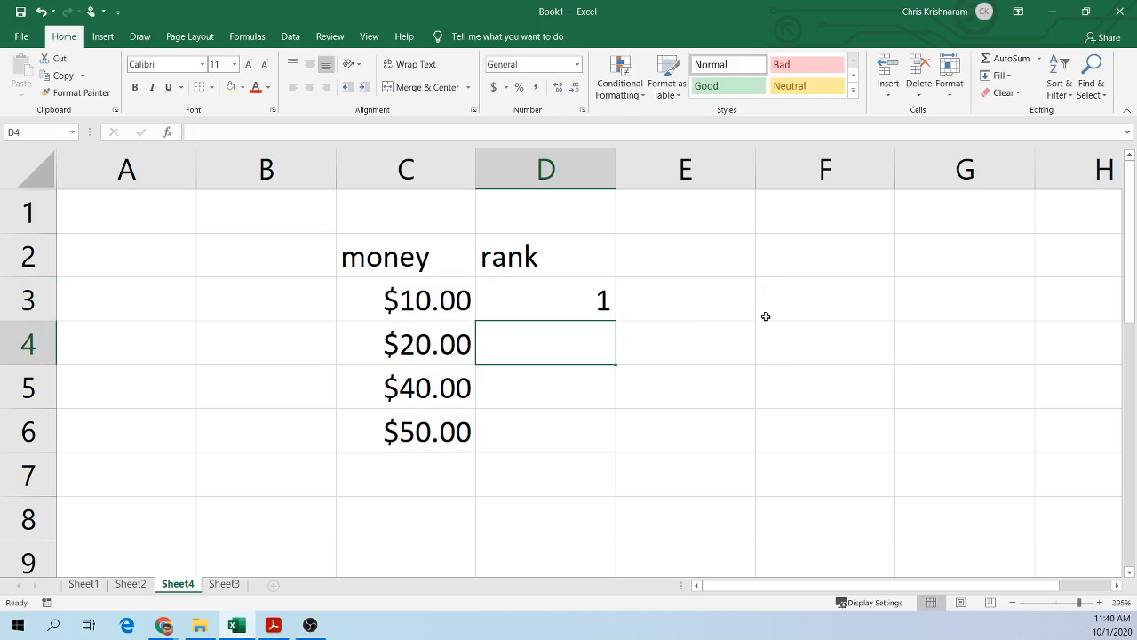
Step: Fill D3's rank formula down to D6
left_click(613, 307)
left_click_drag(615, 321, 605, 437)
left_click(690, 361)
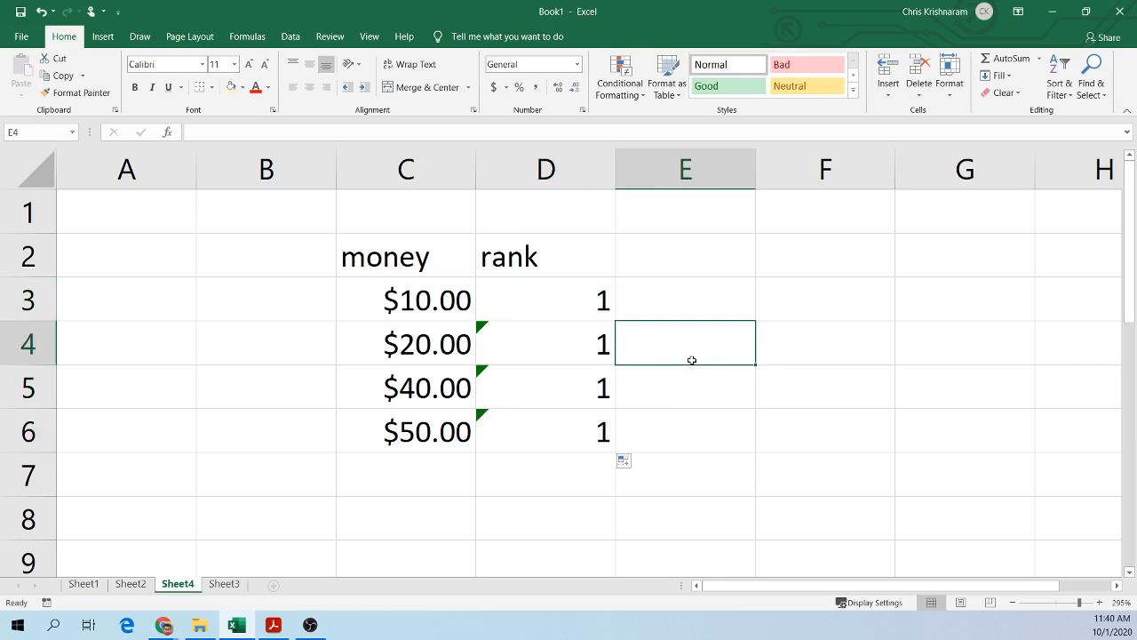
Step: Inspect the copied rank formula in D4 without changing it
left_click(520, 338)
double_click(540, 338)
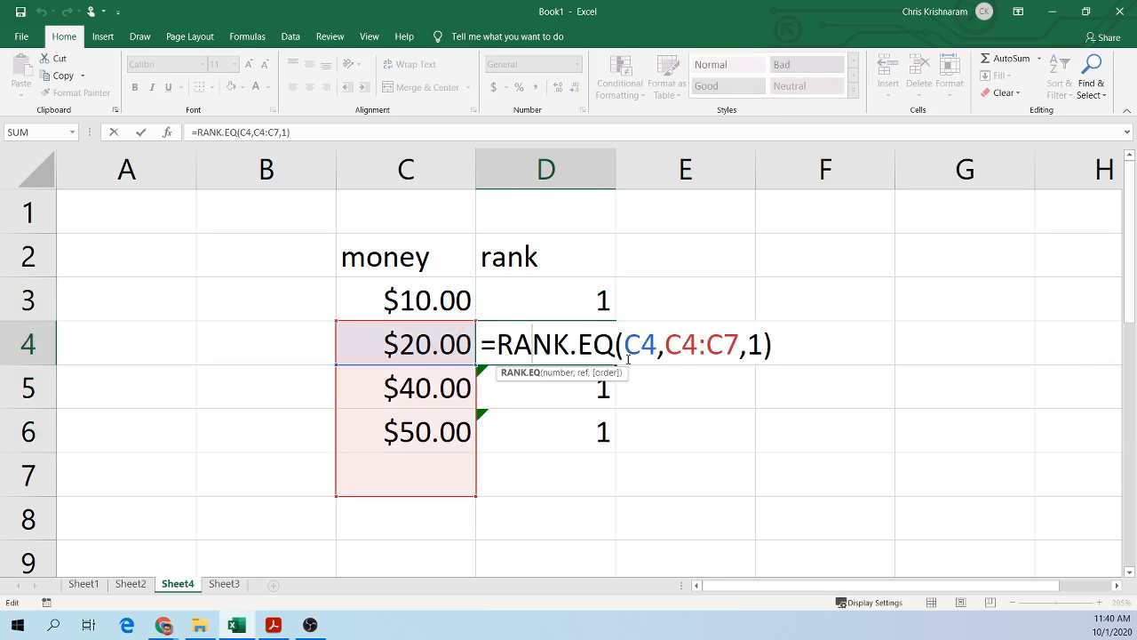
key("Escape")
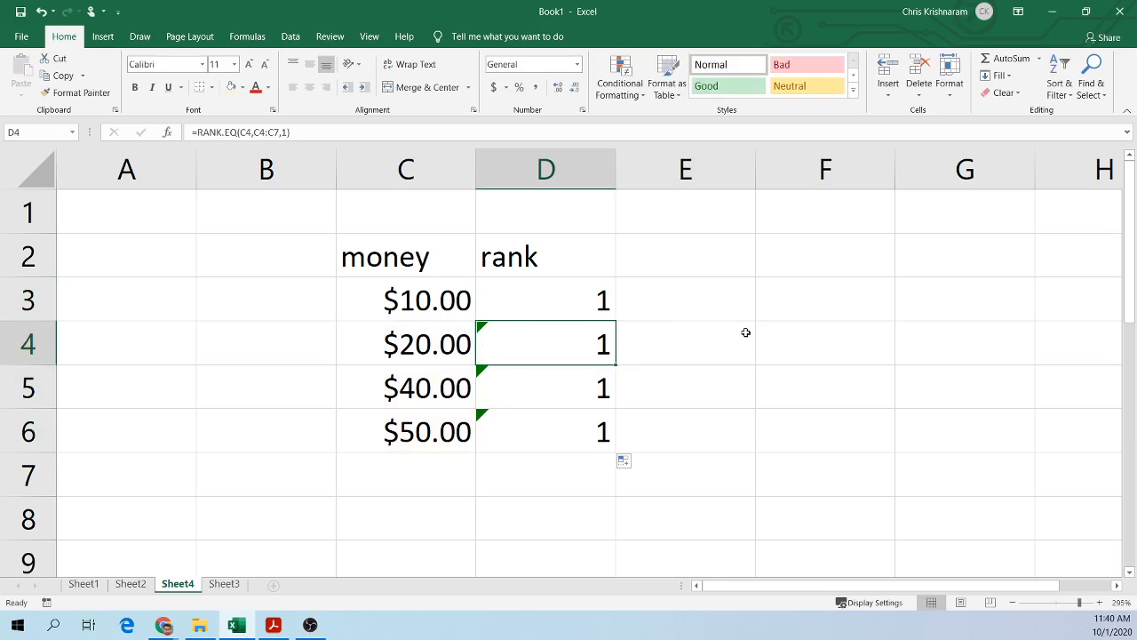
Step: Make the range in D3's formula absolute as $C$3:$C$6
left_click(571, 305)
double_click(570, 308)
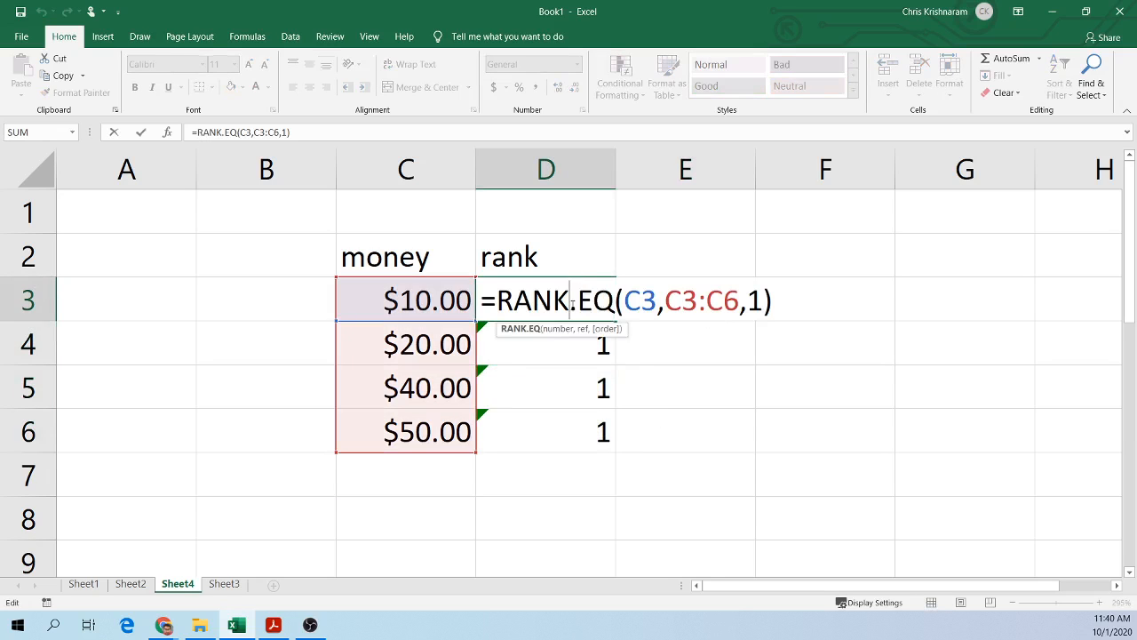
left_click(665, 302)
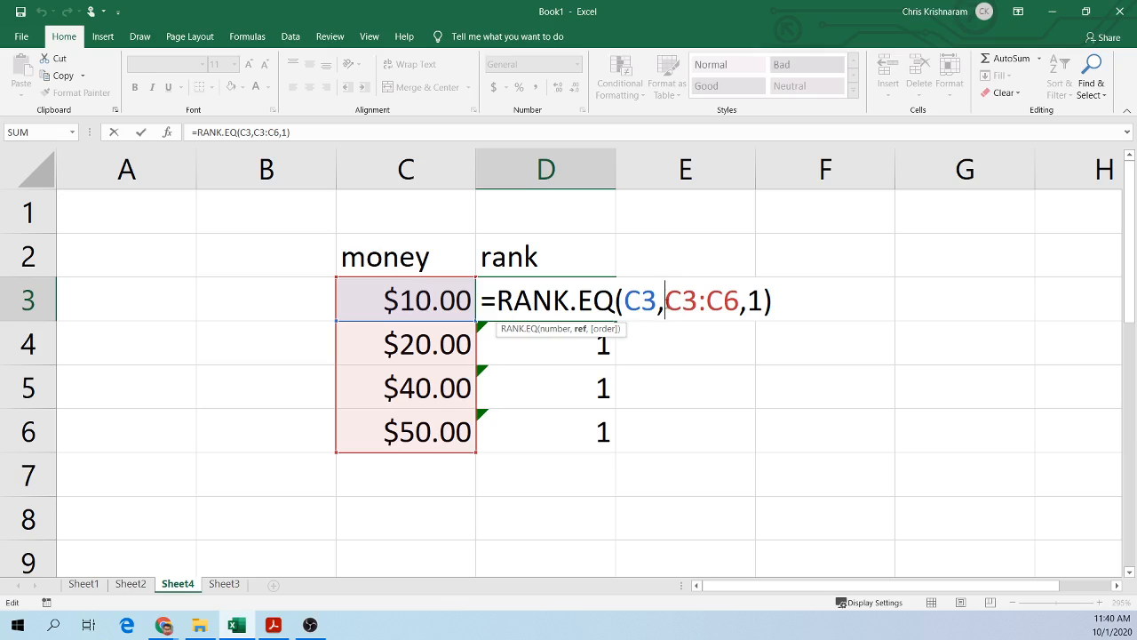
type("$")
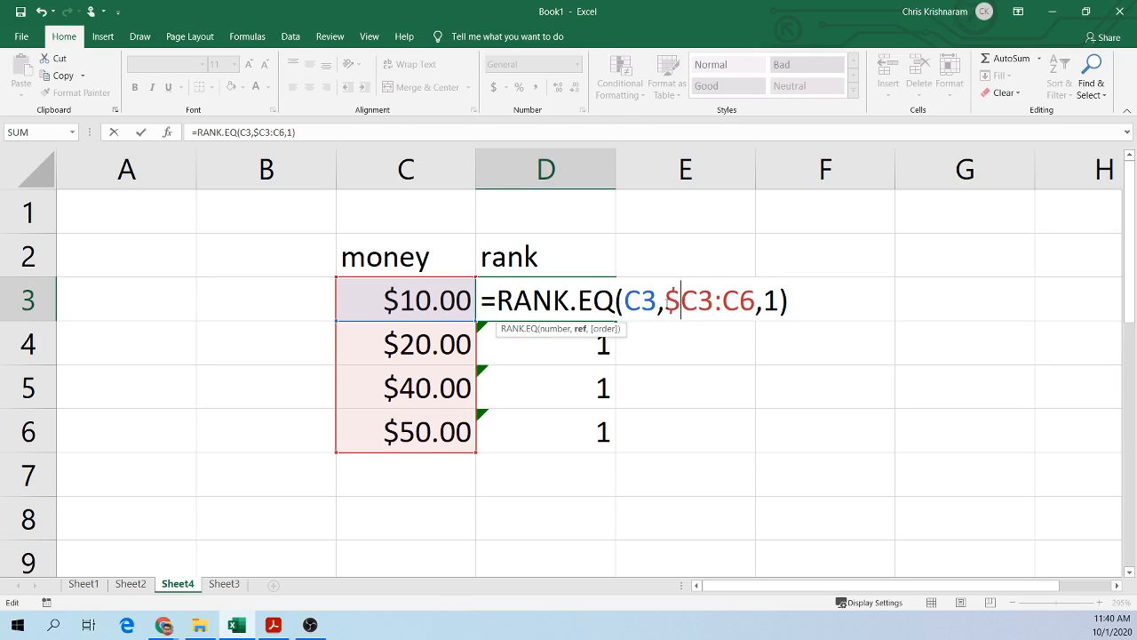
key("Right")
type("$")
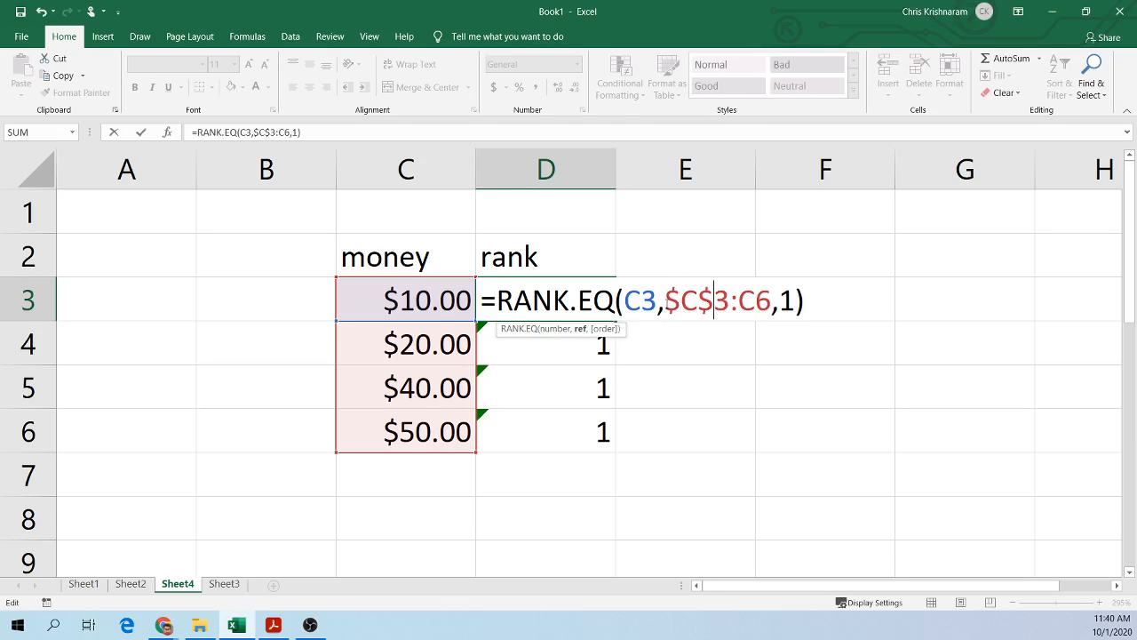
key("Right")
key("Right")
type("$")
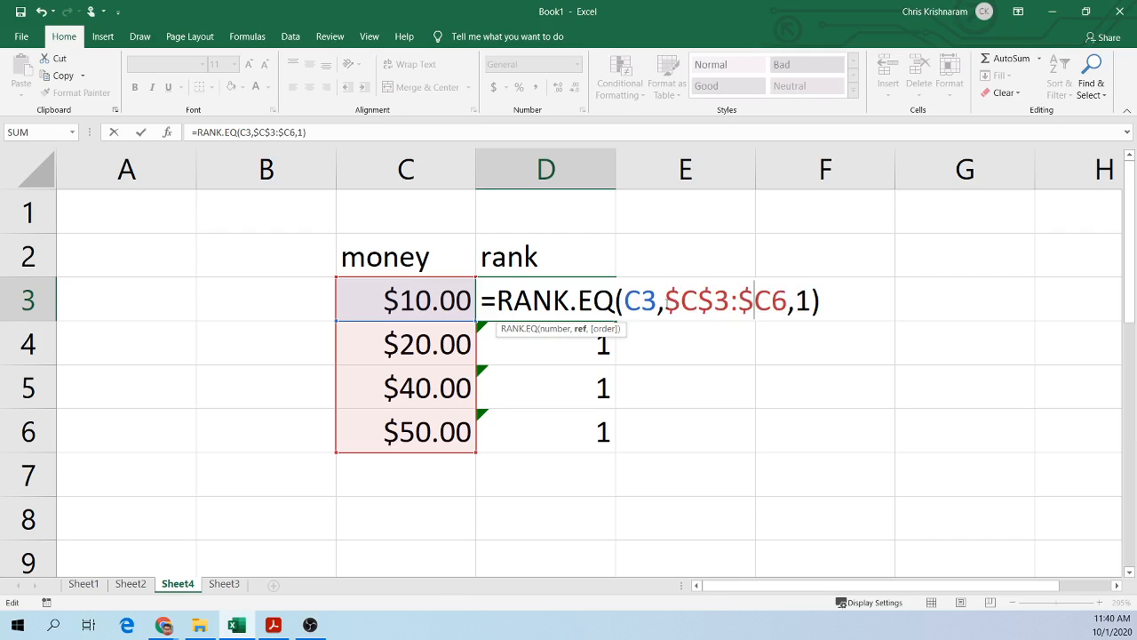
key("Right")
type("$")
key("Return")
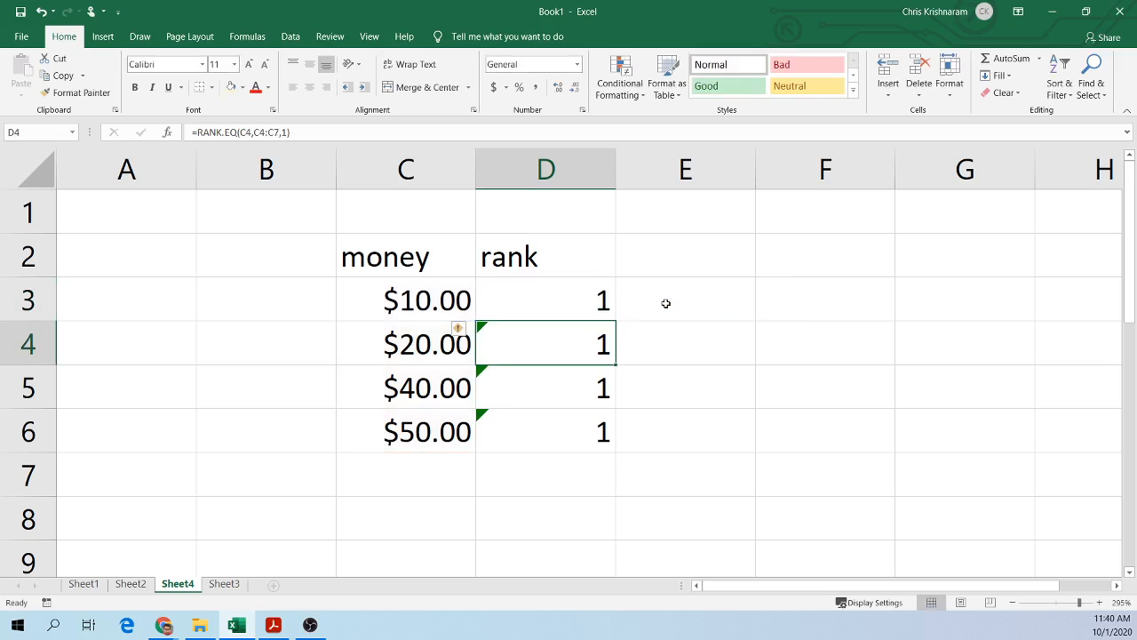
Step: Fill D3's corrected rank formula down to D6
left_click(586, 301)
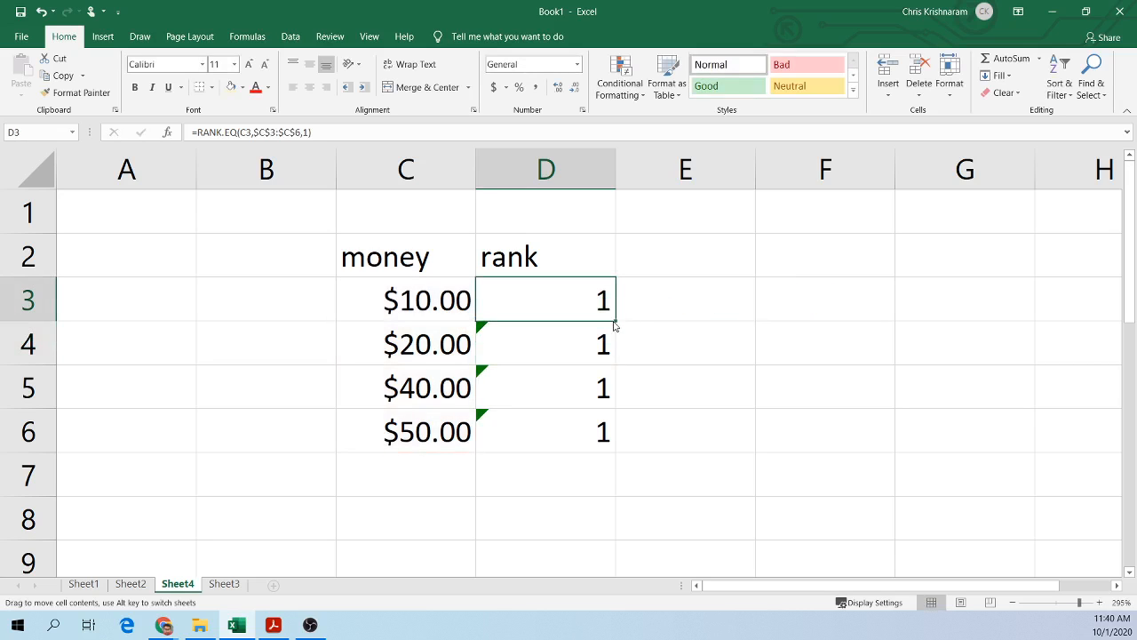
left_click_drag(617, 320, 616, 448)
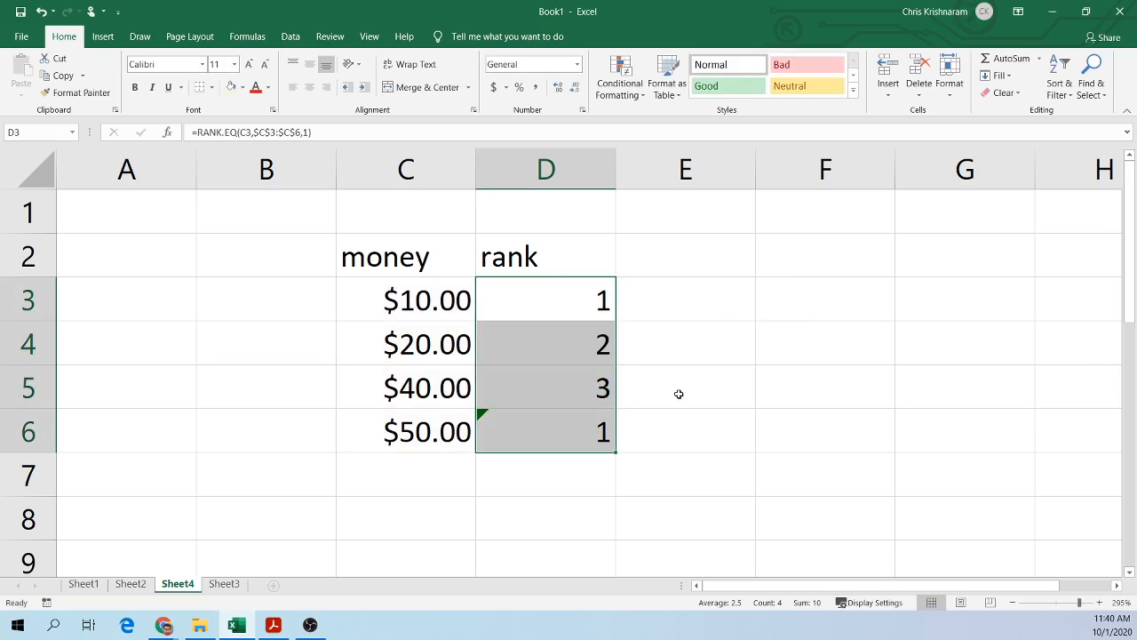
left_click(708, 298)
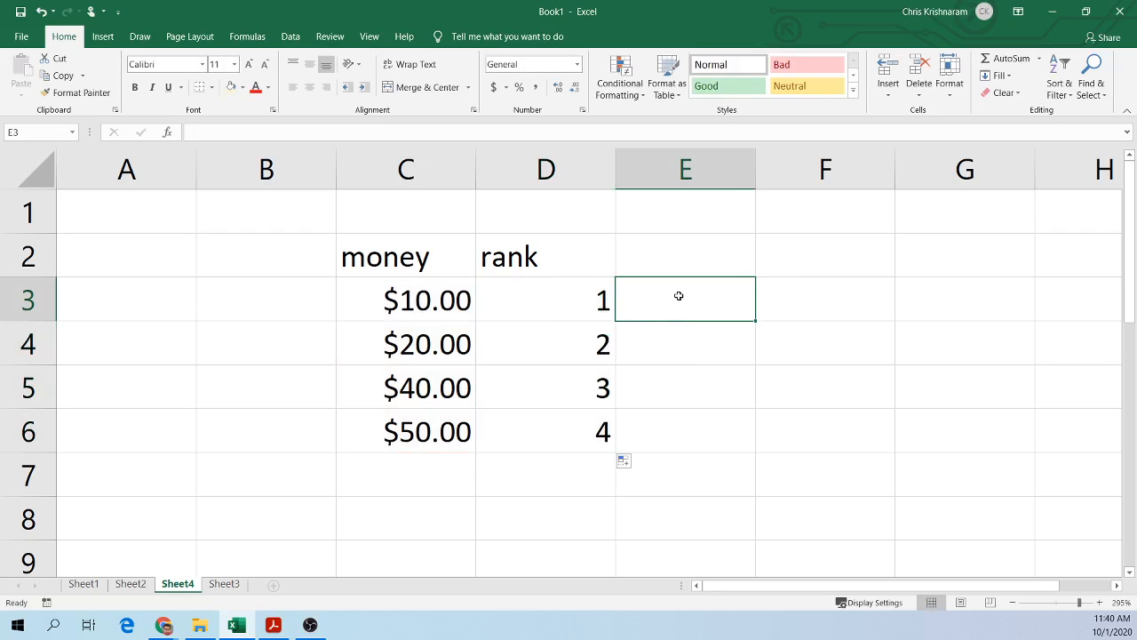
Step: Set the money value in C5 to 20 to create a tie
left_click(420, 305)
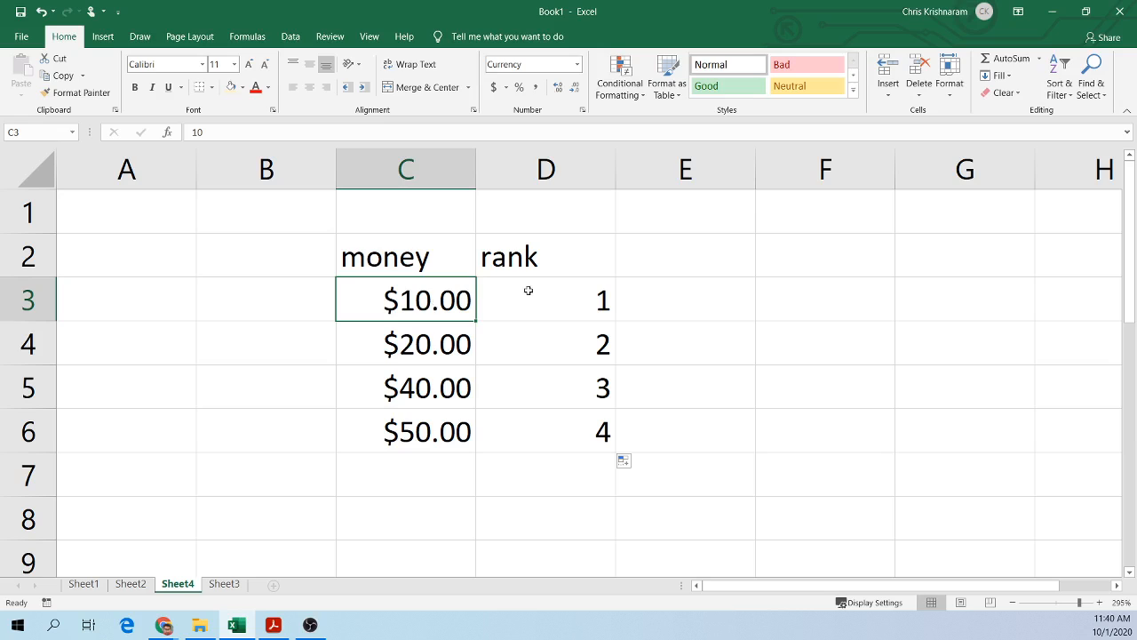
left_click(558, 304)
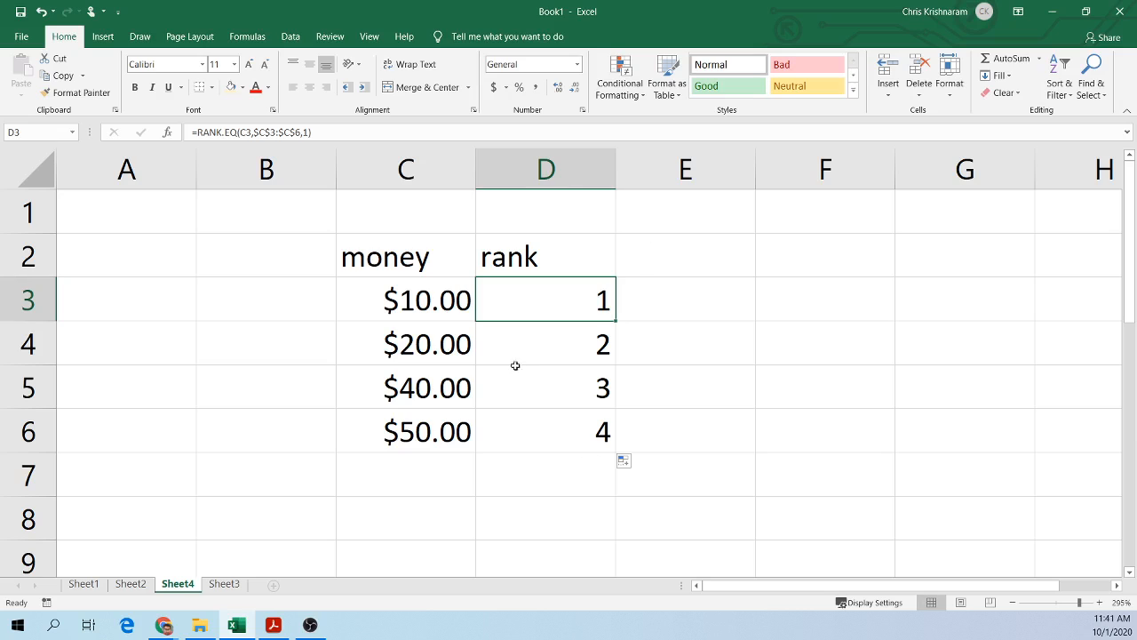
left_click(391, 391)
type("20")
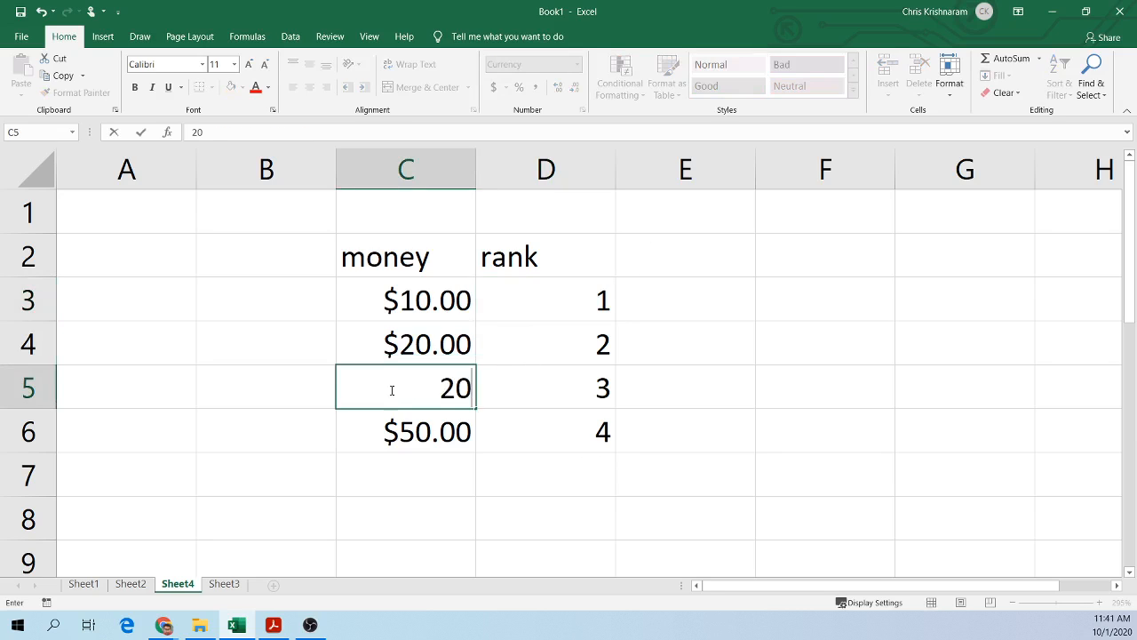
key("Return")
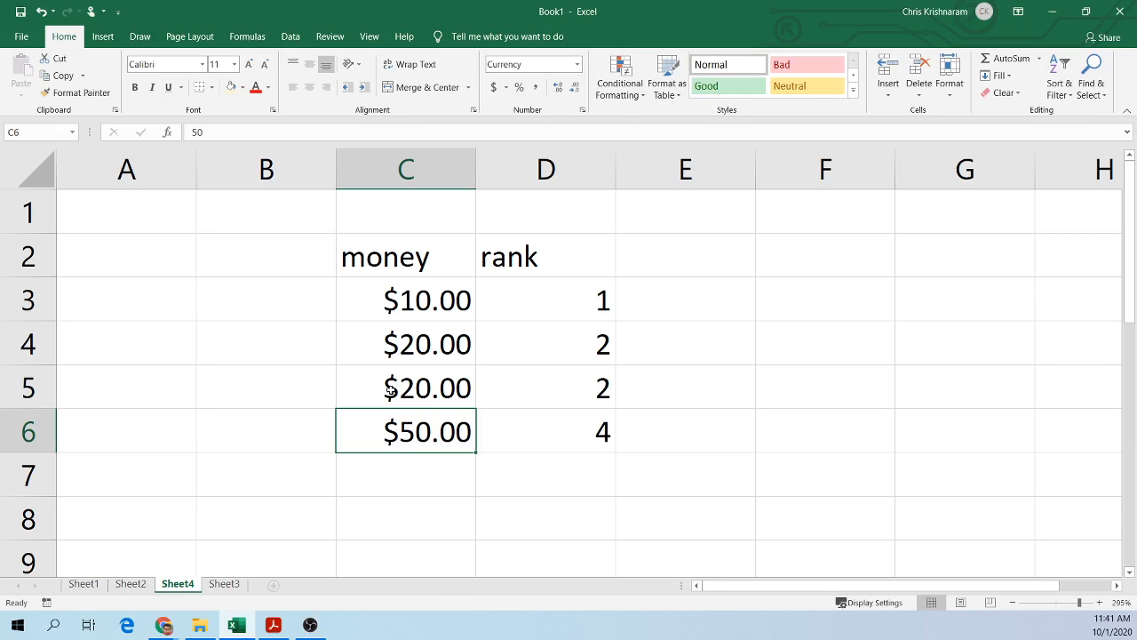
Step: Inspect the money values and rank formulas in C3:D6 for the tied amounts
left_click(552, 342)
left_click(565, 372)
left_click(563, 342)
left_click(565, 385)
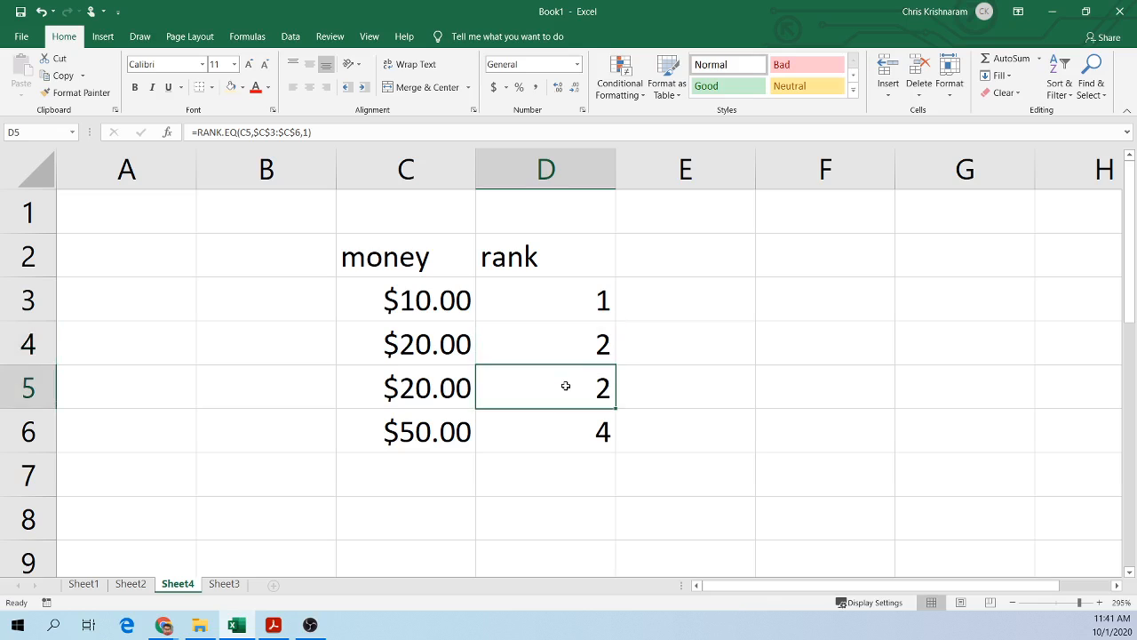
left_click(413, 345)
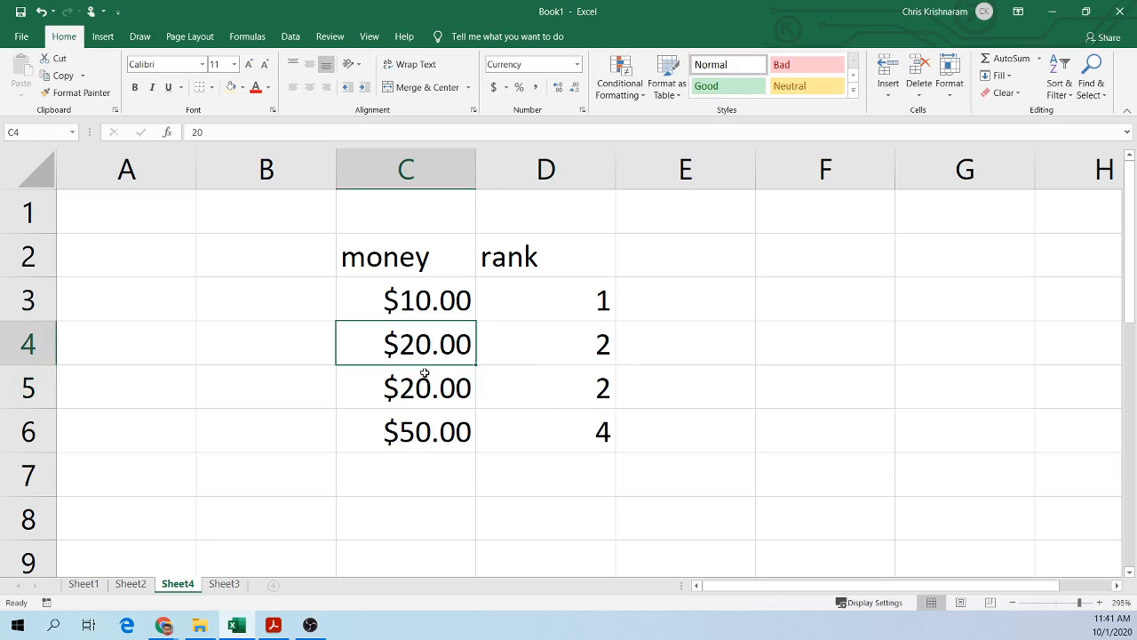
left_click(429, 389)
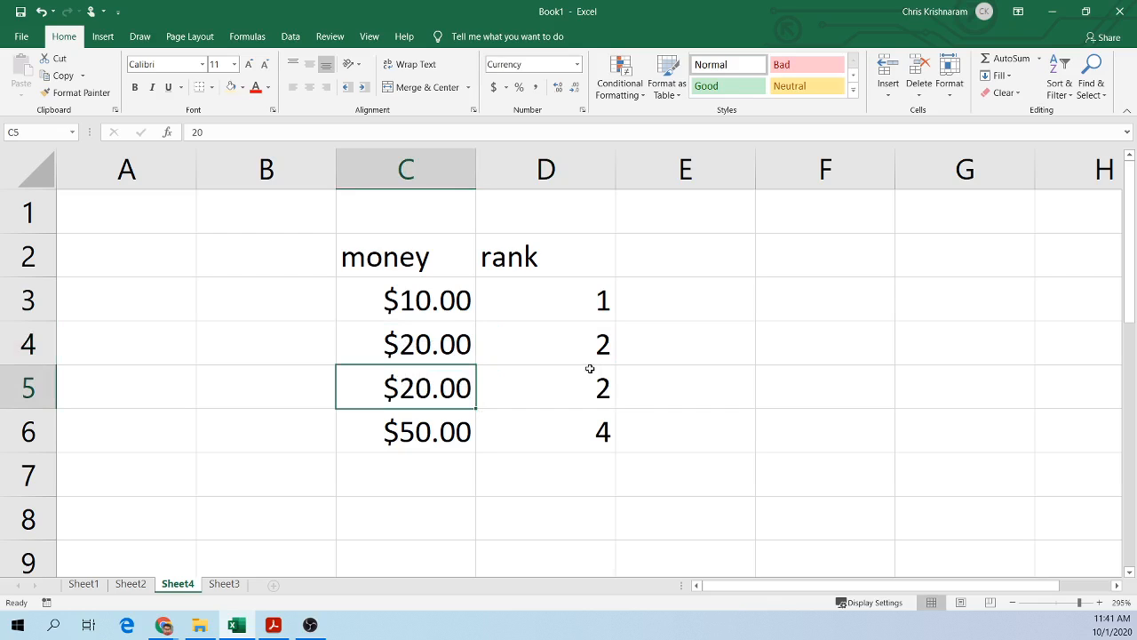
left_click(543, 437)
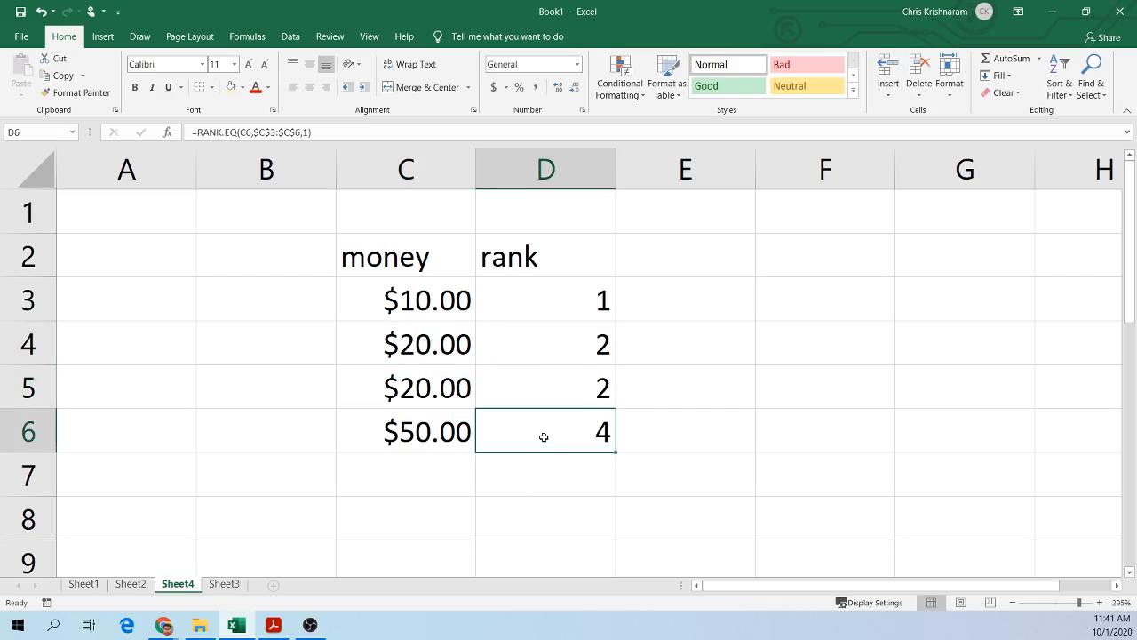
left_click(564, 347)
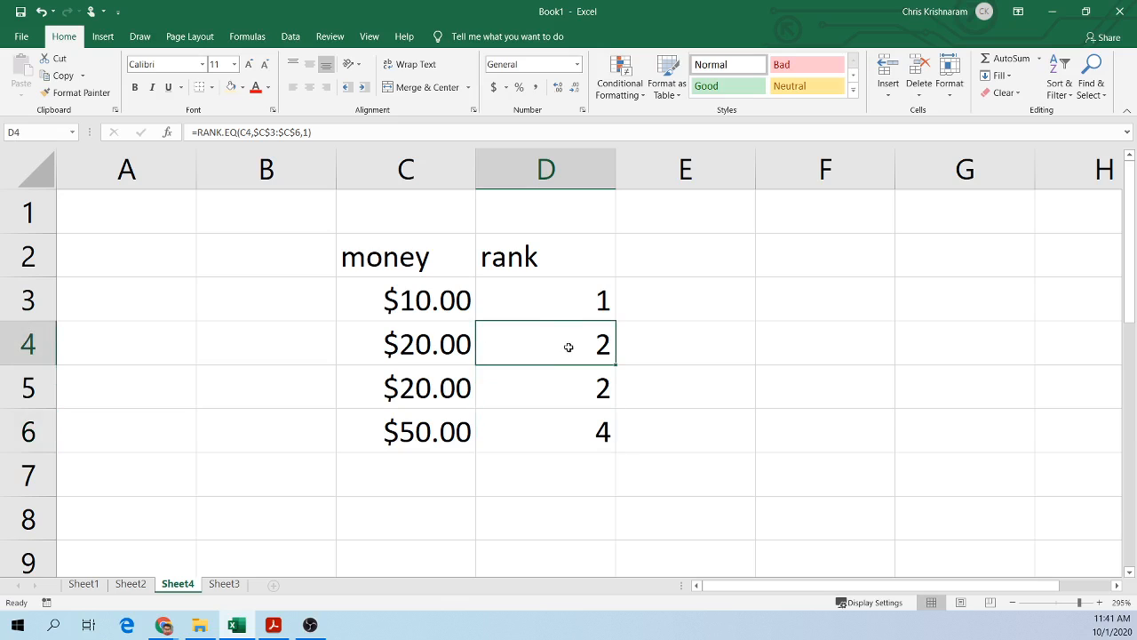
left_click(573, 297)
left_click(575, 389)
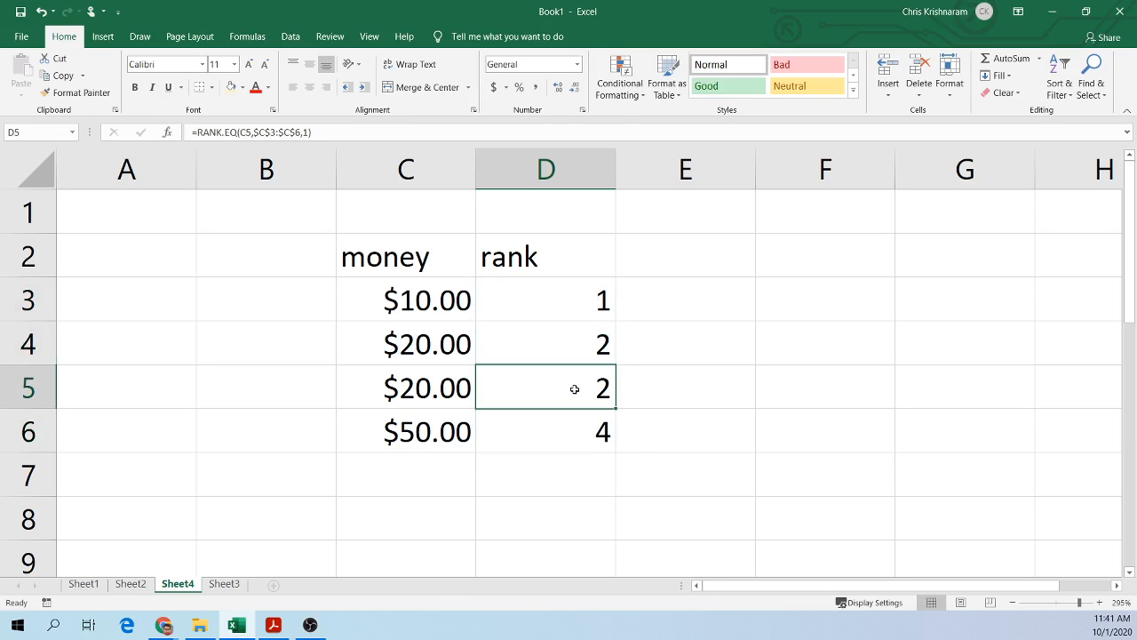
left_click_drag(536, 342, 540, 385)
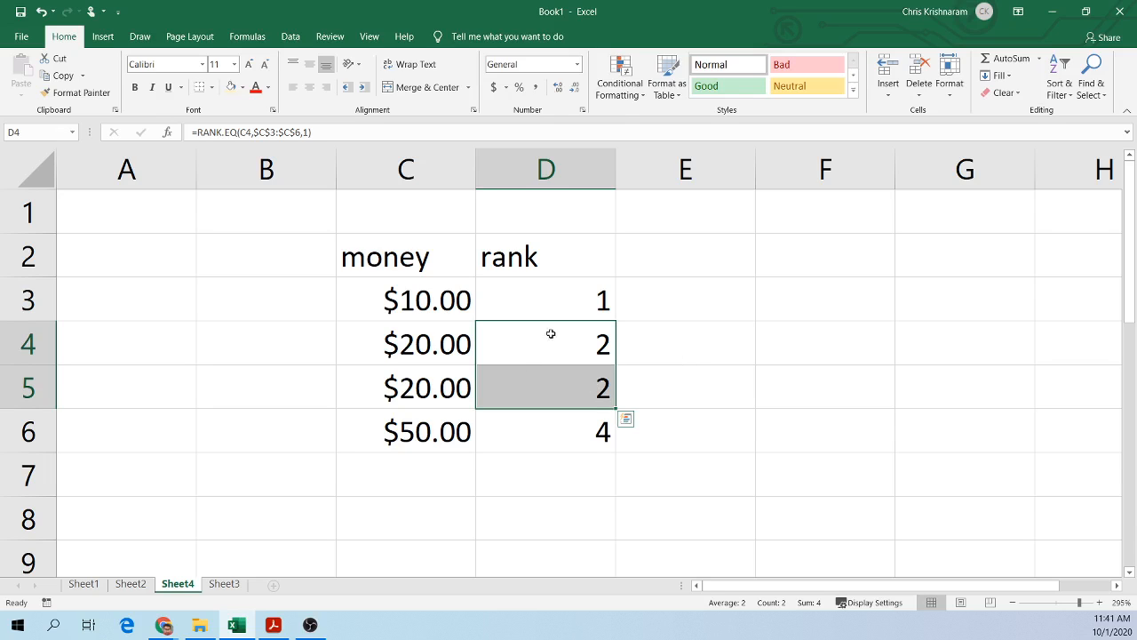
left_click(571, 433)
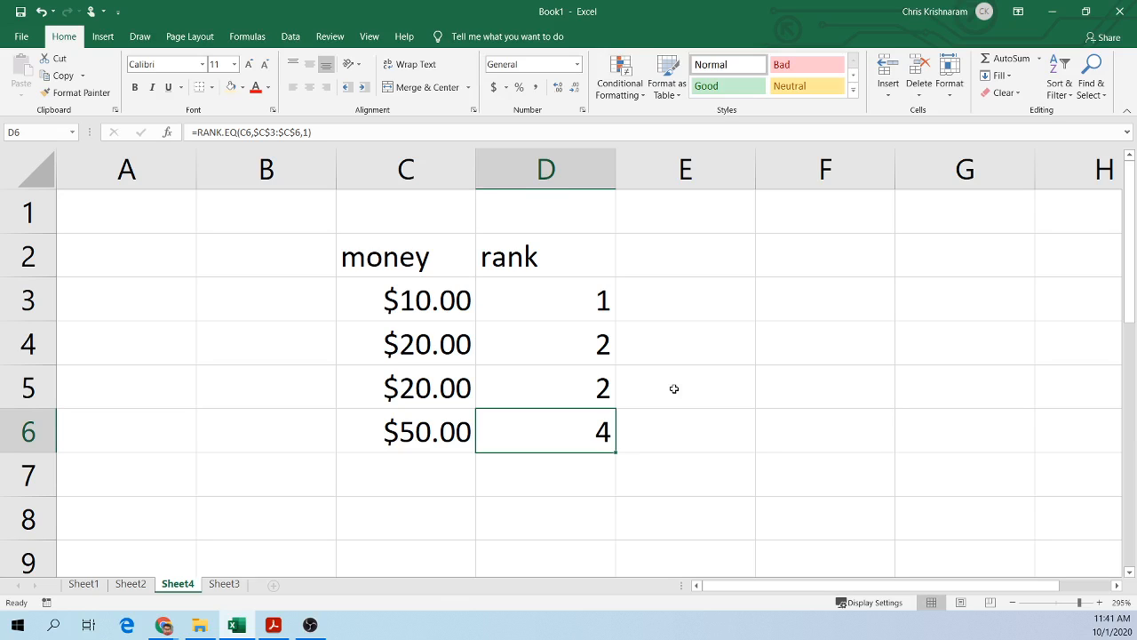
left_click(462, 355)
left_click(538, 374)
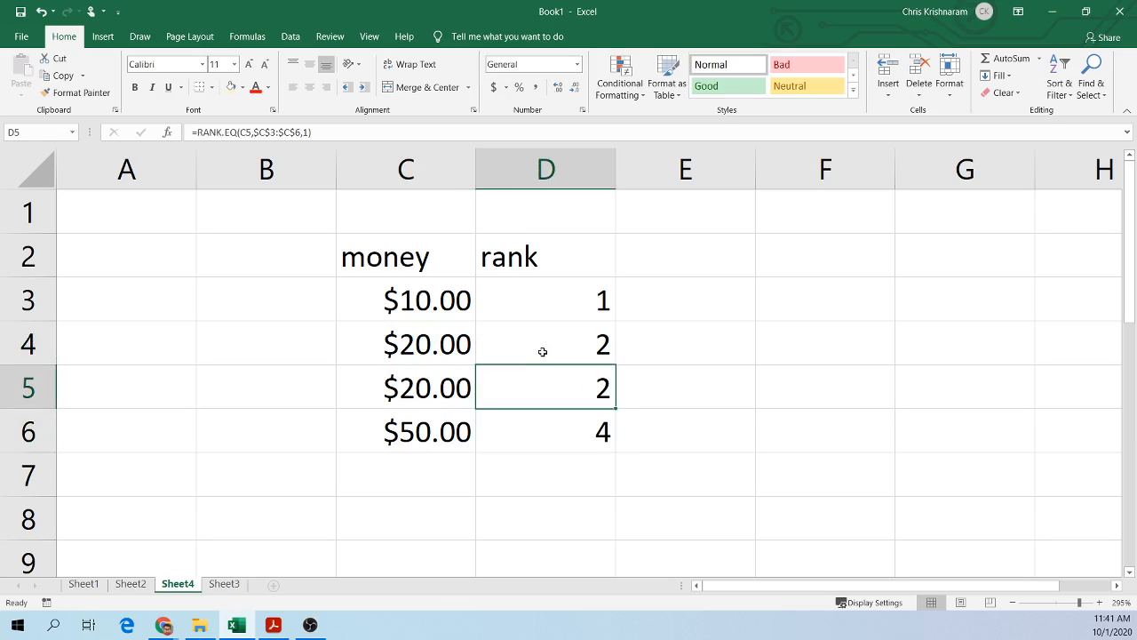
left_click(540, 354)
left_click(542, 388)
left_click(558, 336)
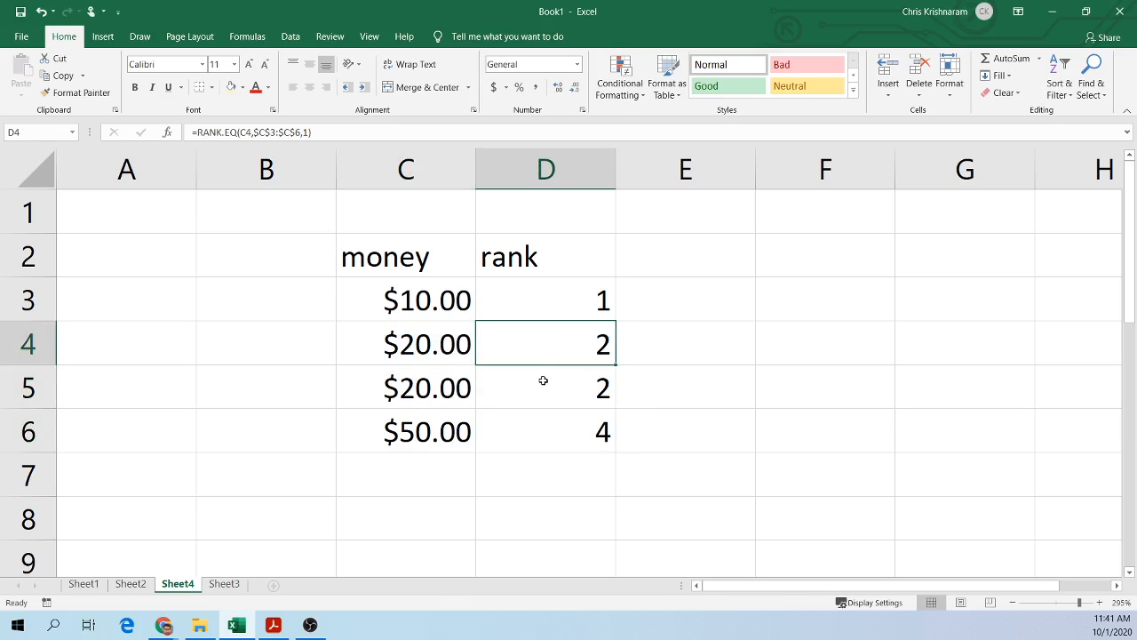
left_click(634, 375)
left_click(652, 328)
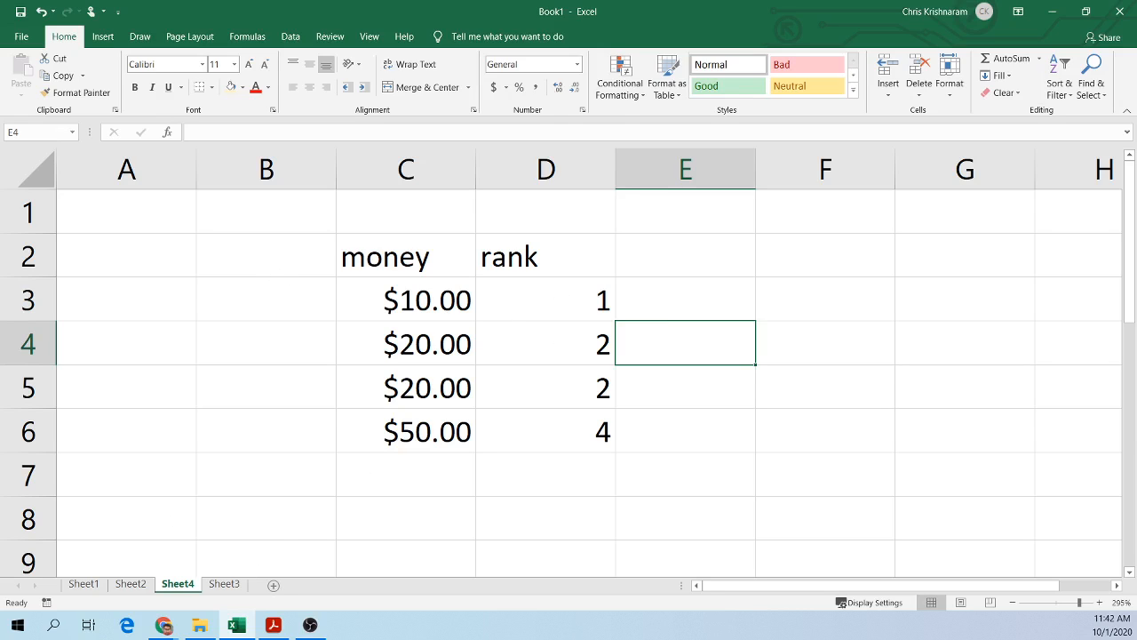
key("alt+Tab")
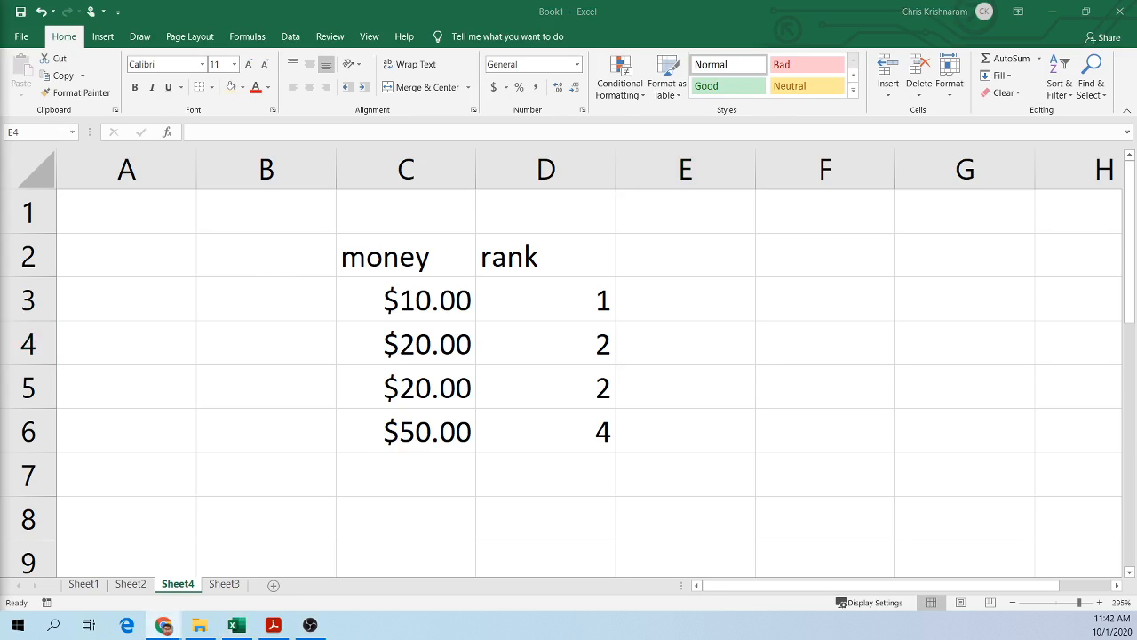